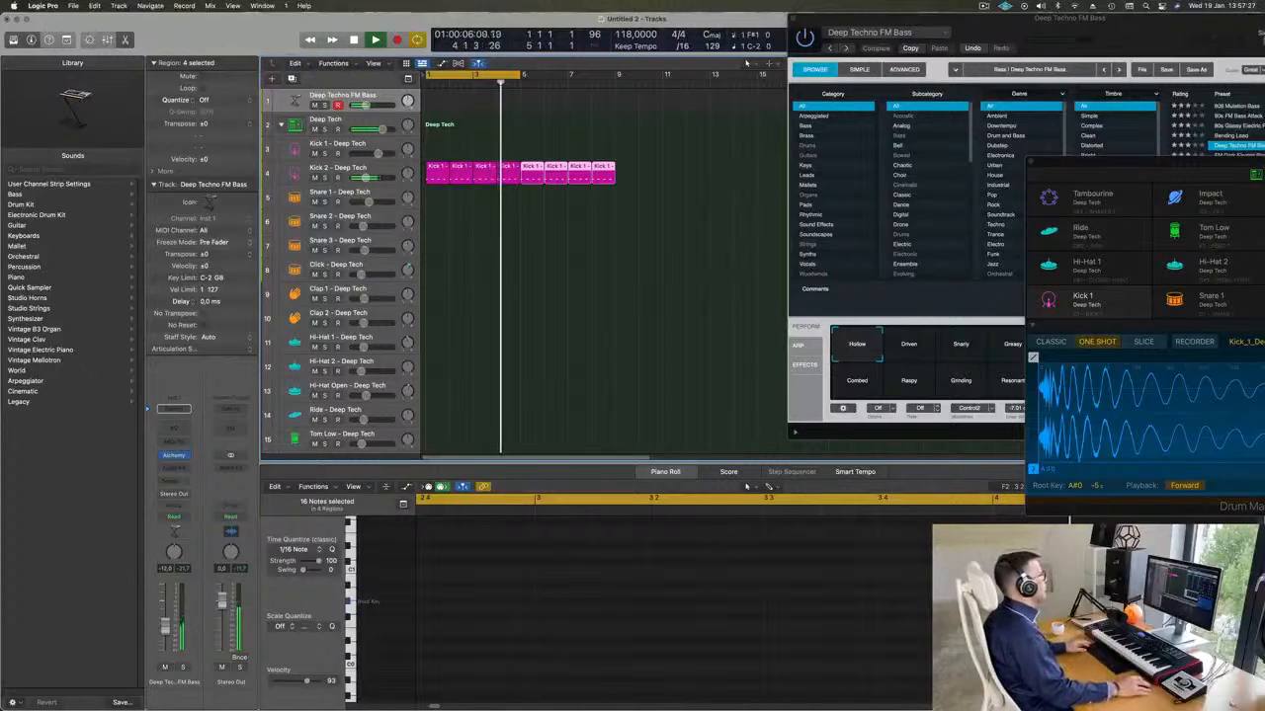
Copy the first kick region onto the Snare 1 track at bar 1 and transpose its four notes up.
left_click(440, 169)
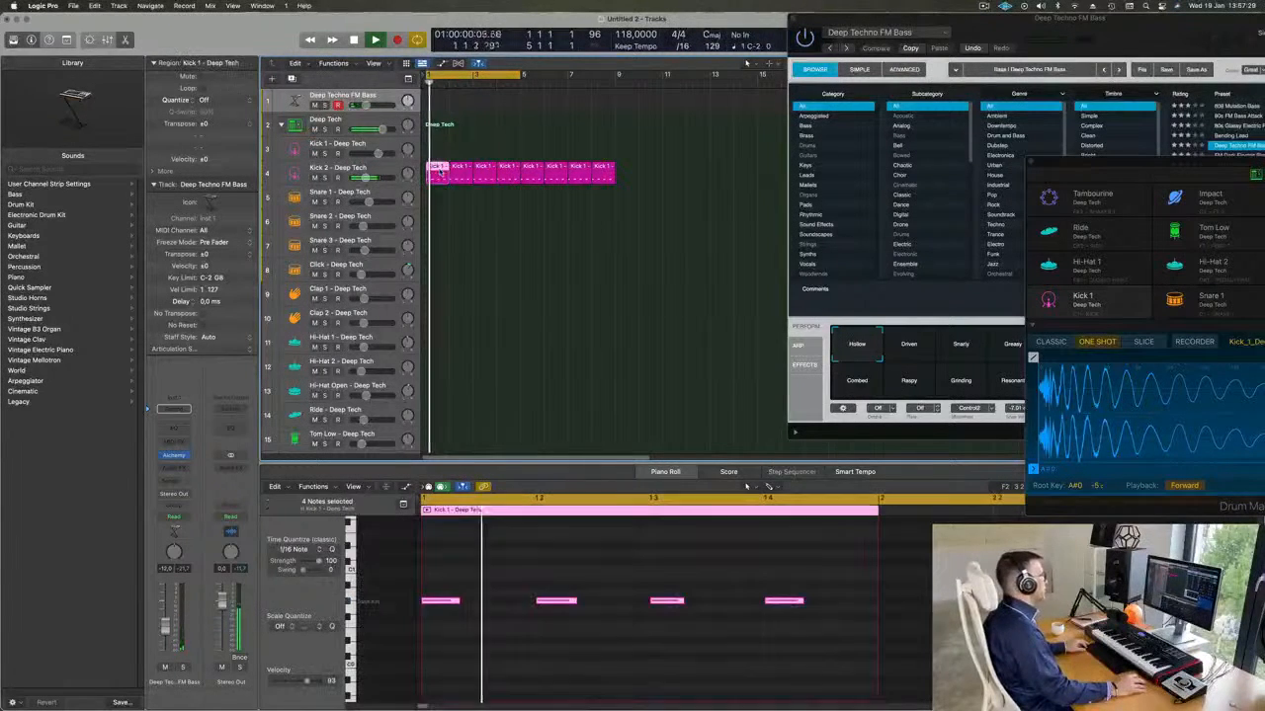
mouse_move(440, 170)
left_mouse_down()
mouse_move(437, 198)
mouse_move(433, 178)
left_mouse_up()
key("space")
key("space")
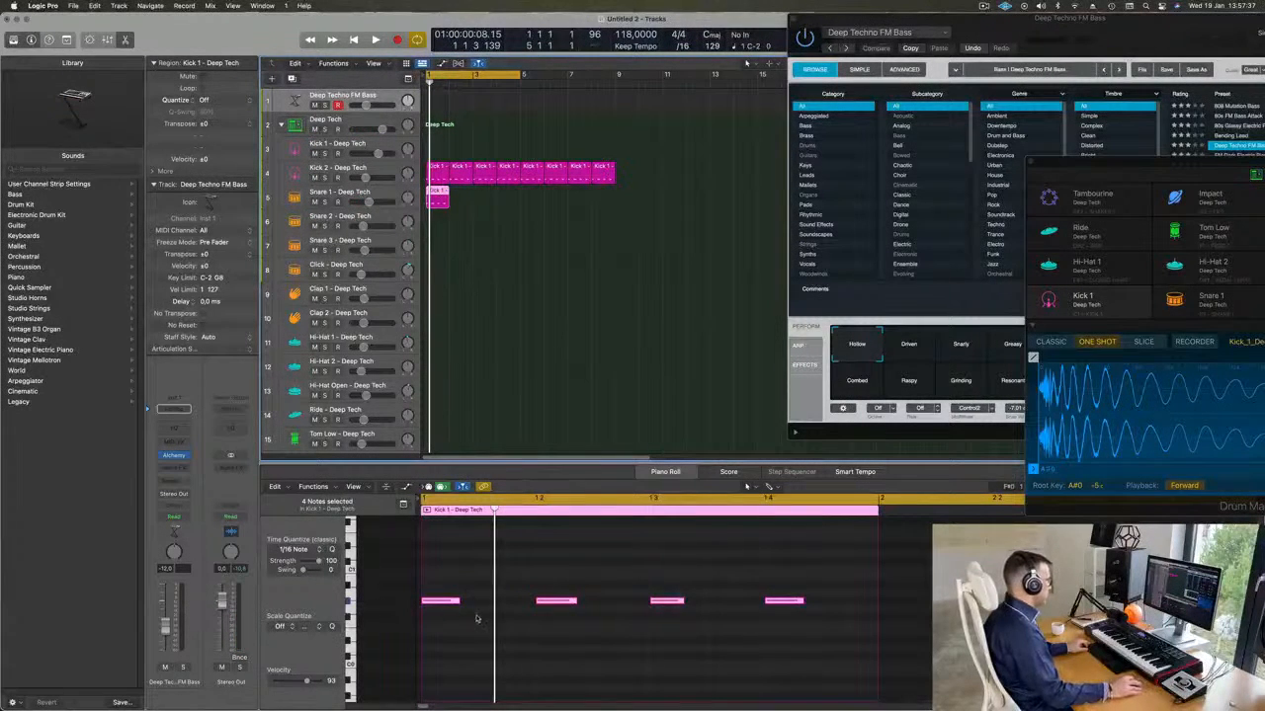
left_click_drag(460, 594, 858, 641)
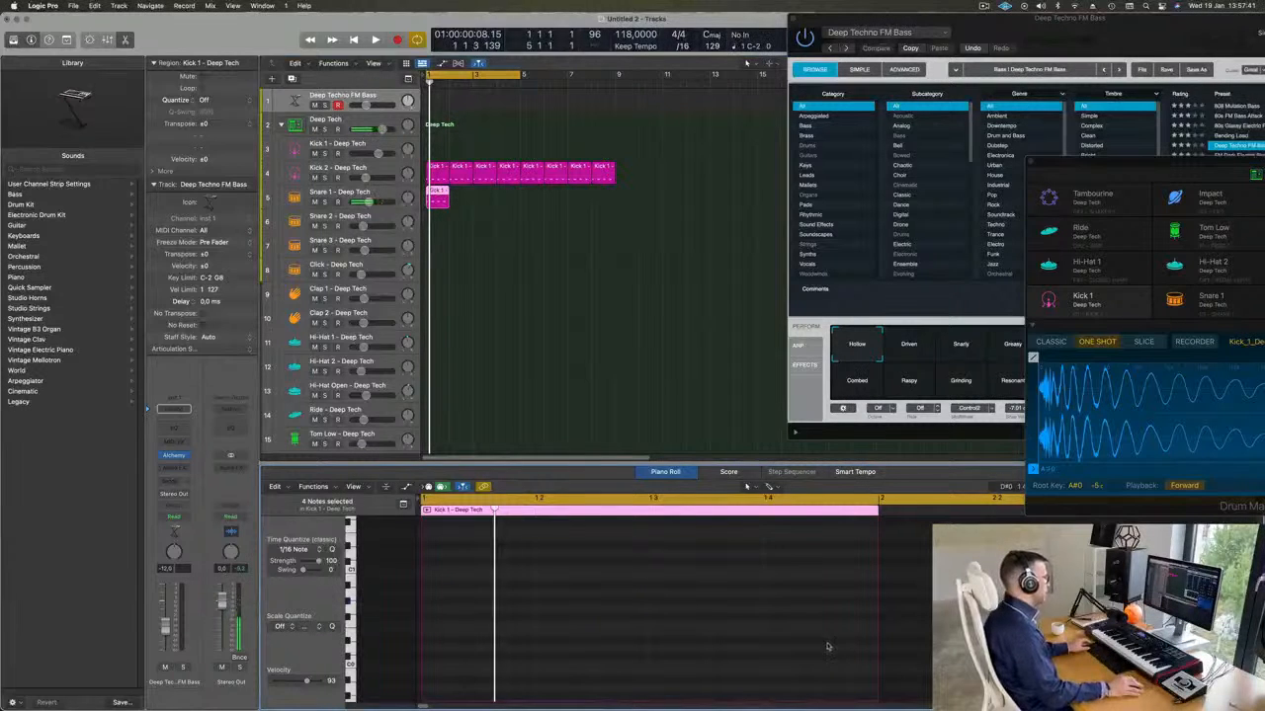
scroll(819, 646, "up", 5)
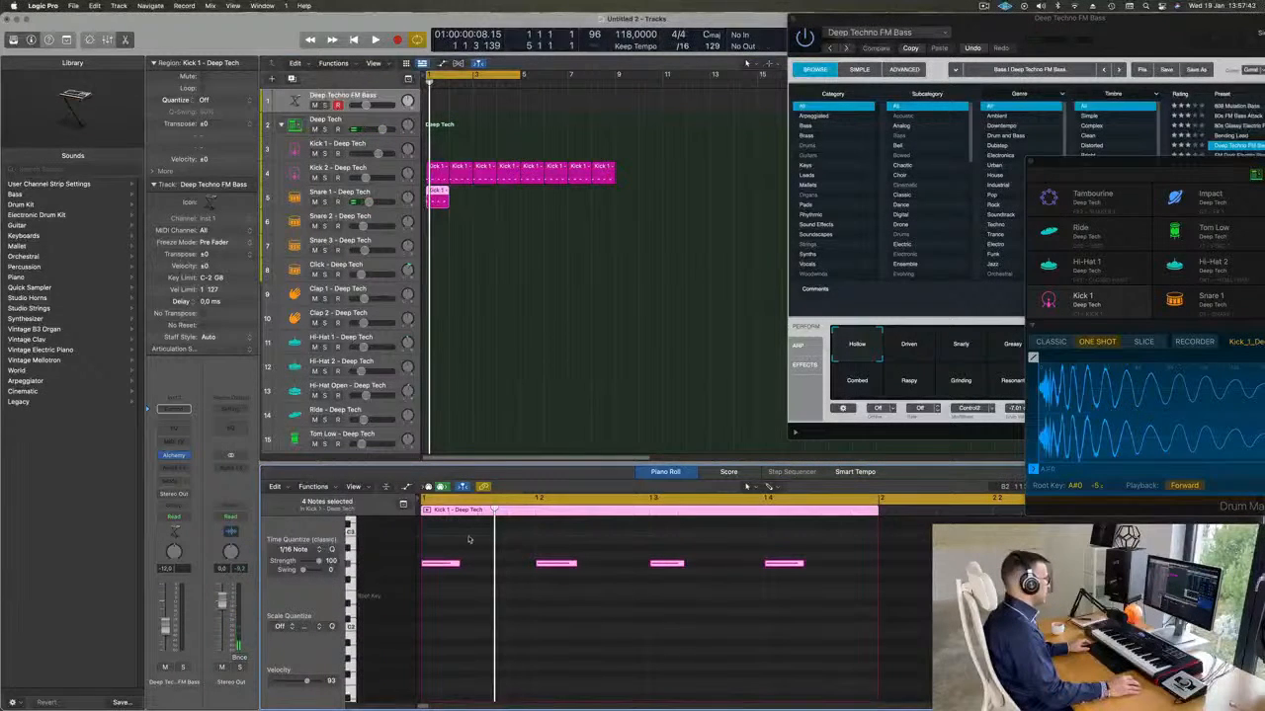
Delete the snare region's notes on beats 1 and 3 and transpose the remaining two down while auditioning the snare sound.
left_click_drag(472, 540, 446, 569)
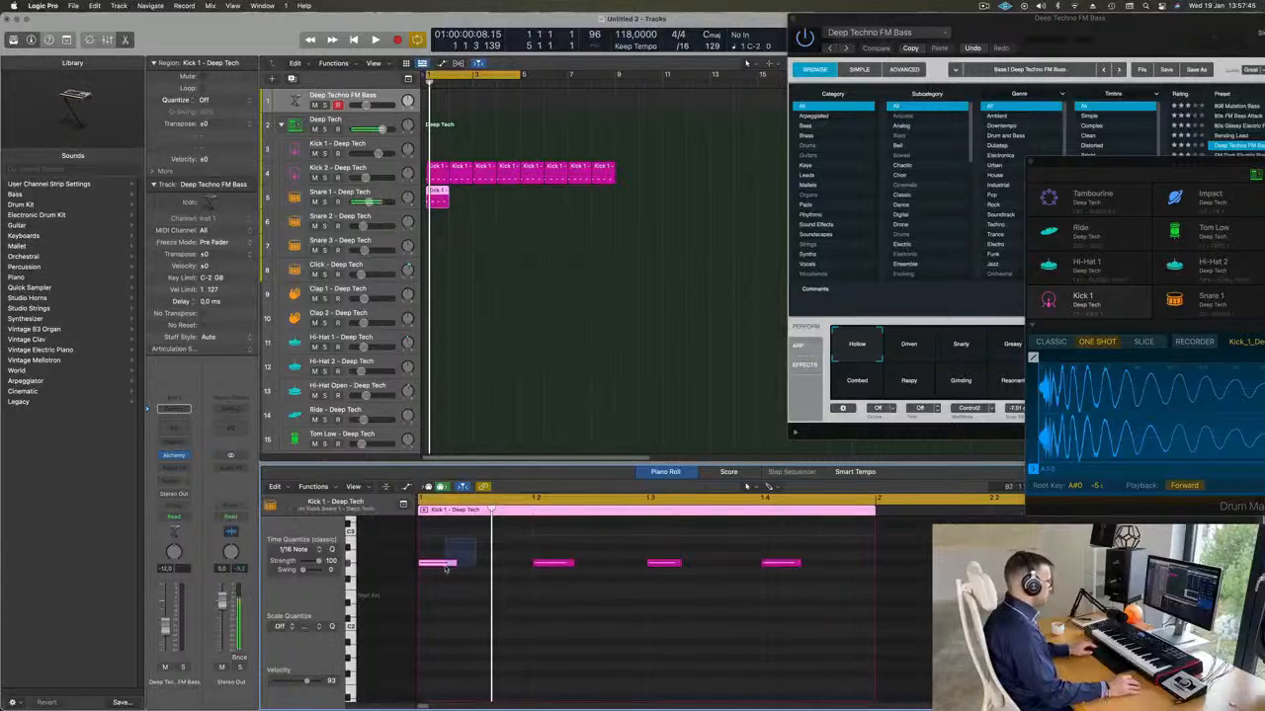
left_click_drag(549, 535, 933, 634)
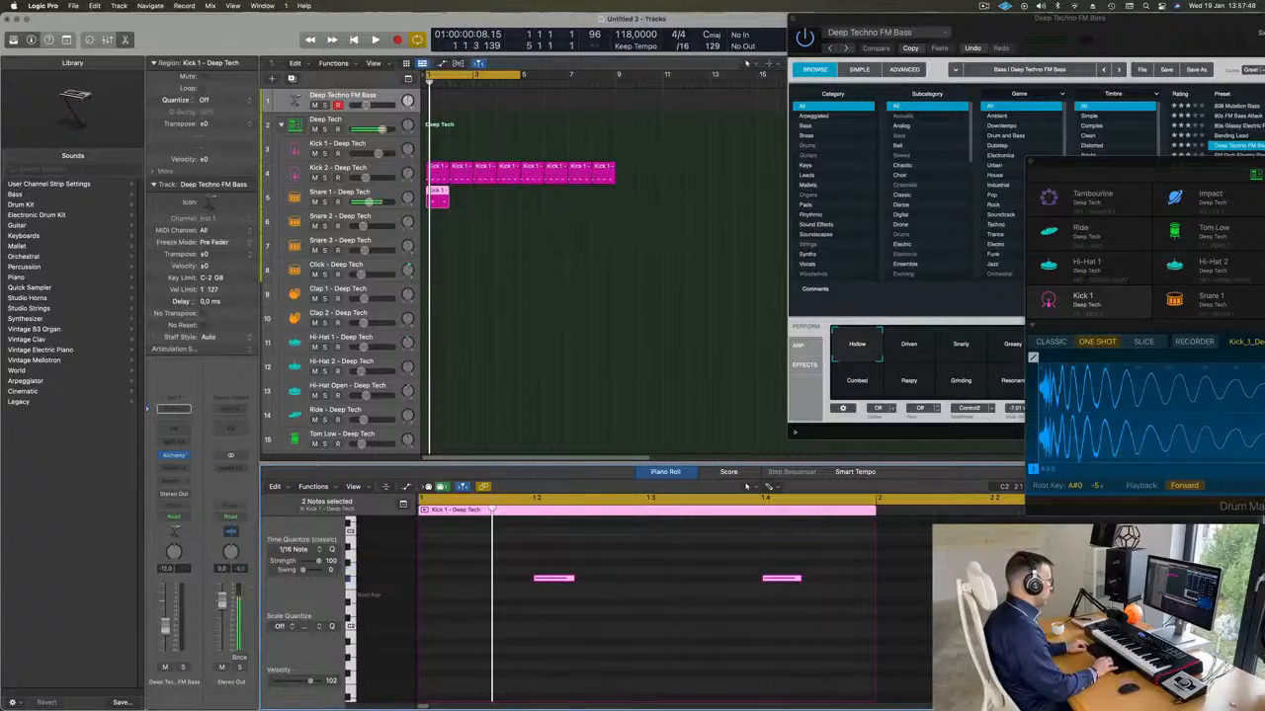
key("space")
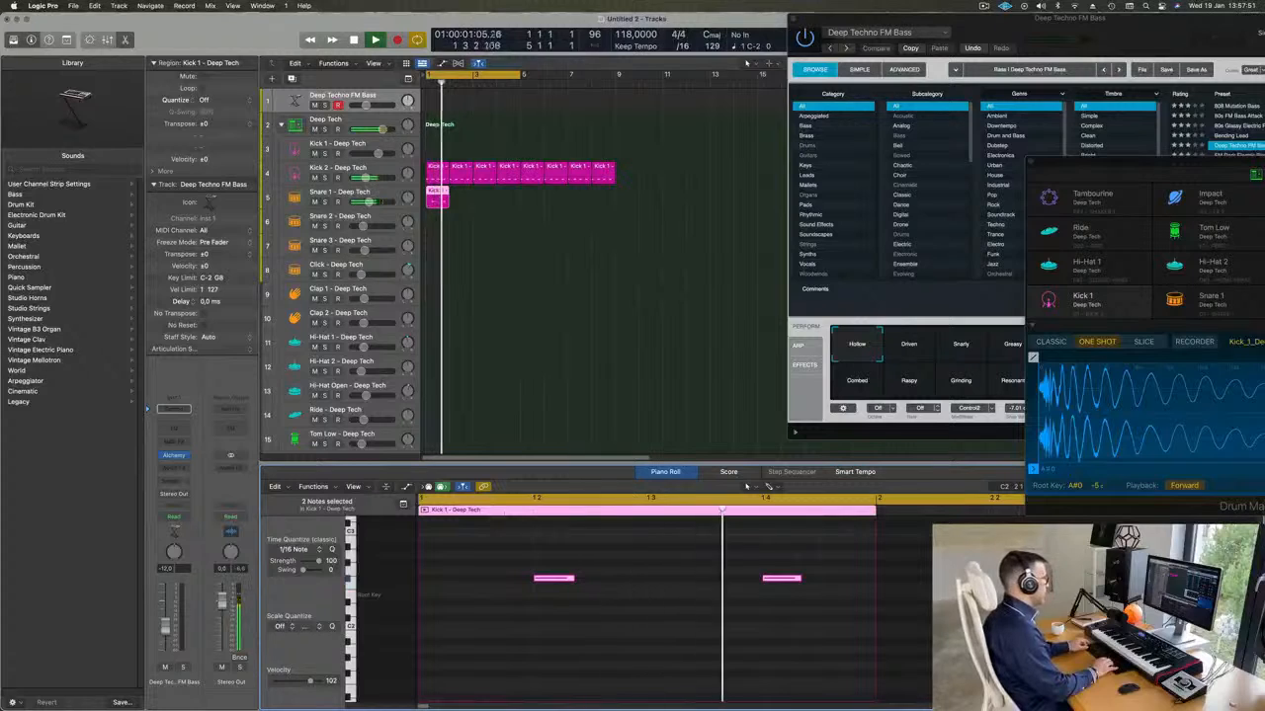
key("alt+Down")
key("alt+Down")
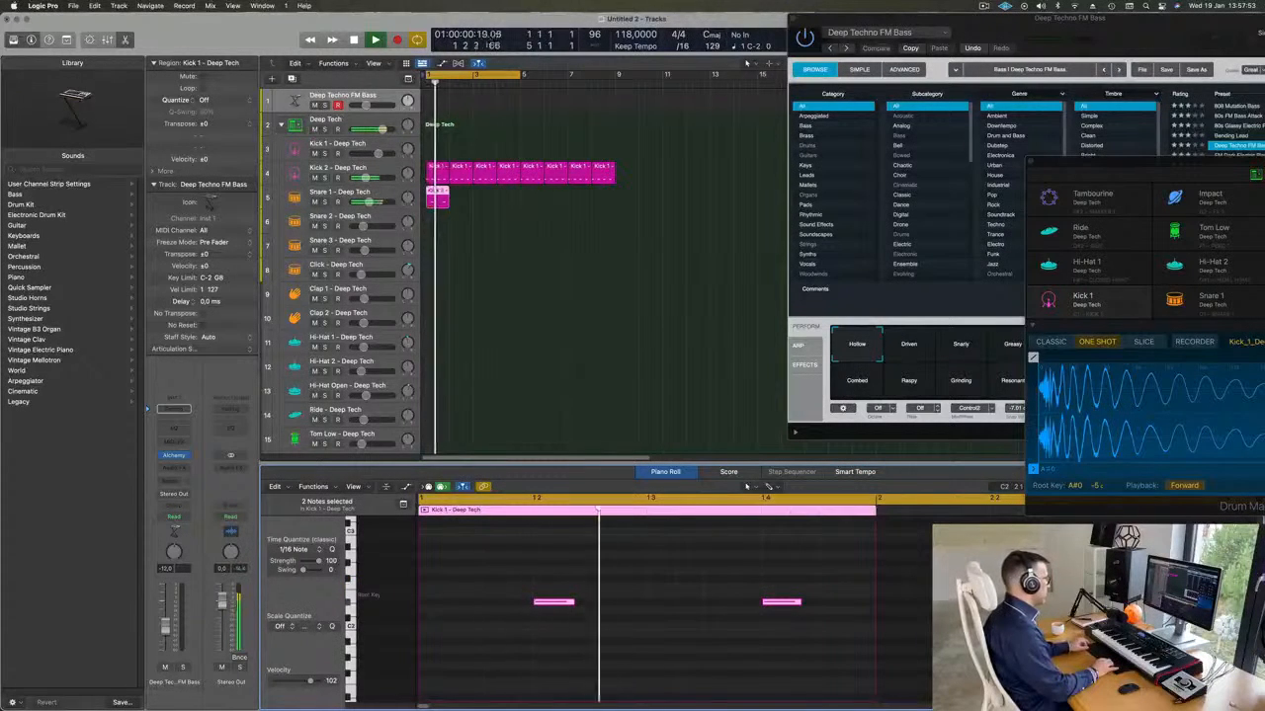
key("space")
Repeat the one-bar Snare 1 region until it fills the same eight bars as the kick.
left_click_drag(491, 195, 430, 202)
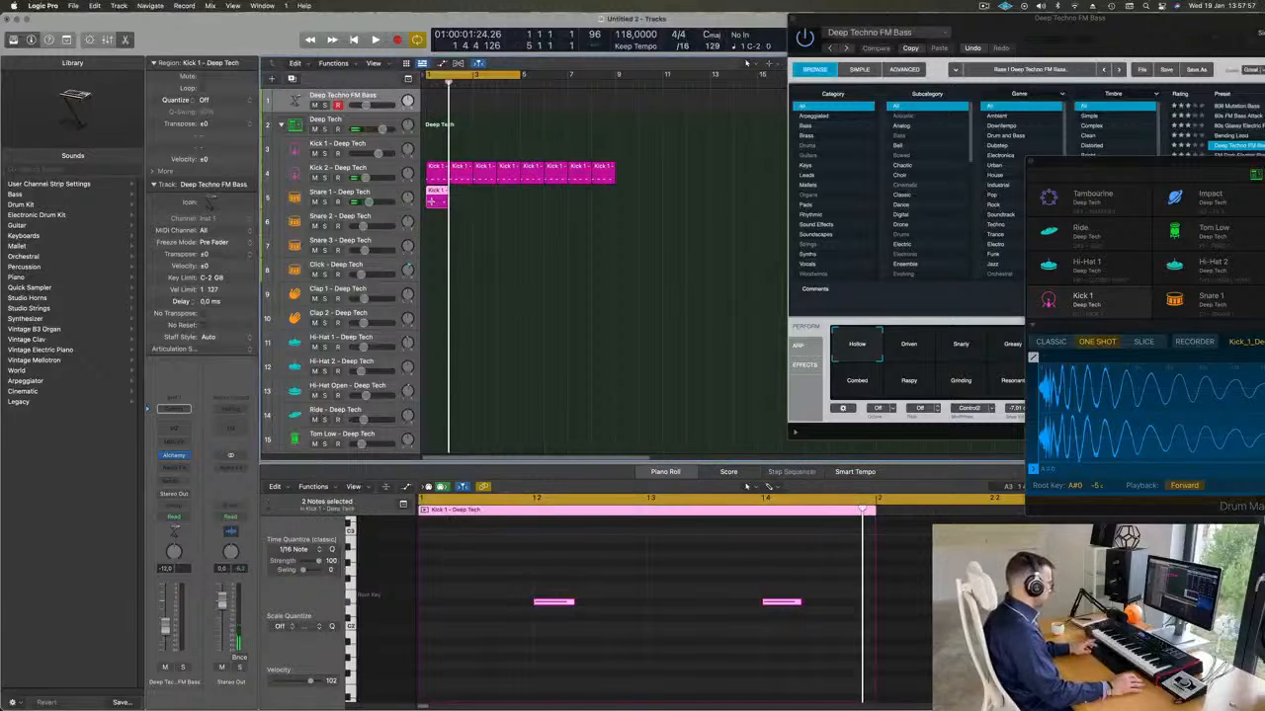
key("space")
key("space")
Copy the first kick region to the Hi-Hat Open track, transpose its notes up and shift them an eighth note onto the off-beats.
left_click(440, 174)
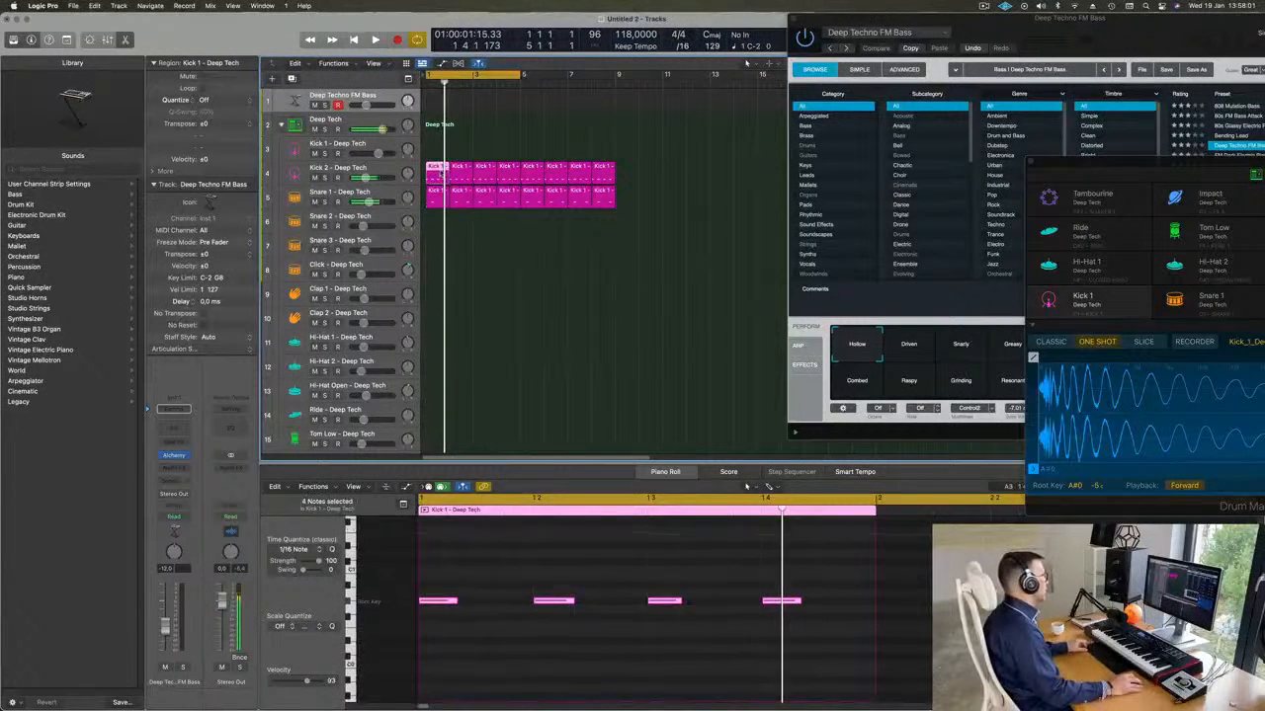
left_click_drag(437, 175, 435, 394)
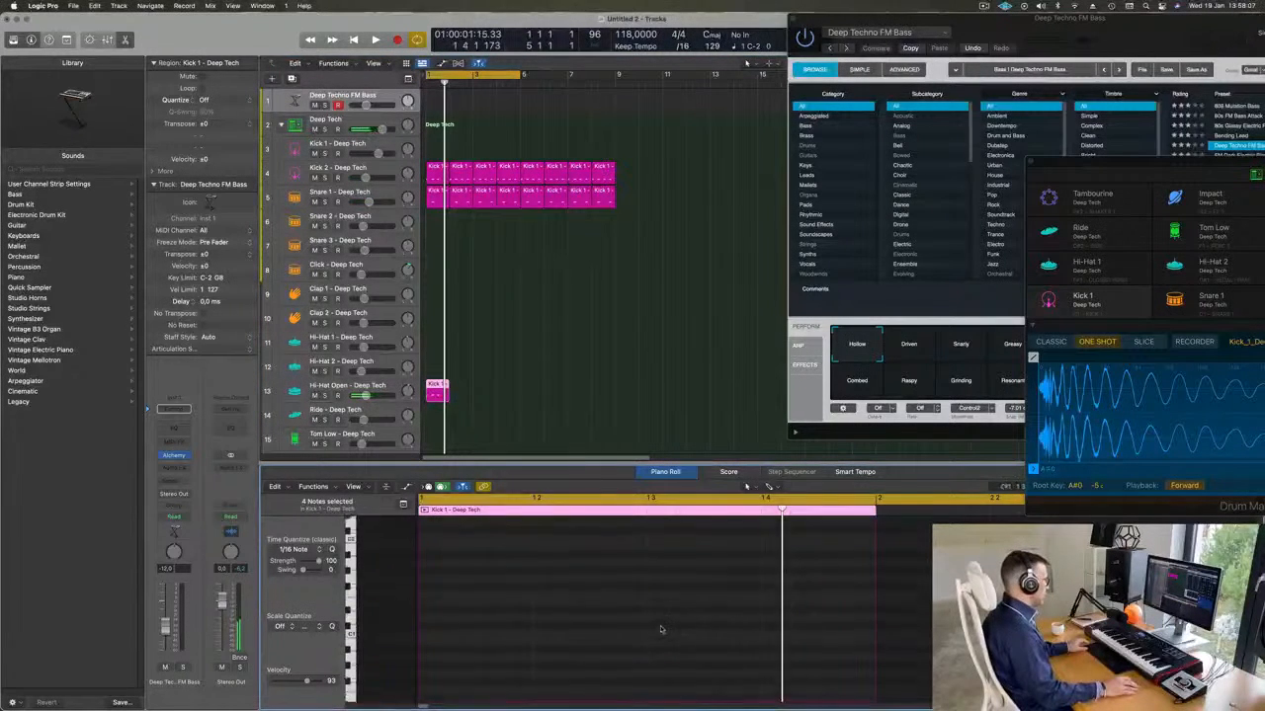
scroll(661, 630, "up", 5)
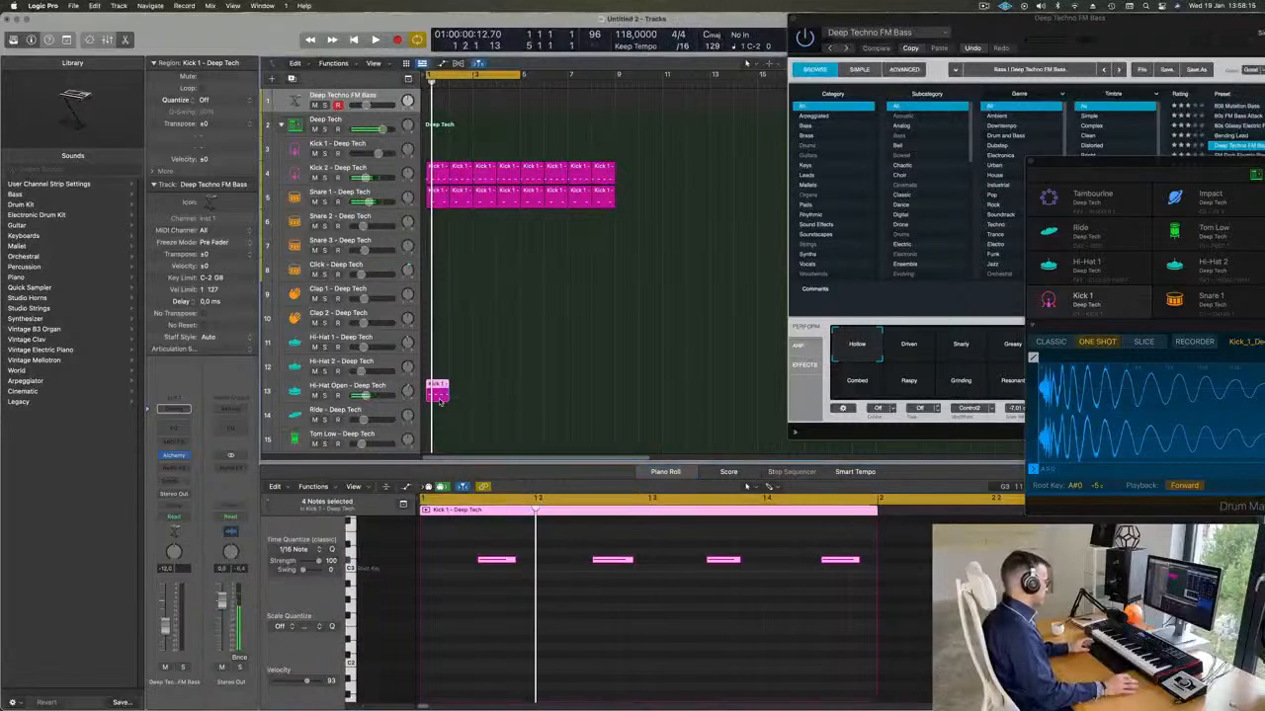
Repeat the one-bar Hi-Hat Open region until it fills eight bars.
key("super+r")
key("super+r")
key("super+r")
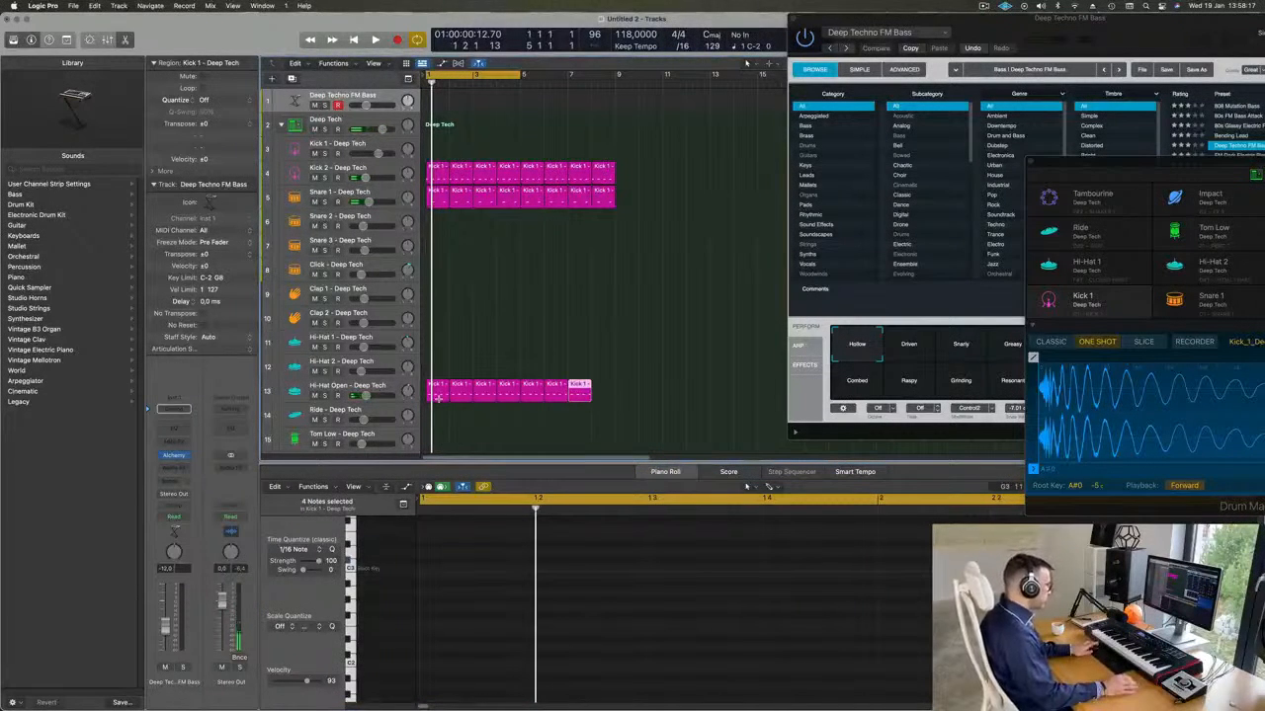
Lower the Hi-Hat Open track's volume during playback.
left_click(489, 338)
left_click(400, 383)
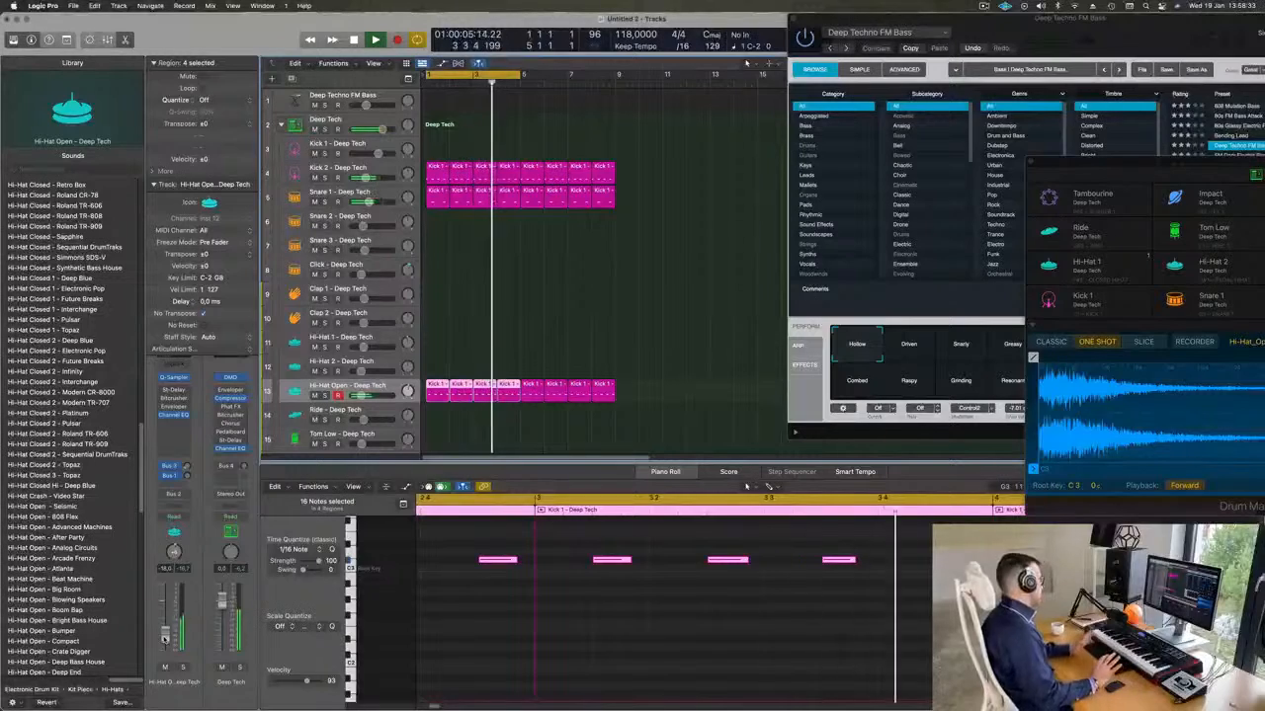
scroll(496, 309, "down", 3)
left_click(514, 247)
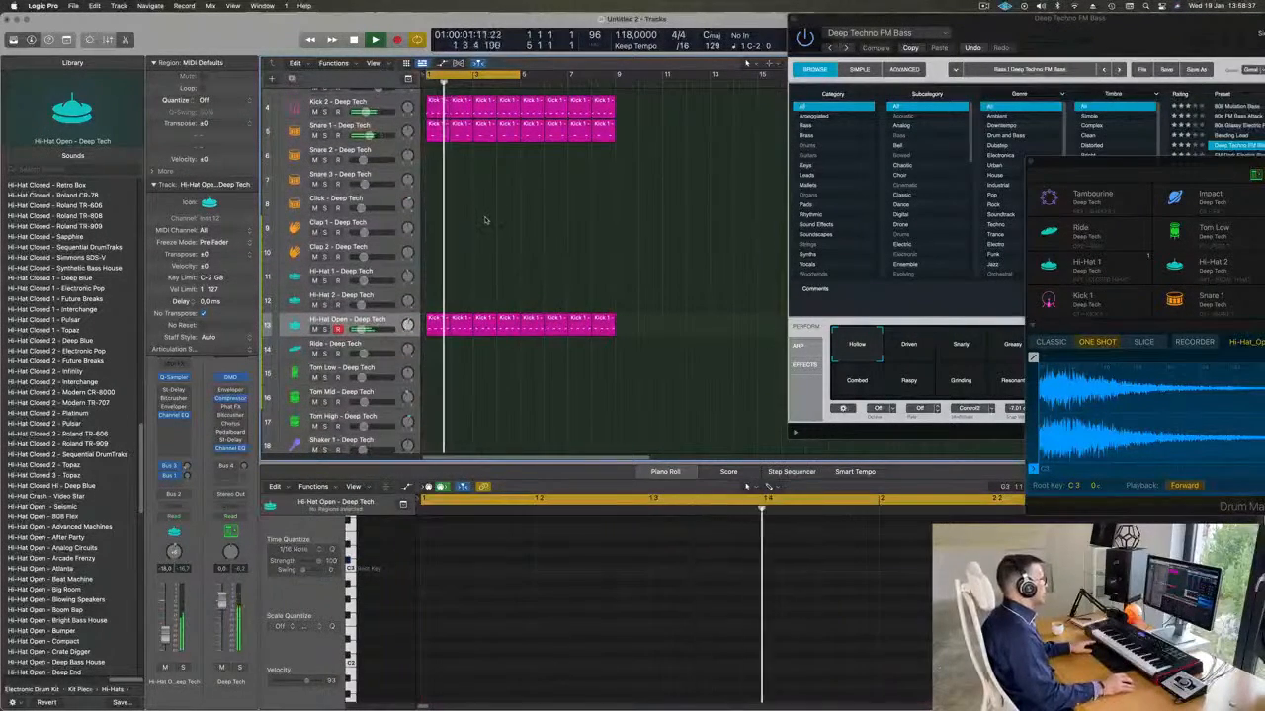
Copy the first Snare 1 region to the Tom Low track at bar 1 and transpose its two notes down.
scroll(452, 187, "up", 2)
scroll(452, 187, "up", 1)
key("space")
left_click_drag(433, 201, 427, 440)
left_click_drag(496, 596, 814, 687)
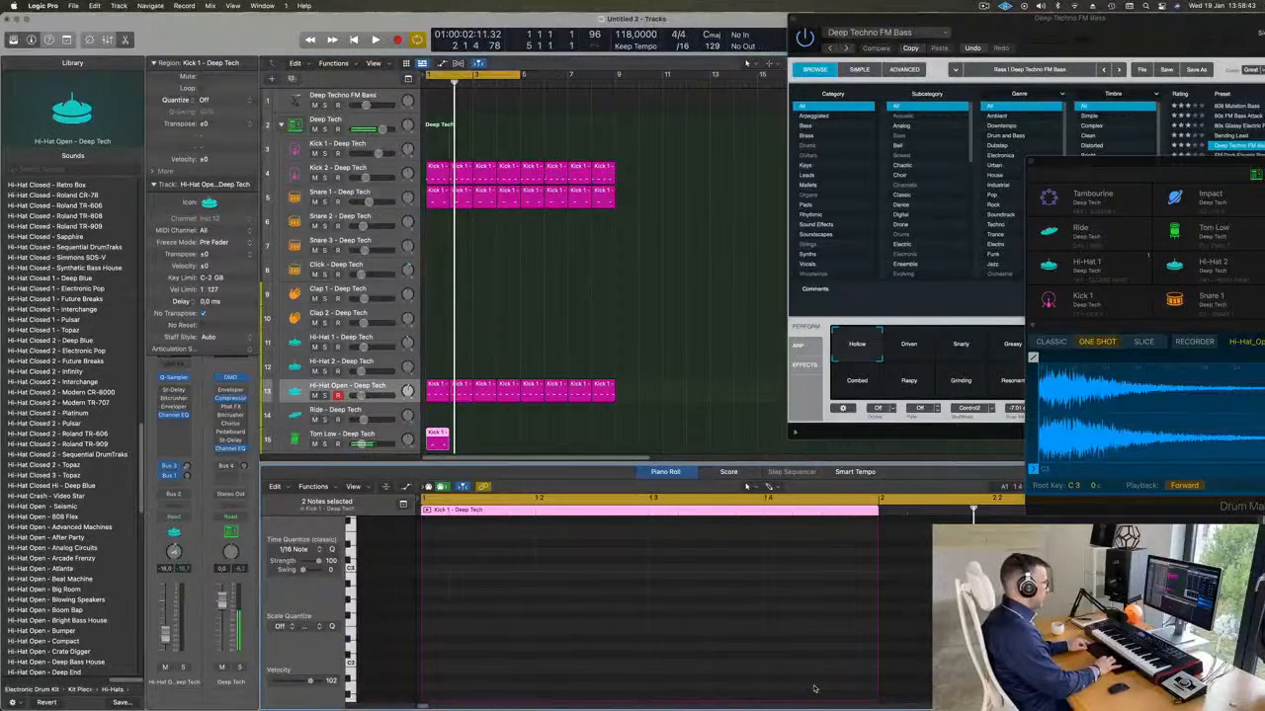
scroll(788, 645, "down", 5)
key("space")
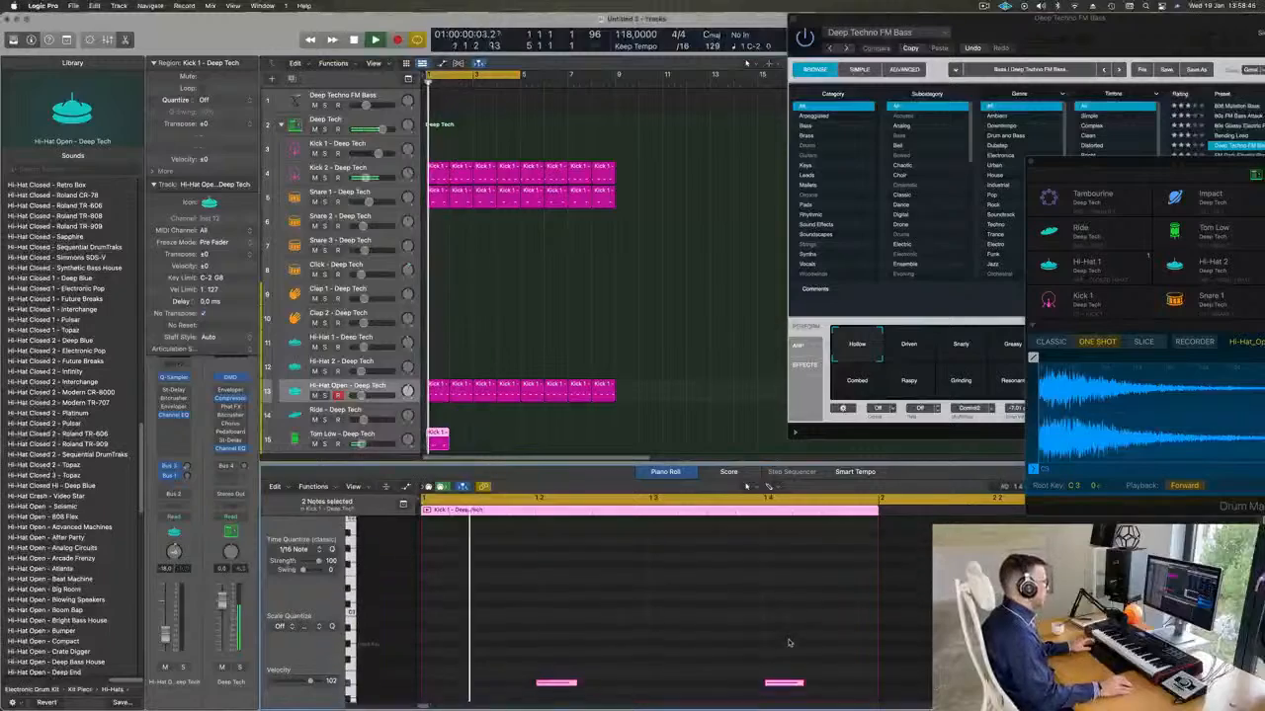
Shift both notes of the Tom Low region an eighth note later and play the loop.
key("space")
left_click_drag(554, 631, 779, 671)
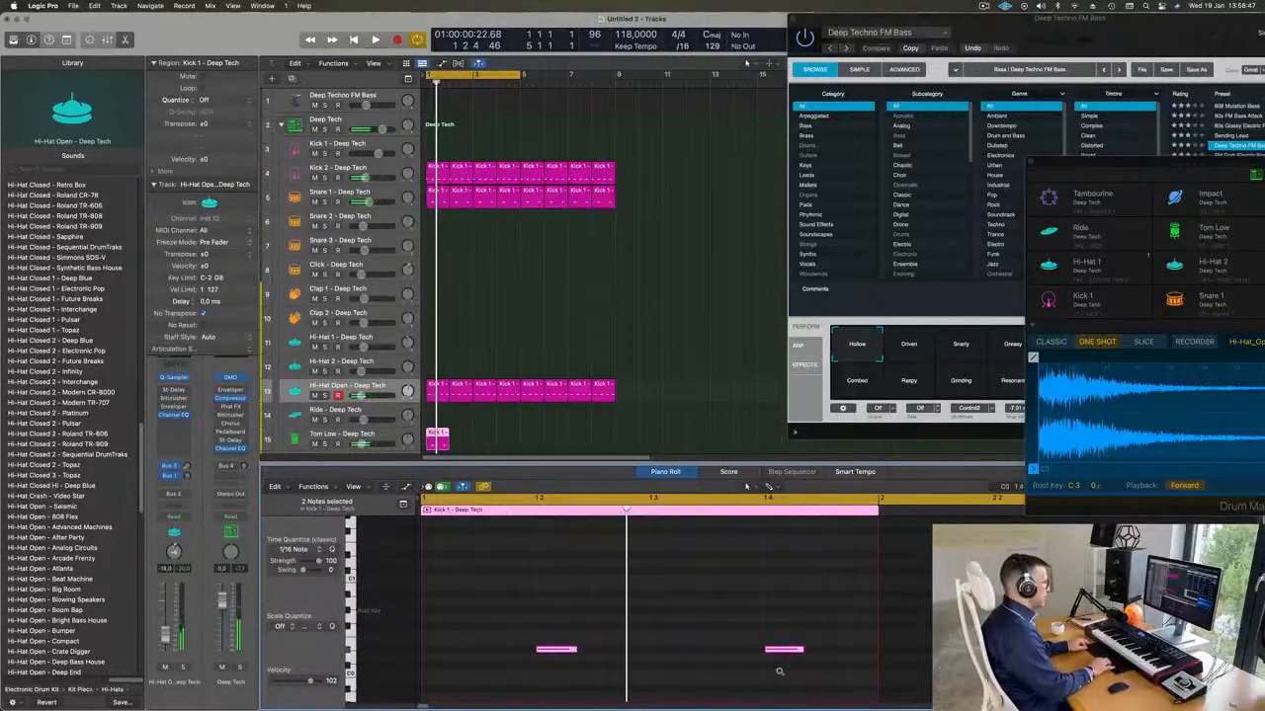
key("space")
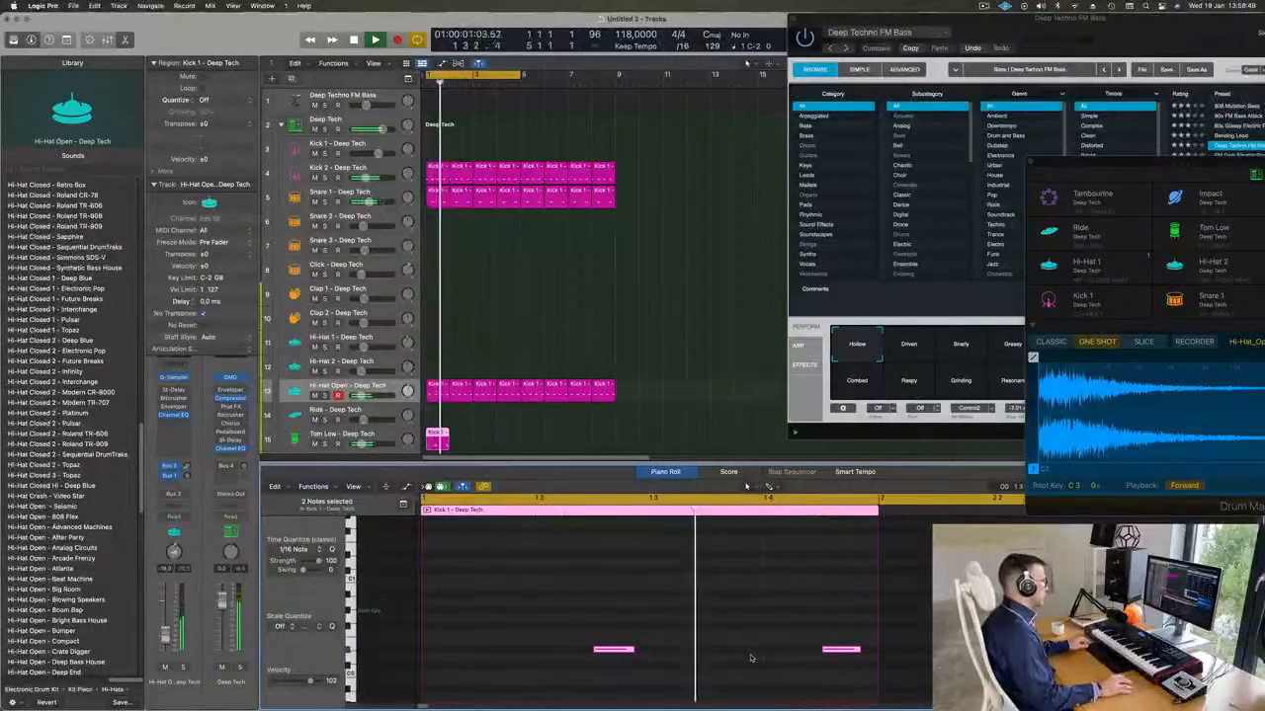
Repeat the one-bar Tom Low region until it fills eight bars.
left_click(299, 441)
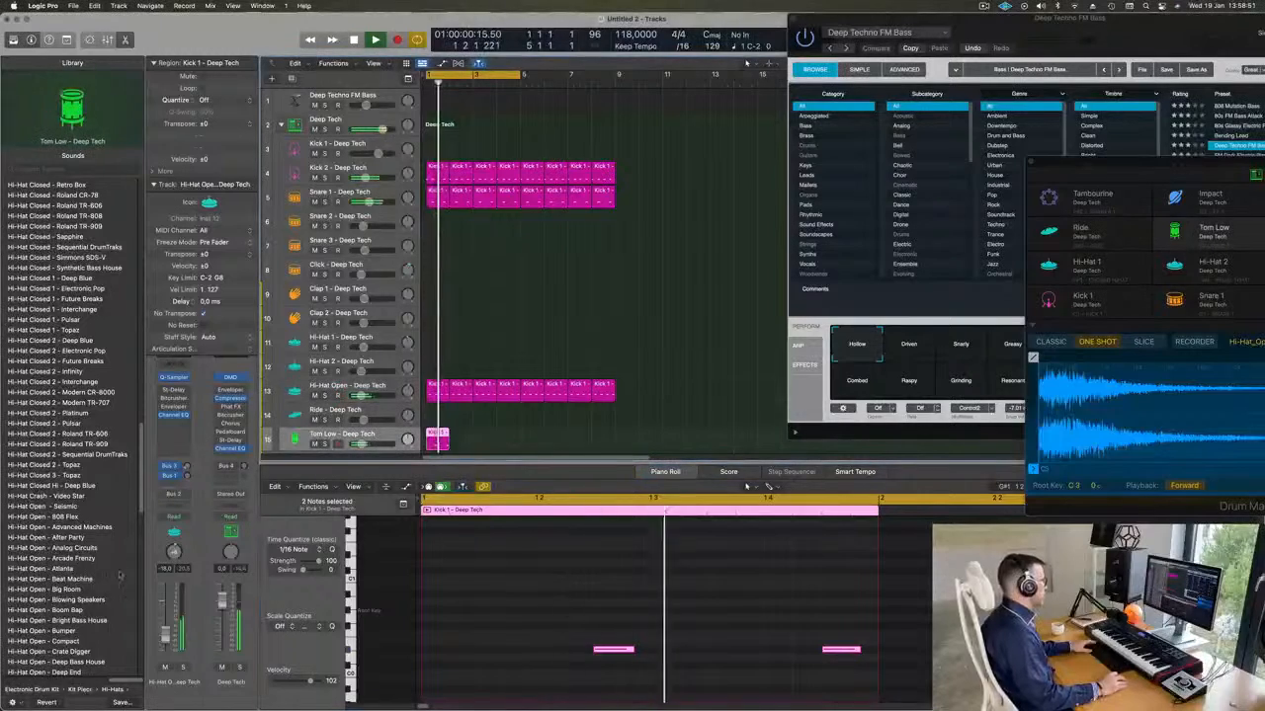
key("space")
left_click(467, 450)
left_click(432, 441)
key("super+r")
key("super+r")
key("super+r")
key("super+r")
key("super+r")
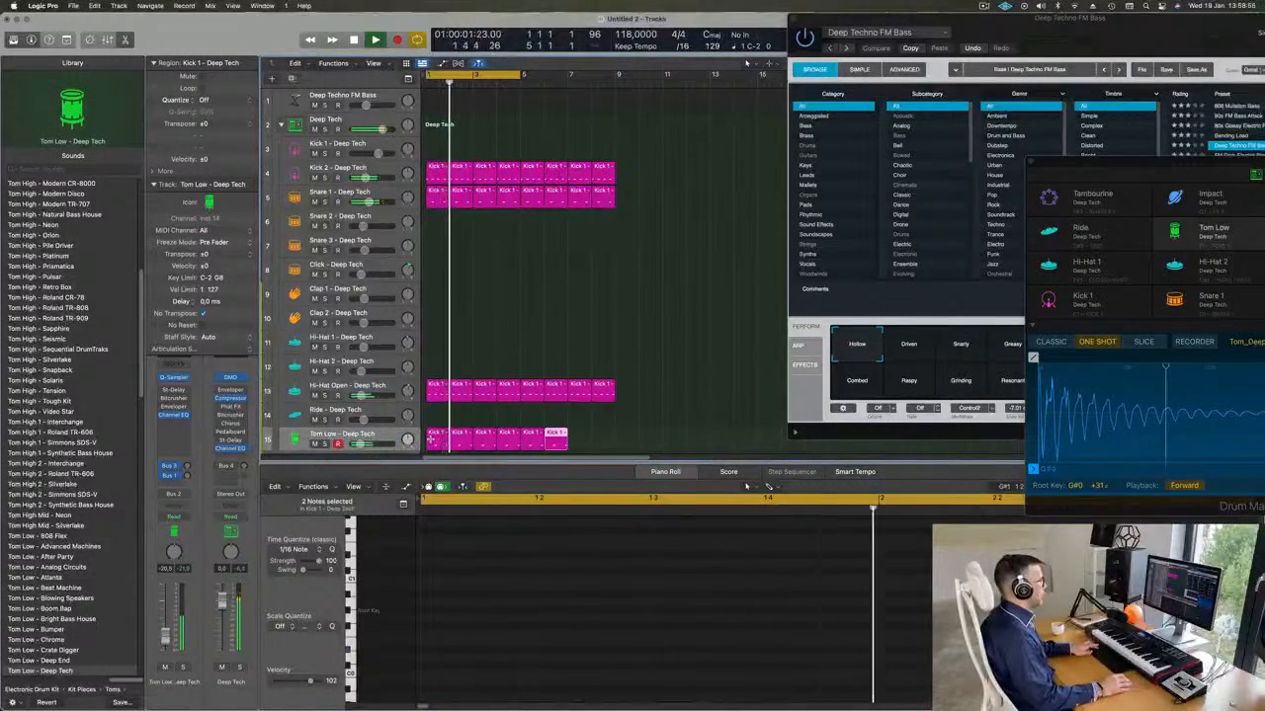
key("super+r")
Color all drum regions by track and name them by track.
key("super+Up")
key("super+a")
right_click(572, 168)
left_click(585, 173)
right_click(585, 173)
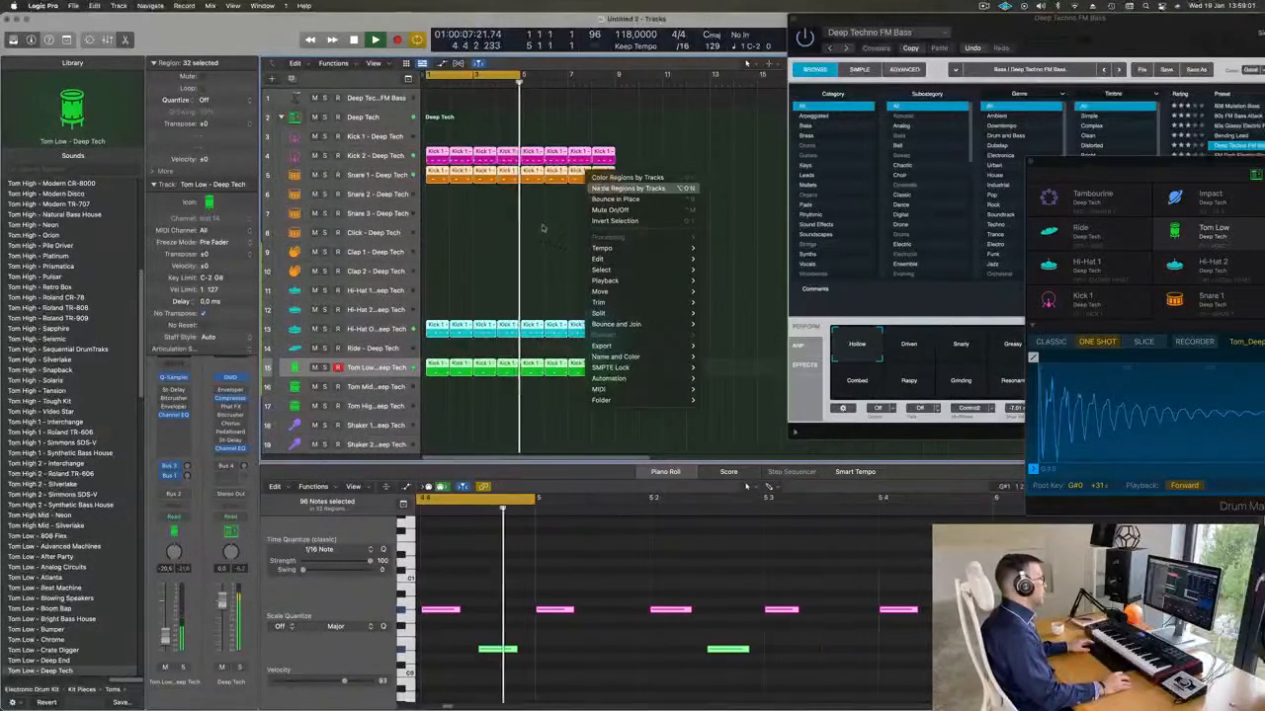
left_click(612, 183)
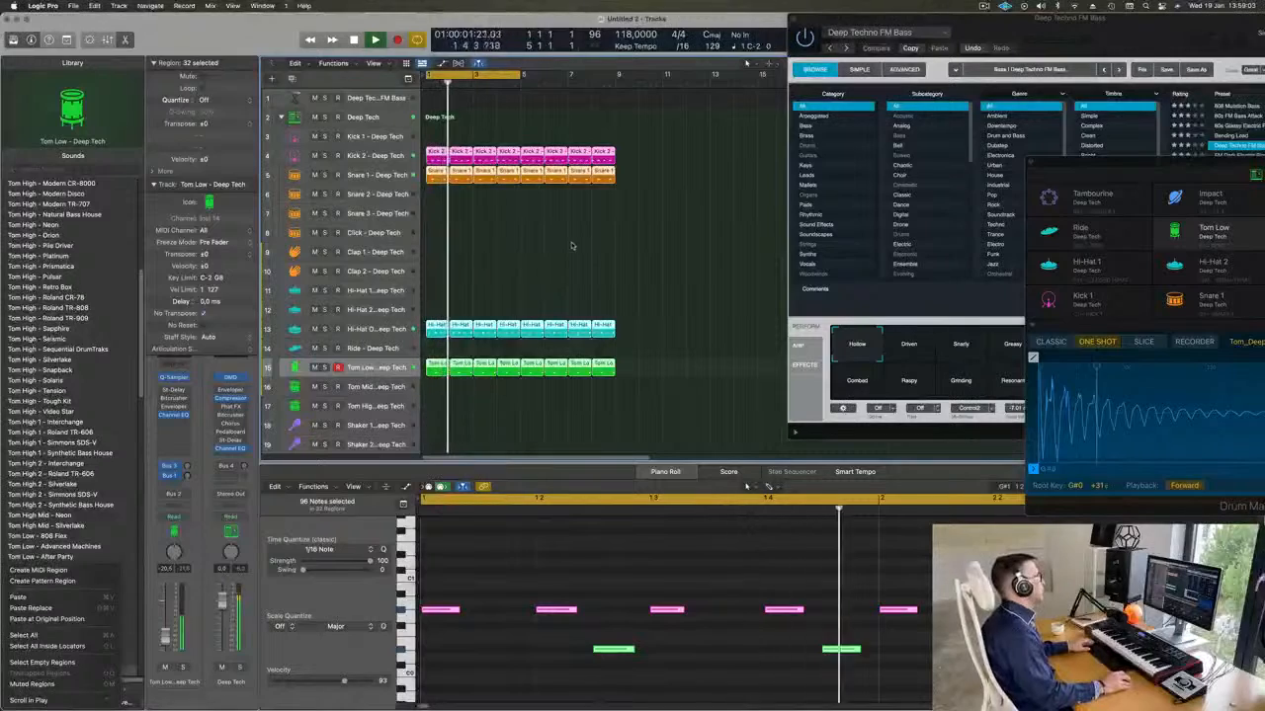
Extend the cycle range to bar 9 and turn on Track Zoom for the Deep Techno FM Bass track.
left_click(379, 99)
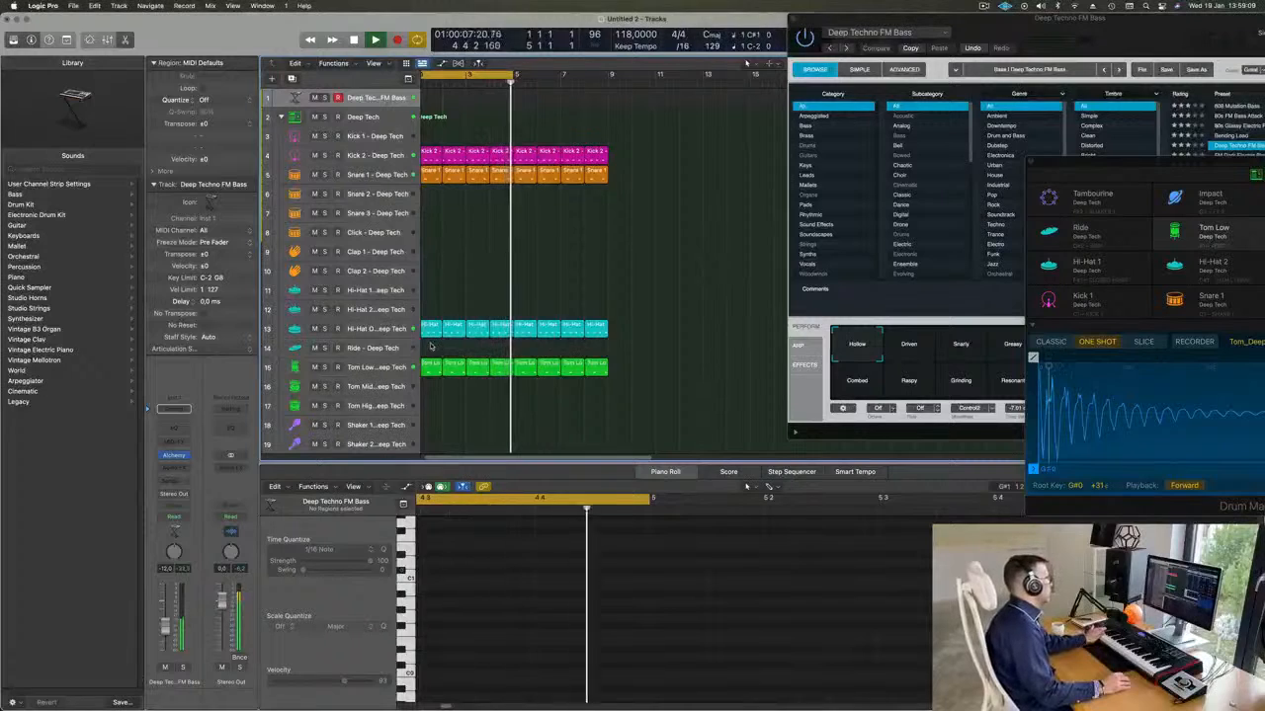
left_click_drag(516, 75, 605, 95)
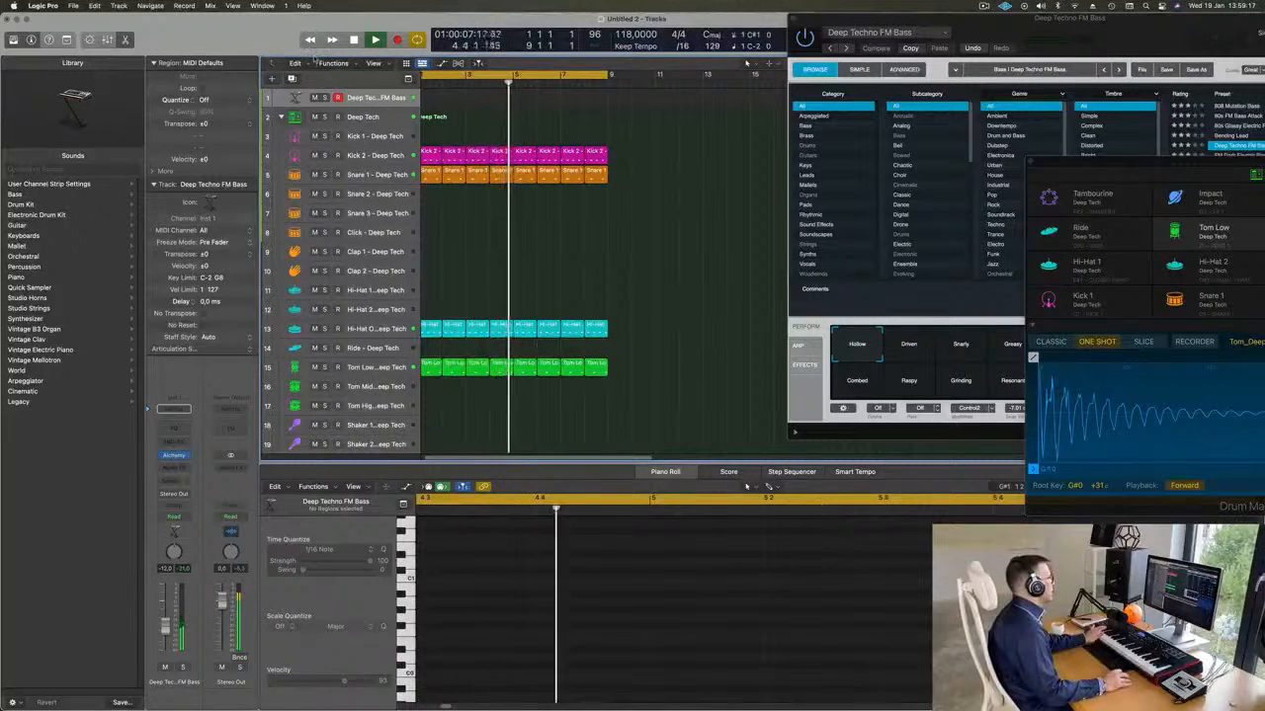
key("ctrl+alt+super+t")
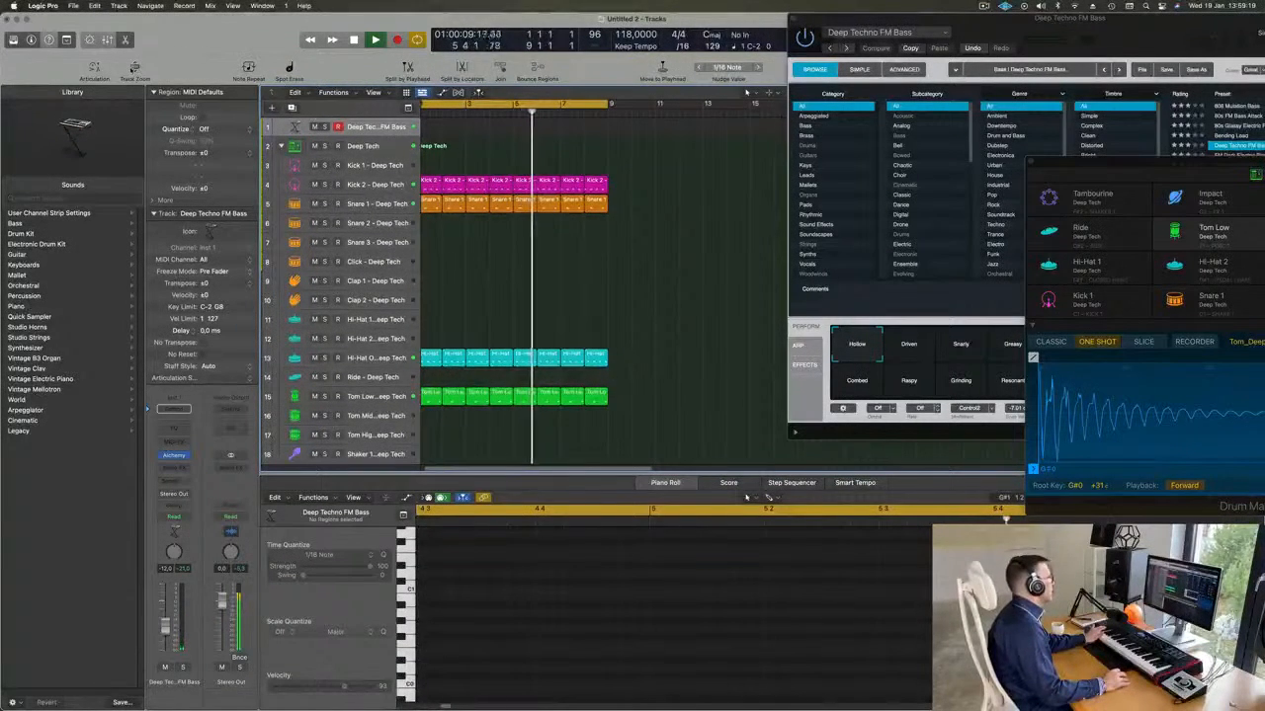
left_click(134, 67)
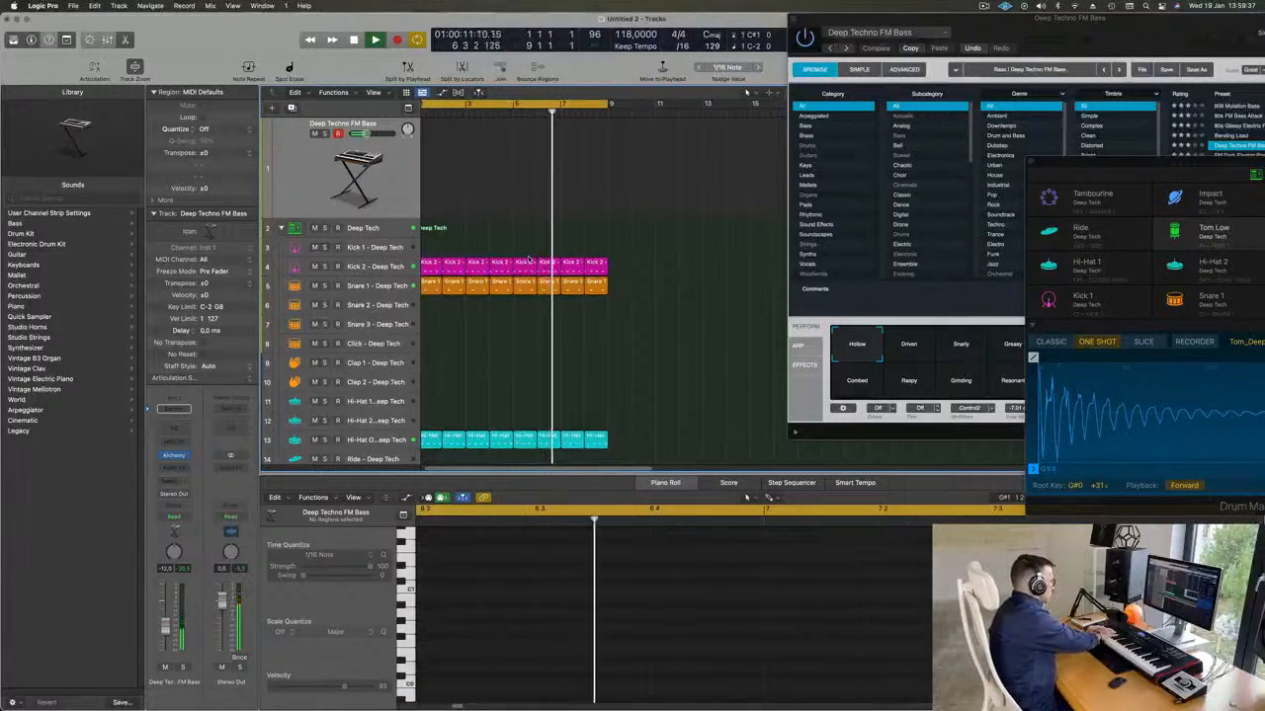
Record an eight-bar bass line on the Deep Techno FM Bass track along with the drum loop.
key("r")
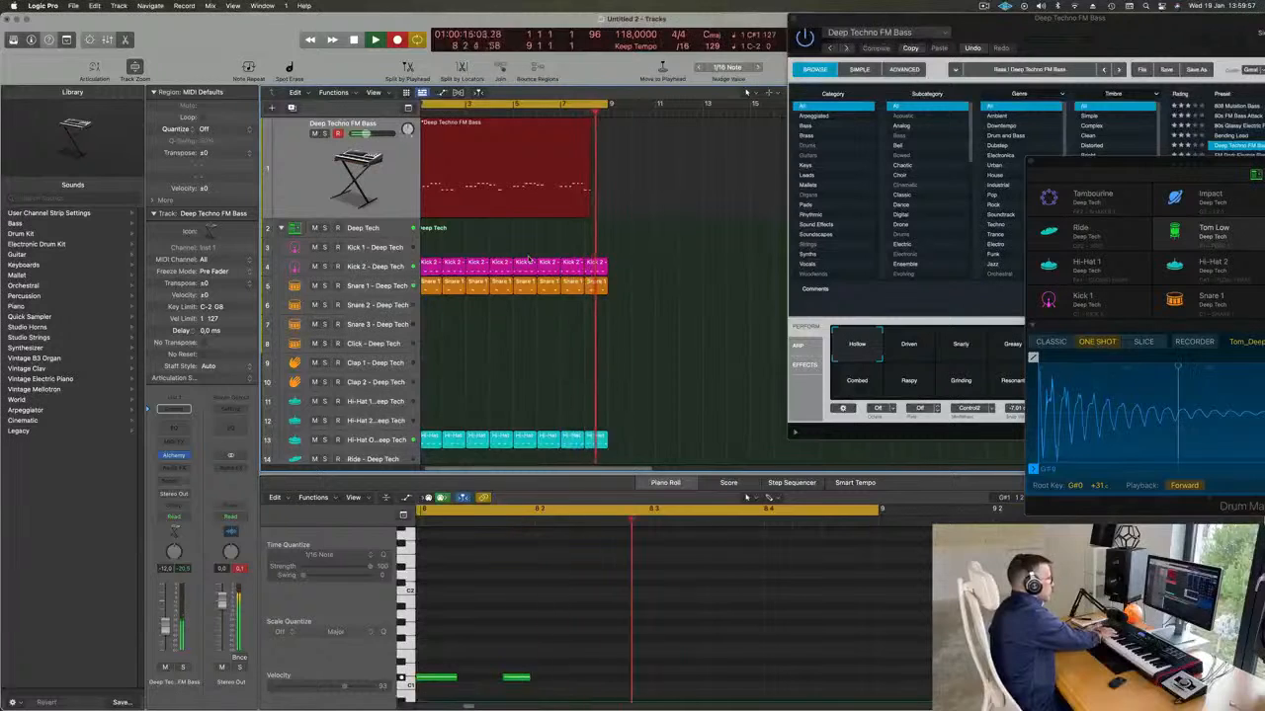
key("space")
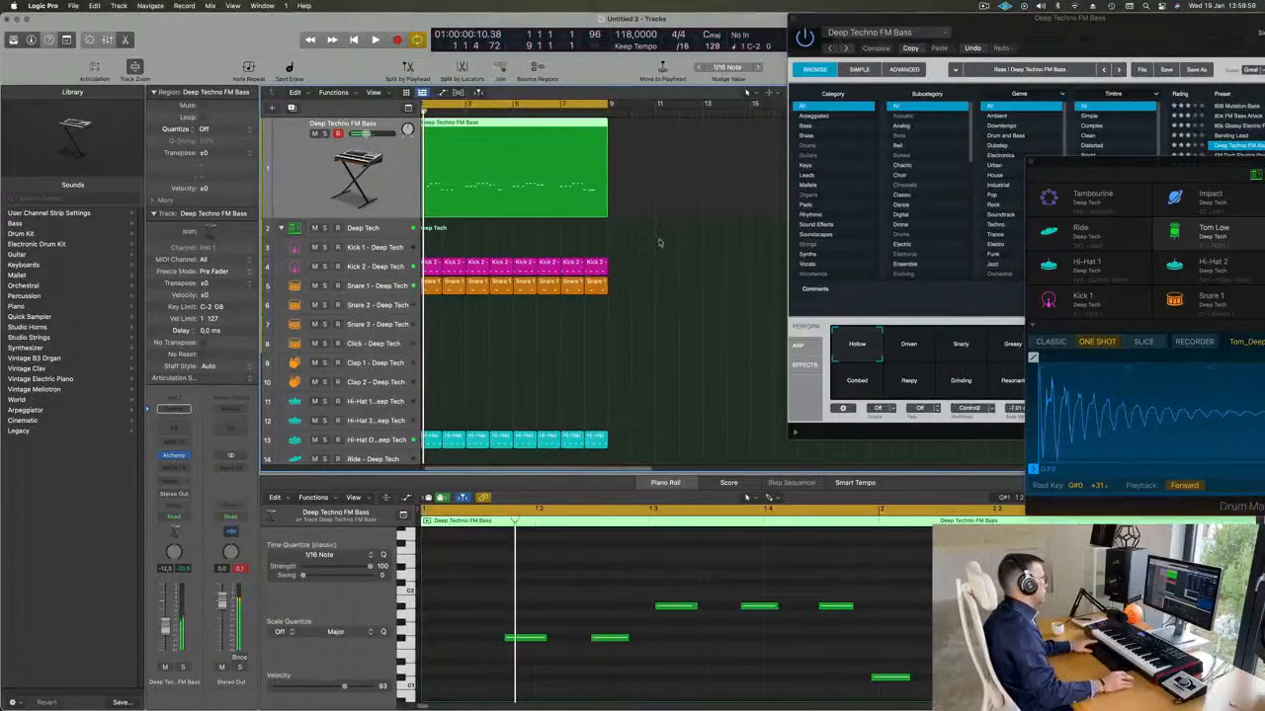
Quantize all regions to 1/16 Note and play back the loop.
key("super+a")
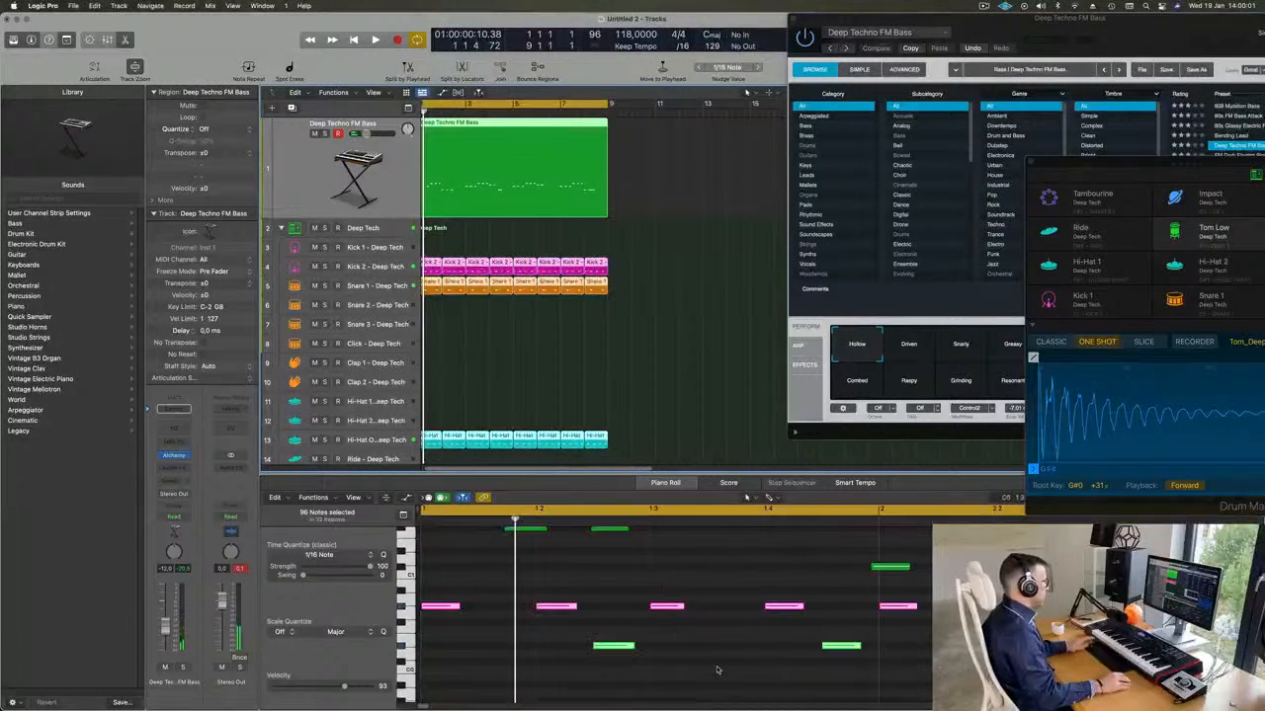
left_click(708, 299)
left_click(502, 163)
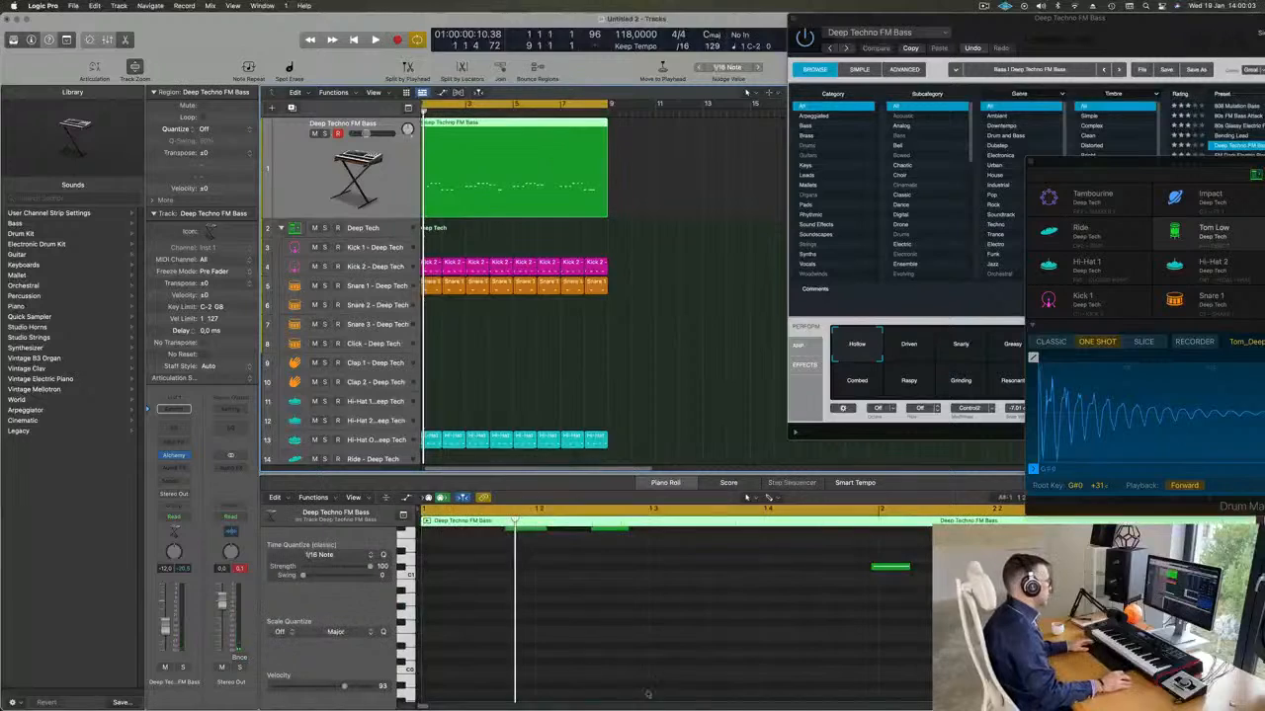
key("super+a")
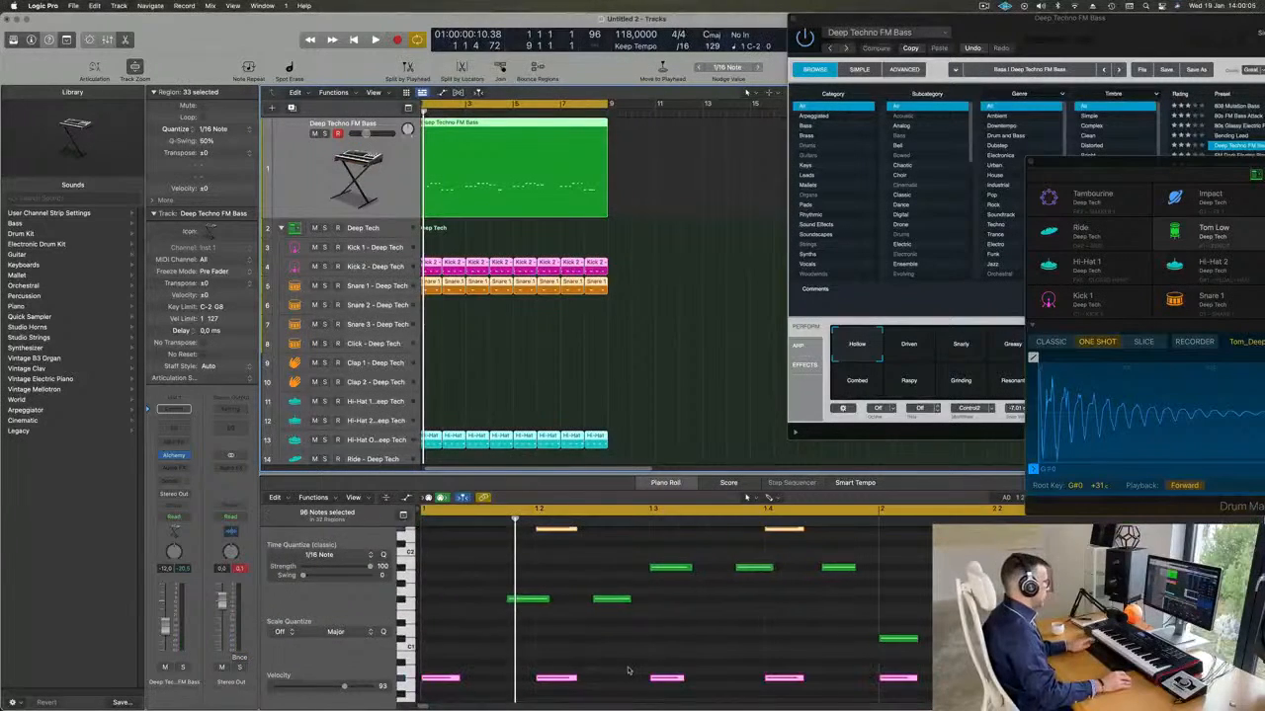
left_click(672, 389)
key("space")
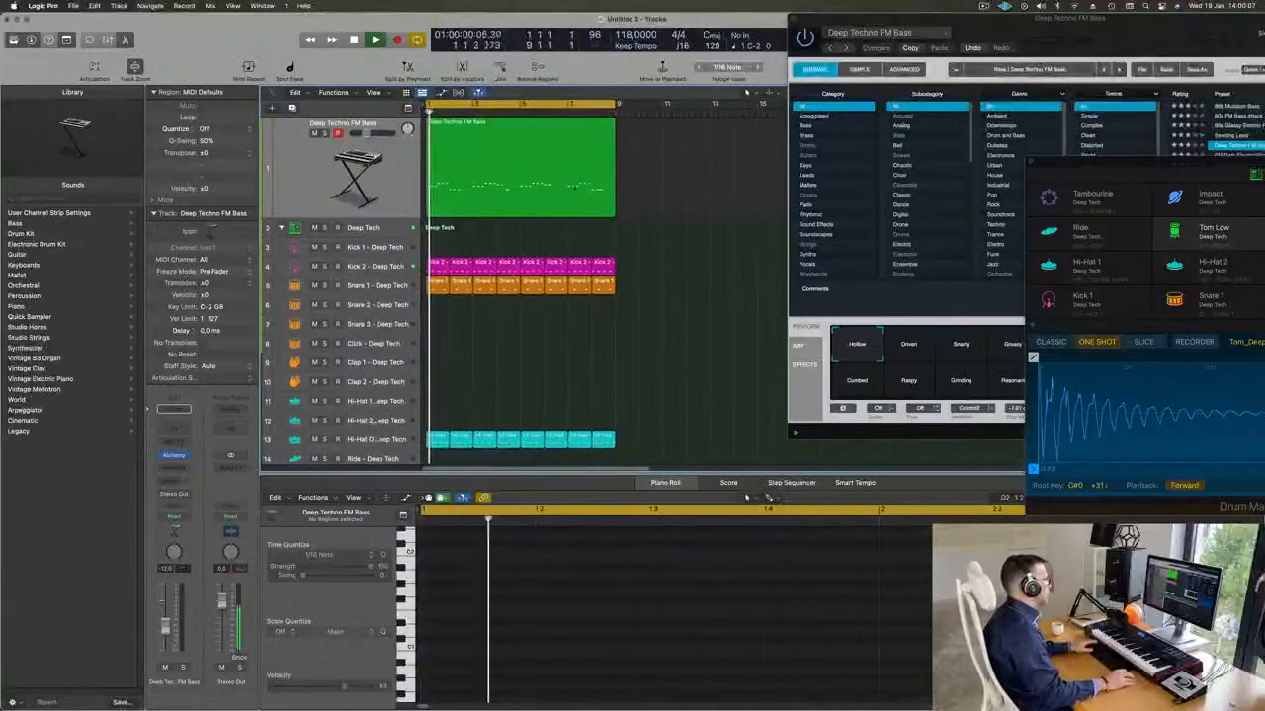
Move the first note of the recorded bass region to the start of bar 1 and play back the loop.
left_click(539, 172)
scroll(580, 627, "down", 5)
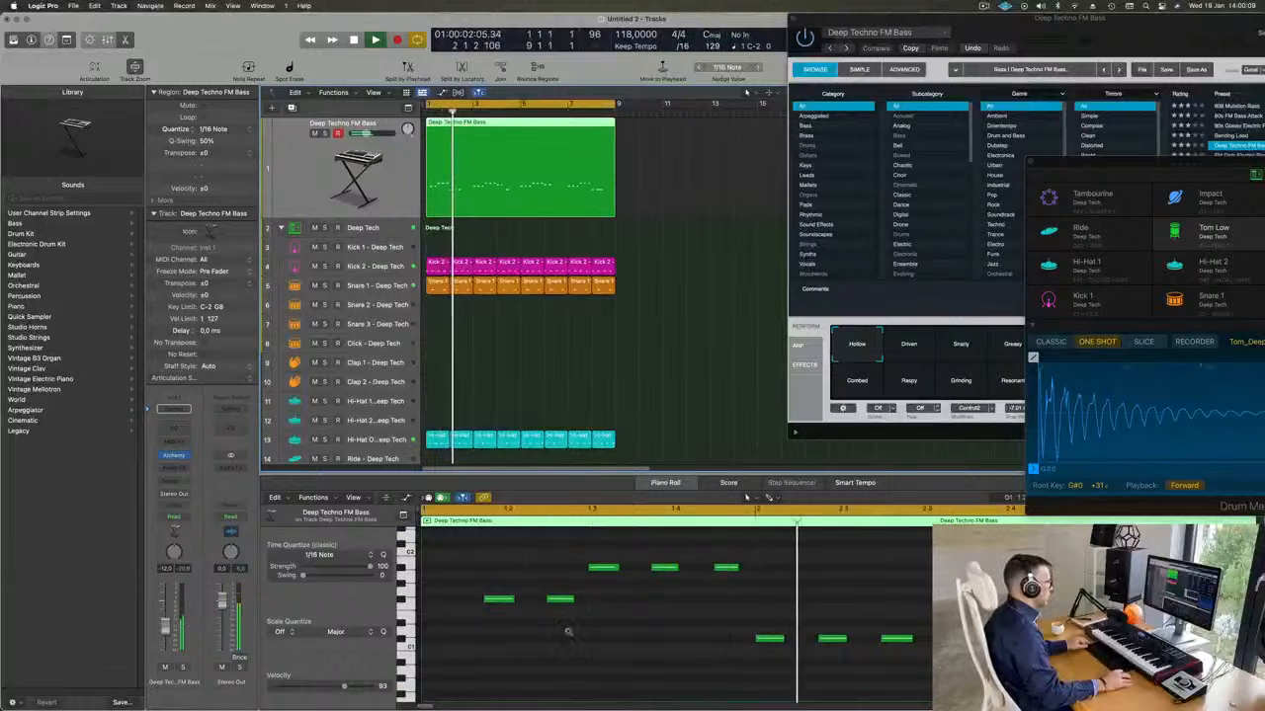
left_click_drag(483, 601, 442, 602)
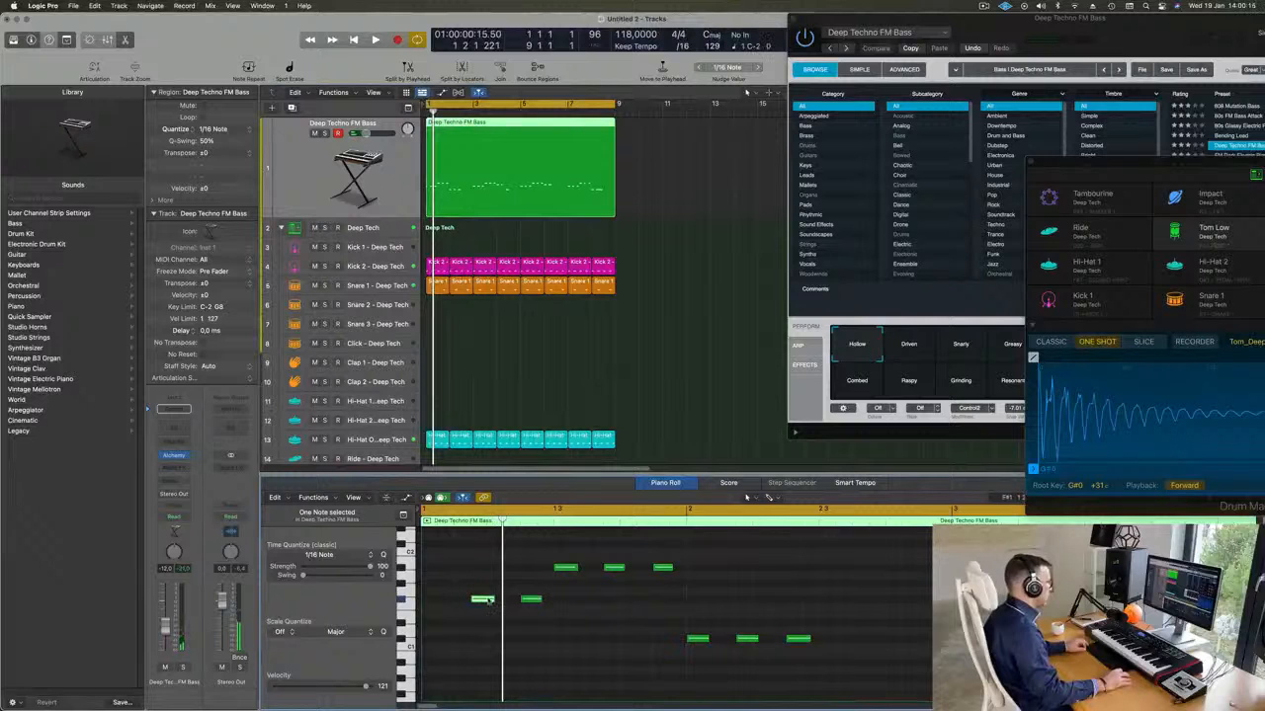
left_click_drag(473, 603, 434, 603)
key("space")
key("super+Left")
key("super+Left")
key("super+Left")
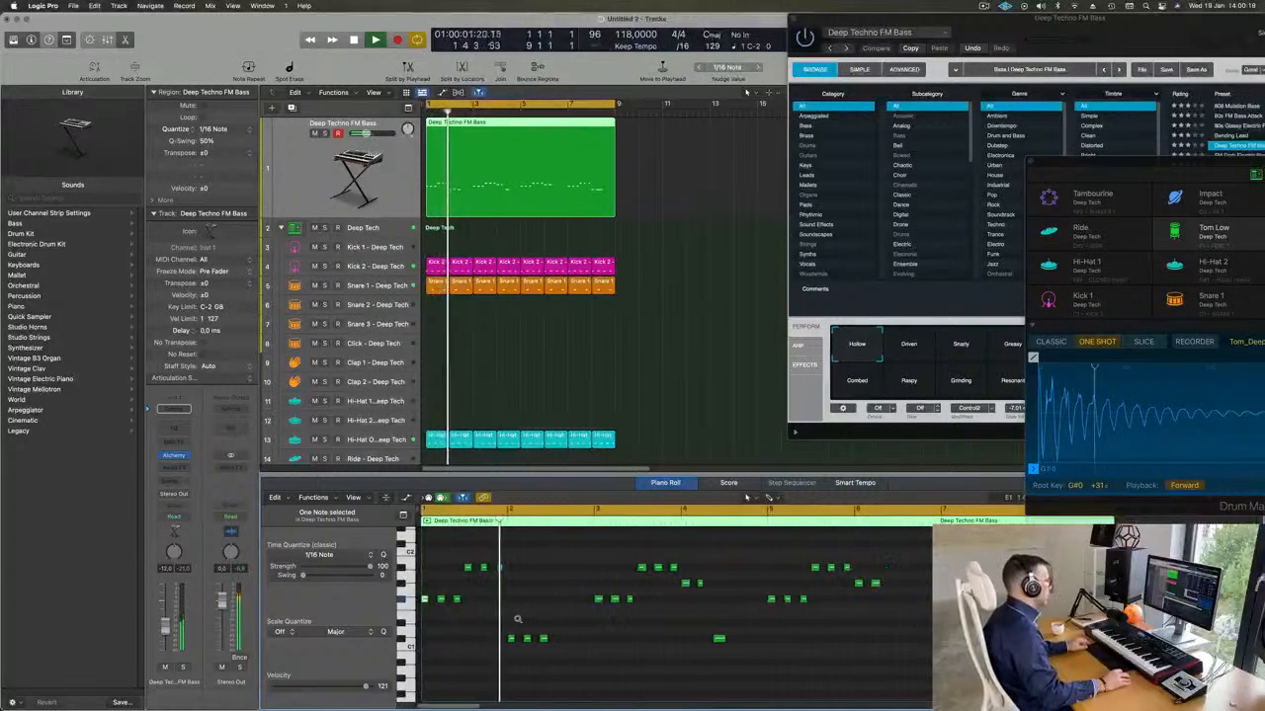
key("super+Left")
key("super+Left")
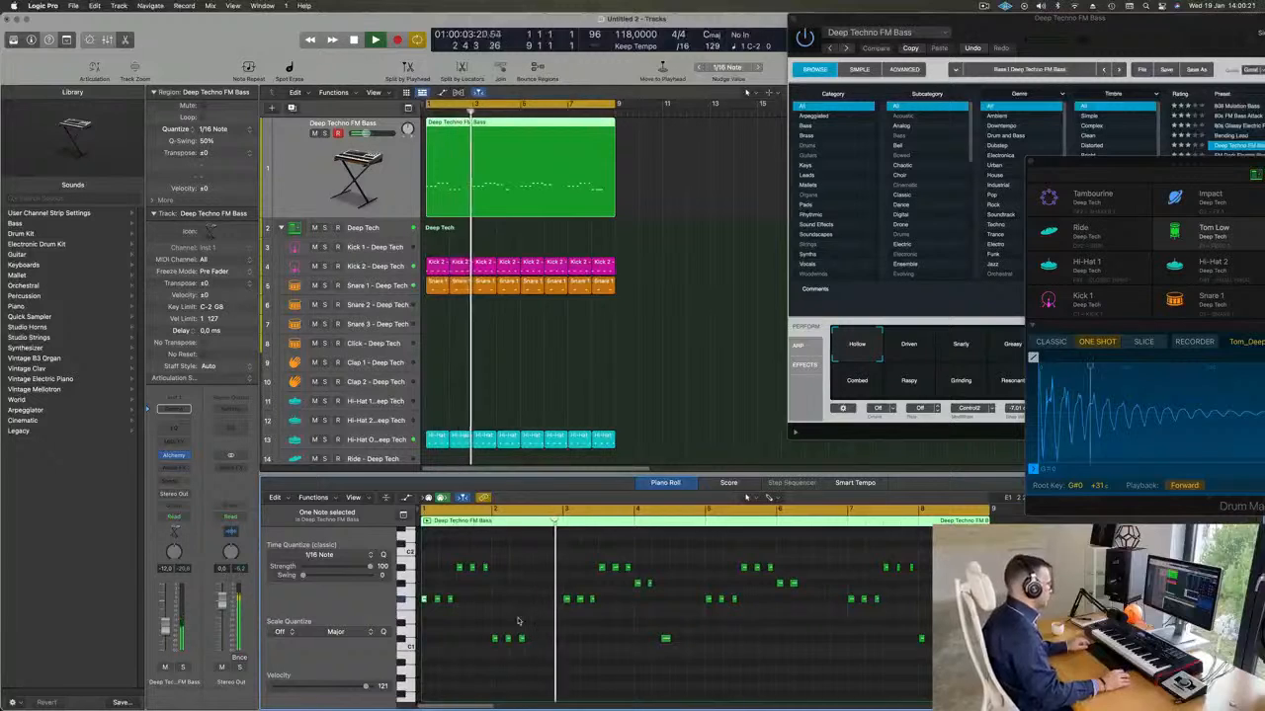
key("super+Right")
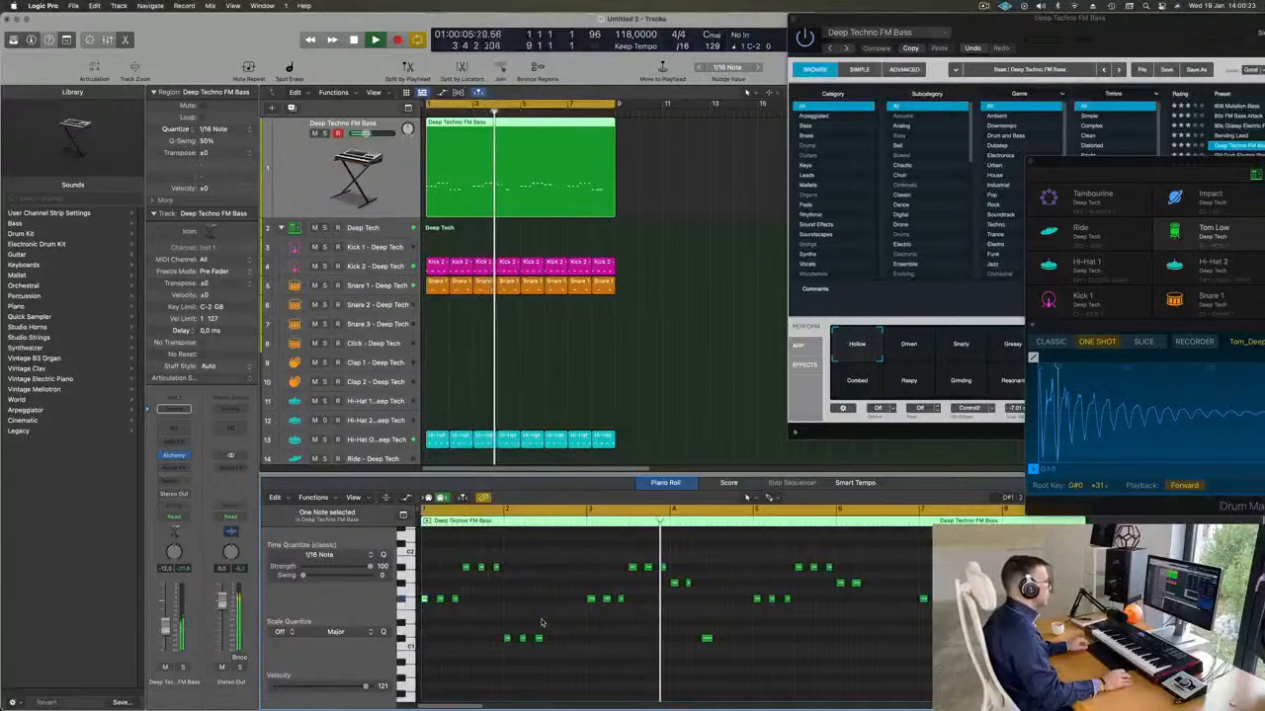
Split the bass region at bar 3, delete the part after the split, and play from the start.
key("Return")
key("Return")
key("space")
double_click(473, 122, "super")
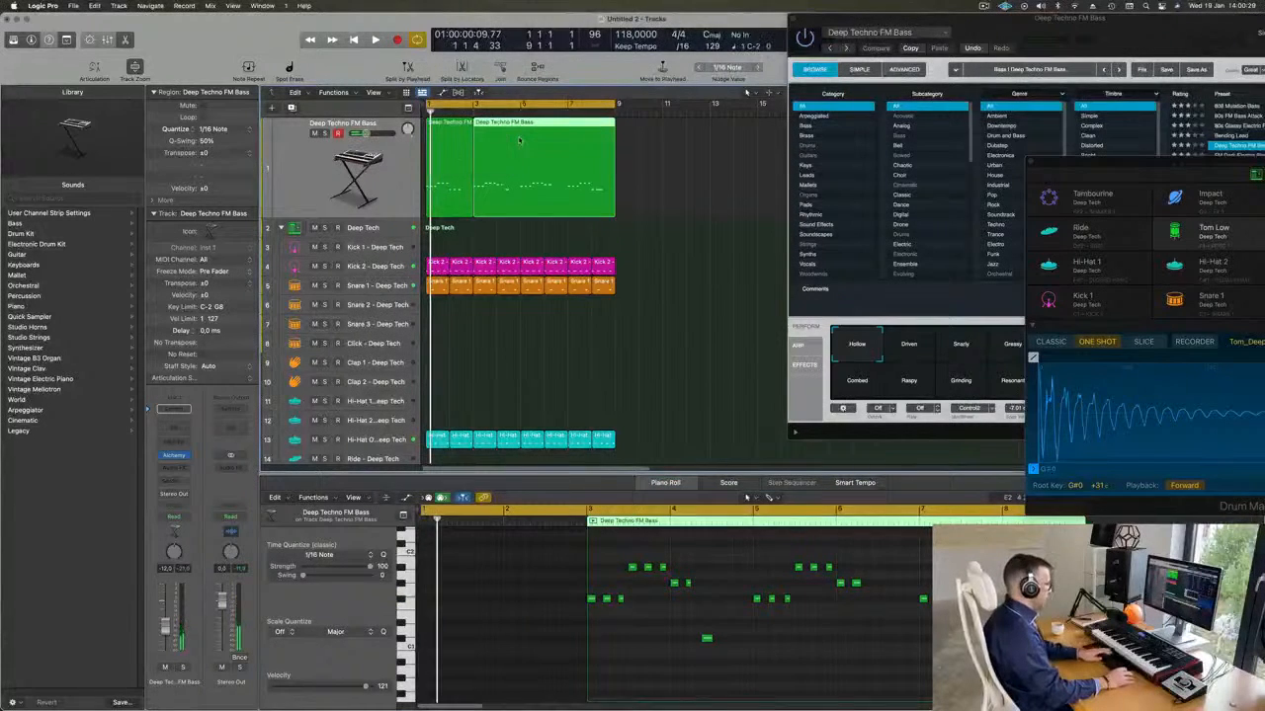
key("Delete")
key("space")
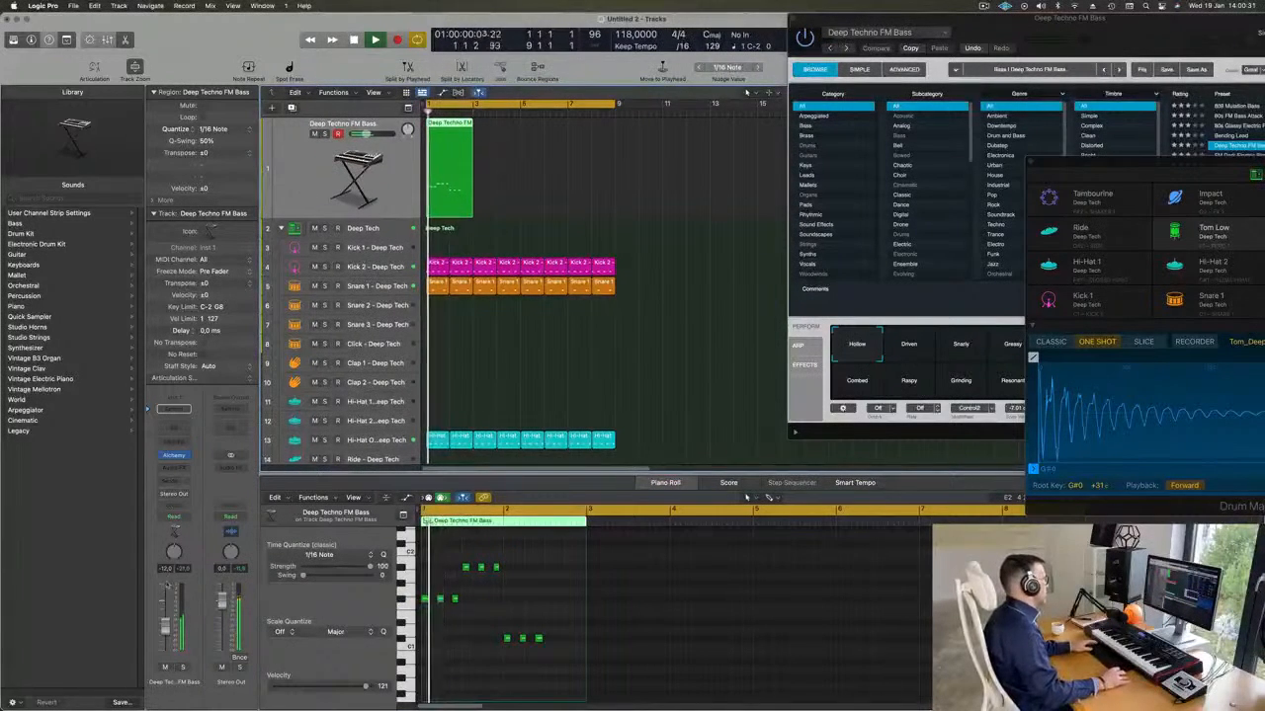
Copy the two-bar bass region three times to fill the Deep Techno FM Bass track up to bar 9.
left_click_drag(990, 30, 925, 127)
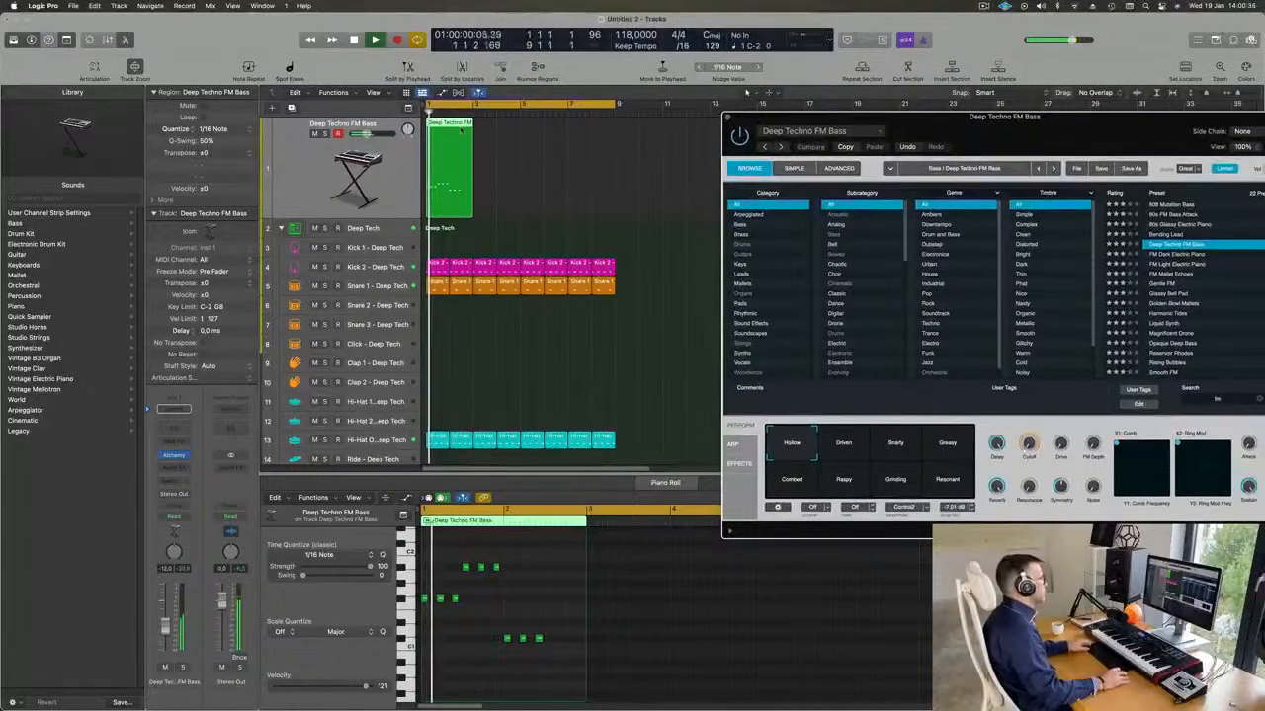
left_click_drag(438, 126, 488, 135)
left_click_drag(584, 161, 549, 138)
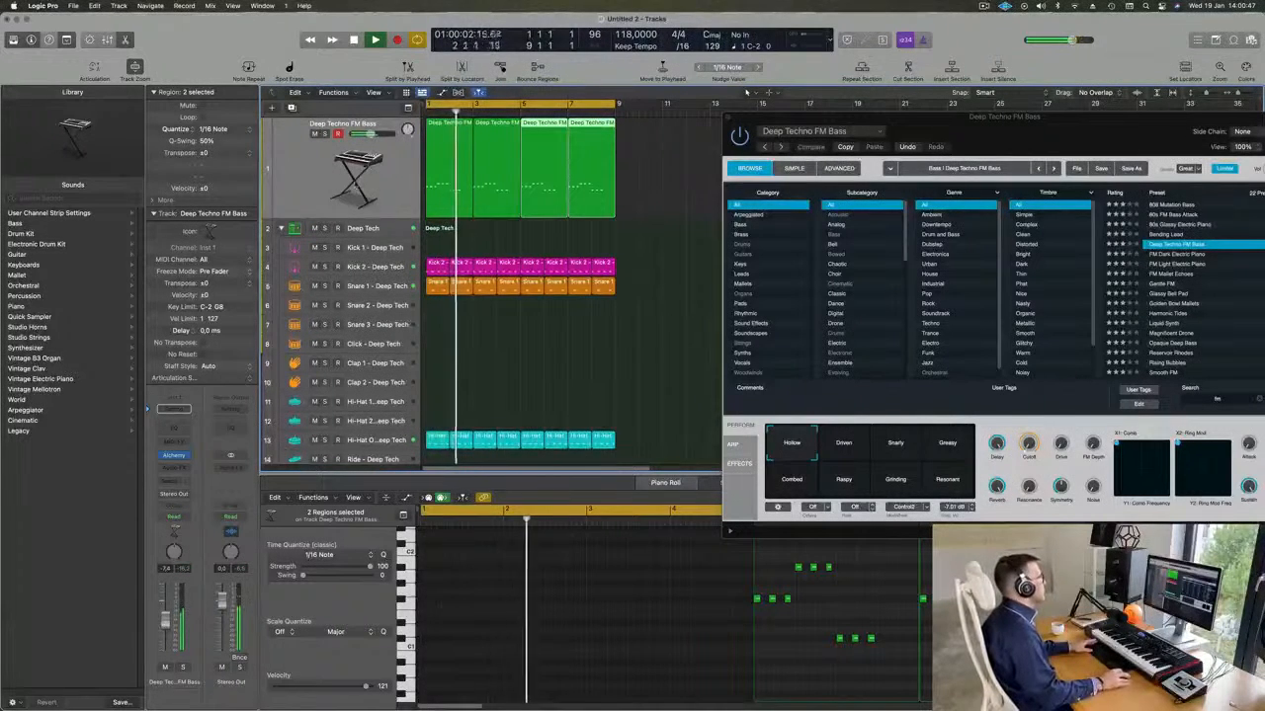
Duplicate the bass track with its settings and copy the first two-bar bass region onto the new track.
left_click(298, 163)
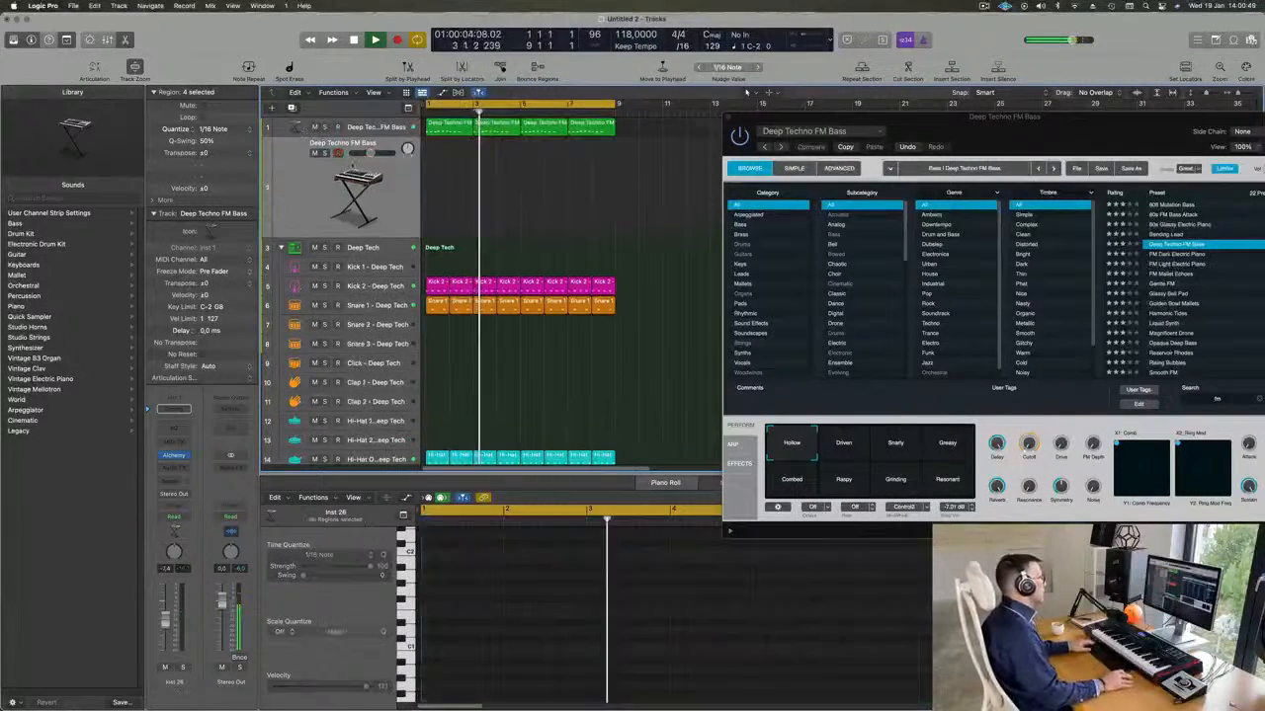
key("space")
left_click_drag(452, 133, 450, 174)
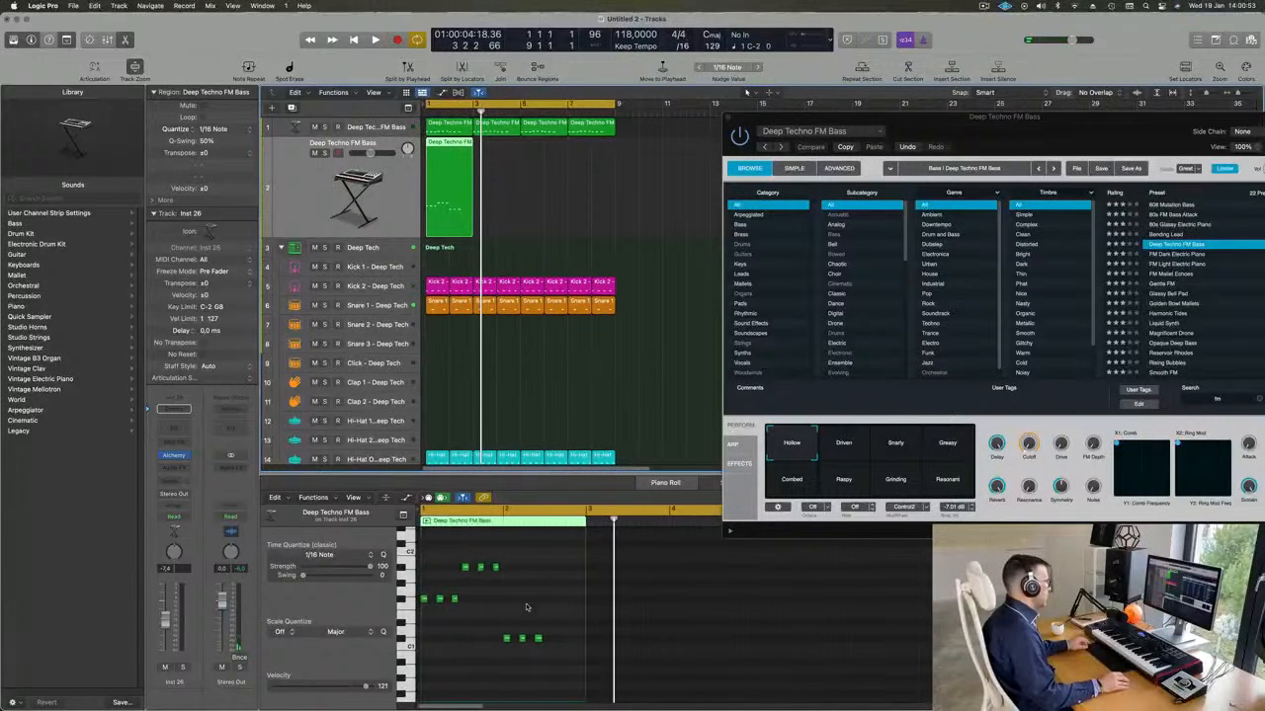
Reduce the copied region to a single F#1 note, half a bar long, positioned at 2 3 1 1.
left_click_drag(437, 563, 550, 662)
left_click_drag(423, 599, 585, 601)
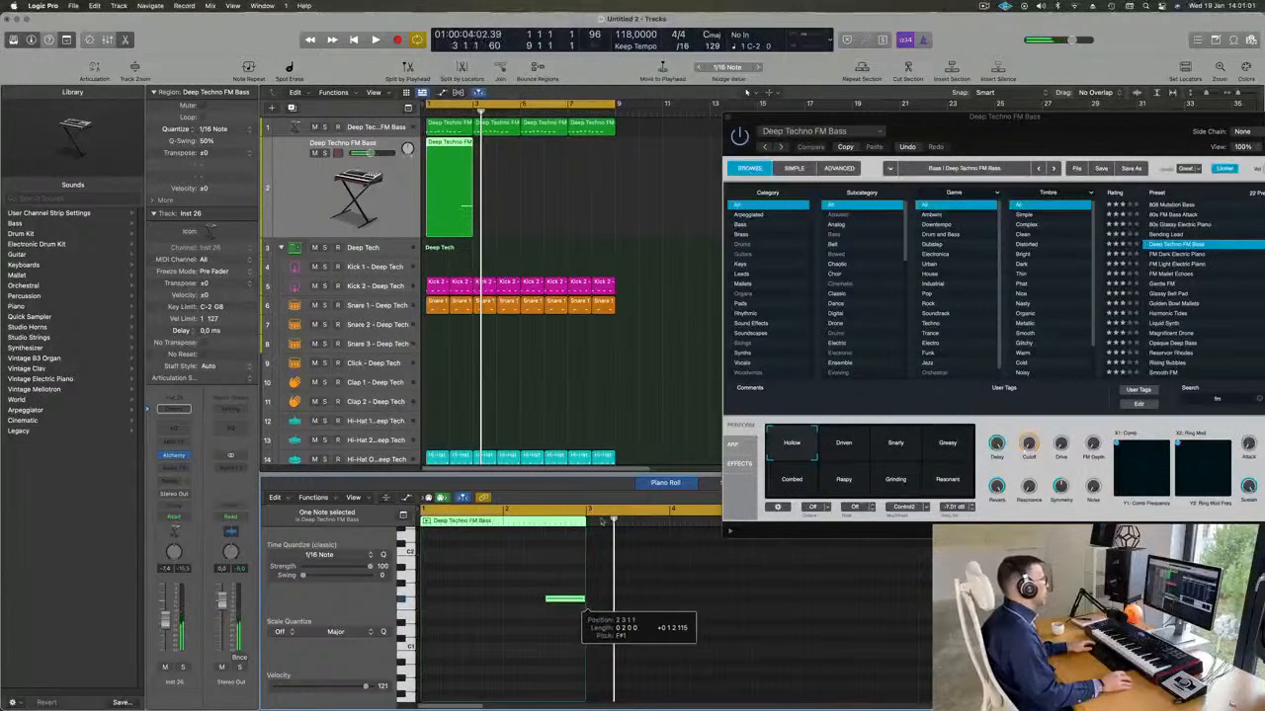
Open the new track's Alchemy instrument, filter presets by the Brass category, clear the search text, and load Short Vox Brass.
left_click(322, 195)
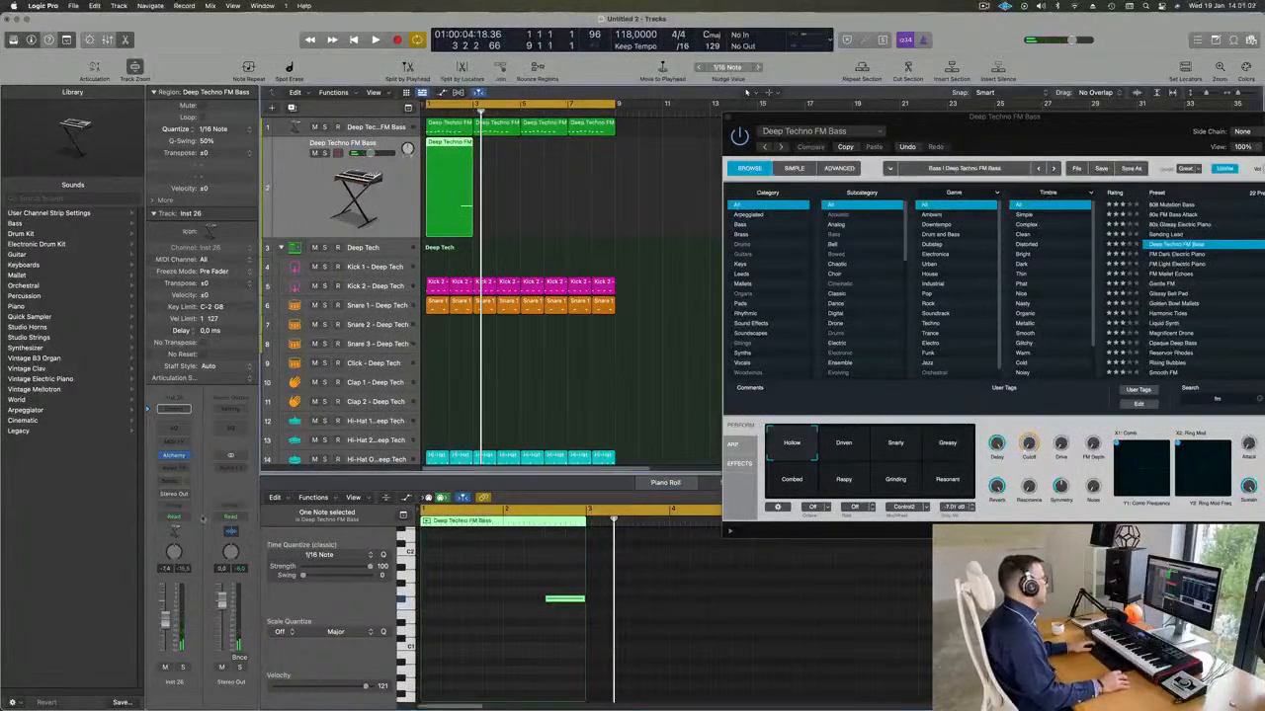
left_click(174, 455)
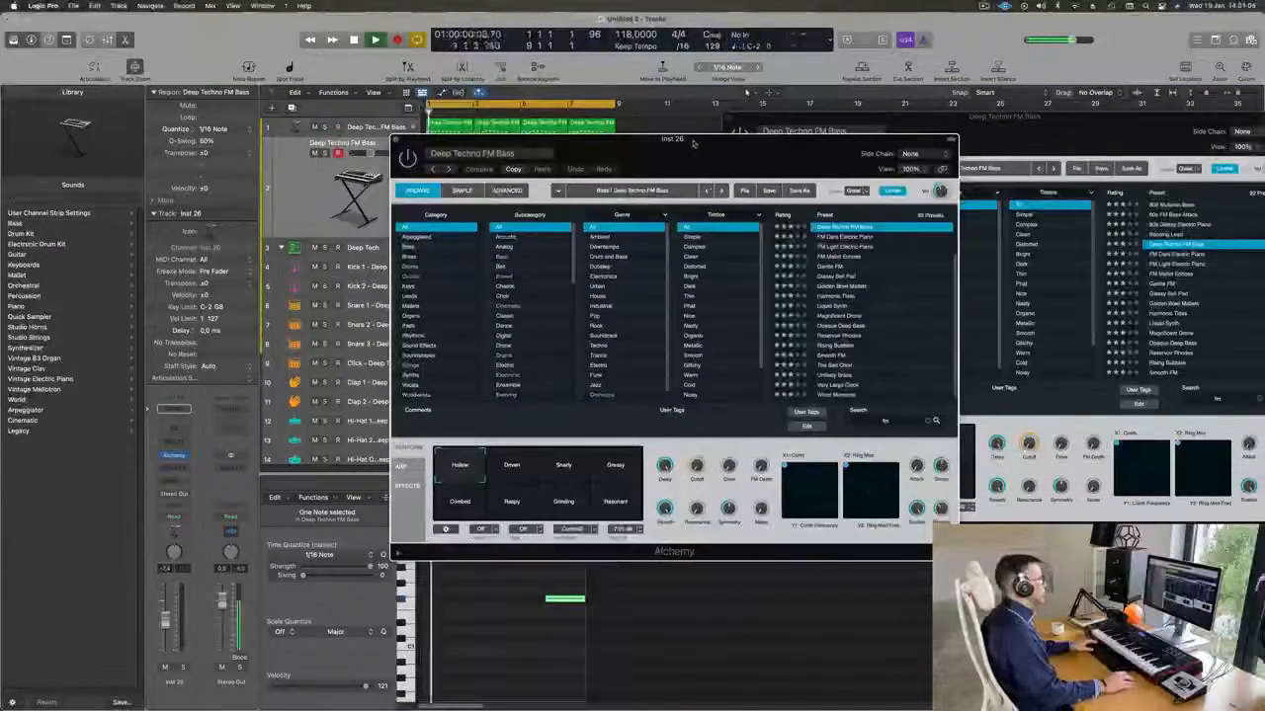
left_click_drag(694, 143, 855, 175)
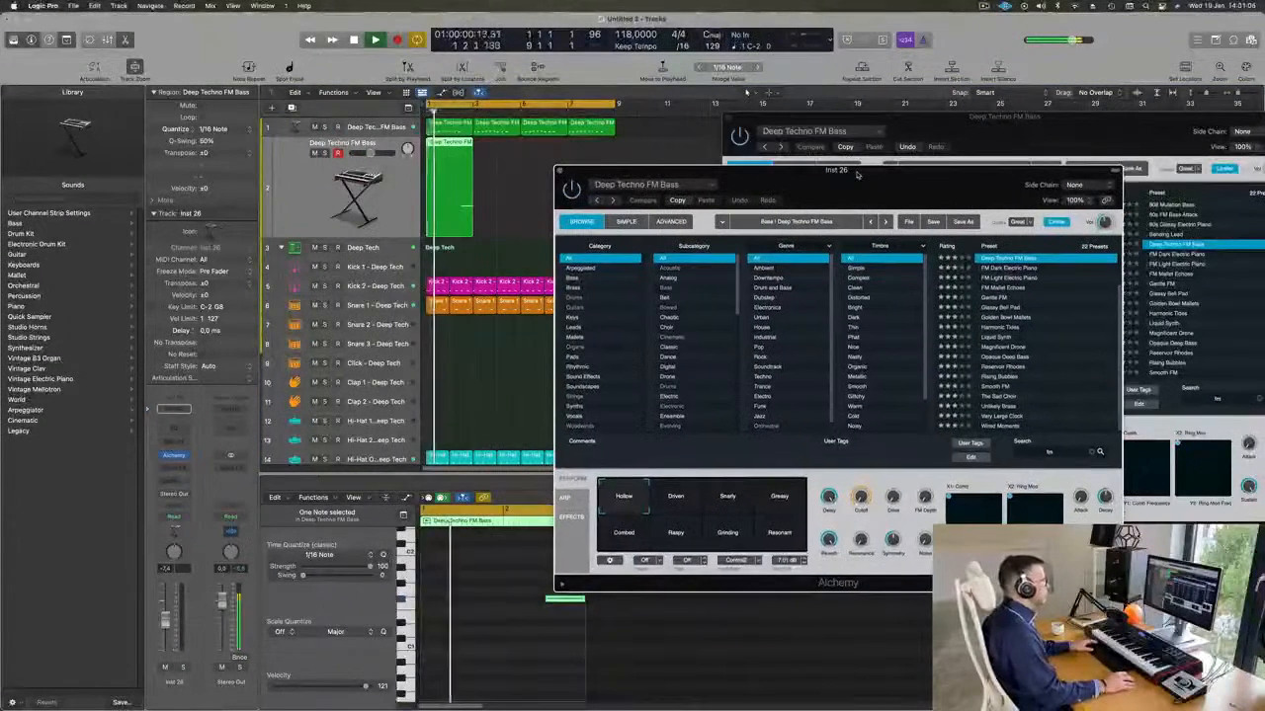
left_click(572, 287)
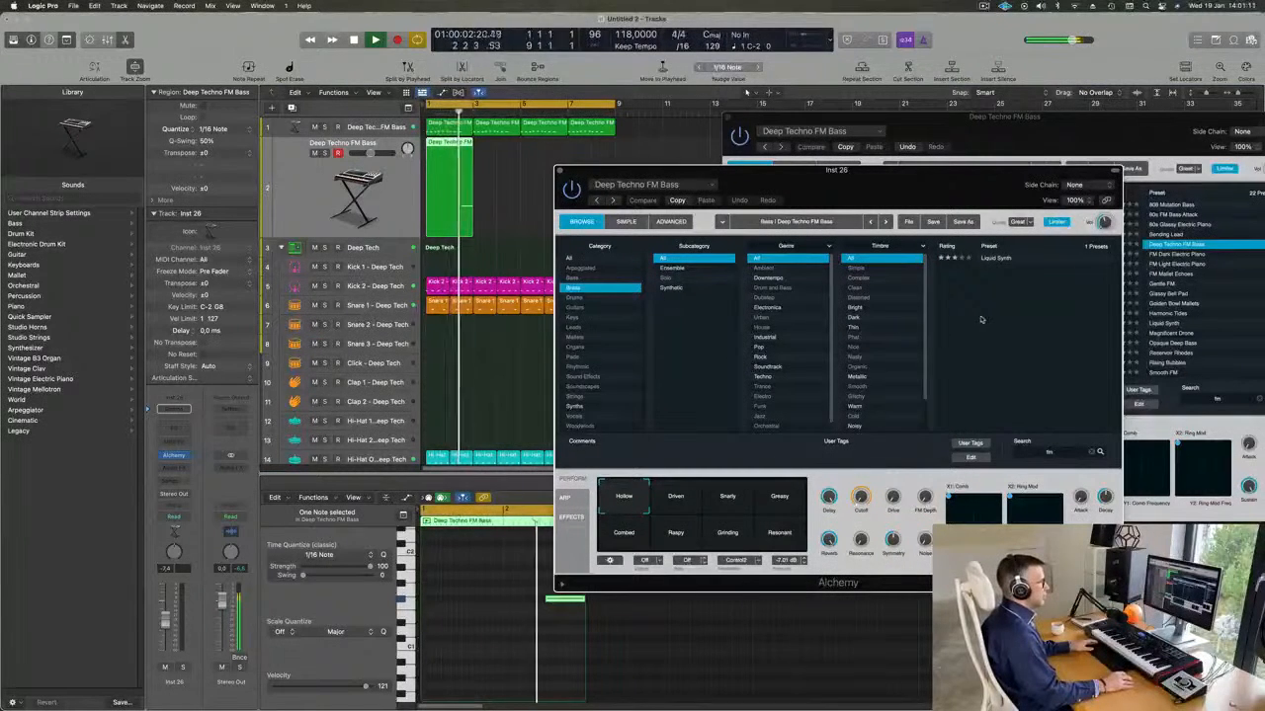
left_click(1094, 453)
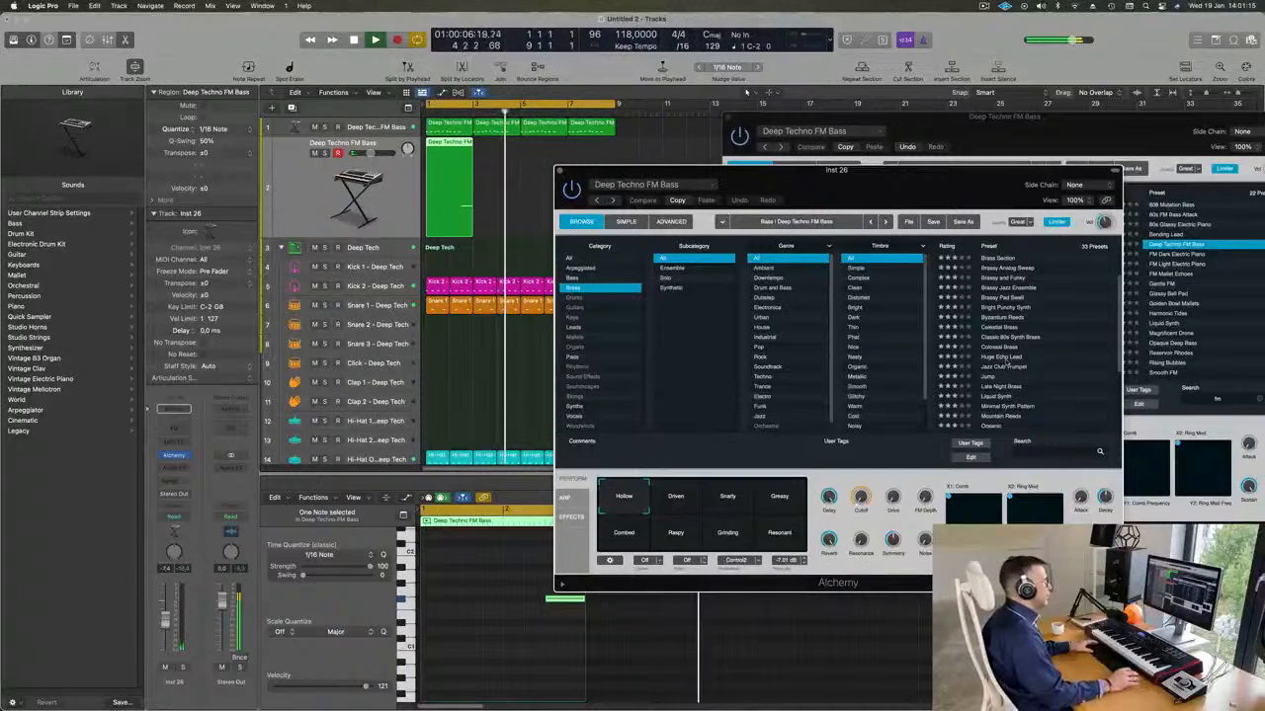
scroll(1012, 286, "down", 5)
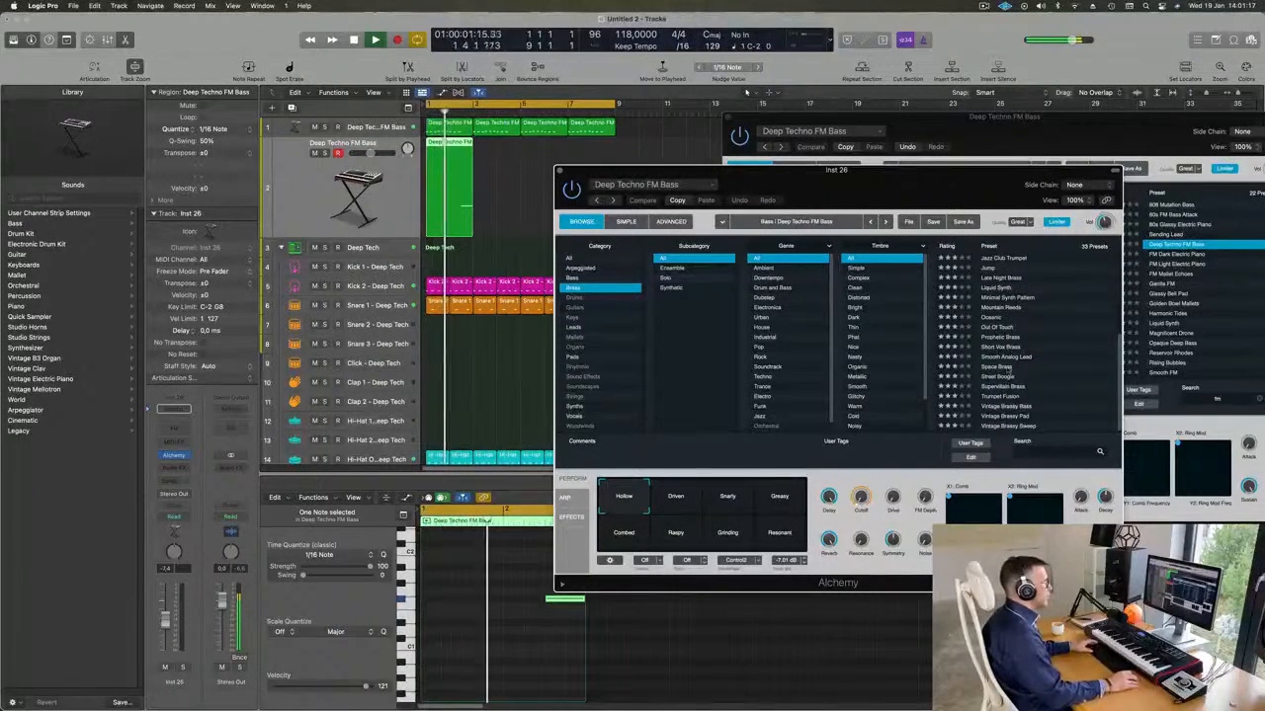
left_click(1003, 347)
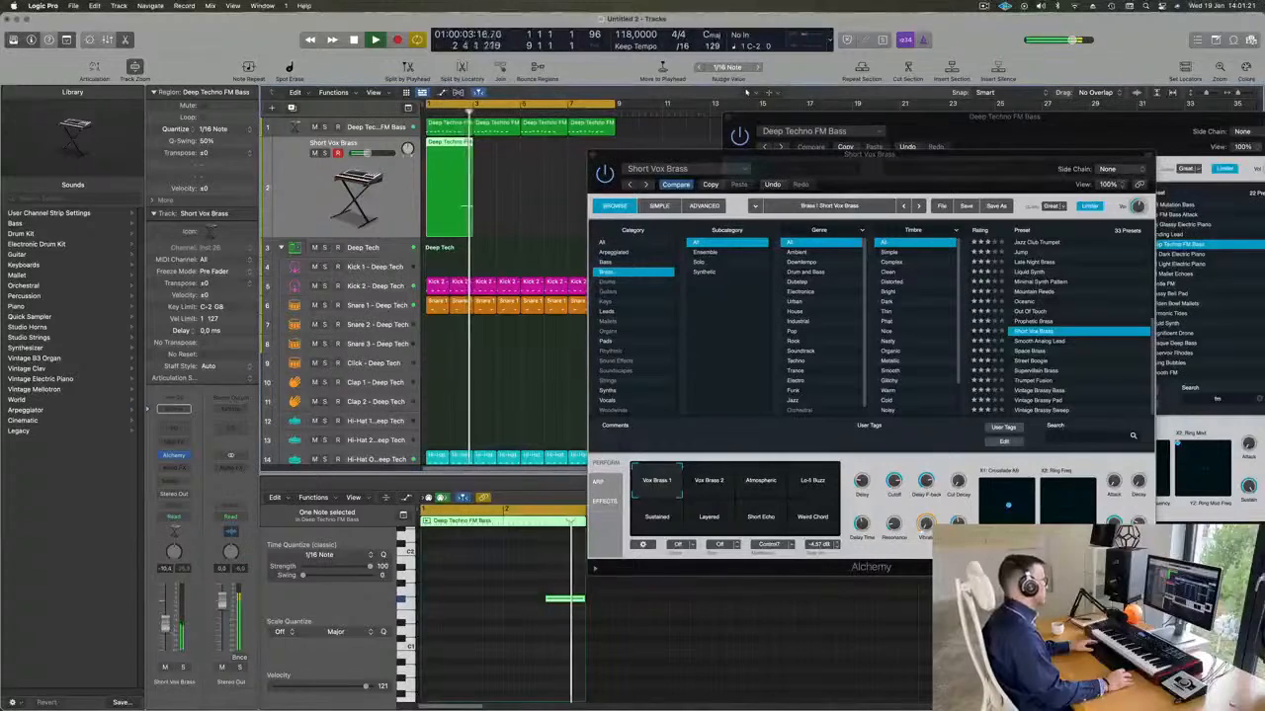
left_click_drag(946, 156, 981, 110)
Repeat the two-bar region on the second track three times to reach bar 9, and play back the loop.
key("space")
left_click(440, 192)
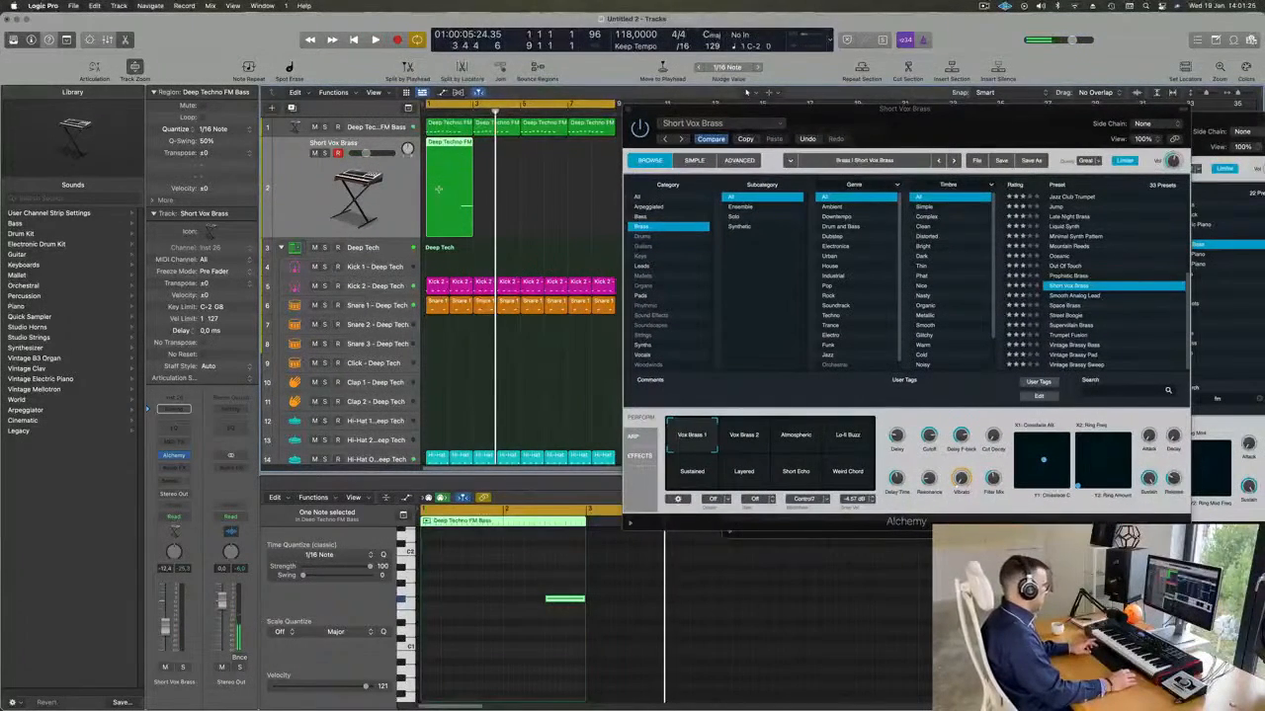
key("super+r")
key("super+r")
key("super+r")
left_click_drag(966, 106, 982, 69)
key("space")
Audition the Out Of Touch, Liquid Synth and Brassy Pad Swell presets on the second track during playback.
left_click(1081, 230)
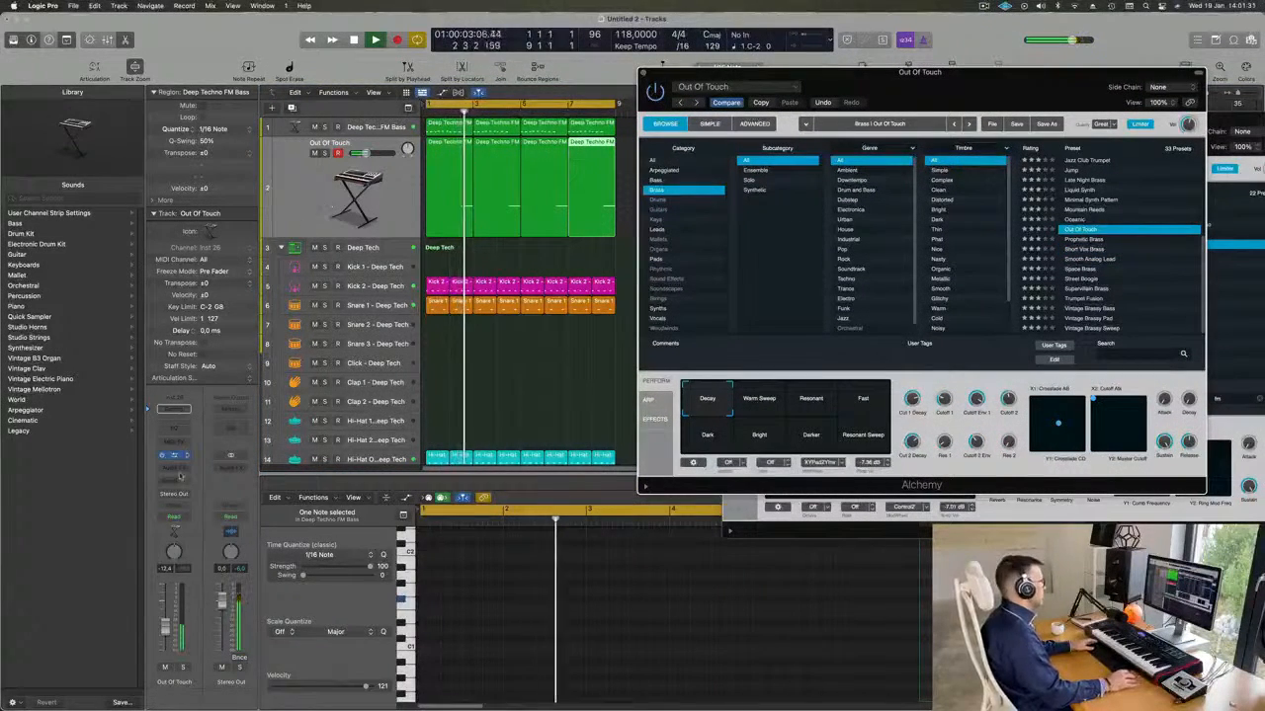
scroll(1099, 237, "up", 3)
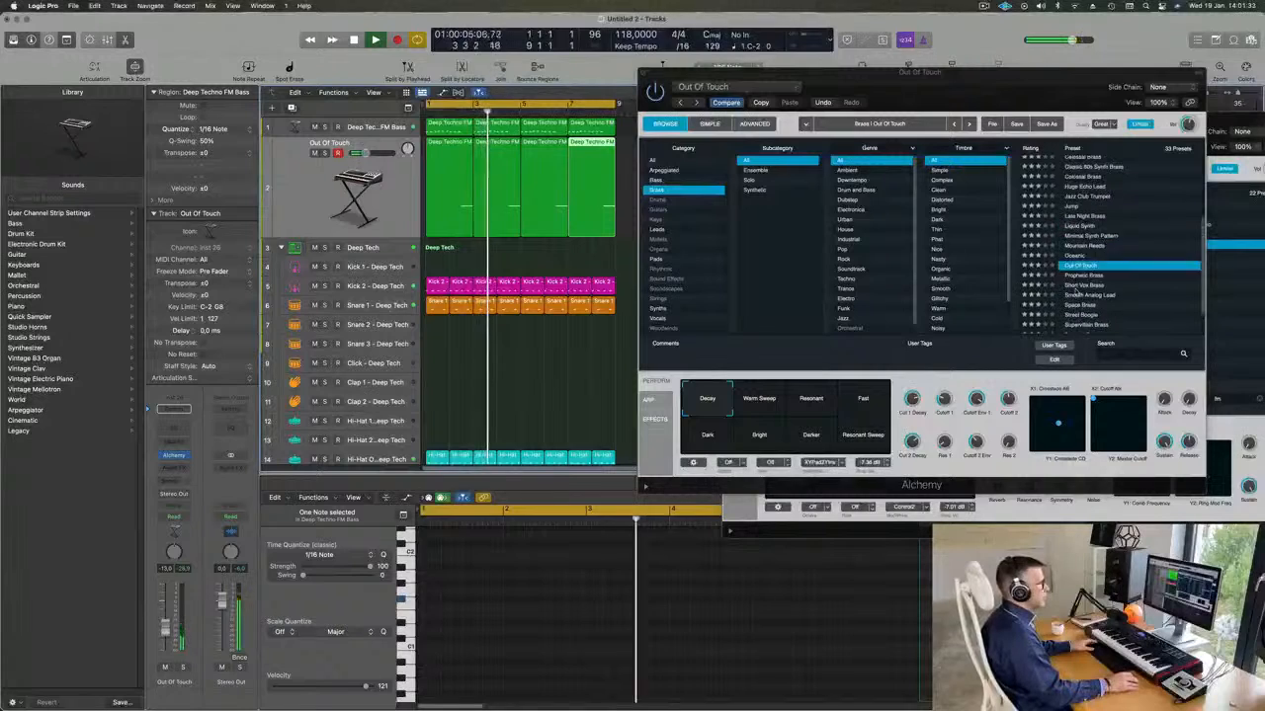
left_click(1091, 236)
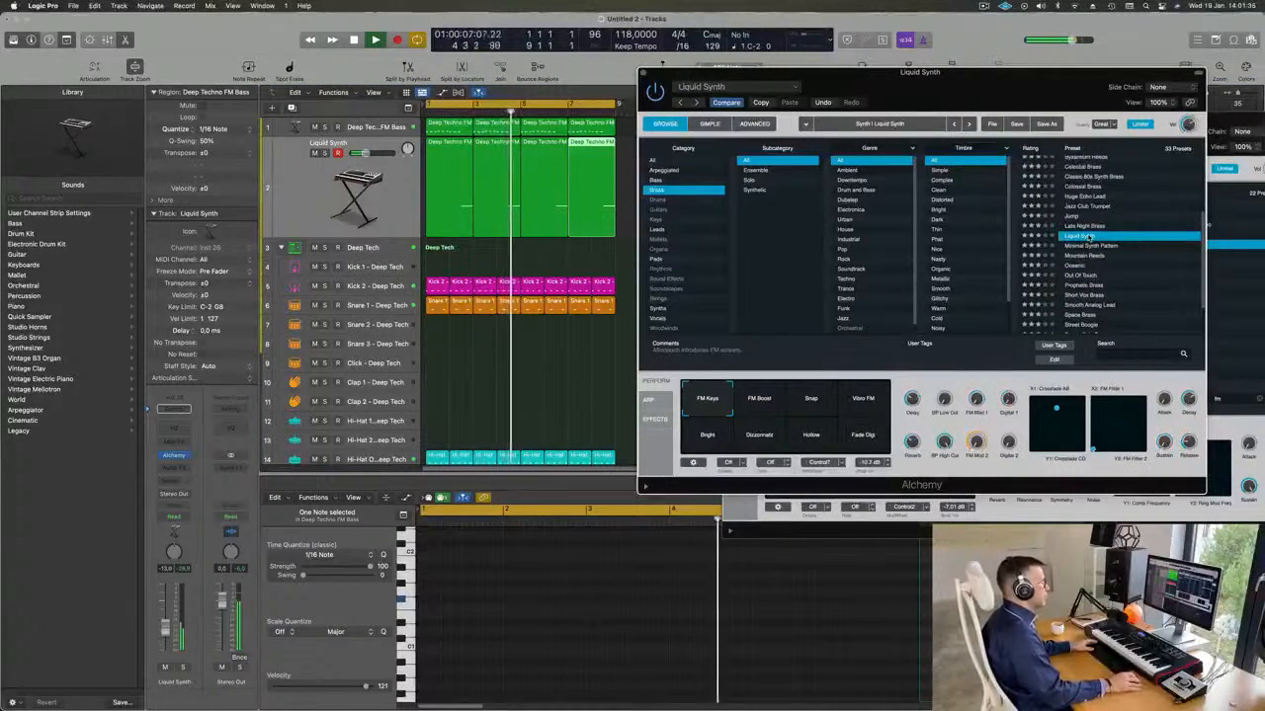
scroll(1086, 227, "up", 3)
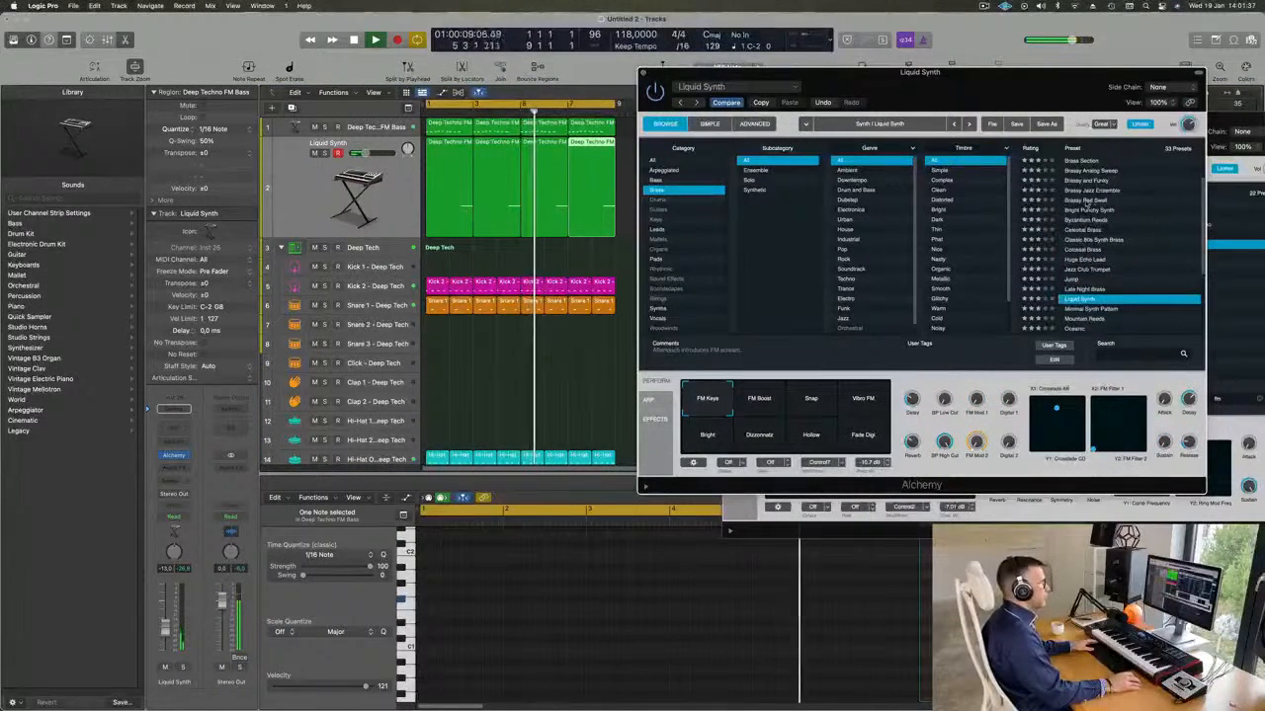
left_click(1087, 201)
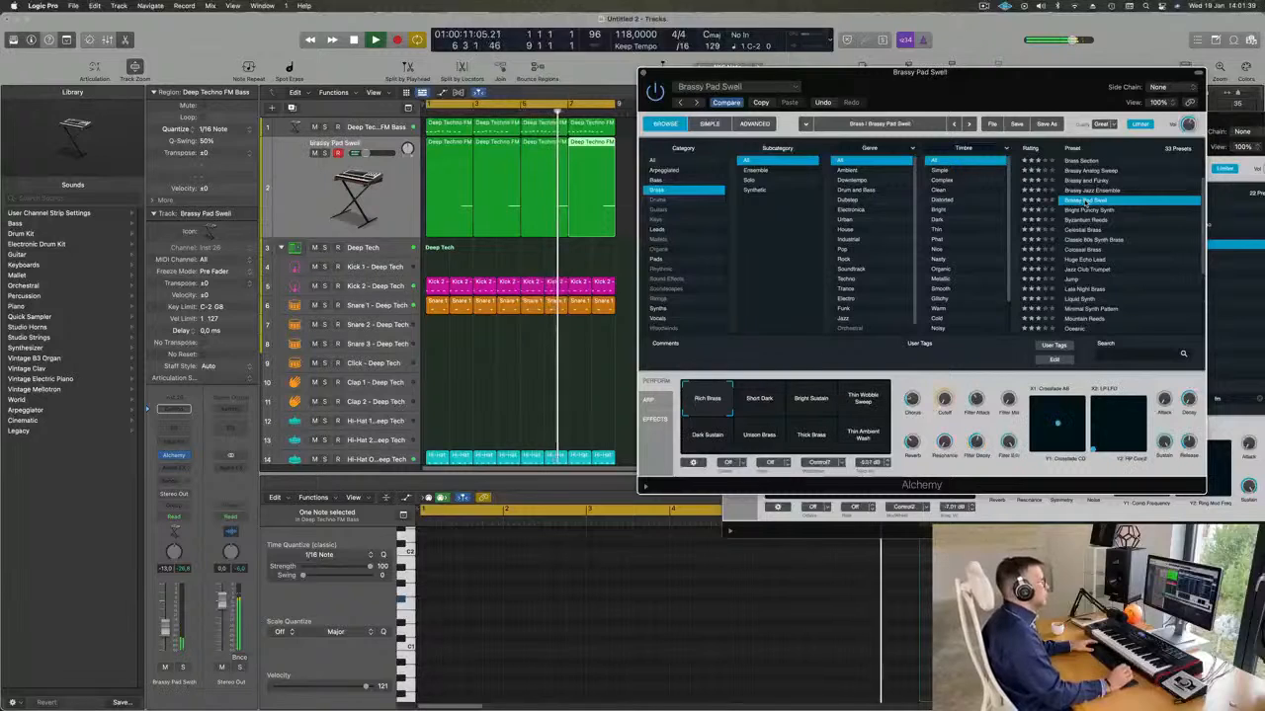
scroll(1090, 225, "up", 2)
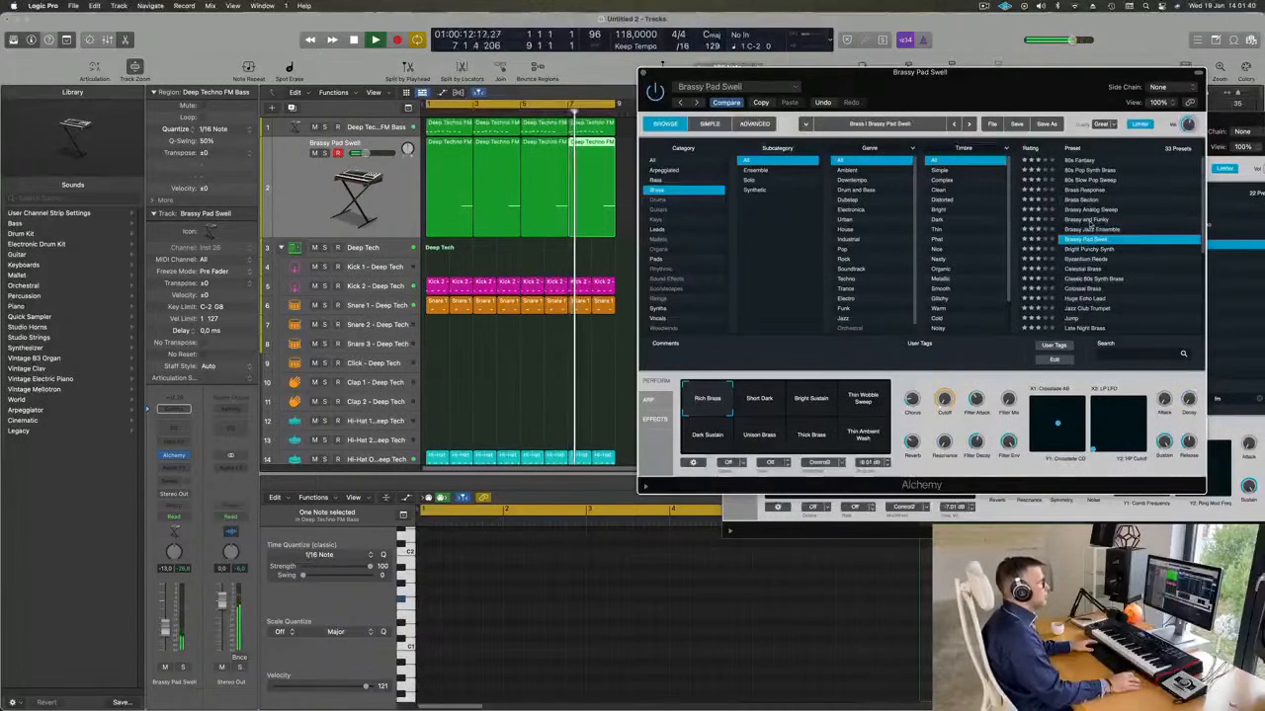
Audition the Brass Response preset with its Soft Brass and Fat Brass variations.
left_click(1087, 190)
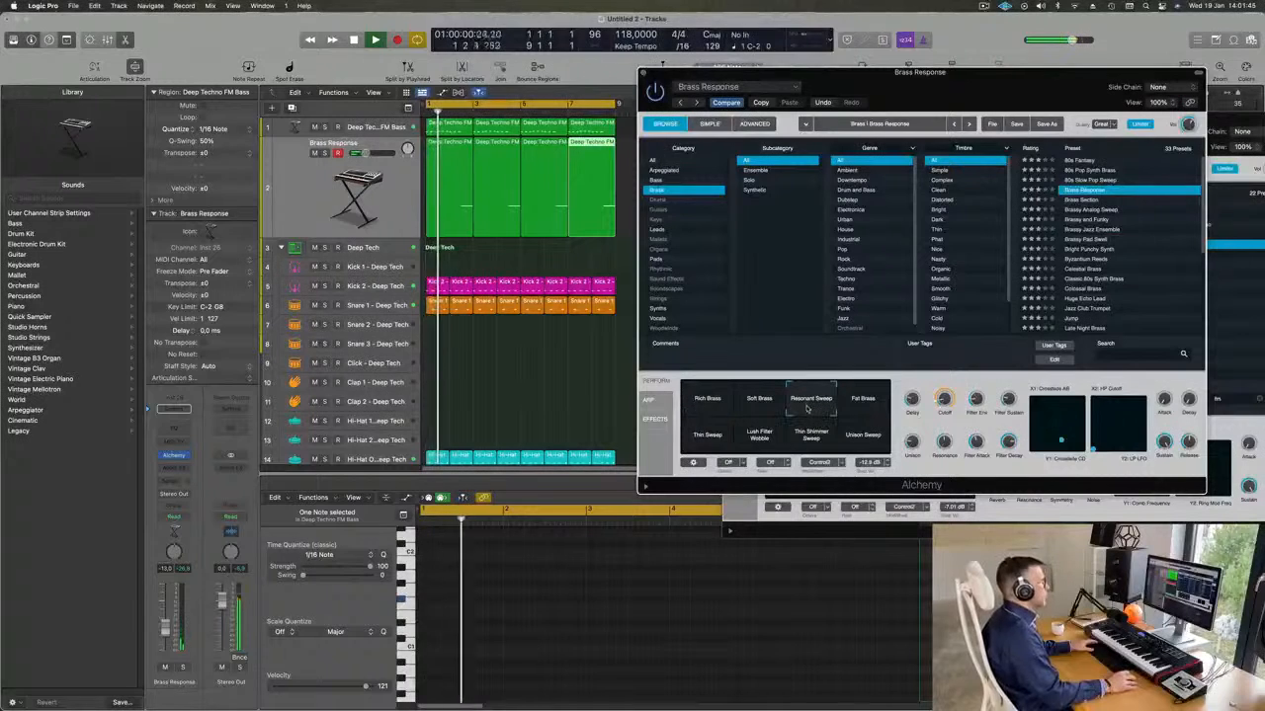
left_click(763, 409)
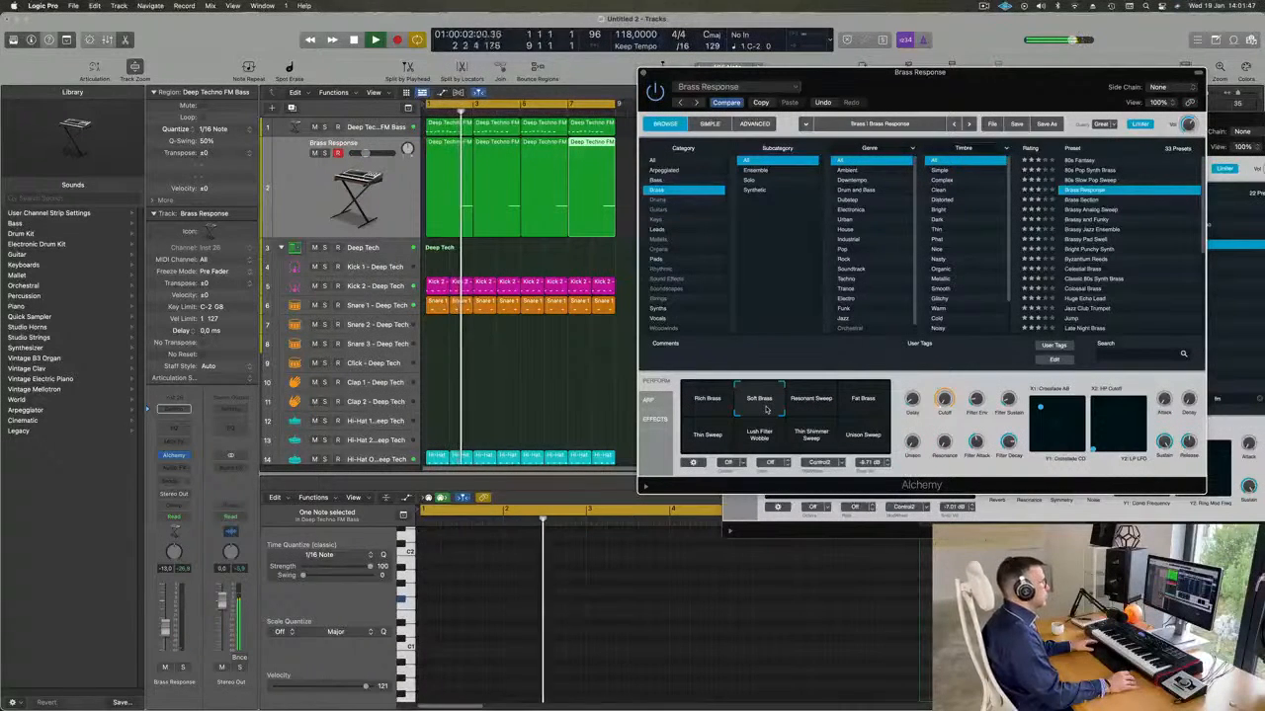
left_click(867, 405)
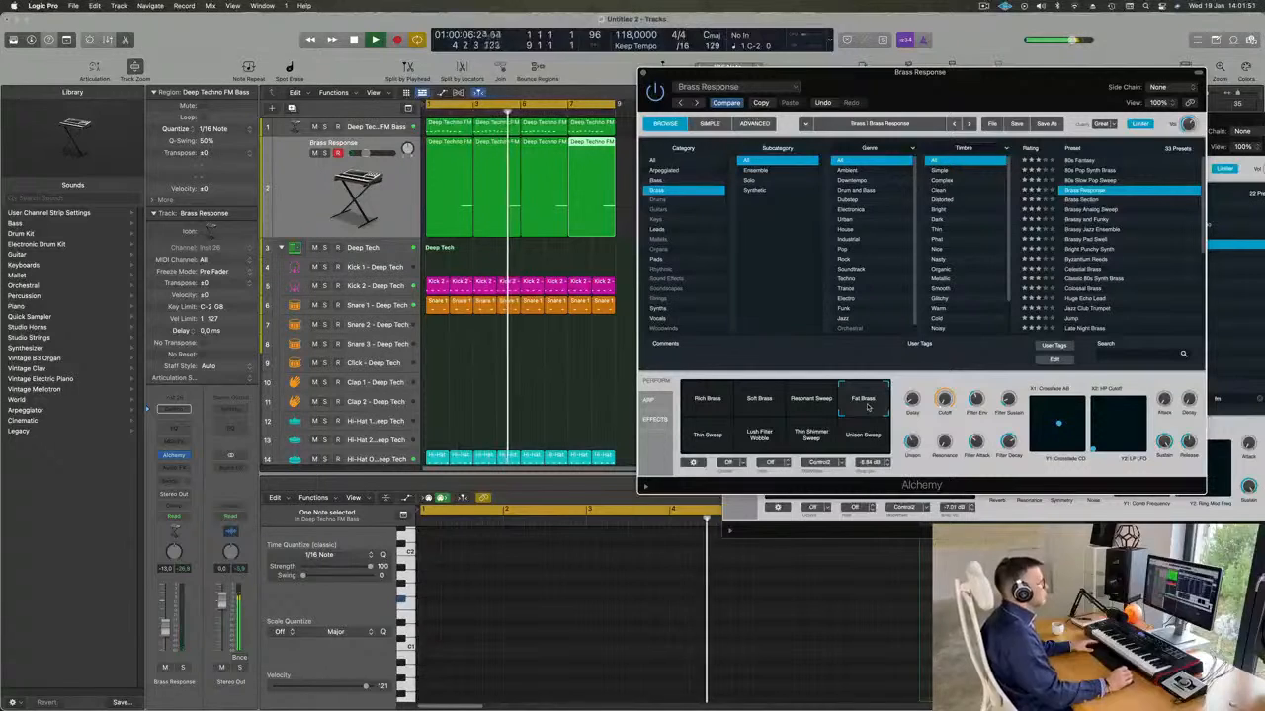
Audition Brassy Jazz Ensemble and Celestial Brass, and load the Byzantium Reeds preset with its Chopper variation.
left_click(1097, 229)
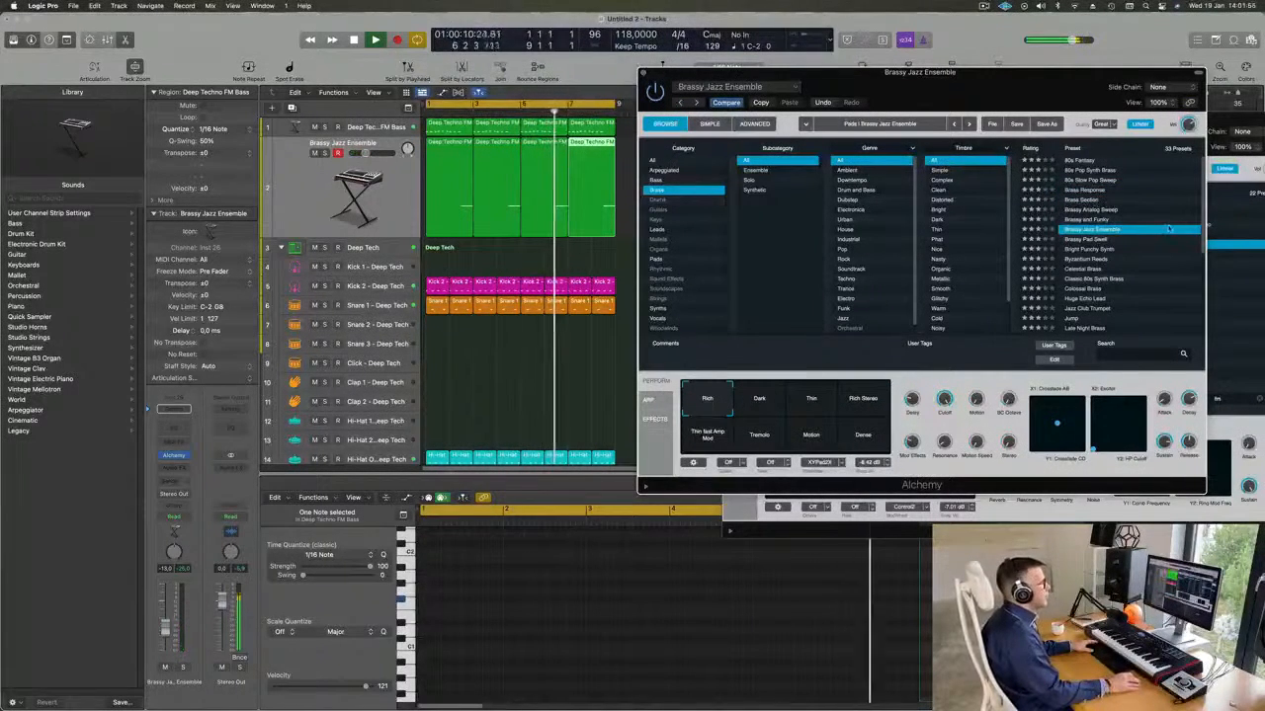
scroll(1168, 229, "down", 3)
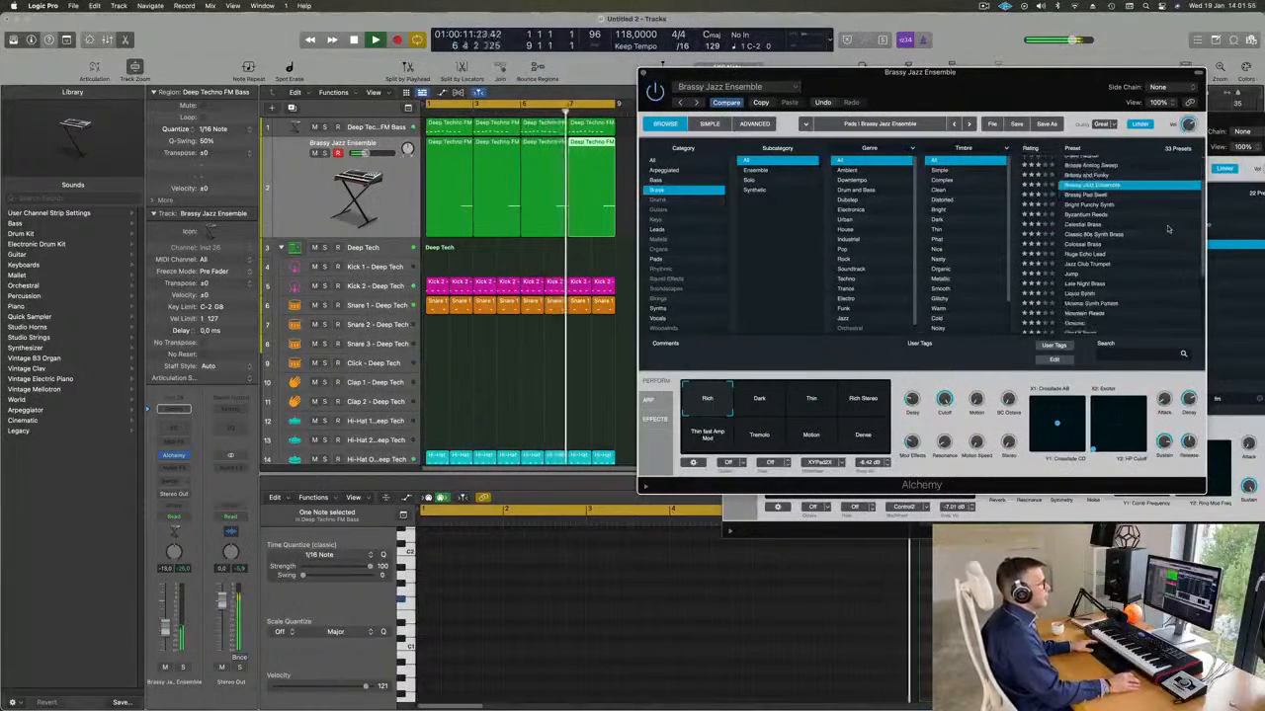
left_click(1085, 224)
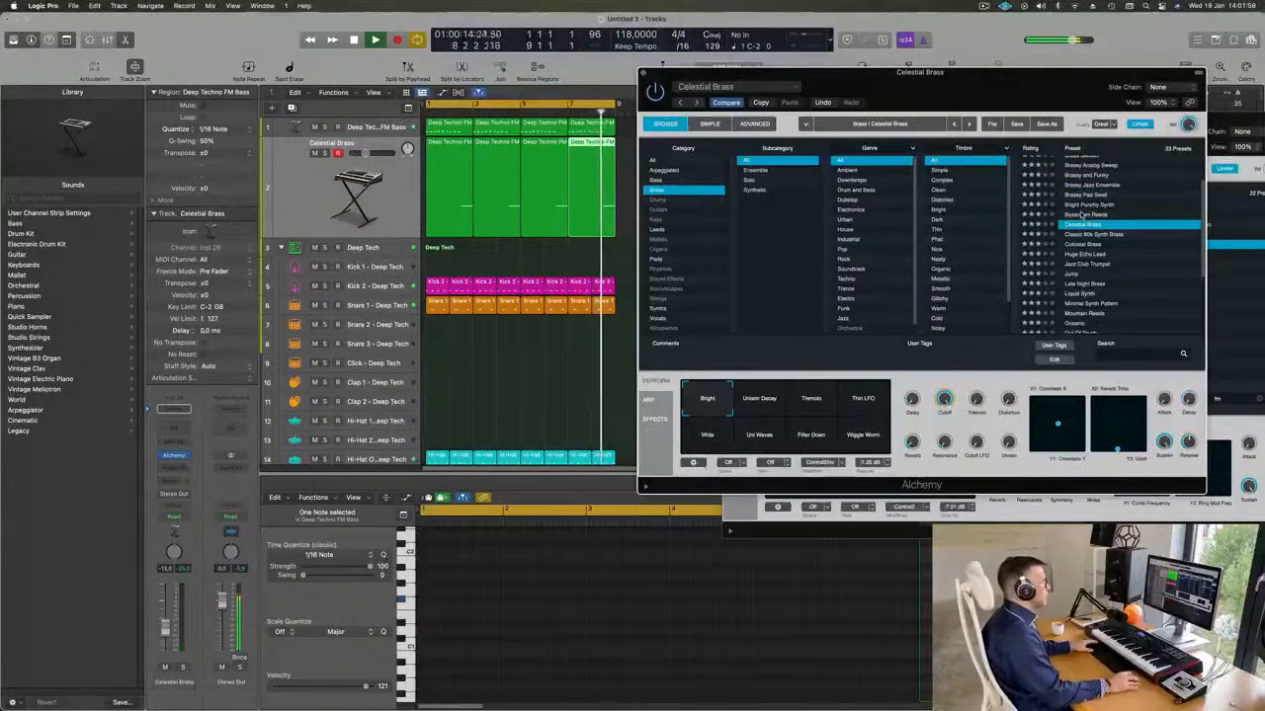
left_click(1082, 216)
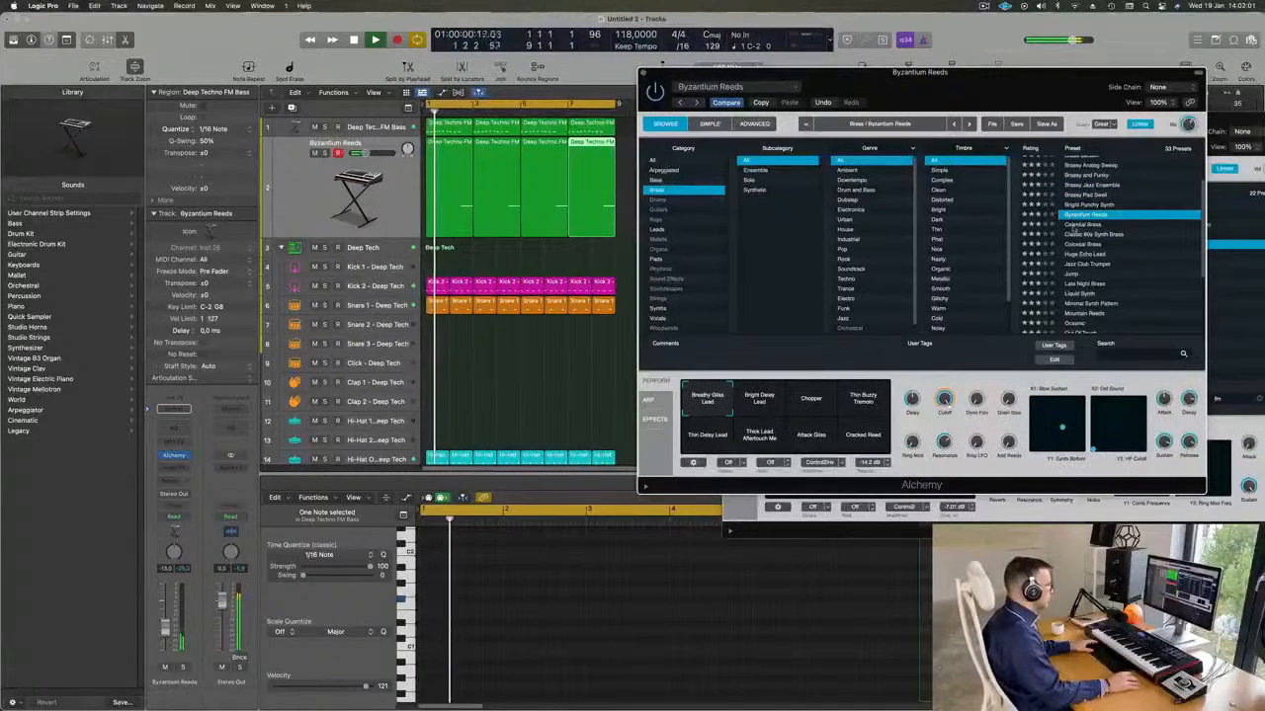
scroll(1127, 262, "down", 2)
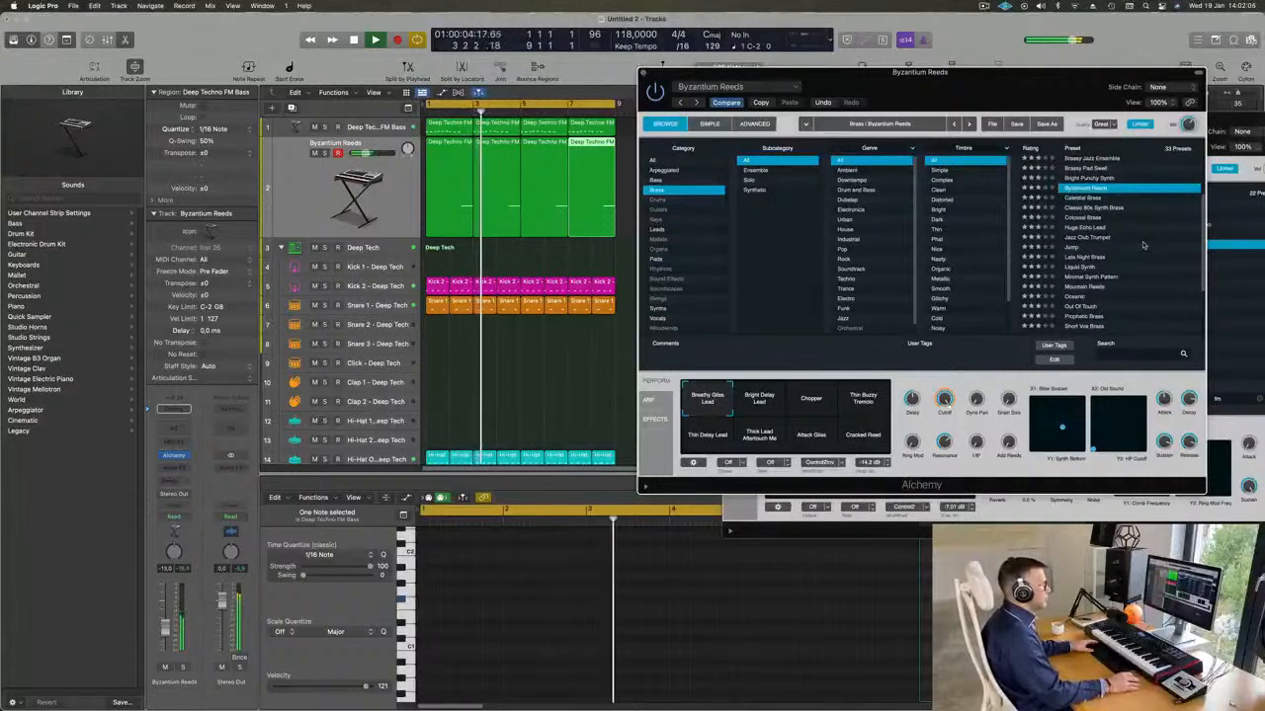
left_click(804, 387)
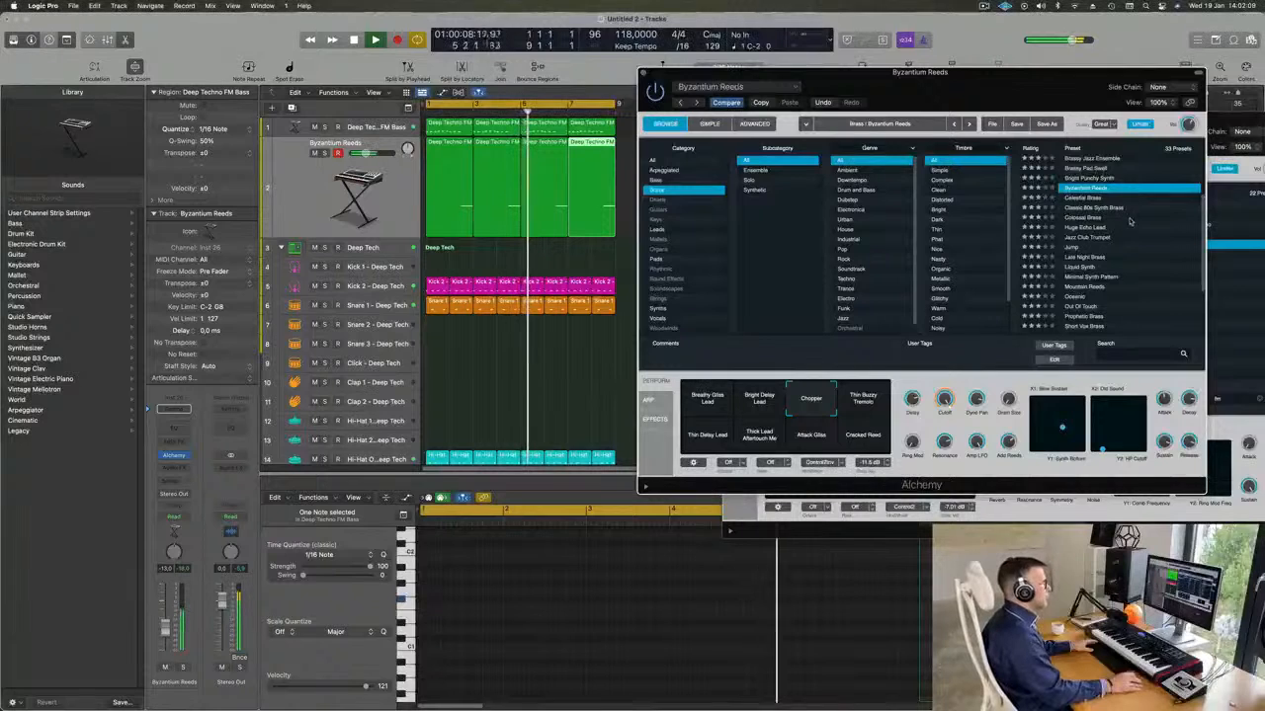
Audition the Huge Echo Lead, Jazz Club Trumpet, Jump, Late Night Brass and Oceanic presets on the second track.
left_click(1087, 227)
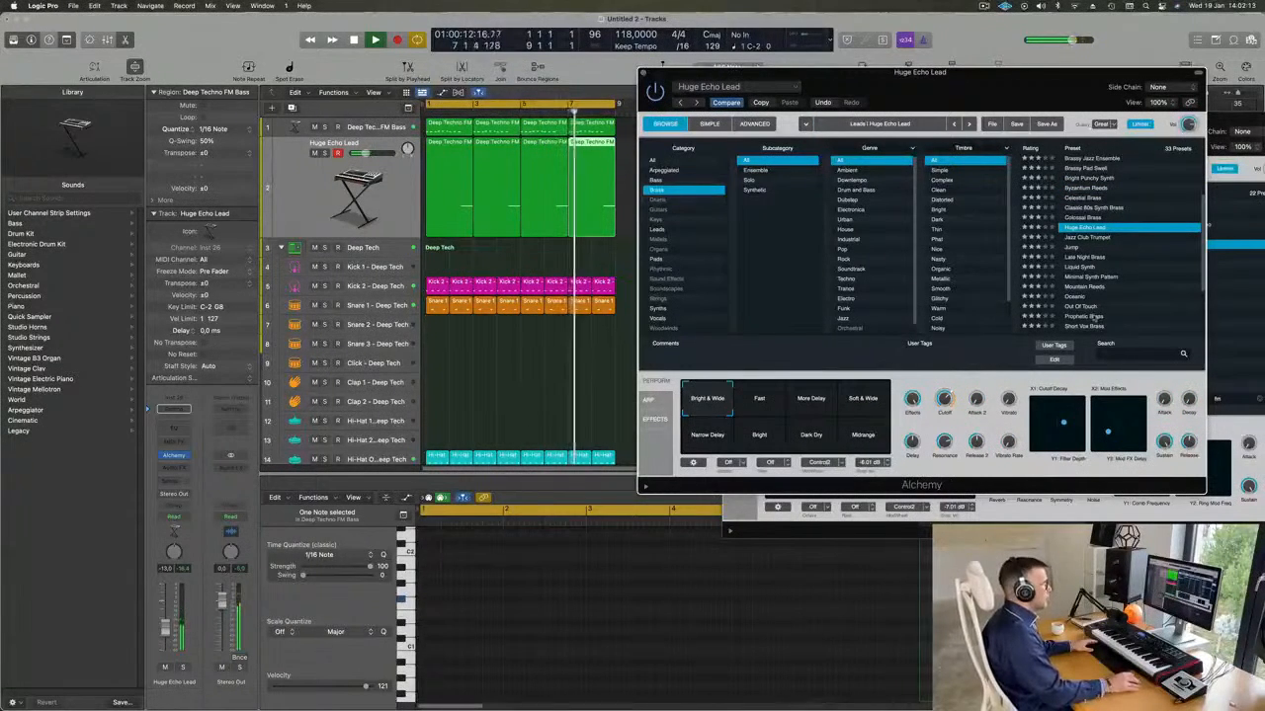
left_click(1087, 237)
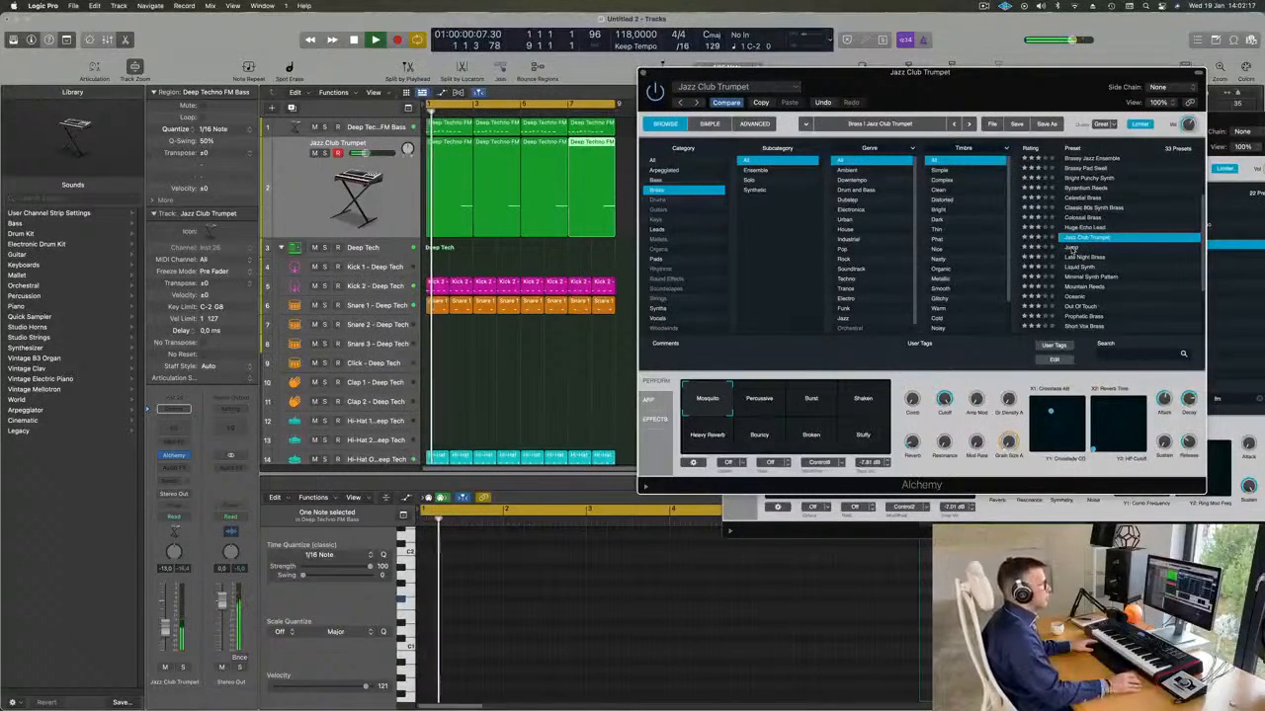
left_click(1072, 247)
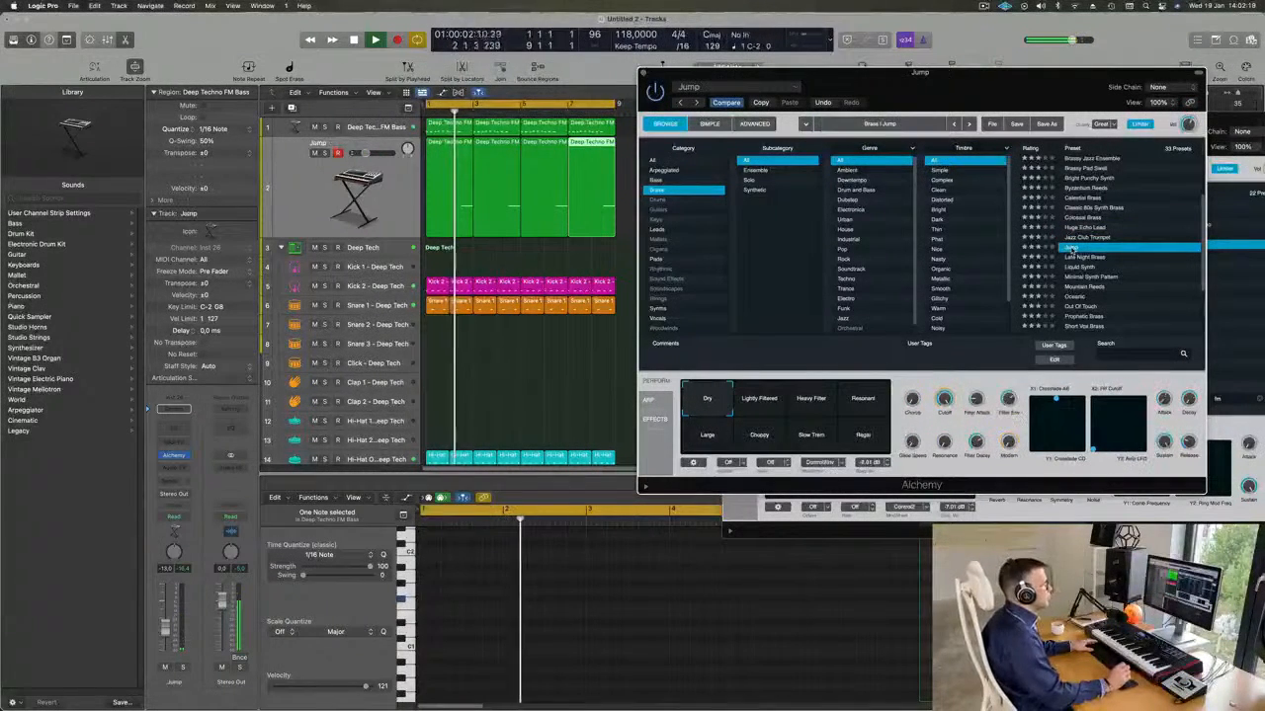
scroll(1077, 242, "down", 2)
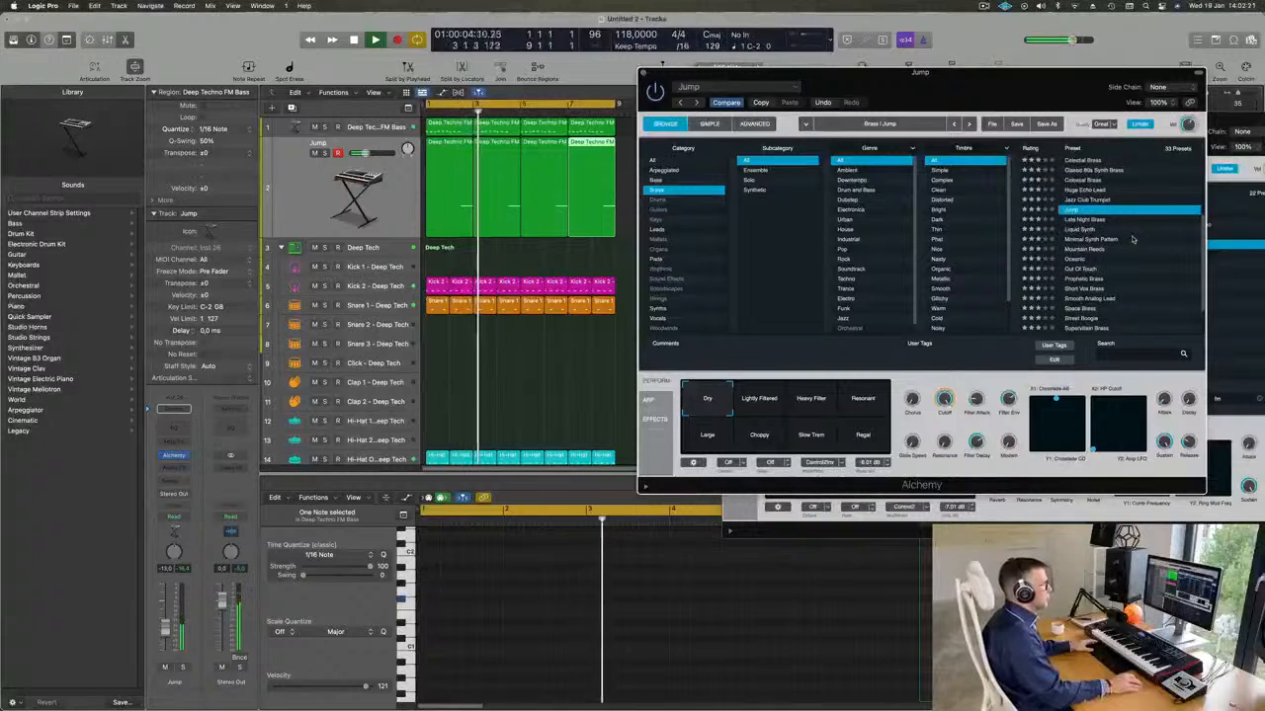
left_click(1094, 219)
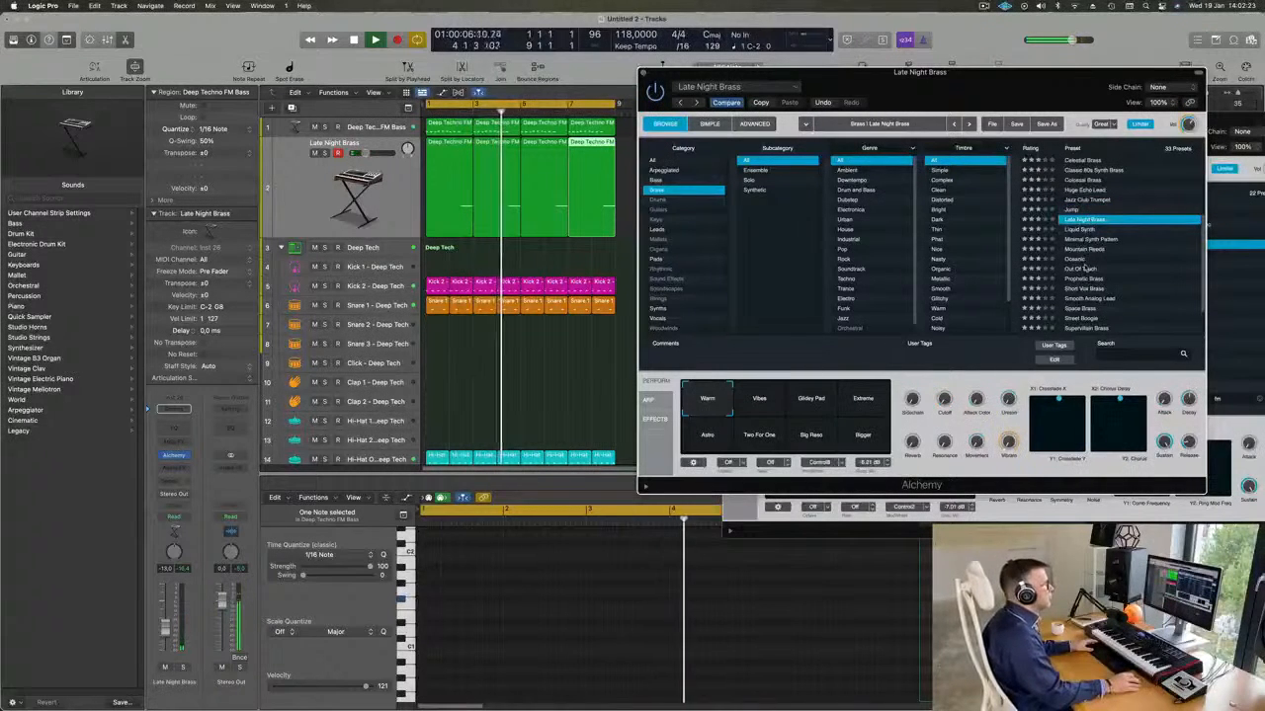
left_click(1082, 259)
scroll(1127, 255, "down", 2)
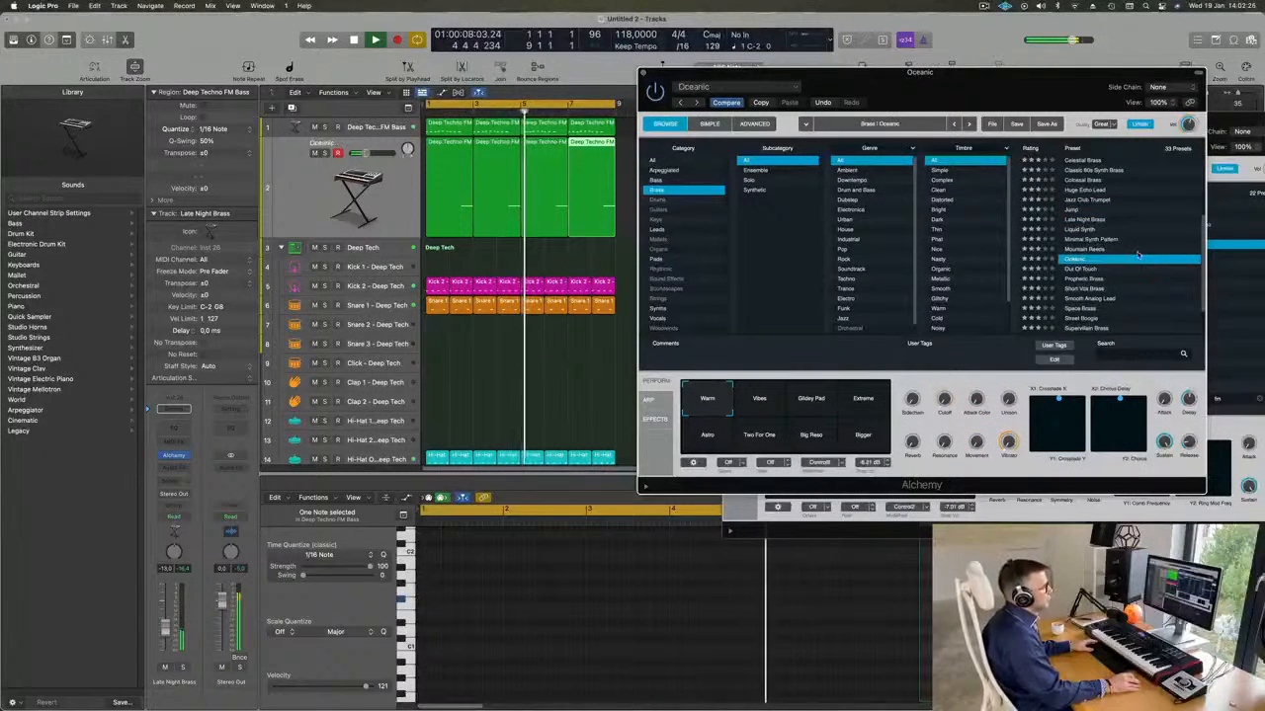
Load the Prophetic Brass preset on the second track, compare its Warm Decay and Ambient variations, and choose Wow Decay.
left_click(1084, 239)
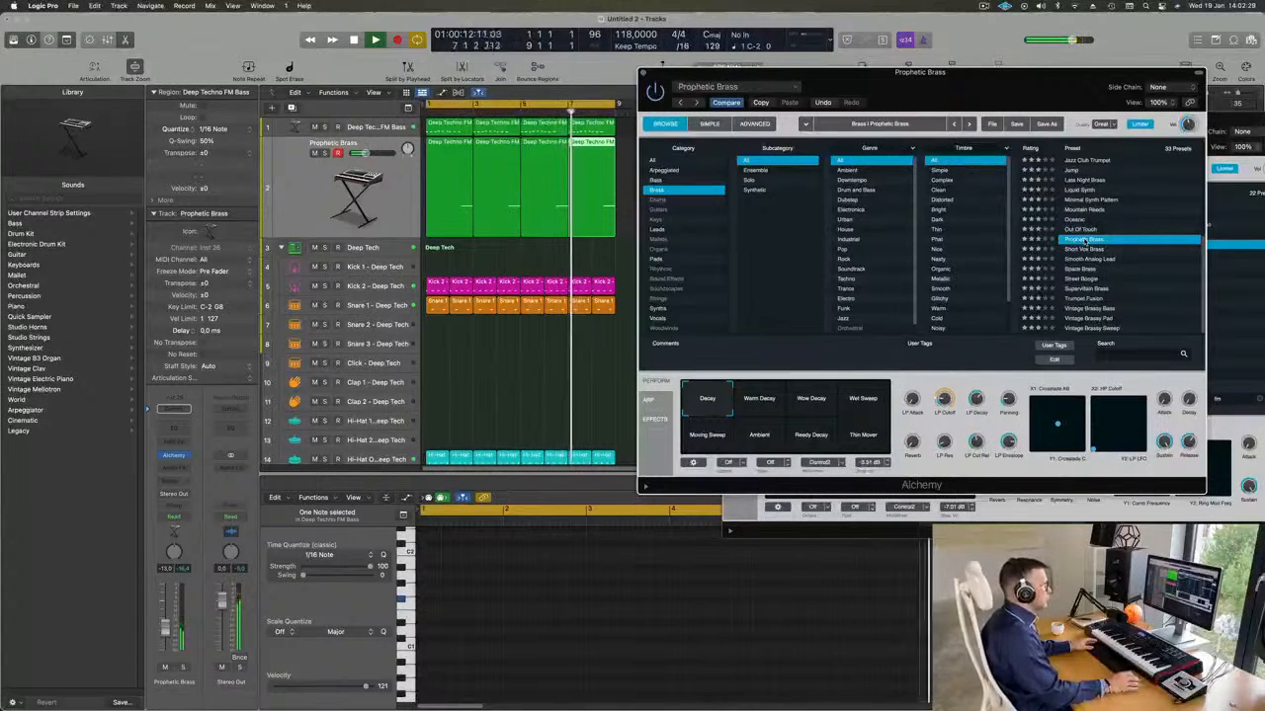
left_click_drag(986, 68, 975, 65)
left_click(745, 400)
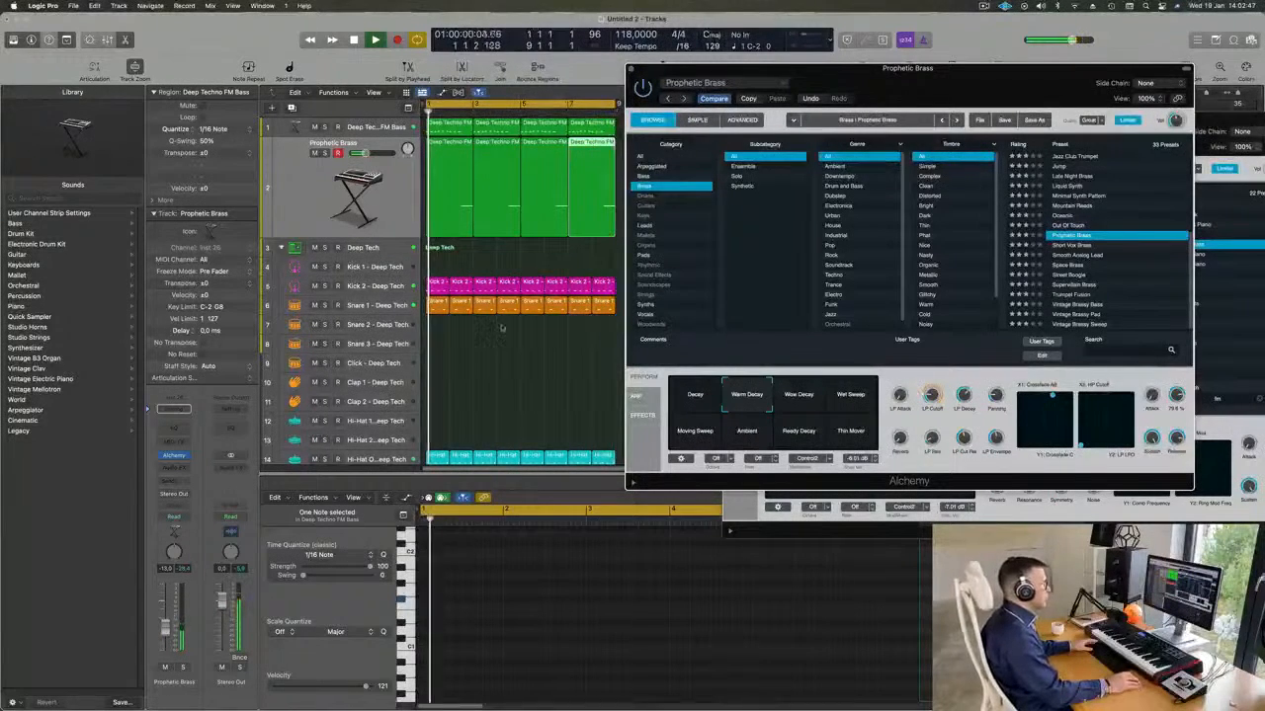
left_click(787, 398)
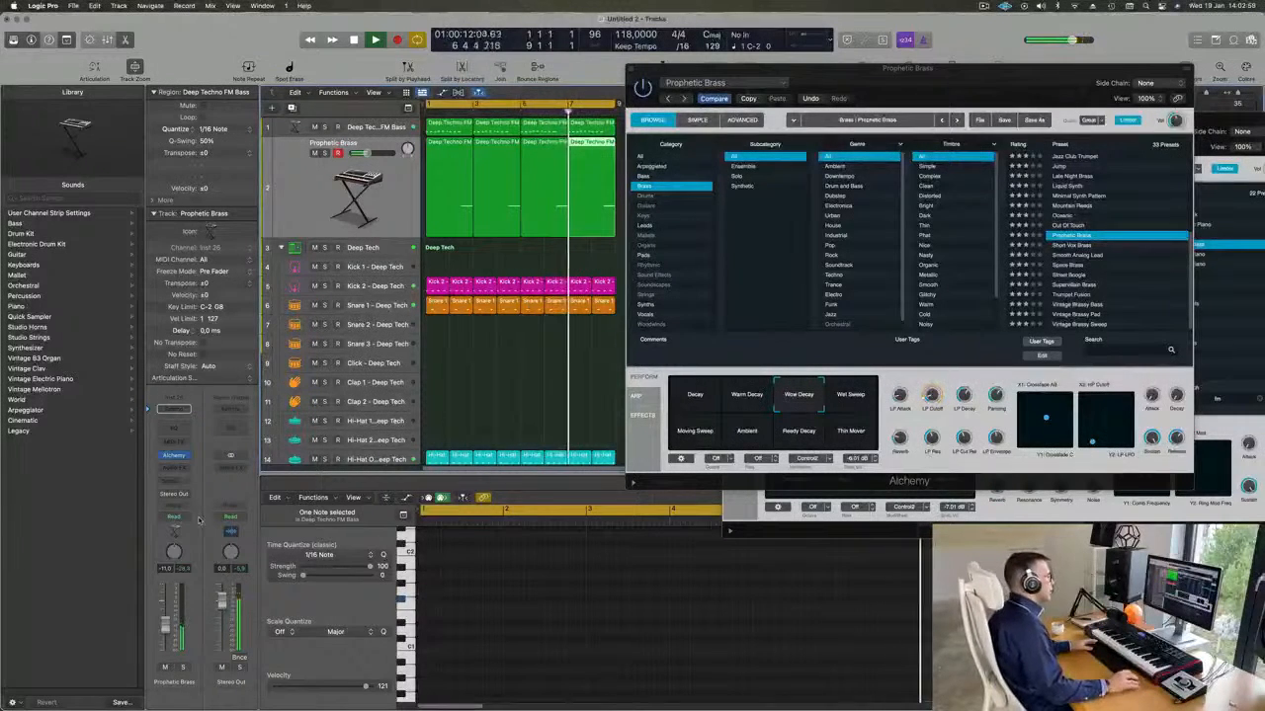
left_click(759, 434)
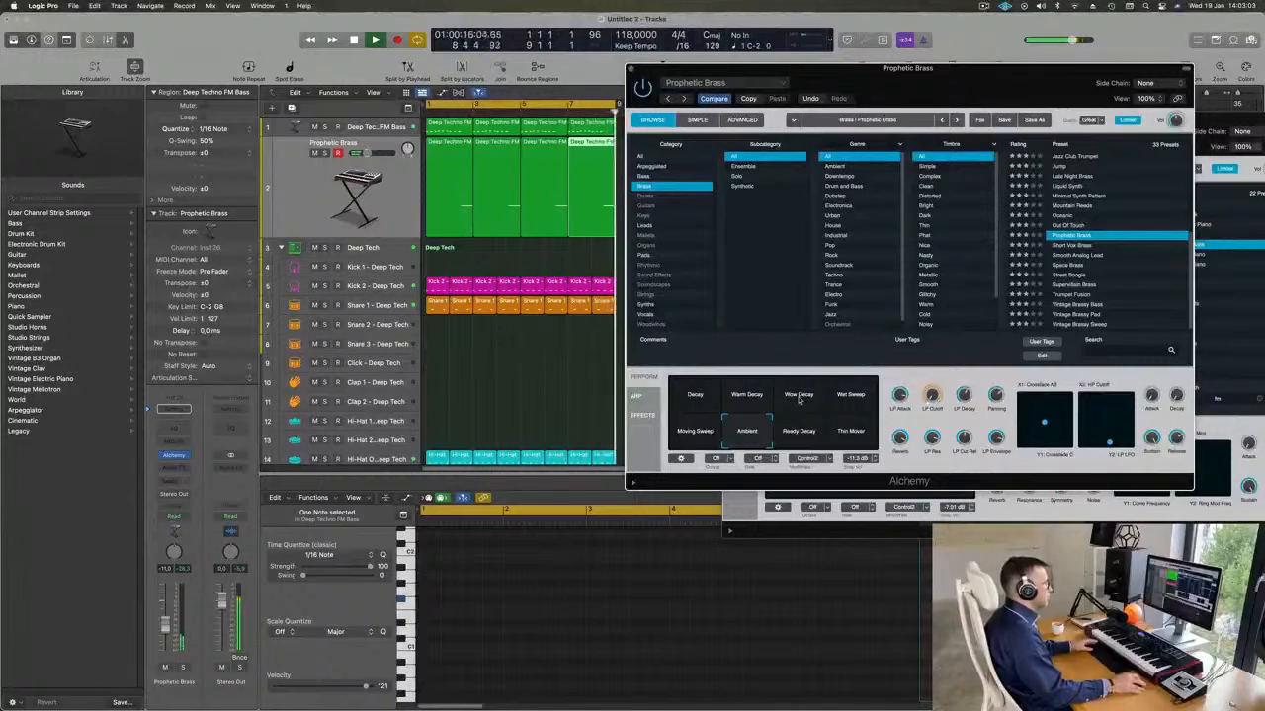
left_click(800, 397)
Close both Alchemy windows, Prophetic Brass and Deep Techno FM Bass, and the Deep Tech Drum Machine Designer window.
left_click_drag(751, 68, 677, 75)
left_click(557, 75)
scroll(391, 219, "down", 5)
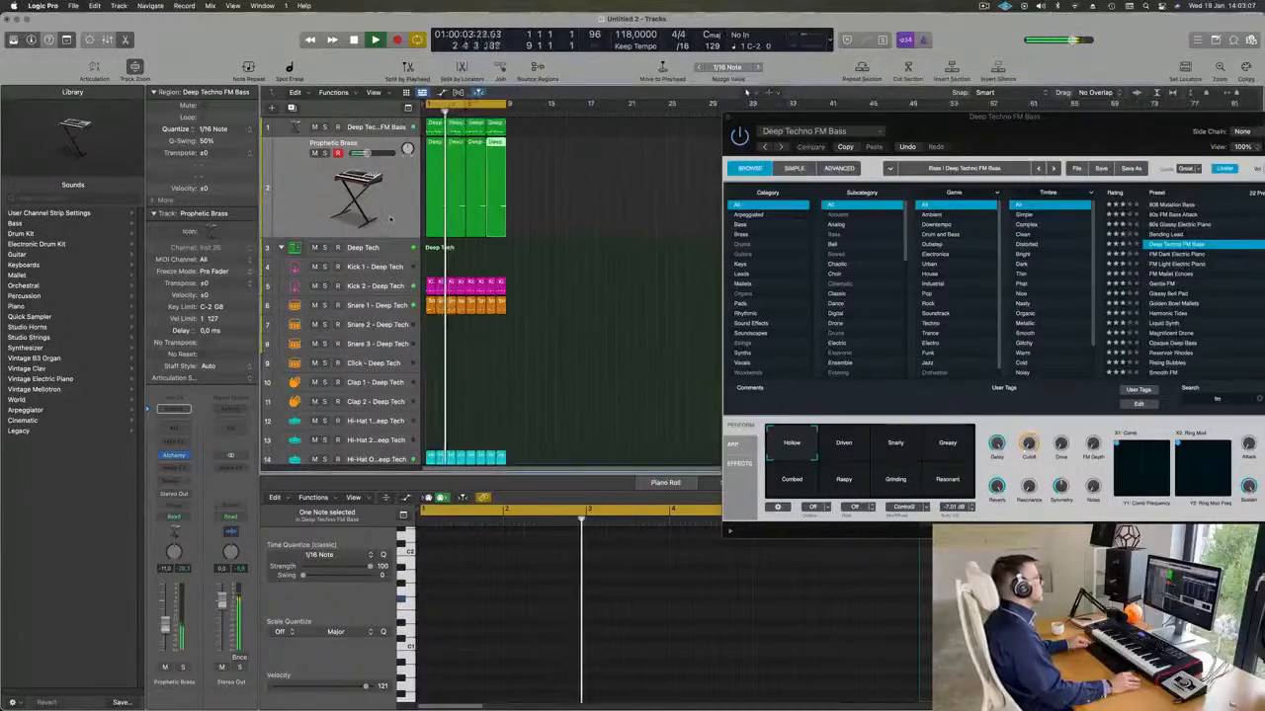
scroll(392, 219, "down", 5)
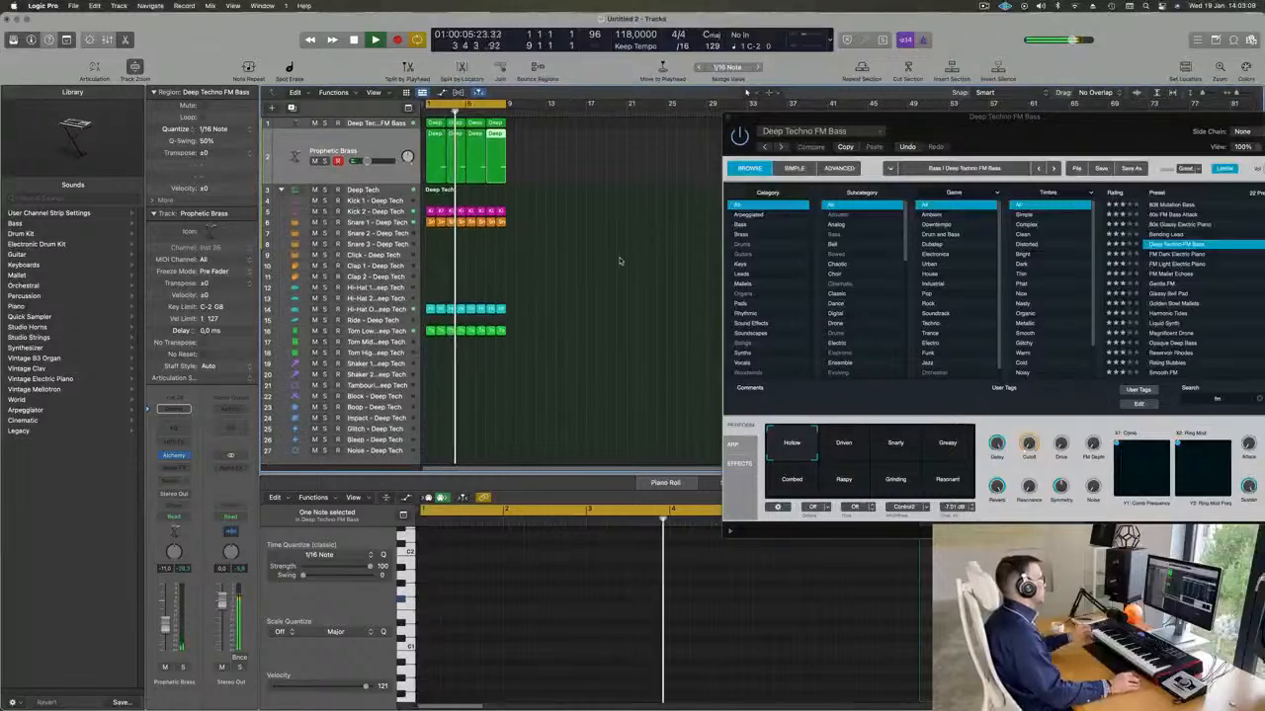
left_click_drag(748, 116, 581, 225)
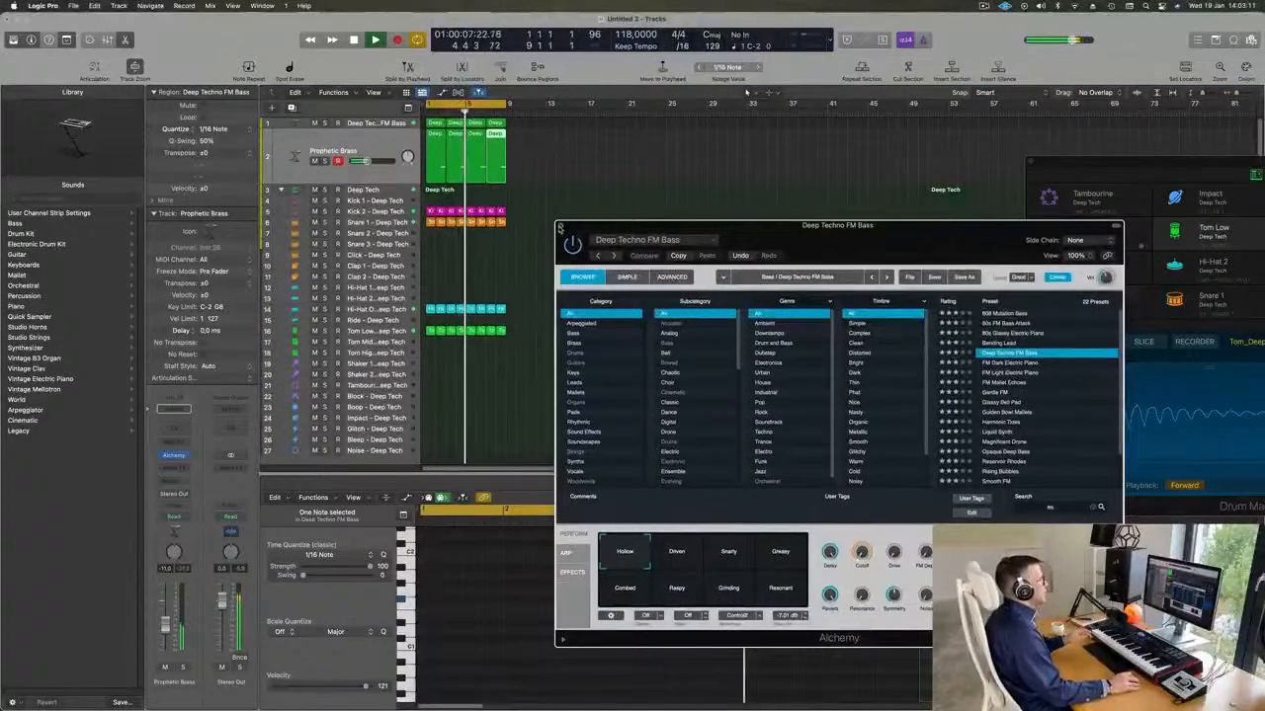
key("super+w")
left_click_drag(1075, 166, 651, 215)
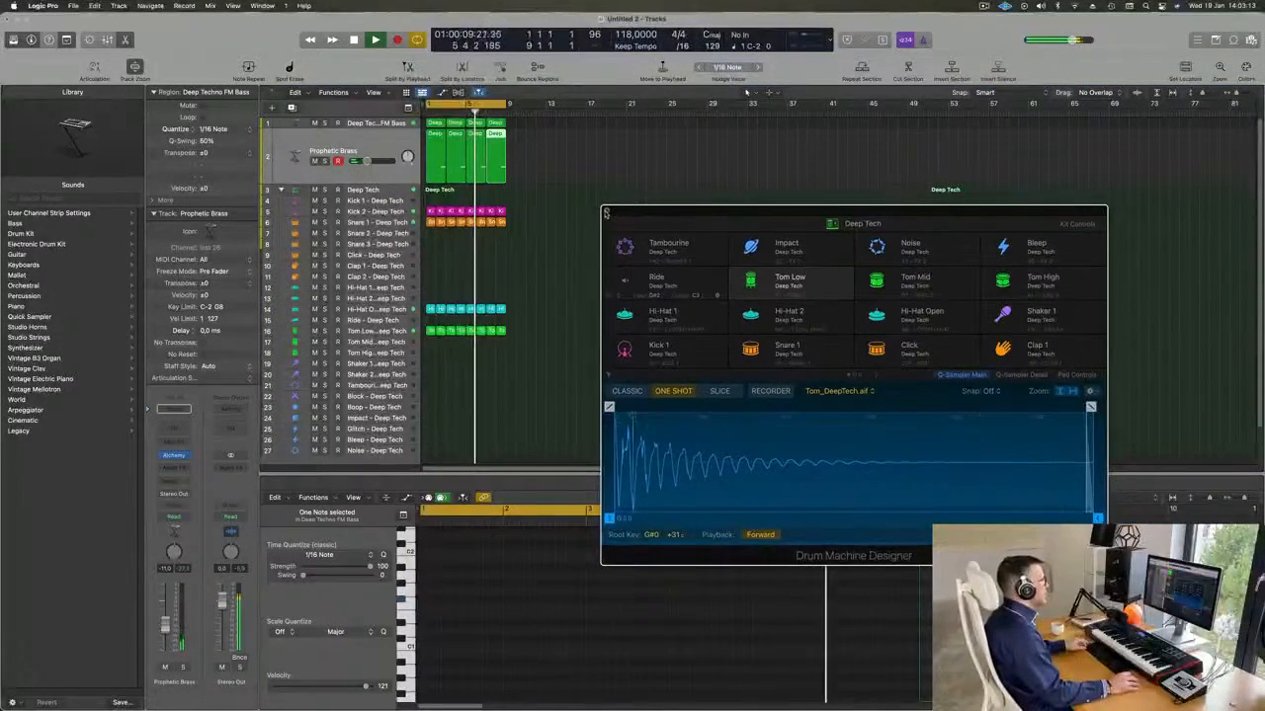
left_click(605, 213)
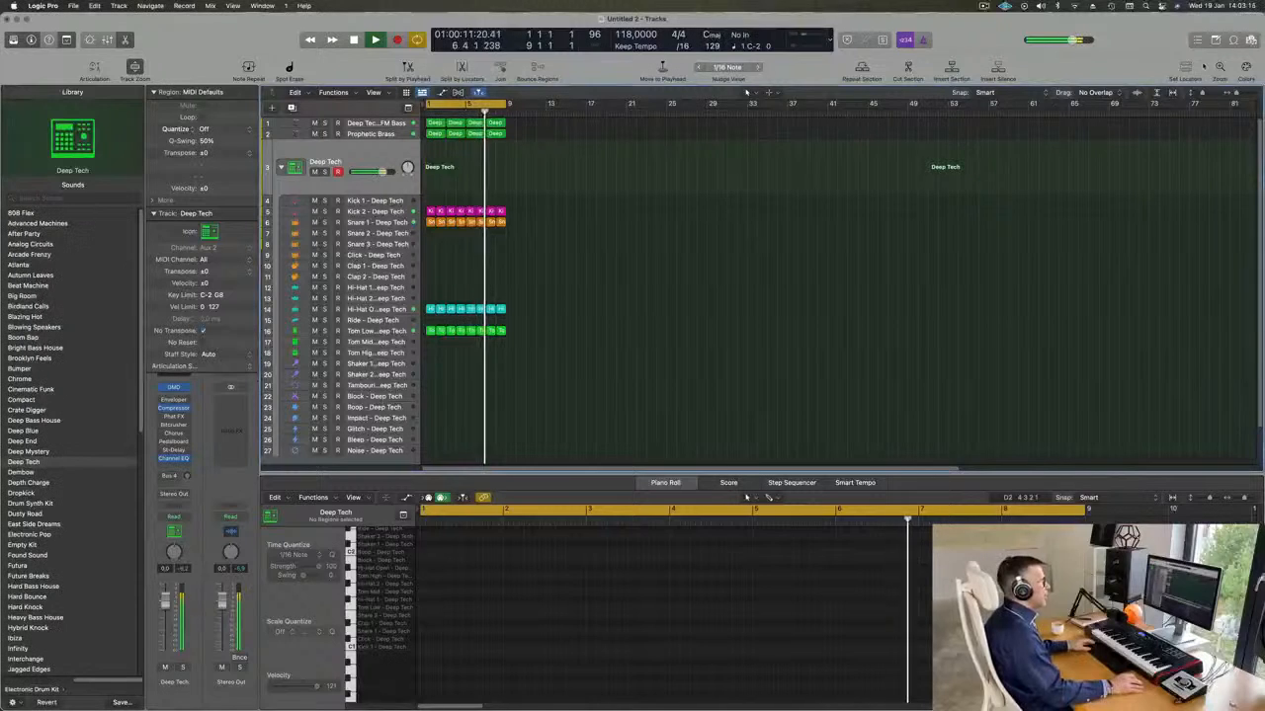
Open the loop browser and search all loop packs for "deep".
key("alt+super+p")
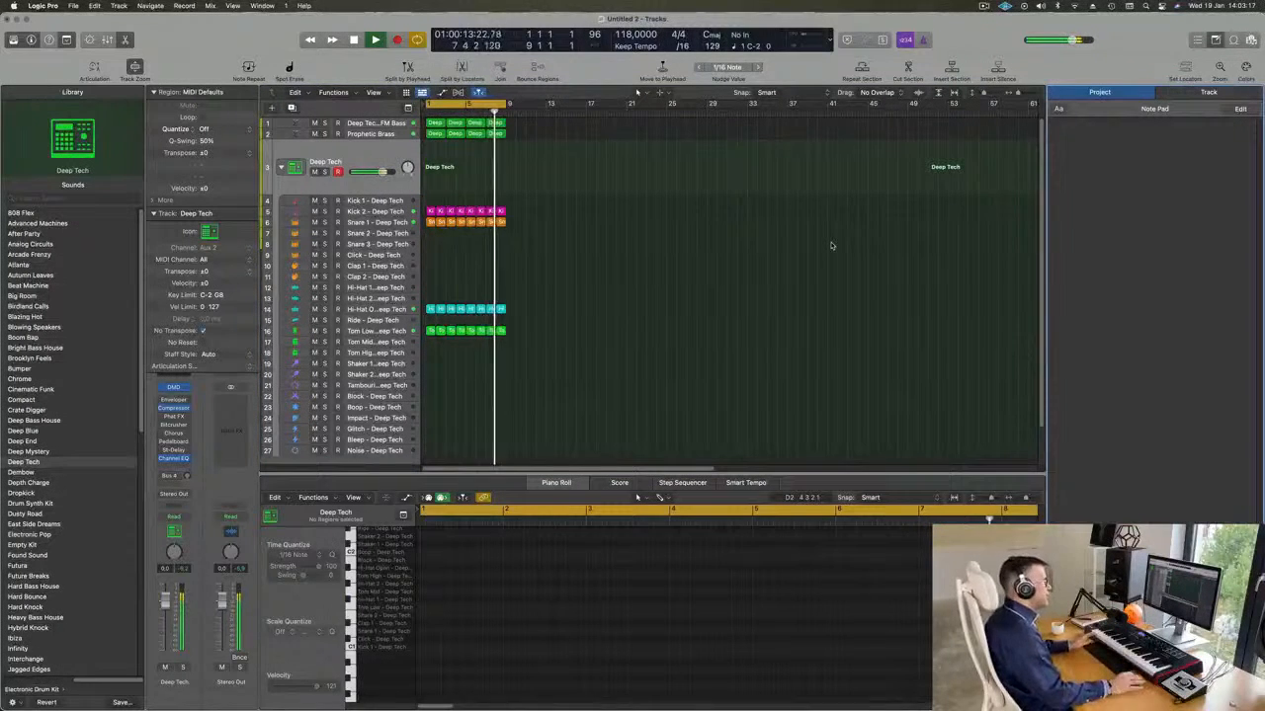
left_click(1231, 44)
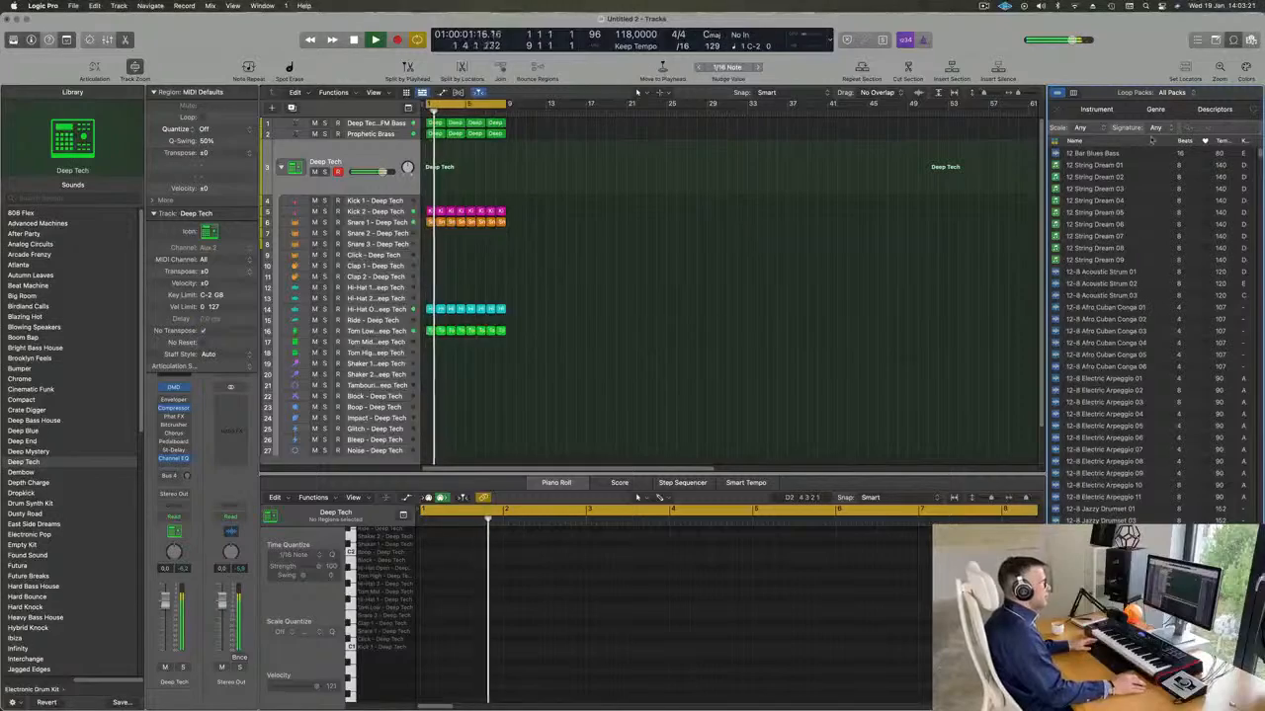
scroll(1121, 262, "down", 15)
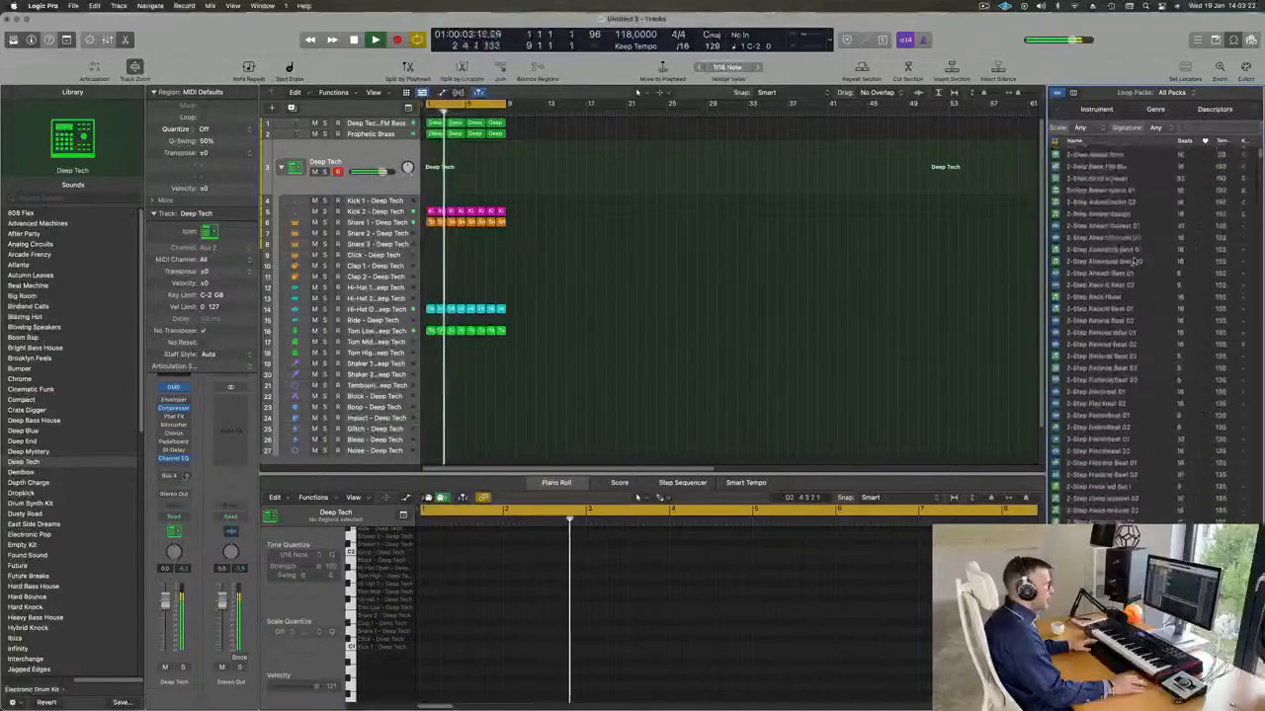
scroll(1133, 258, "up", 5)
scroll(1134, 259, "down", 10)
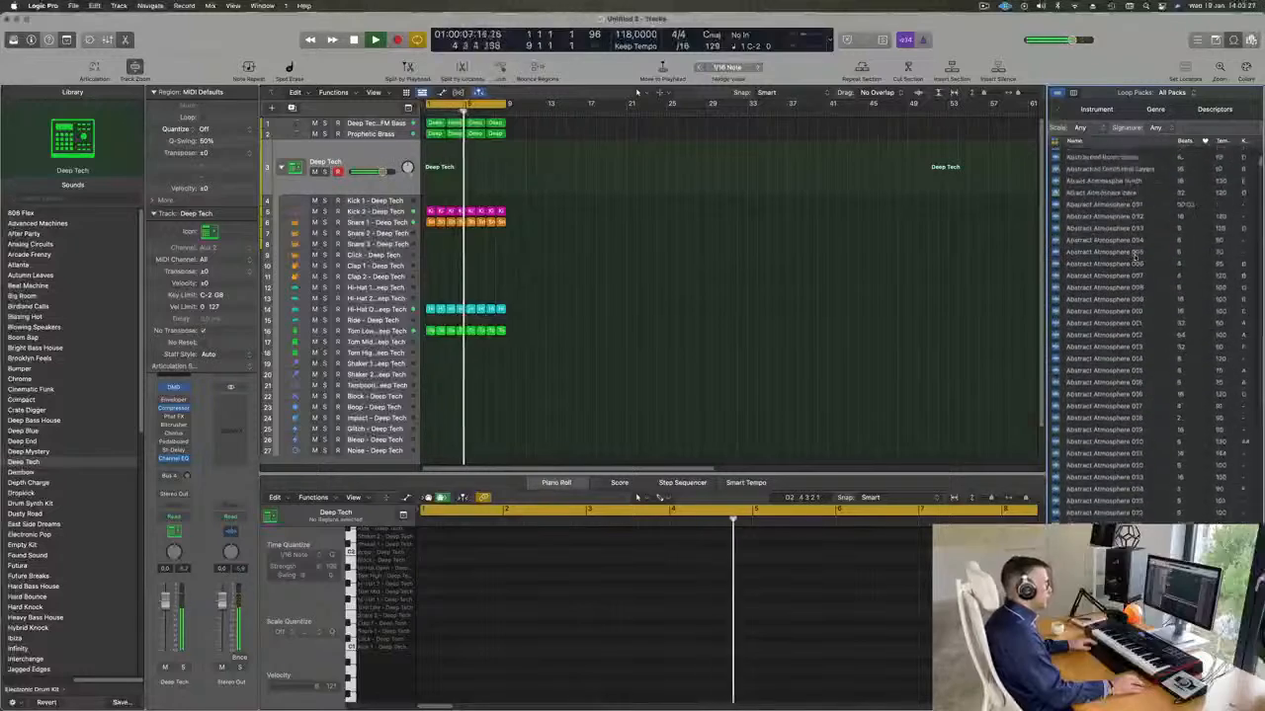
scroll(1137, 255, "down", 5)
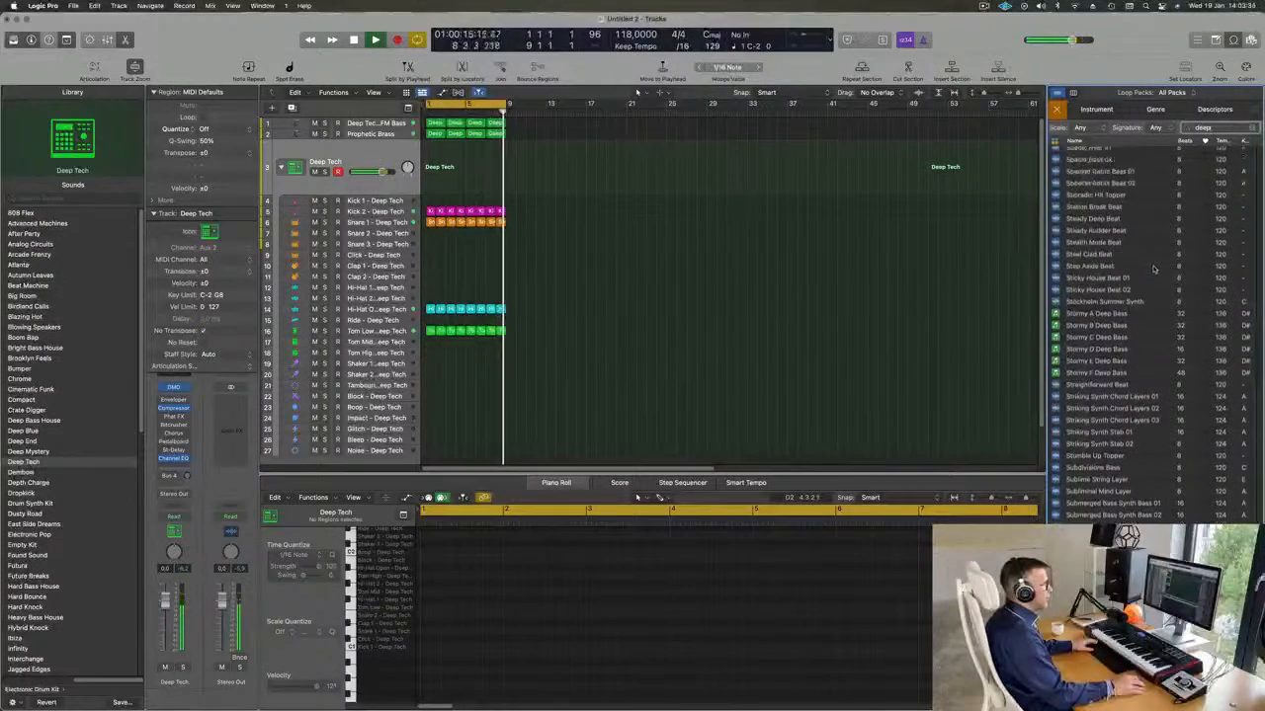
Look through the names, beats, tempos and keys of the Deep loops for one that suits the techno loop.
scroll(1164, 269, "up", 10)
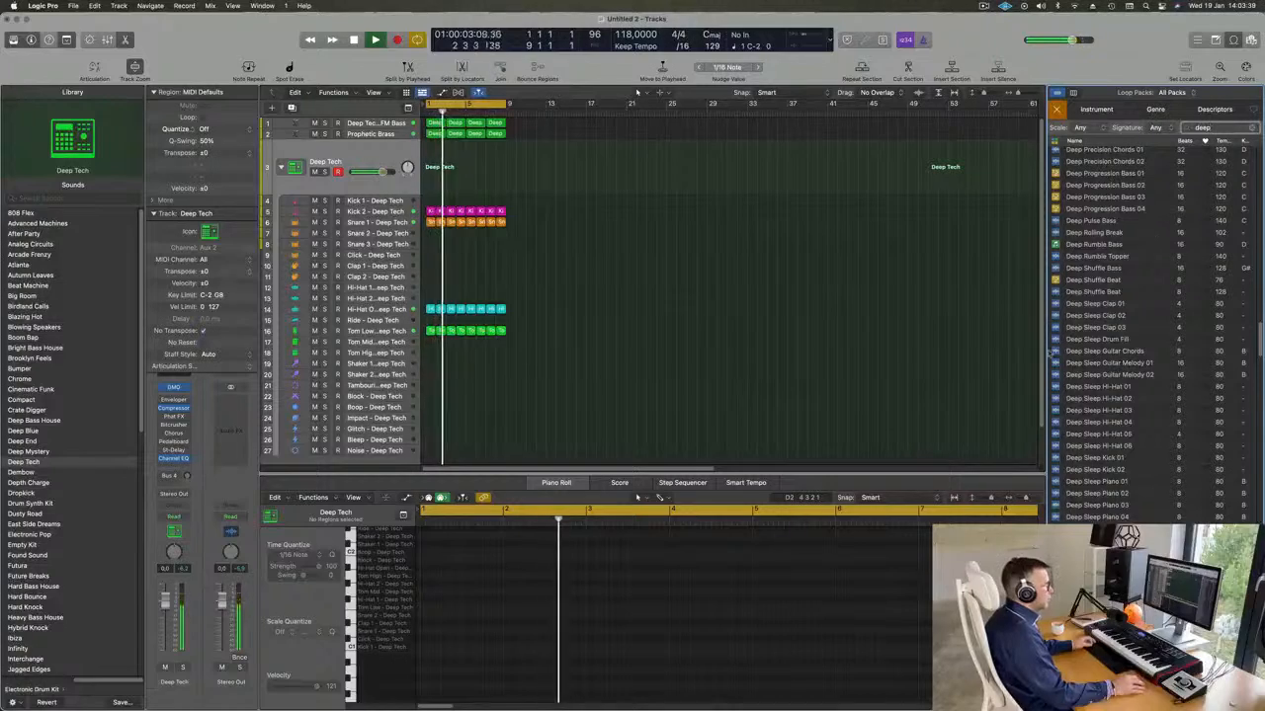
scroll(1166, 266, "down", 5)
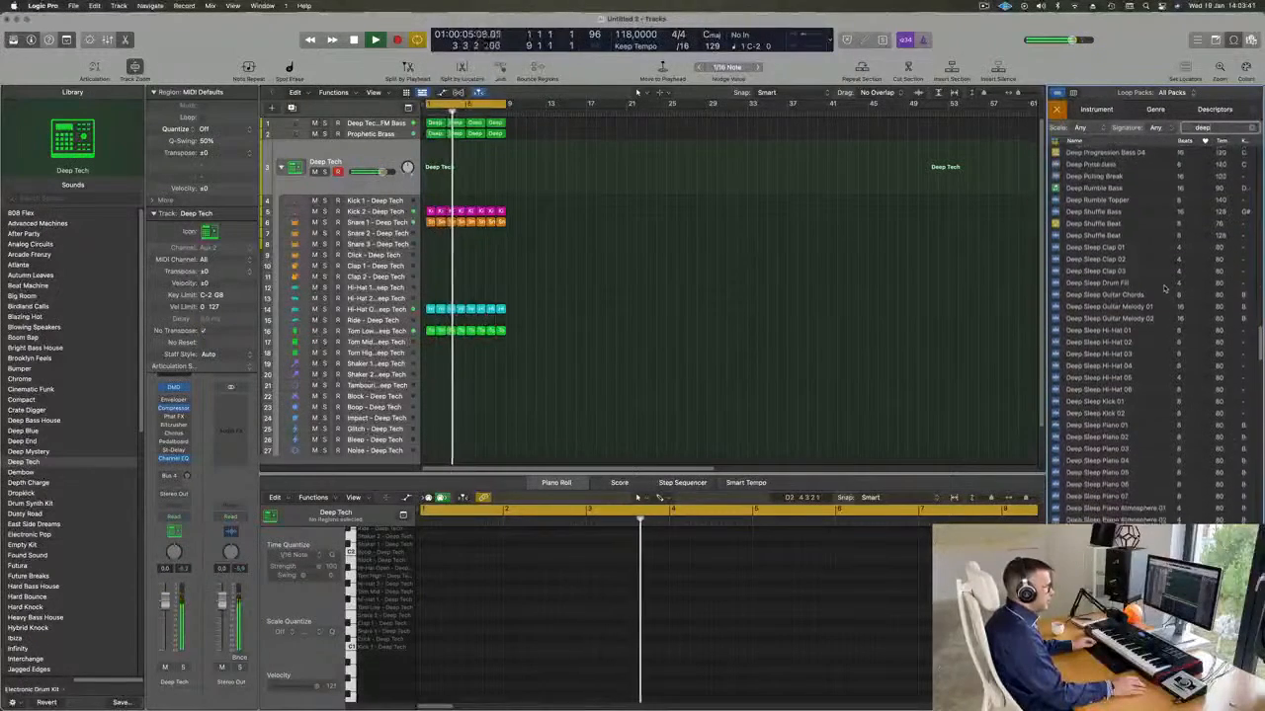
scroll(1166, 289, "down", 6)
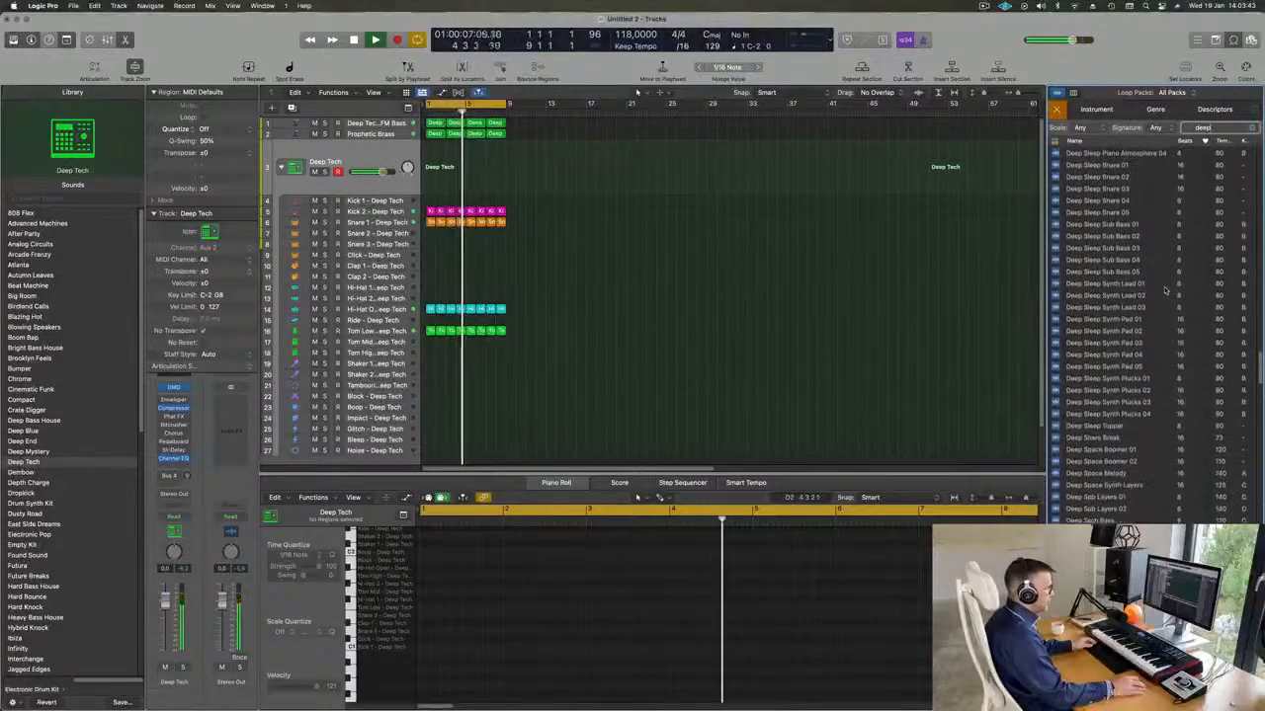
scroll(1166, 290, "down", 3)
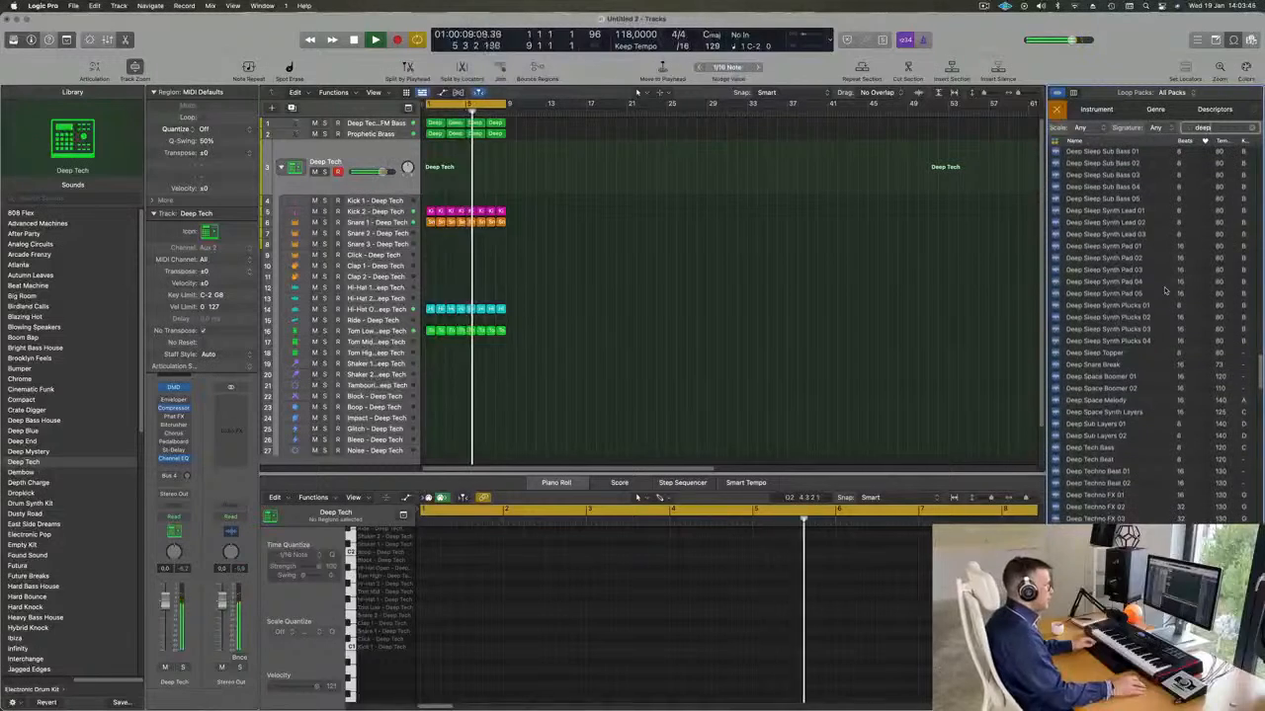
scroll(1152, 420, "down", 1)
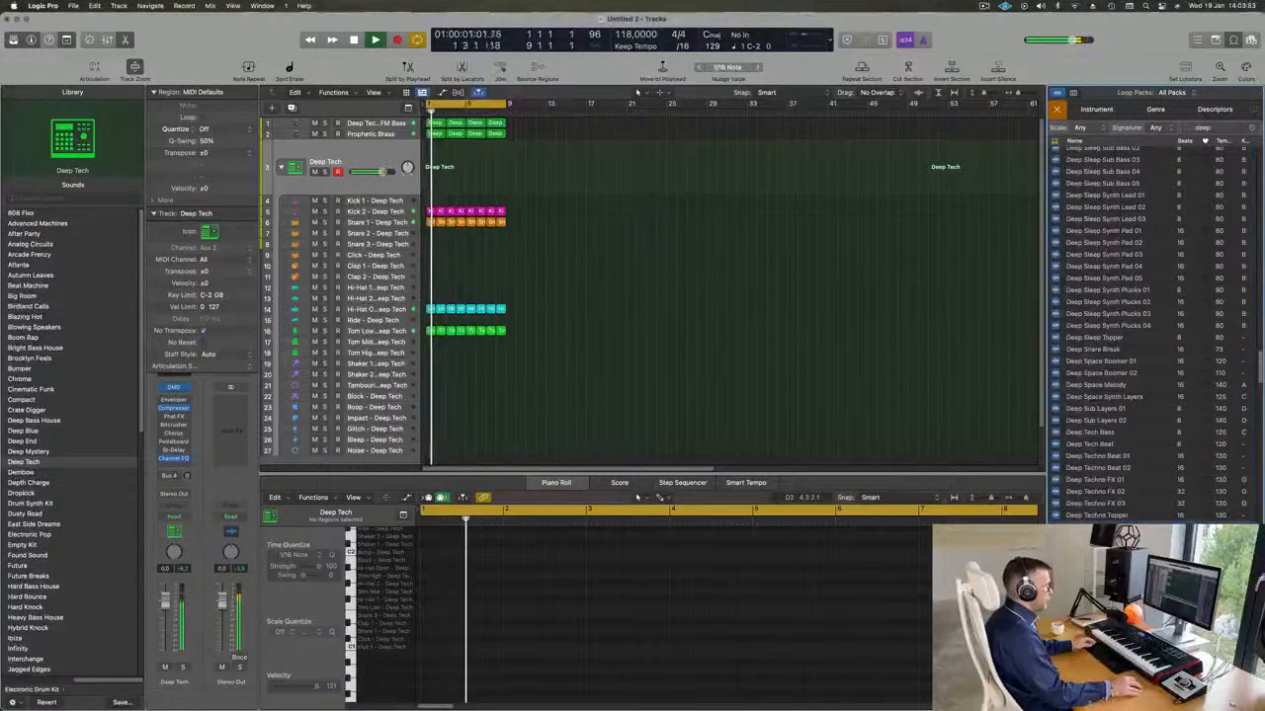
scroll(1145, 505, "down", 1)
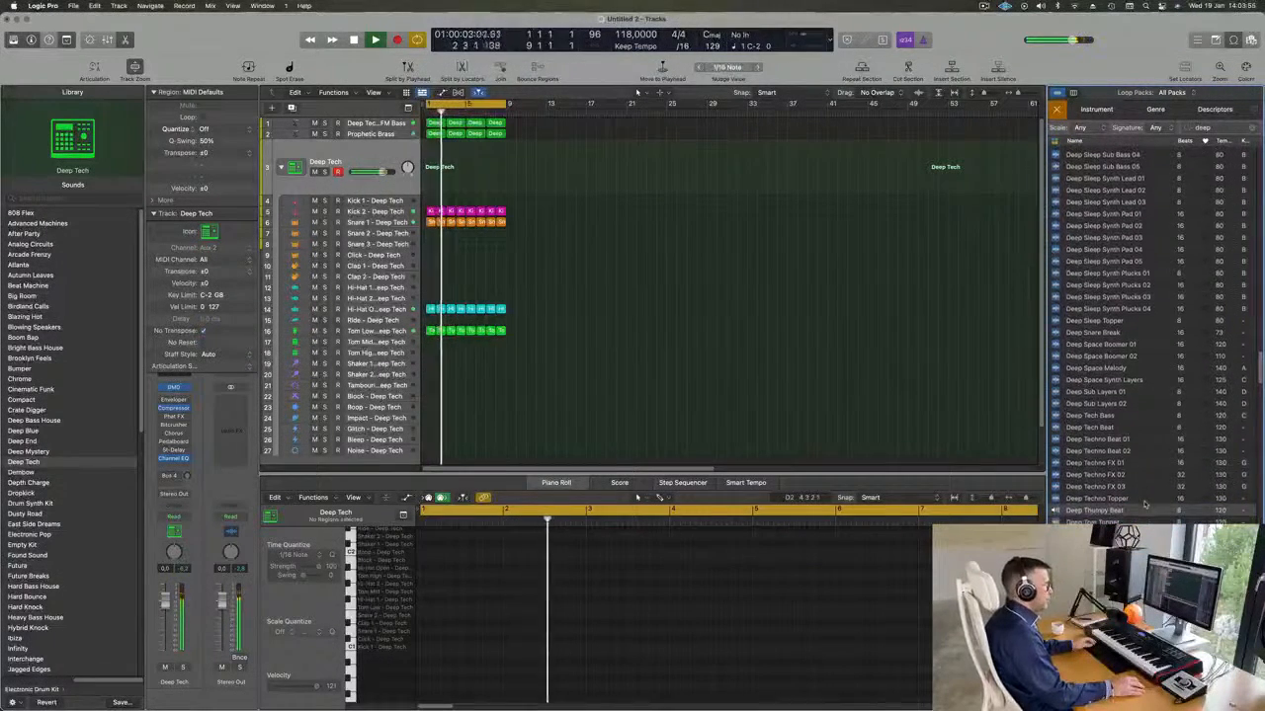
scroll(1158, 503, "down", 1)
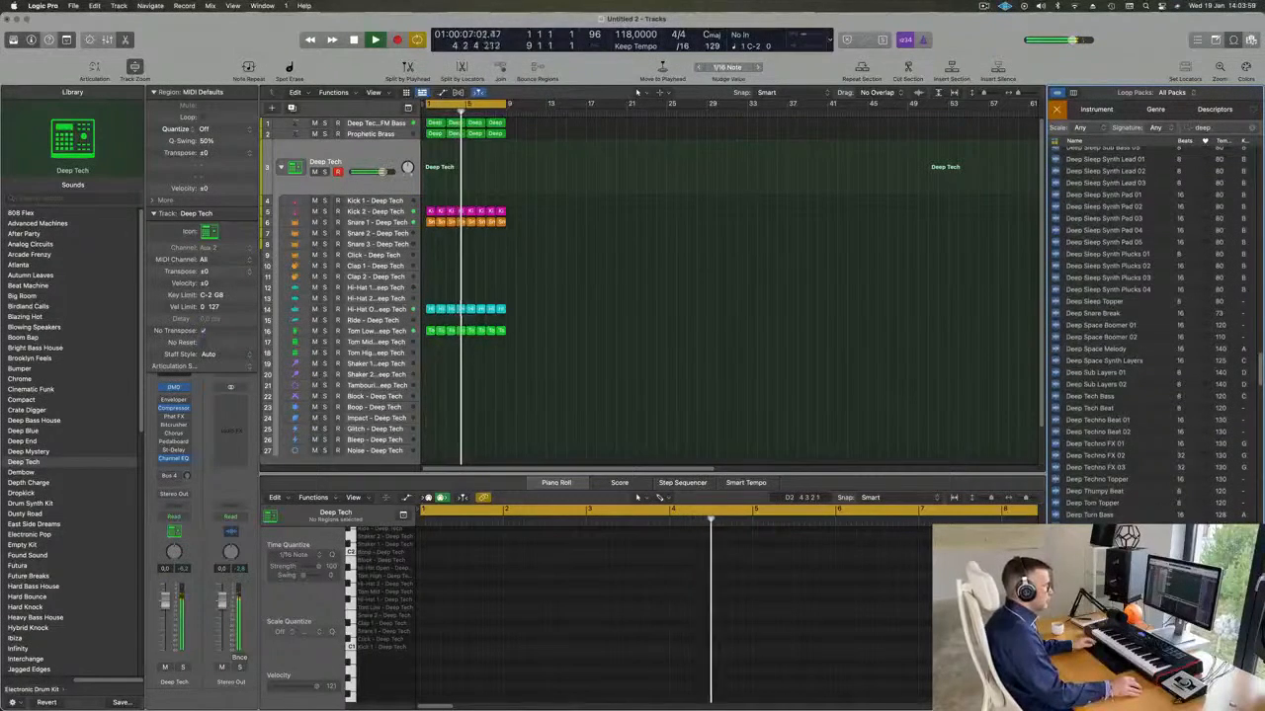
scroll(1141, 496, "down", 5)
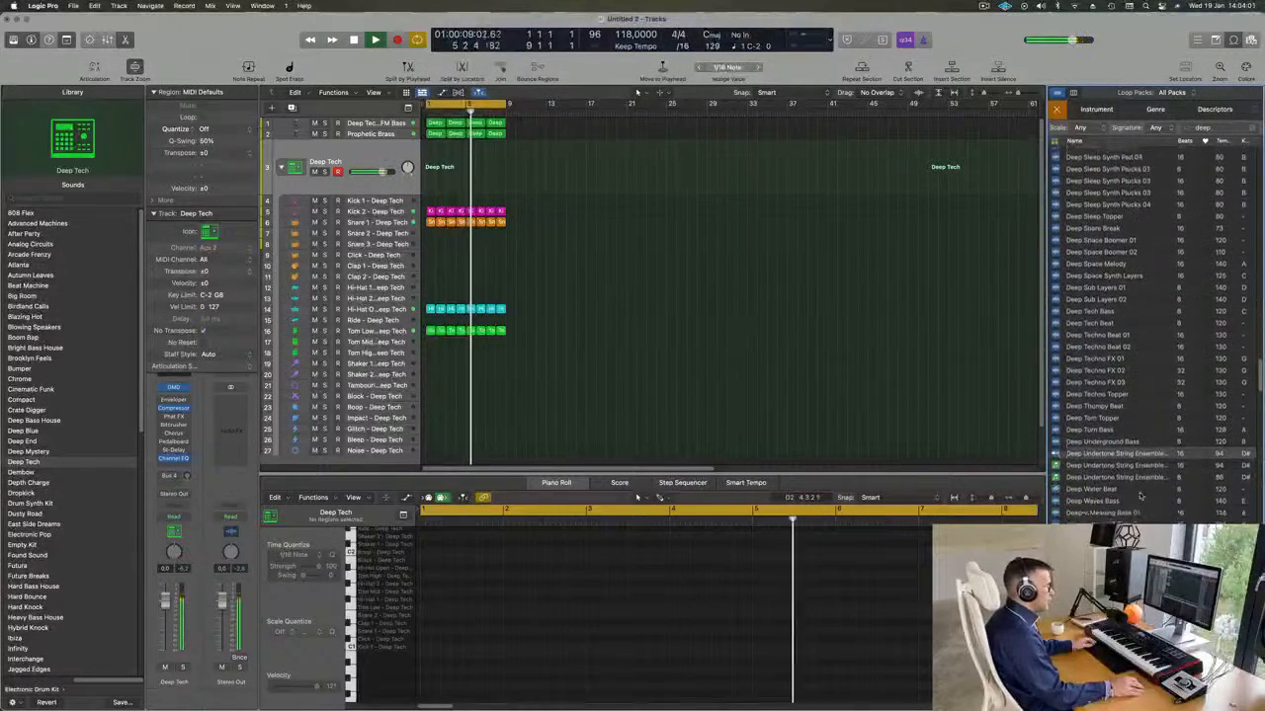
Preview the Desire A Deep Bass and Dez - Roll Deep loops against the playing project.
left_click(1151, 422)
scroll(1154, 504, "down", 2)
left_click(1156, 506)
scroll(1157, 507, "down", 2)
scroll(1154, 506, "down", 1)
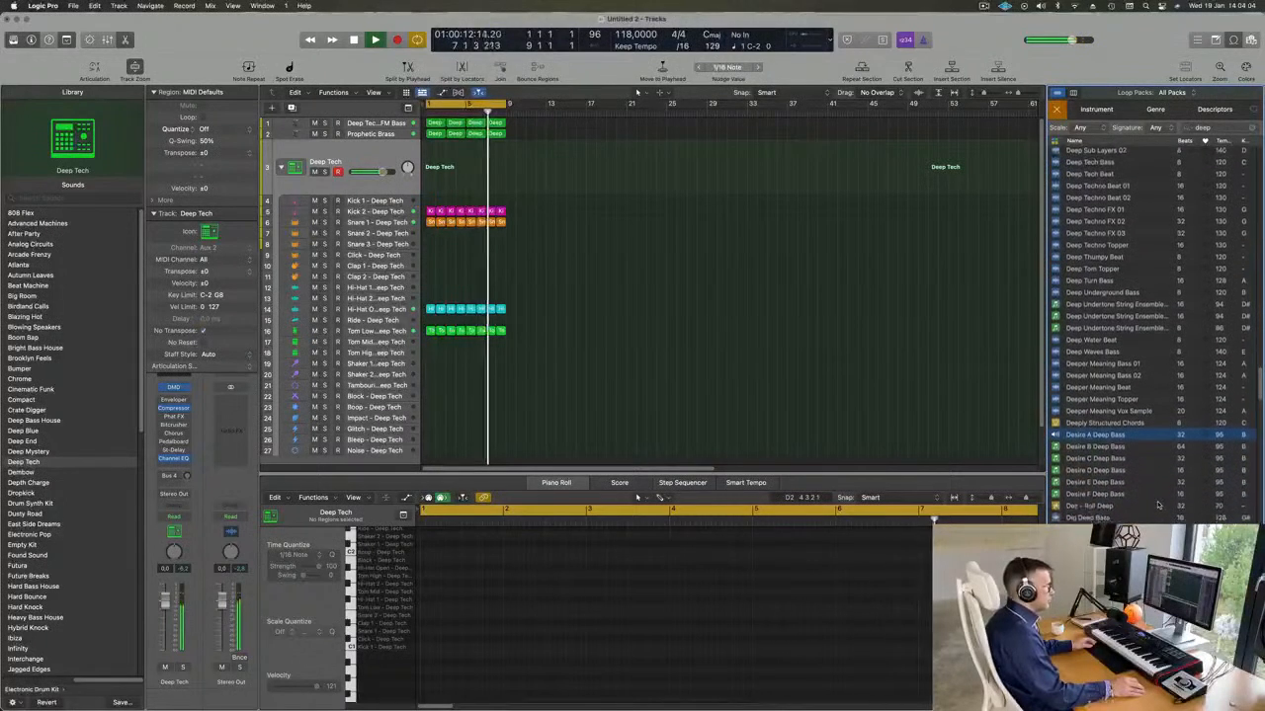
left_click(1100, 506)
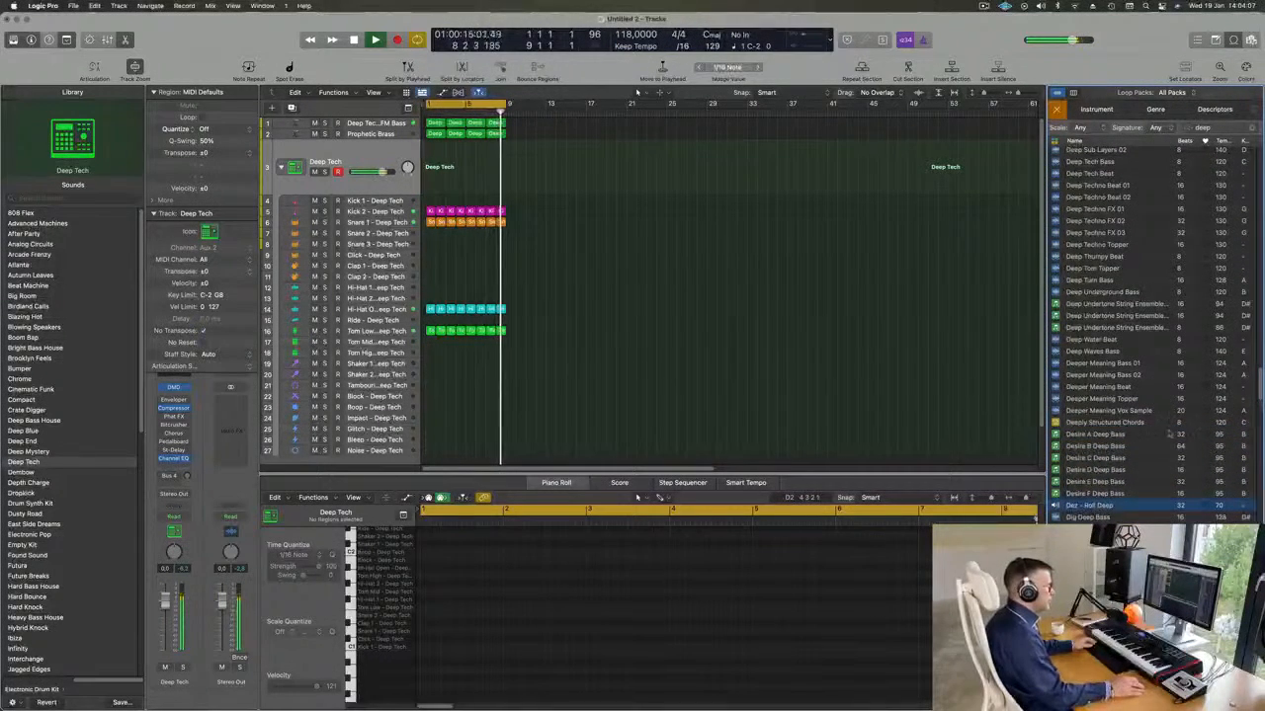
scroll(1164, 422, "down", 5)
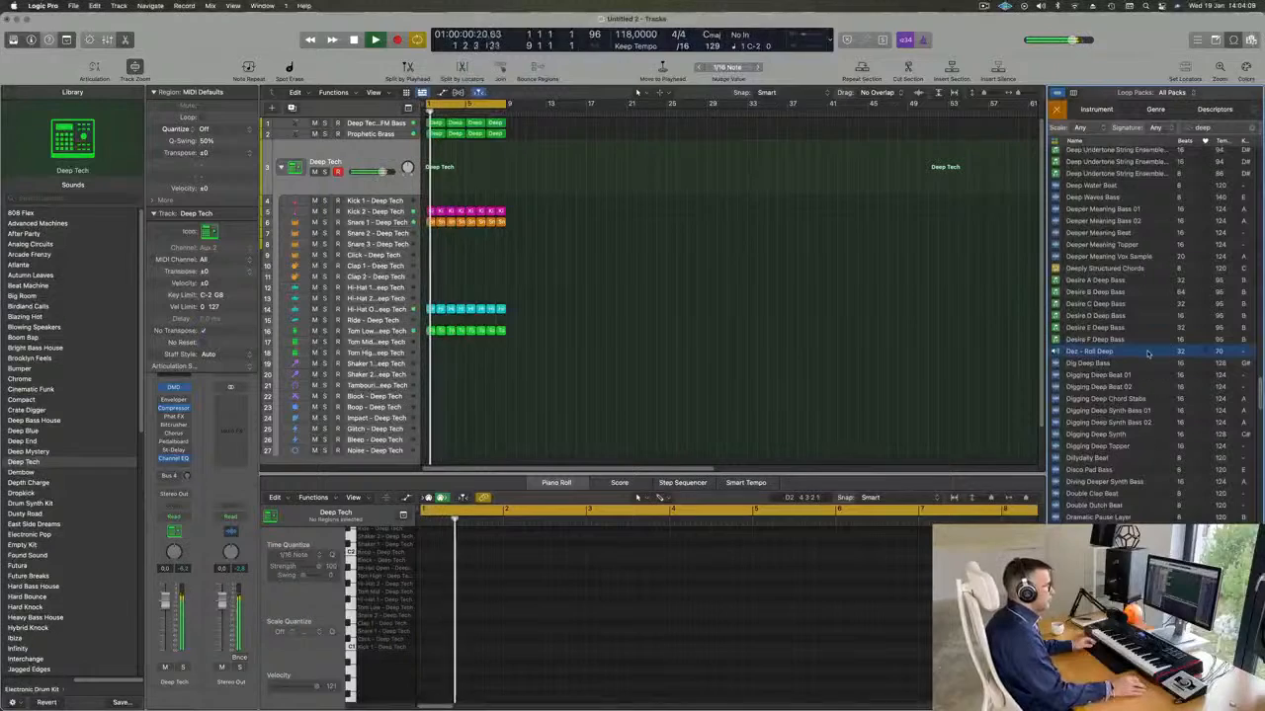
Preview the Digging Deep Beat 01 and Digging Deep Beat 02 loops against the playing project.
scroll(1164, 422, "down", 1)
left_click(1098, 369)
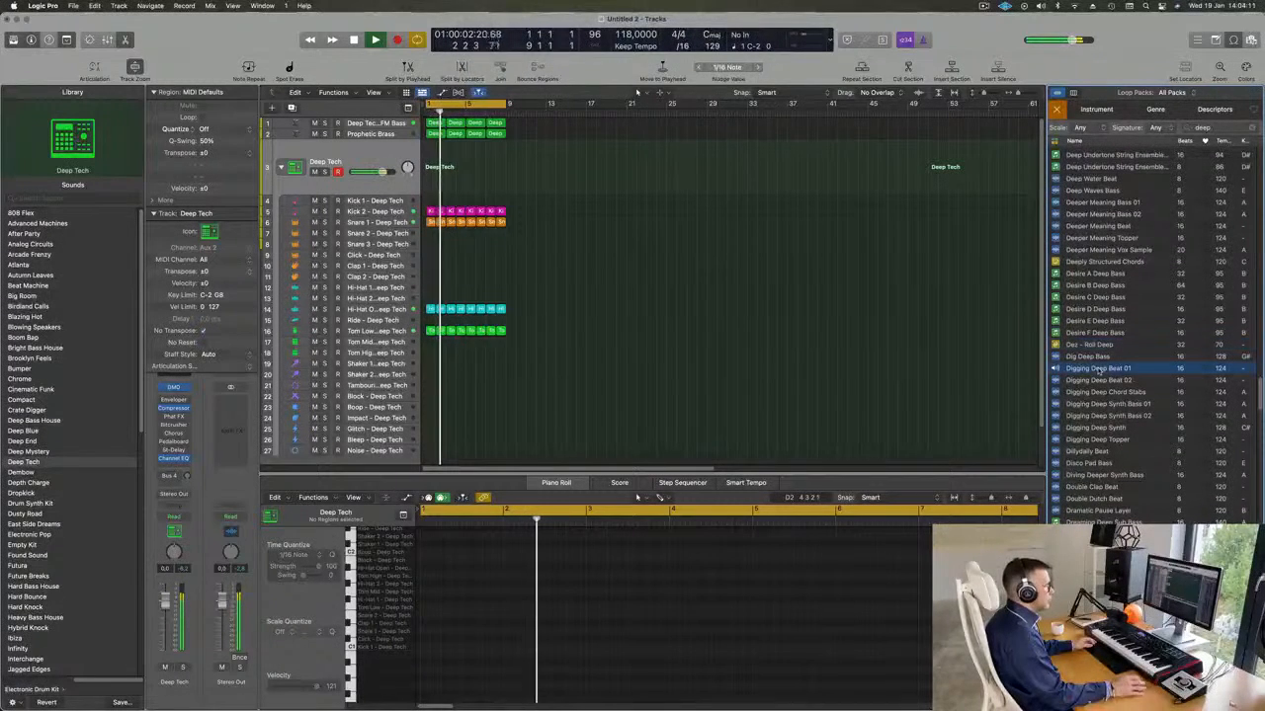
scroll(1143, 399, "down", 1)
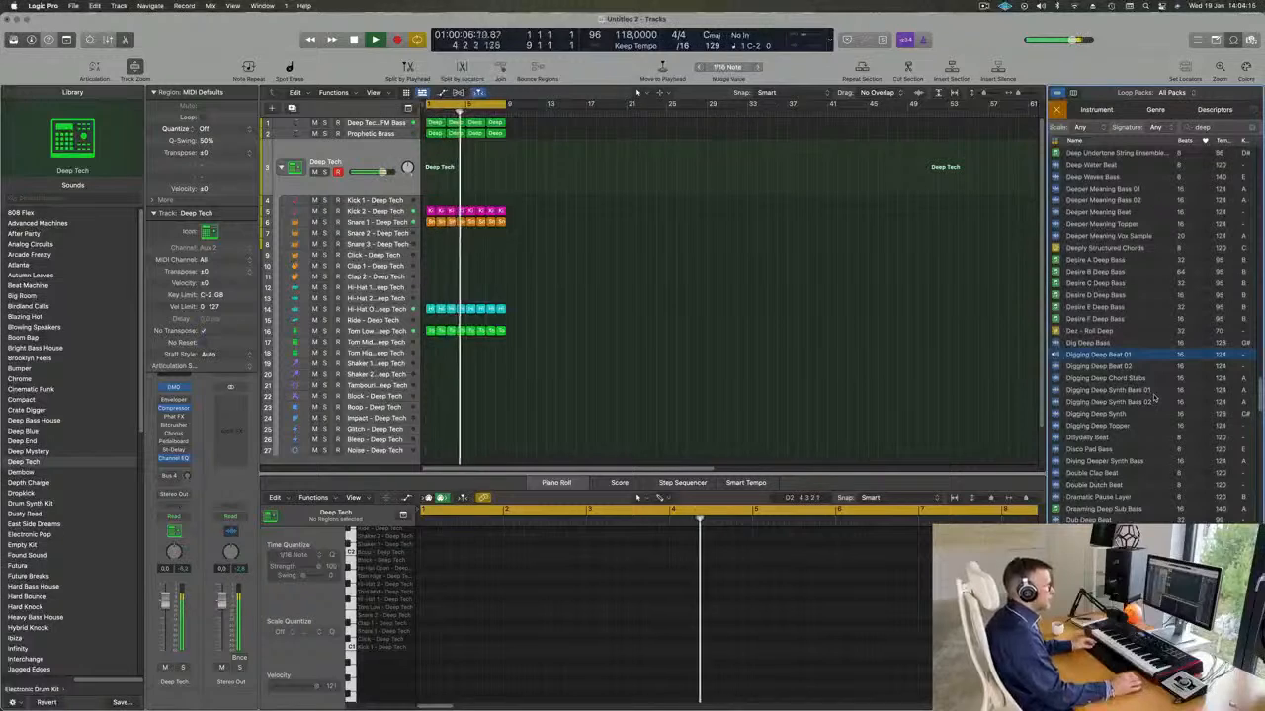
scroll(1151, 395, "down", 1)
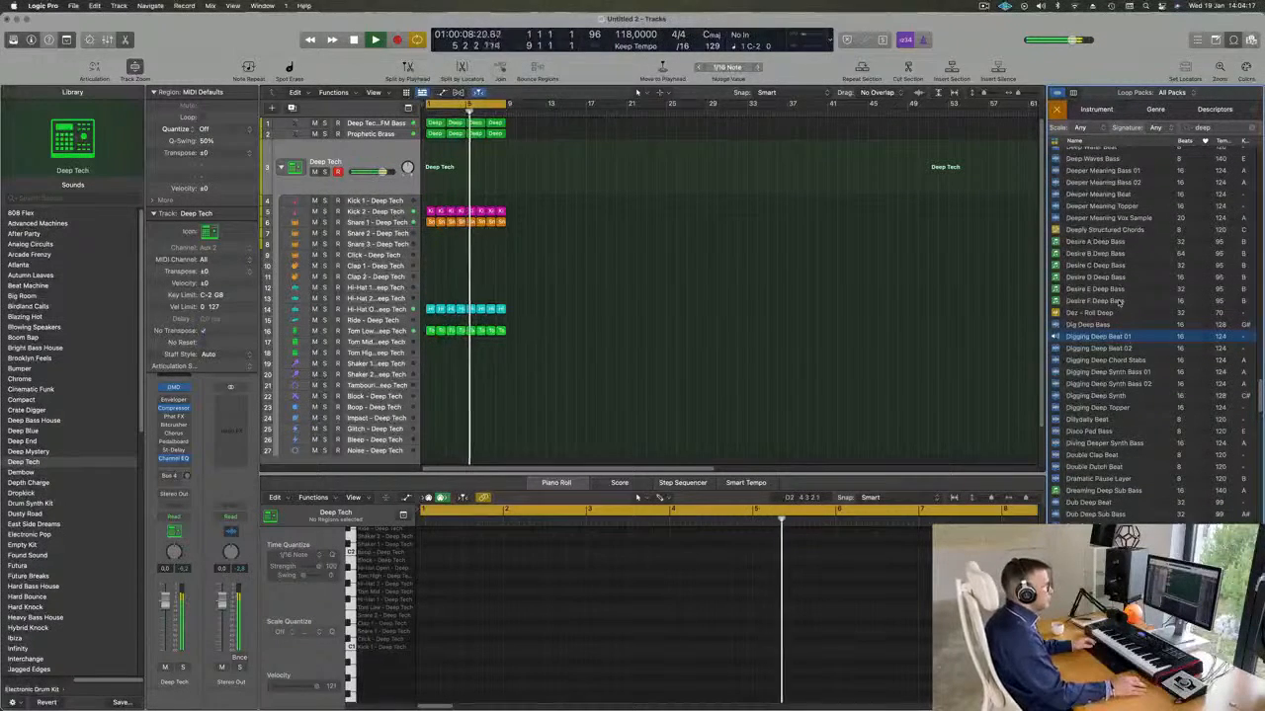
left_click(1099, 349)
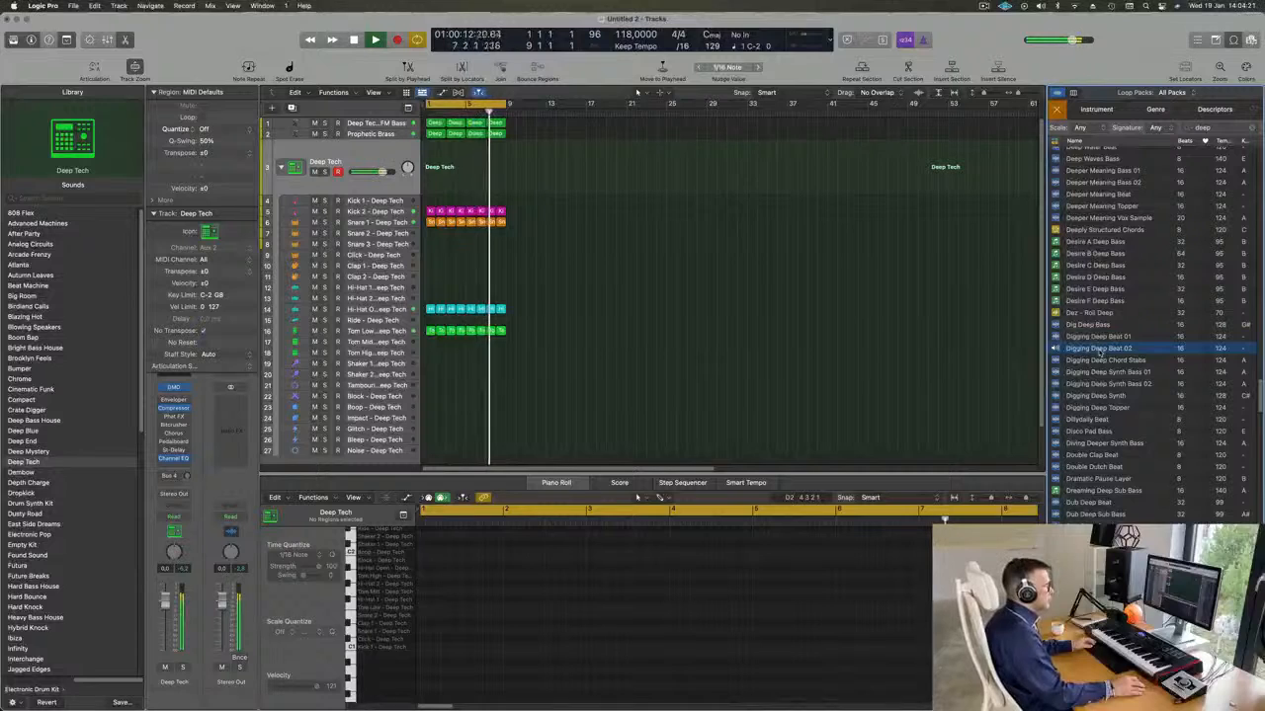
Preview the Digging Deep Synth Bass 01 and Digging Deep Beat 01 loops, and add Digging Deep Beat 01 as a new track starting at bar 1.
left_click(1103, 373)
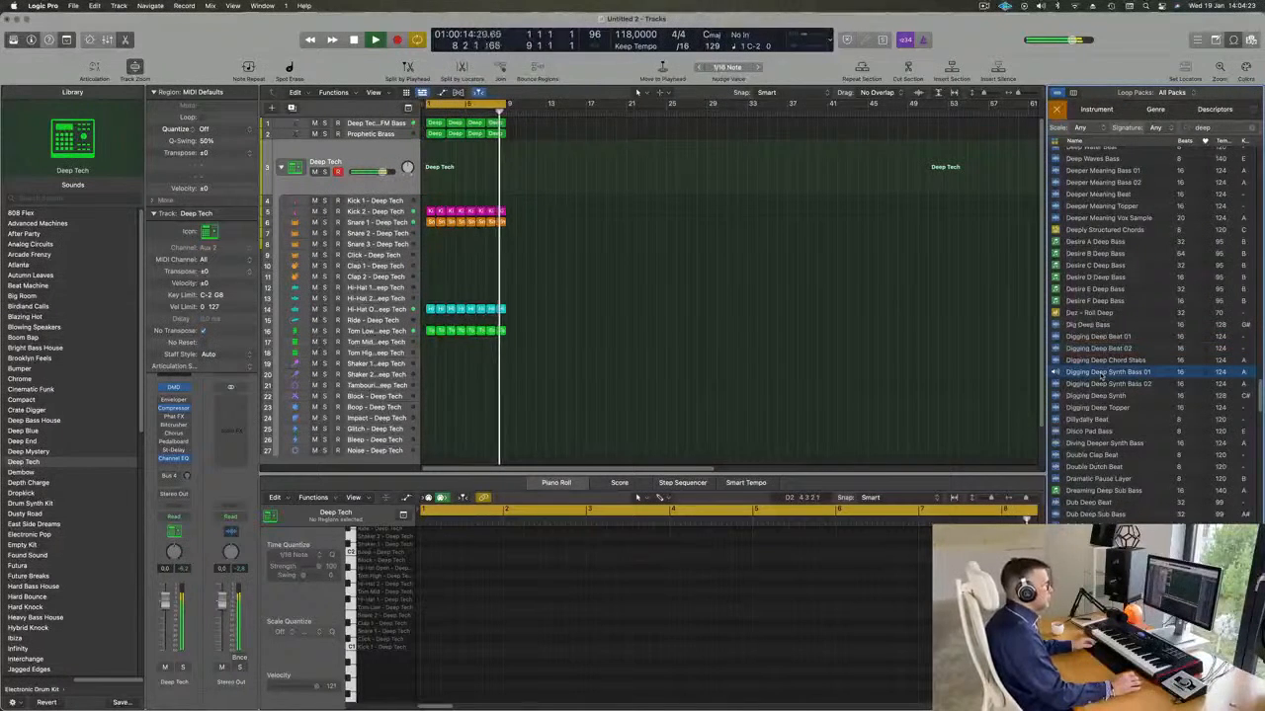
left_click(1100, 337)
left_click_drag(1099, 337, 428, 439)
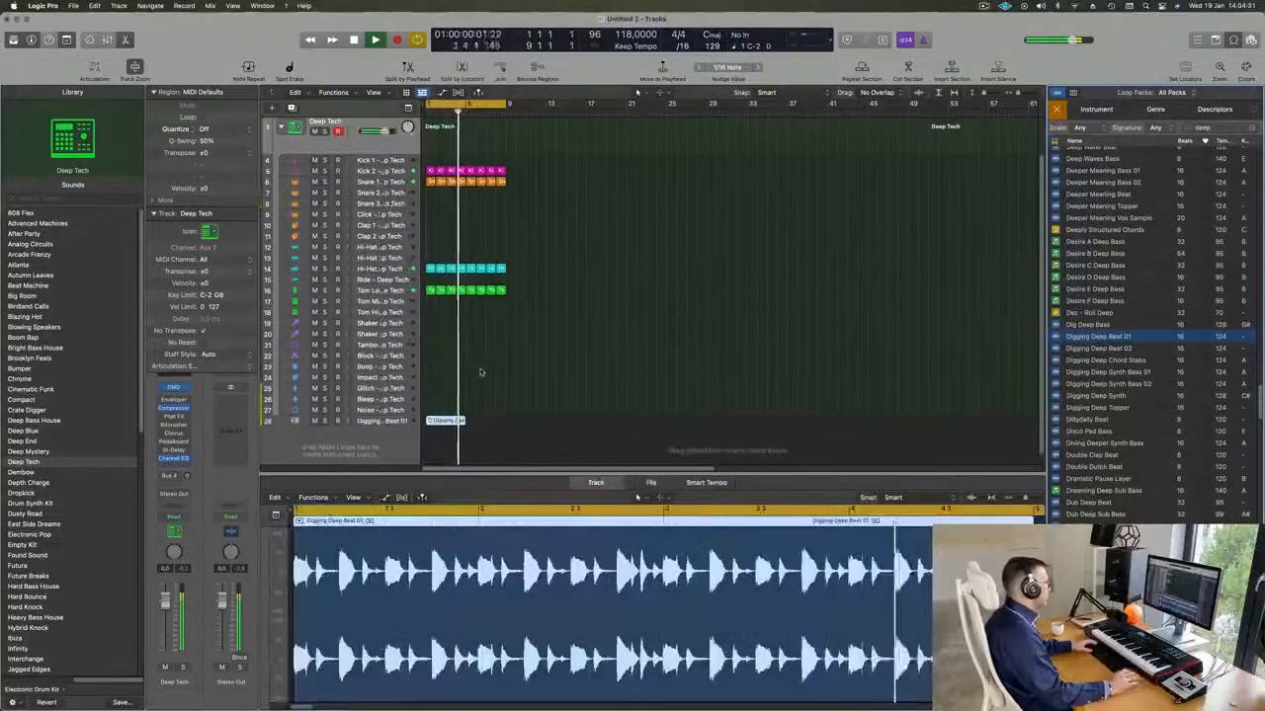
Play the Digging Deep Beat 01 track from the start with the project, listening to it both soloed and in the full mix.
left_click(374, 423)
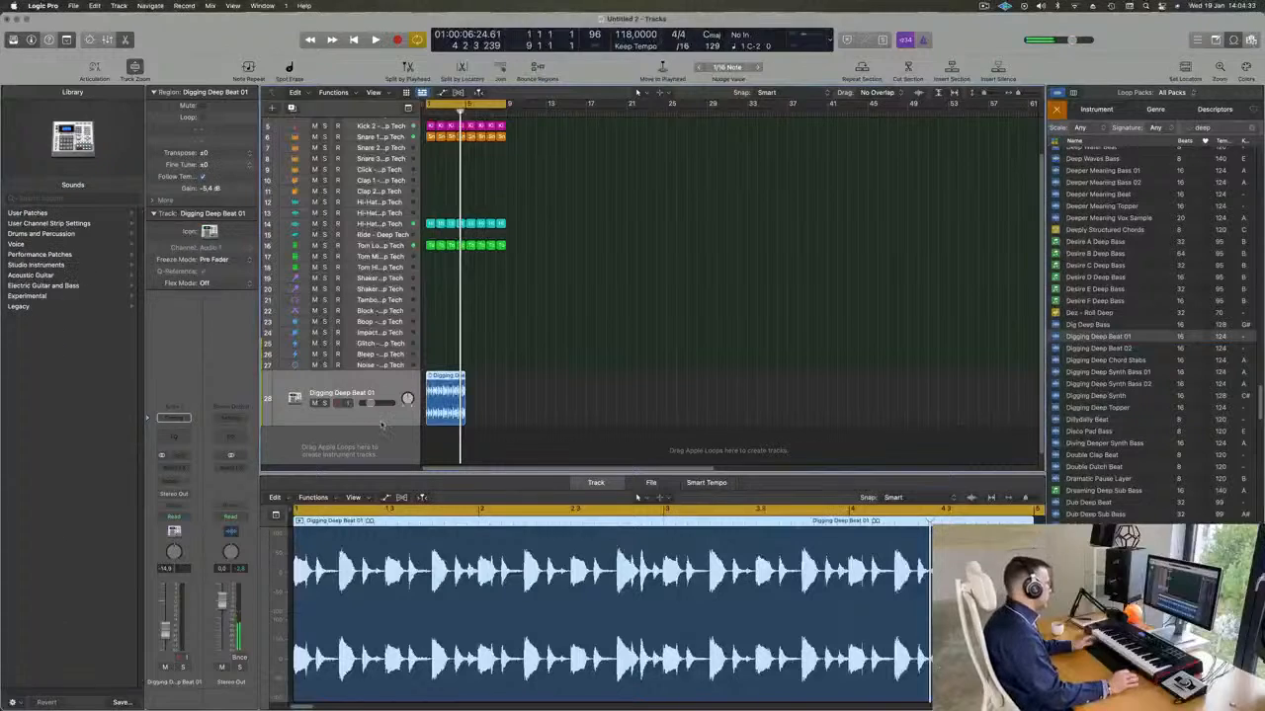
key("space")
key("space")
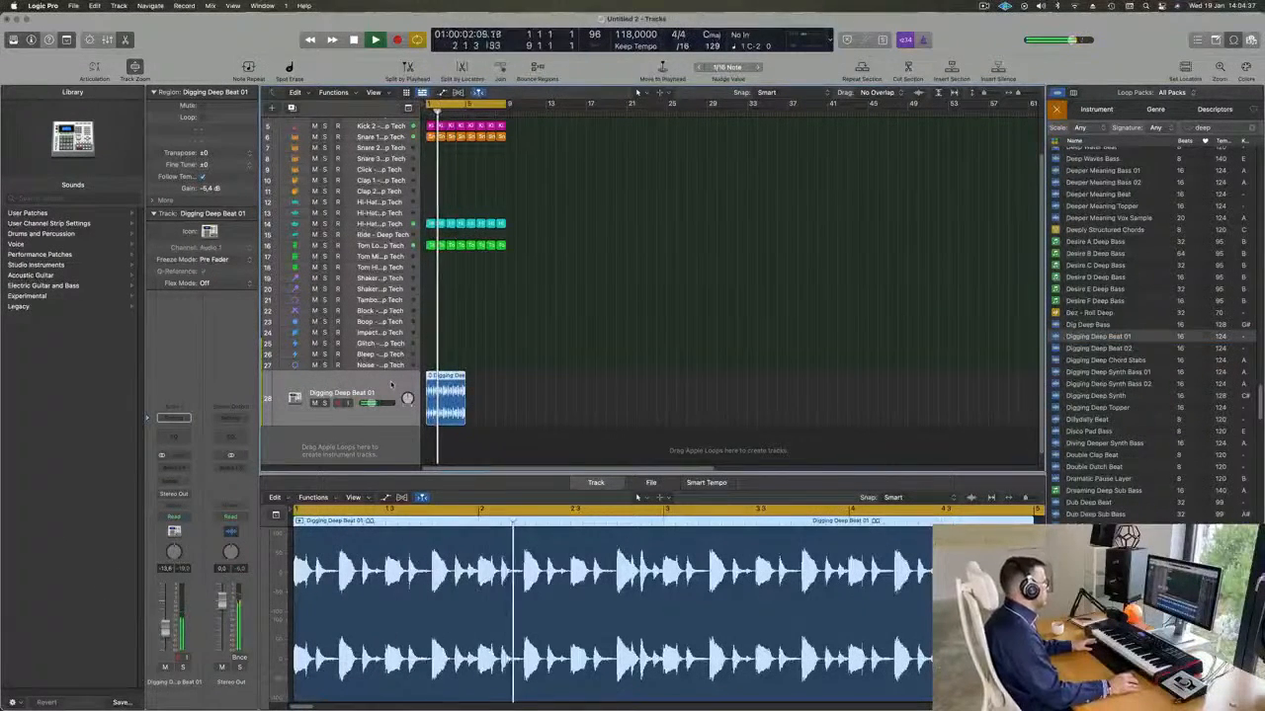
key("Return")
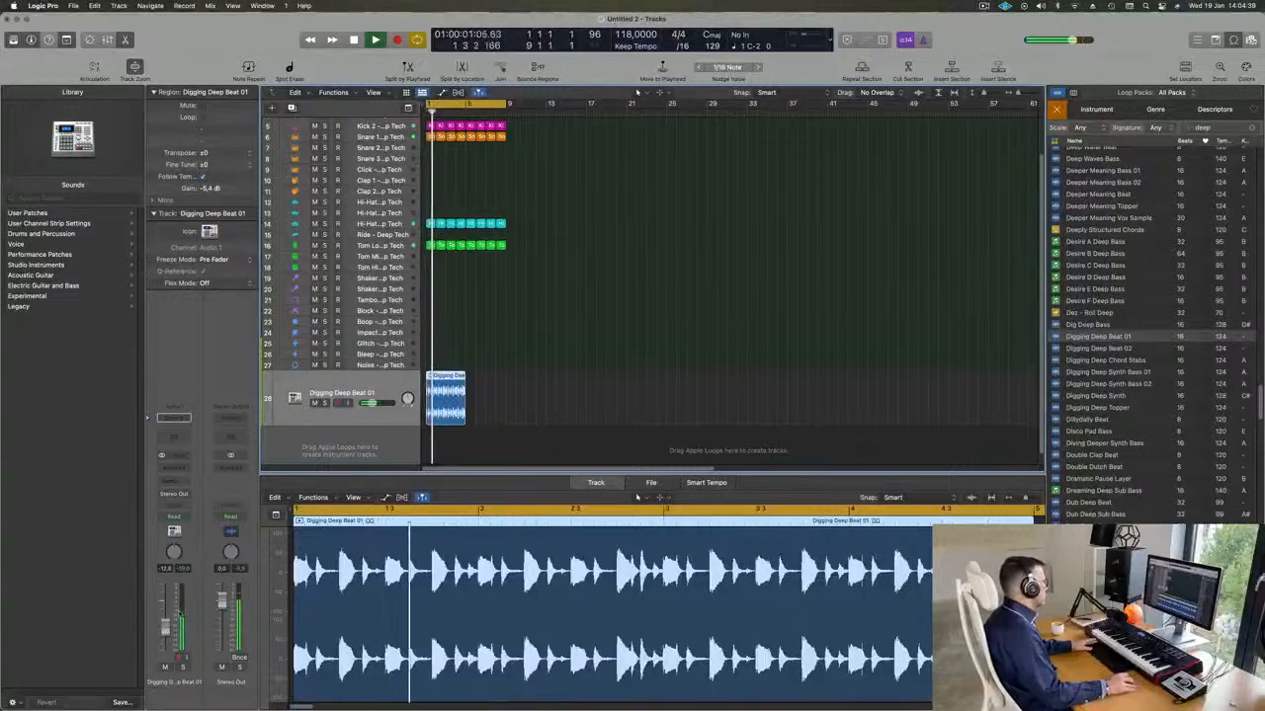
left_click(182, 668)
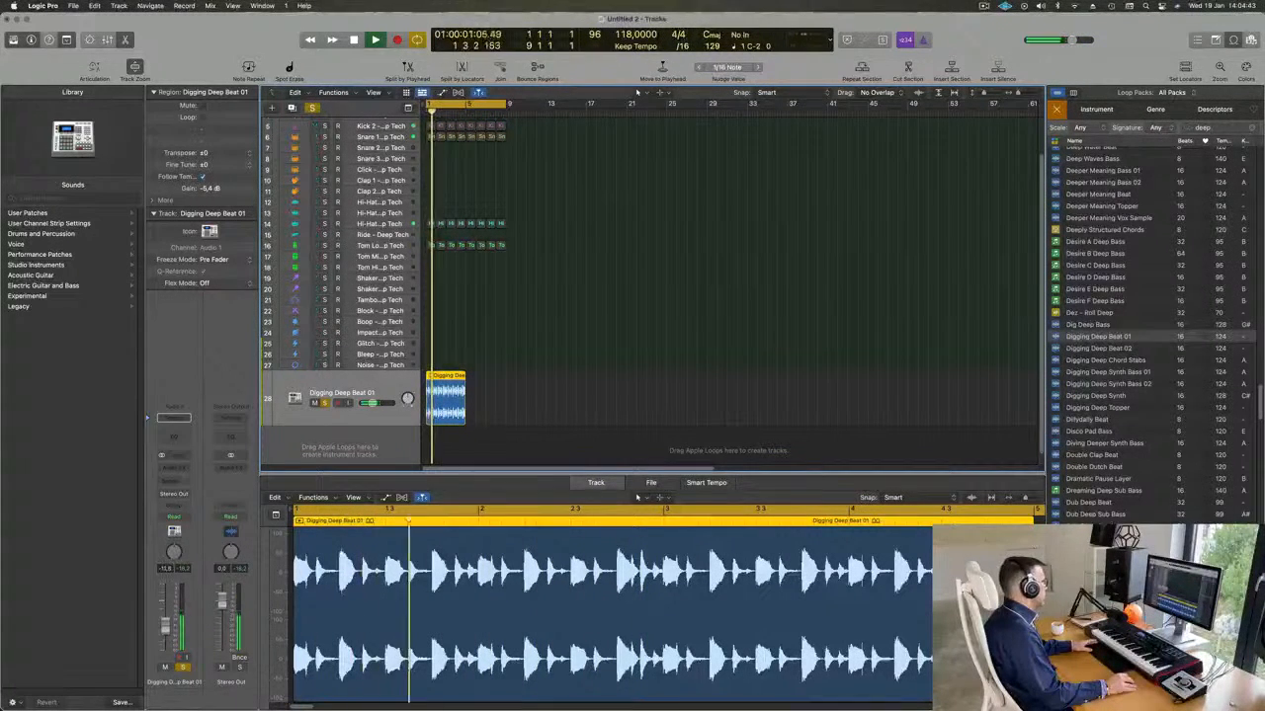
left_click(182, 668)
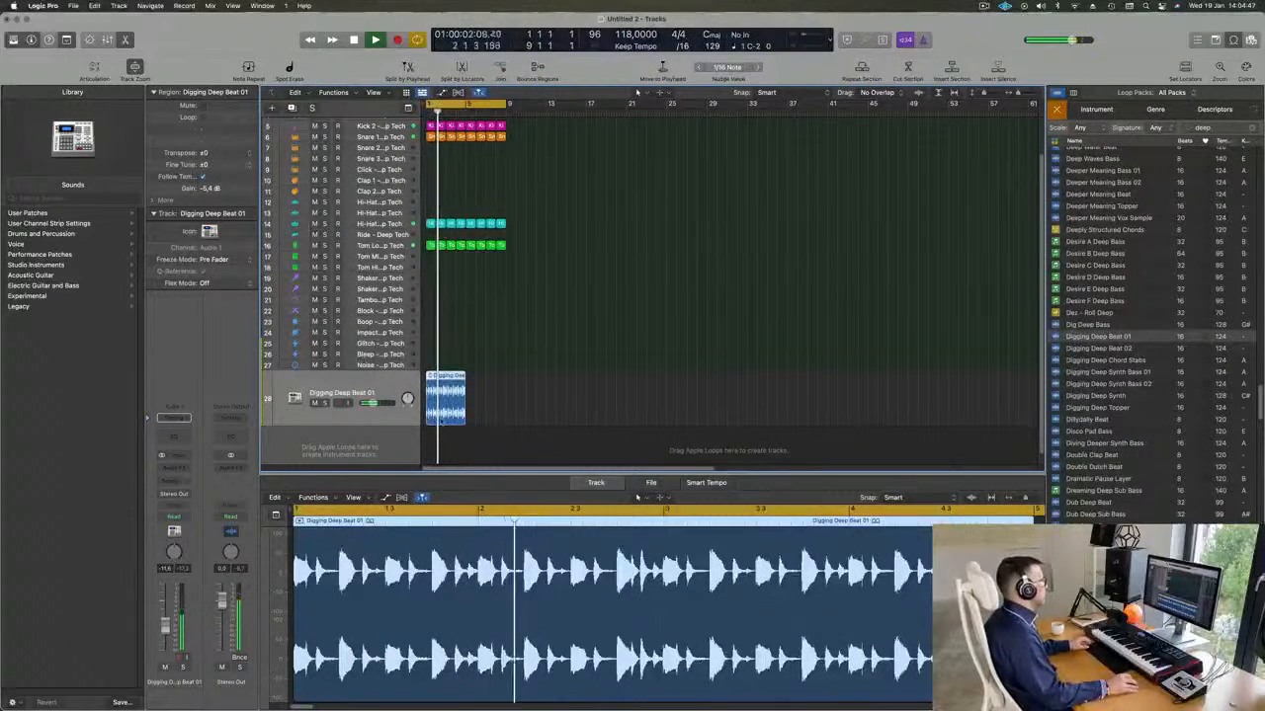
Repeat the Digging Deep Beat 01 region once to fill the eight-bar cycle and select both regions.
key("super+r")
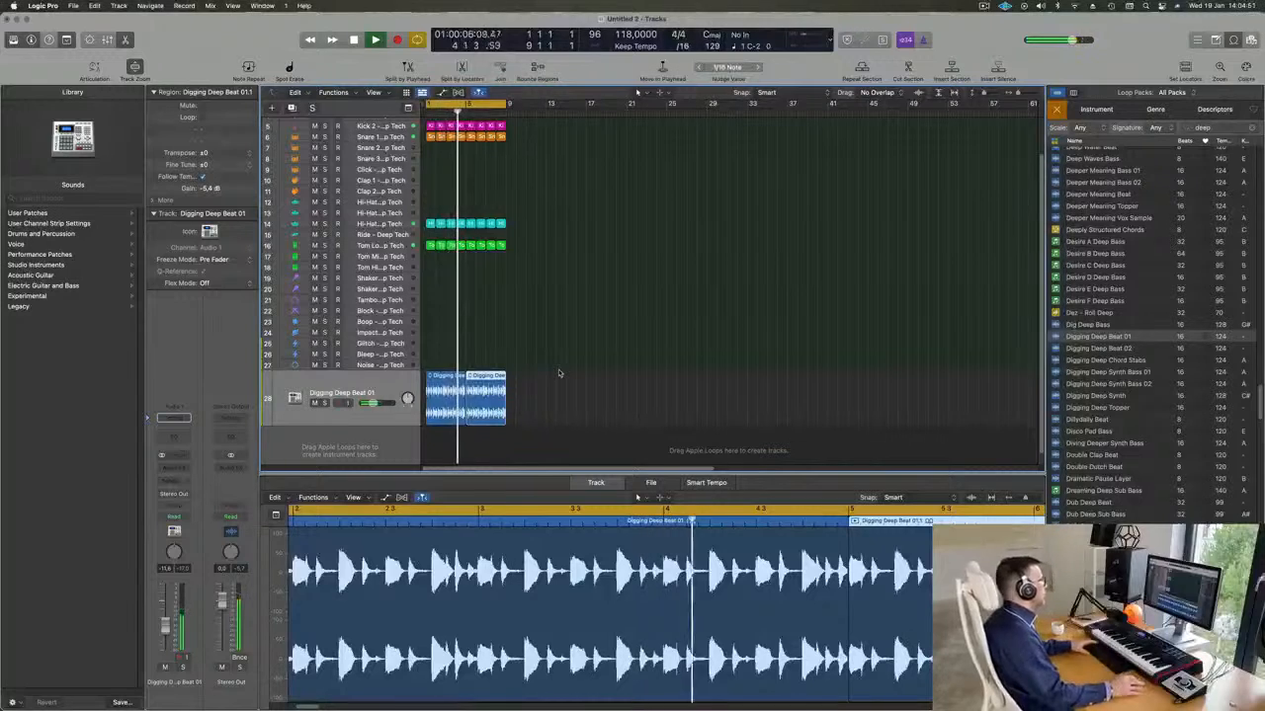
key("super+a")
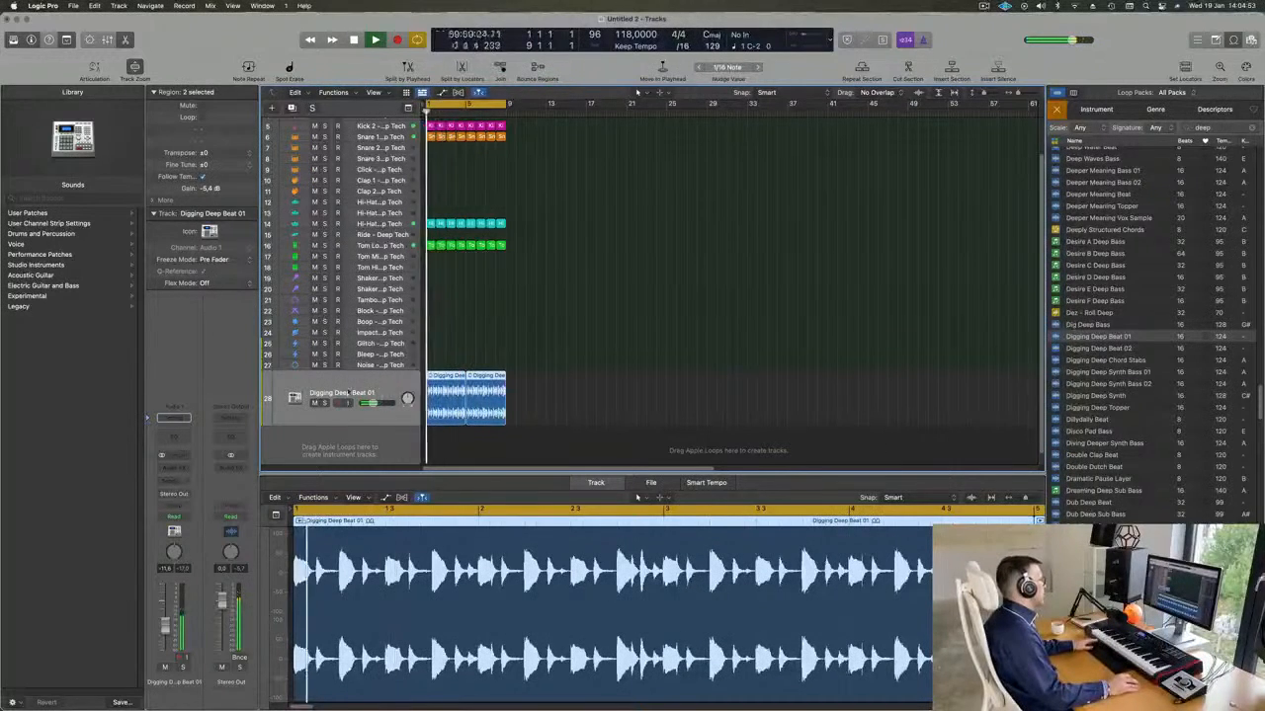
Insert the stereo Ensemble modulation effect on the Digging Deep Beat 01 track.
left_click(174, 467)
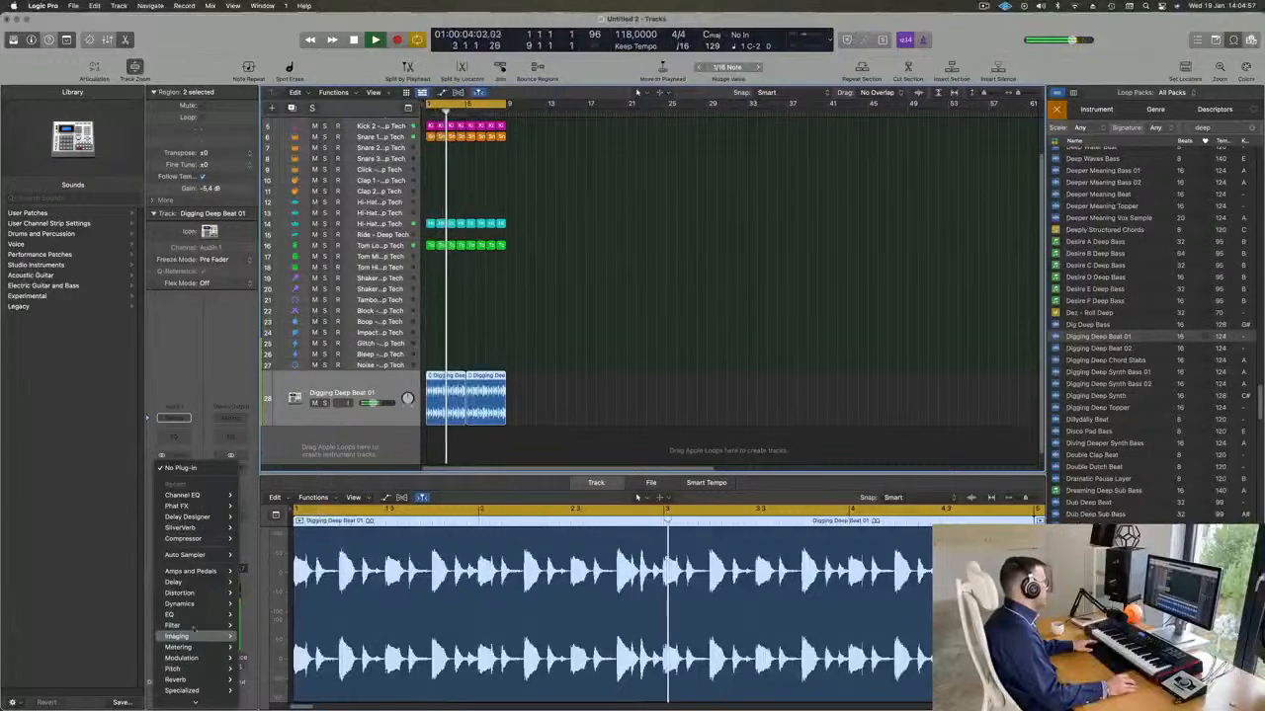
mouse_move(200, 604)
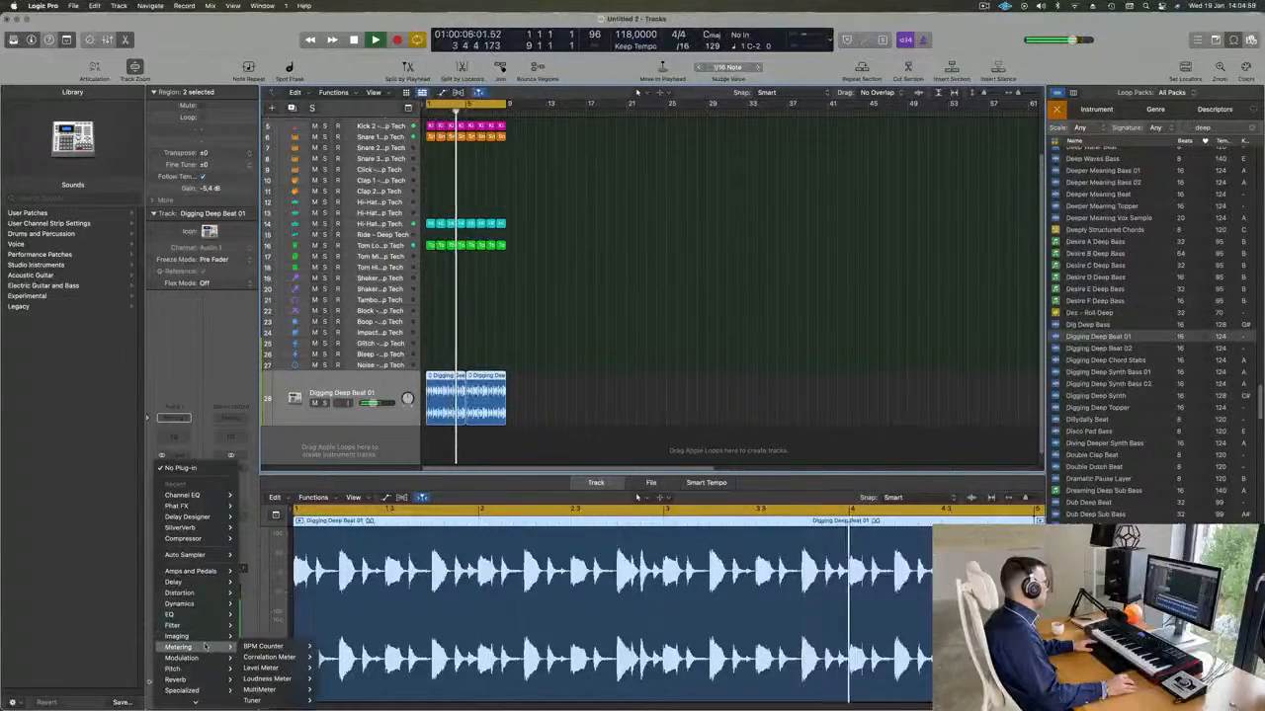
mouse_move(205, 657)
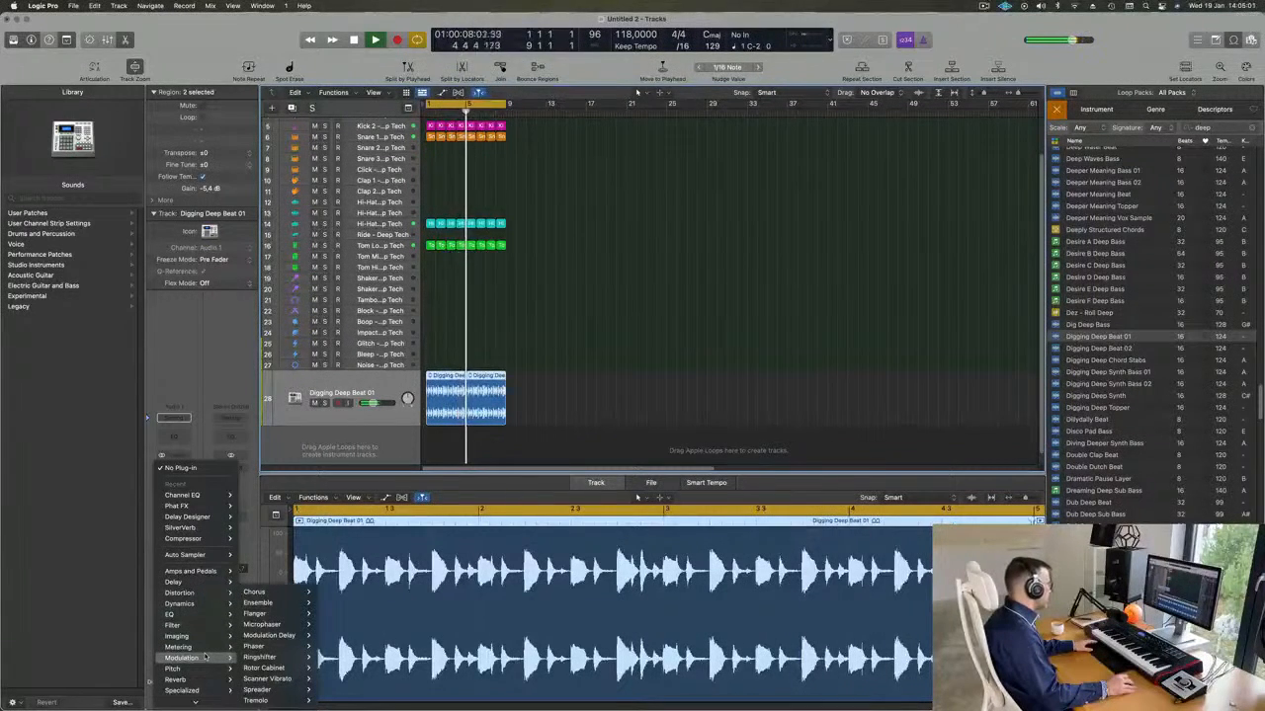
mouse_move(279, 602)
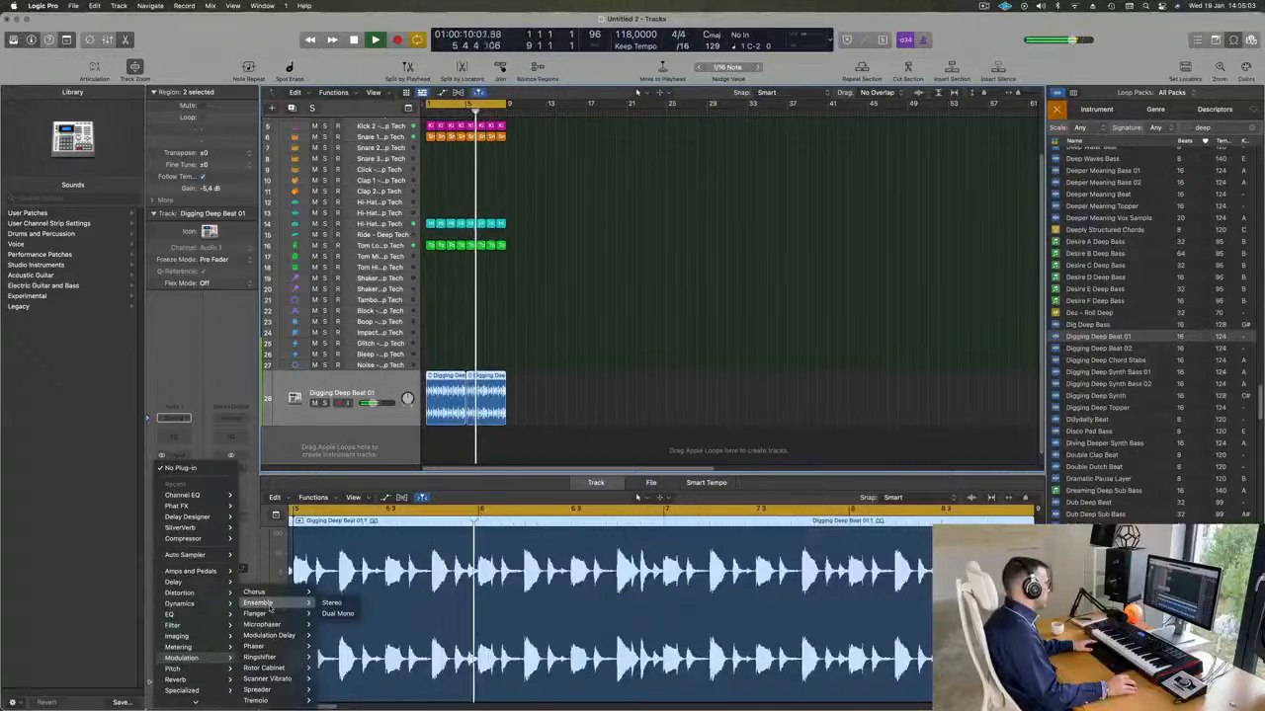
left_click(331, 603)
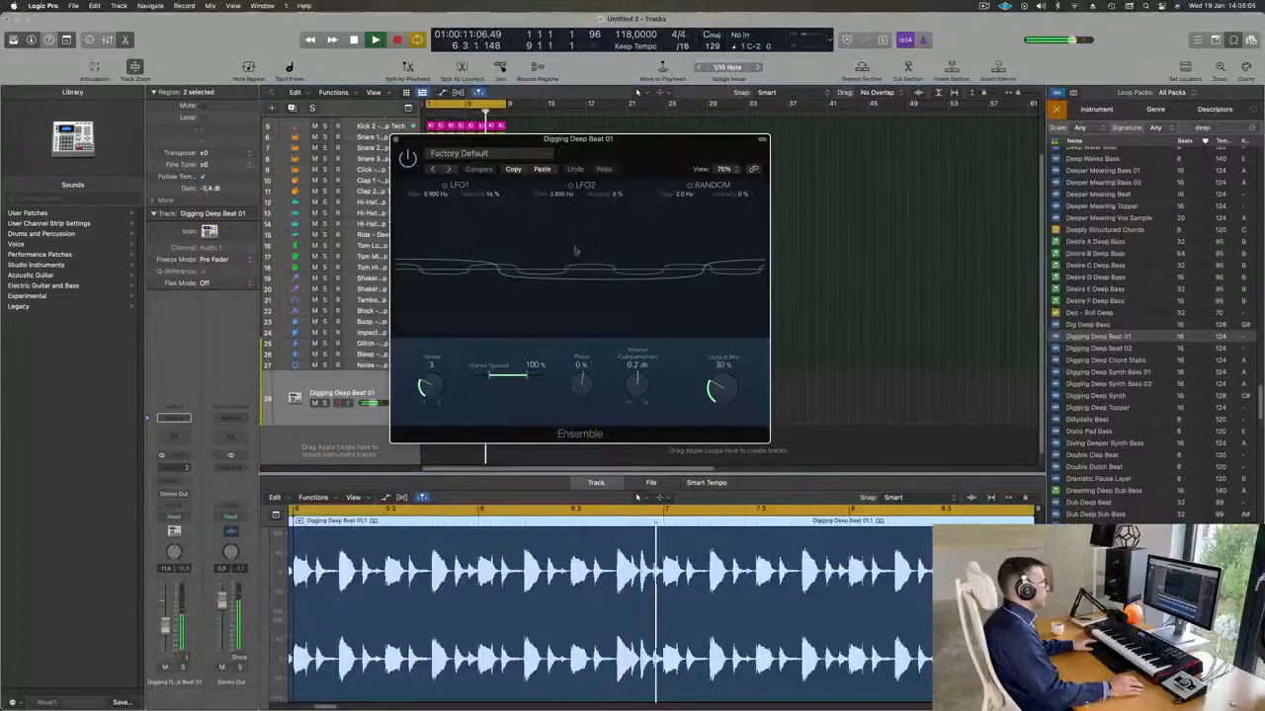
Audition the Ensemble presets one after another on the beat, from Backing Group through to Vintage Dimension.
left_click_drag(504, 161, 630, 161)
left_click(573, 173)
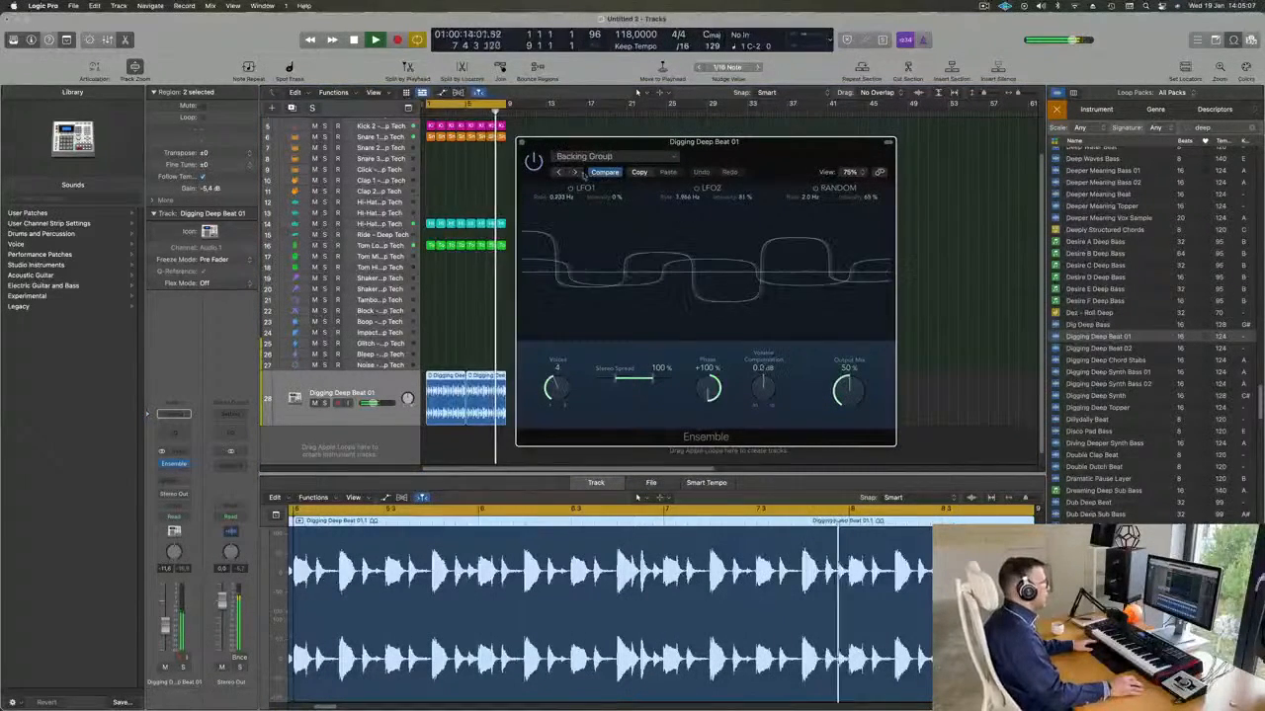
left_click_drag(768, 147, 814, 151)
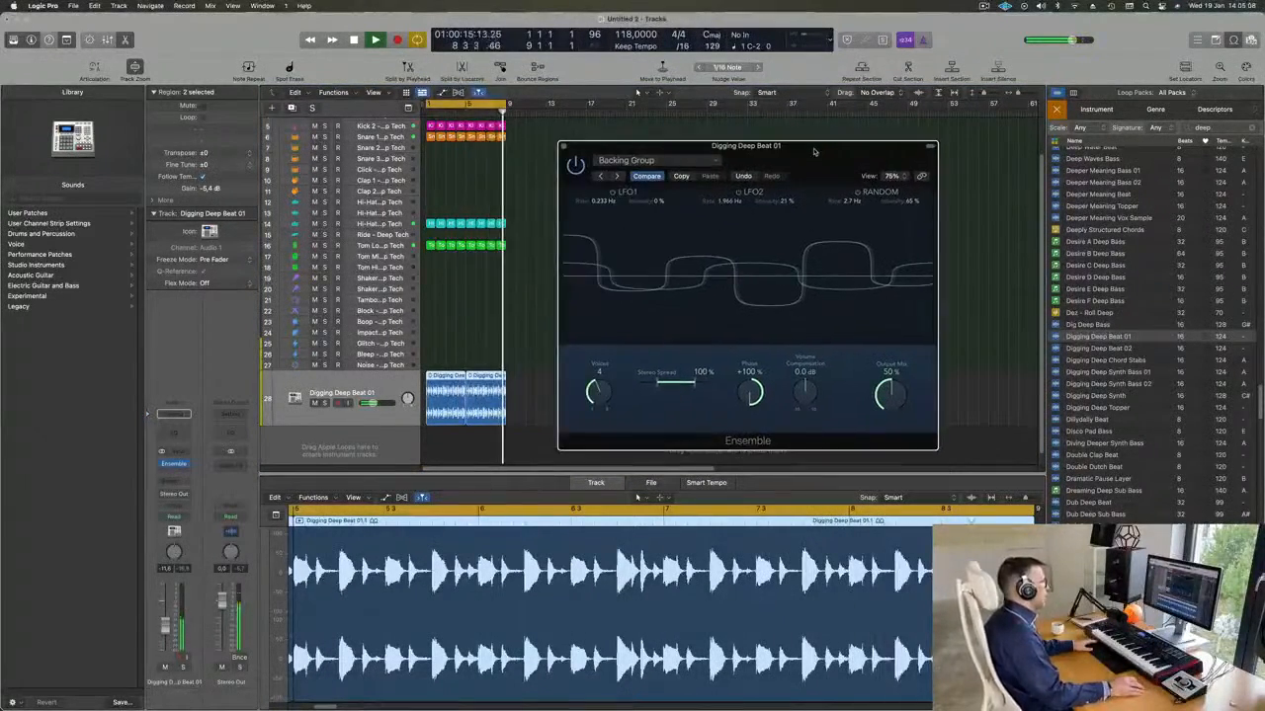
left_click(615, 176)
left_click(617, 176)
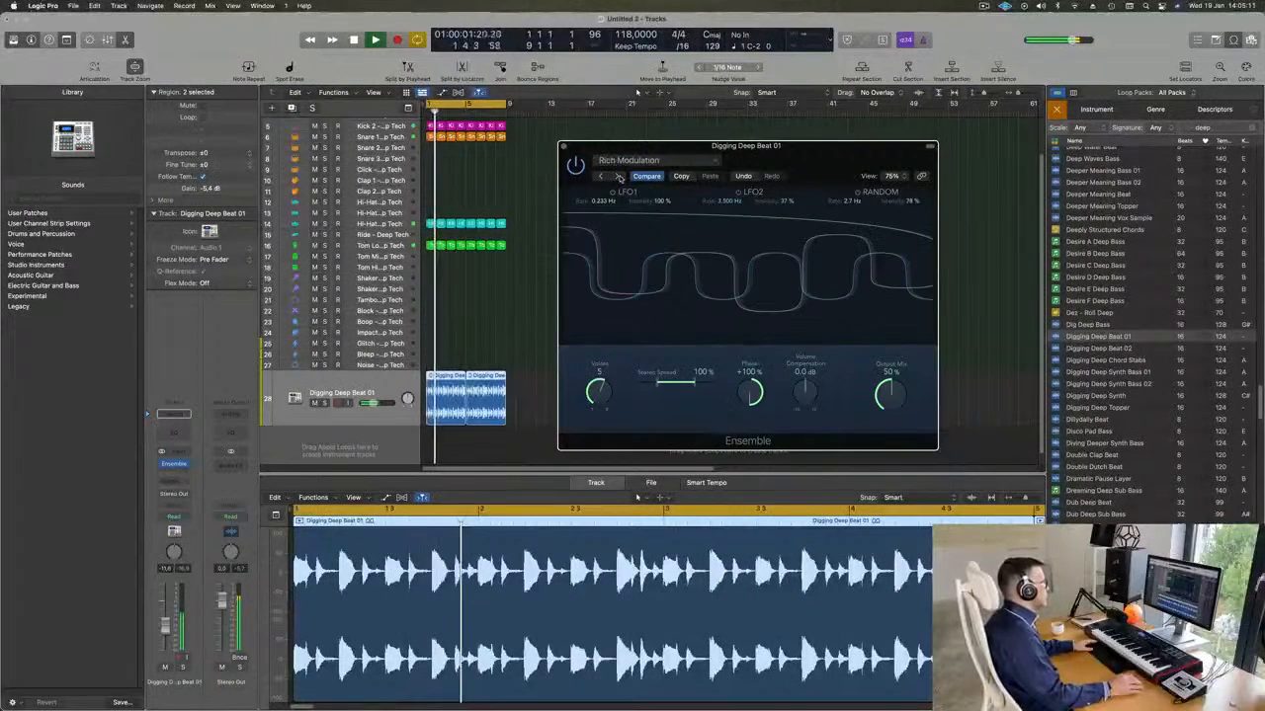
left_click(618, 176)
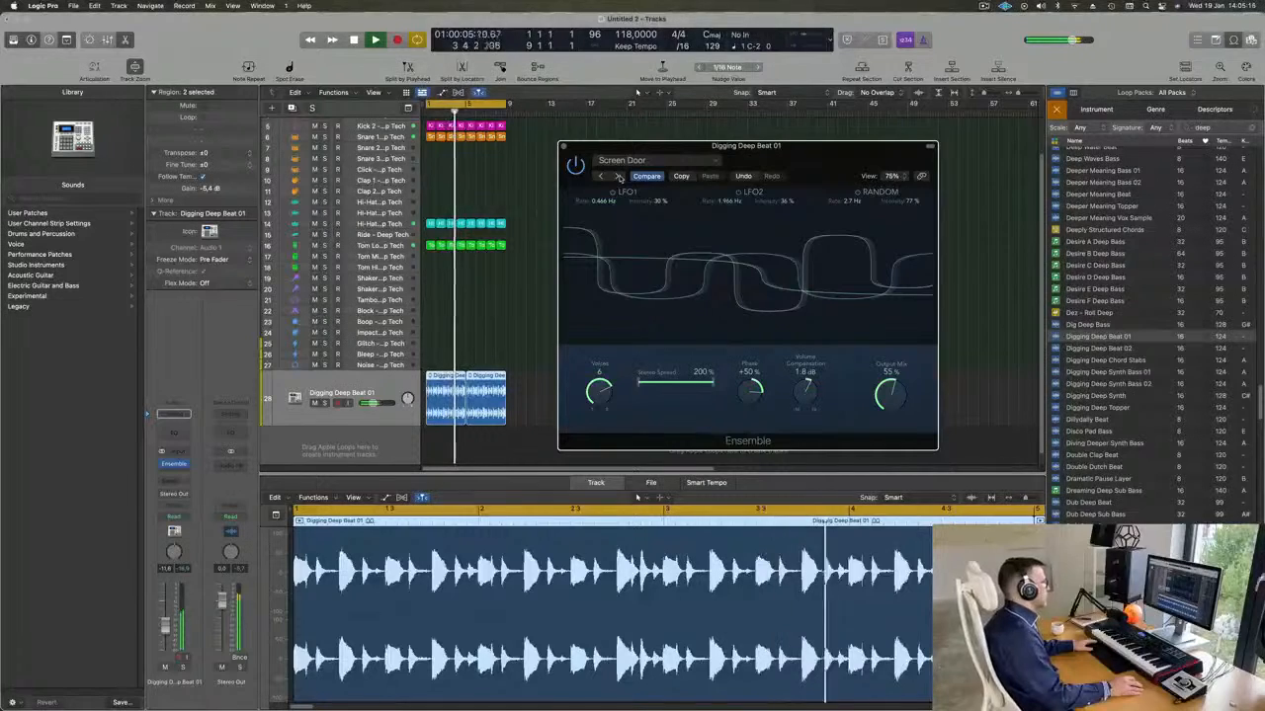
left_click(617, 176)
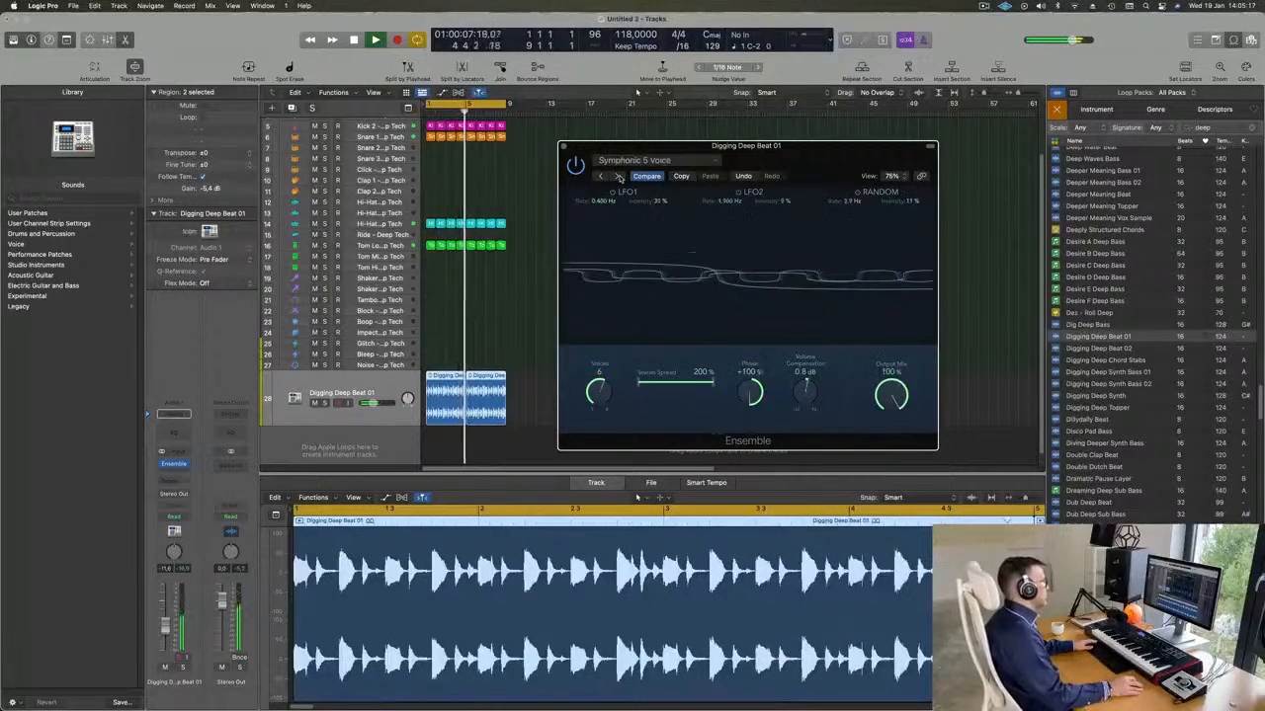
left_click(617, 176)
left_click(618, 176)
left_click(637, 160)
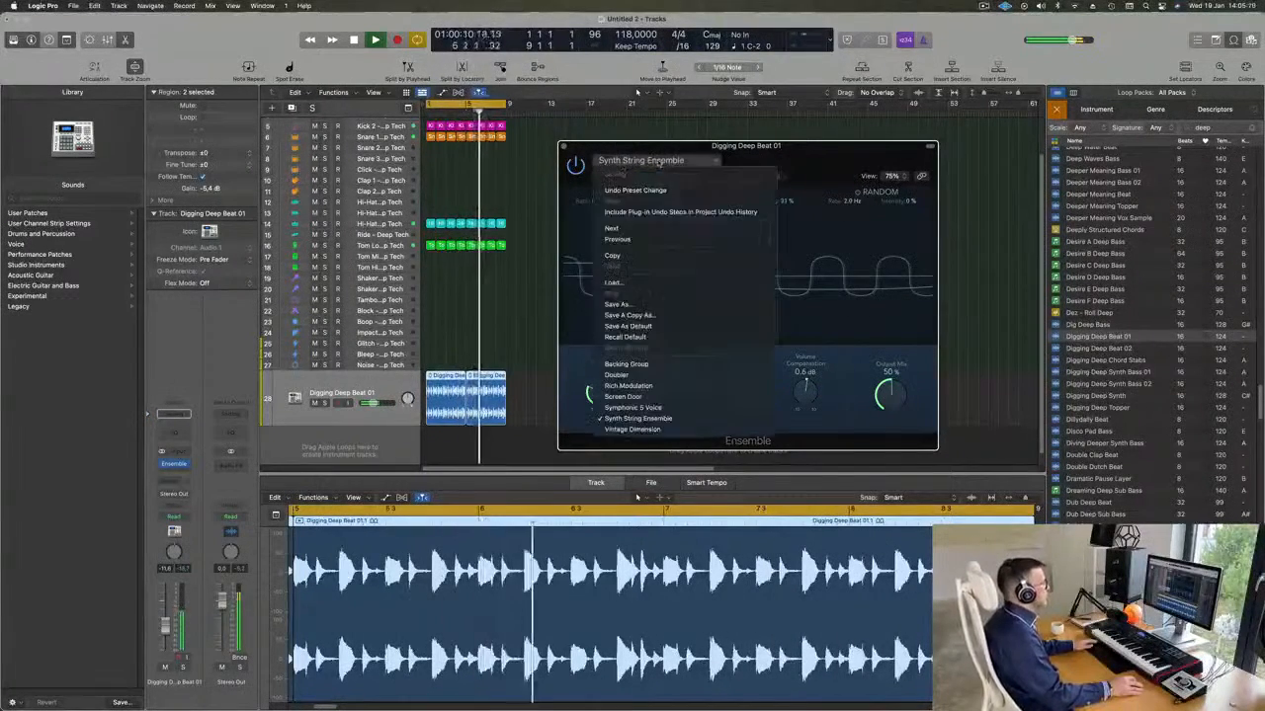
left_click(637, 429)
left_click_drag(801, 153, 726, 161)
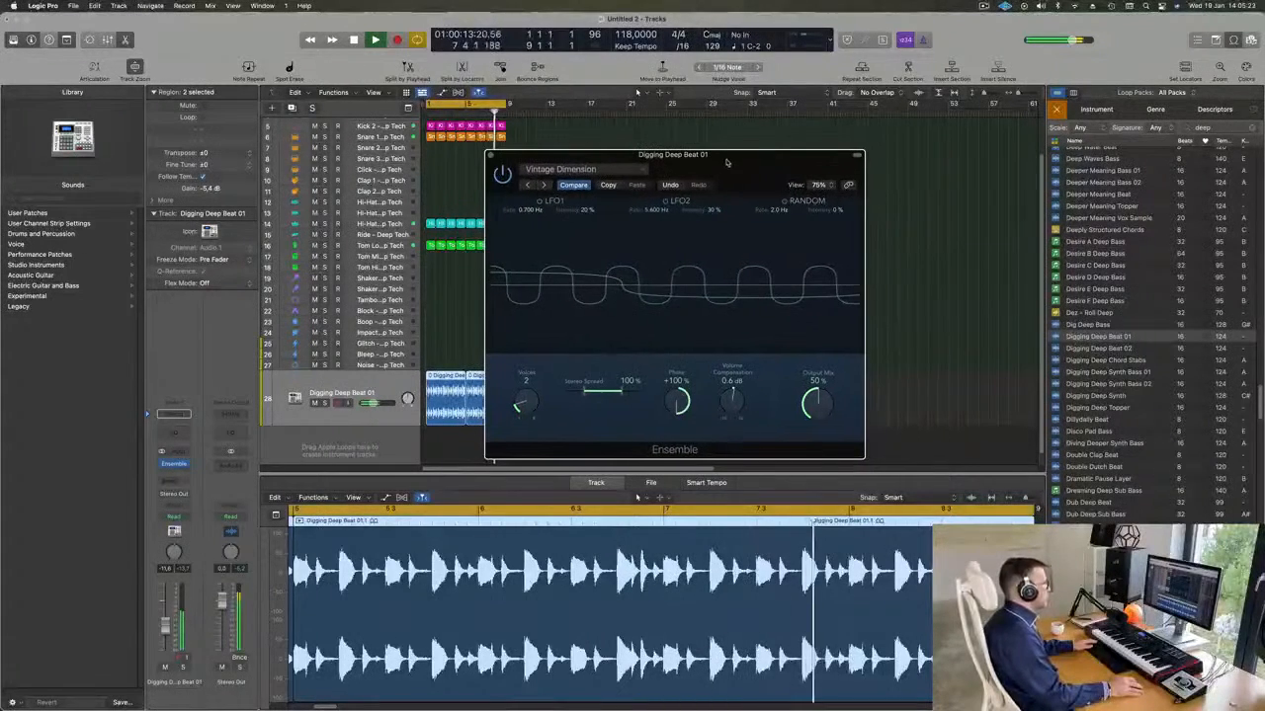
Load the Doubler preset in Ensemble and set its Output Mix to 52 %.
left_click(573, 169)
left_click(542, 384)
left_click_drag(774, 162, 745, 162)
left_click_drag(789, 401, 790, 327)
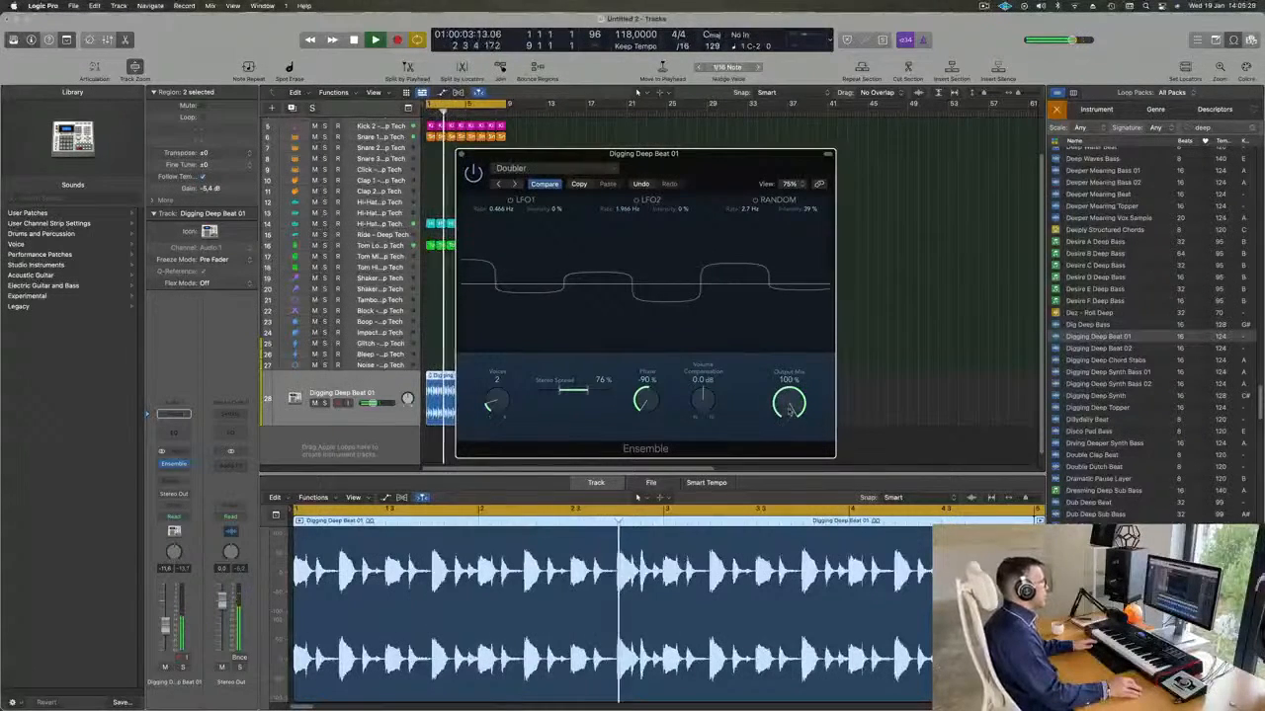
mouse_move(783, 425)
left_mouse_down()
mouse_move(776, 531)
mouse_move(785, 431)
left_mouse_up()
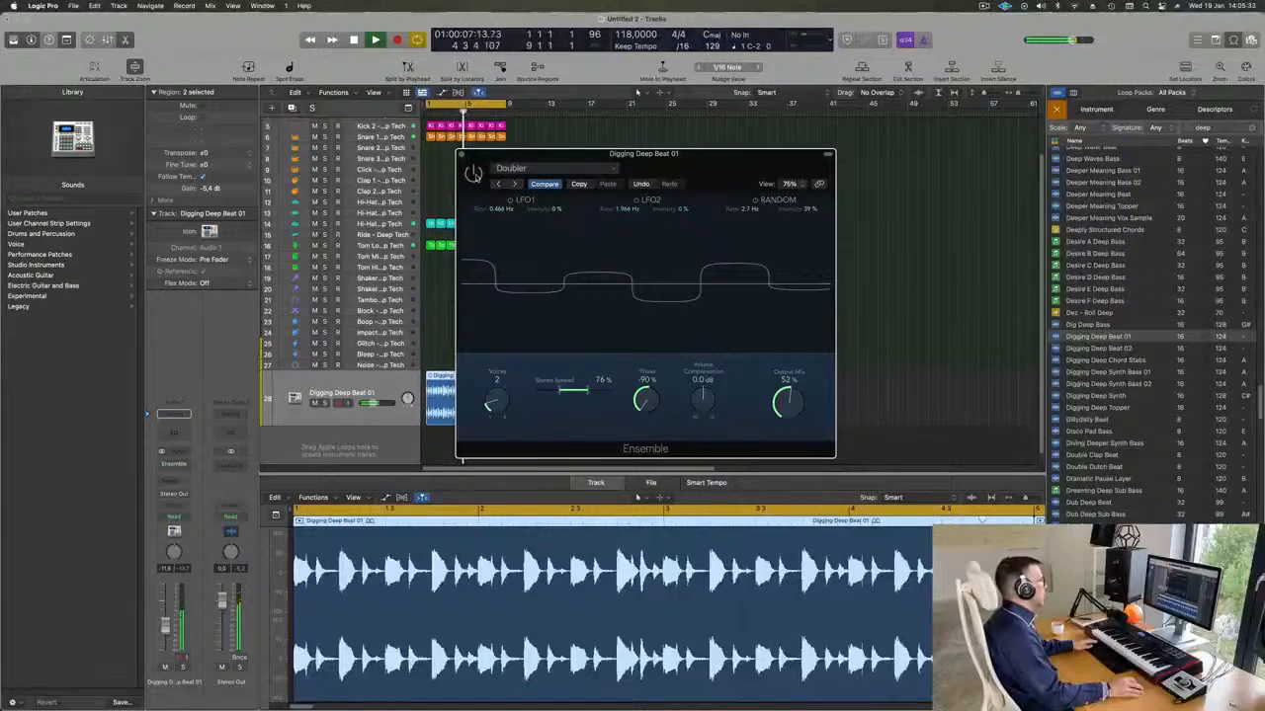
Switch the Ensemble effect back on, set Stereo Spread to 200 % and Output Mix to 53 %, and close the plug-in.
left_click(475, 175)
left_click_drag(690, 156, 659, 154)
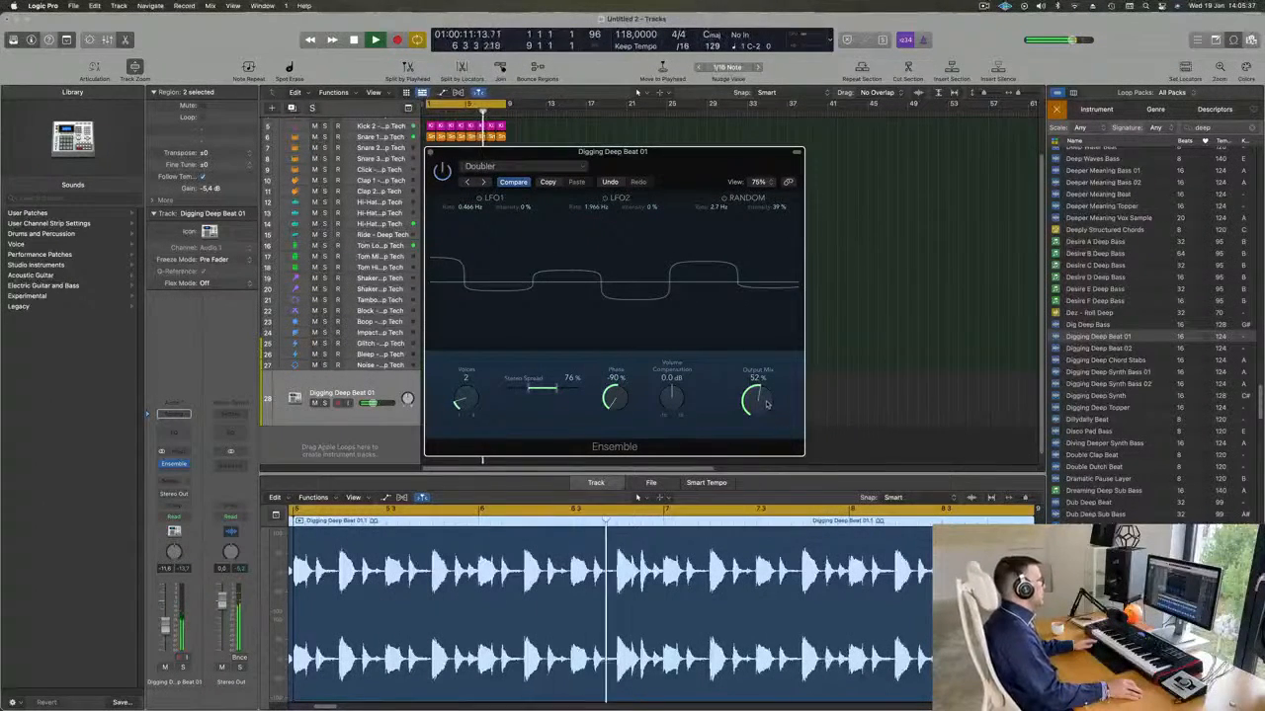
left_click_drag(553, 388, 581, 393)
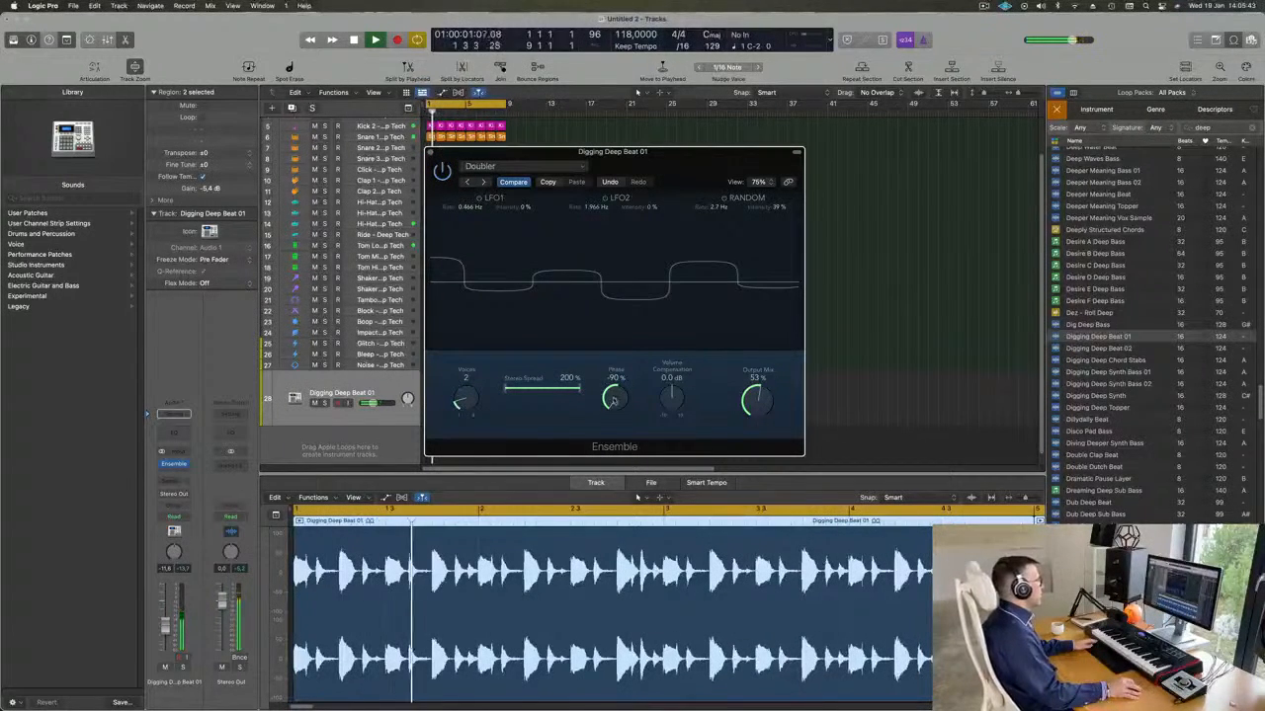
left_click_drag(626, 336, 624, 483)
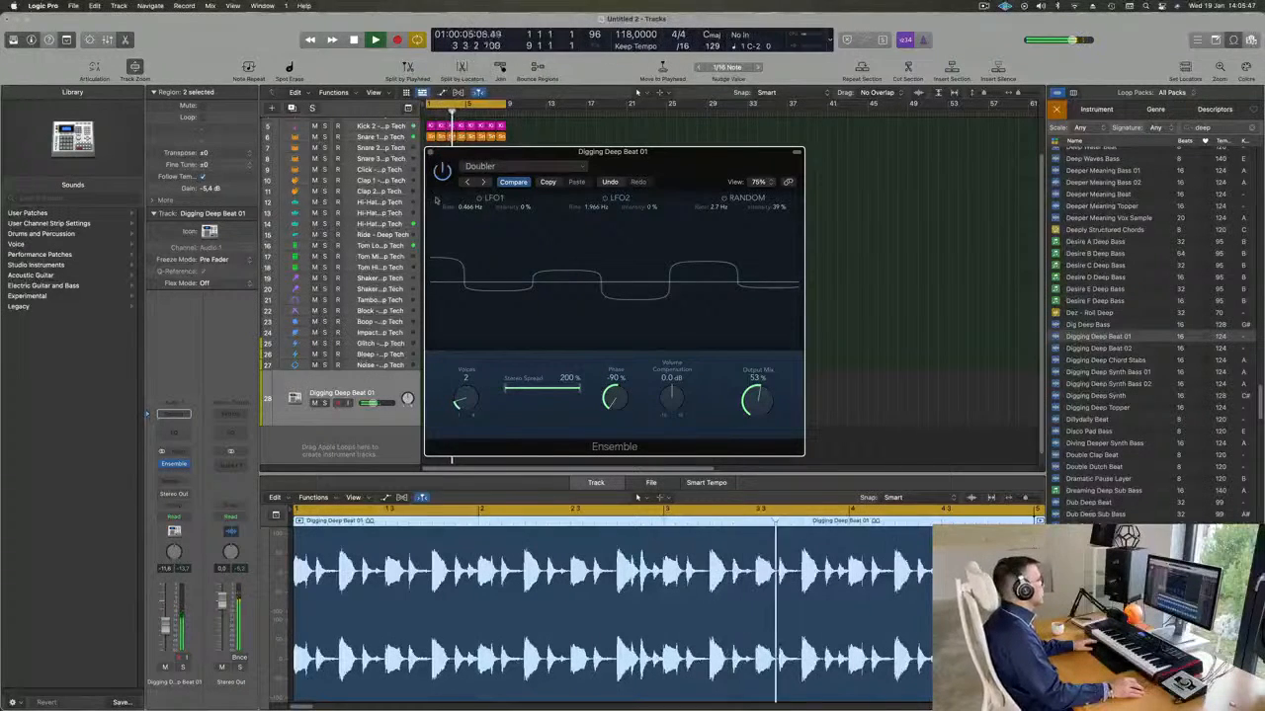
left_click(428, 155)
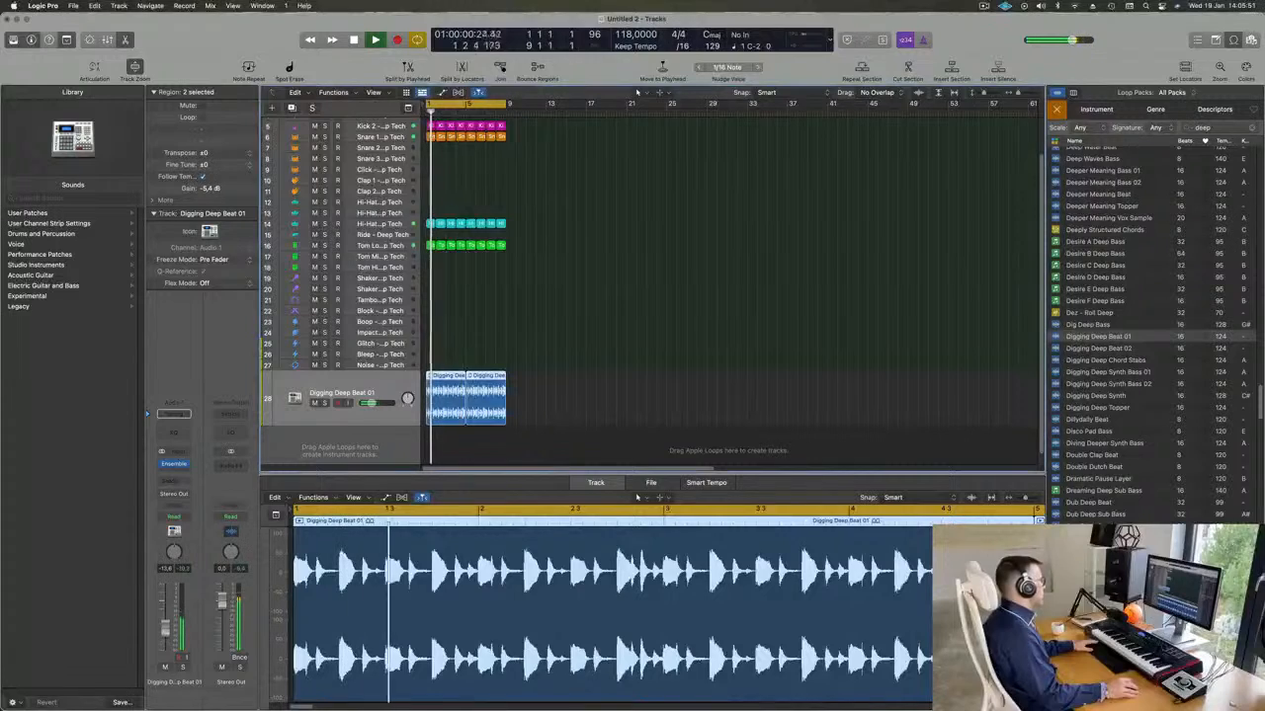
Compare the mix with the Digging Deep Beat 01 track muted and unmuted.
scroll(566, 356, "up", 3)
scroll(566, 356, "down", 3)
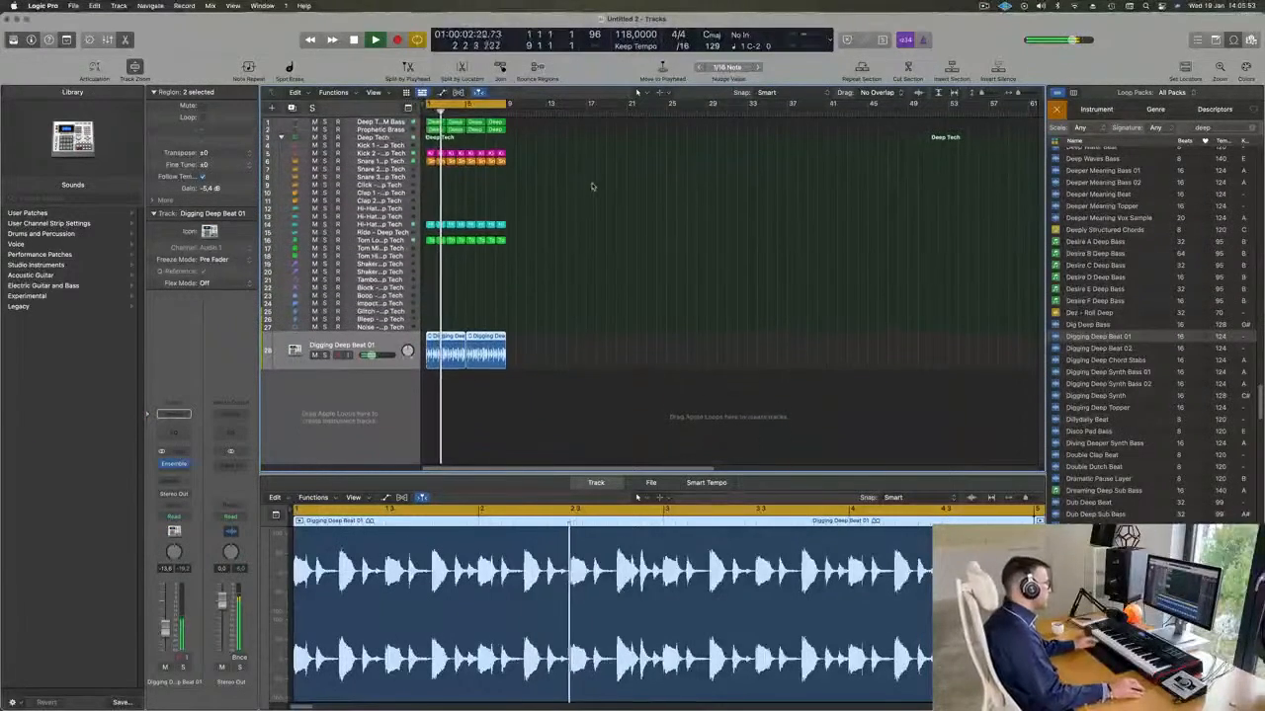
left_click(315, 354)
left_click(314, 354)
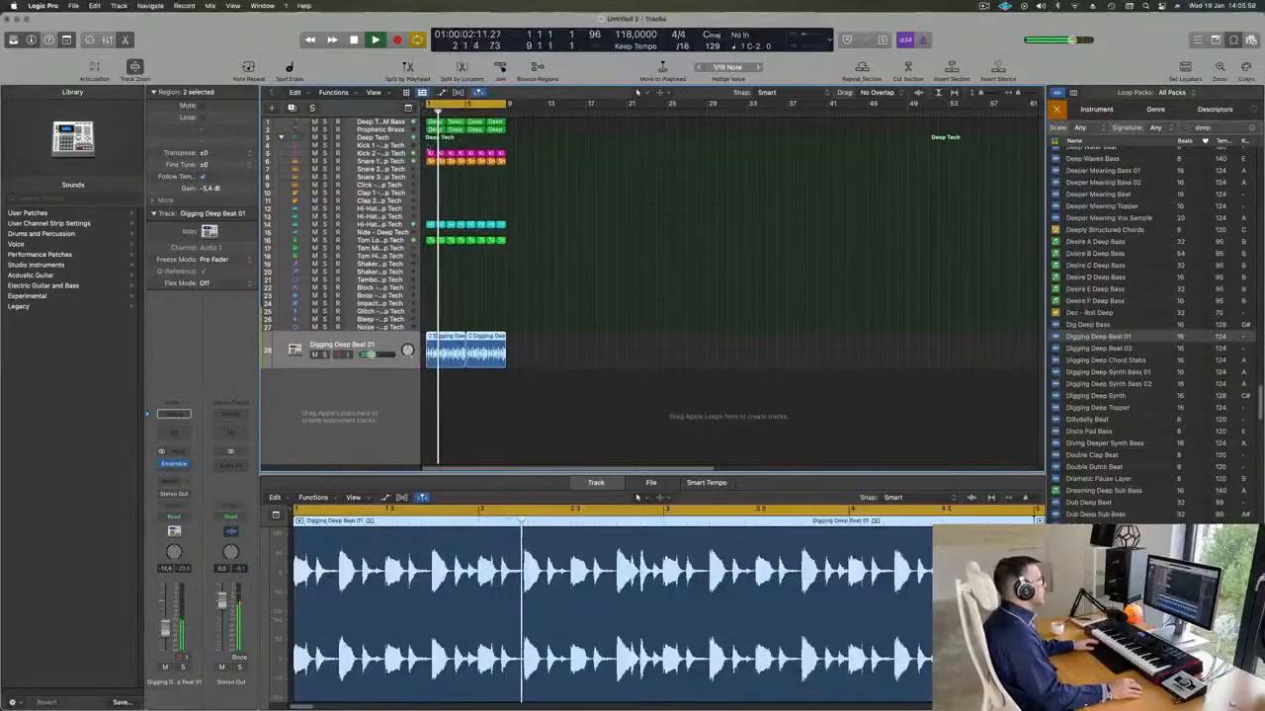
Duplicate the Prophetic Brass track and copy the first Deep Techno FM Bass region onto the duplicate at bar 1.
left_click(396, 130)
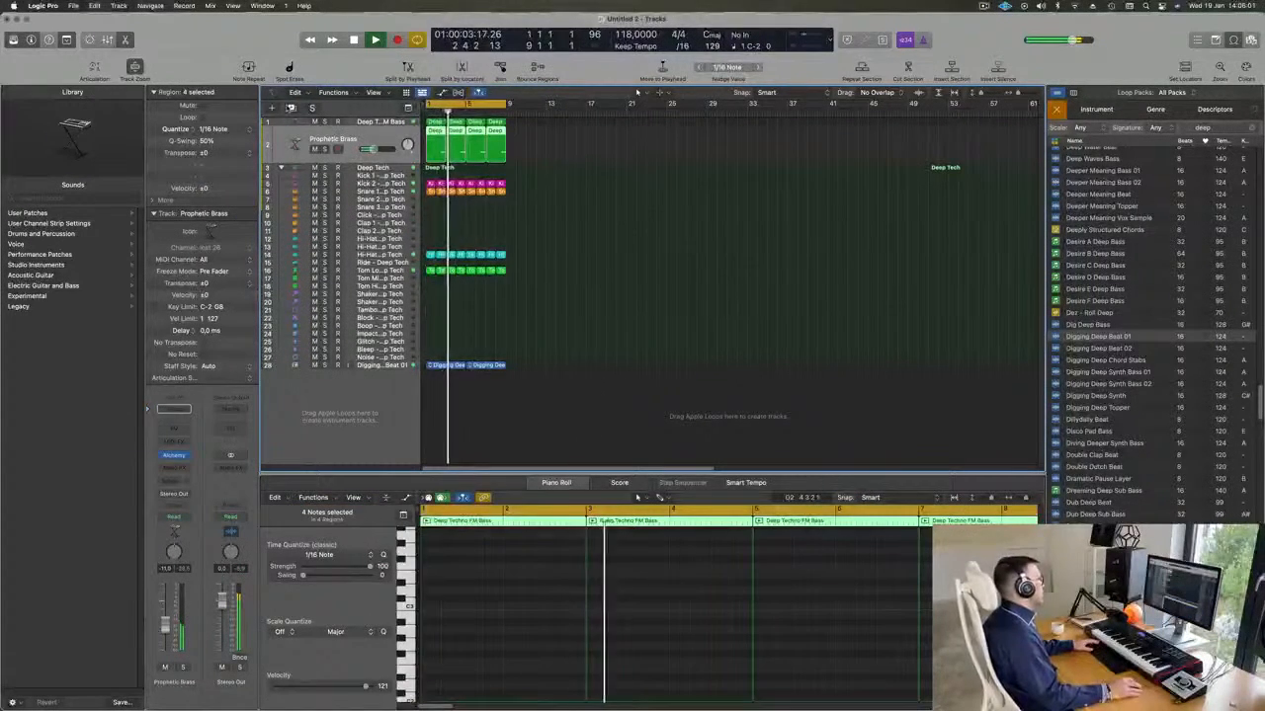
left_click(290, 108)
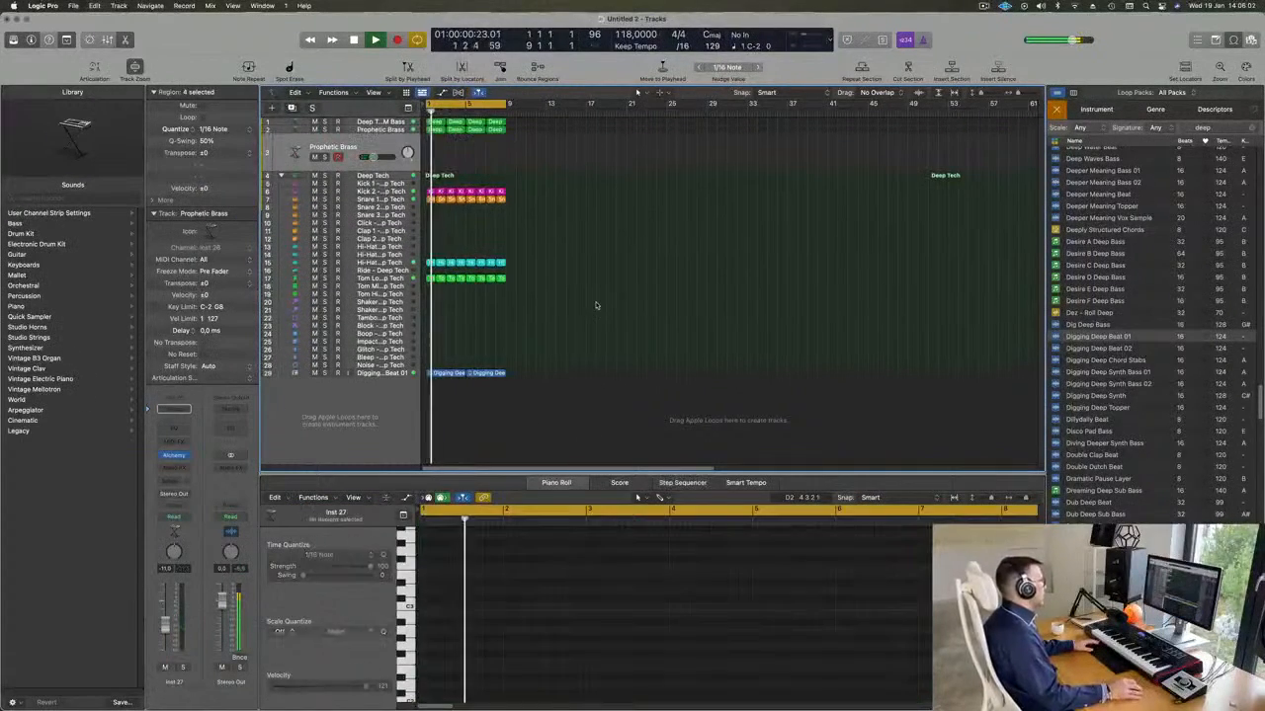
left_click(435, 123)
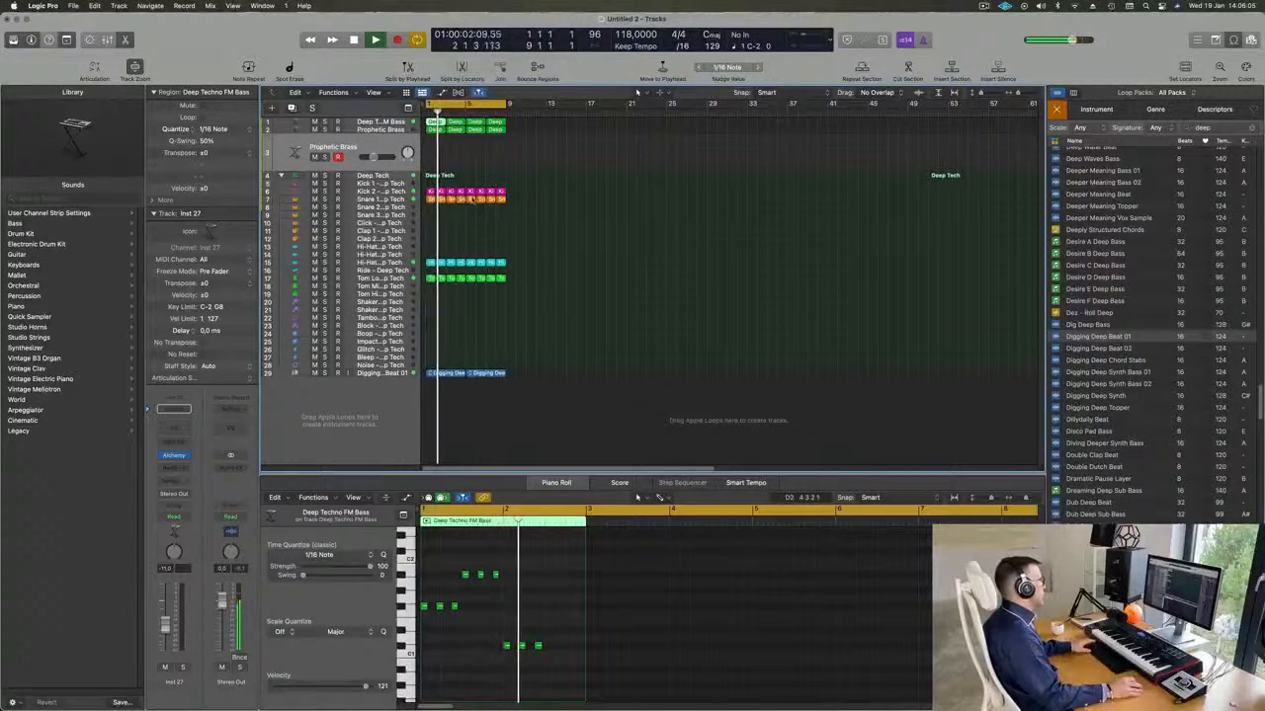
left_click_drag(436, 124, 436, 150)
key("space")
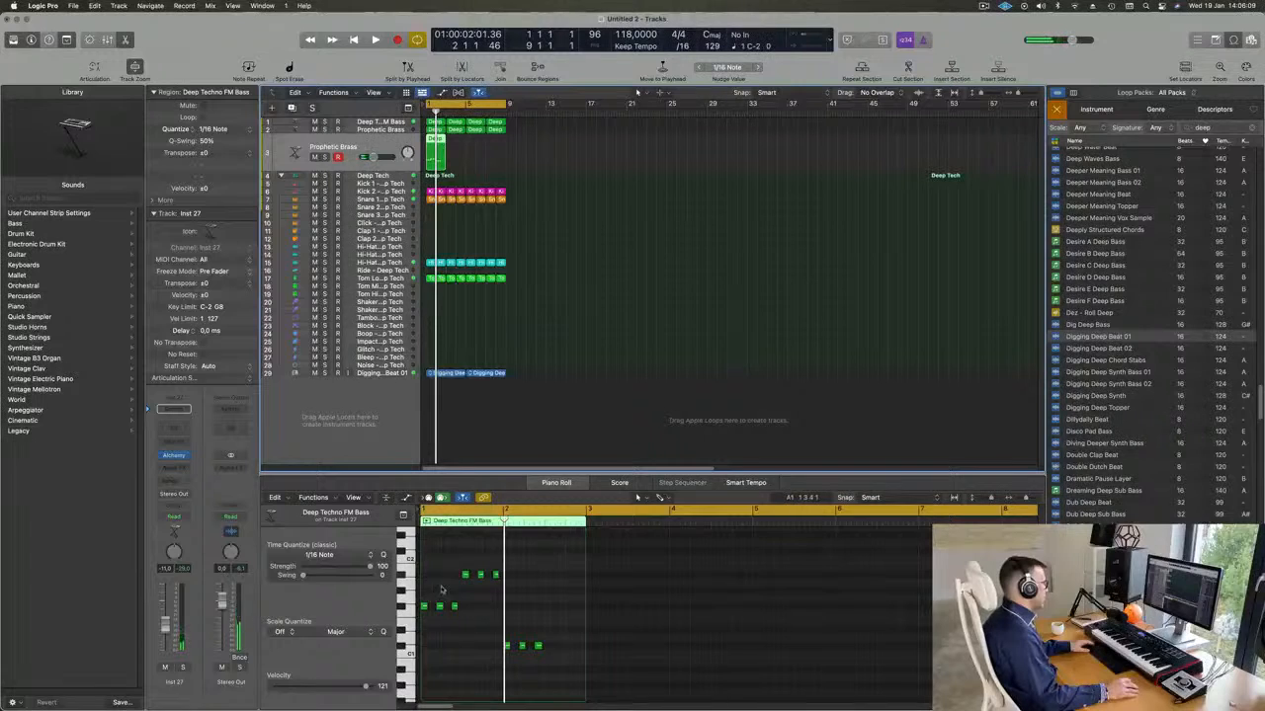
Reduce the copied bass region to a two-note F#1 and A#1 chord starting together at bar 1, deleting the other notes.
left_click_drag(435, 585, 474, 638)
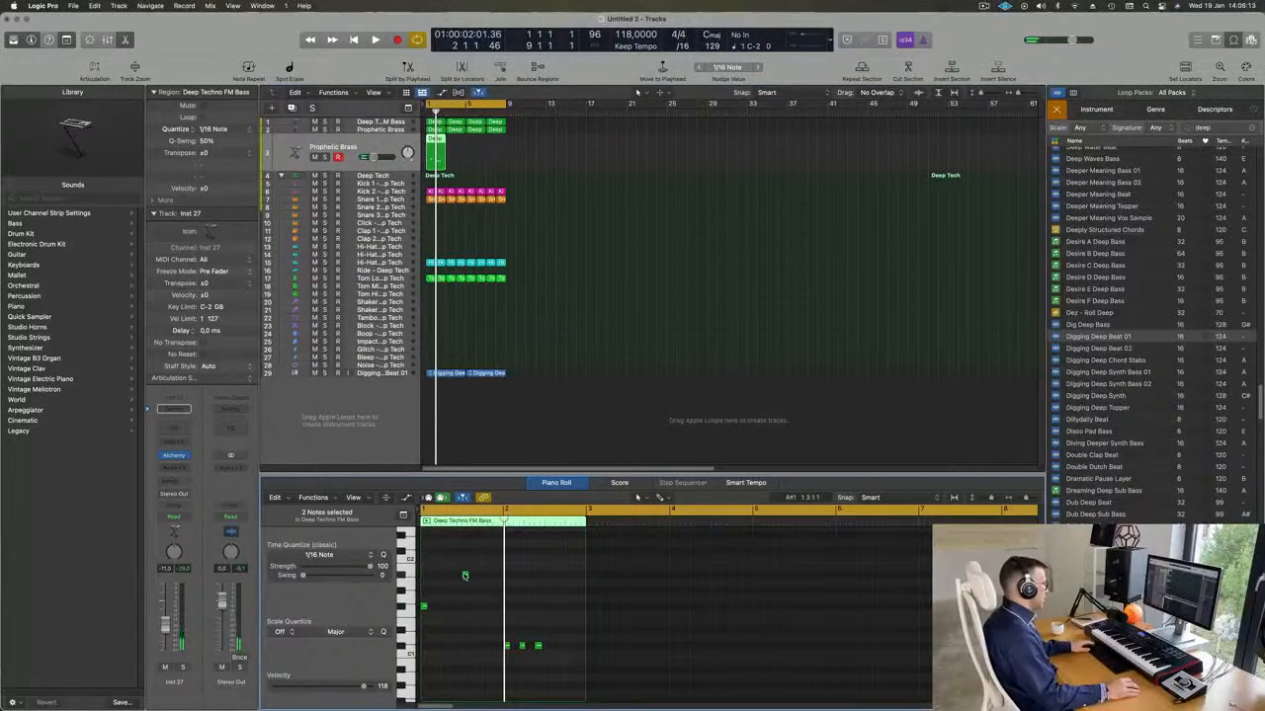
left_click_drag(465, 575, 425, 577)
left_click_drag(484, 634, 623, 667)
left_click_drag(455, 544, 421, 660)
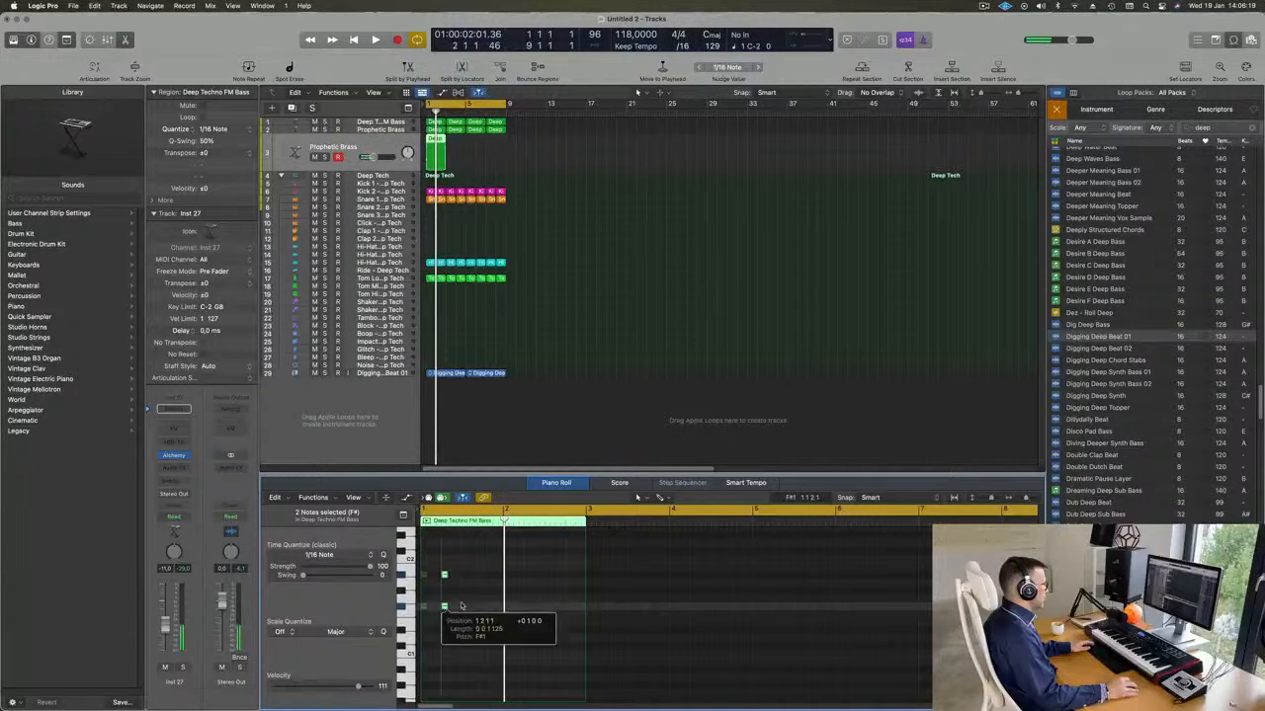
Lengthen both chord notes to two bars so they fill the region, and play back the loop.
scroll(465, 583, "up", 10)
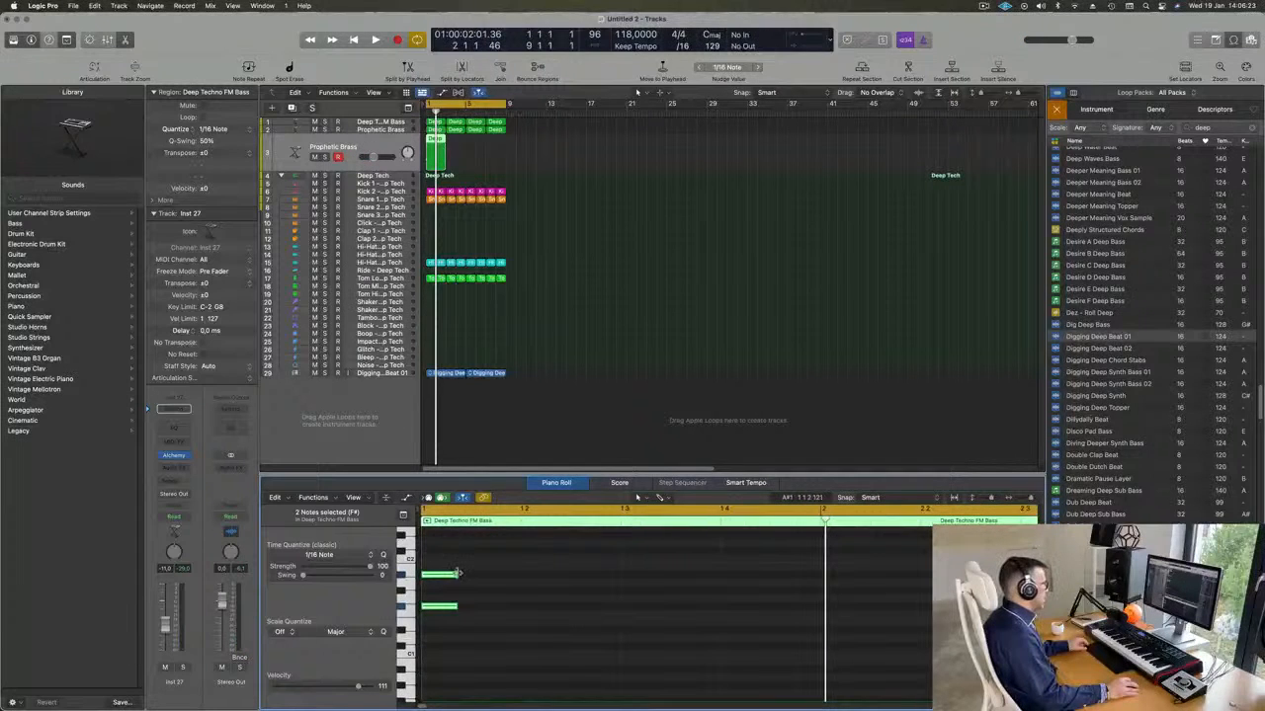
left_click_drag(455, 573, 870, 573)
scroll(615, 573, "down", 5)
left_click_drag(574, 573, 694, 579)
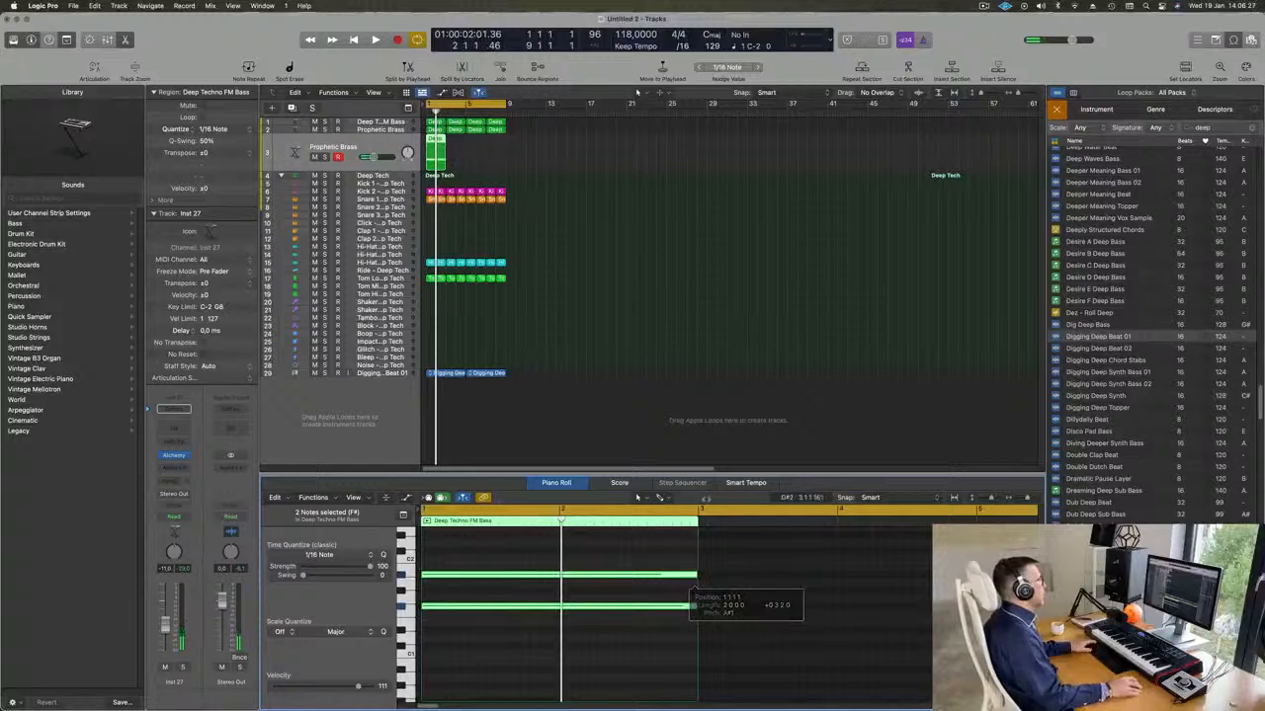
key("space")
key("space")
key("space")
key("space")
left_click(373, 145)
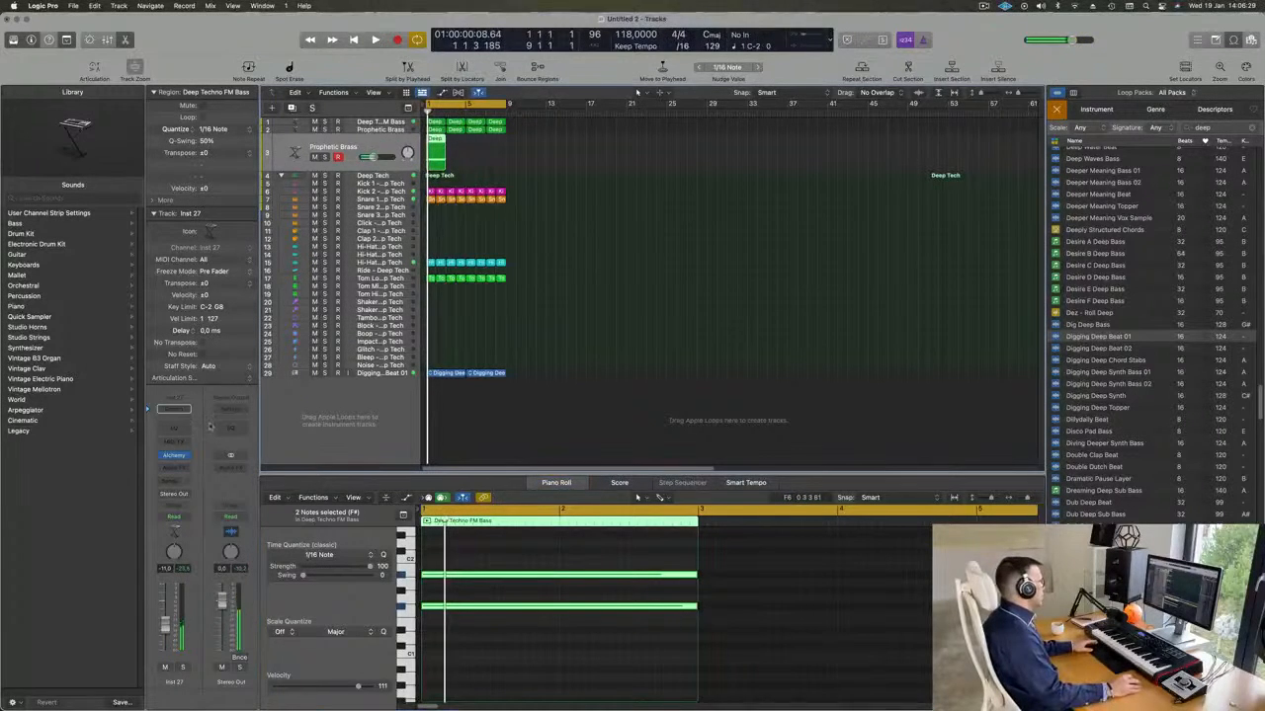
Load the Slow Attack Piano preset from the Pads category into the duplicated track's Alchemy instrument.
left_click(173, 456)
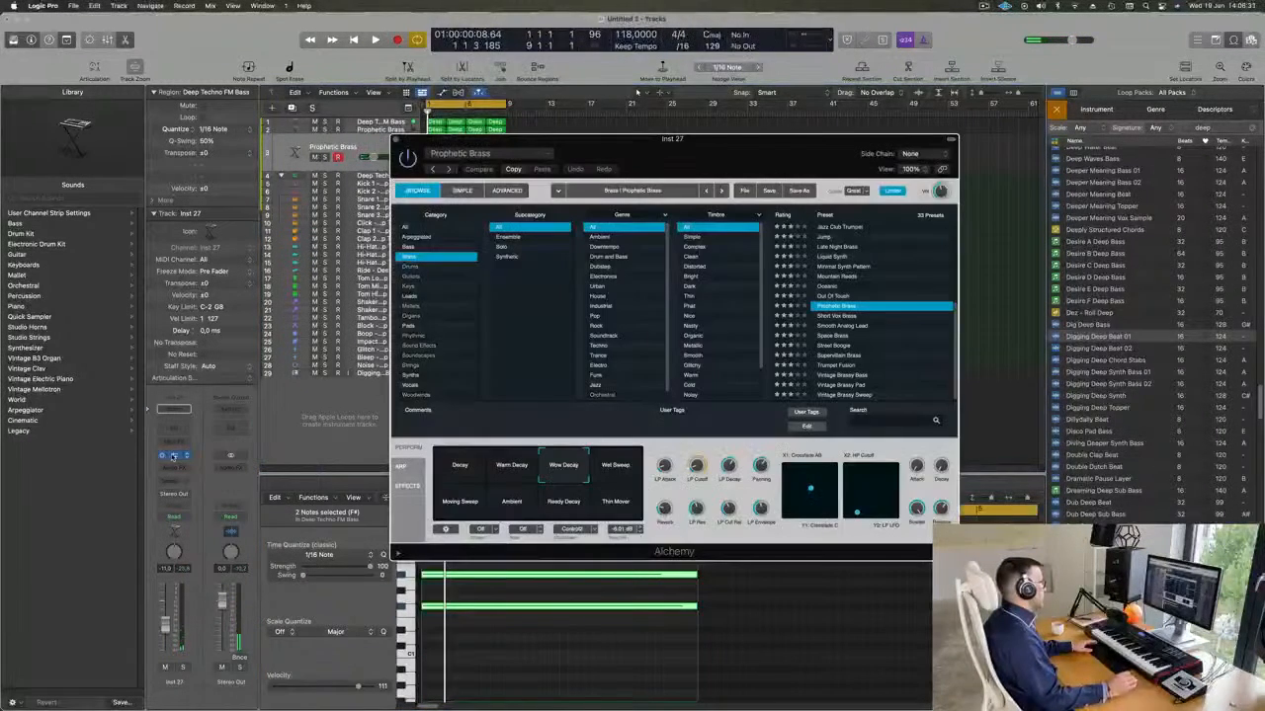
left_click_drag(682, 139, 781, 137)
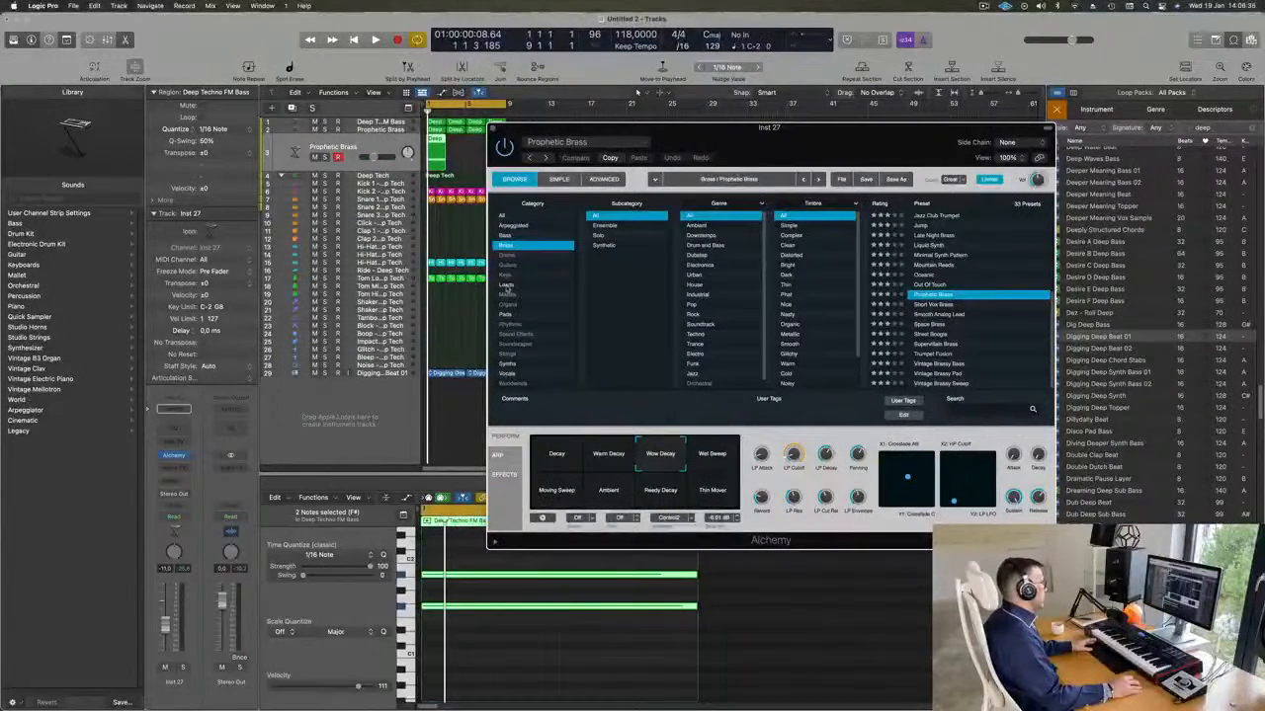
left_click(506, 286)
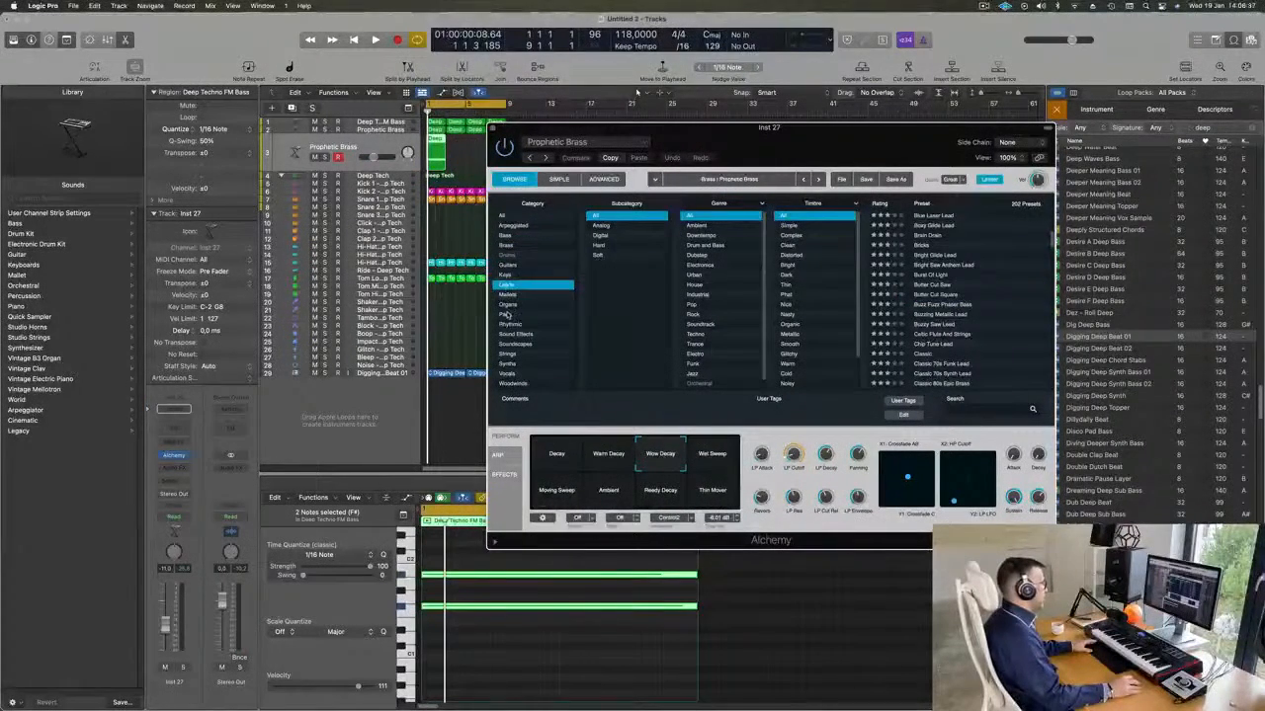
left_click(506, 314)
scroll(993, 291, "down", 5)
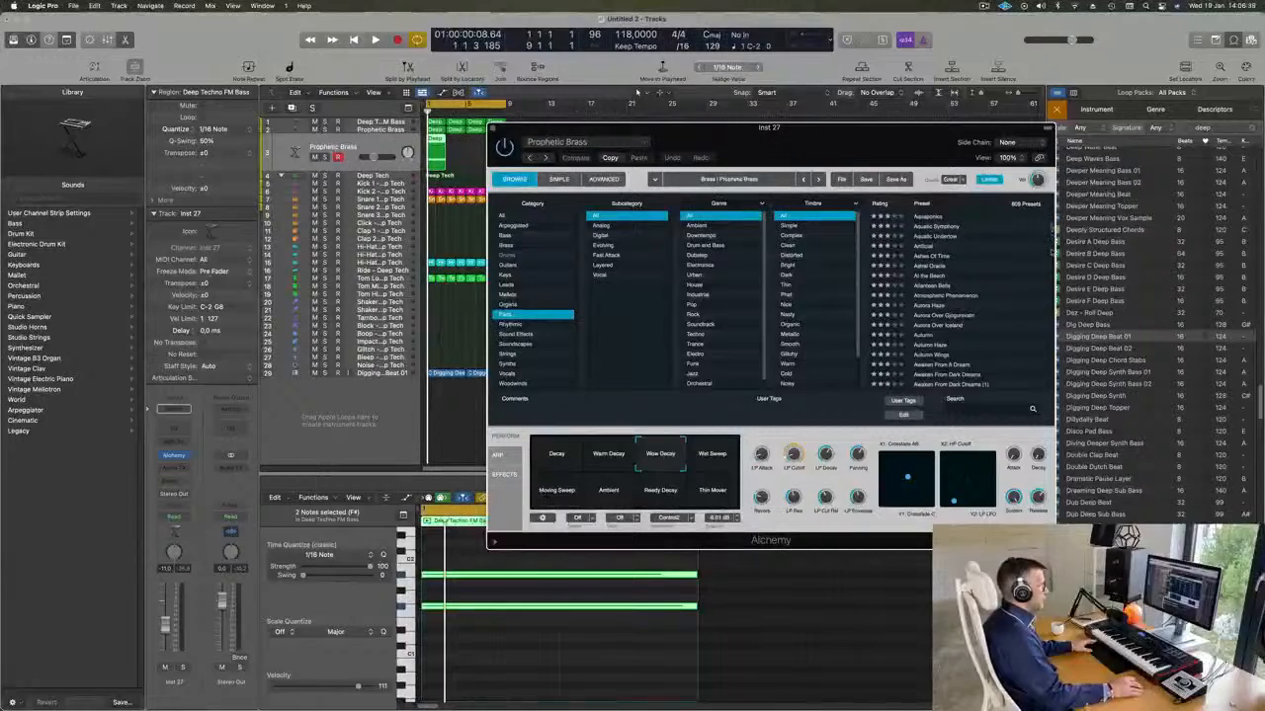
left_click_drag(1051, 230, 1052, 339)
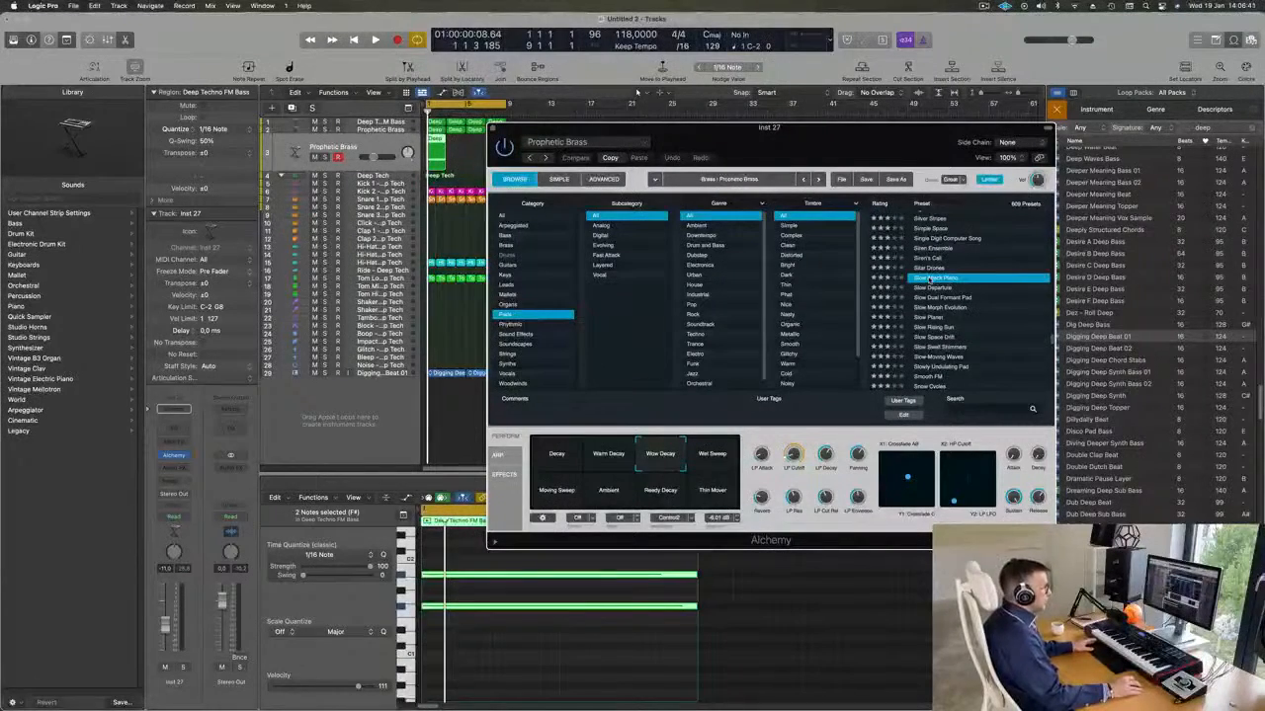
left_click_drag(842, 151, 946, 121)
Repeat the two-bar chord region until it fills the eight-bar cycle, and start playback.
left_click_drag(474, 155, 428, 159)
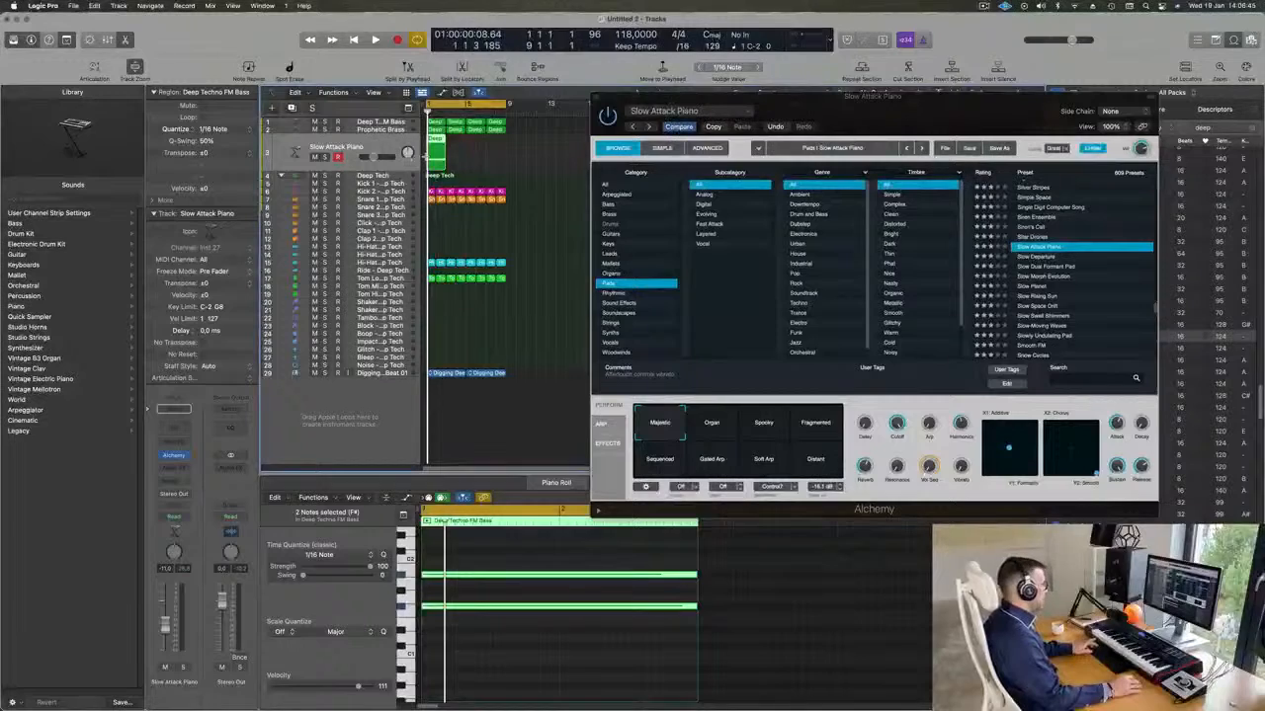
key("super+r")
key("super+r")
mouse_move(1019, 100)
left_mouse_down()
mouse_move(966, 96)
mouse_move(1017, 79)
left_mouse_up()
key("space")
key("space")
key("space")
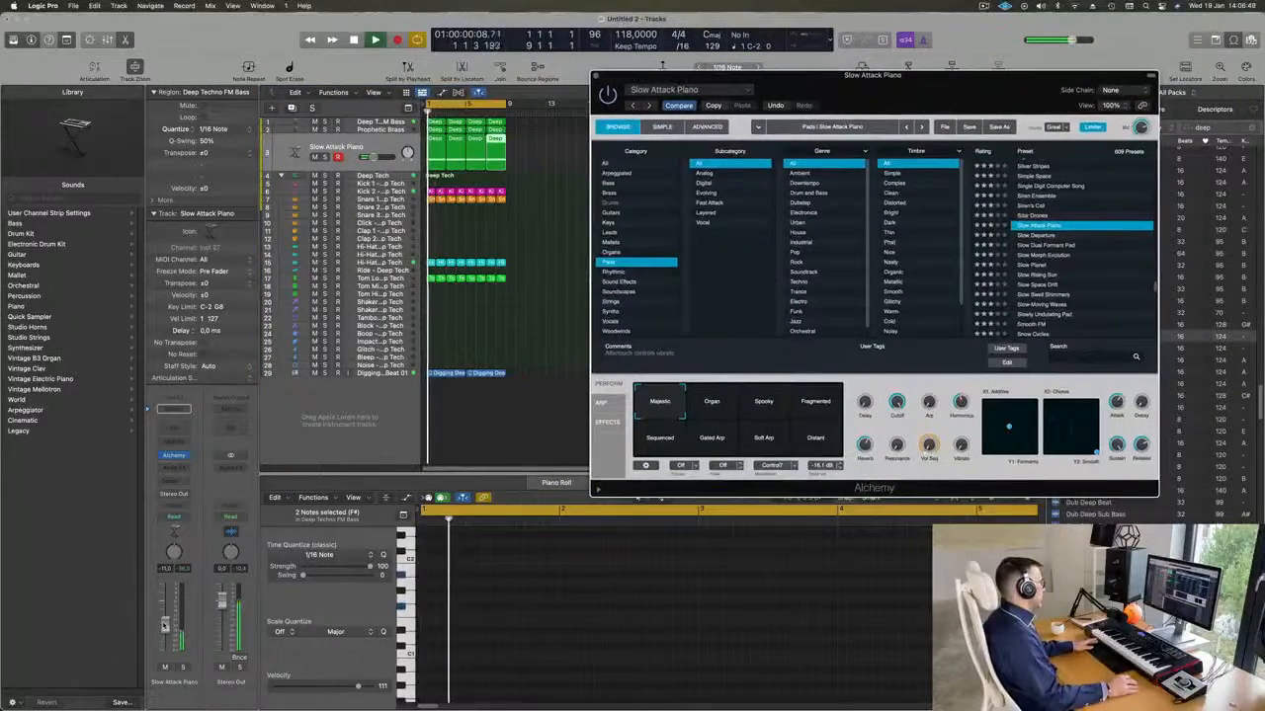
Transpose all notes in the four chord regions up two octaves and listen to the result.
left_click(532, 168)
left_click_drag(533, 168, 436, 148)
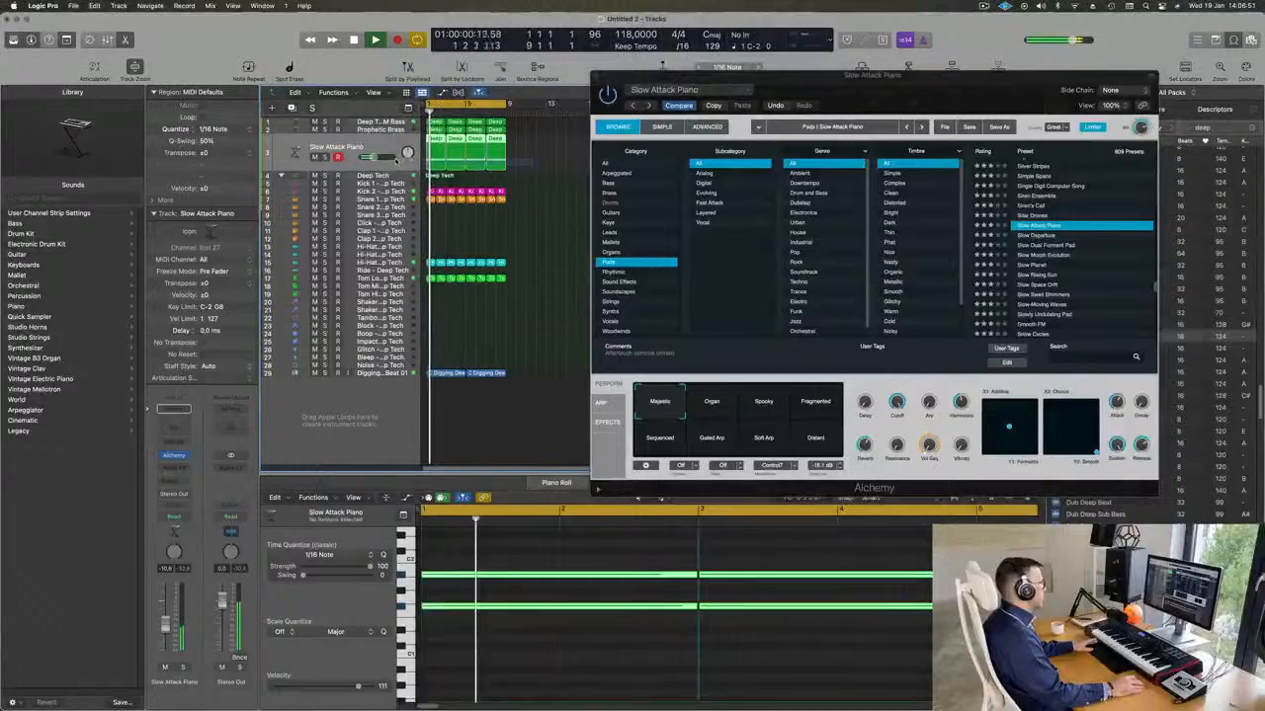
key("space")
left_click(543, 664)
key("super+a")
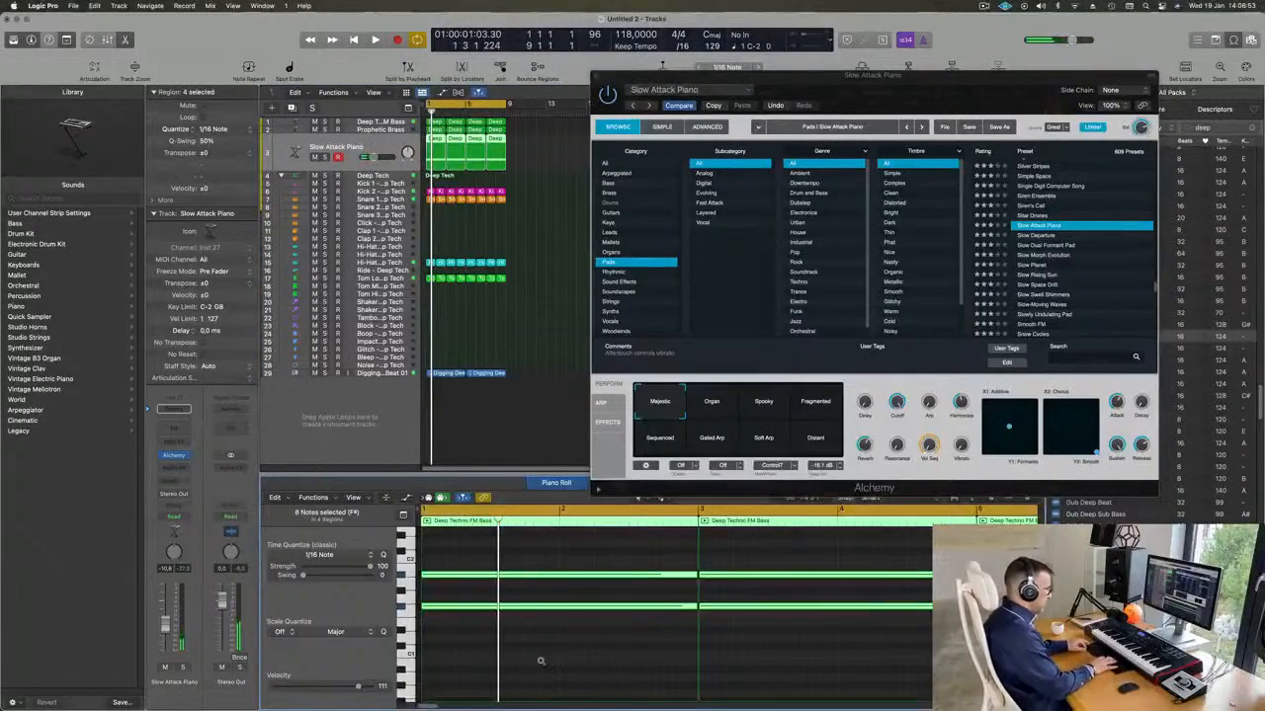
key("BackSpace")
key("space")
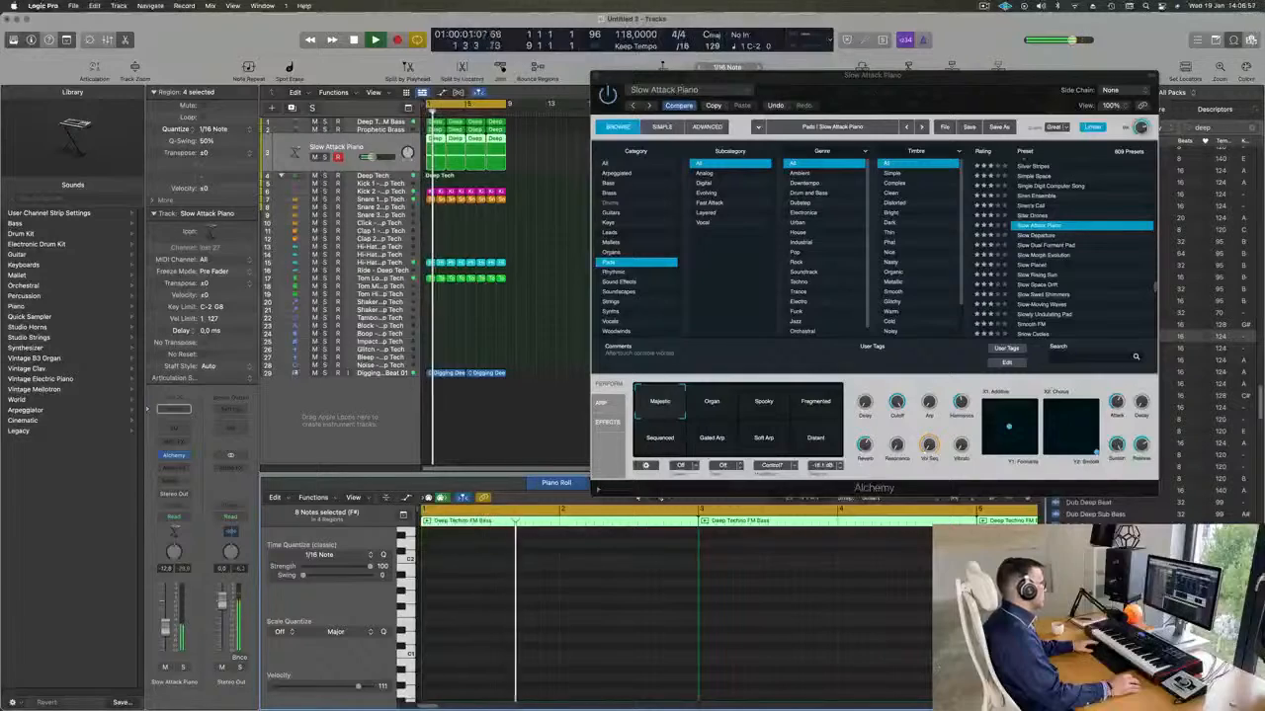
Audition the Slow Morph Evolution, Slow Swell Shimmers and Smooth FM pad presets on the chord track.
left_click_drag(981, 112, 992, 94)
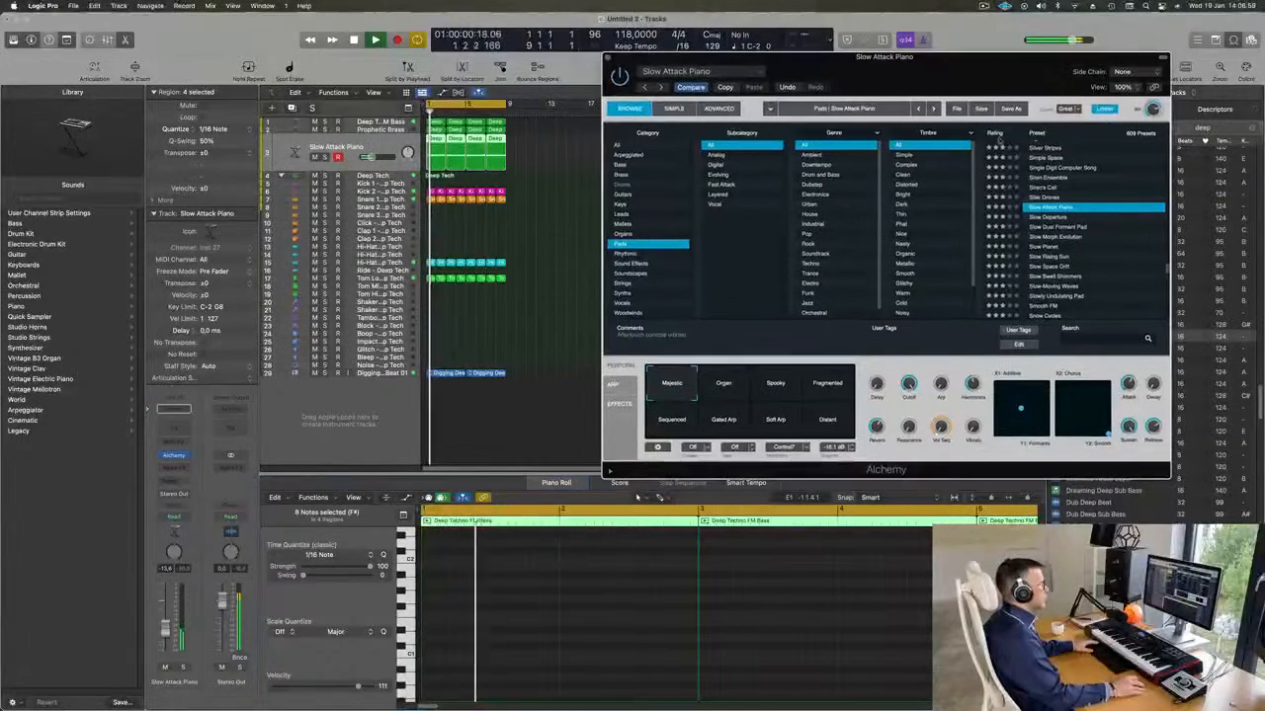
left_click(1054, 237)
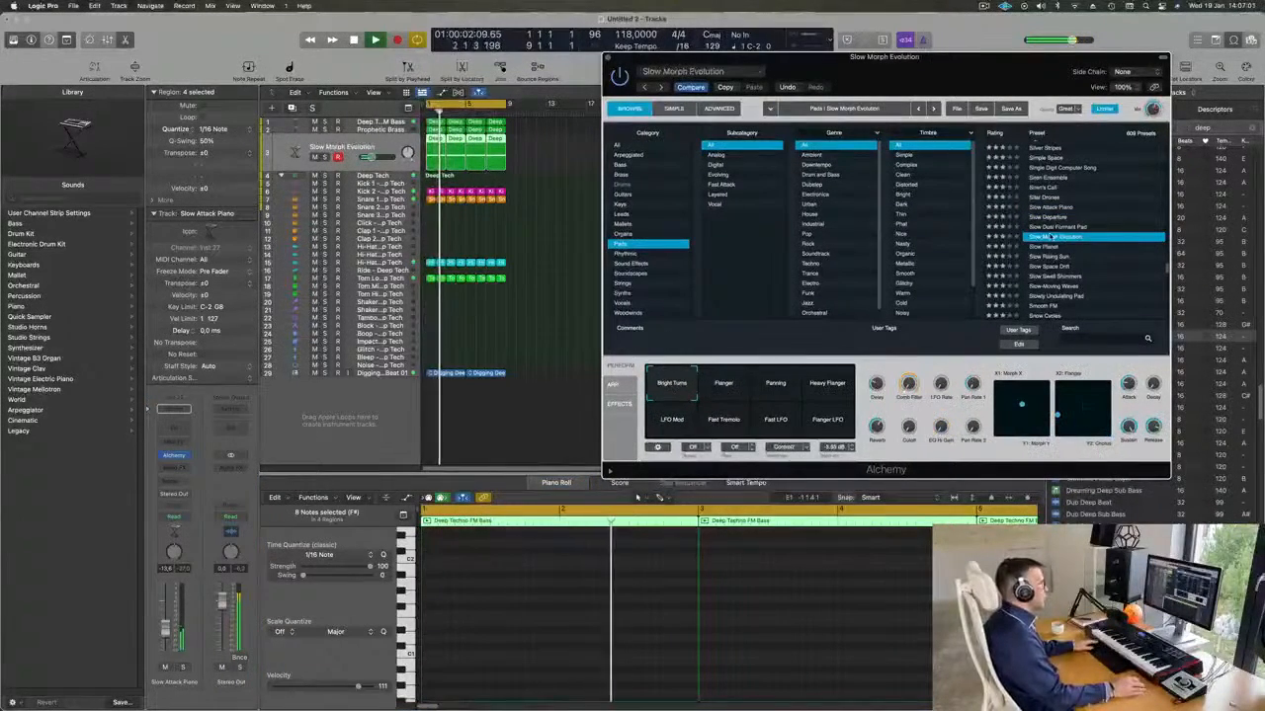
left_click_drag(828, 83, 775, 97)
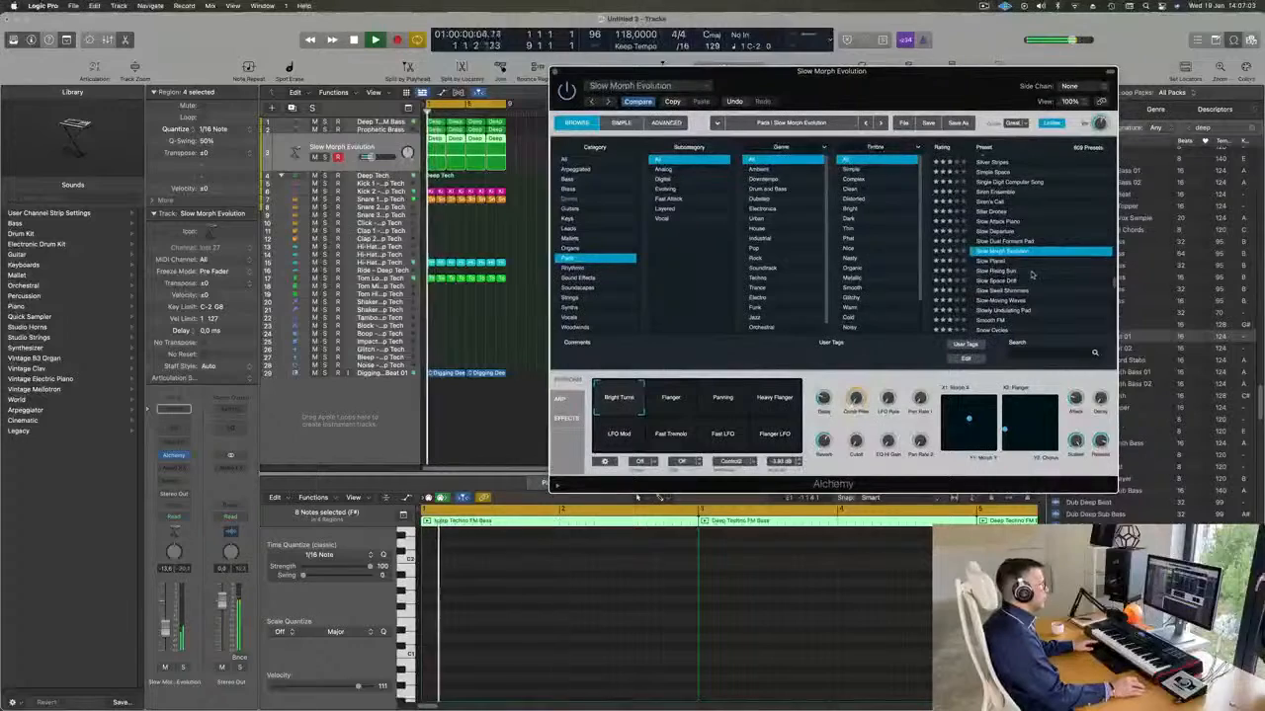
scroll(1033, 275, "down", 1)
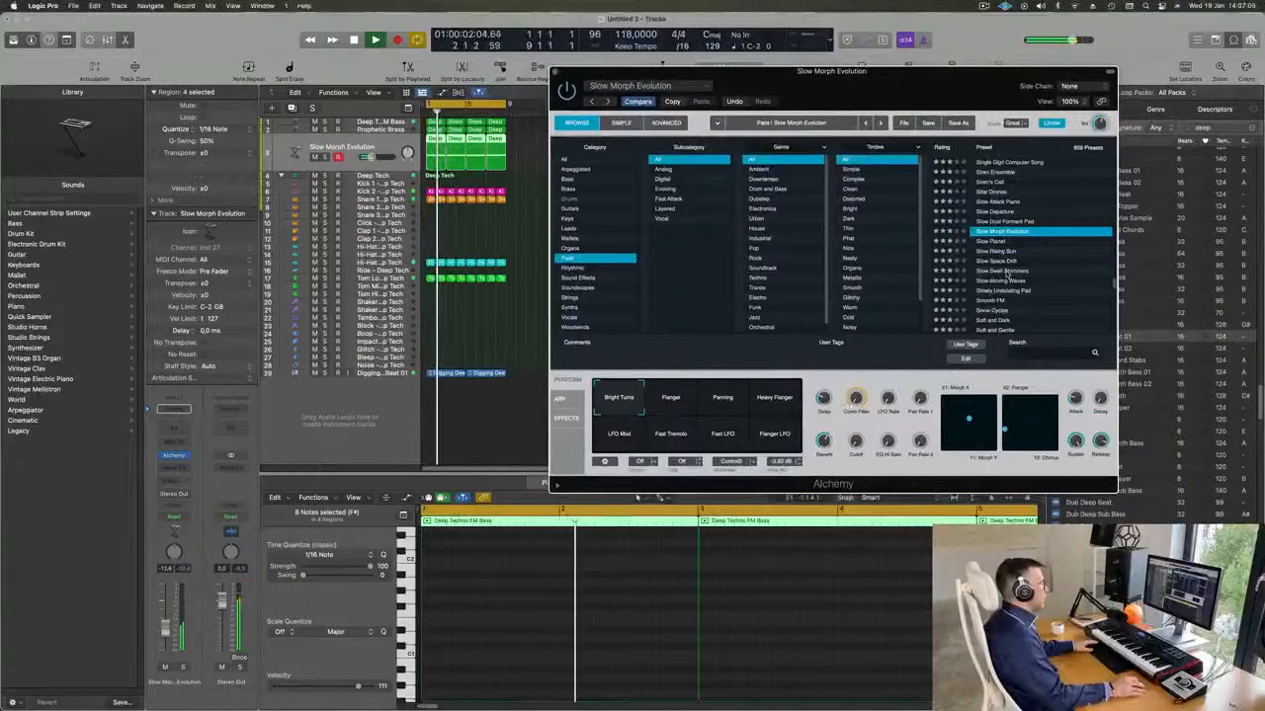
left_click(1007, 271)
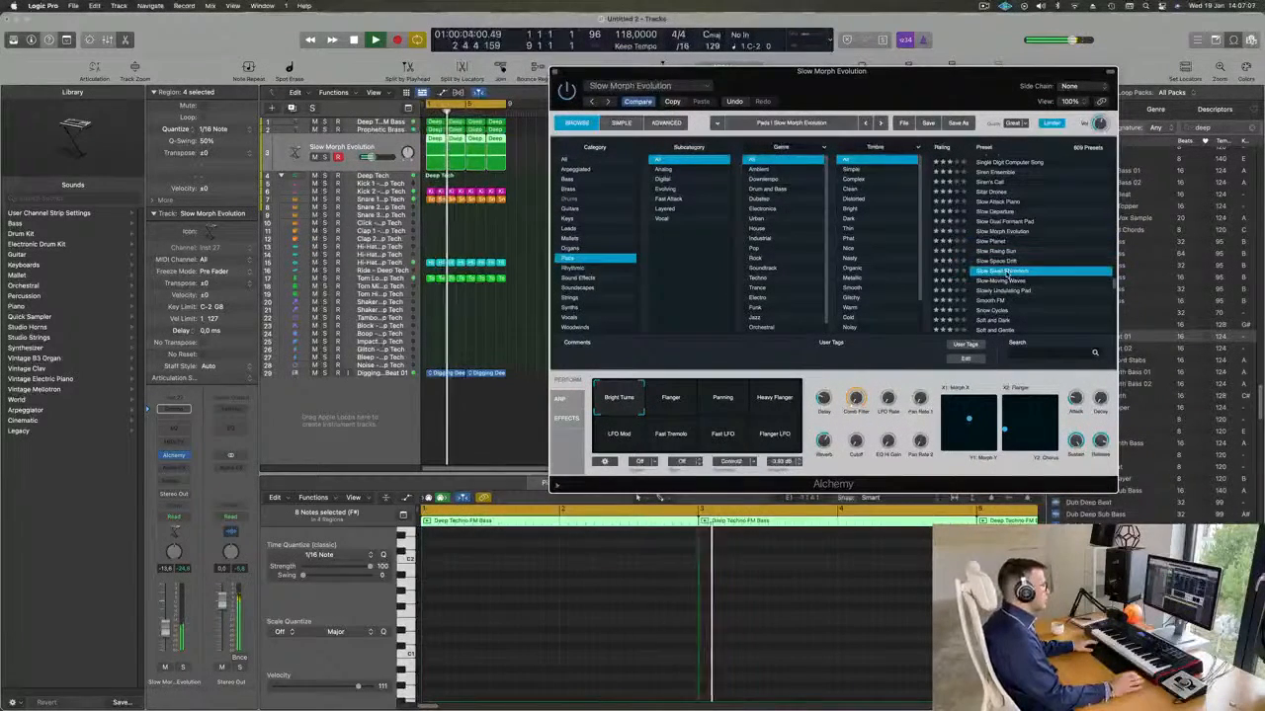
scroll(1032, 265, "down", 3)
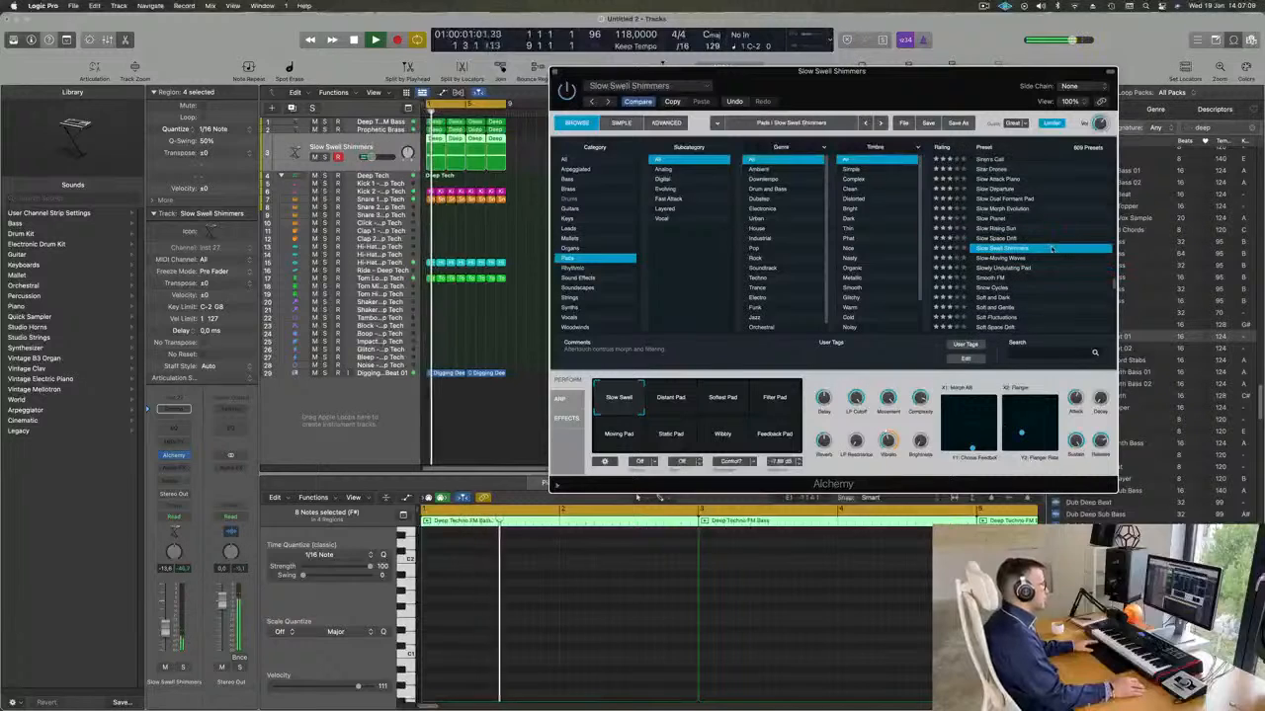
left_click(986, 256)
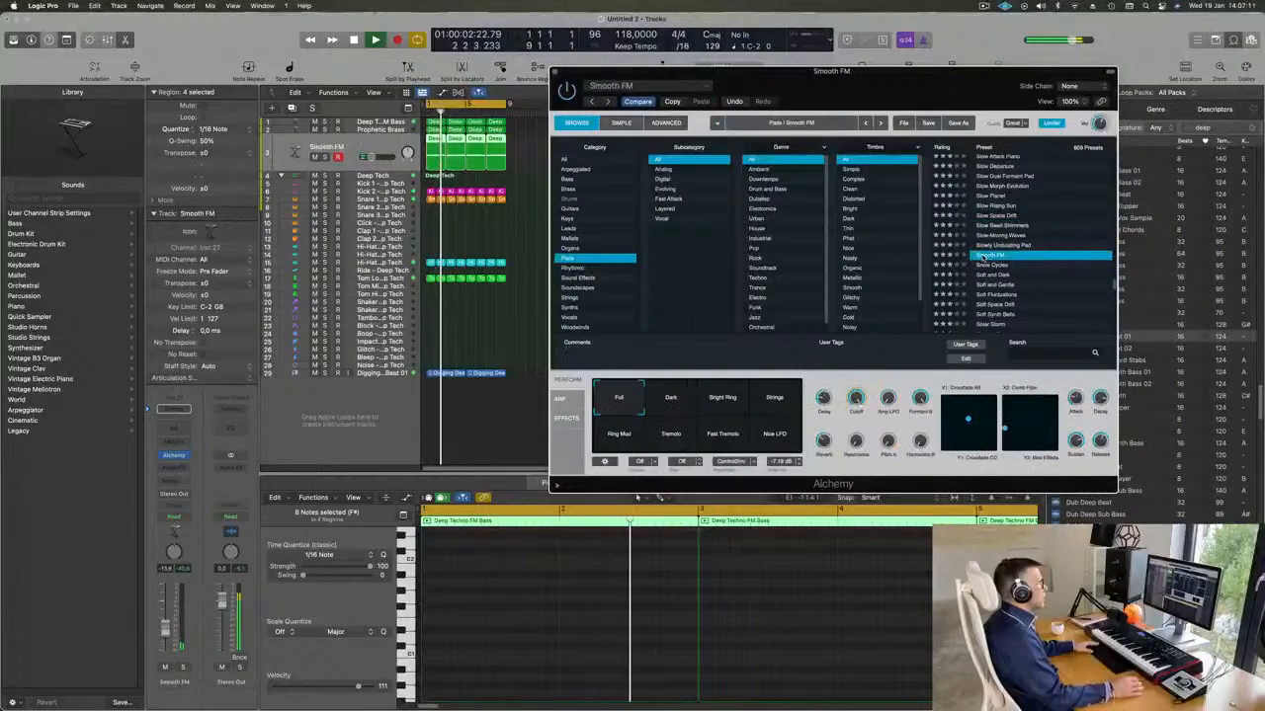
Load the Songhellir-Granular Choir preset on the chord track and play it with the loop.
left_click_drag(922, 83, 948, 76)
scroll(1033, 286, "down", 3)
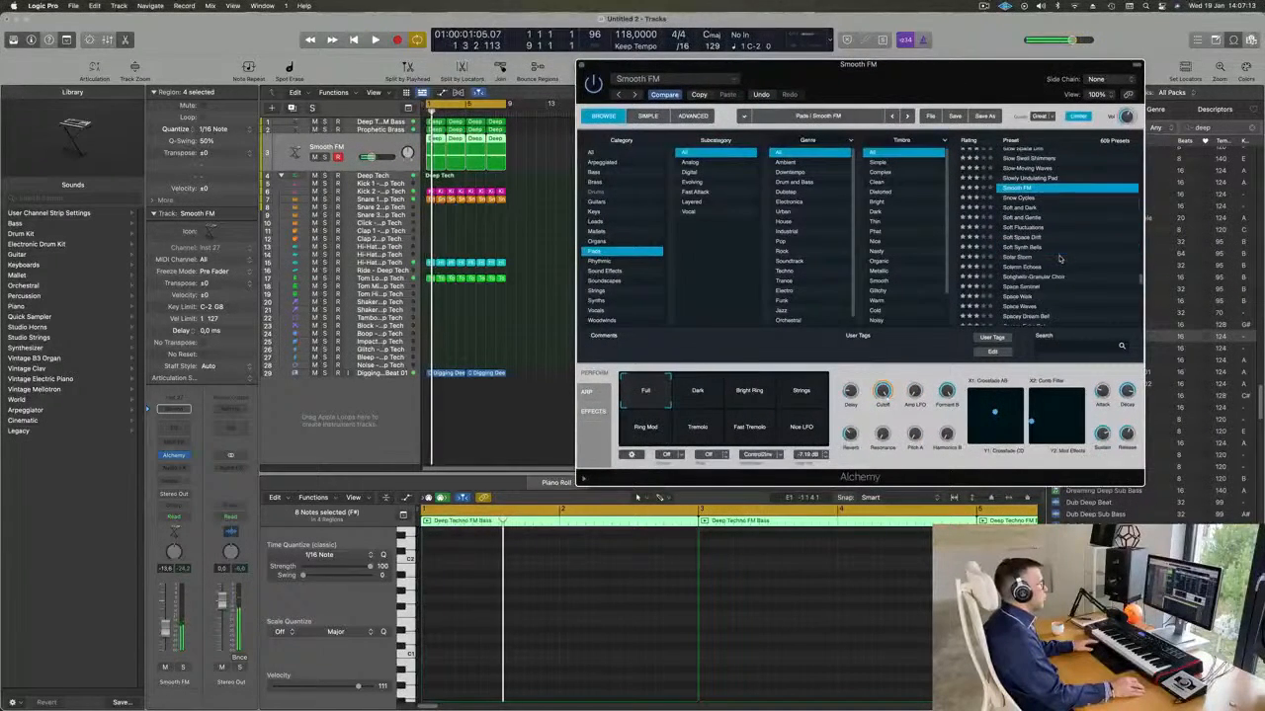
left_click(1032, 277)
key("space")
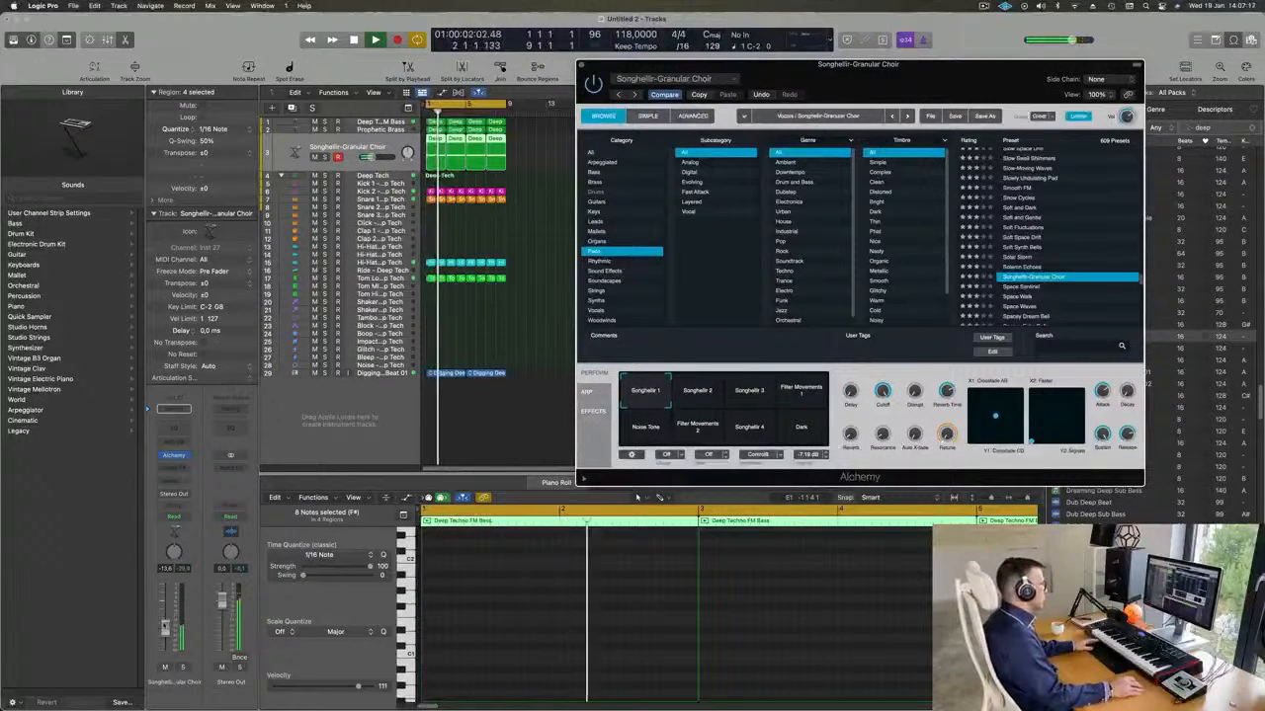
left_click(637, 497)
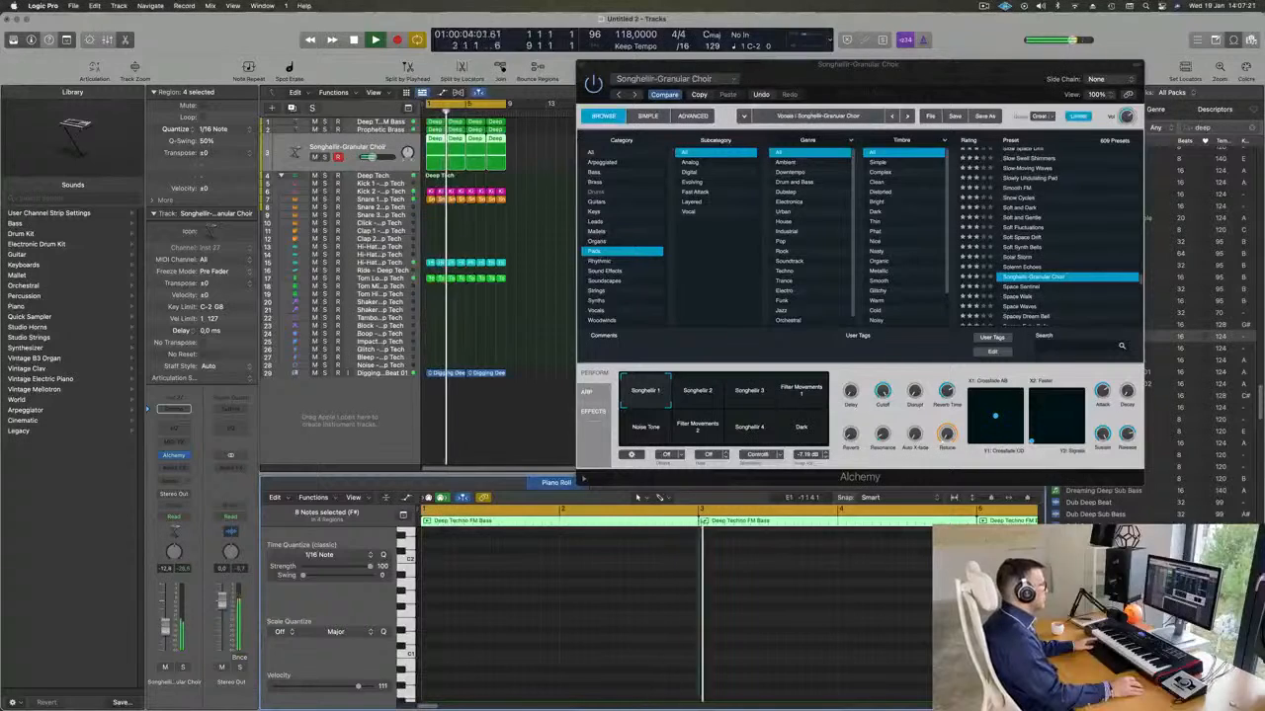
Extend the first chord region to eight bars in place of its three copies, and lengthen both notes to fill it.
left_click(523, 151)
left_click_drag(450, 168, 484, 164)
key("Delete")
left_click_drag(499, 164, 505, 164)
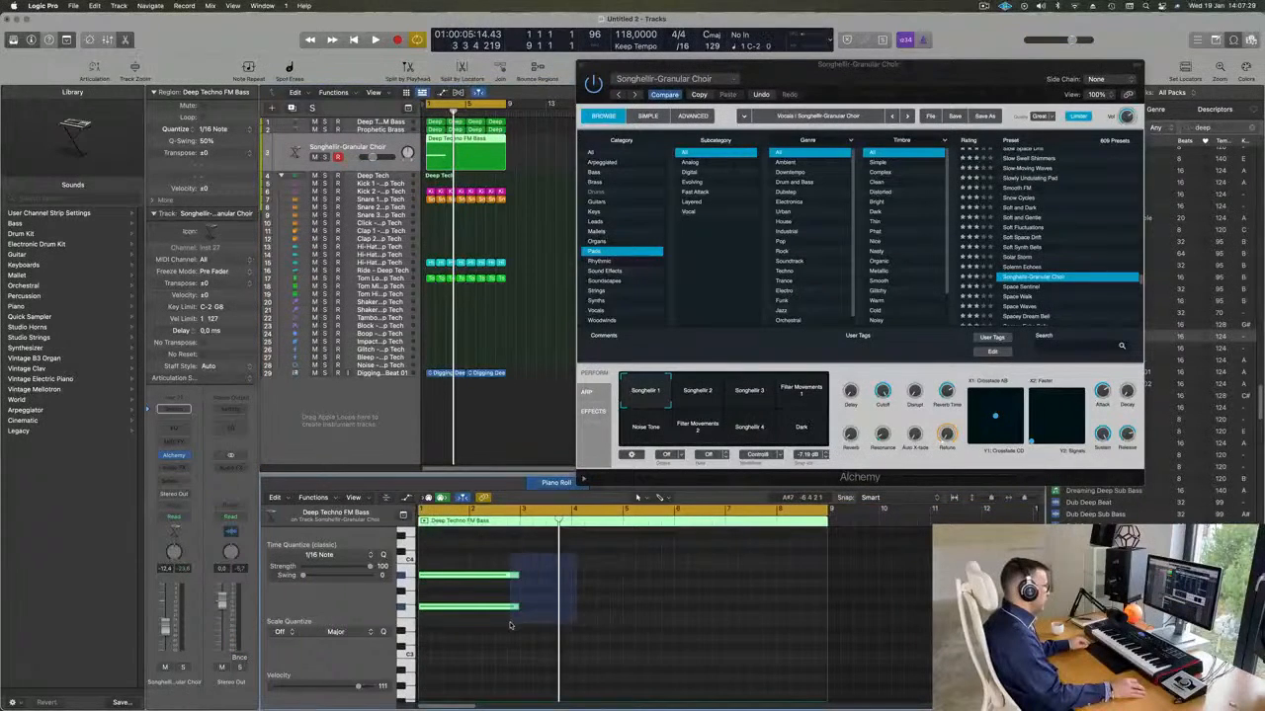
left_click_drag(520, 607, 828, 607)
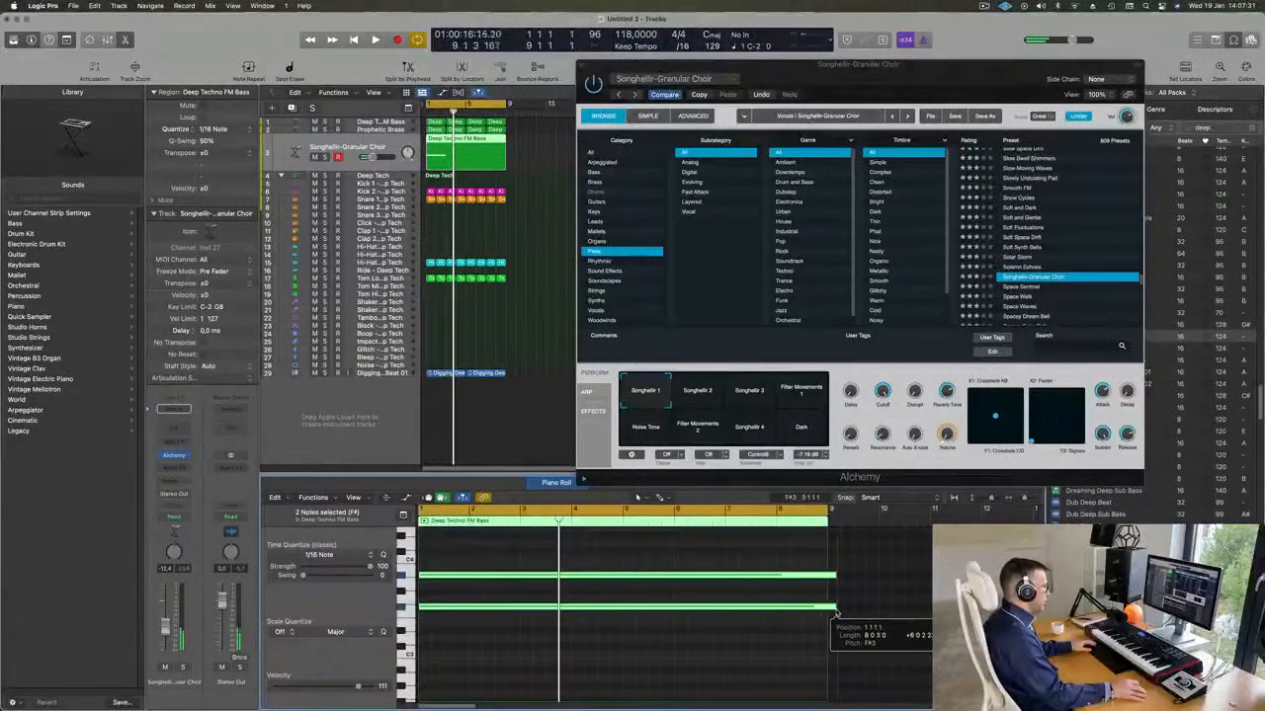
Try both chord notes in higher and lower octaves during playback, returning them to F#3 and A#3.
left_click(907, 77)
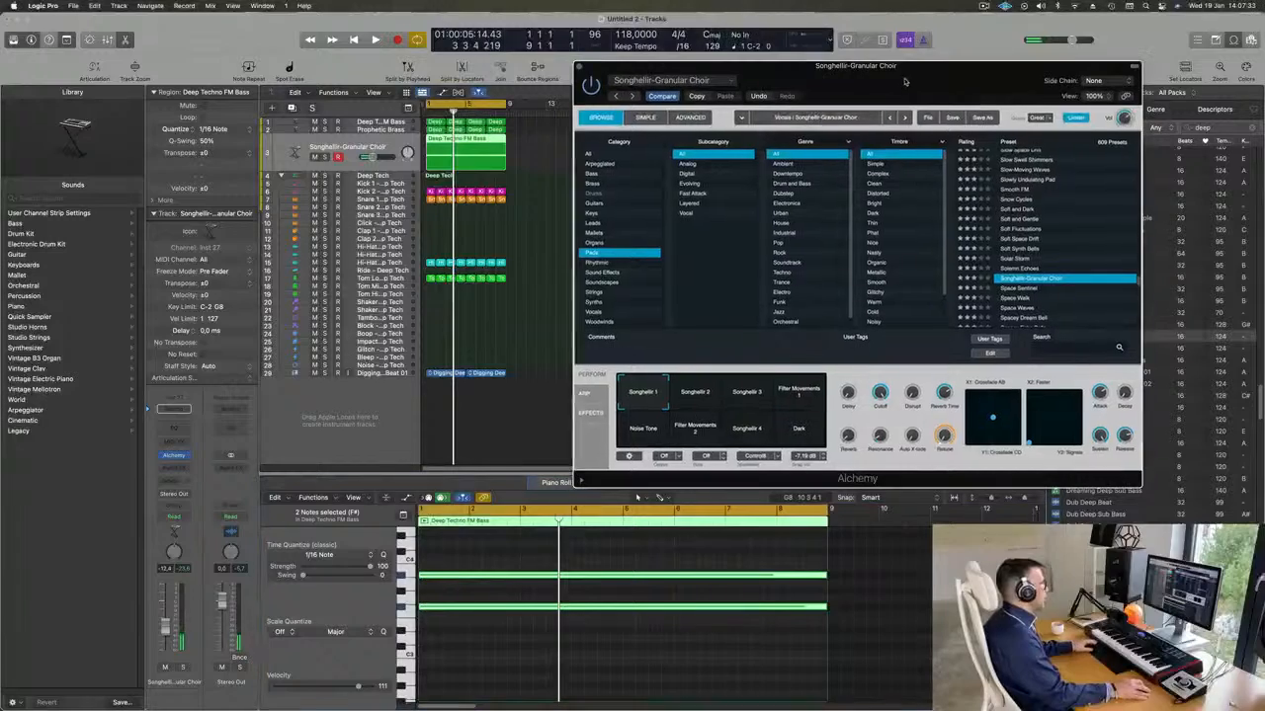
key("space")
left_click_drag(906, 80, 849, 122)
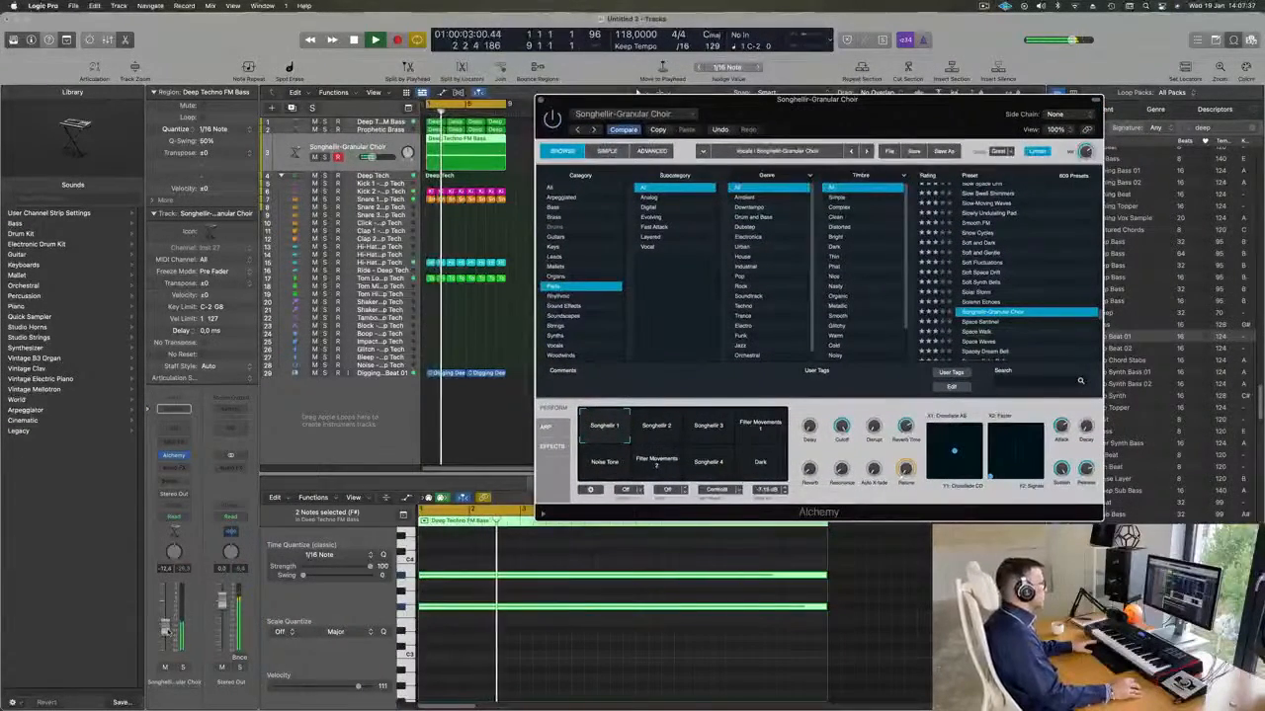
left_click(525, 663)
scroll(510, 663, "up", 1)
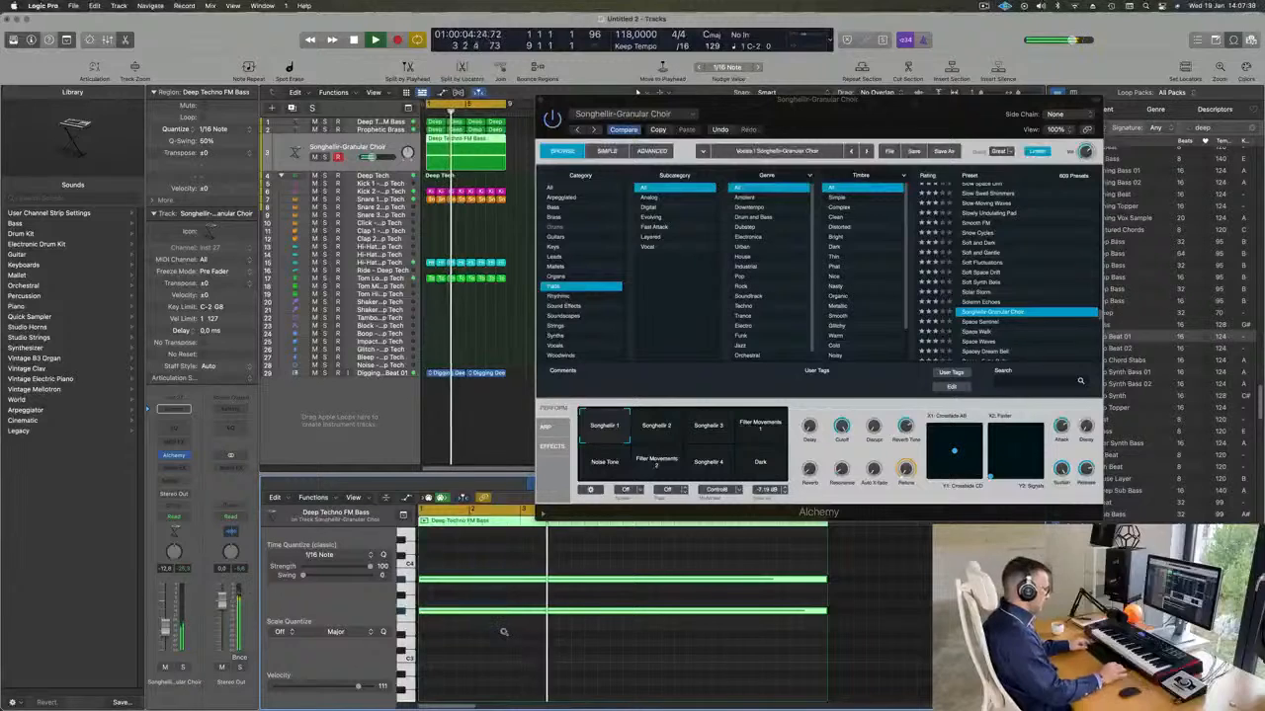
key("super+a")
key("alt+shift+Up")
key("space")
key("alt+shift+Down")
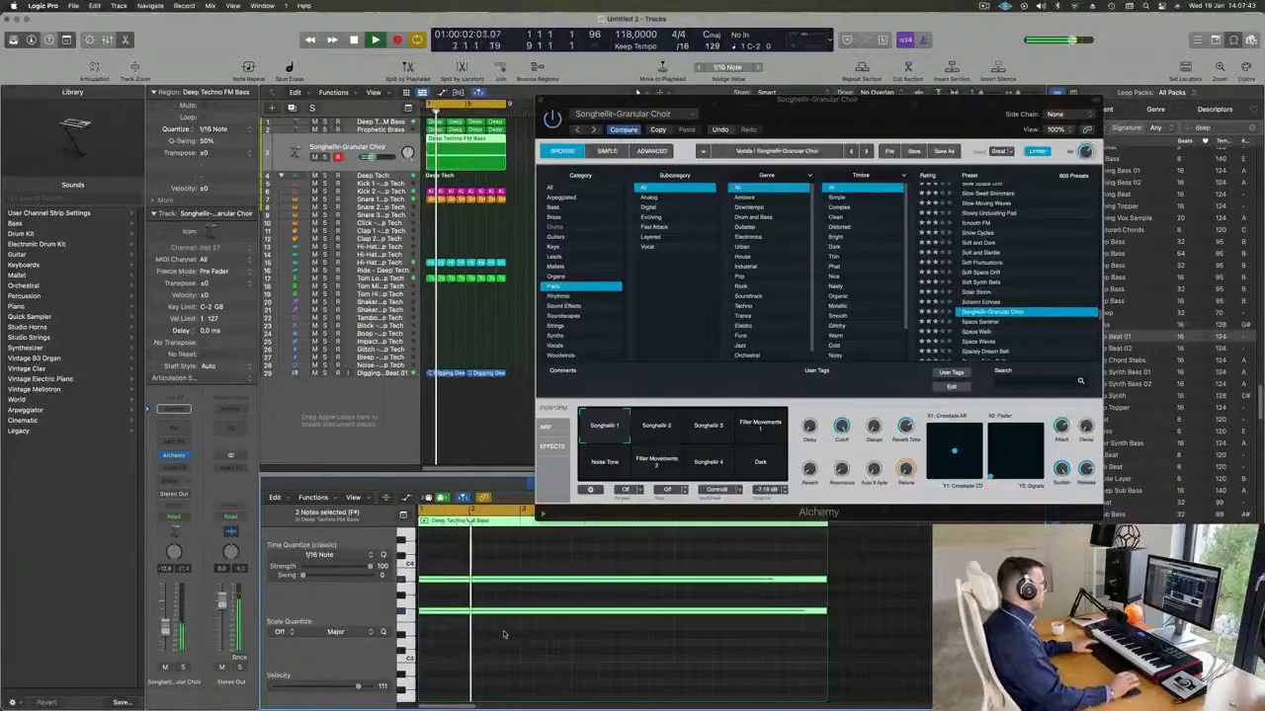
key("alt+shift+Down")
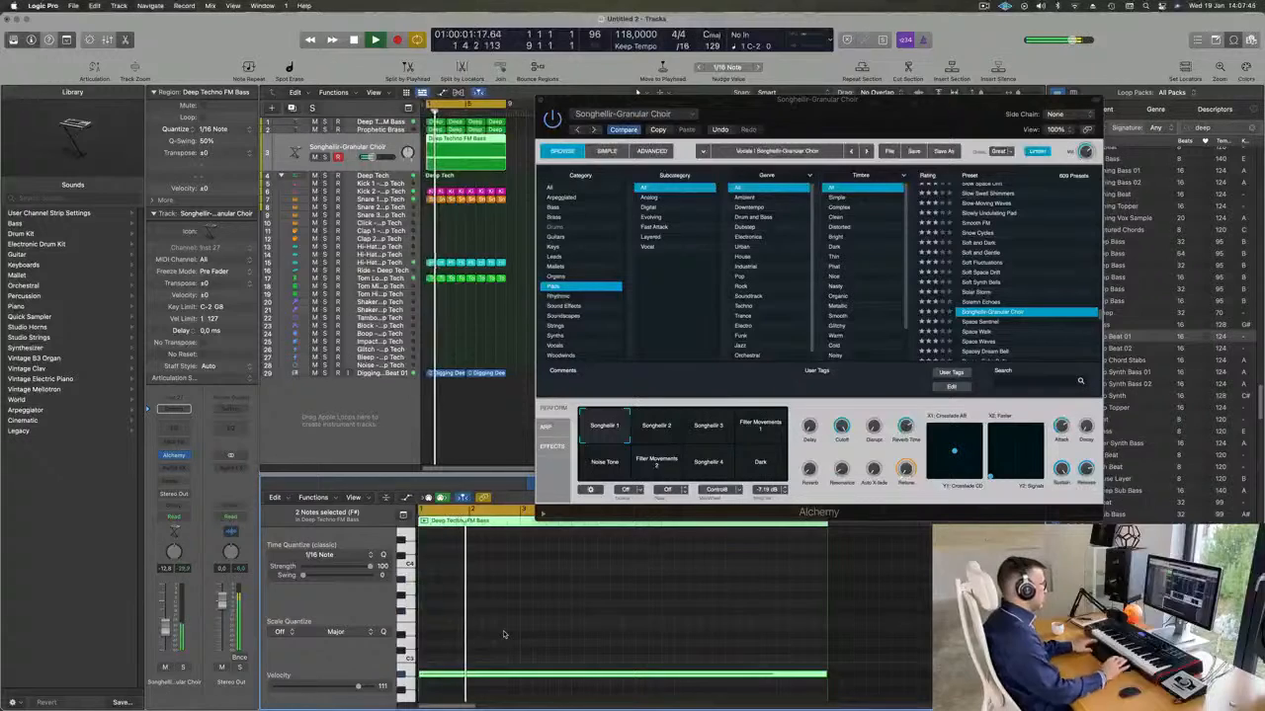
key("alt+shift+Up")
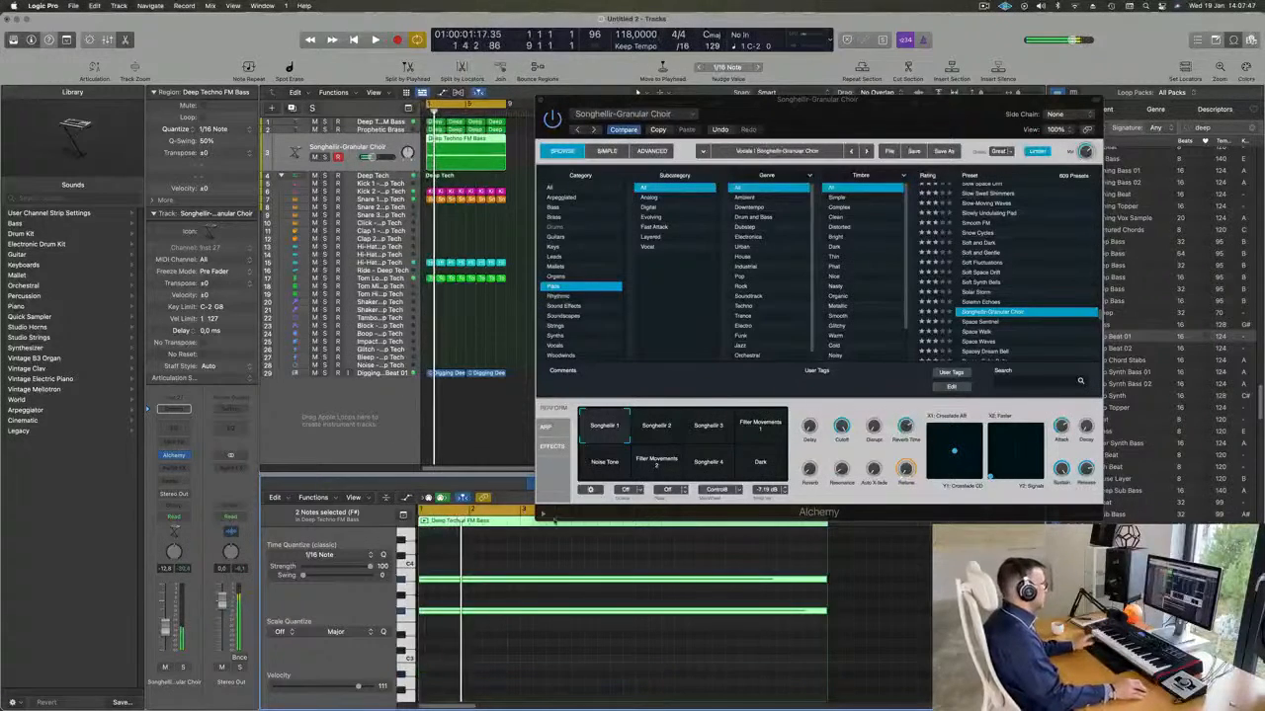
left_click_drag(867, 107, 928, 138)
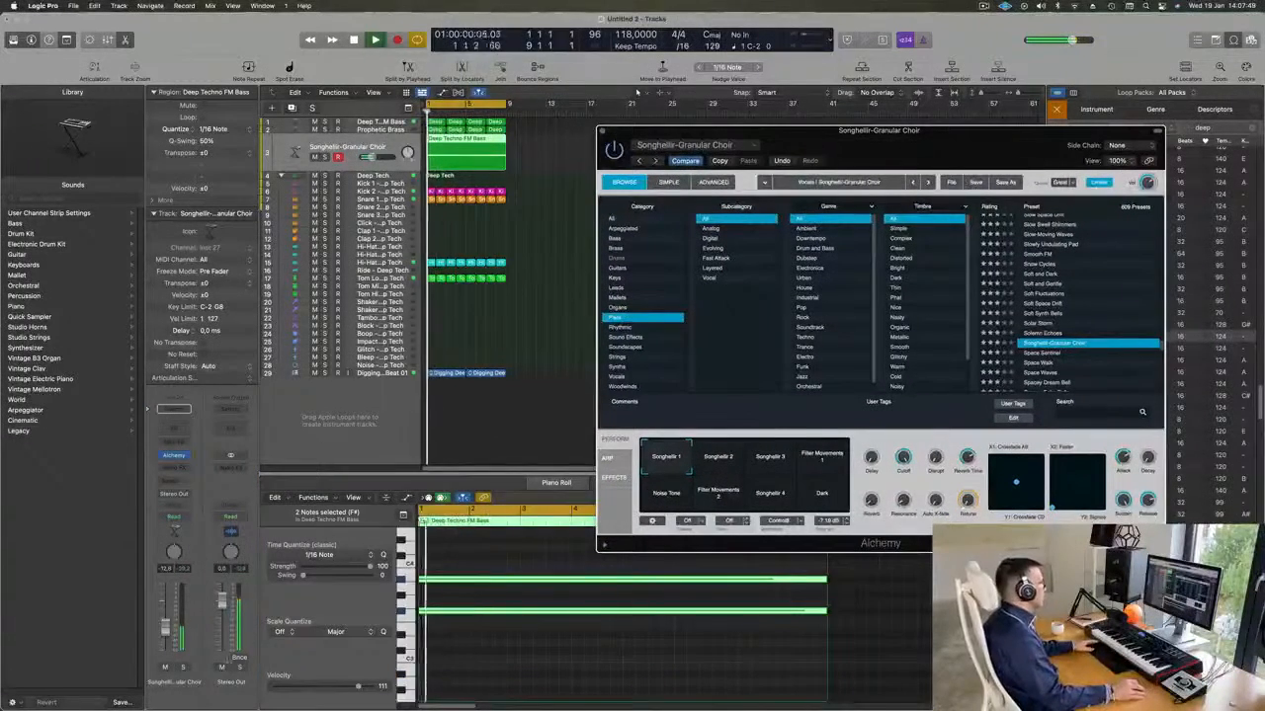
left_click(488, 559)
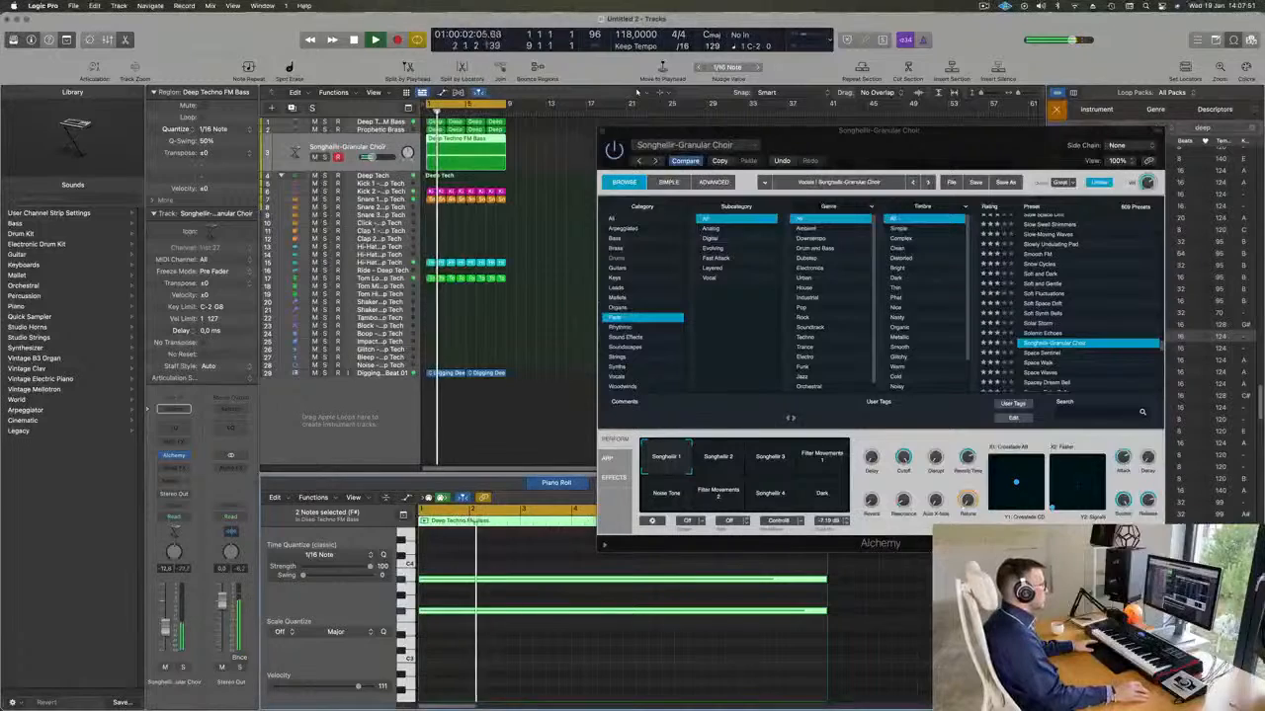
Try the choir preset's Songhellir 2, Songhellir 3, Filter Movements 1, Noise Tone, Filter Movements 2 and Songhellir 4 variations, briefly soloing its track.
left_click(711, 469)
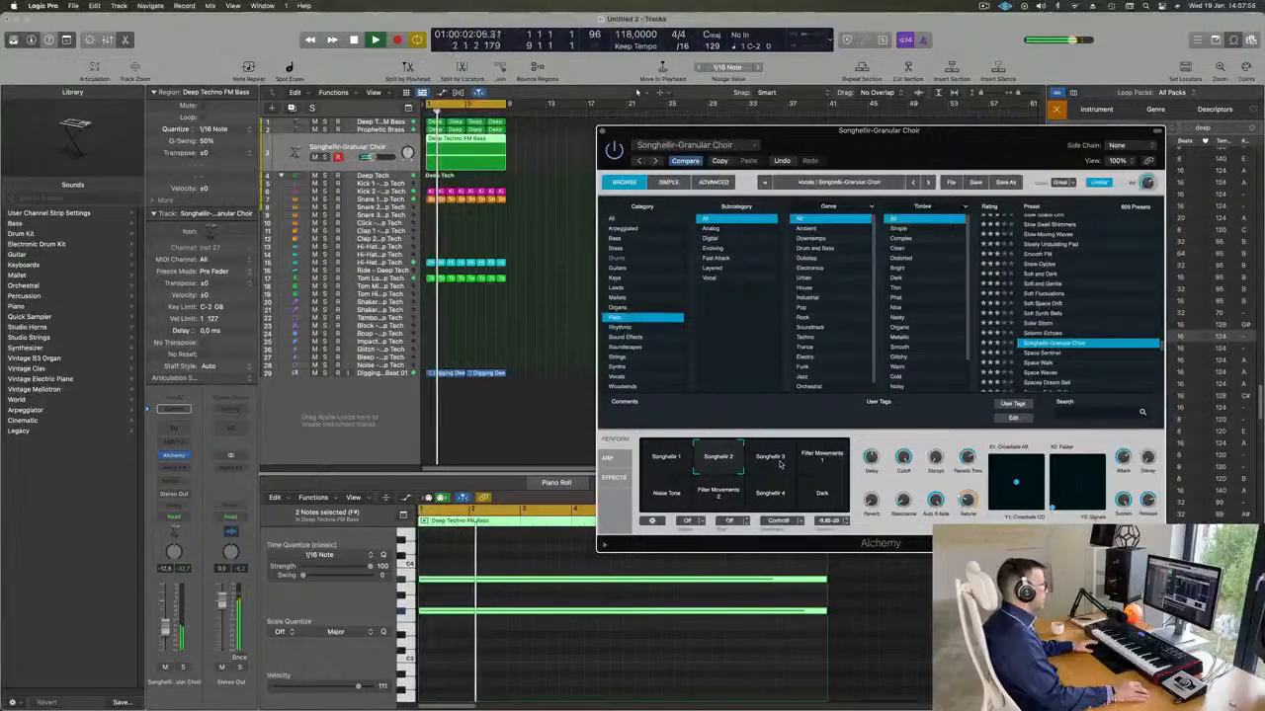
left_click(780, 463)
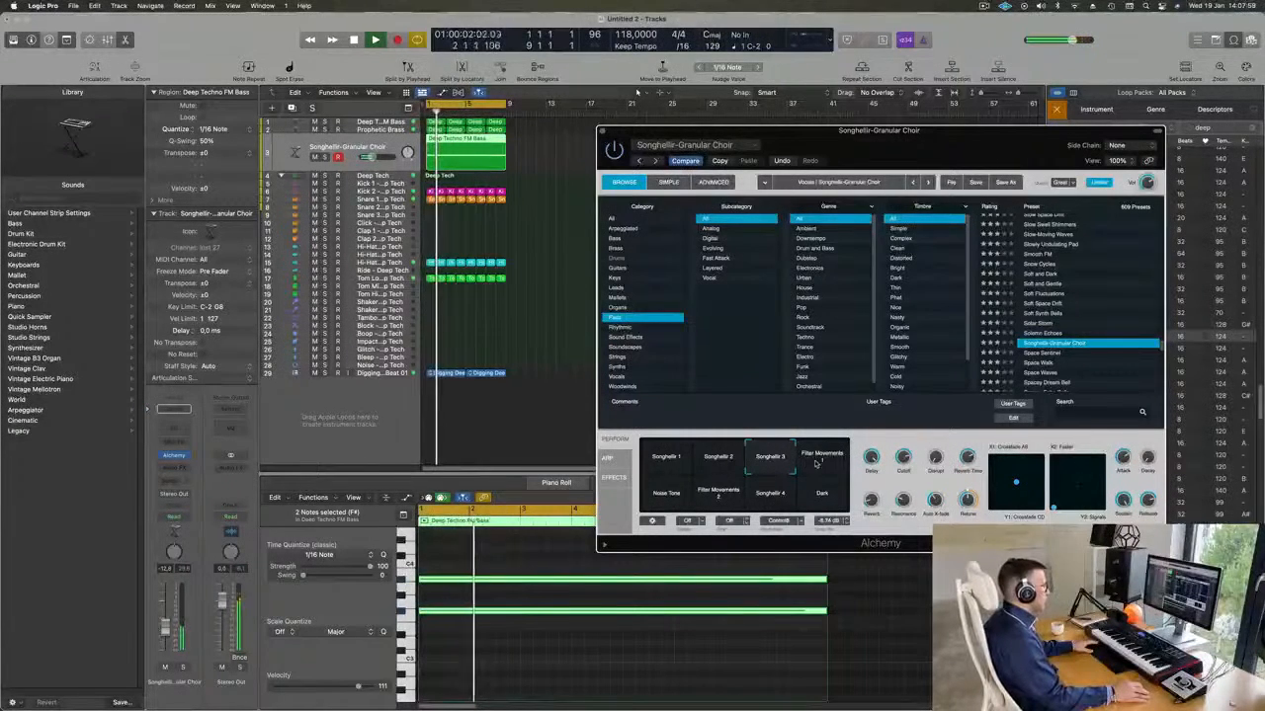
left_click(833, 461)
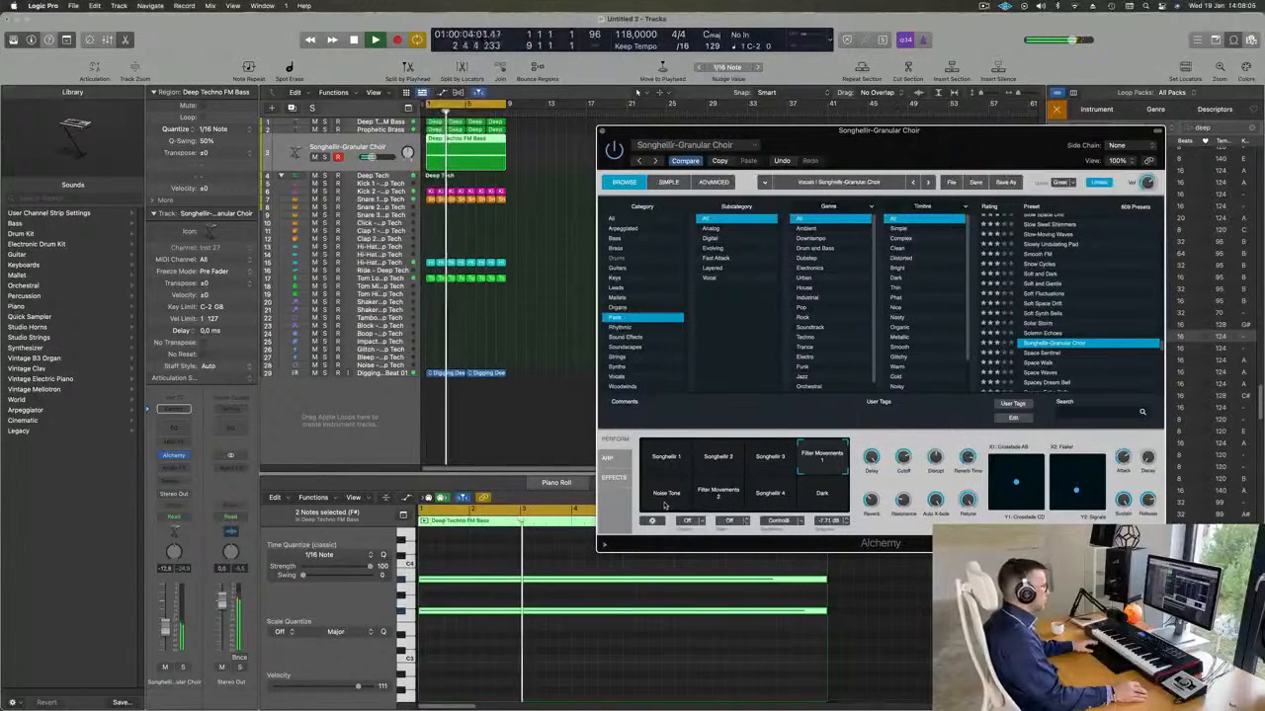
left_click(665, 499)
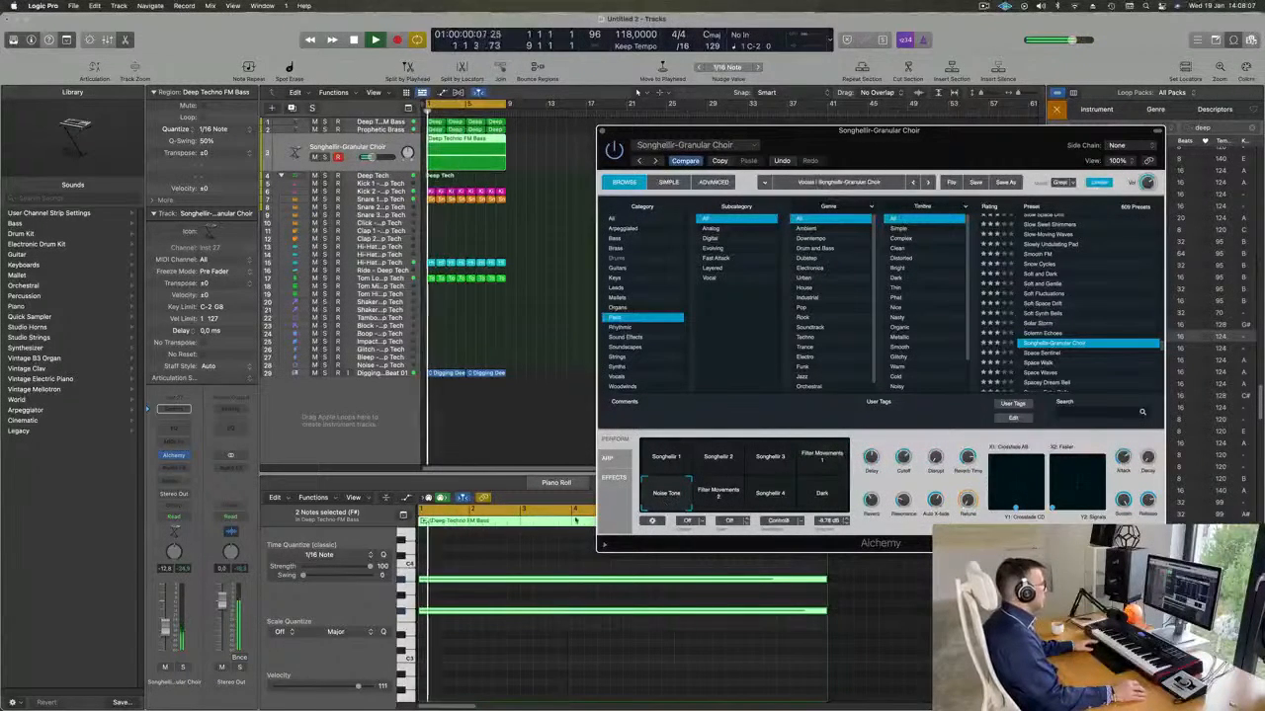
left_click(721, 502)
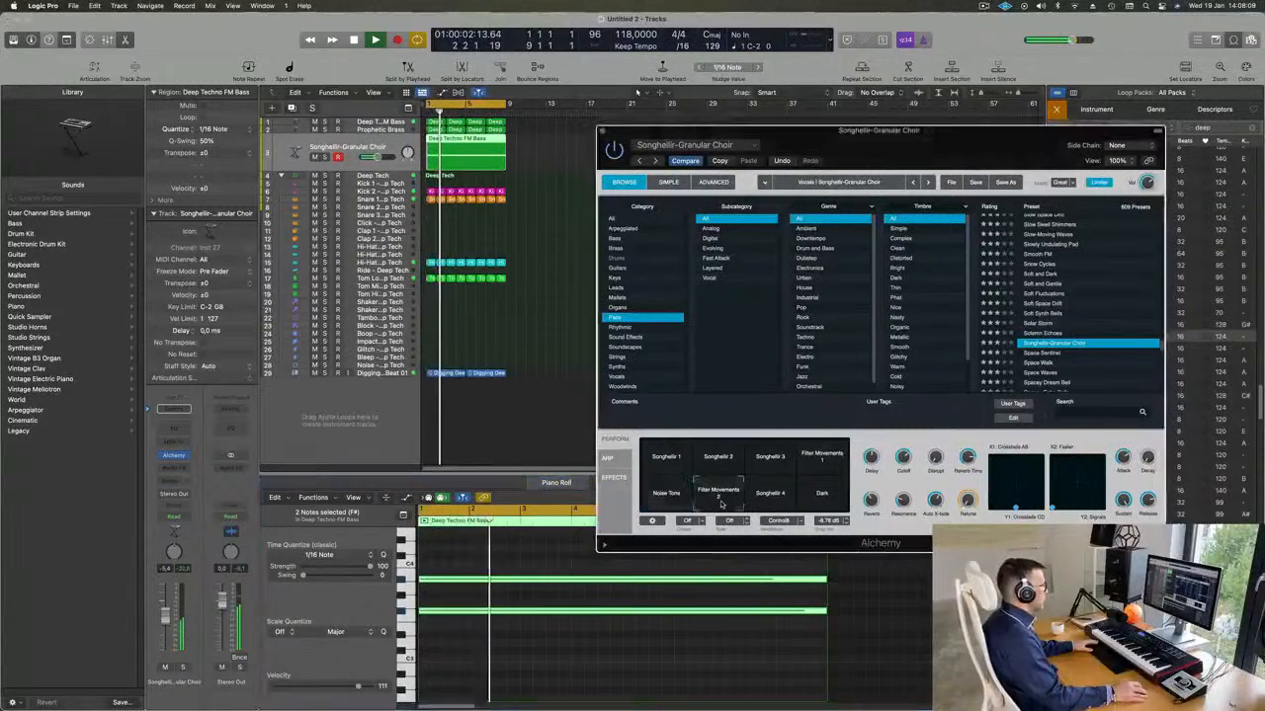
left_click(778, 502)
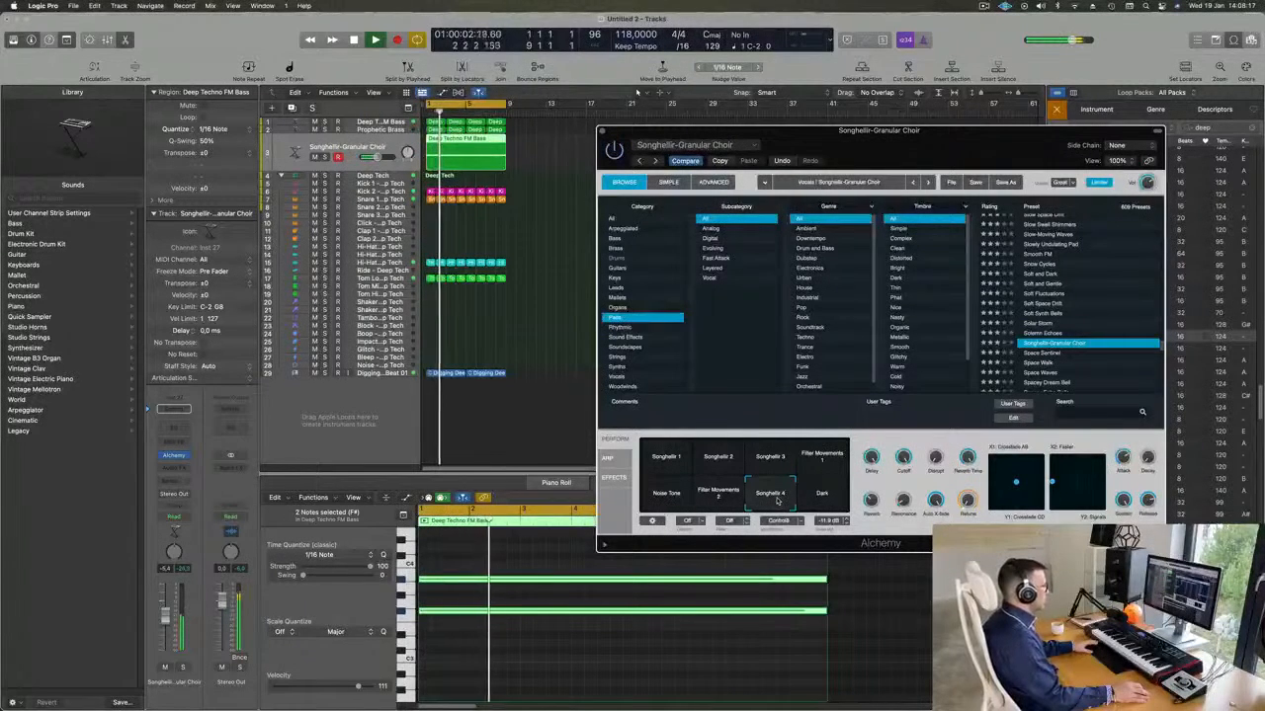
left_click(184, 669)
left_click(183, 668)
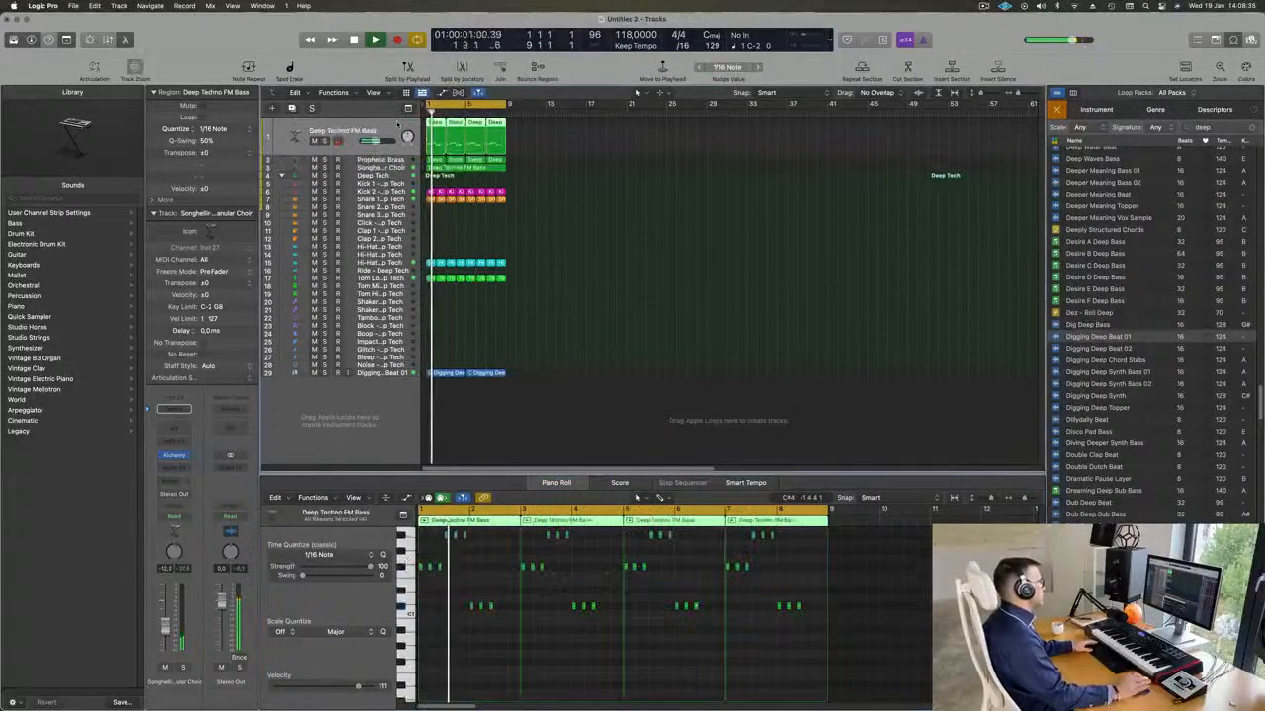
Duplicate the Deep Techno FM Bass track and copy its two-bar region to bar 1 of the new track.
key("space")
key("space")
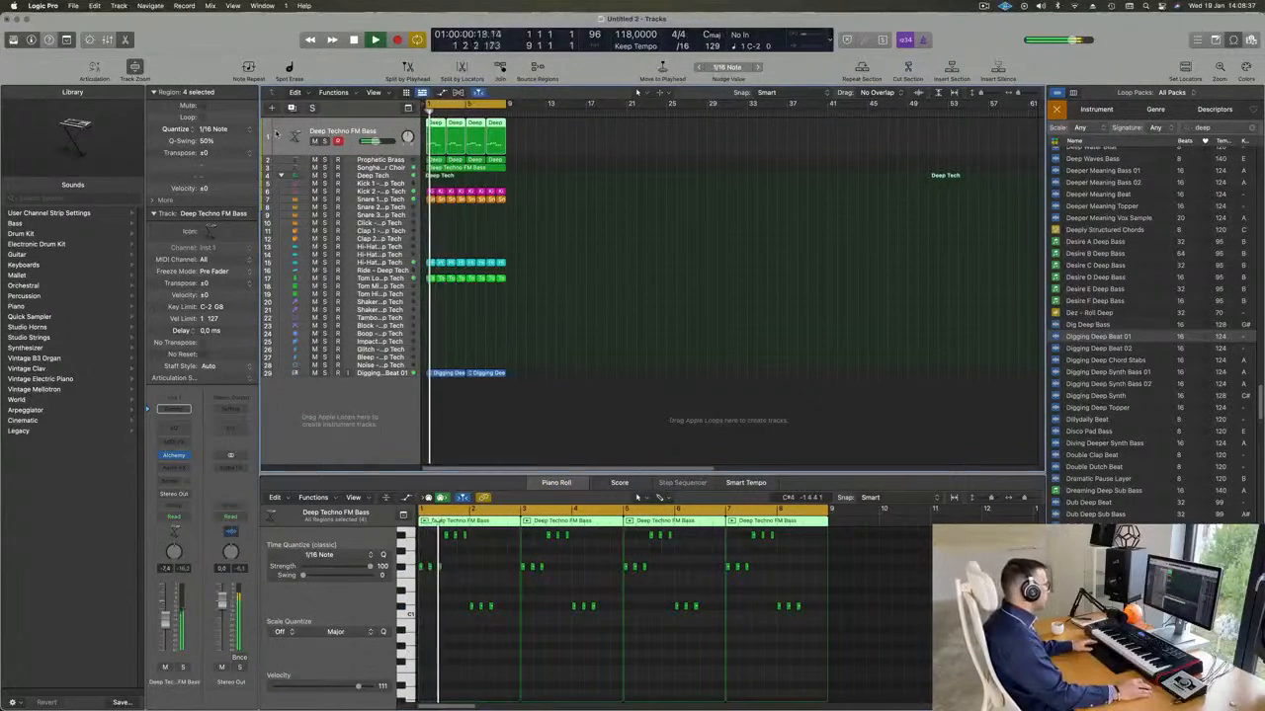
key("cmd+d")
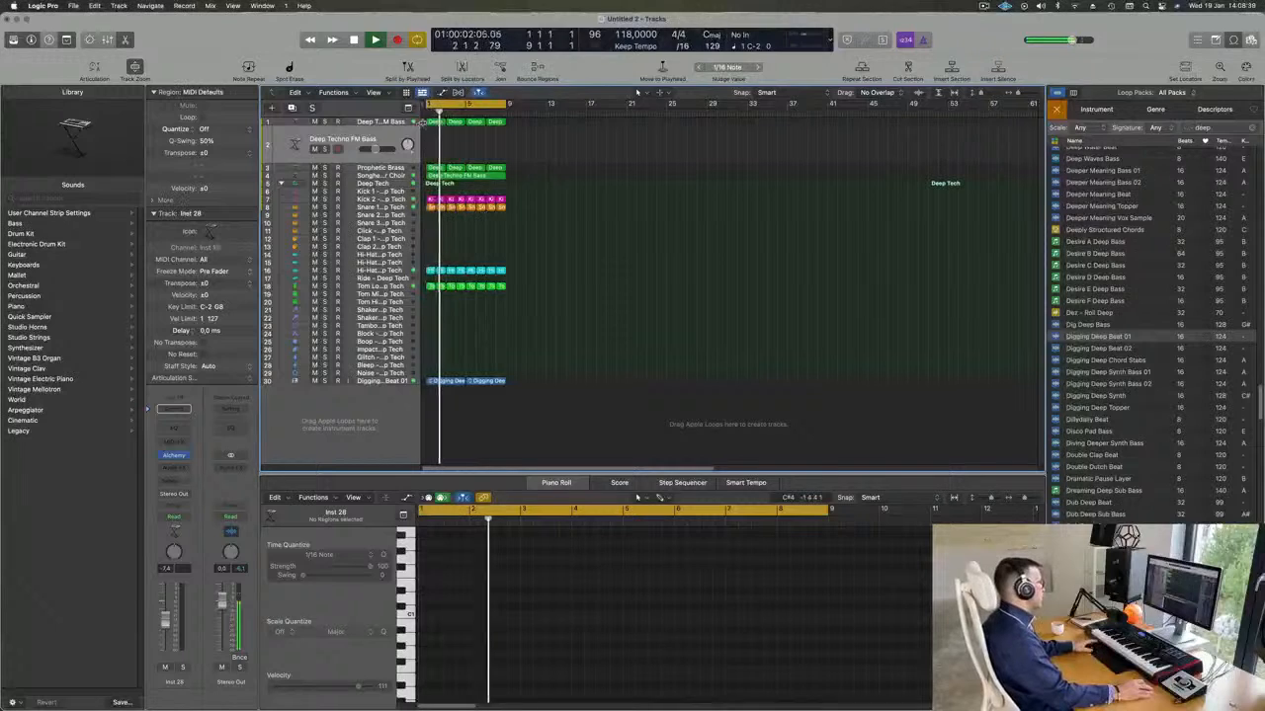
key("r")
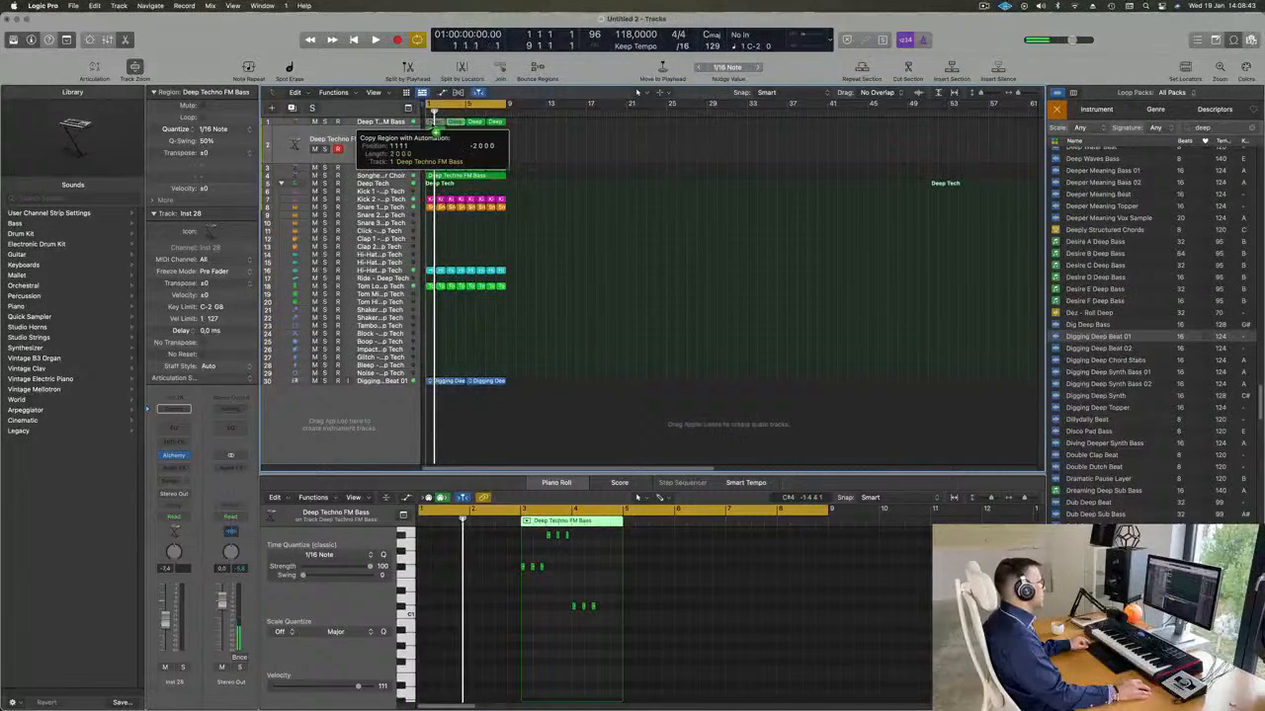
Delete the repeated notes in the copied bass region, keeping only the first note of each group.
scroll(497, 639, "up", 5)
scroll(484, 612, "left", 3)
left_click_drag(461, 553, 648, 597)
key("Delete")
scroll(583, 609, "up", 4)
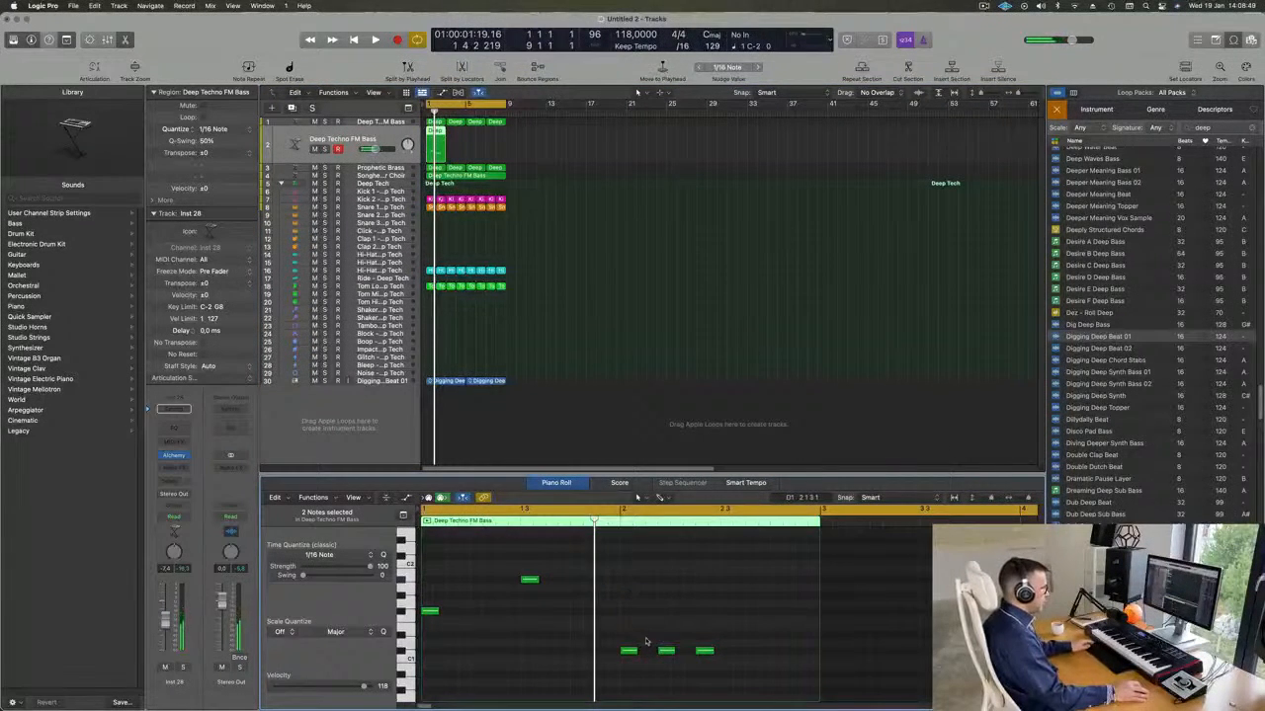
left_click_drag(722, 663, 723, 663)
Lengthen the remaining bass notes to half a bar each and duplicate the bar 2 note at 2.3.
left_click_drag(430, 581, 671, 700)
left_click_drag(630, 645, 785, 654)
left_click(702, 625)
left_click(681, 647)
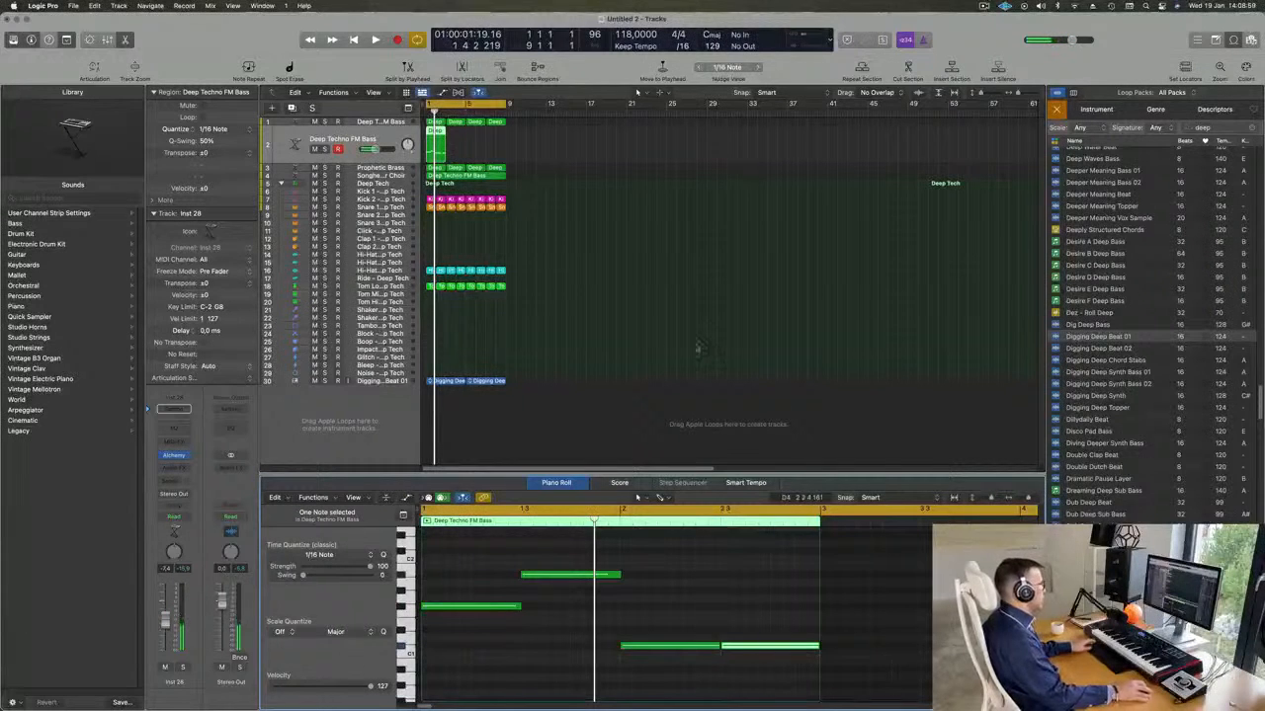
Repeat the edited two-bar bass region until it fills eight bars, and select all four regions on the track.
key("space")
left_click_drag(513, 152, 425, 144)
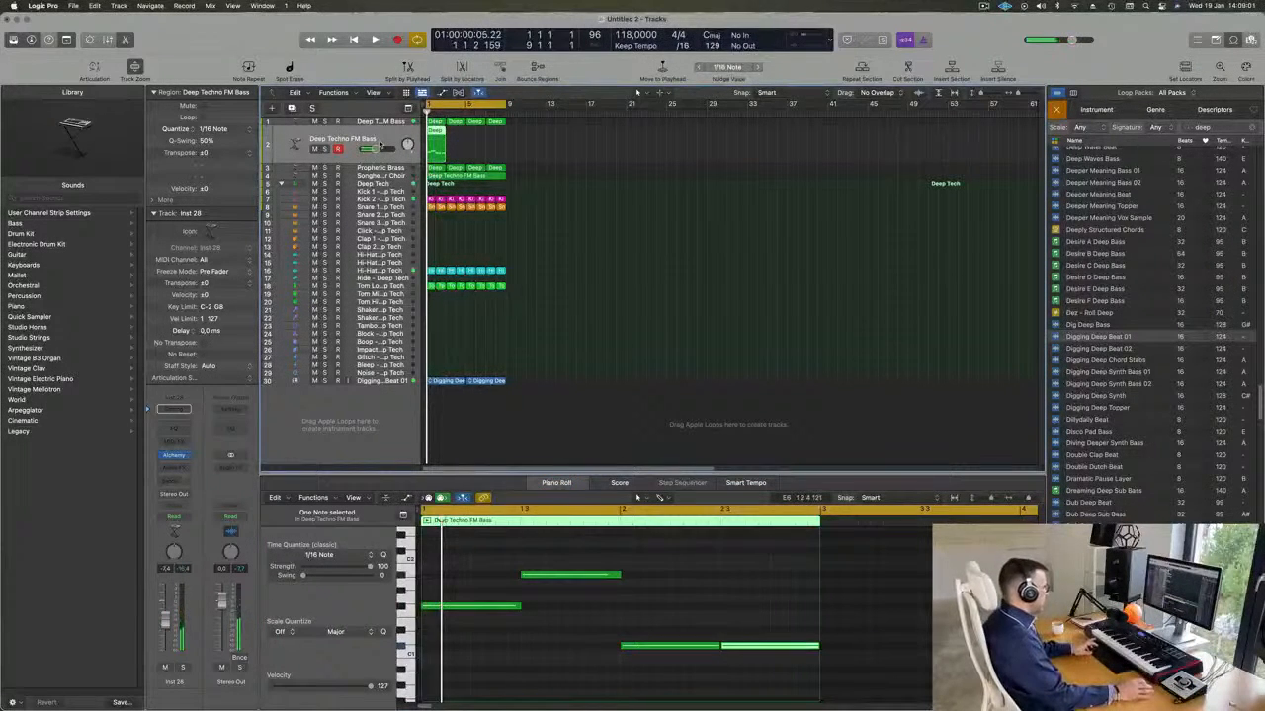
key("super+r")
key("super+r")
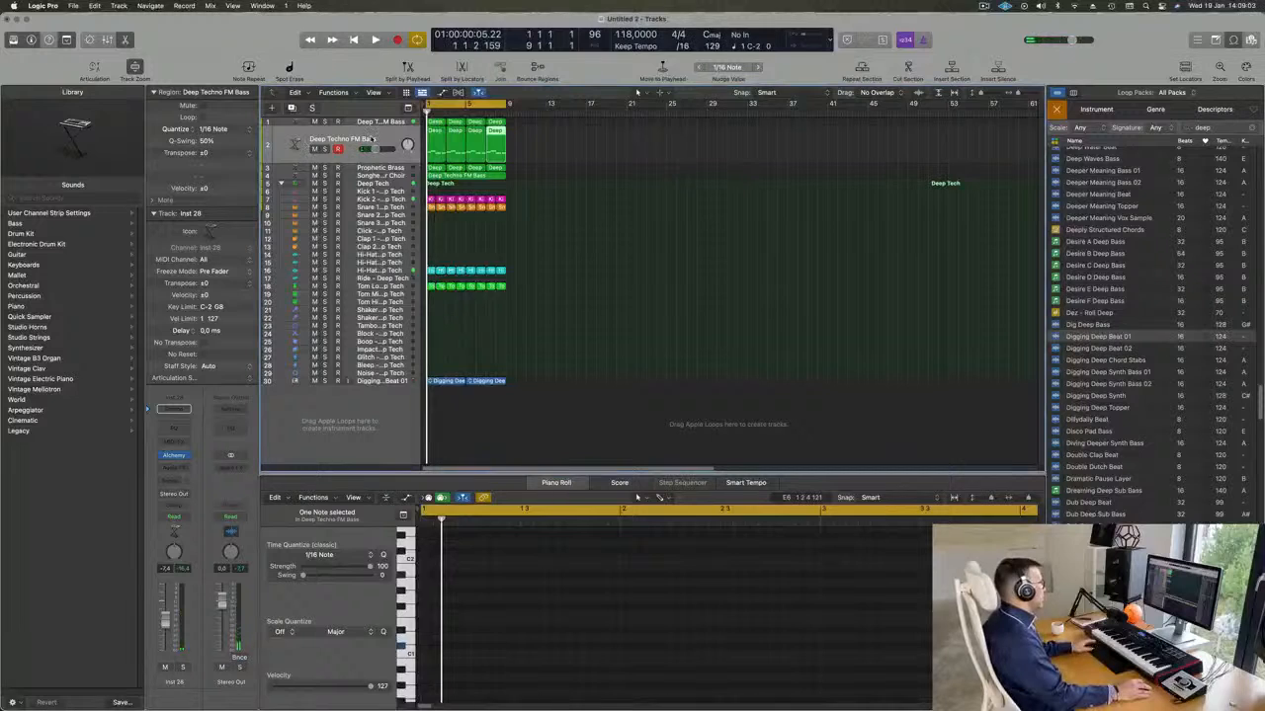
key("super+a")
Lower the duplicated bass track's volume to -11.4 dB while playing the loop.
key("space")
left_click_drag(163, 621, 163, 627)
key("space")
Filter the duplicated track's Alchemy presets to Bass, clear the fm search and load 808 Mutation Bass.
key("space")
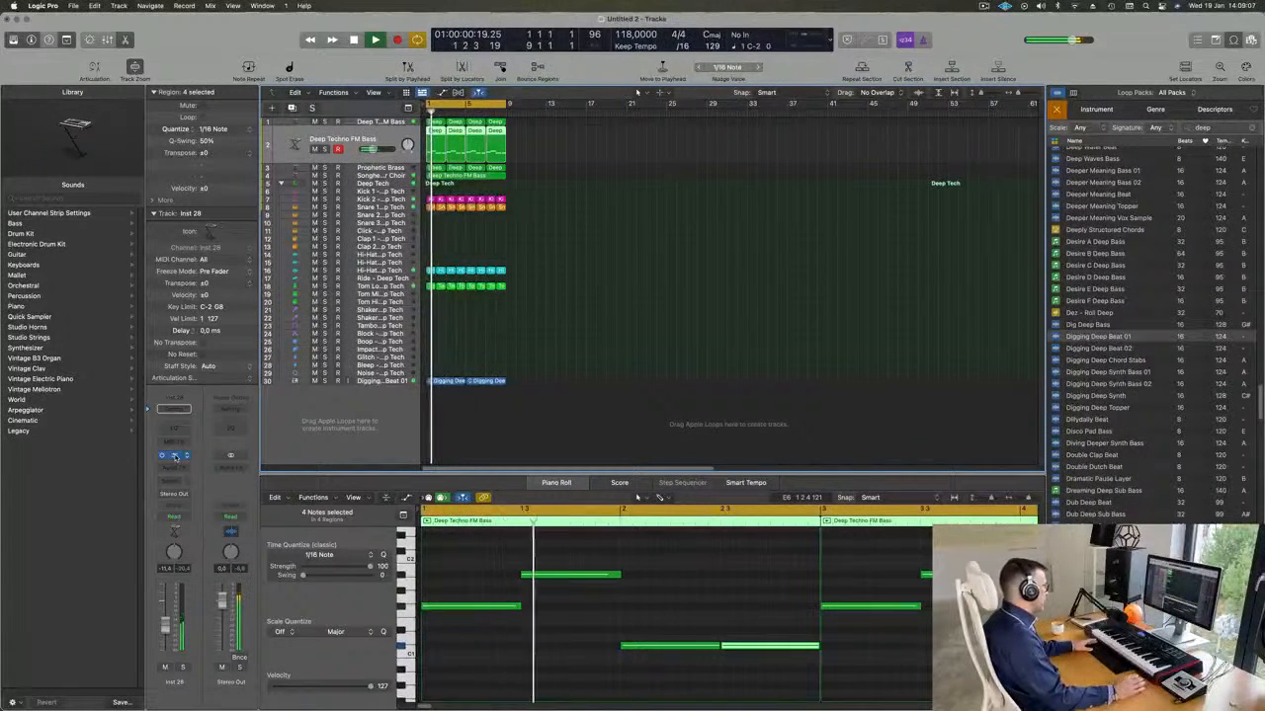
left_click(174, 457)
key("space")
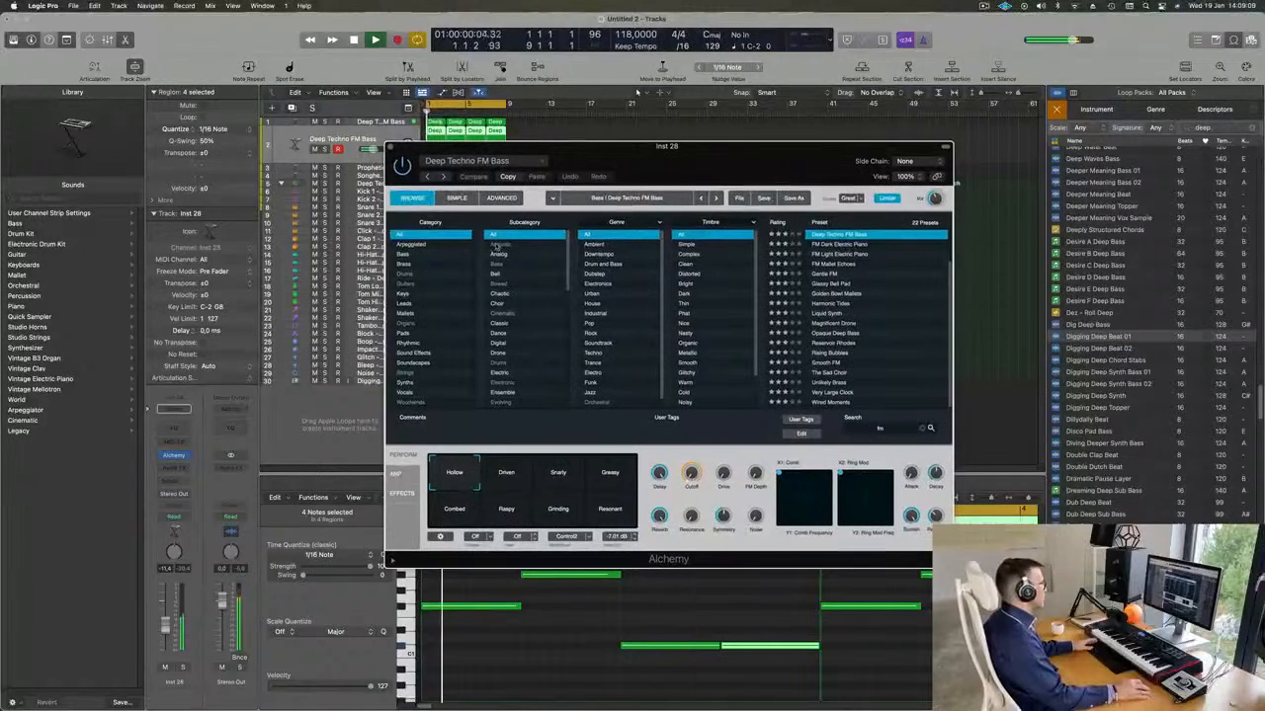
left_click(404, 254)
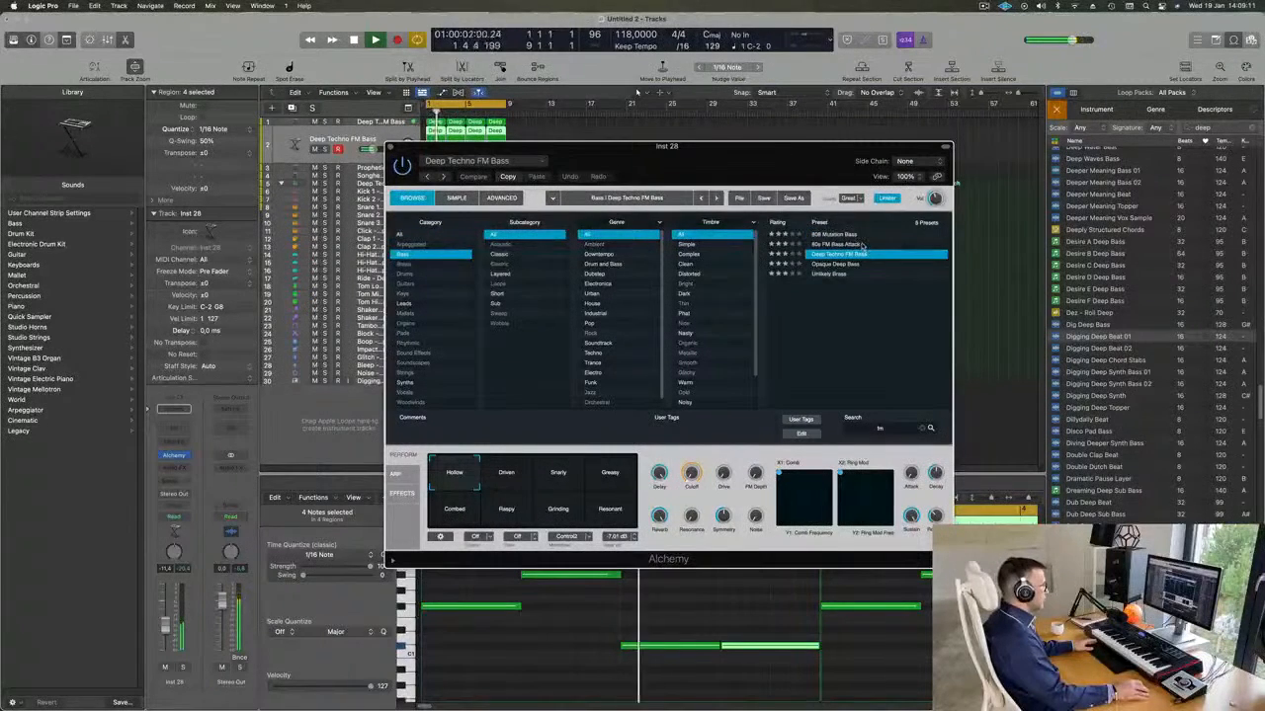
left_click(923, 430)
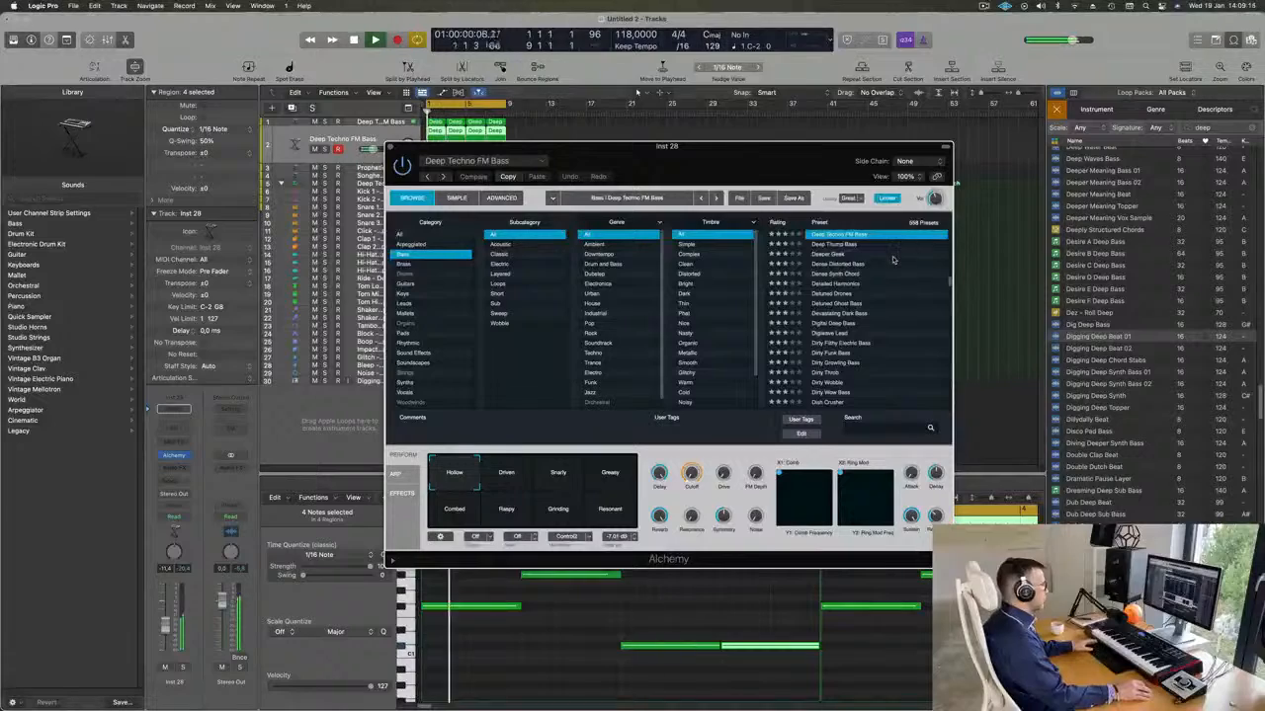
scroll(896, 261, "up", 7)
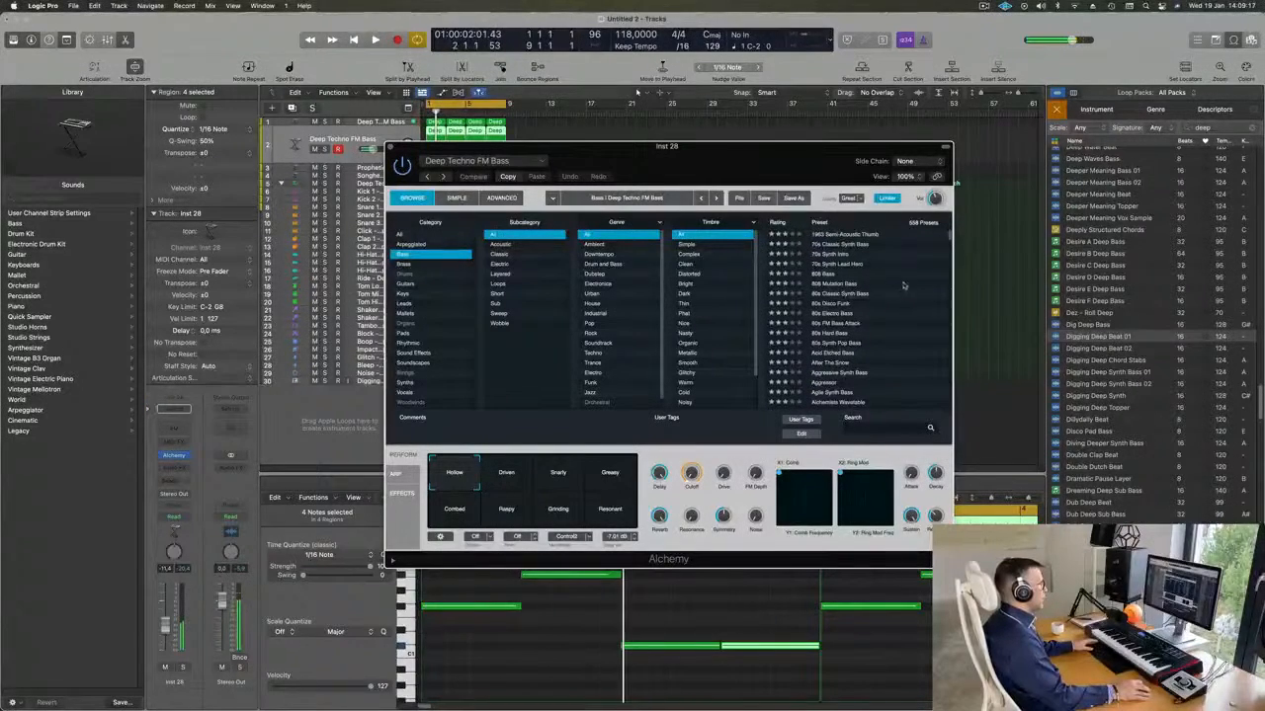
left_click(825, 289)
left_click_drag(732, 146, 924, 176)
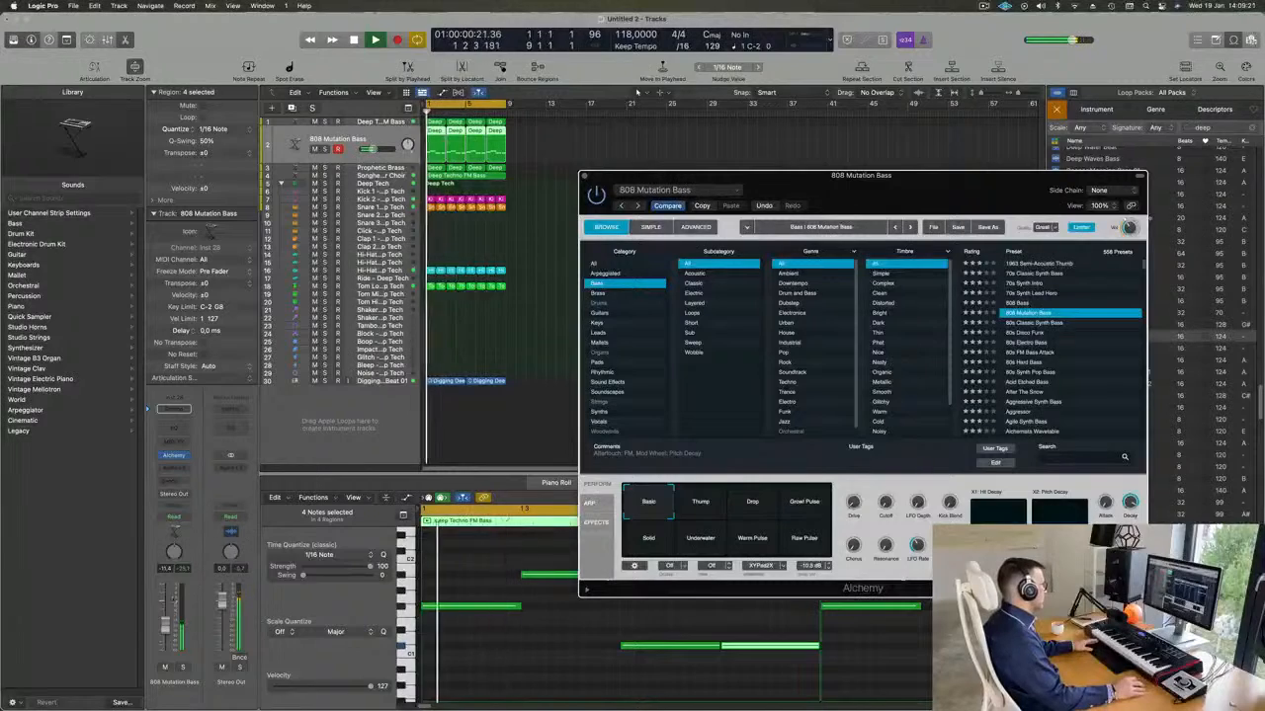
Solo the 808 Mutation Bass track and raise all 16 notes by one octave.
left_click(182, 667)
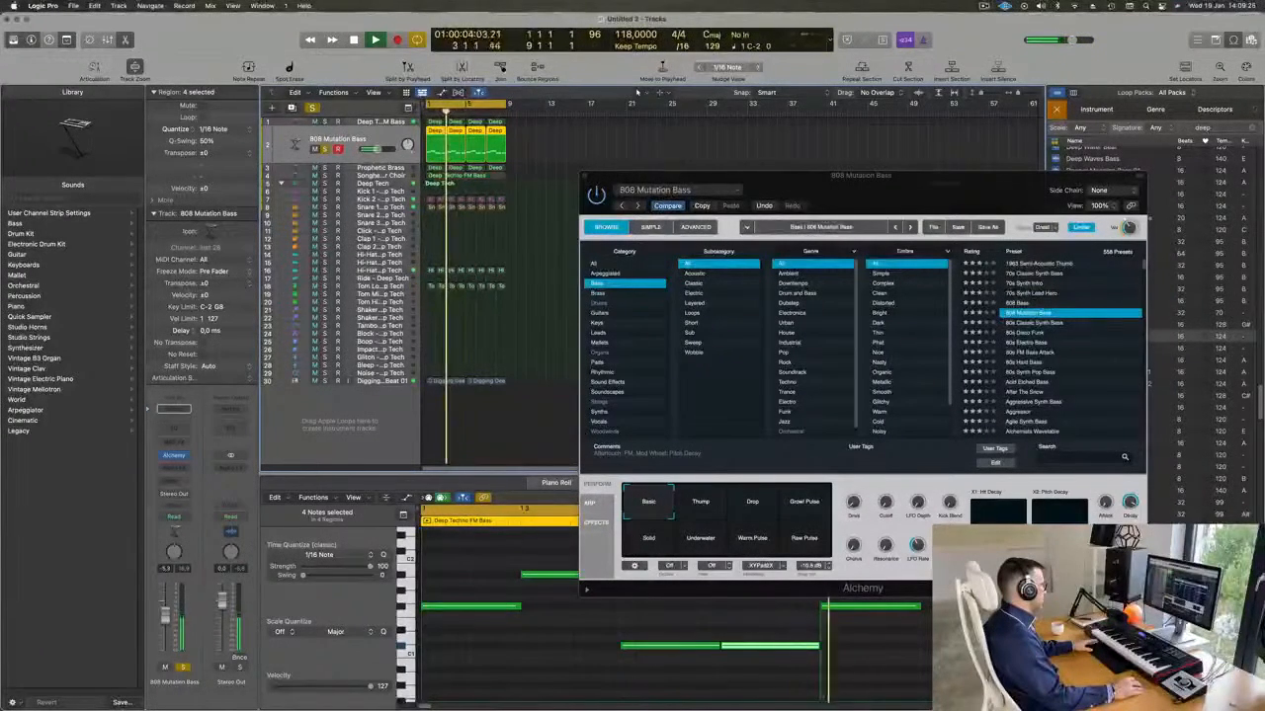
key("space")
left_click(565, 640)
key("super+a")
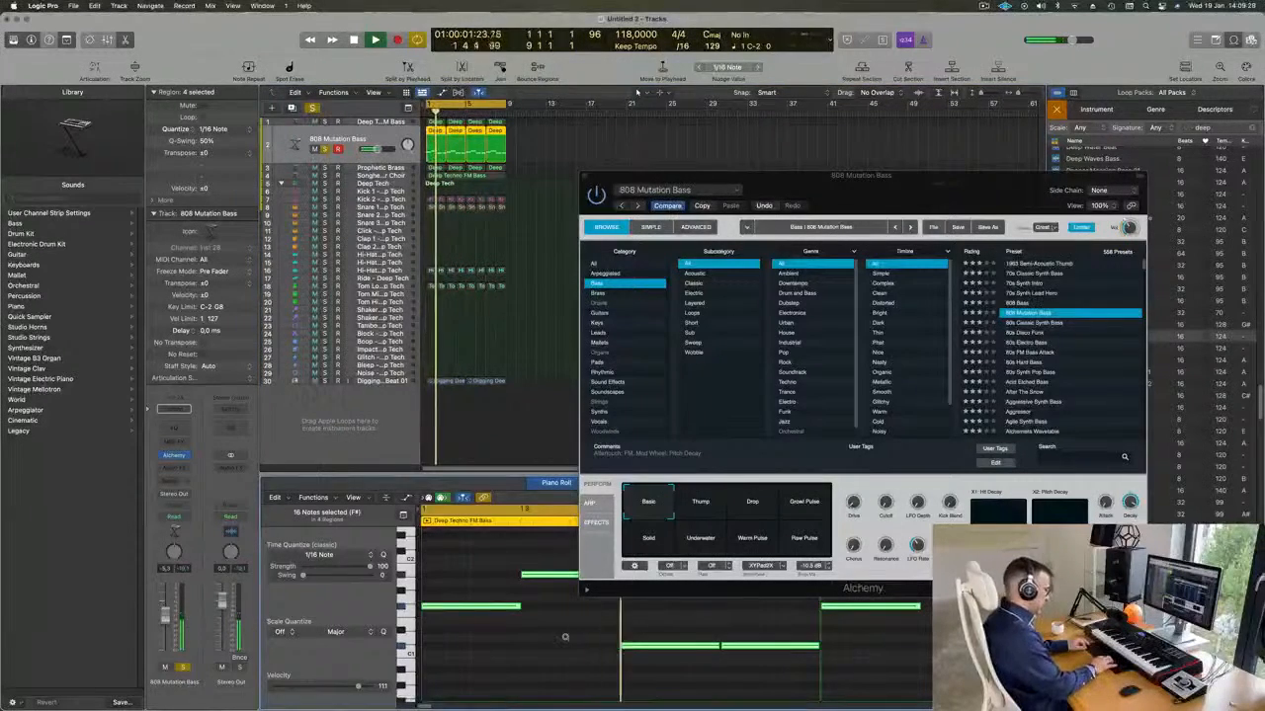
Load the 808 Bass preset on the long-note bass track and take the track out of solo.
left_click_drag(972, 176, 969, 96)
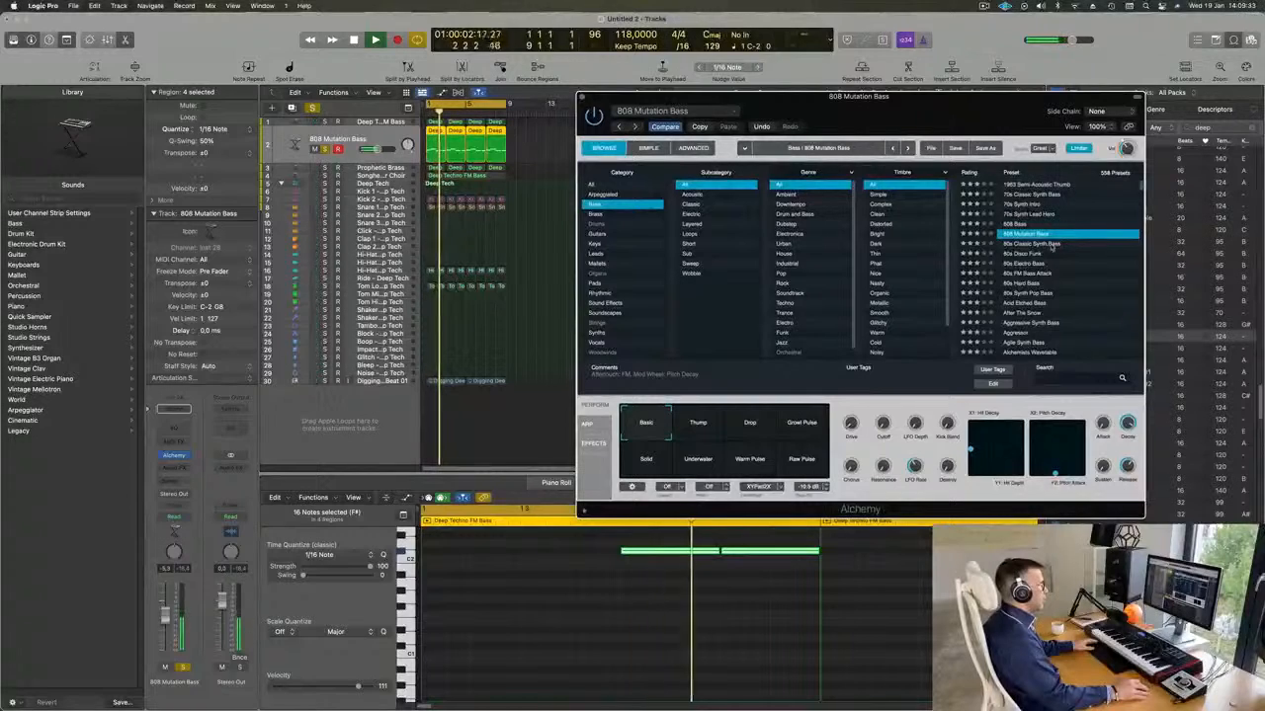
left_click(1015, 225)
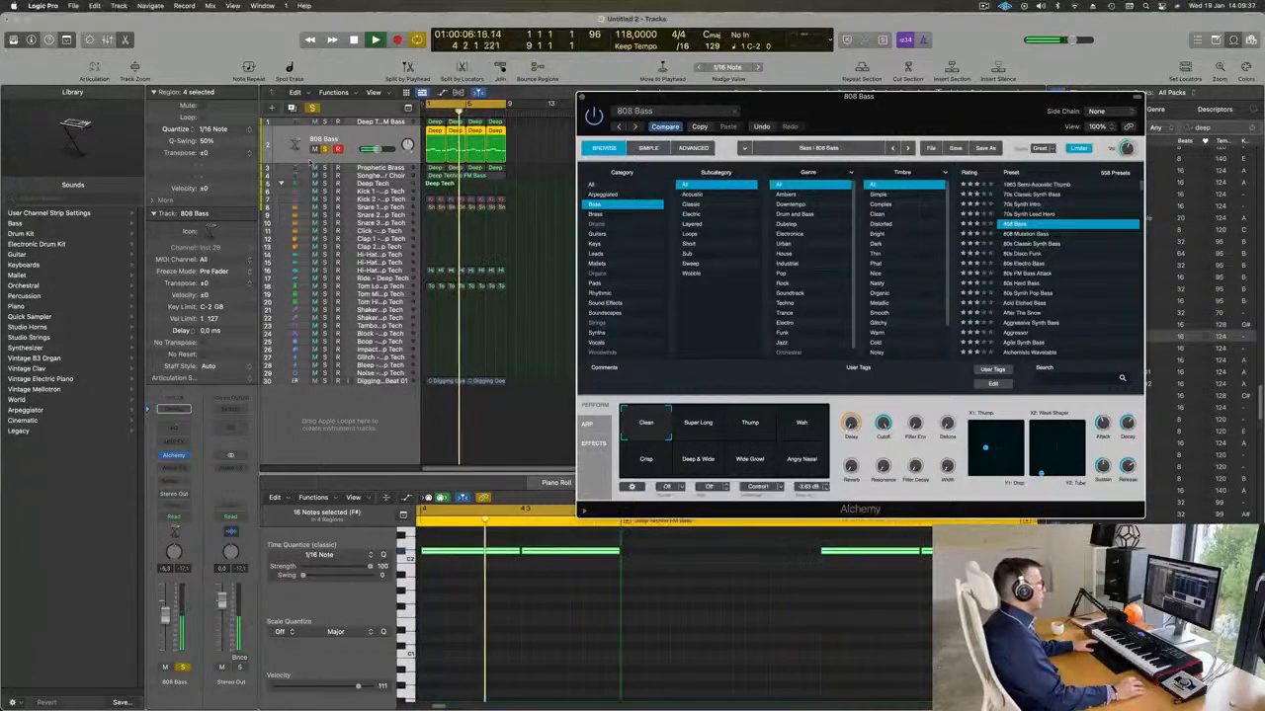
left_click(282, 153)
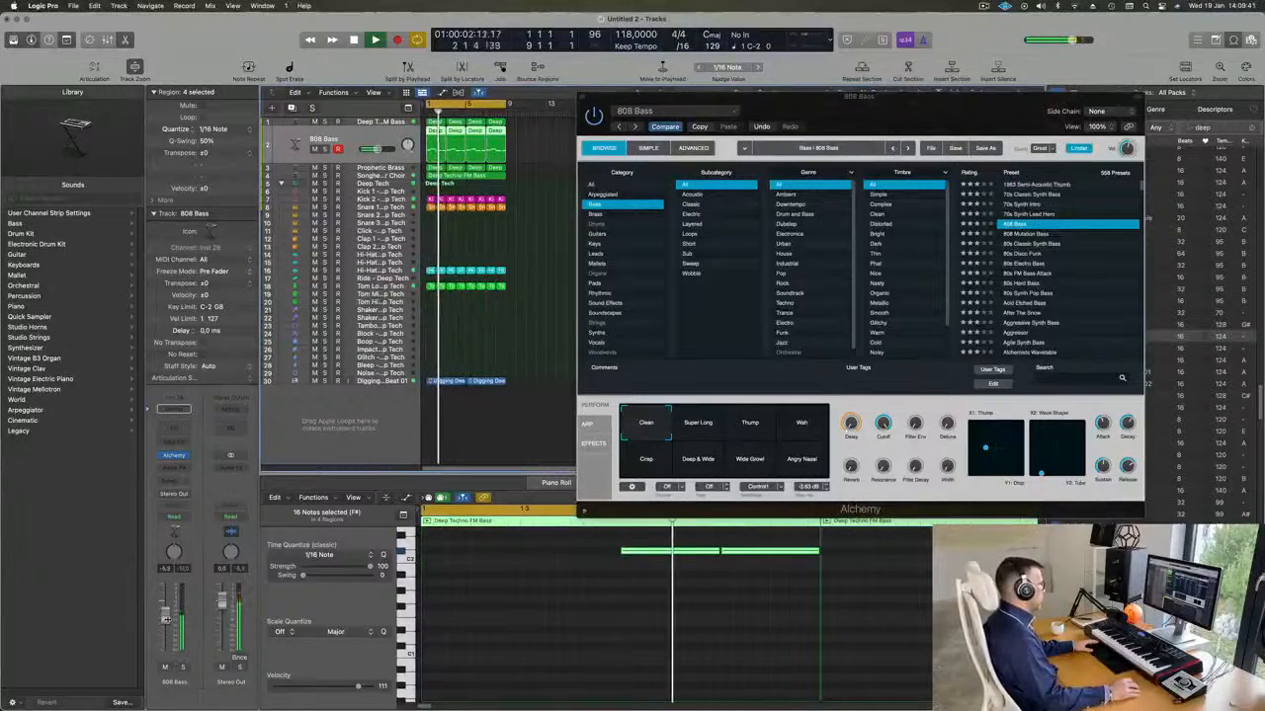
Raise all 16 of the 808 Bass notes by another octave and play them with the loop.
left_click(509, 627)
key("space")
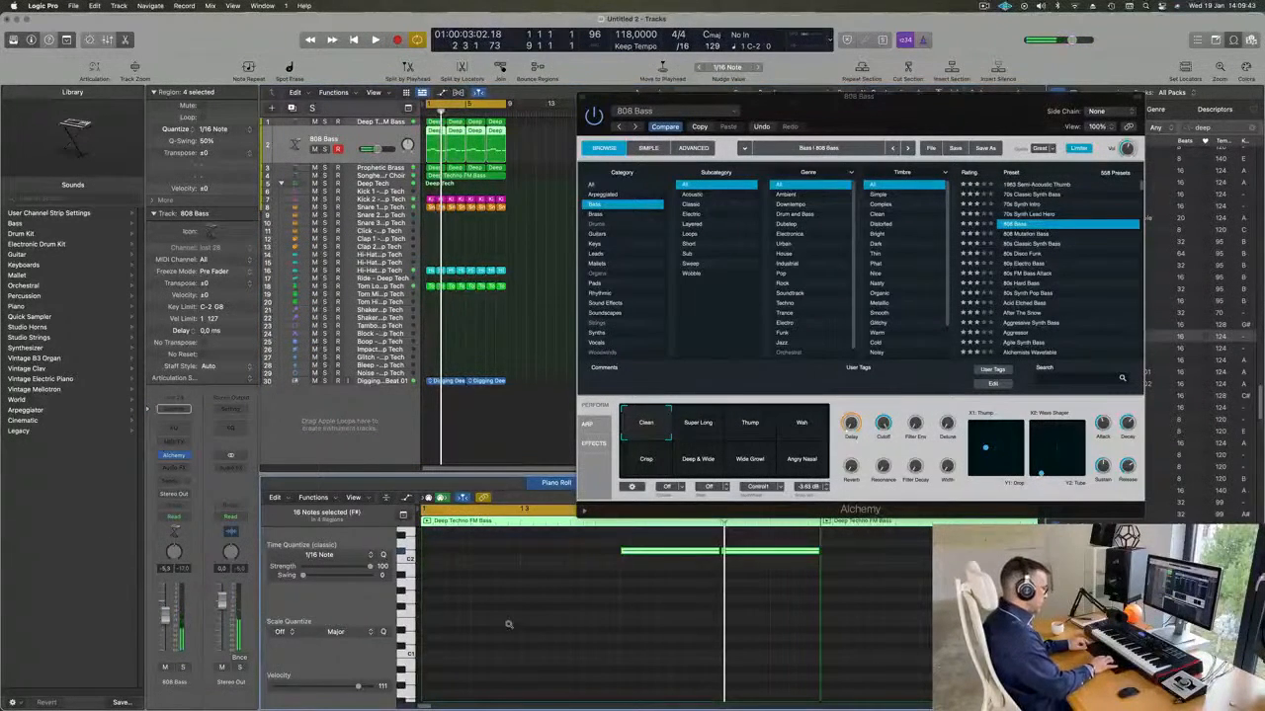
key("Delete")
key("space")
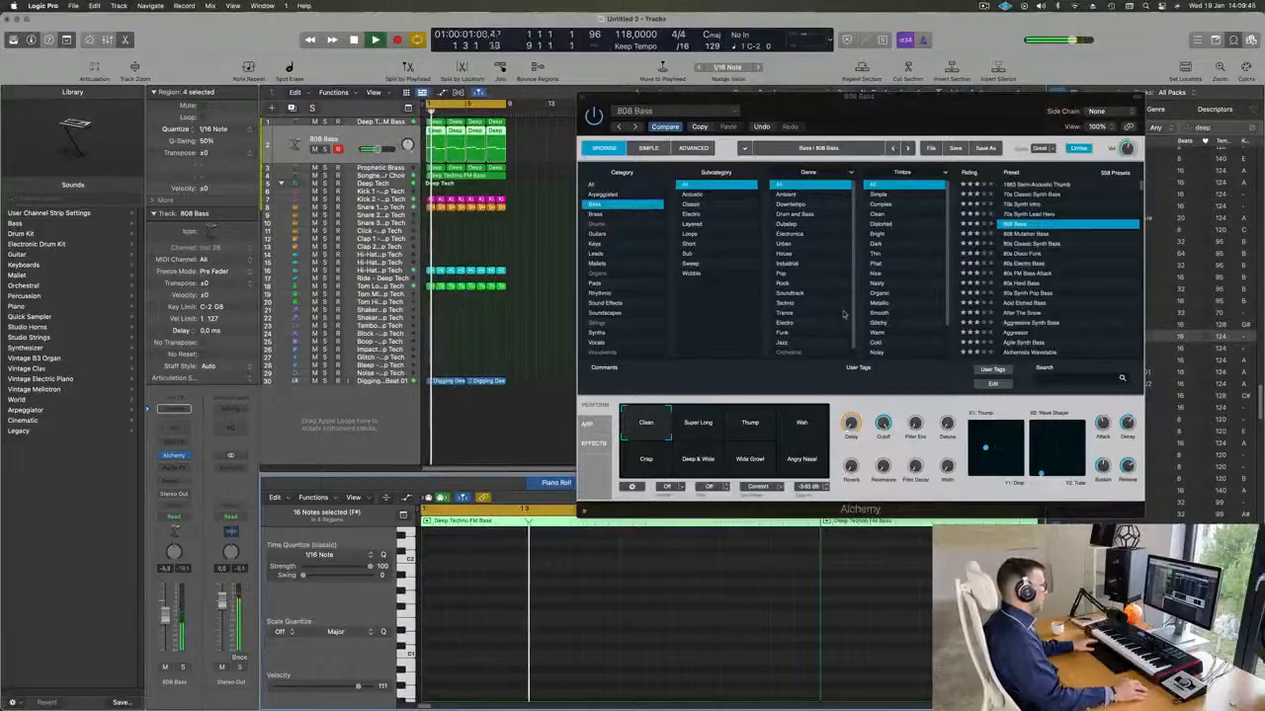
Try 808 Mutation Bass again with its Thump, Drop, Growl Pulse, Solid, Underwater, Warm Pulse and Raw Pulse variations.
left_click_drag(953, 121, 854, 200)
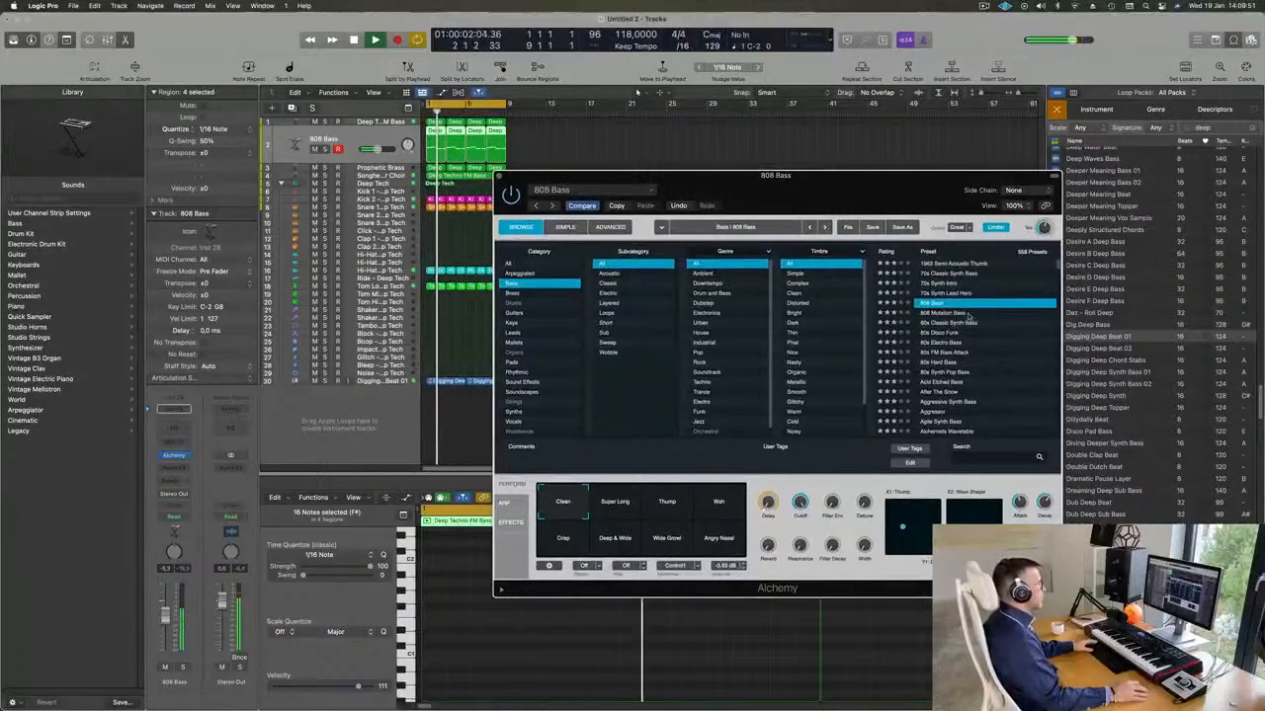
left_click(907, 313)
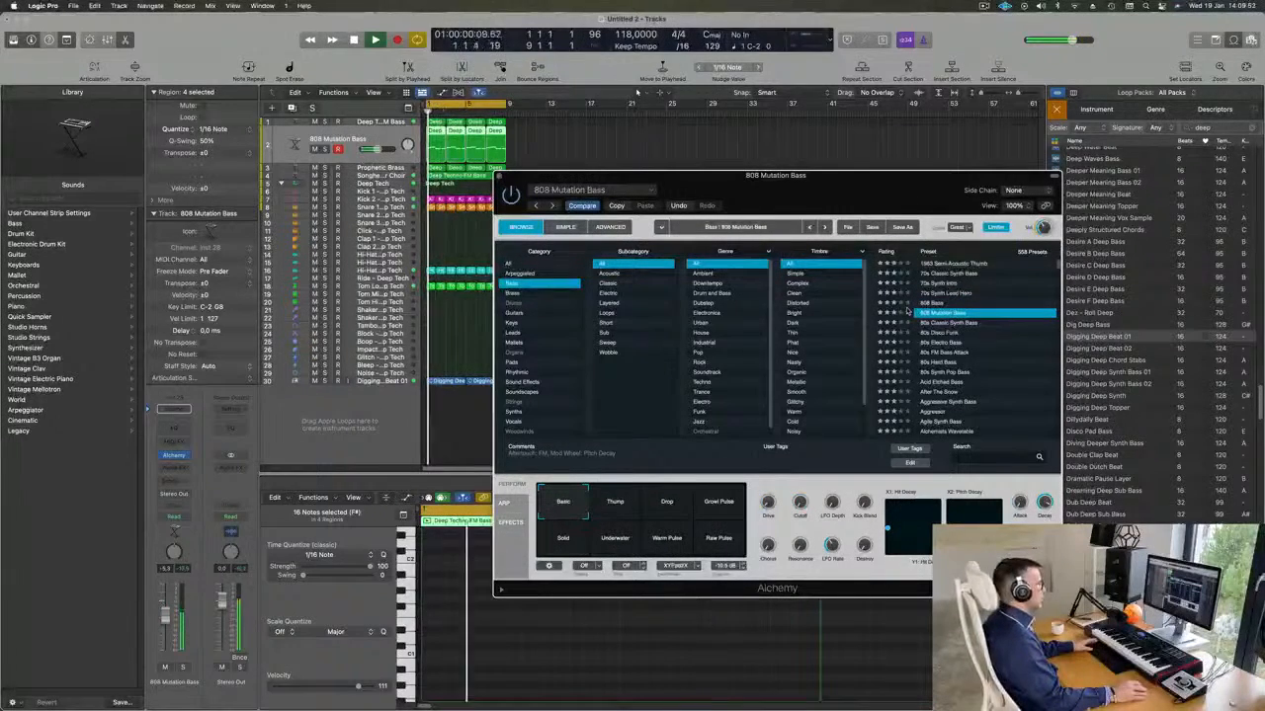
left_click_drag(838, 176, 913, 118)
left_click(691, 445)
left_click(742, 445)
left_click(792, 448)
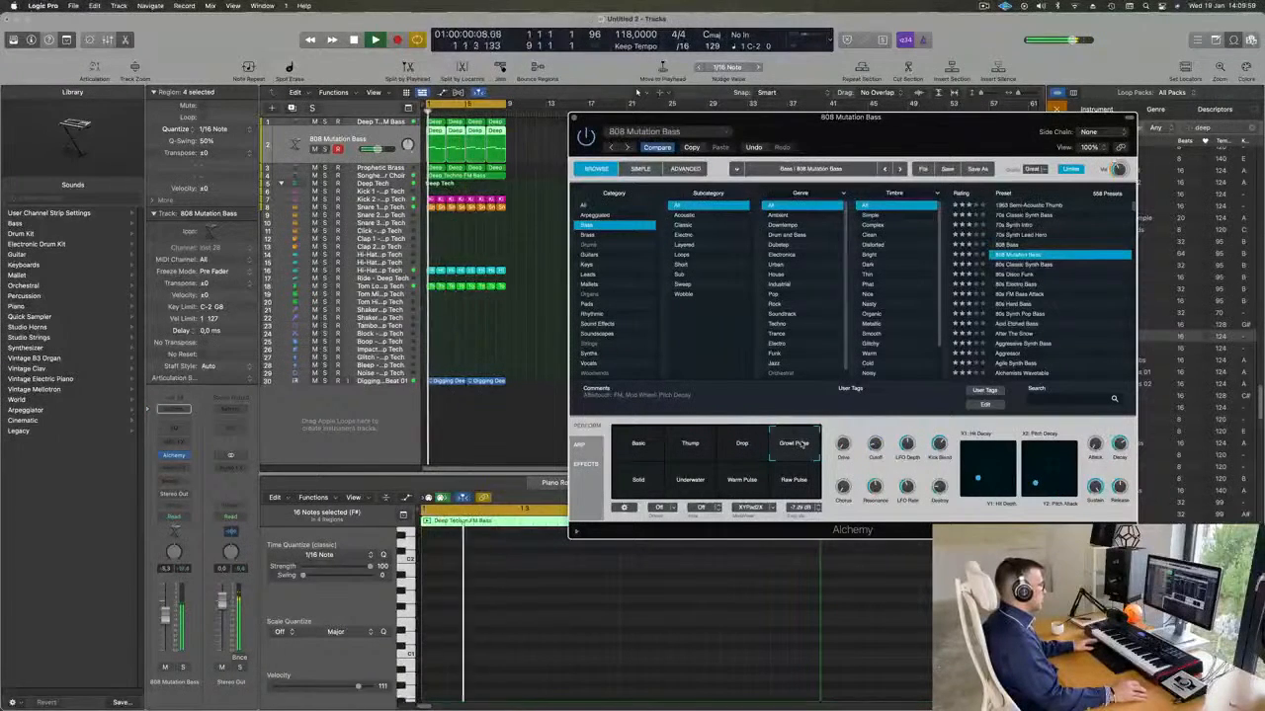
left_click(637, 483)
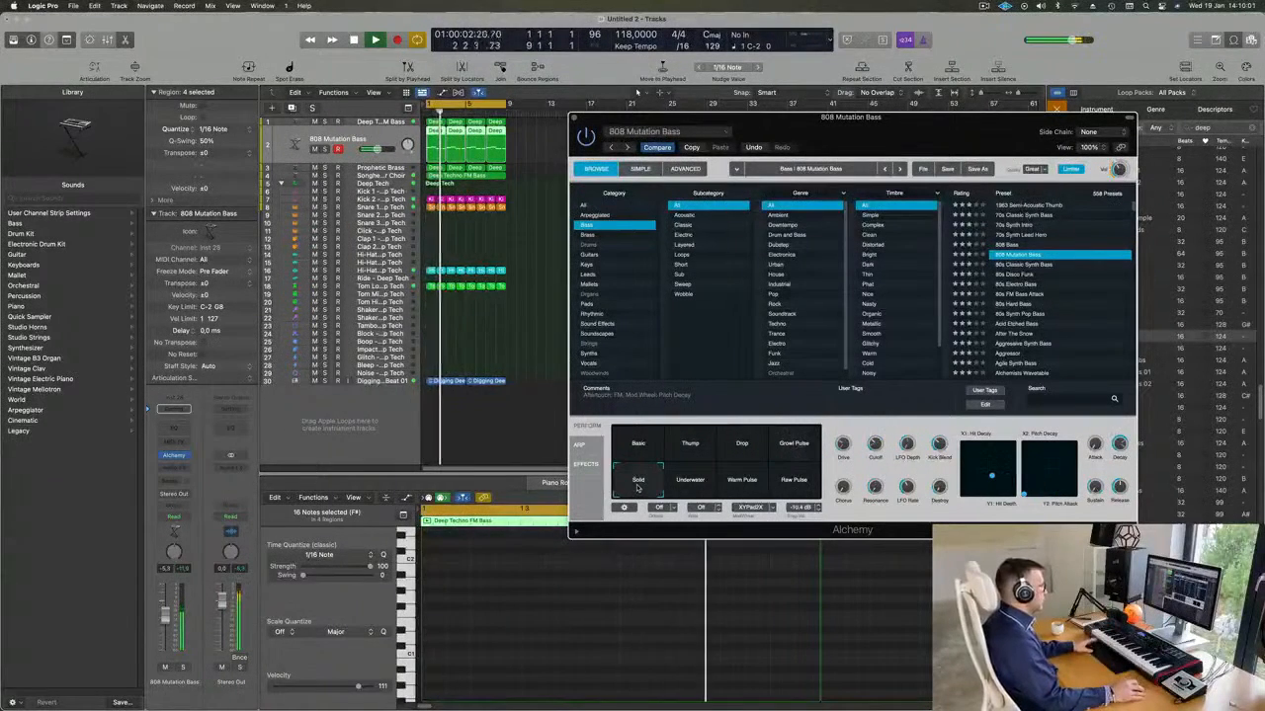
left_click(692, 483)
left_click(740, 484)
left_click(795, 483)
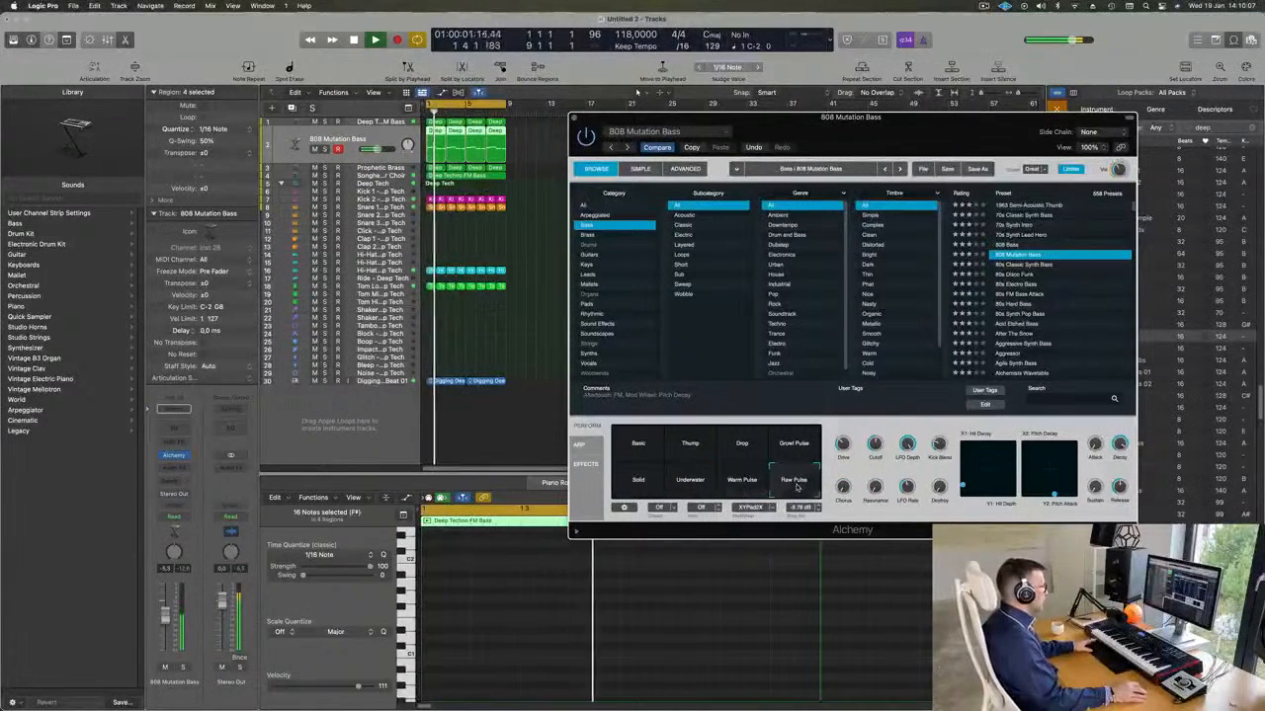
Reload 808 Bass and try its Super Long, Thump, Wah, Crisp and Deep & Wide variations, ending on Wide Growl.
key("Up")
left_click(692, 446)
key("space")
left_click(747, 452)
left_click(787, 449)
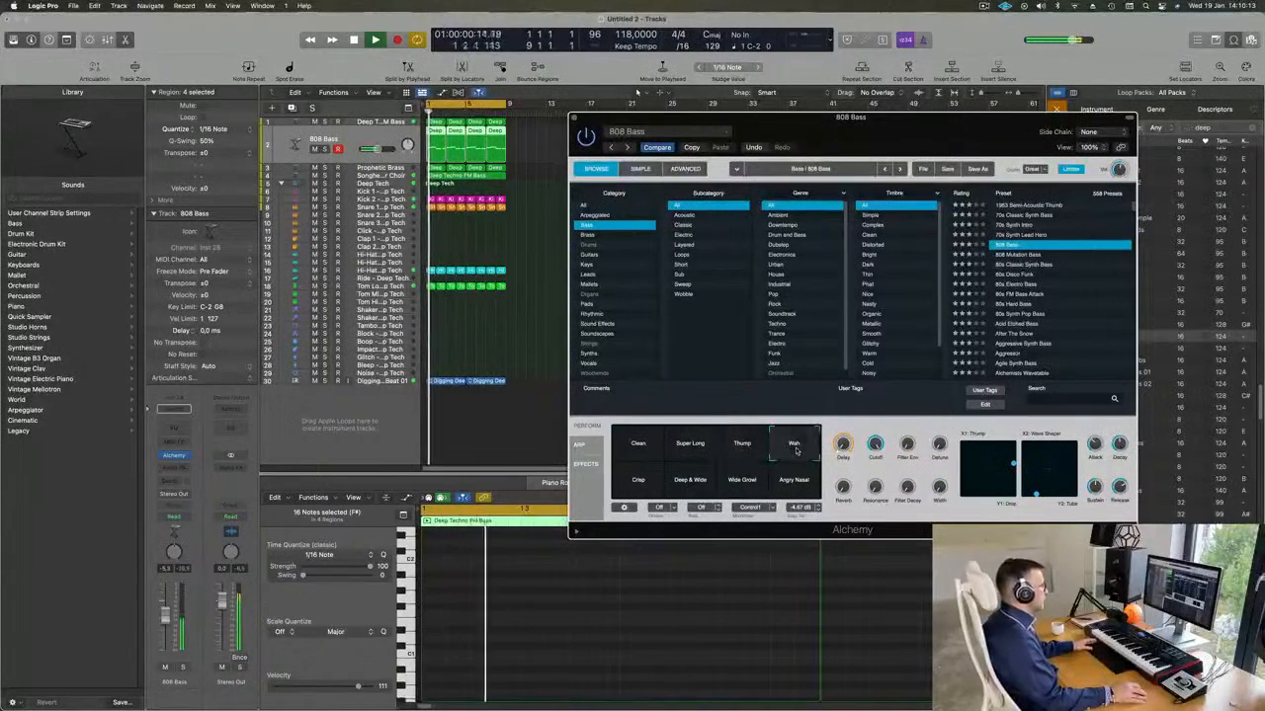
left_click(642, 488)
left_click(692, 486)
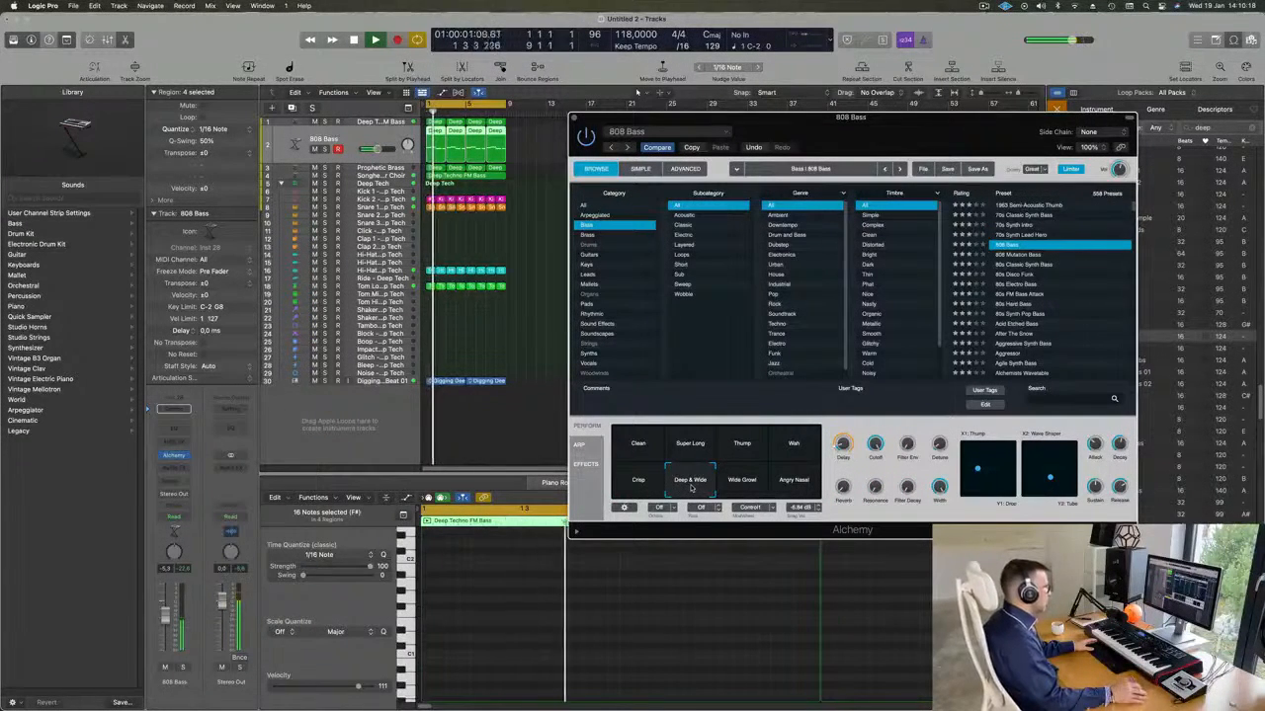
left_click(747, 486)
key("space")
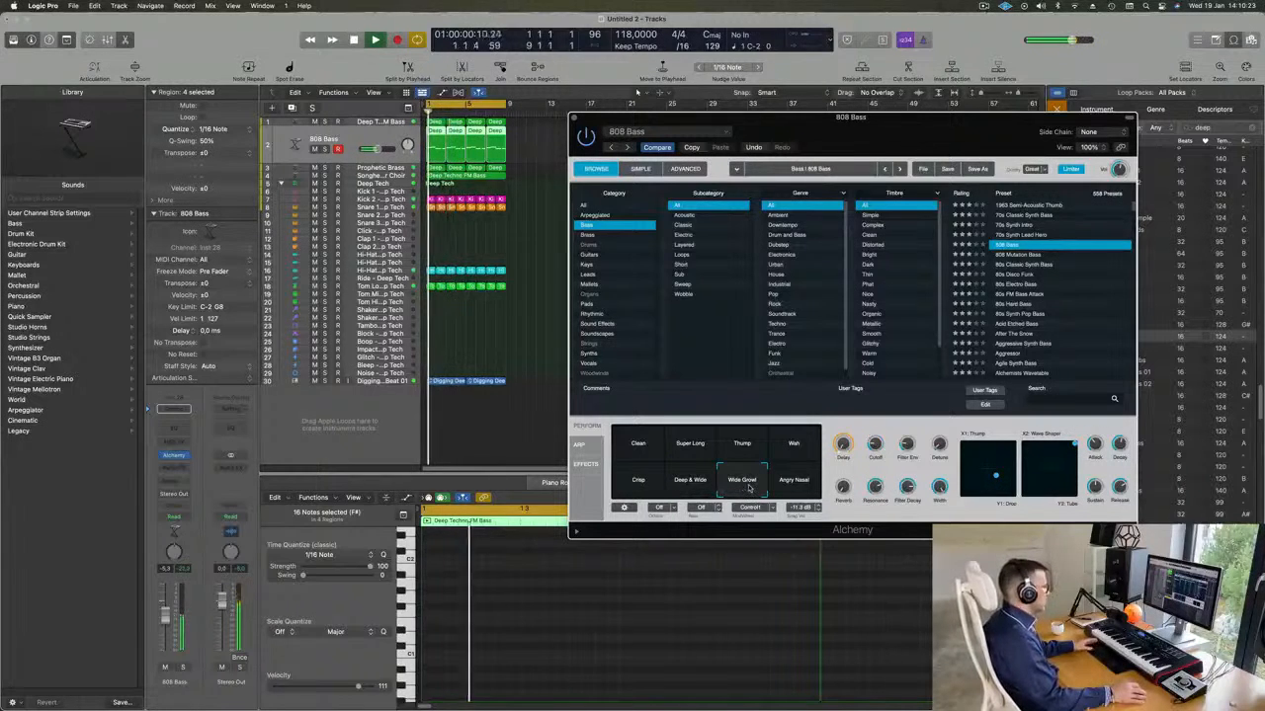
Compare the 808 Bass variations Angry Nasal, Clean, Super Long, Thump and Wah, settle on Deep & Wide, and close the synth.
left_click(794, 486)
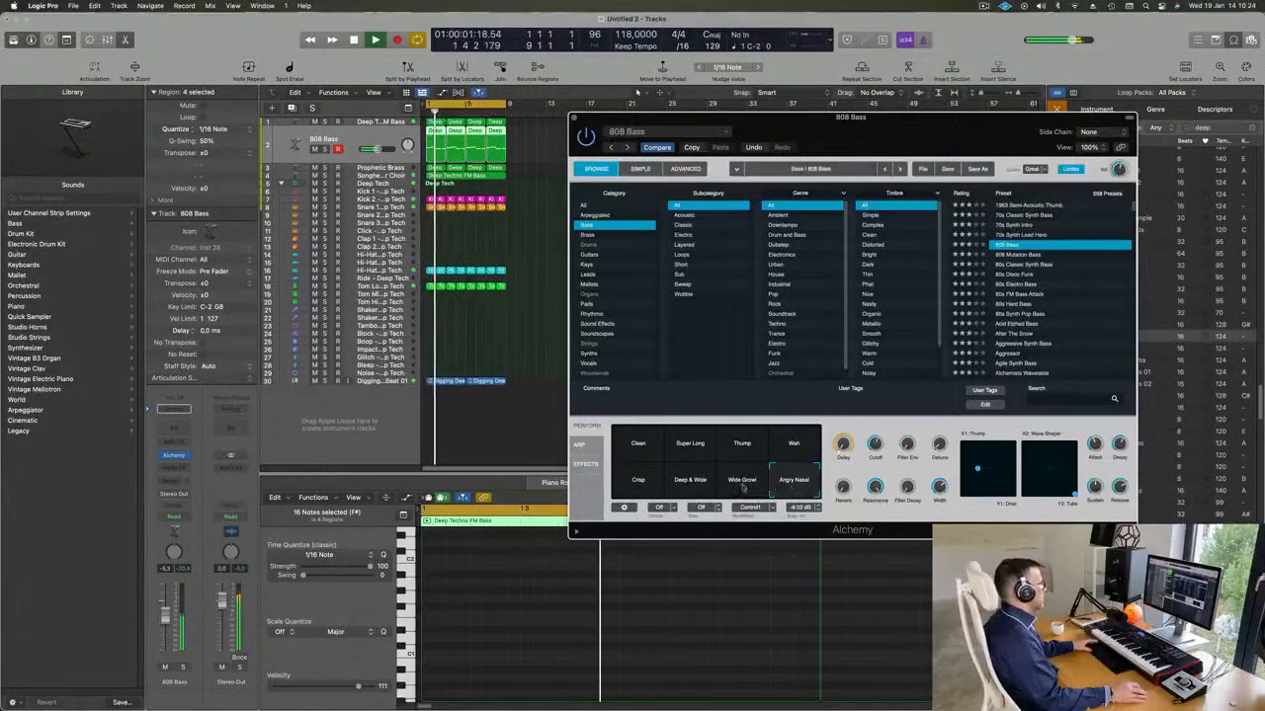
left_click(680, 484)
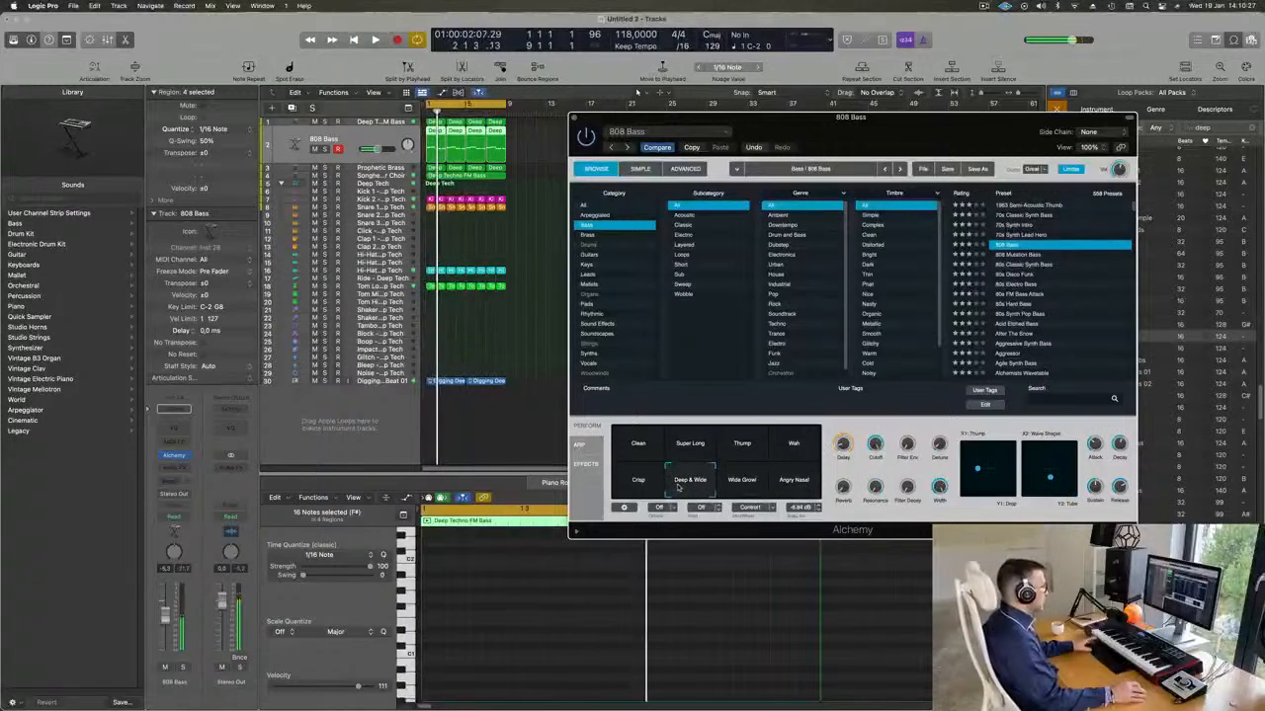
left_click(635, 449)
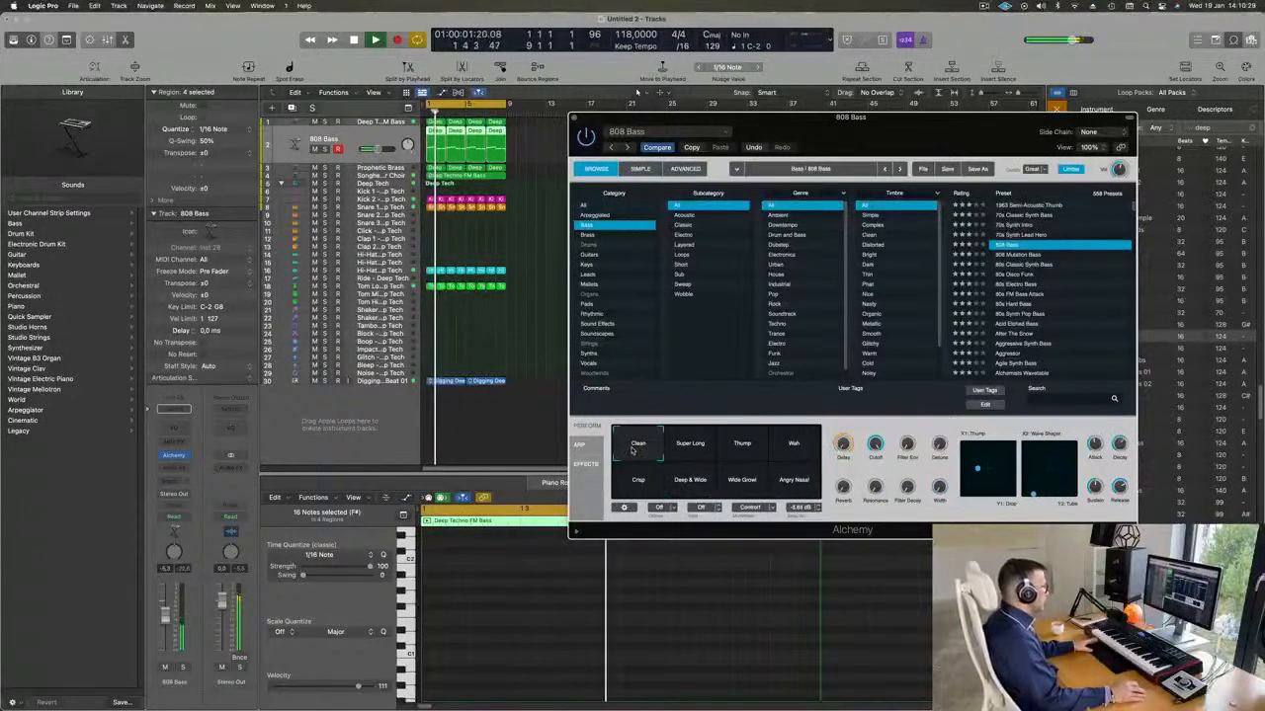
left_click(697, 448)
left_click(735, 447)
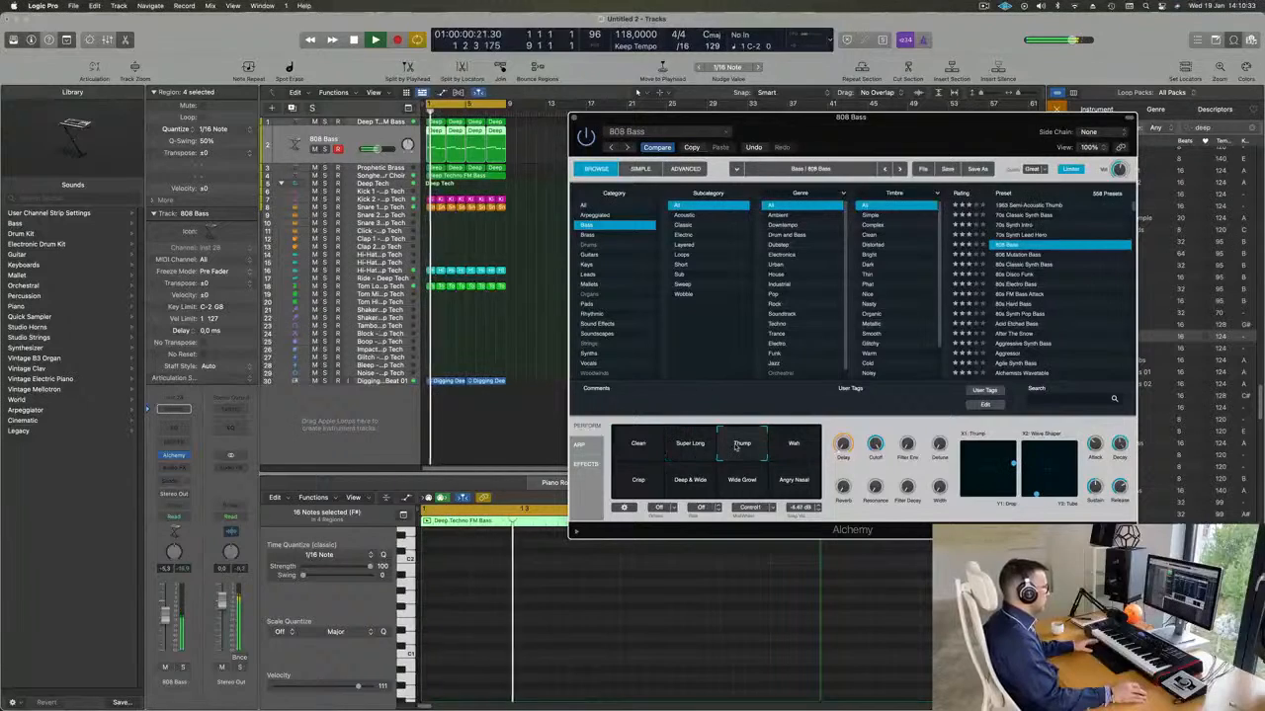
left_click(793, 446)
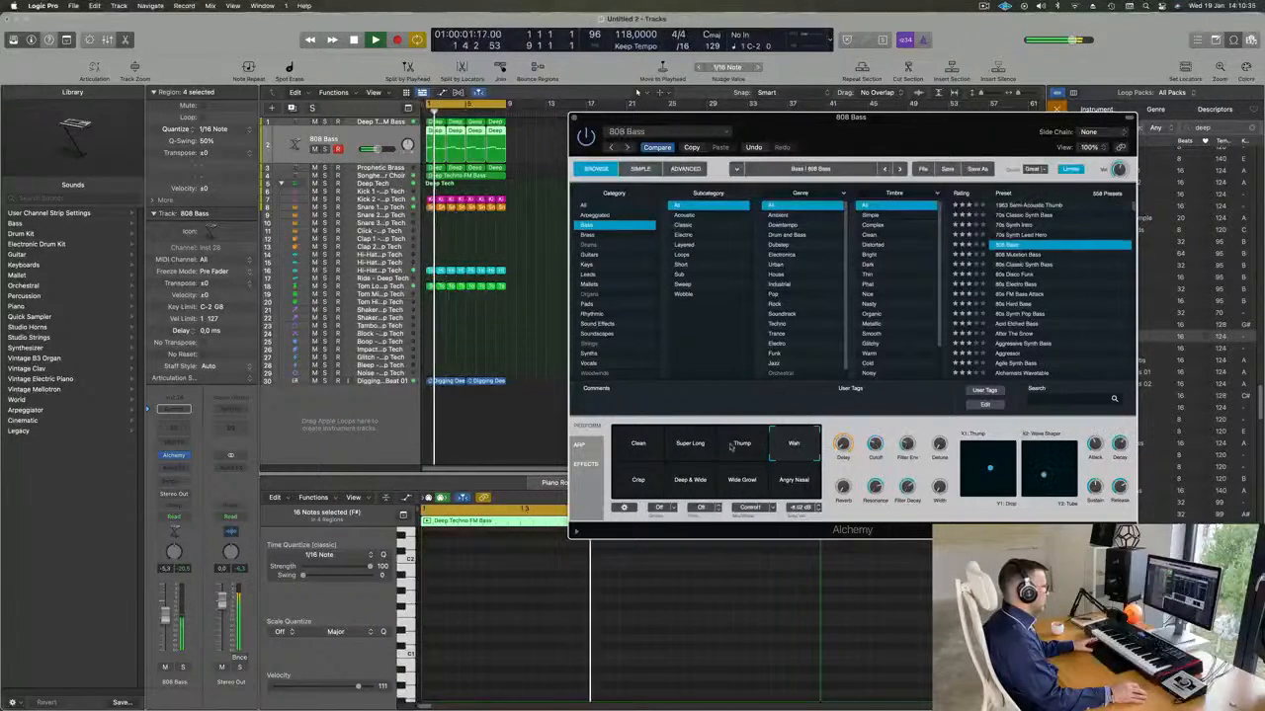
left_click(690, 480)
left_click_drag(902, 124, 761, 130)
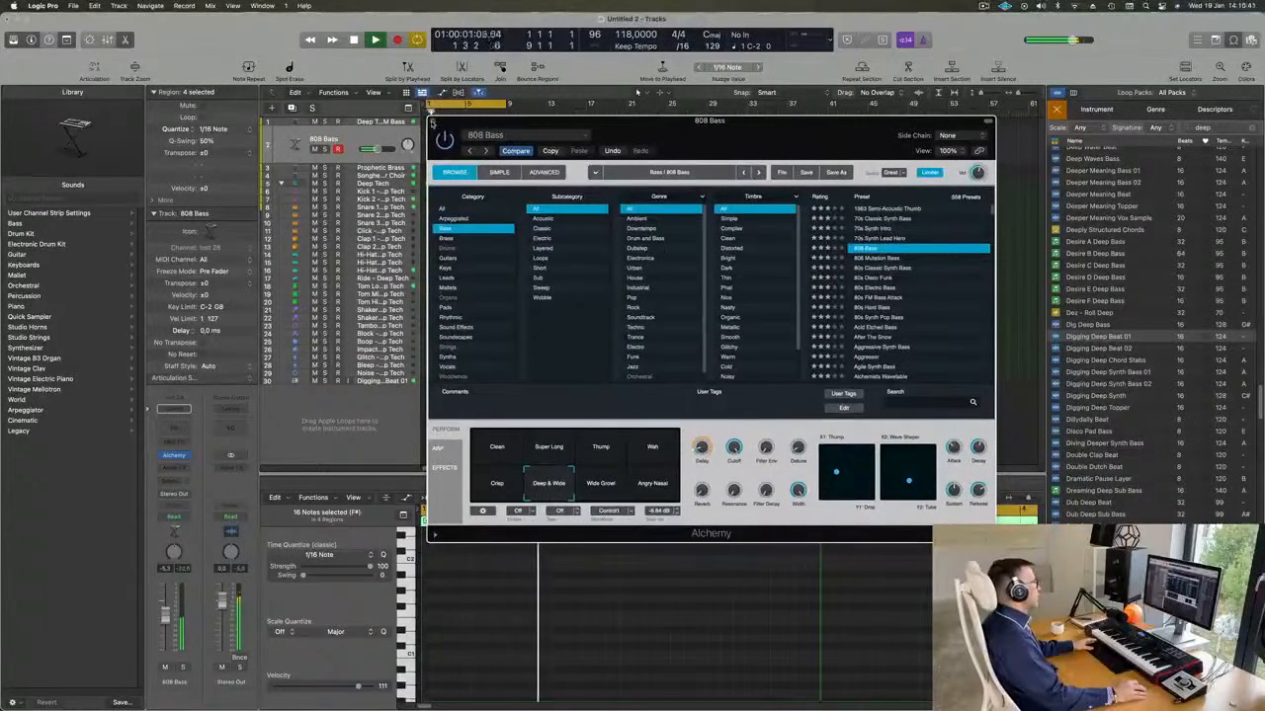
key("super+w")
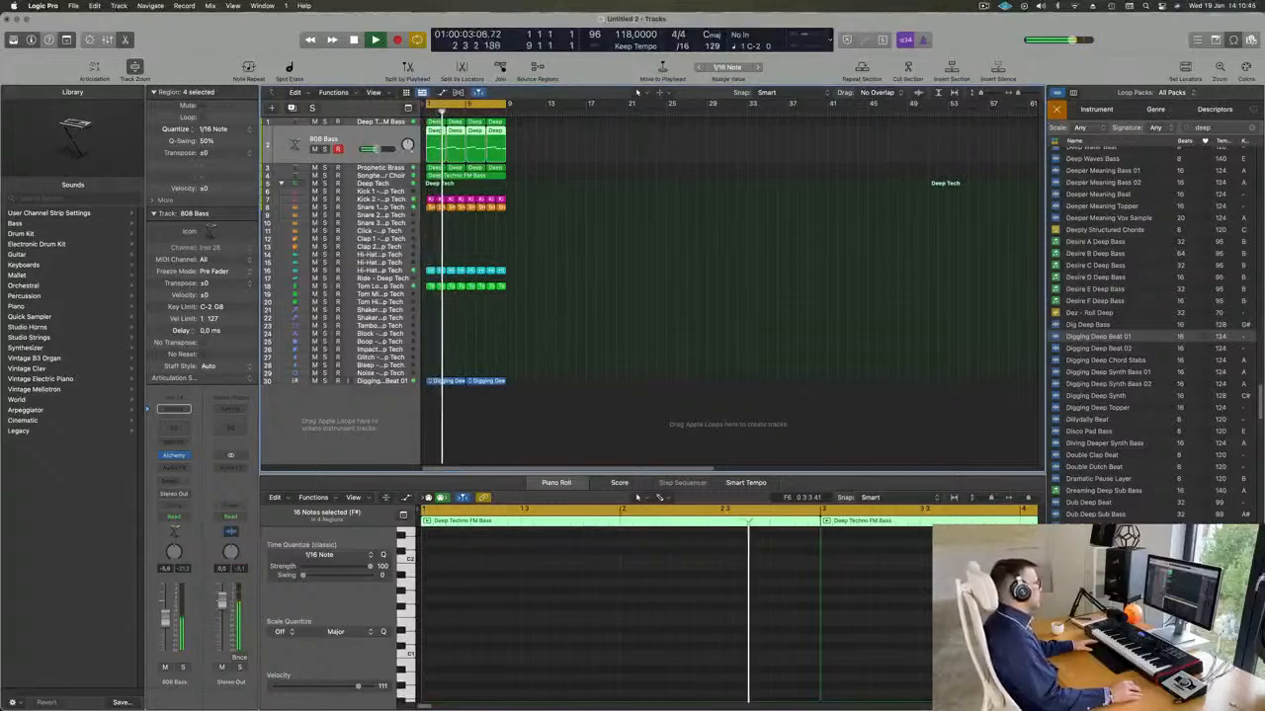
Add a Channel EQ to the Granular Choir track with a low cut at 270 Hz and 12 dB/Oct.
scroll(544, 240, "up", 5)
scroll(655, 273, "up", 1)
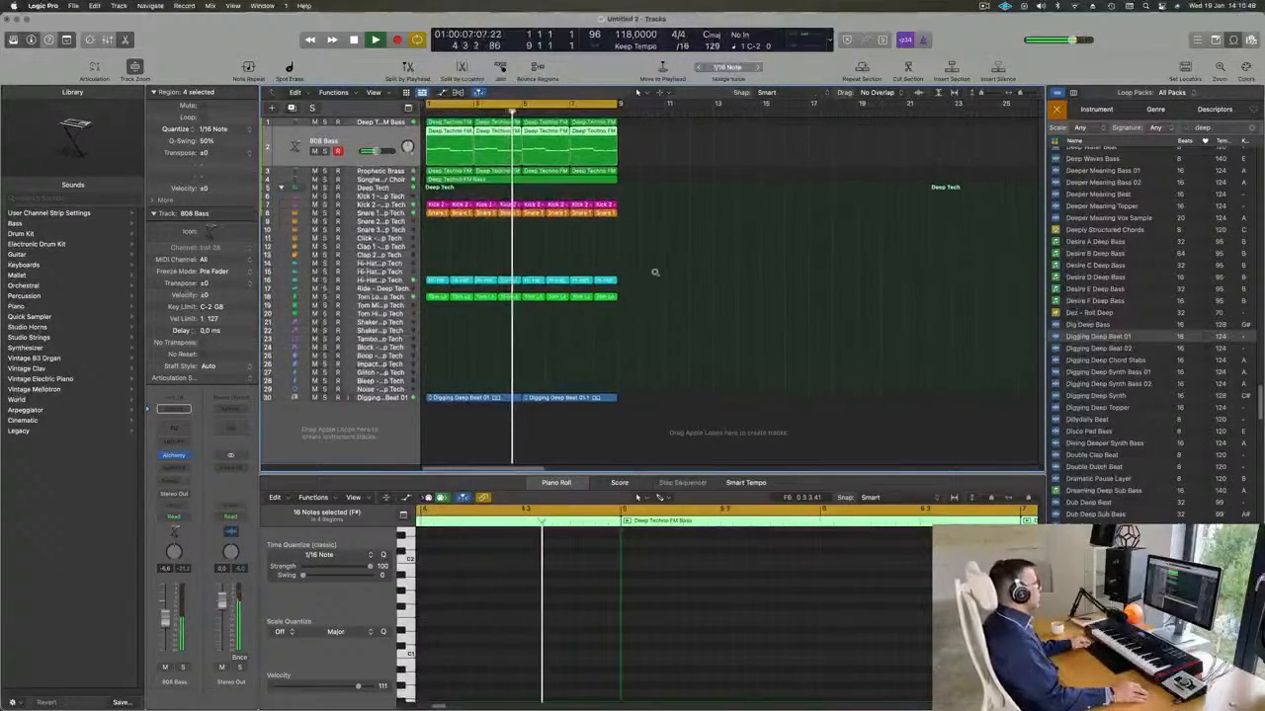
scroll(656, 273, "up", 1)
left_click(376, 186)
key("Return")
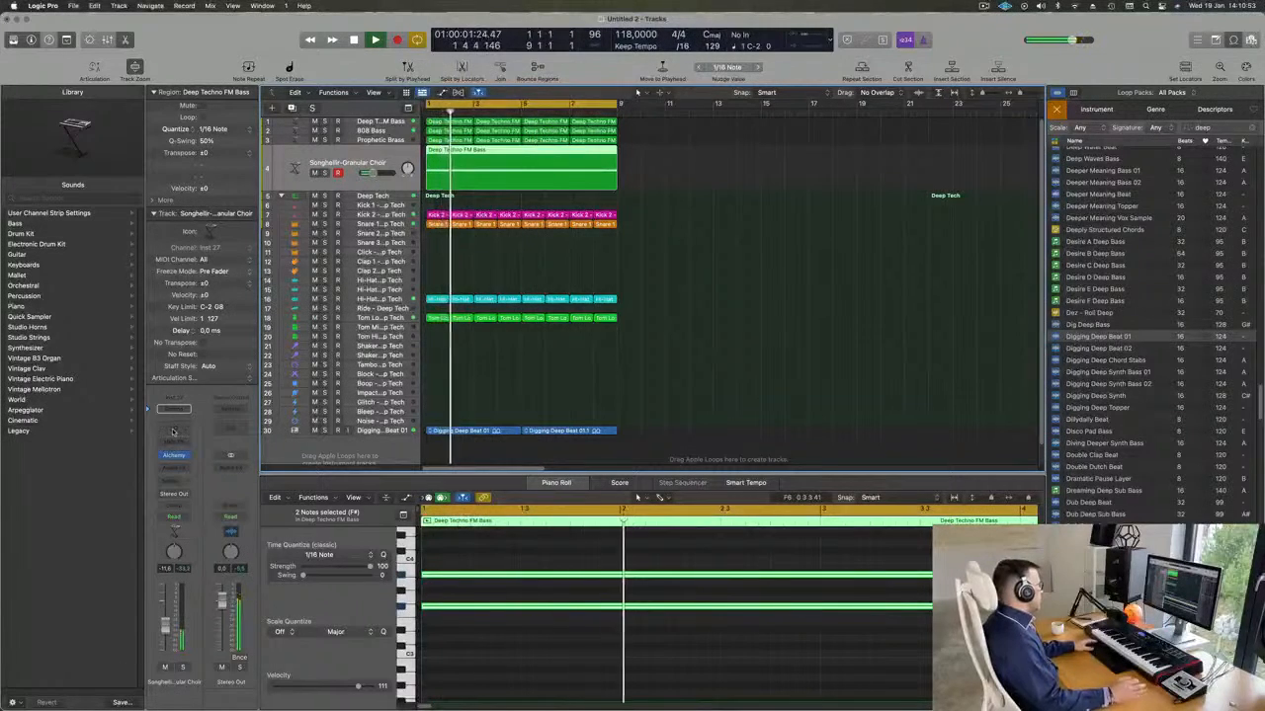
left_click(173, 432)
left_click_drag(636, 264, 731, 240)
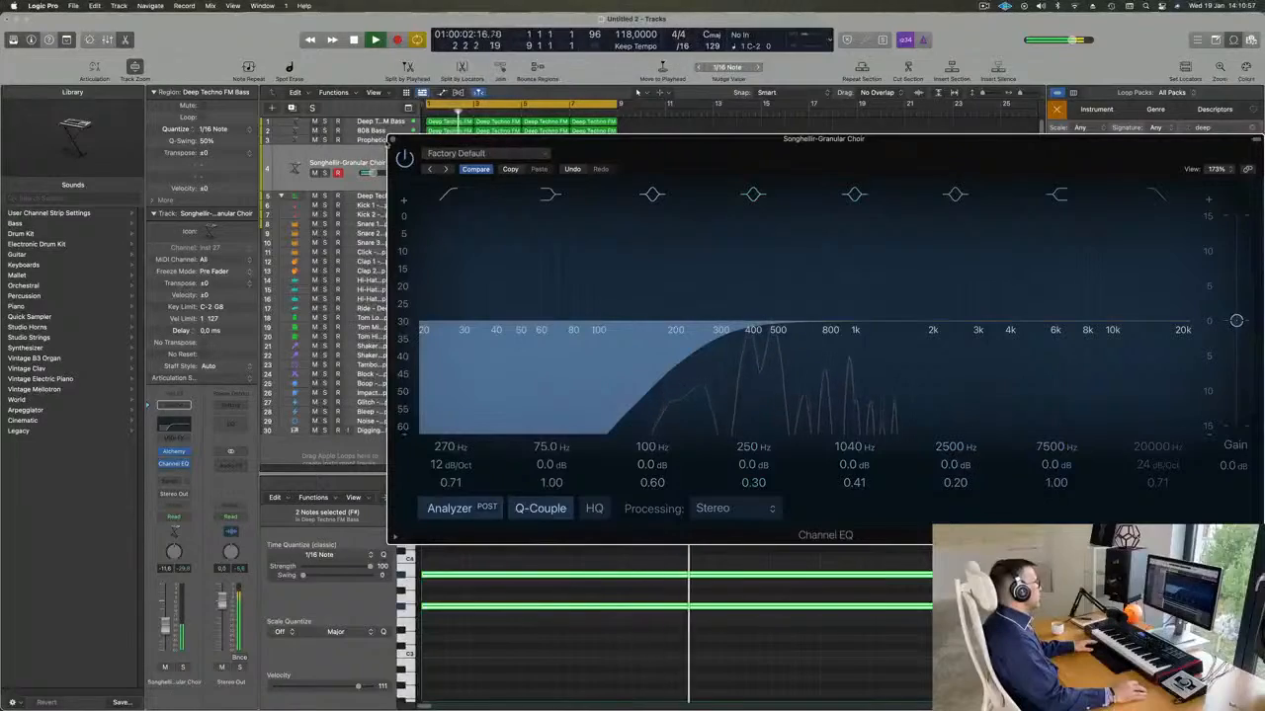
left_click(392, 140)
Add a Channel EQ to the Deep Techno FM Bass track with a low cut at 154 Hz and 12 dB/Oct.
left_click(365, 123)
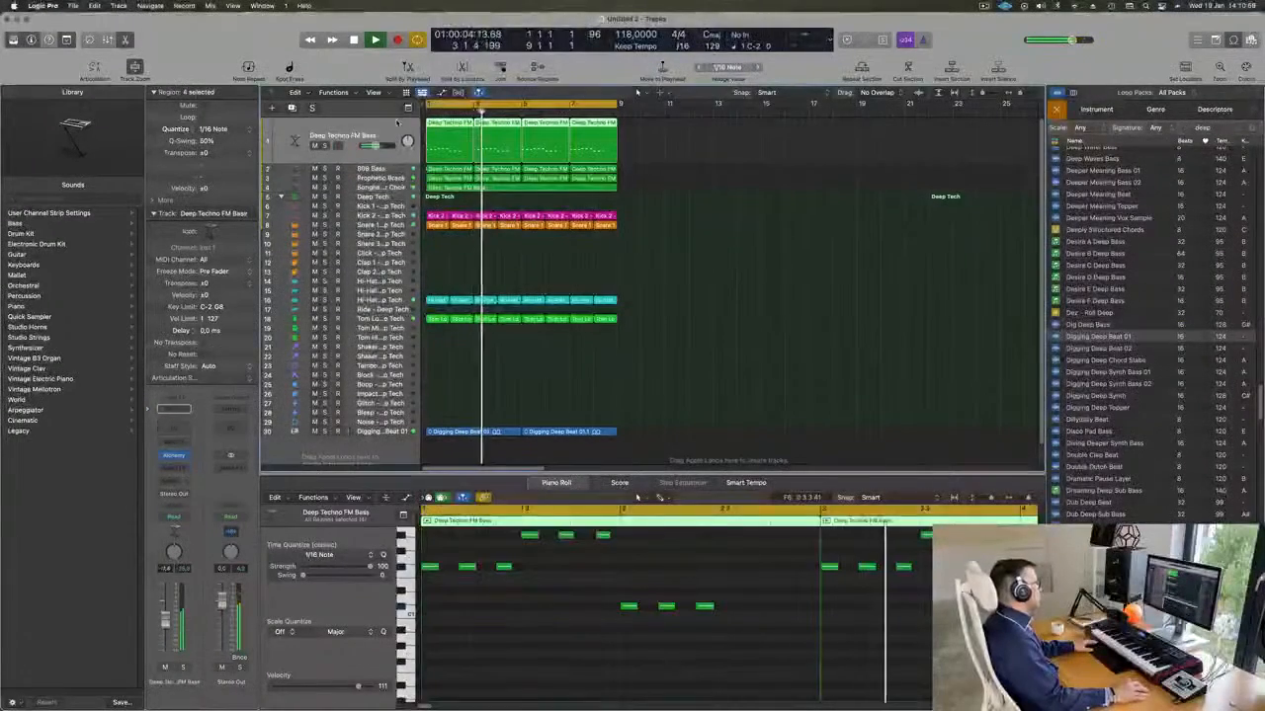
key("space")
key("space")
left_click(174, 429)
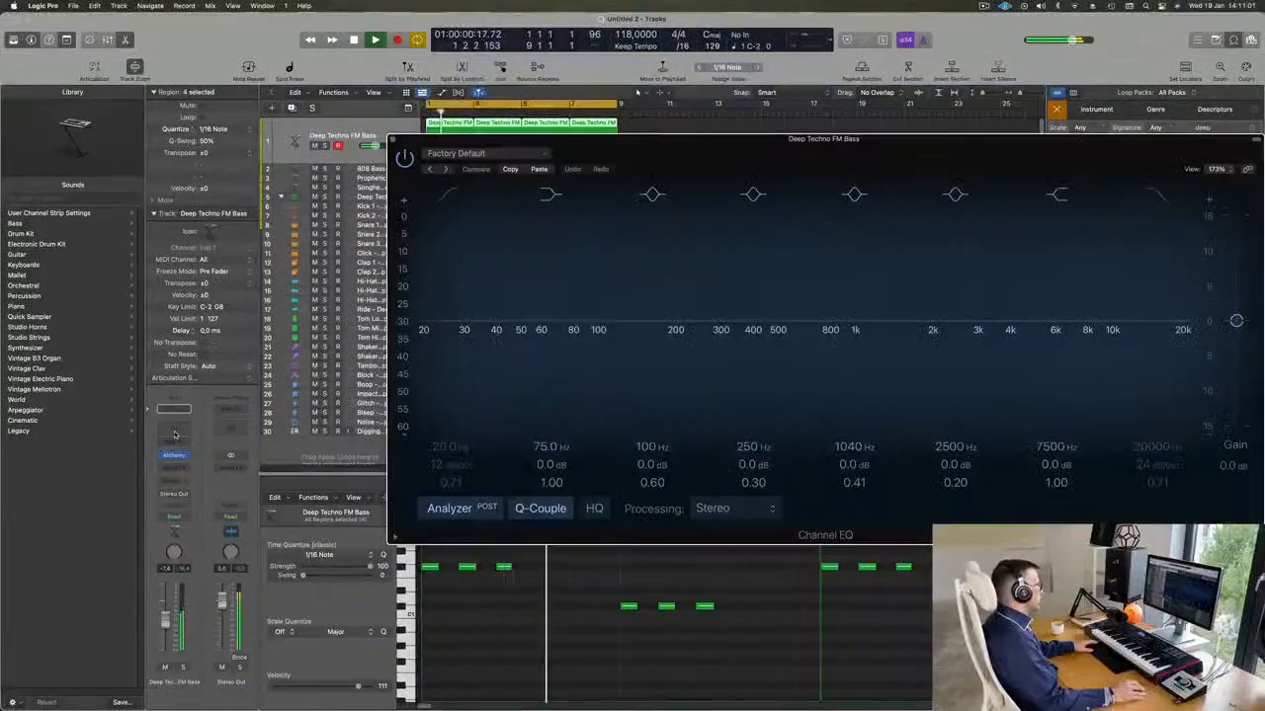
left_click_drag(434, 331, 649, 337)
key("space")
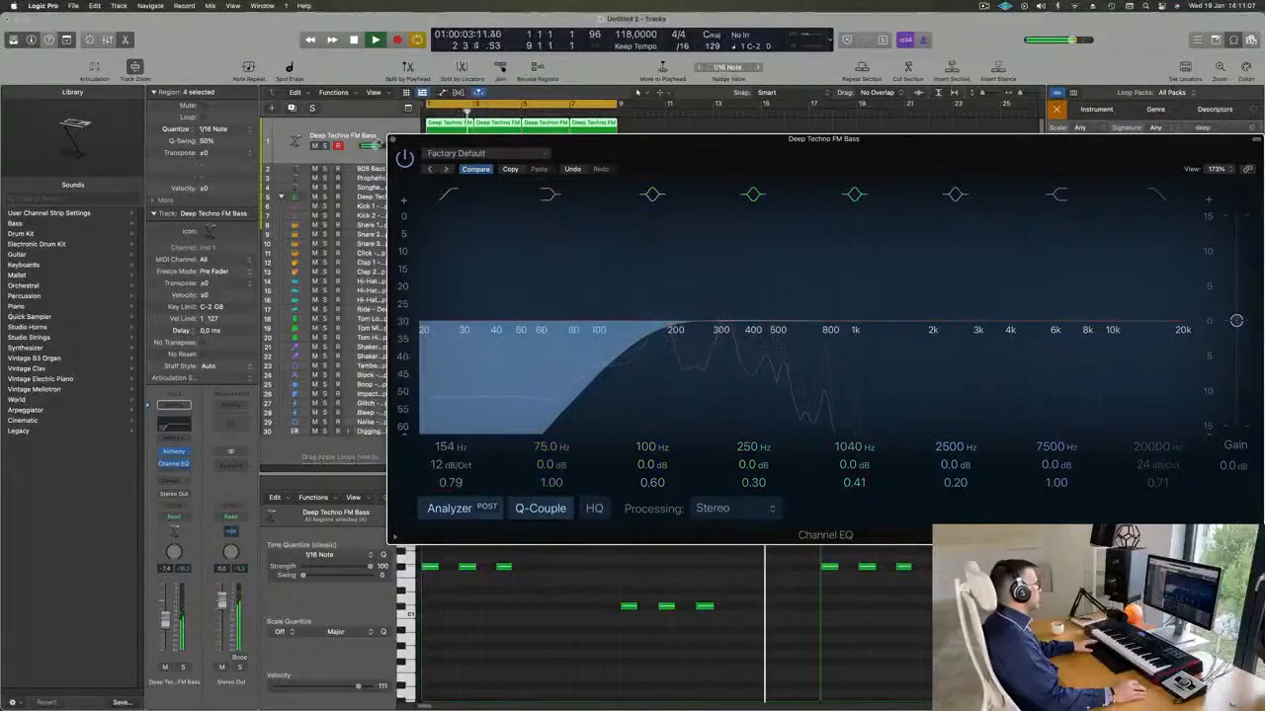
left_click(391, 141)
Listen to the 808 Bass track briefly in solo, then within the whole loop.
left_click(369, 166)
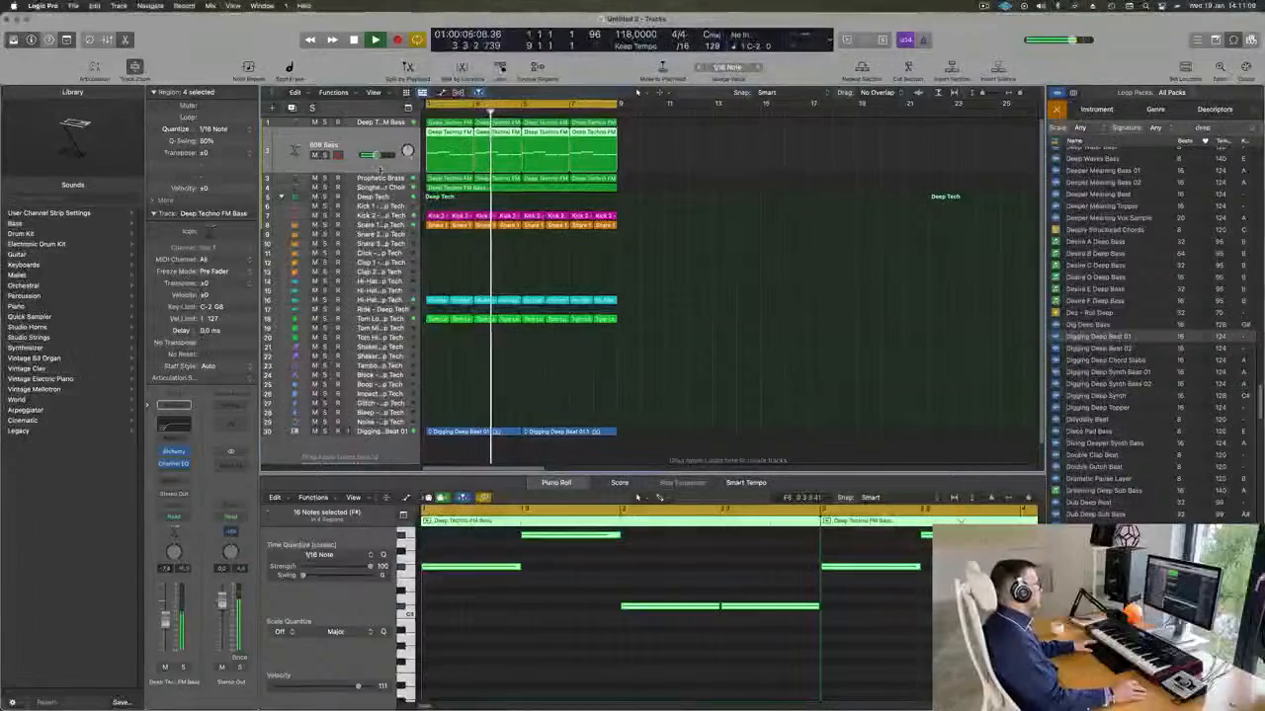
left_click(324, 155)
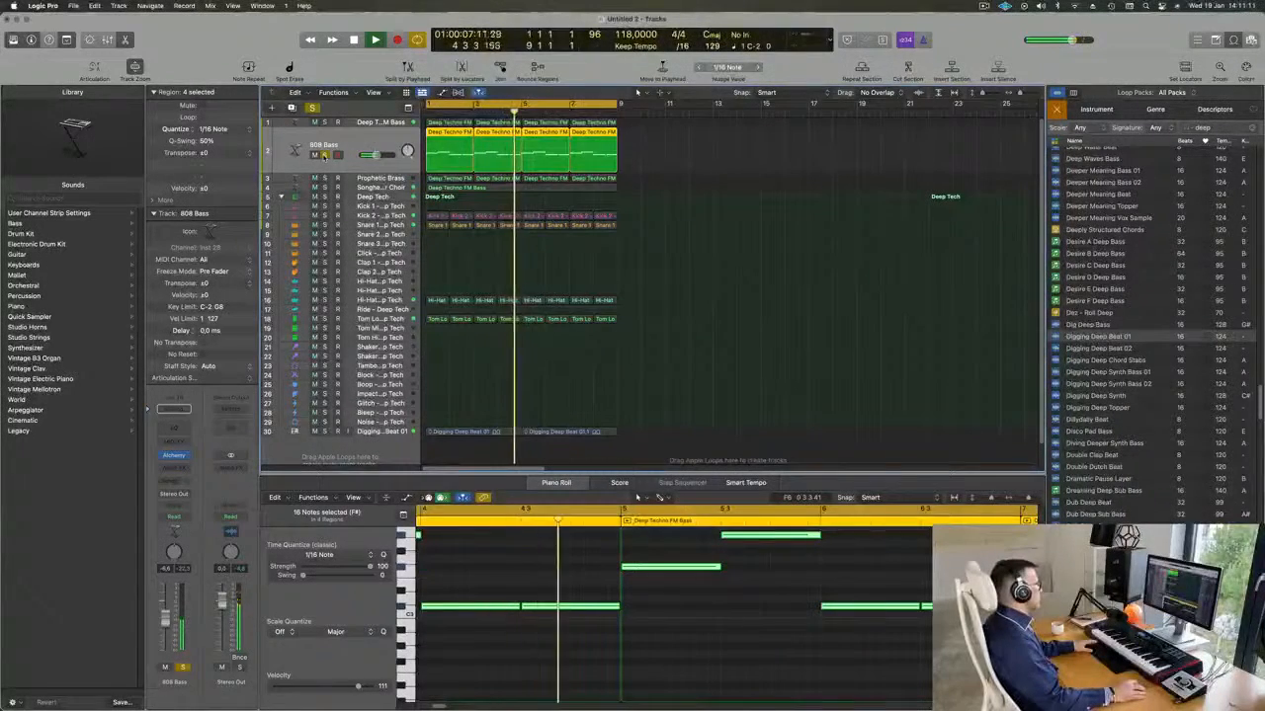
left_click(325, 155)
key("space")
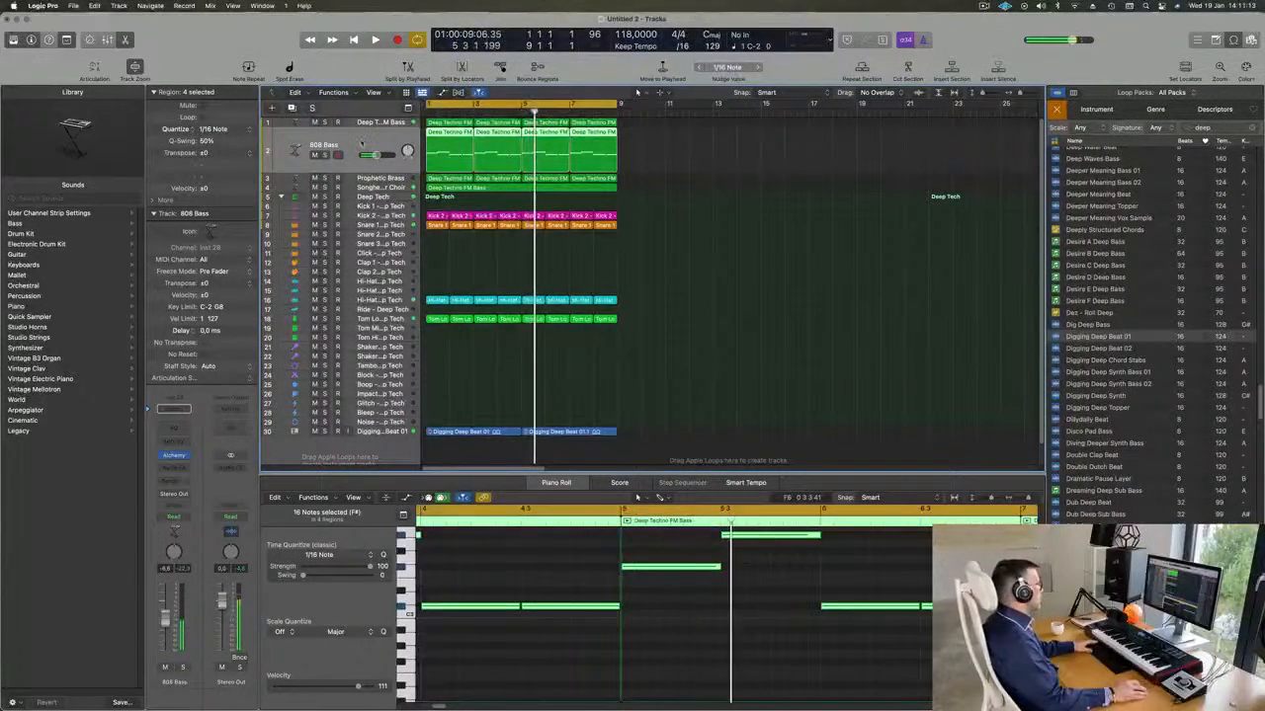
key("space")
scroll(520, 589, "down", 5)
left_click(562, 576)
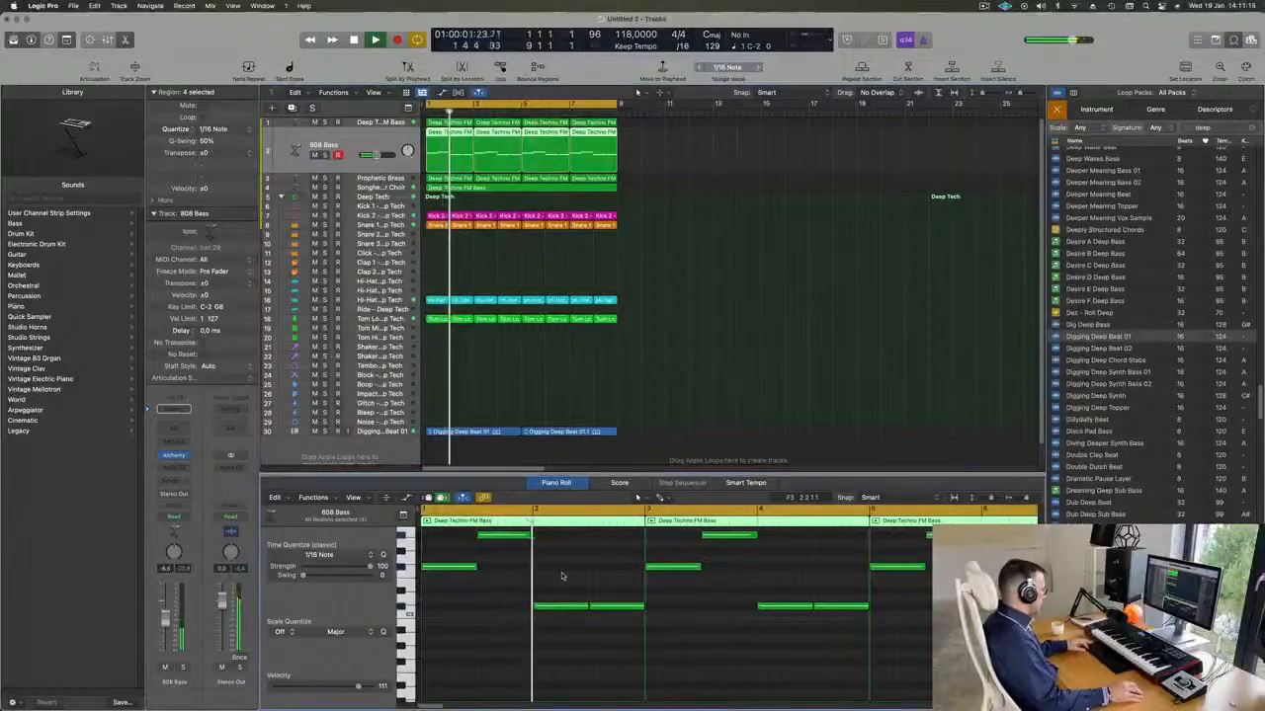
key("space")
key("space")
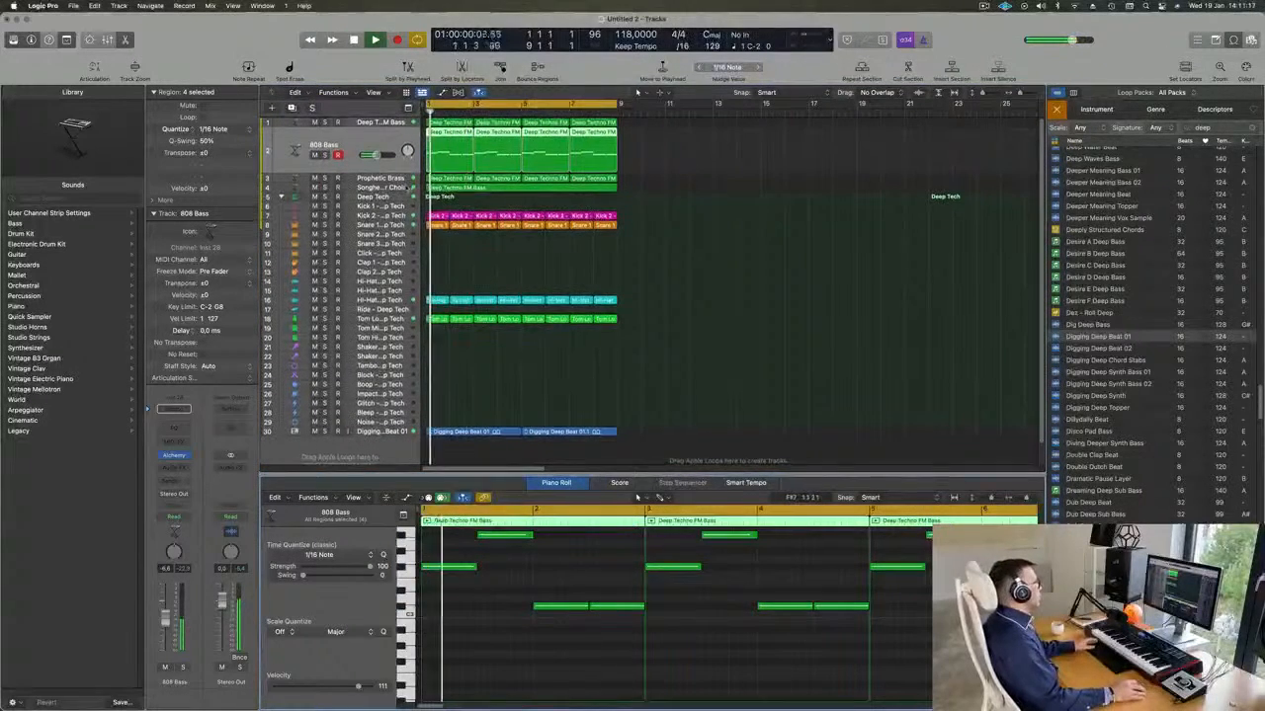
Check the Prophetic Brass track by soloing it briefly, then replay the full loop.
left_click(381, 177)
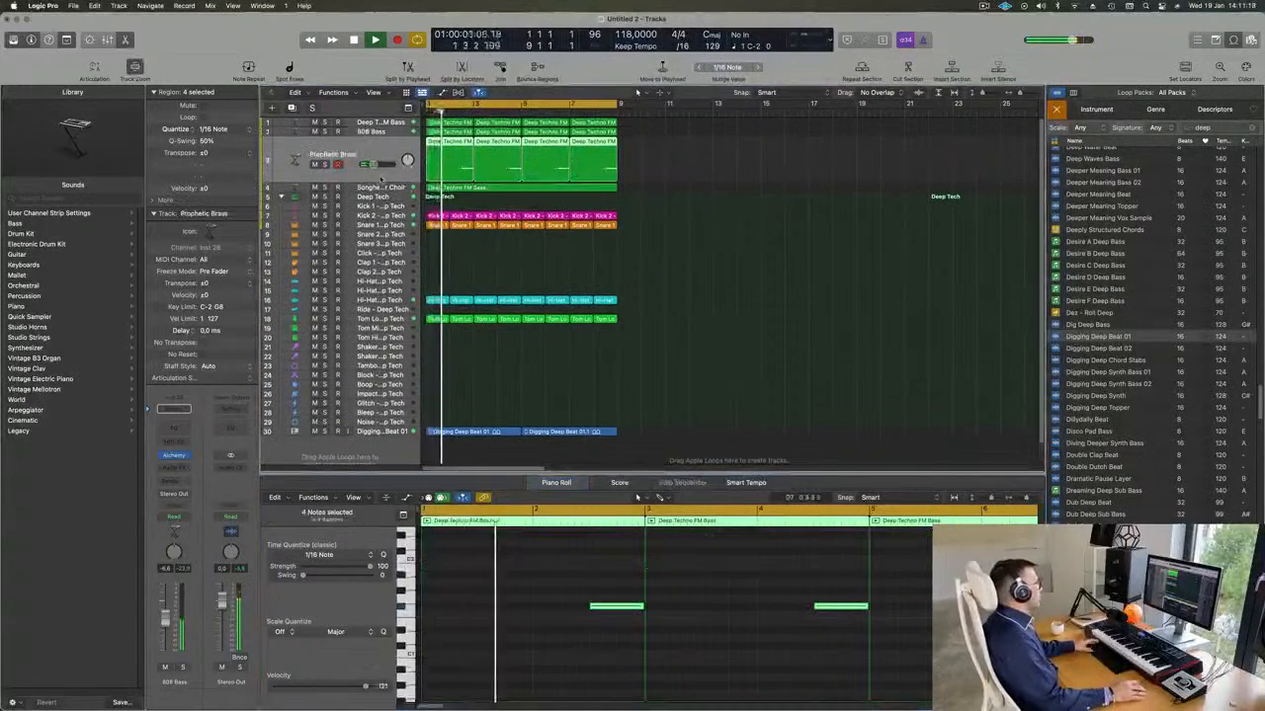
left_click(326, 165)
left_click(325, 166)
scroll(573, 287, "up", 3)
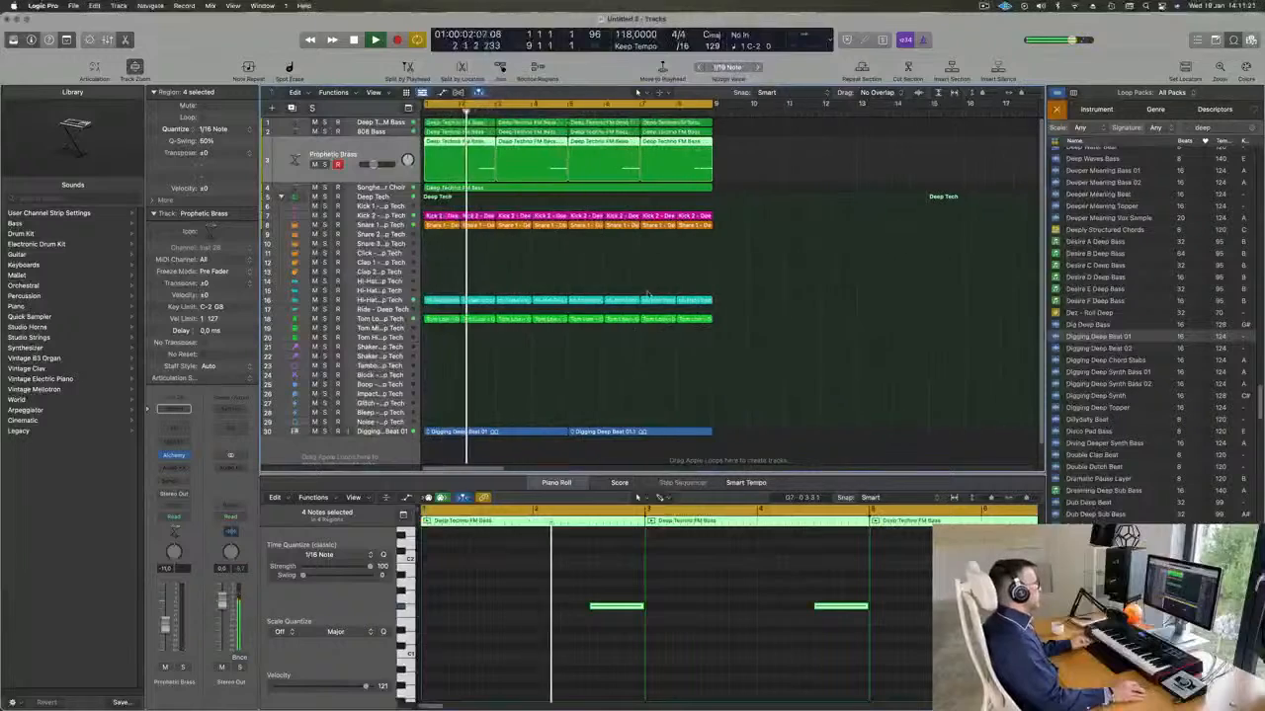
key("space")
key("space")
Copy the first Snare 1 region to the Snare 2 track, rework it into three shifted hits, and raise them an octave.
left_click_drag(435, 227, 439, 241)
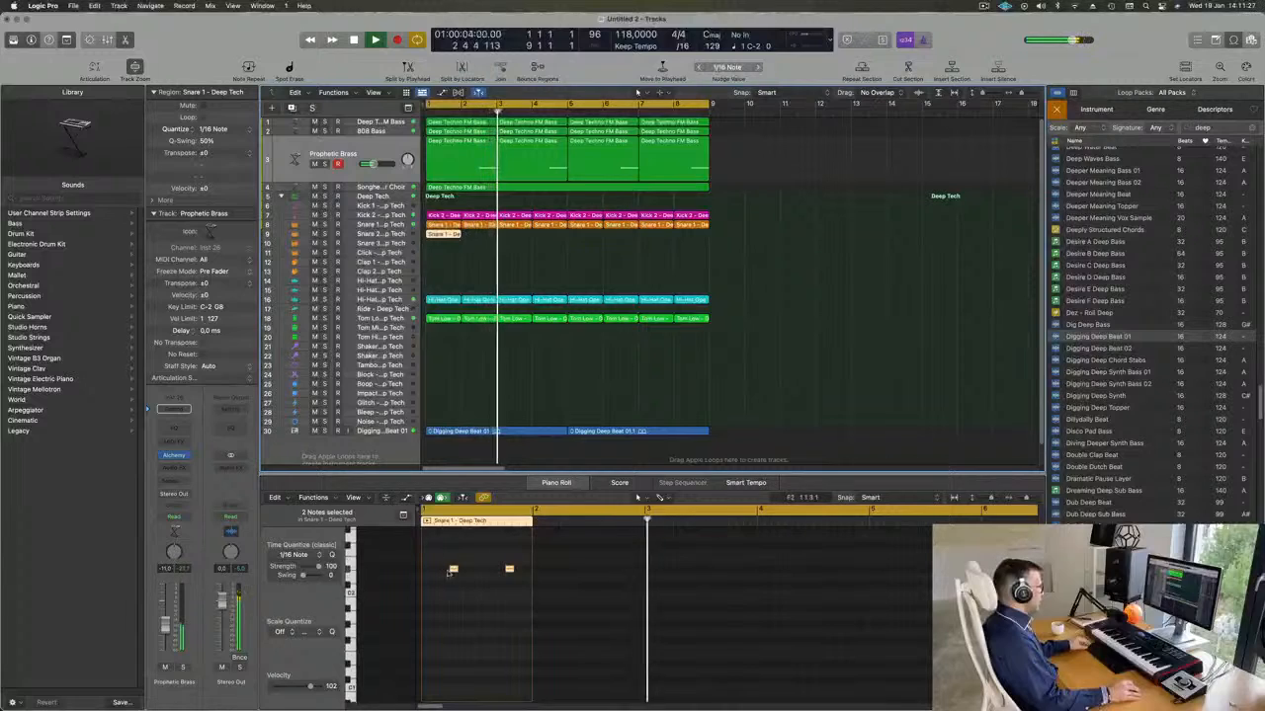
key("Delete")
mouse_move(464, 583)
left_mouse_down()
mouse_move(501, 572)
mouse_move(445, 573)
left_mouse_up()
left_click(509, 570)
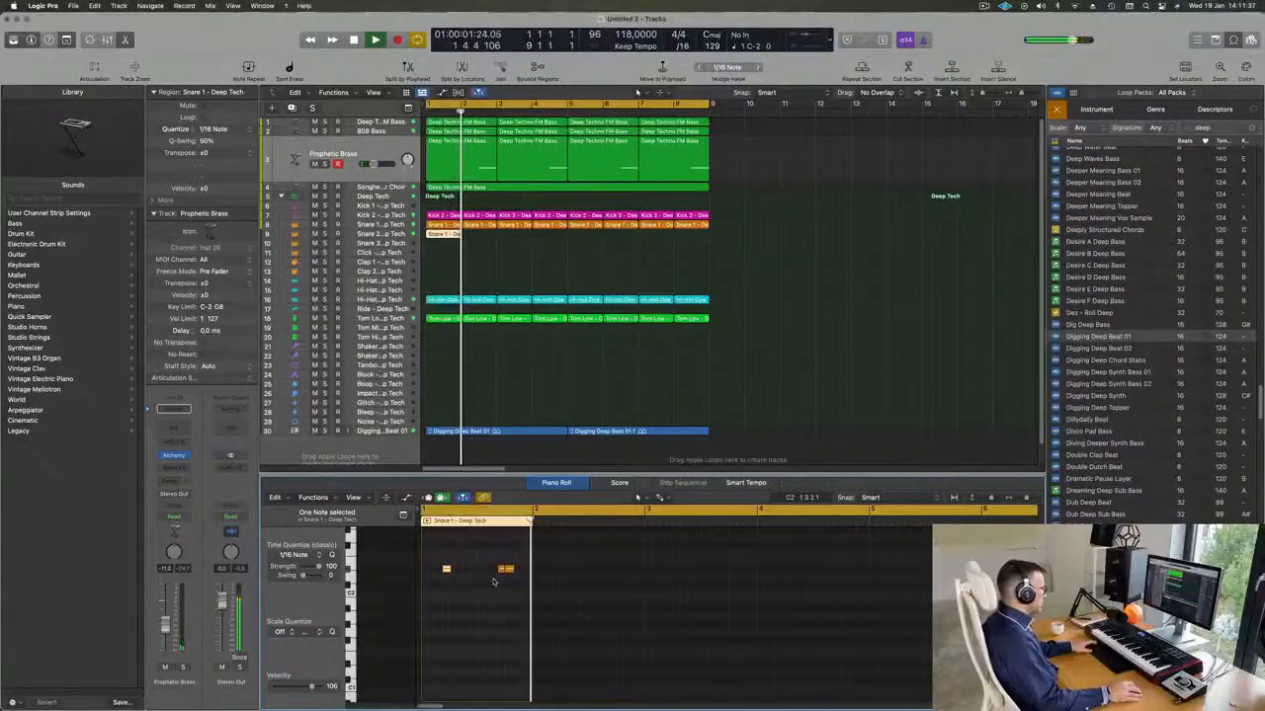
left_click_drag(508, 570, 523, 573)
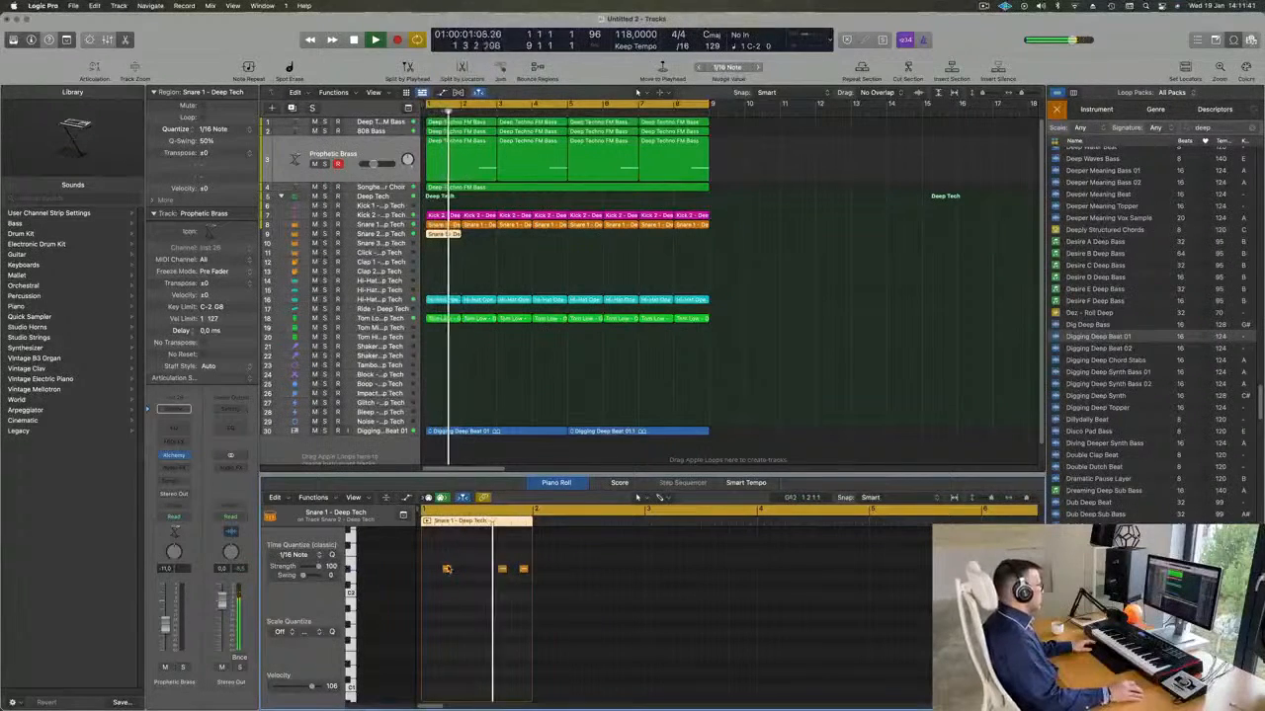
left_click_drag(435, 559, 524, 586)
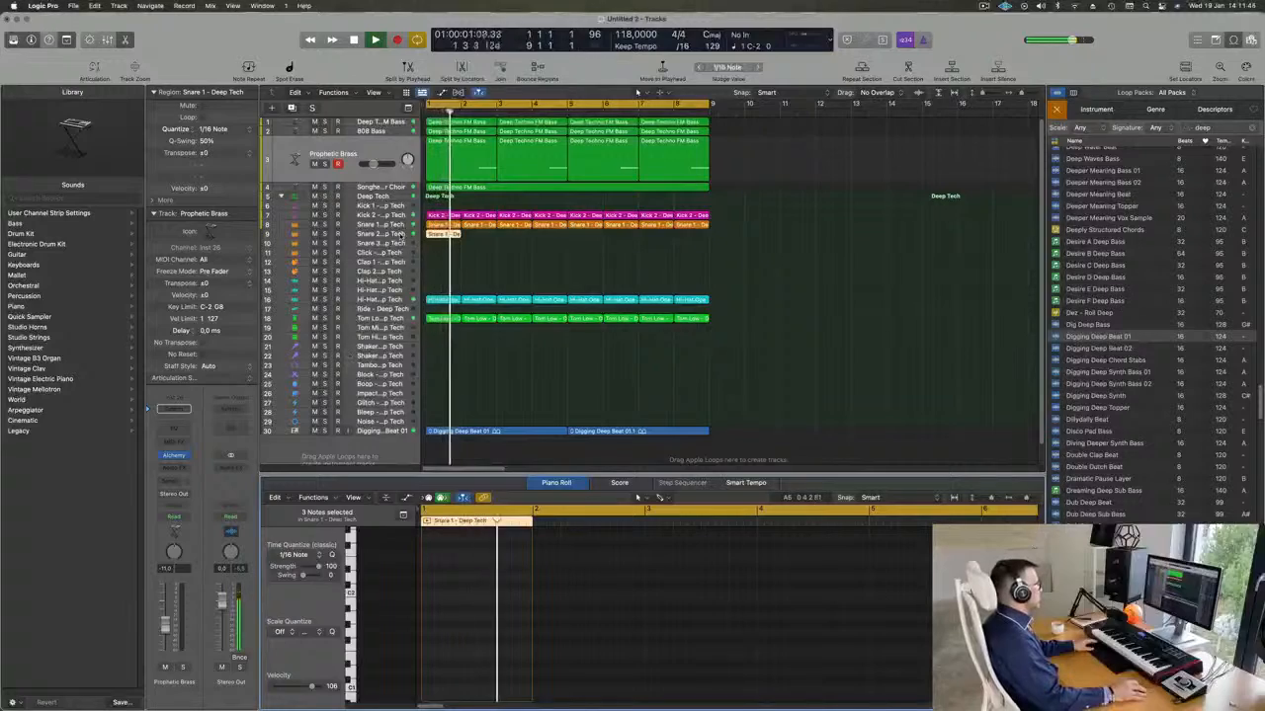
Lower the Snare 2 track's volume and copy its one-bar region to bars 3, 5 and 7.
left_click(442, 233)
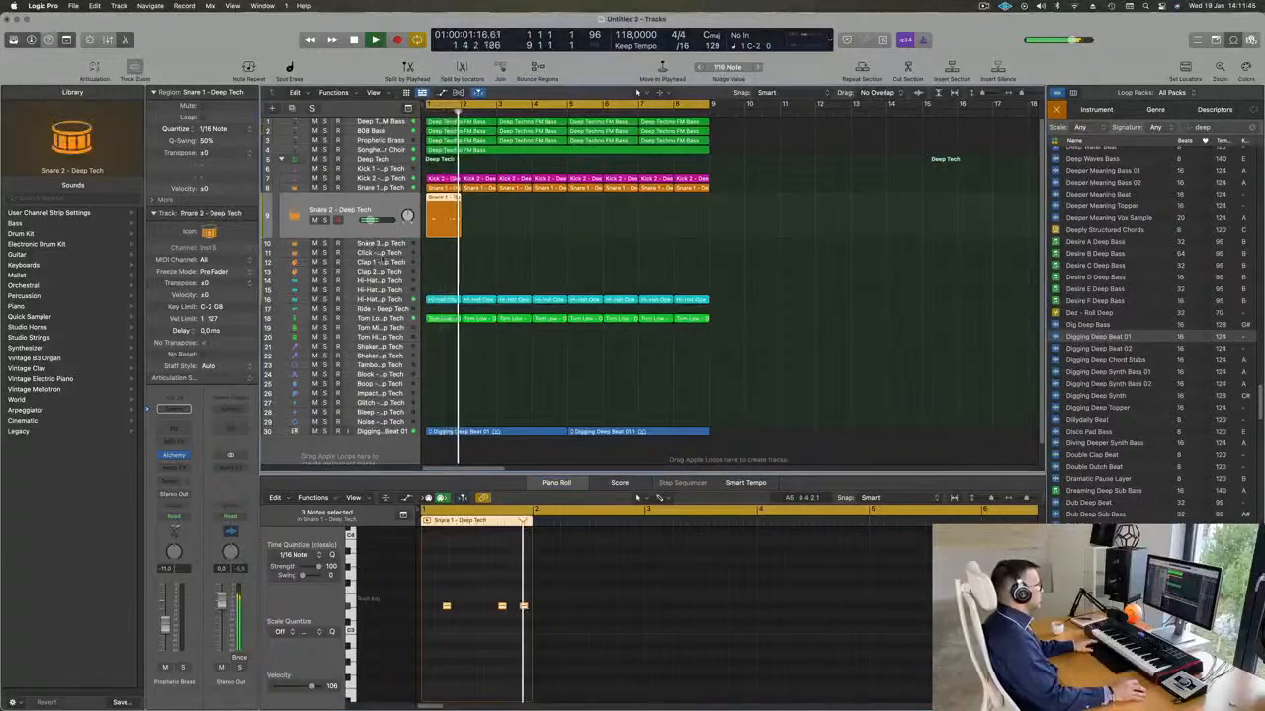
left_click(491, 260)
left_click(445, 226)
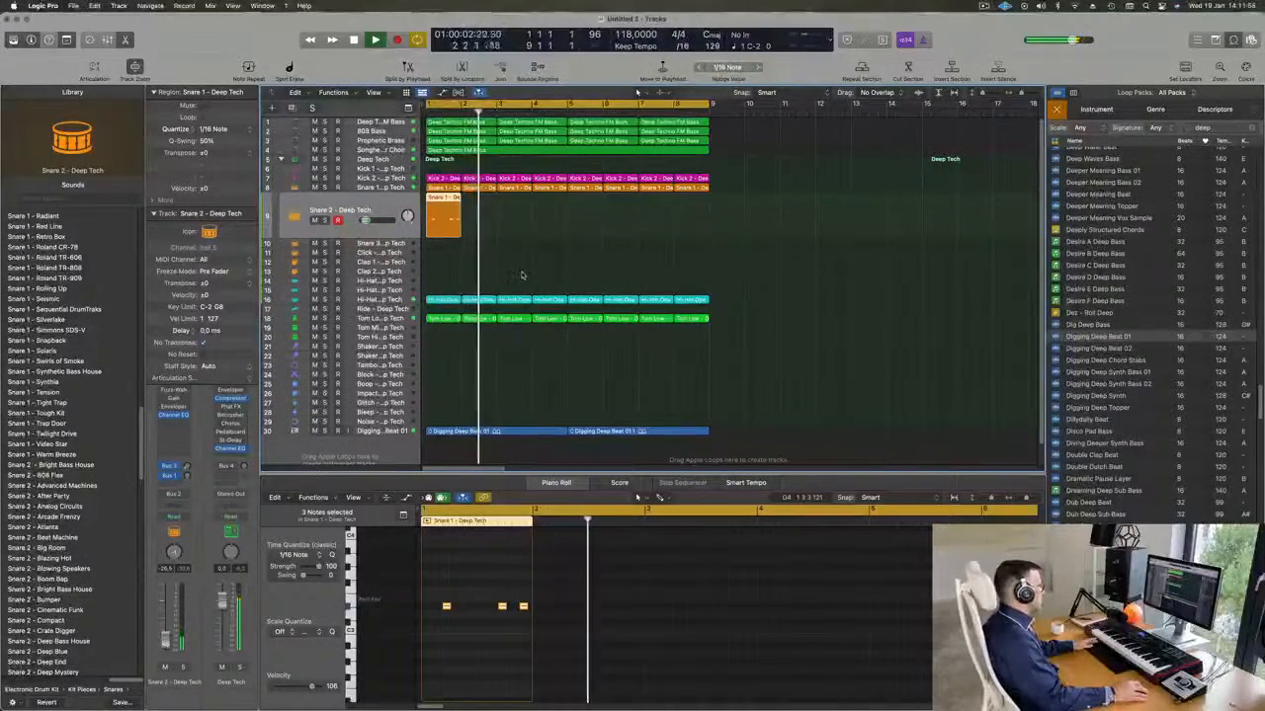
left_click_drag(450, 215, 587, 216)
scroll(567, 283, "down", 2)
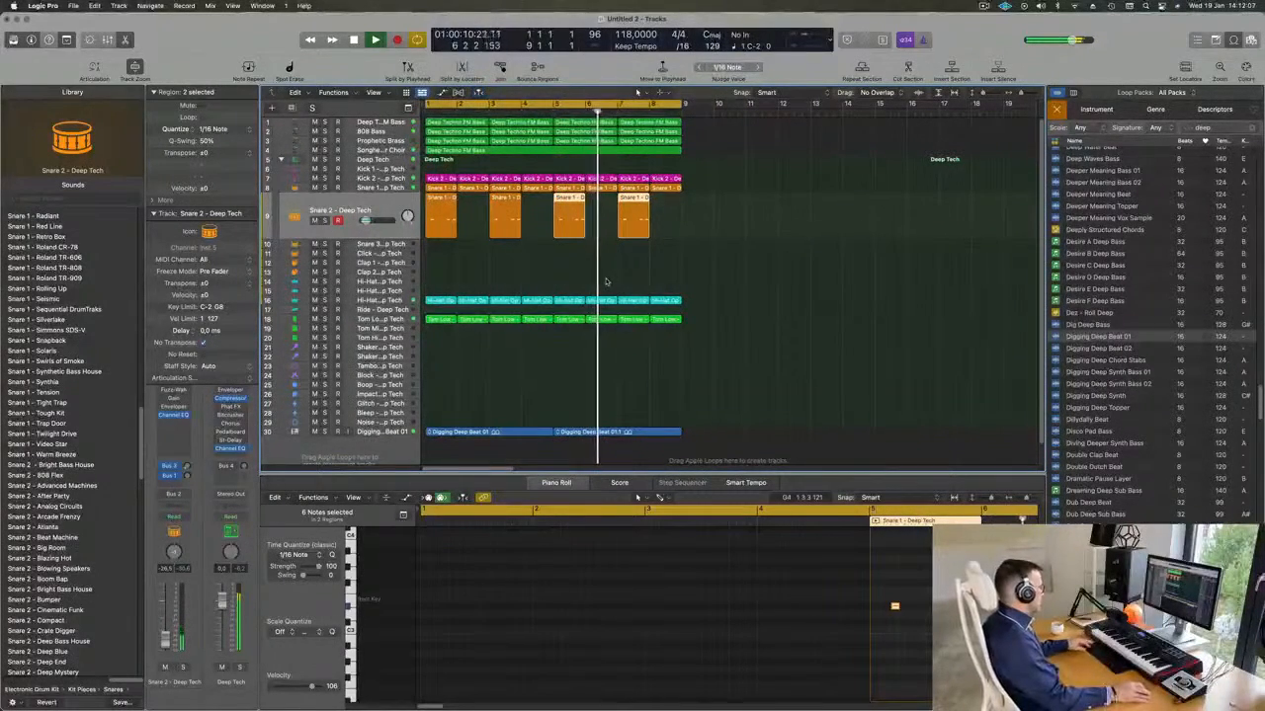
Deselect the snare regions and play the loop with the added snare pattern.
key("super+s")
key("Escape")
key("space")
left_click(891, 305)
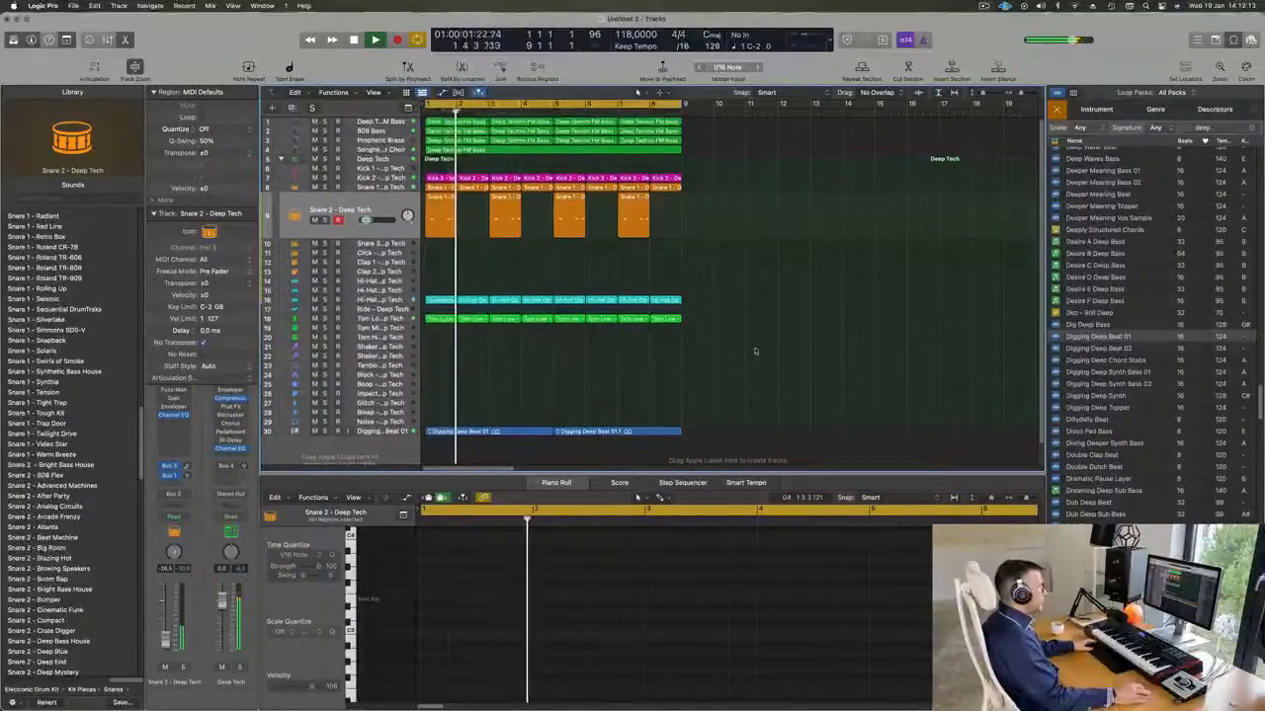
Hide the loop browser and compare the loop with the Digging Deep Beat 01 track muted and unmuted.
scroll(755, 351, "down", 1)
scroll(1145, 415, "down", 5)
scroll(1145, 415, "down", 1)
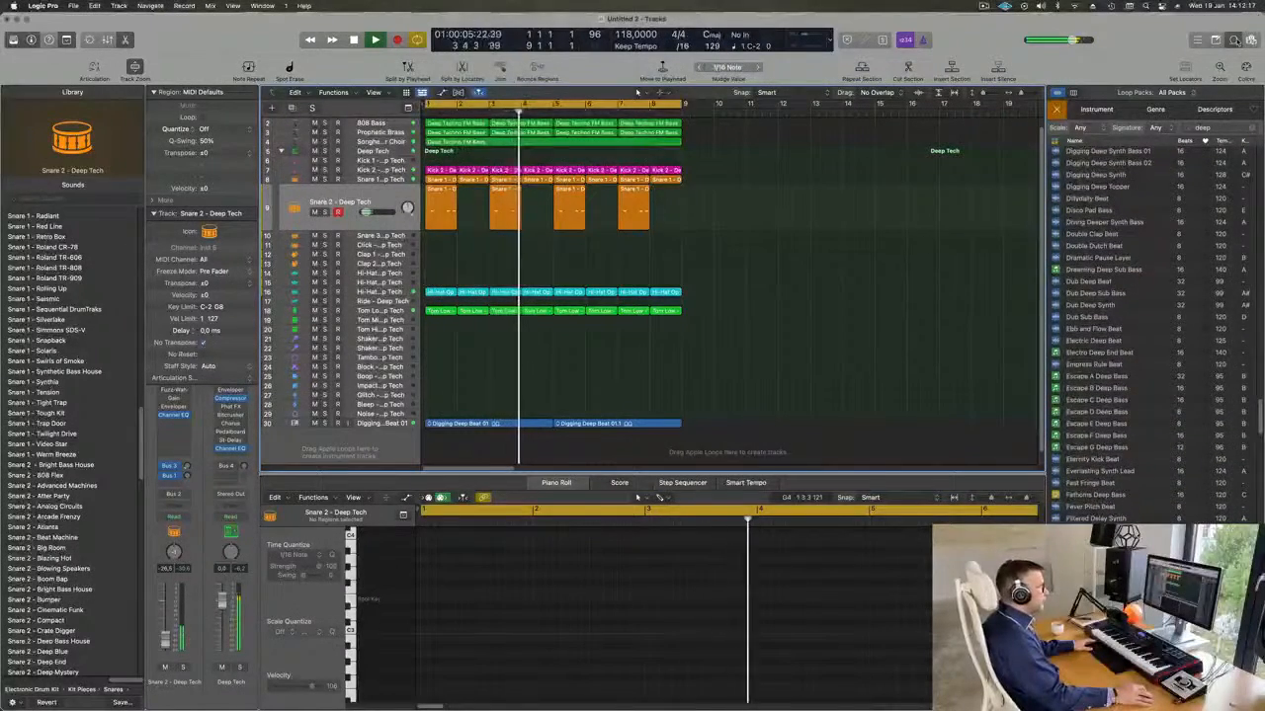
key("o")
key("super+Right")
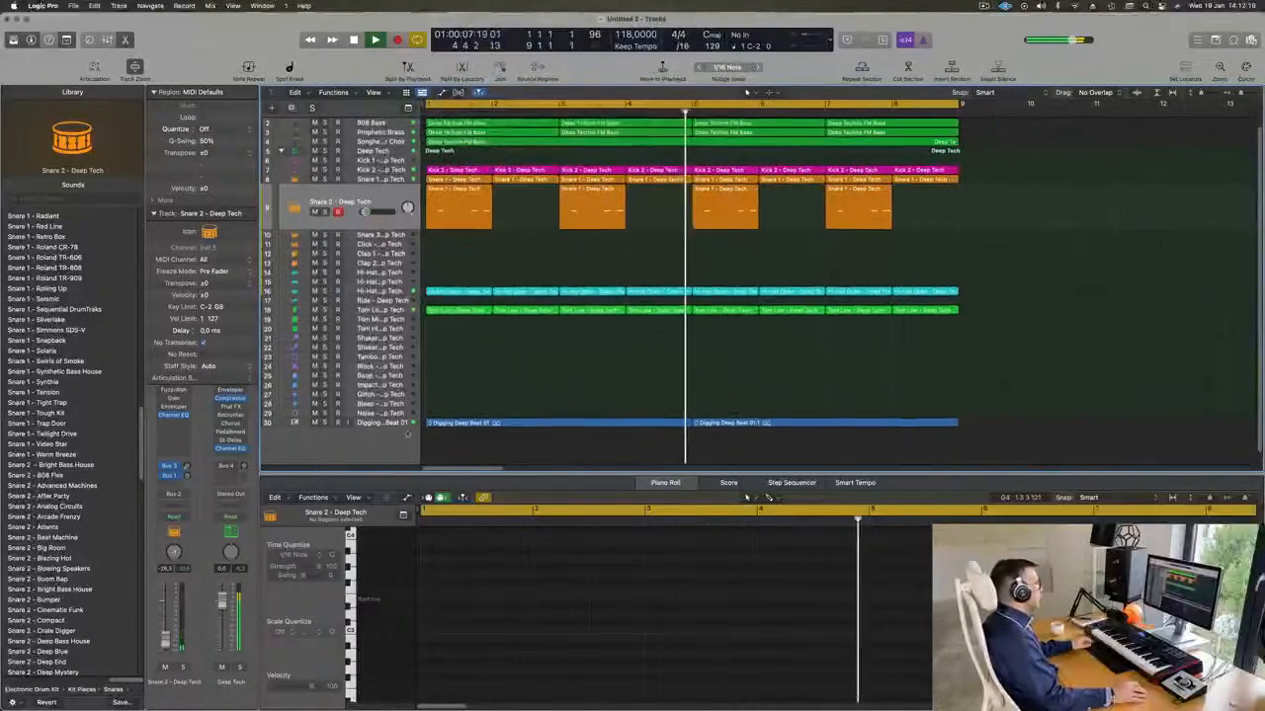
left_click(314, 424)
left_click(314, 424)
key("super+Left")
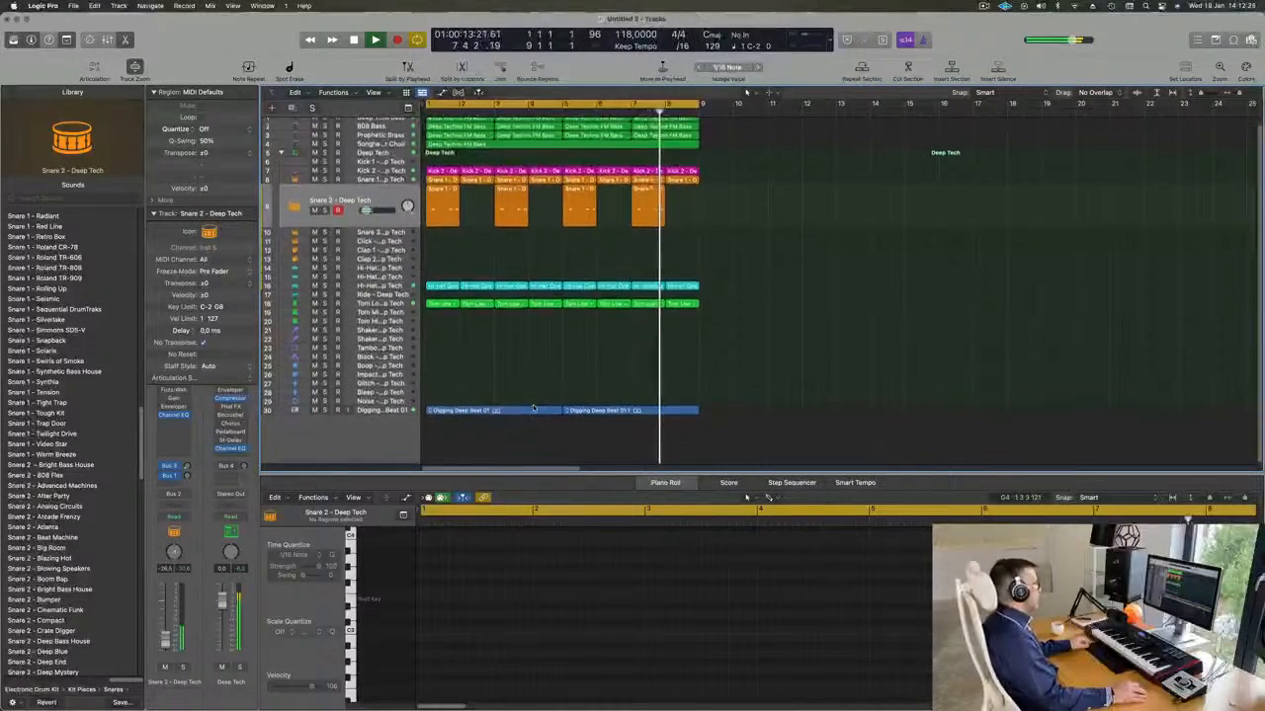
Duplicate the Granular Choir instrument track and show the Strings category in the new track's Alchemy synth.
left_click(374, 145)
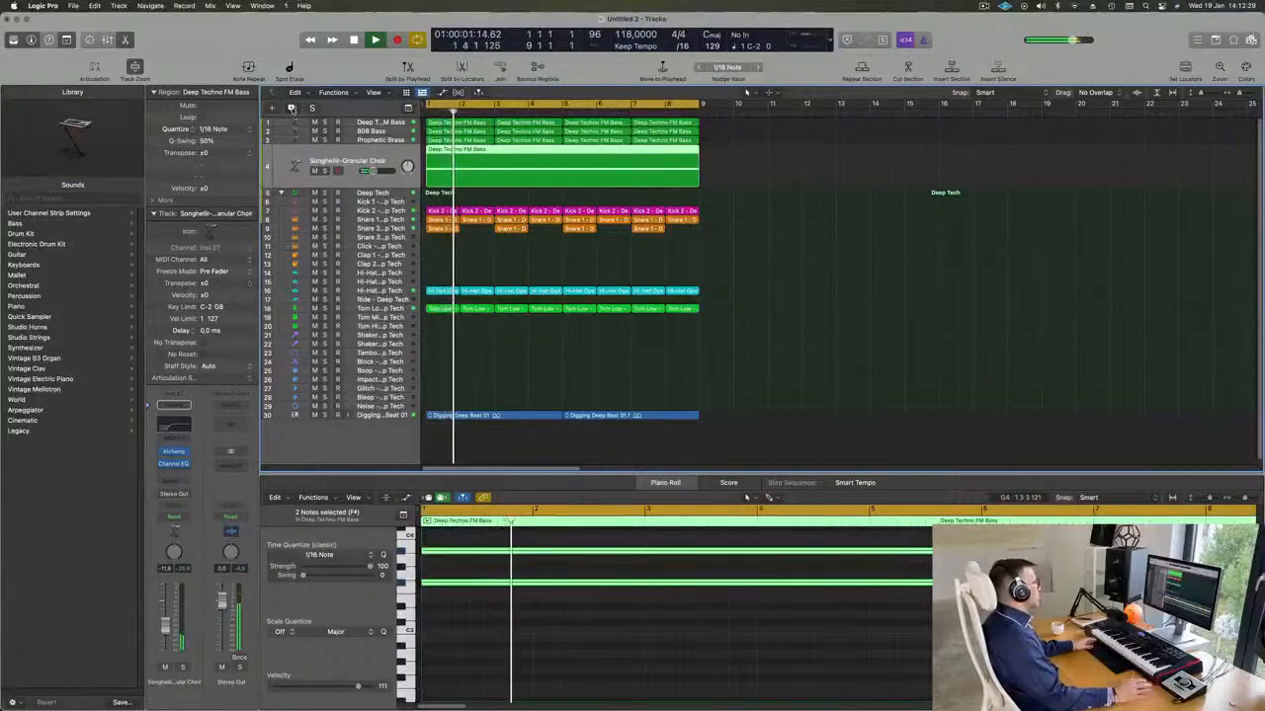
key("super+d")
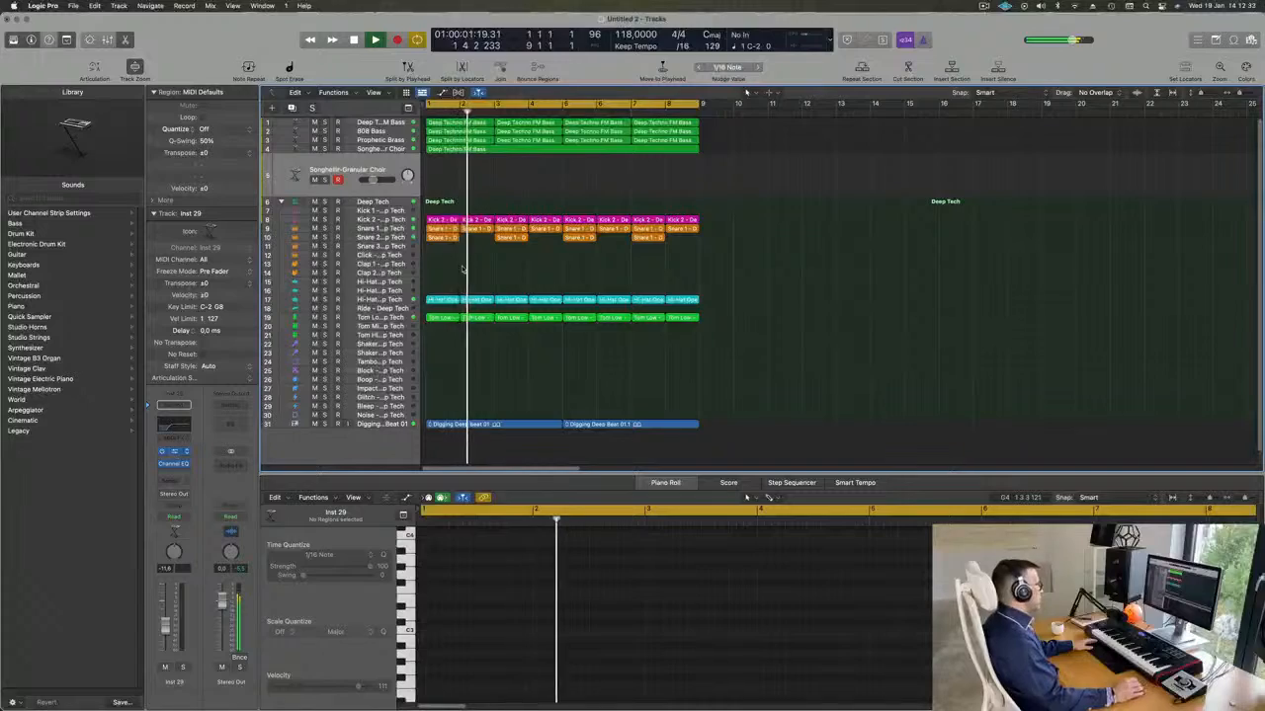
key("v")
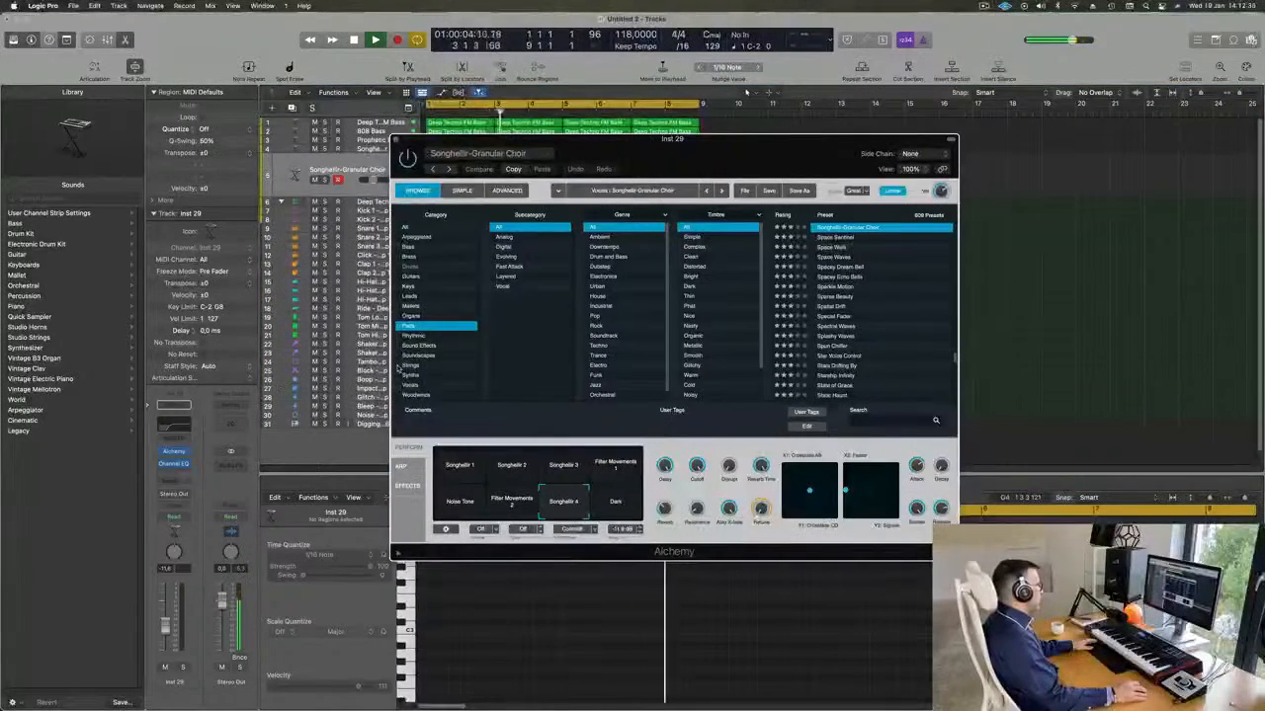
left_click(409, 365)
left_click_drag(642, 157, 858, 254)
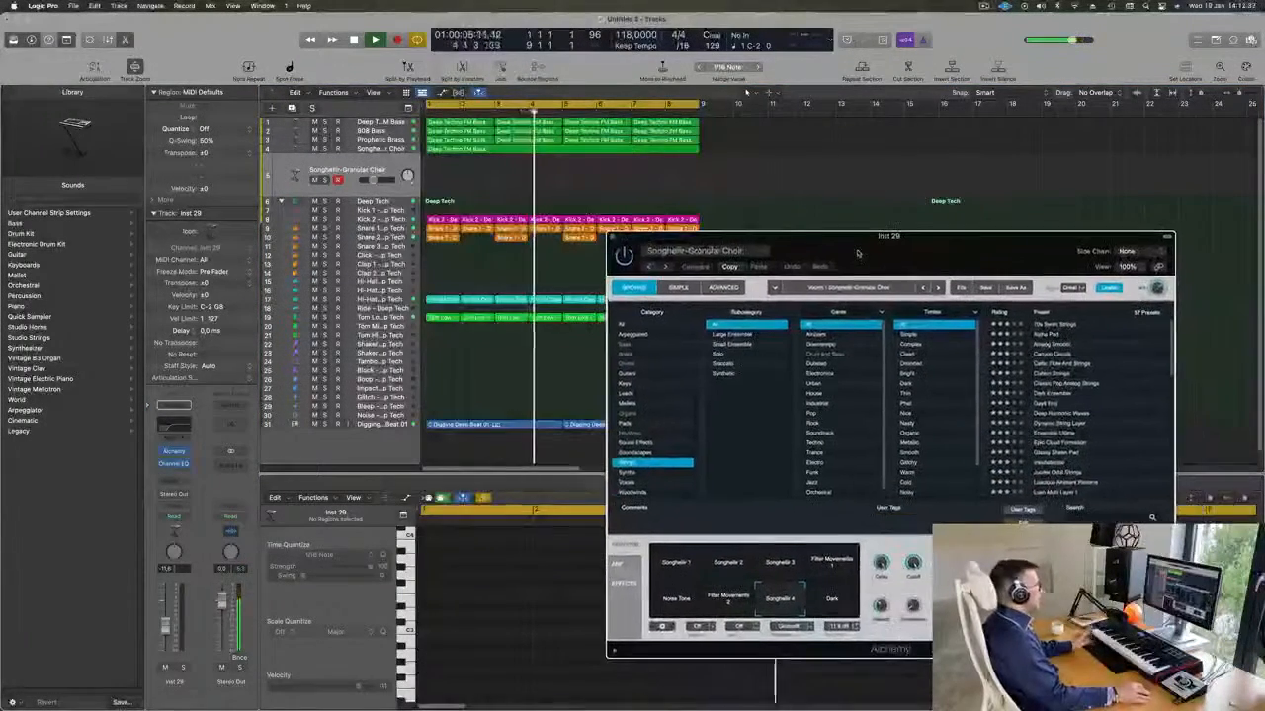
Repeat all regions once to fill bars 9 to 16 and extend the cycle range to bar 17.
key("super+a")
key("super+r")
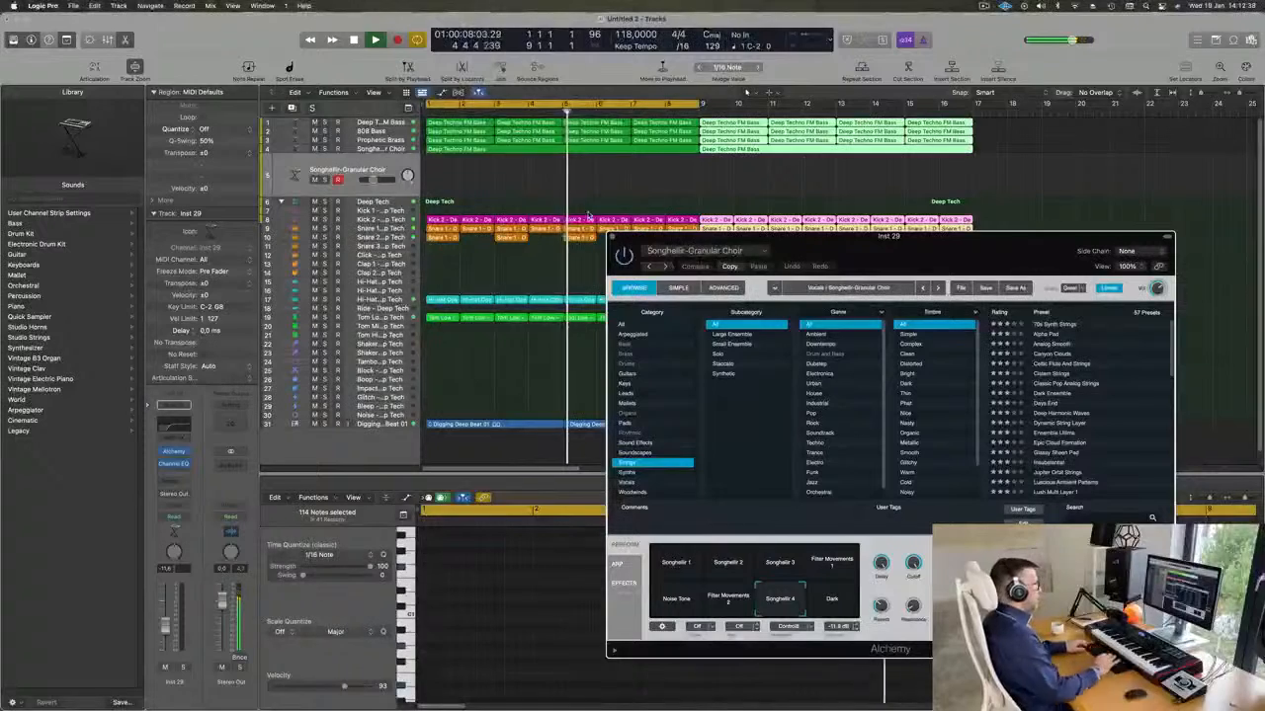
scroll(751, 161, "down", 5)
scroll(534, 108, "up", 3)
scroll(533, 106, "left", 2)
left_click_drag(562, 104, 675, 114)
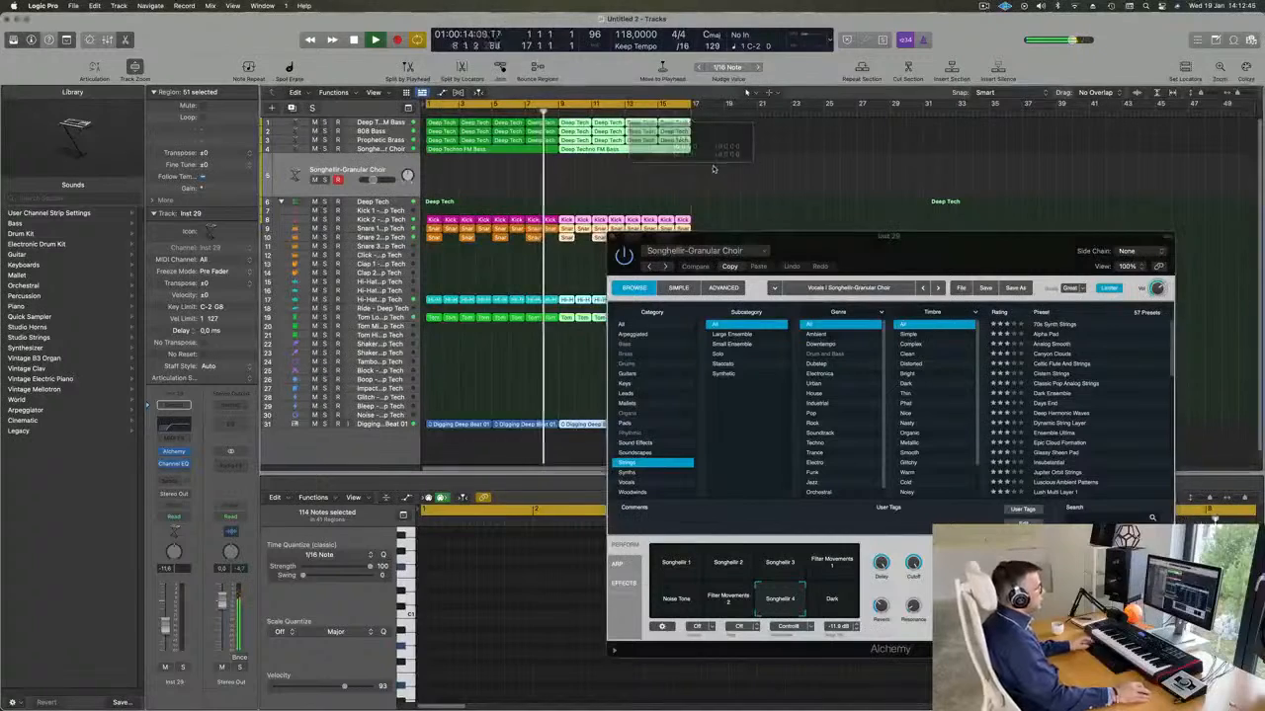
Reposition the Alchemy window over the workspace and deselect all regions.
left_click_drag(875, 248, 732, 247)
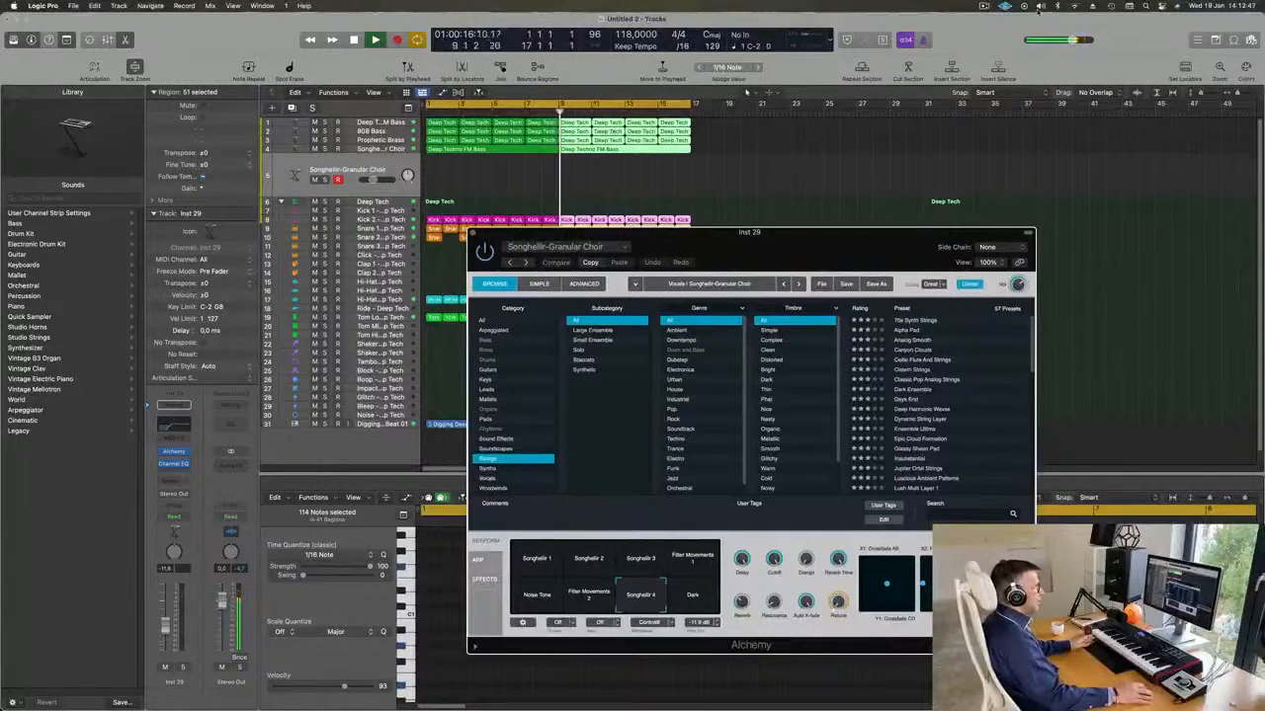
left_click(983, 6)
left_click(954, 28)
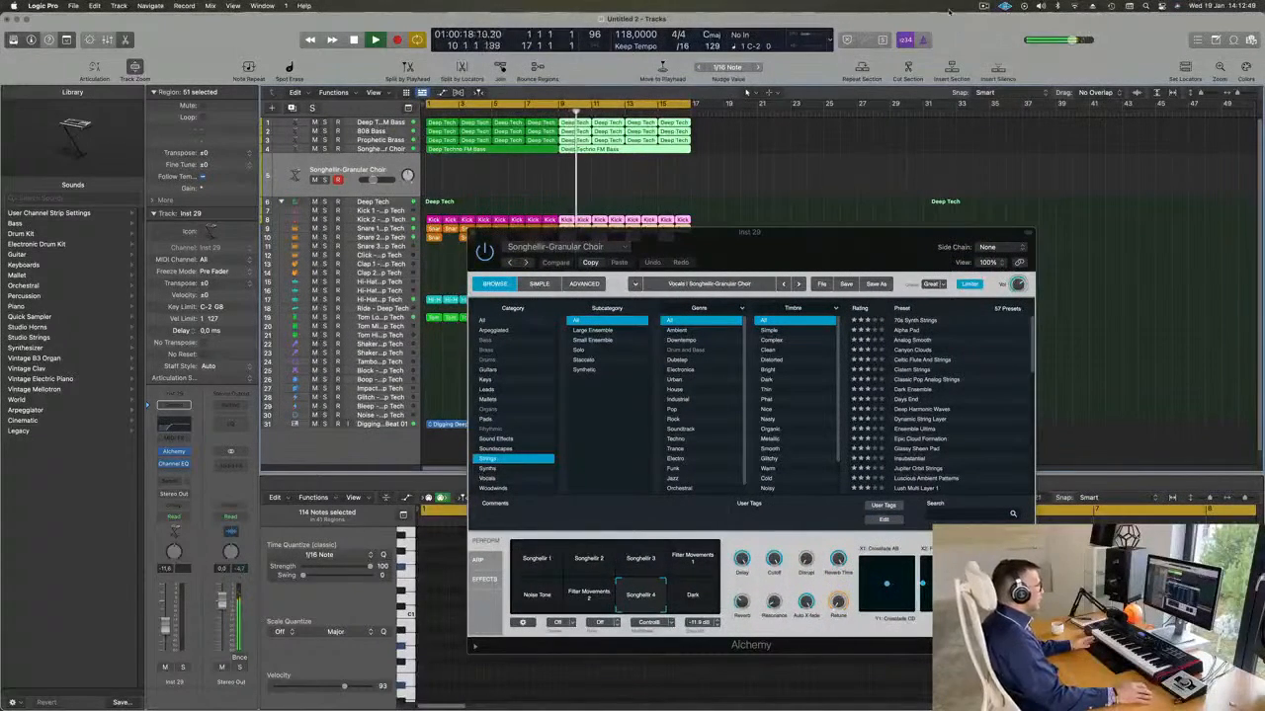
left_click(392, 163)
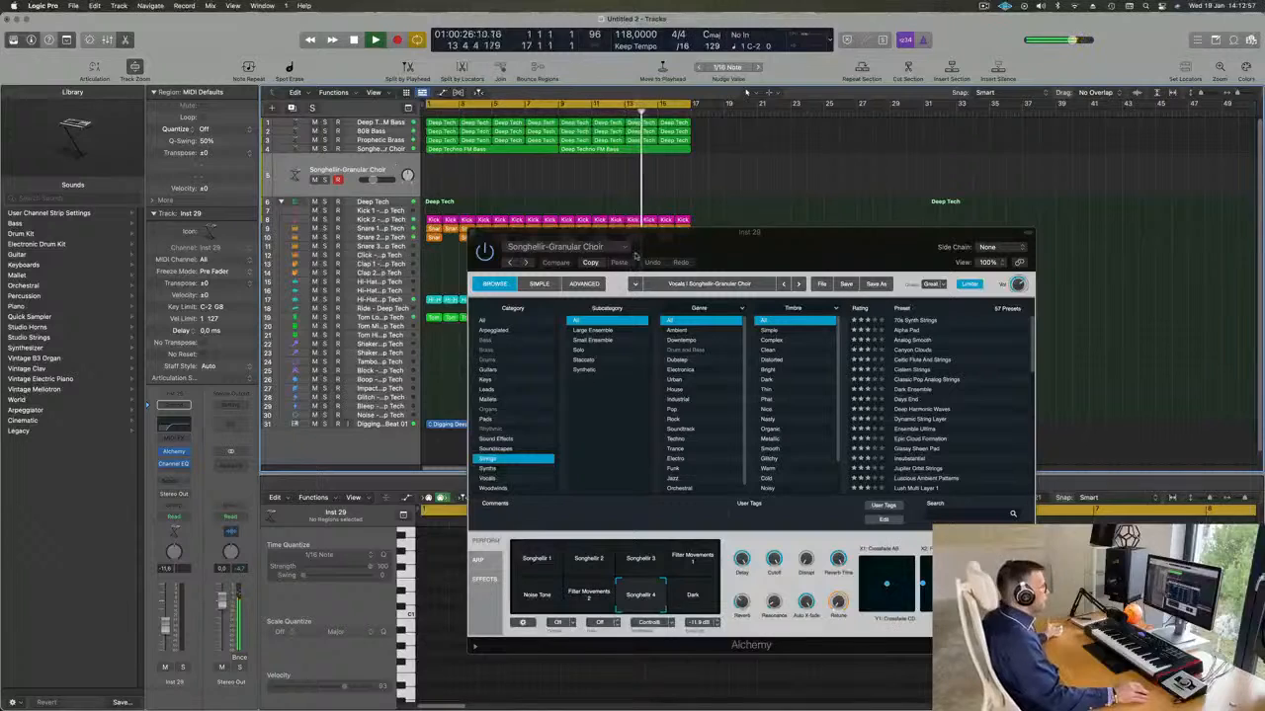
Audition the 70s Synth Strings, Alpha Pad and Celtic Flute And Strings presets, with the track volume raised to -9.2 dB.
left_click(915, 322)
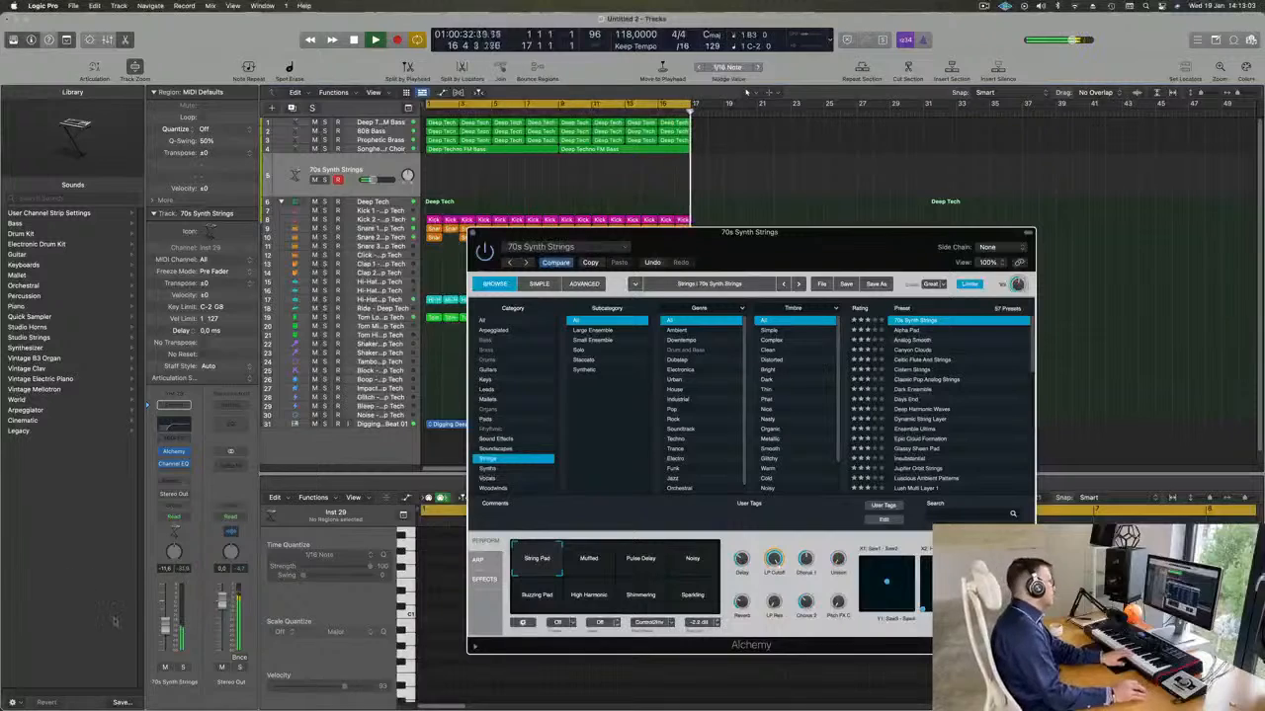
left_click_drag(169, 628, 171, 623)
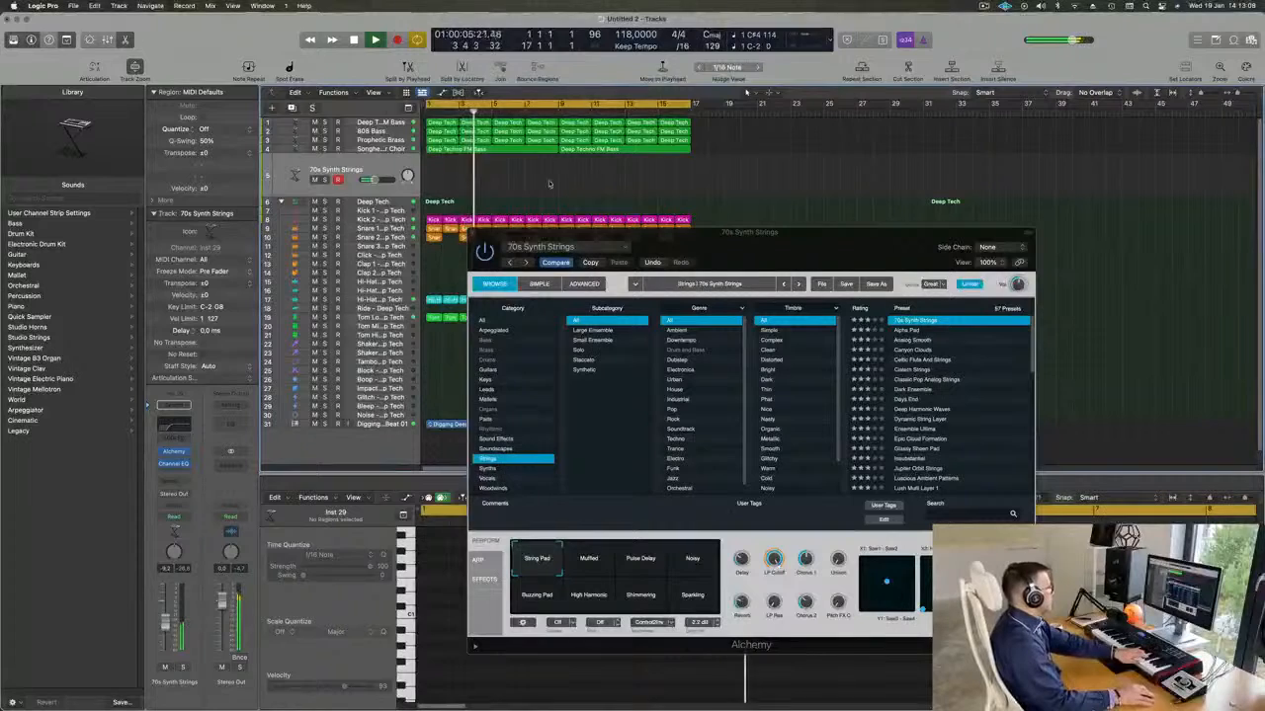
left_click(906, 331)
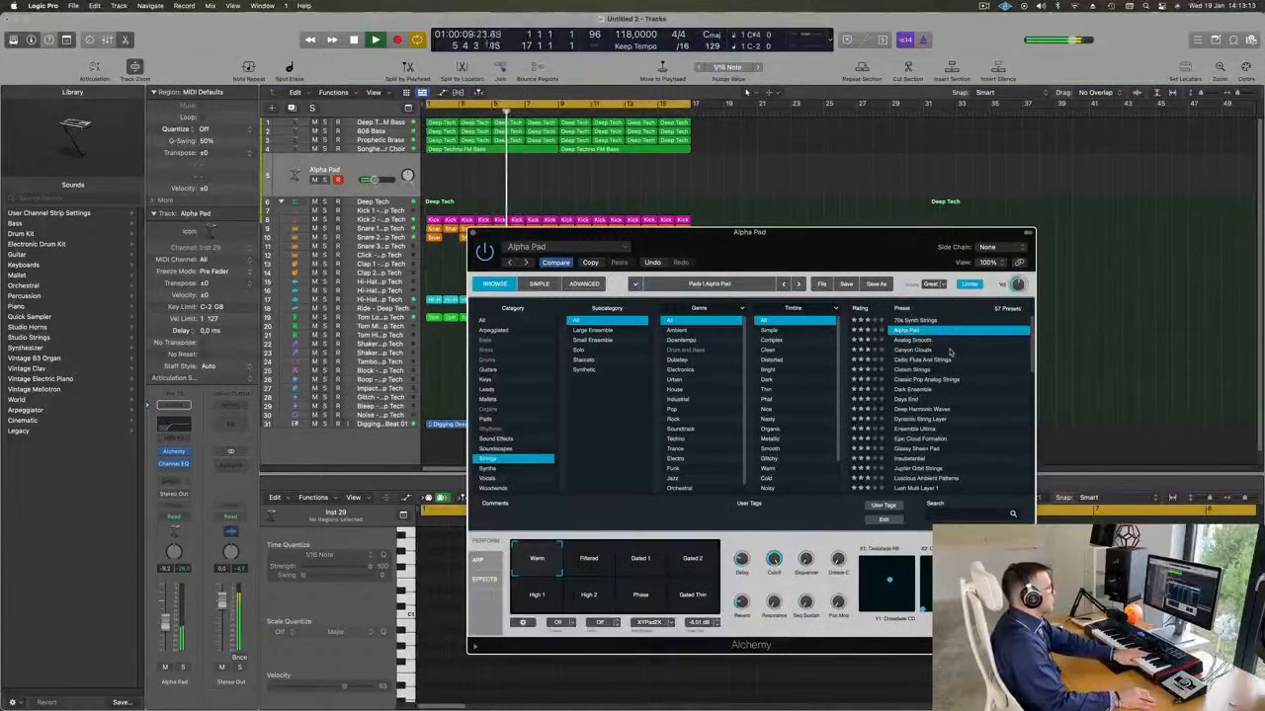
scroll(948, 351, "down", 1)
left_click(929, 352)
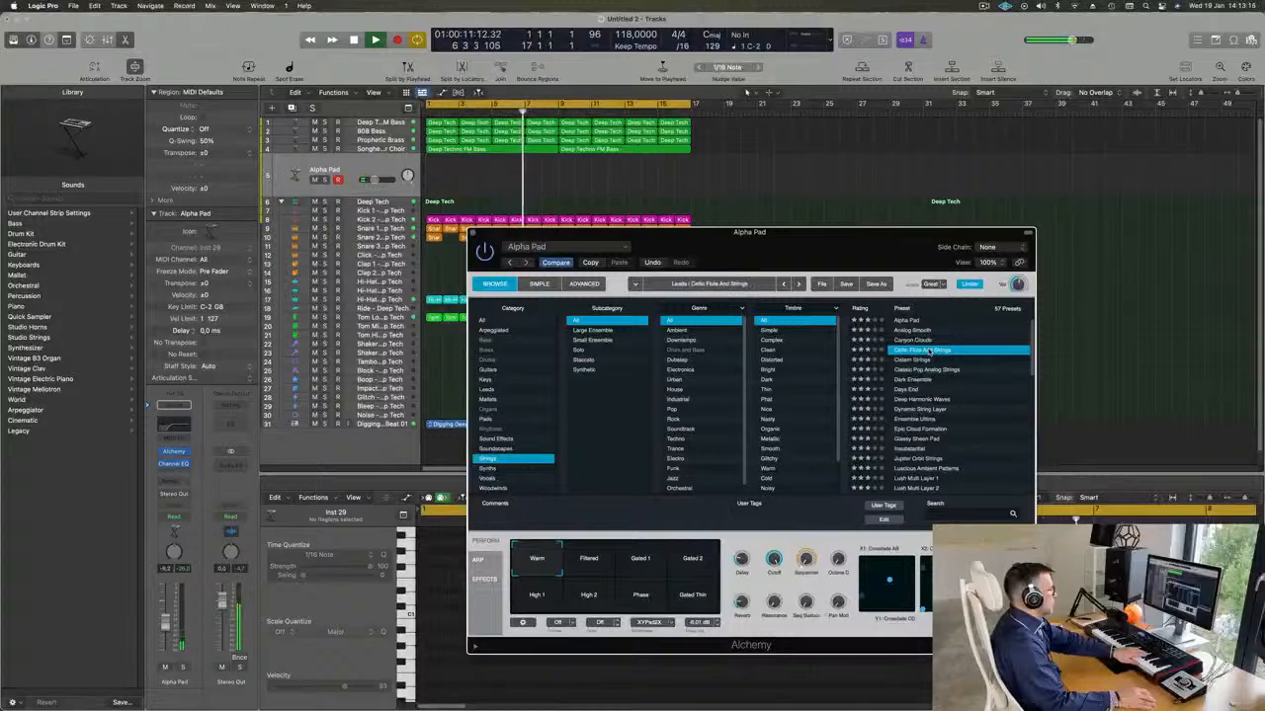
Audition Cistern Strings, Classic Pop Analog Strings and Dark Ensemble, lowering the track volume to about -15.6 dB.
scroll(946, 364, "down", 2)
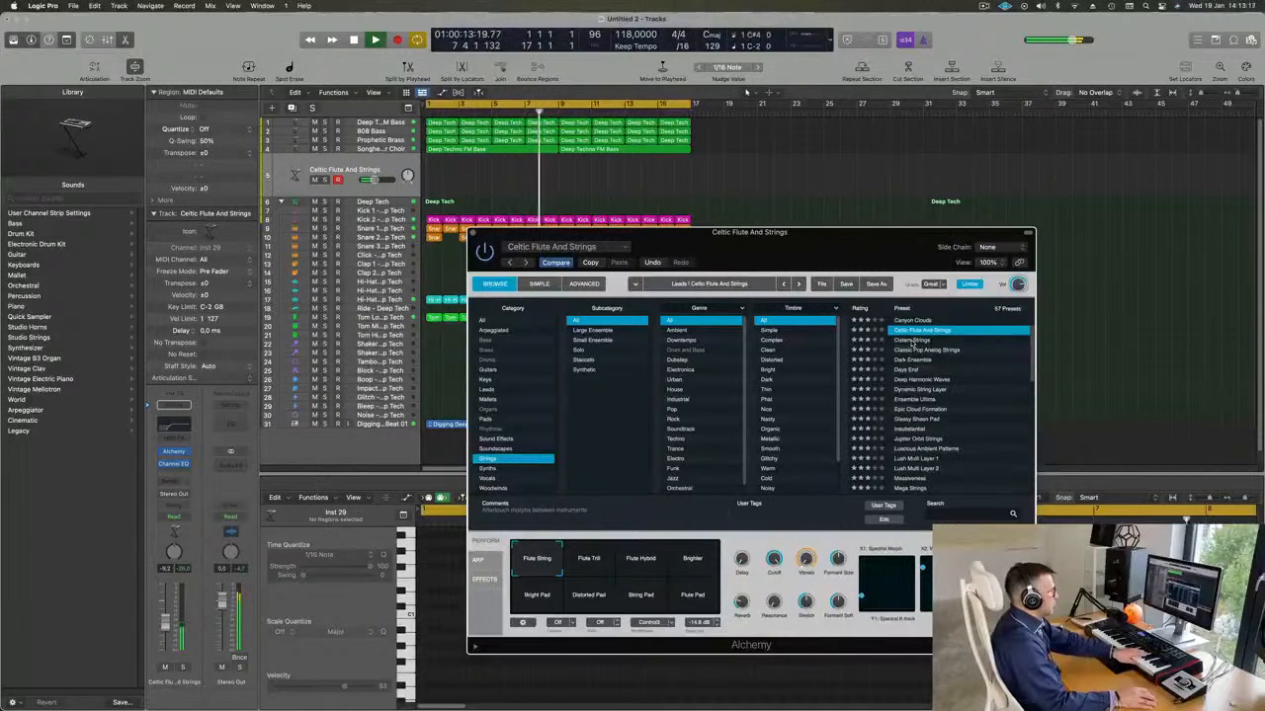
left_click(911, 341)
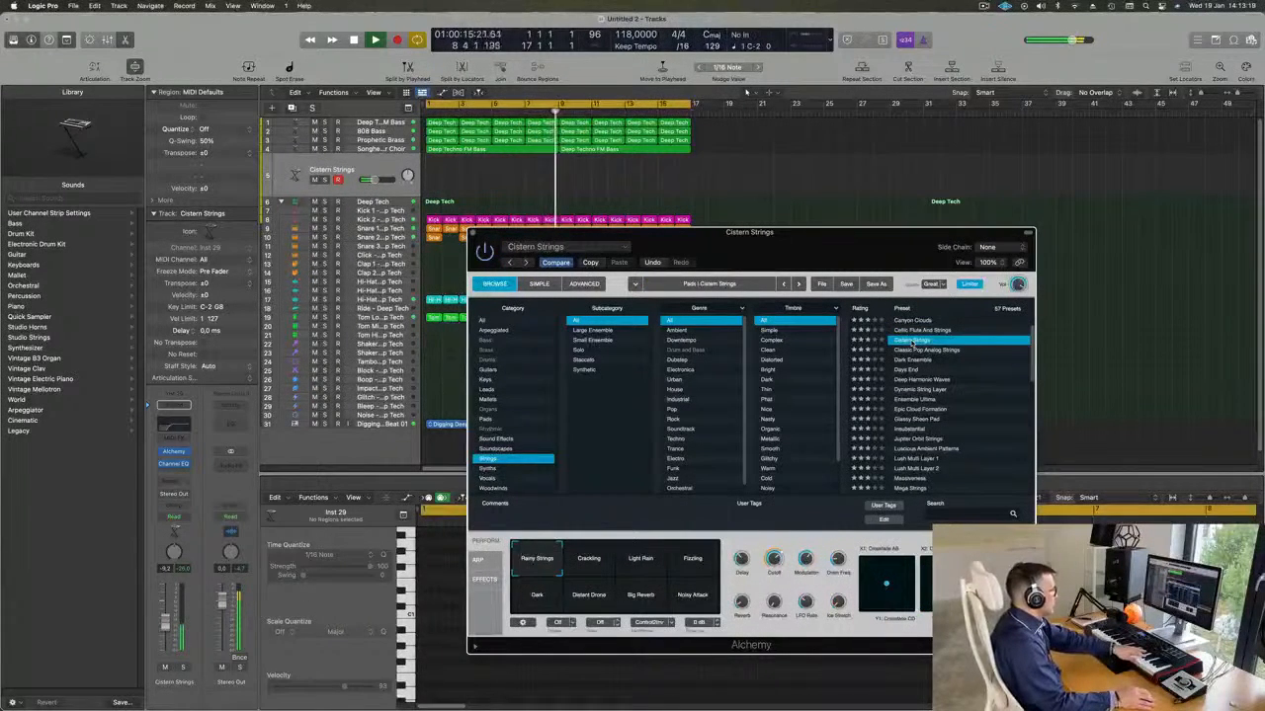
left_click(922, 351)
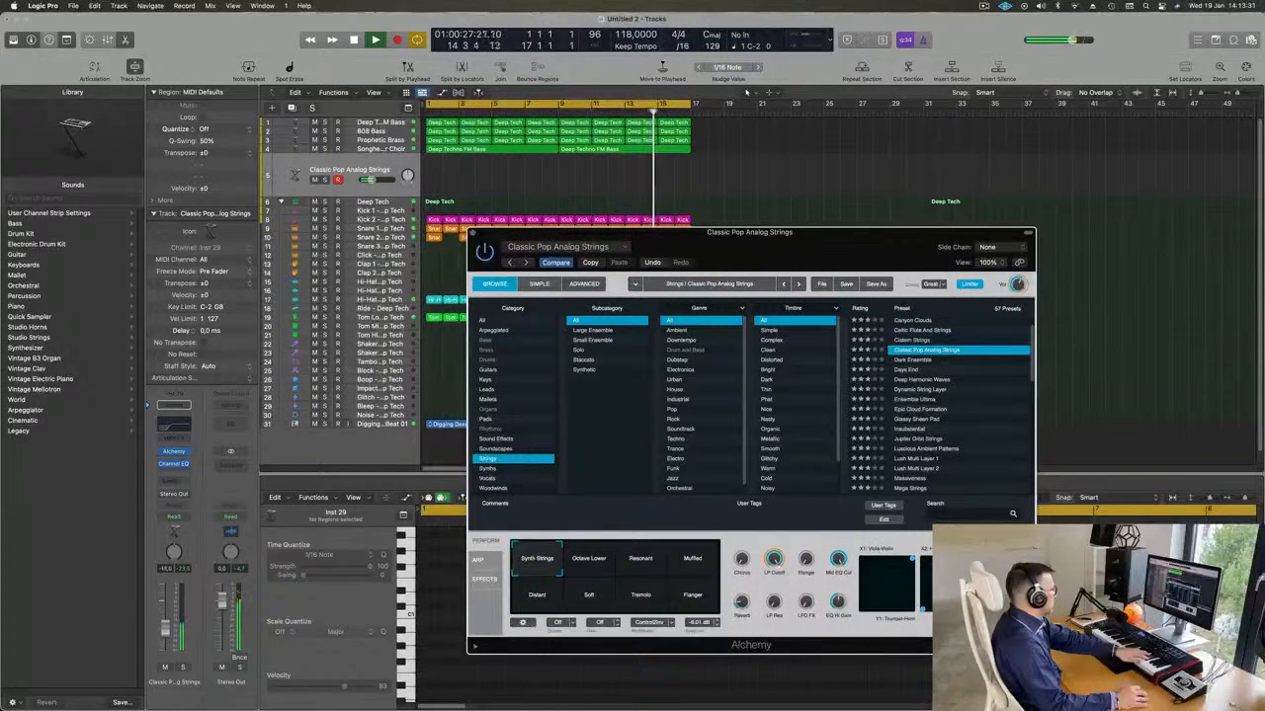
left_click(165, 634)
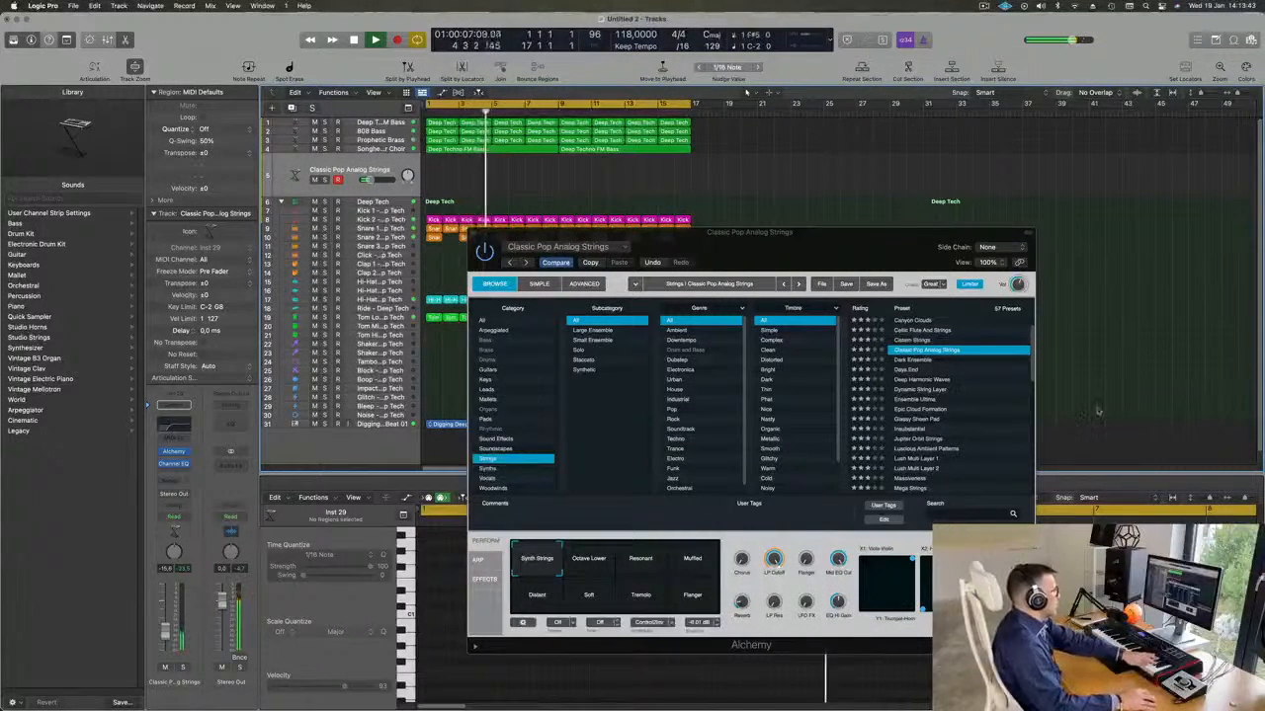
left_click(922, 360)
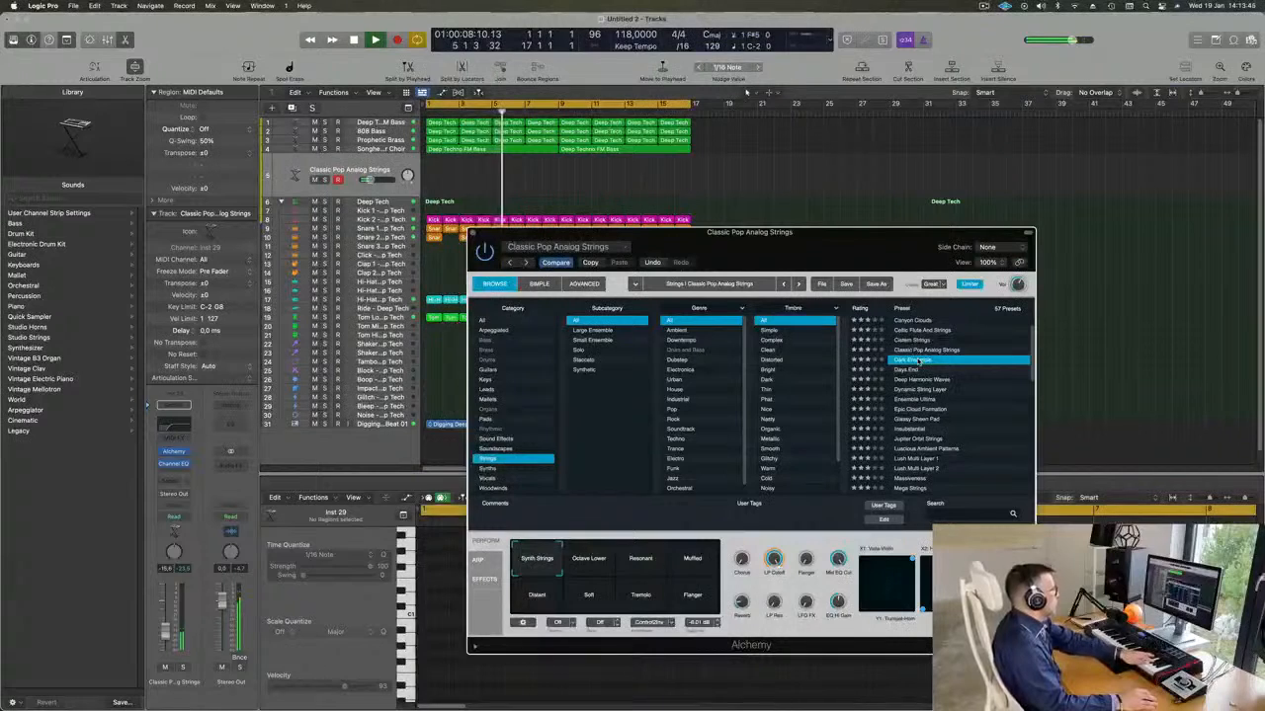
Audition the Ensemble Ultima, Epic Cloud Formation and Insubstantial presets on the duplicated track.
scroll(921, 362, "down", 3)
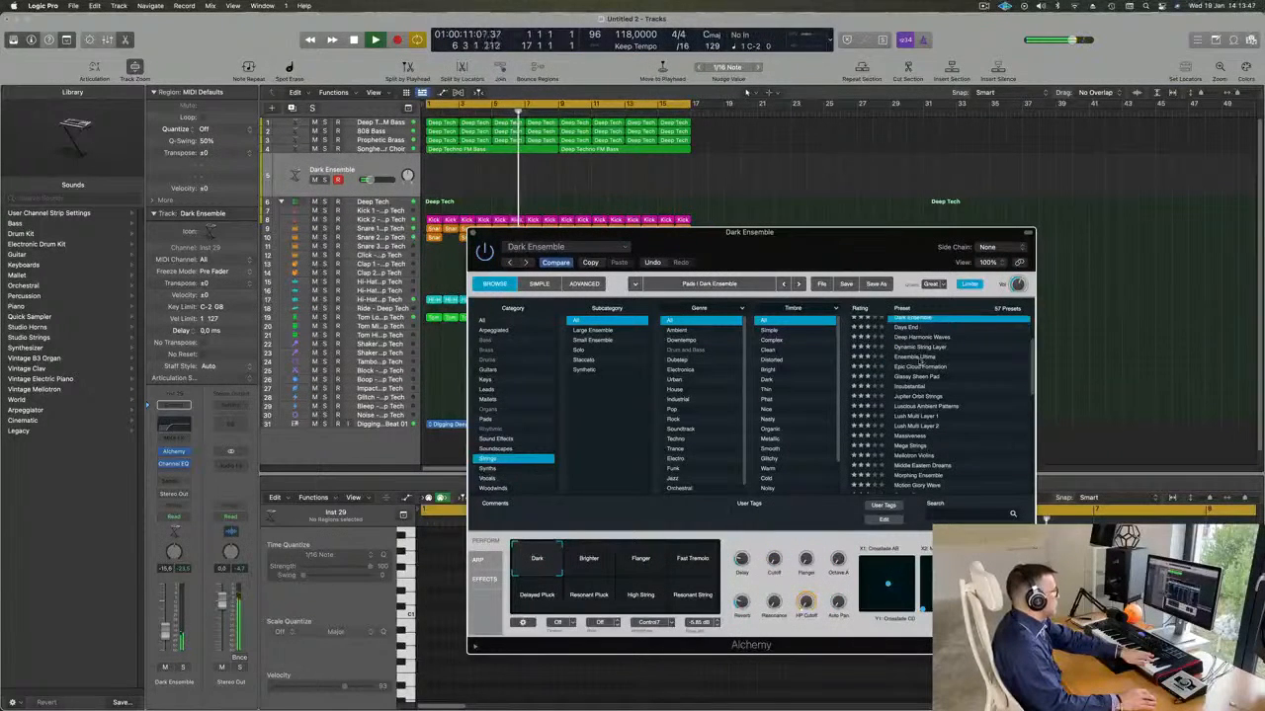
left_click(917, 362)
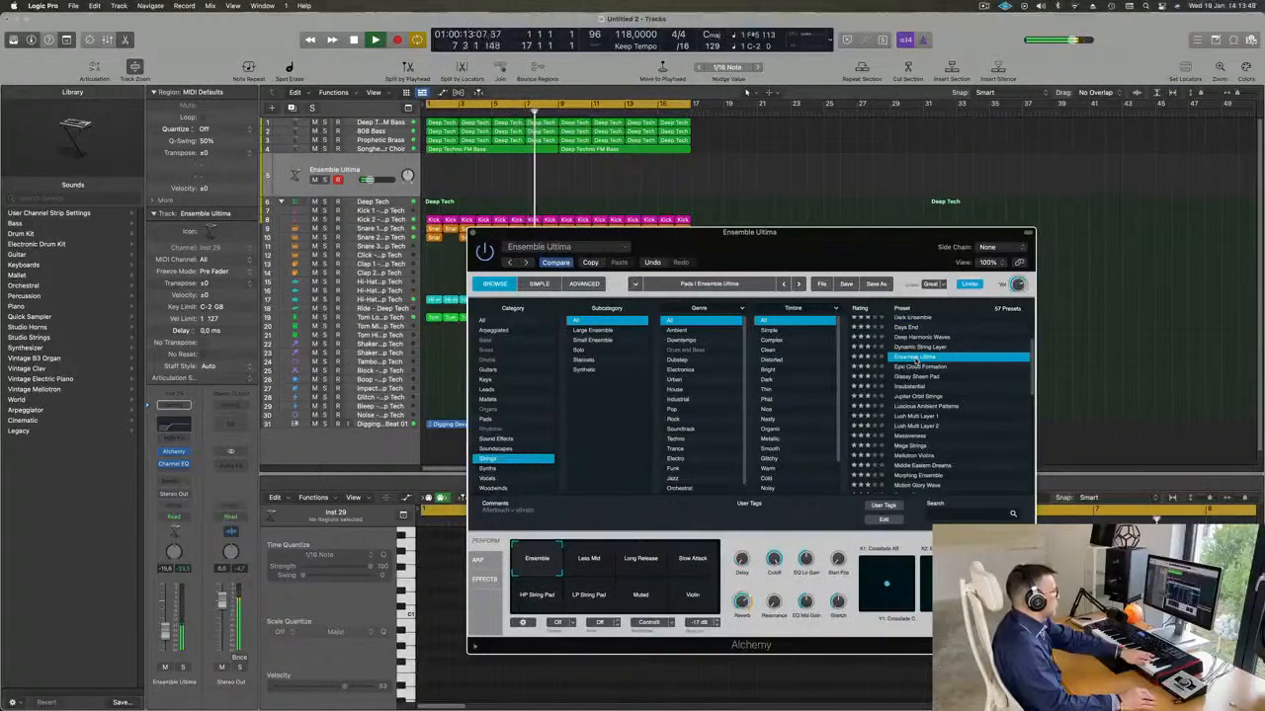
left_click(923, 366)
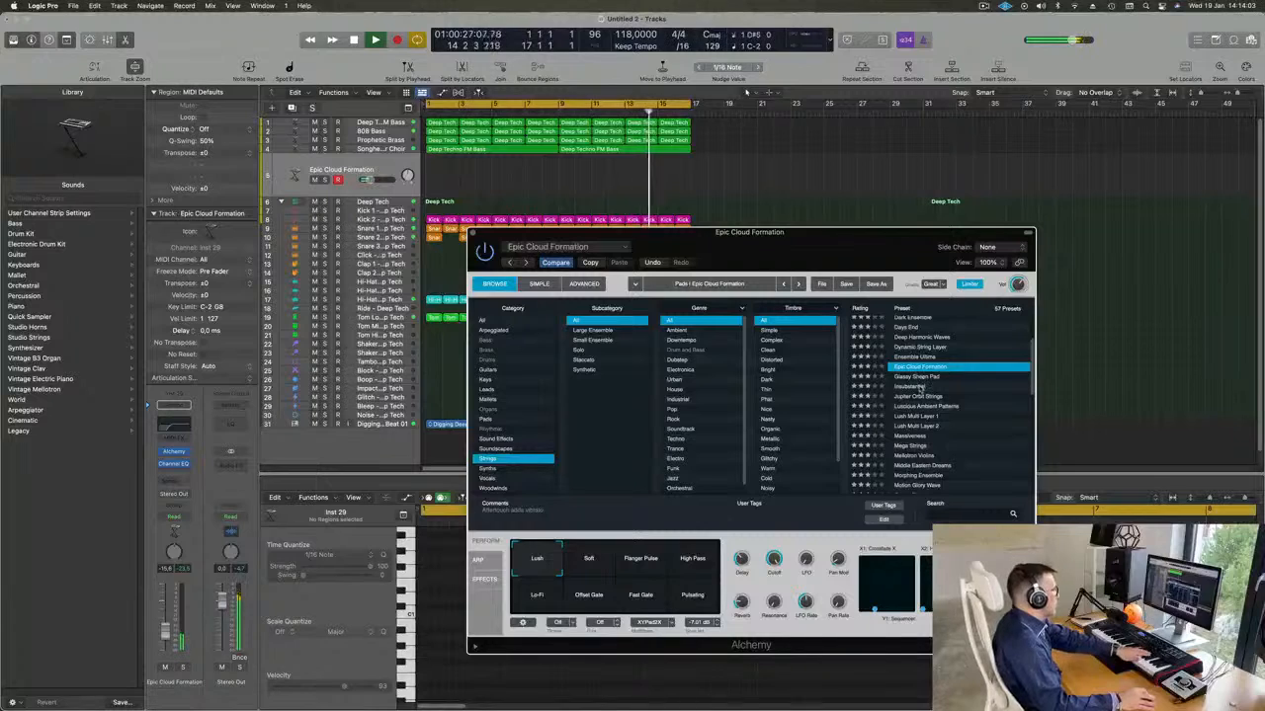
left_click(919, 387)
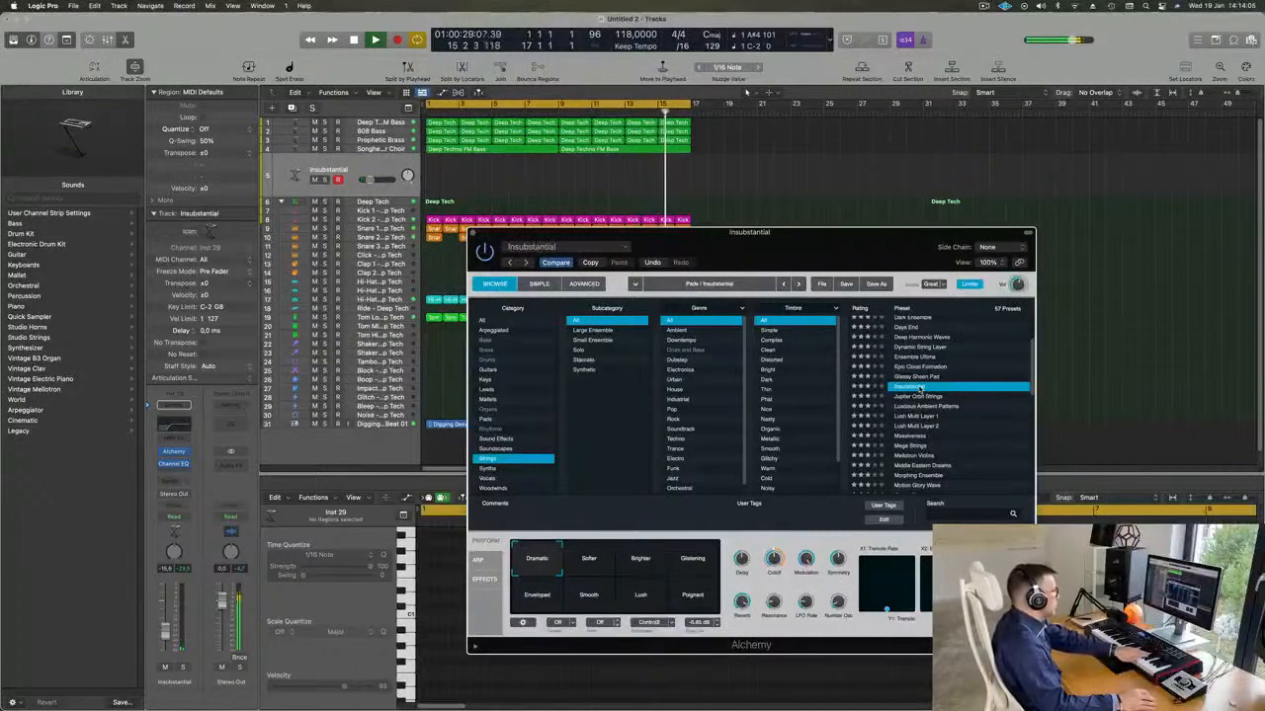
Audition the Lush Multi Layer 1 preset, and choose Rich String Pad from further down the strings list.
scroll(991, 360, "down", 3)
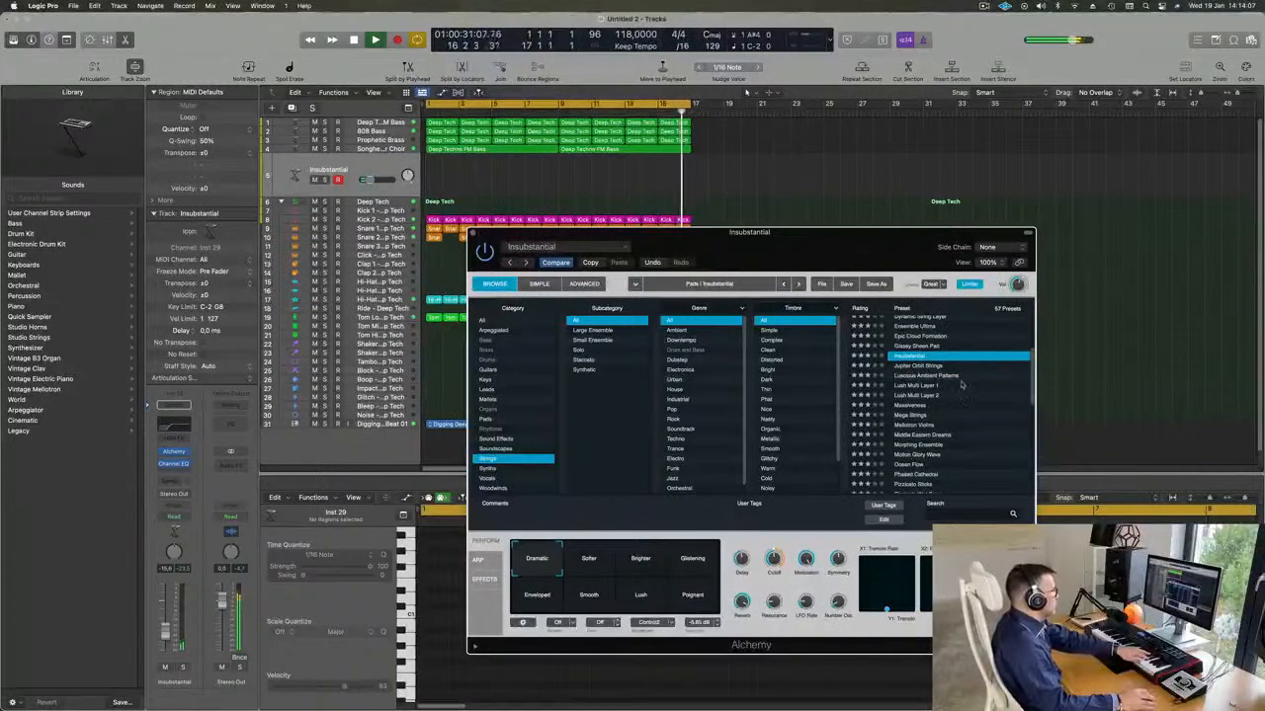
left_click(920, 387)
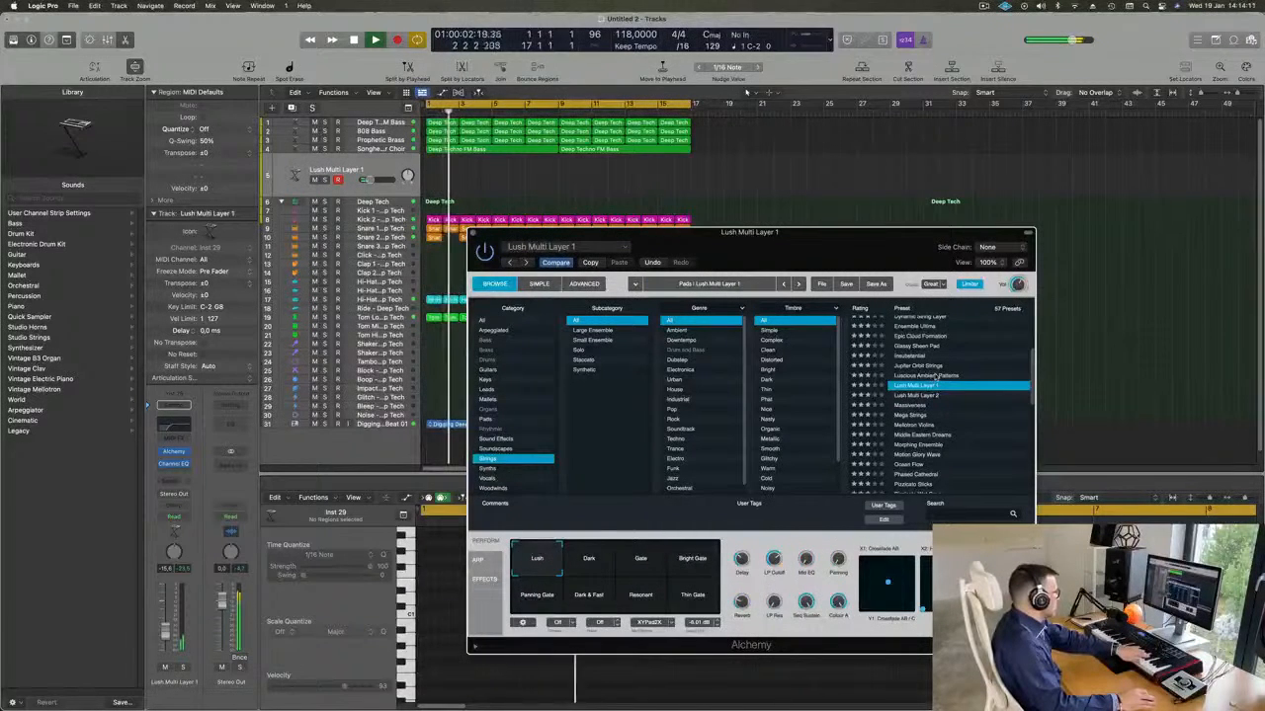
scroll(972, 377, "down", 3)
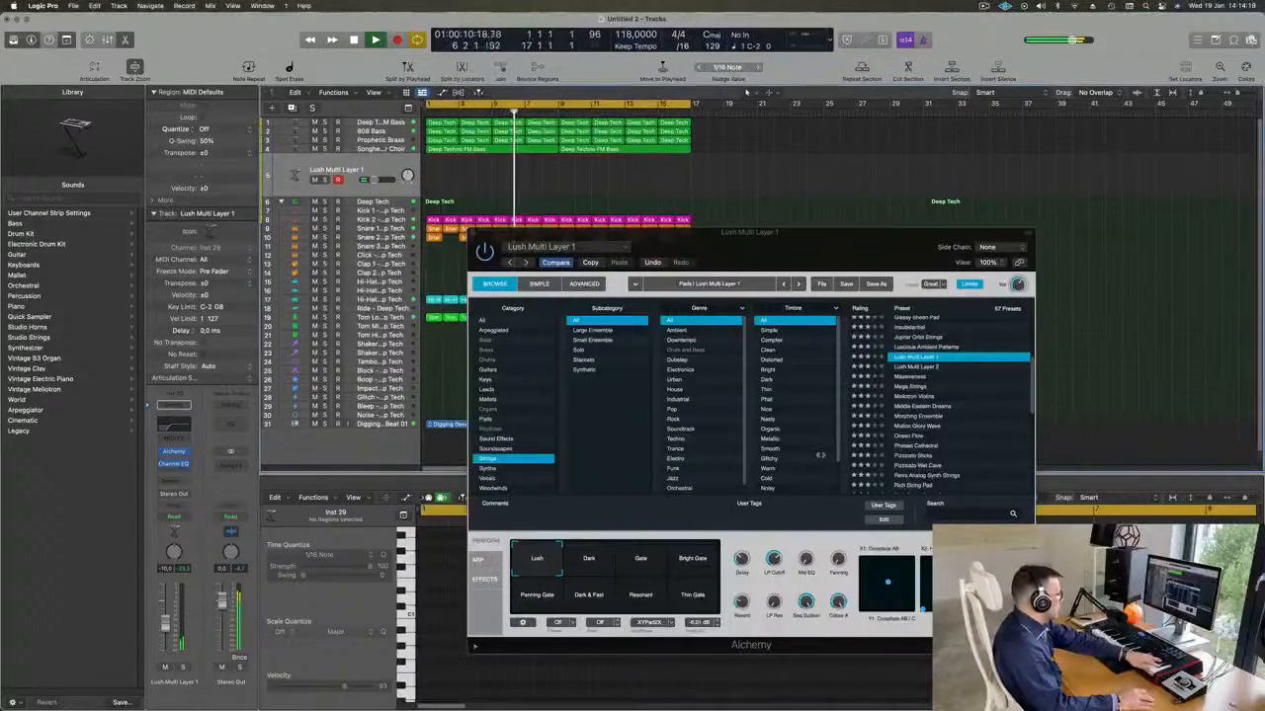
scroll(993, 374, "down", 4)
scroll(993, 374, "down", 2)
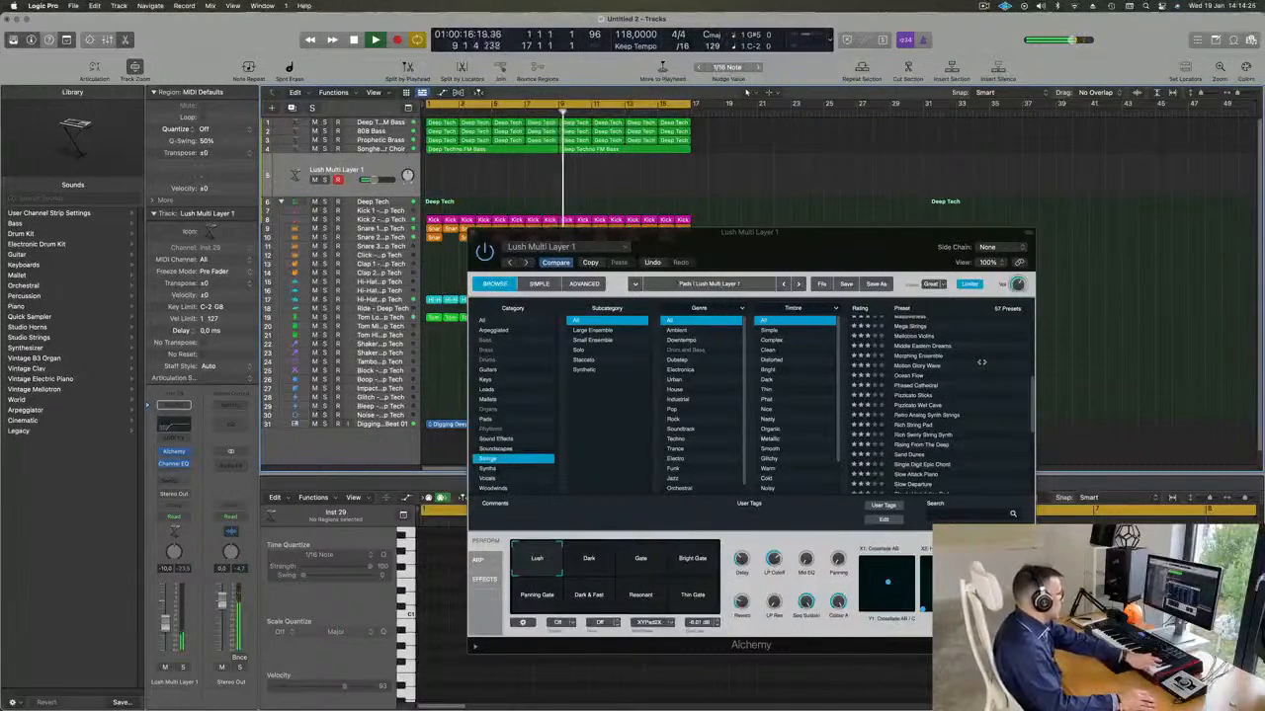
scroll(949, 386, "down", 3)
left_click(910, 390)
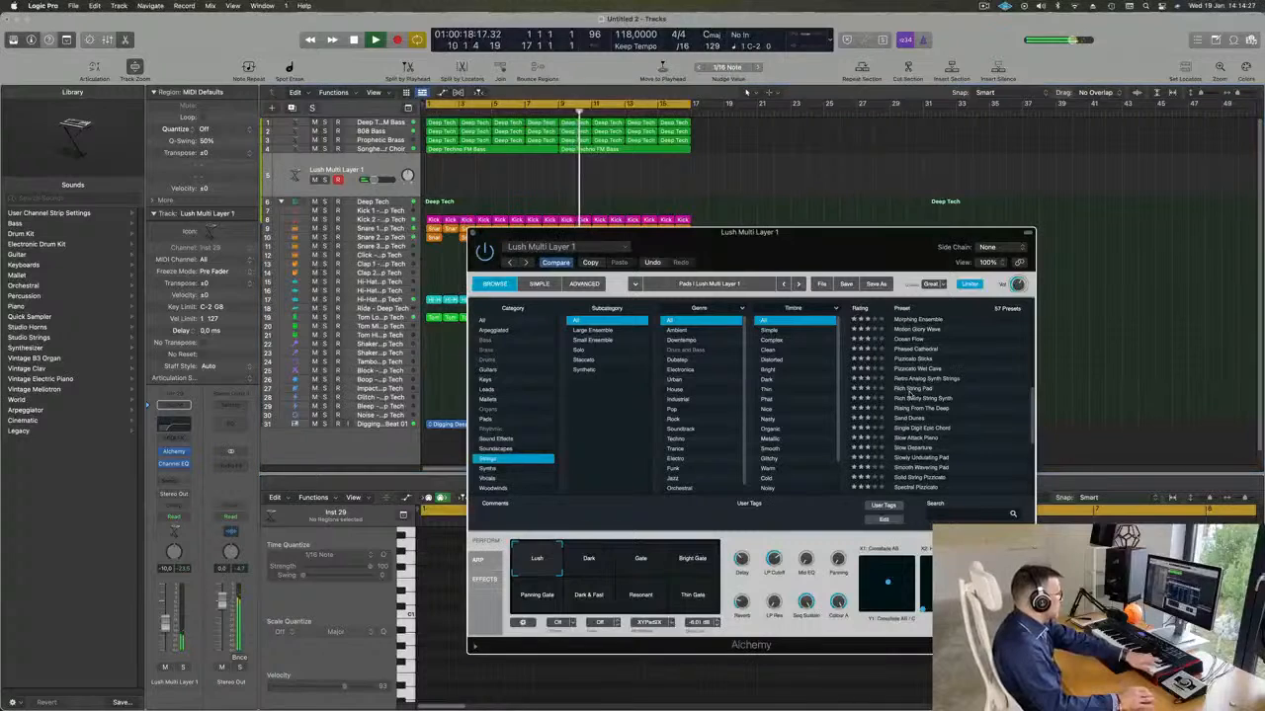
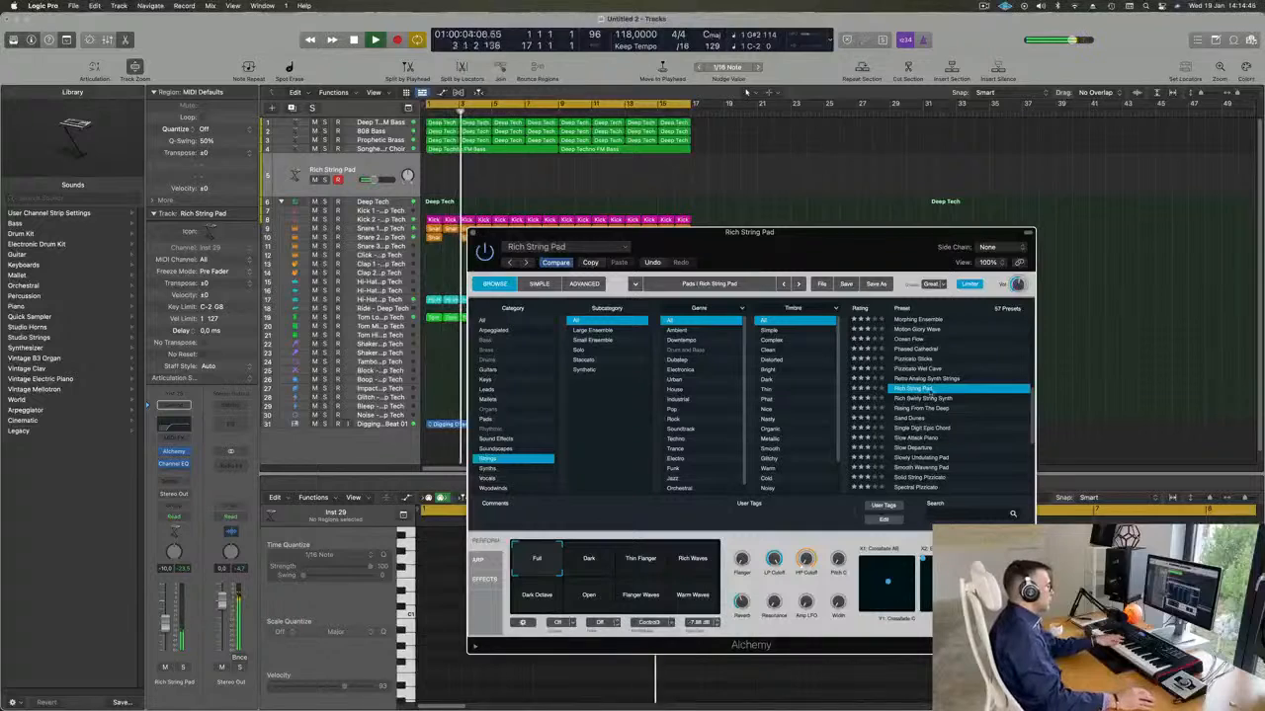
Audition the Rich Swirly String Synth, Rising From The Deep and Sand Dunes presets, and load Single Digit Epic Chord.
left_click(930, 399)
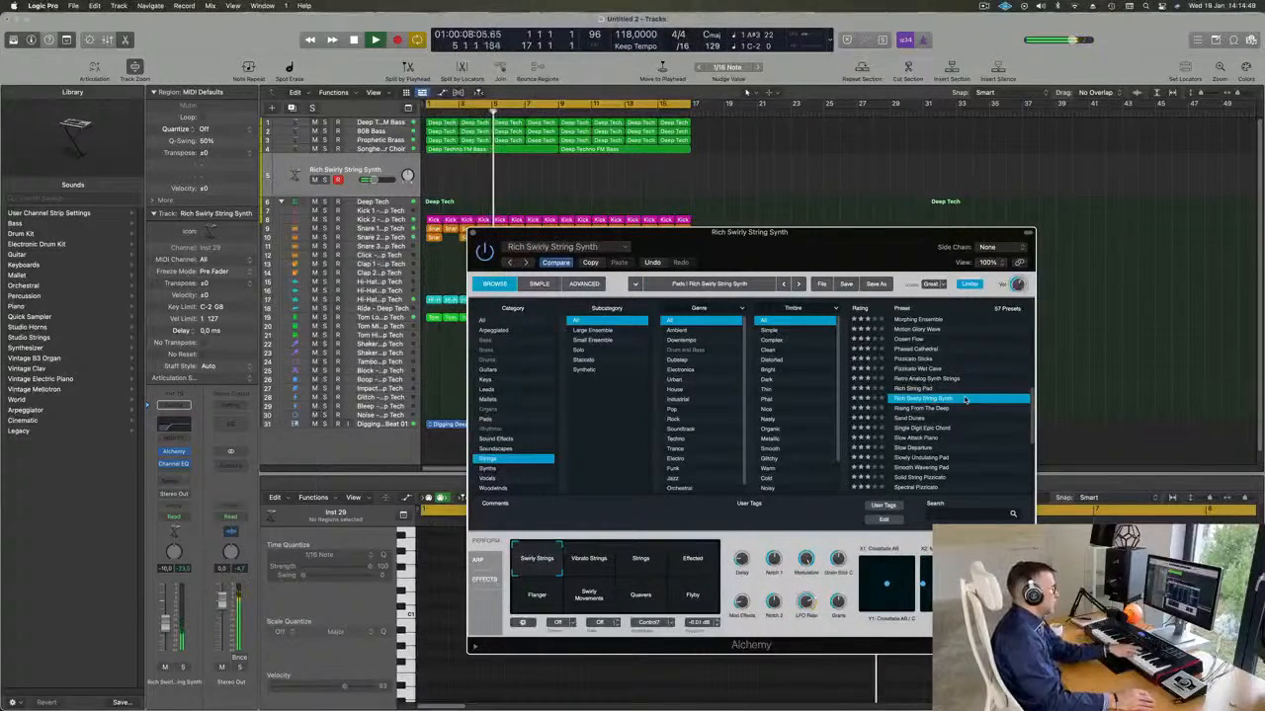
left_click(911, 409)
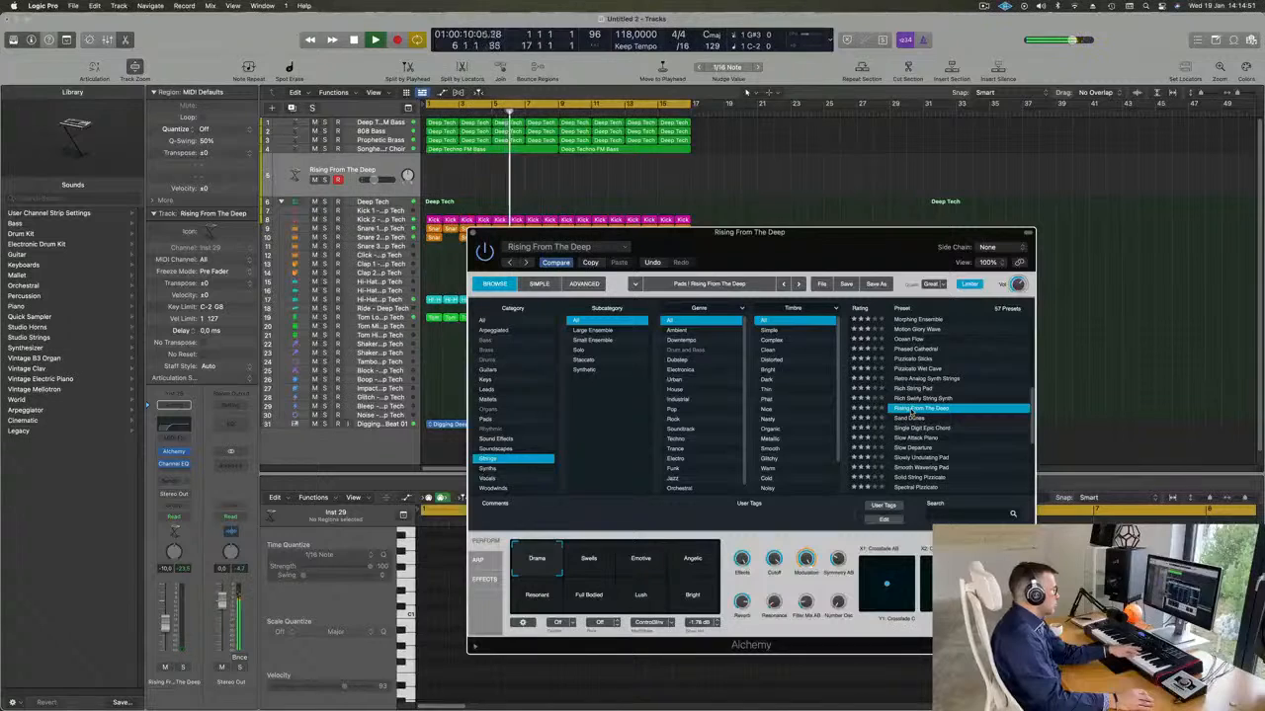
left_click(907, 418)
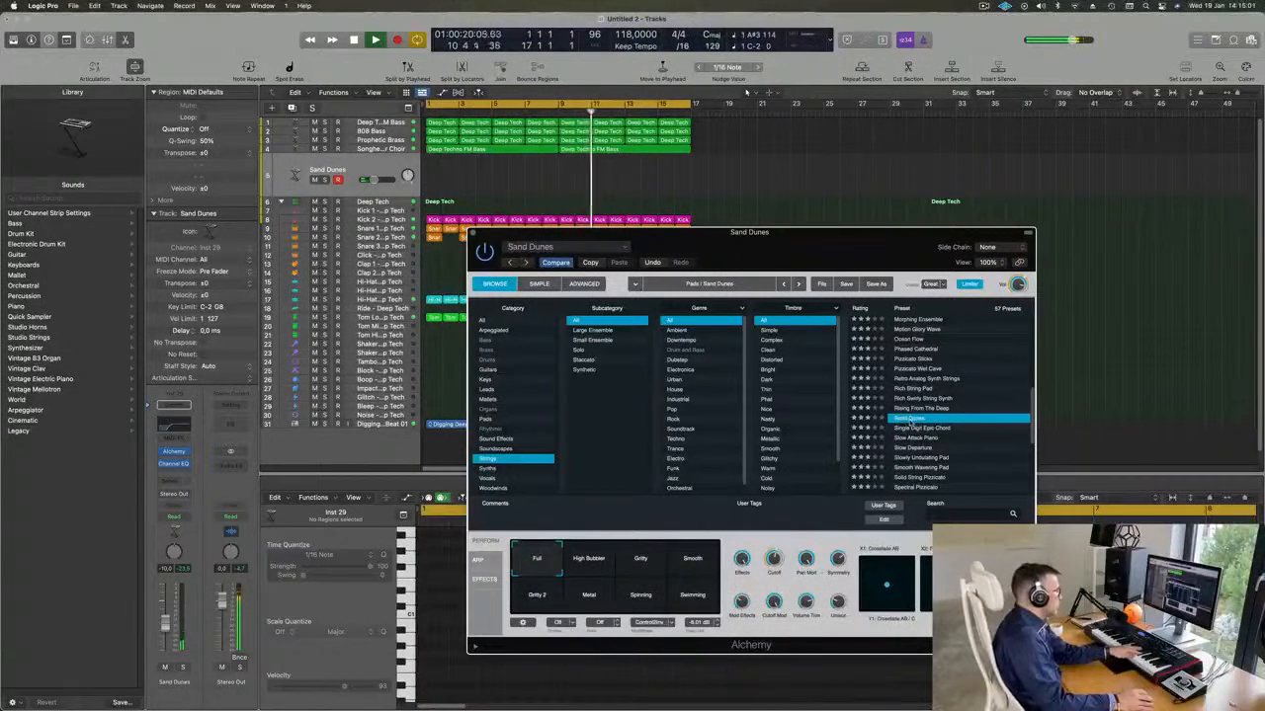
left_click(929, 429)
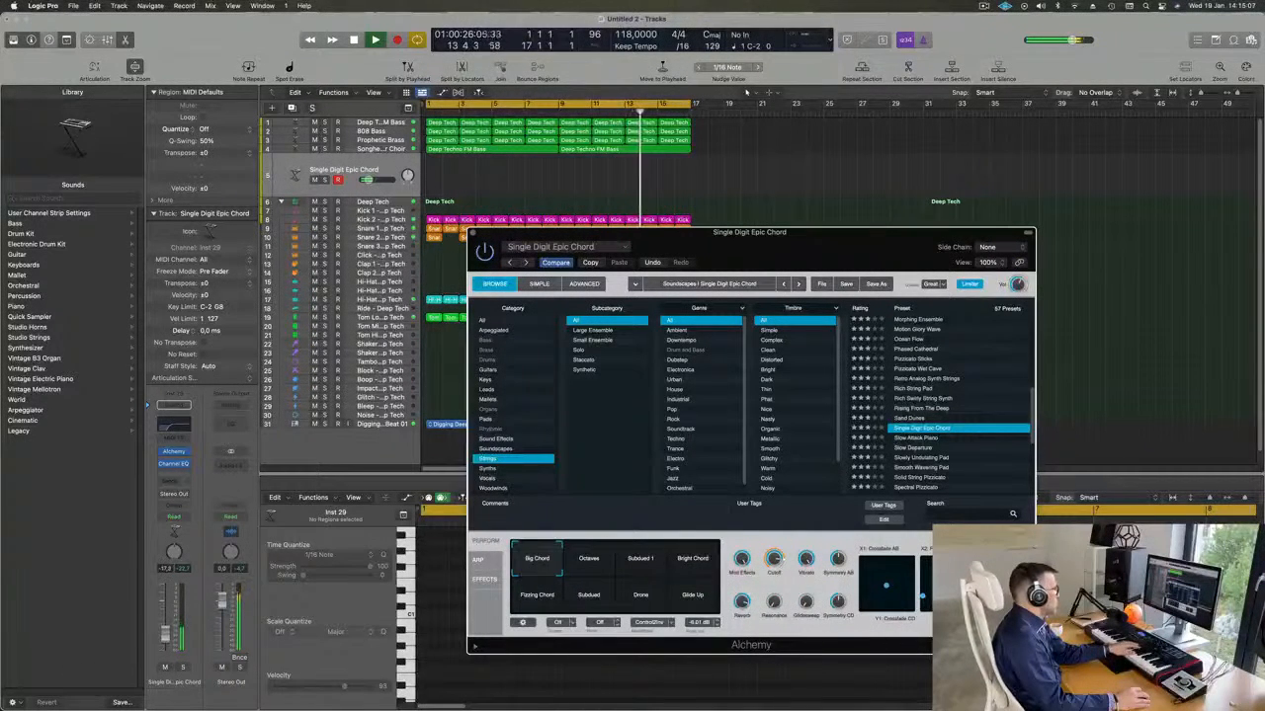
Try the Octaves, Subdued 1, Bright Chord, Subdued and Glide Up variations of the Single Digit Epic Chord preset.
left_click(588, 563)
left_click(644, 563)
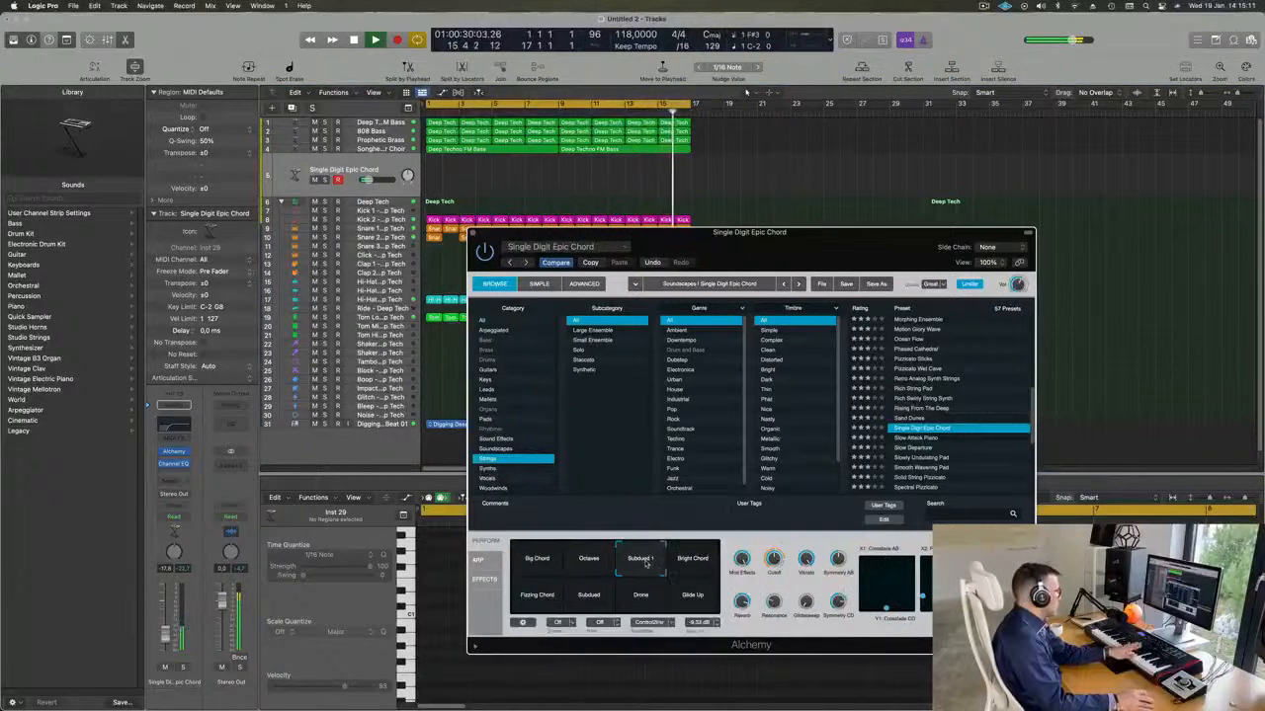
left_click(697, 561)
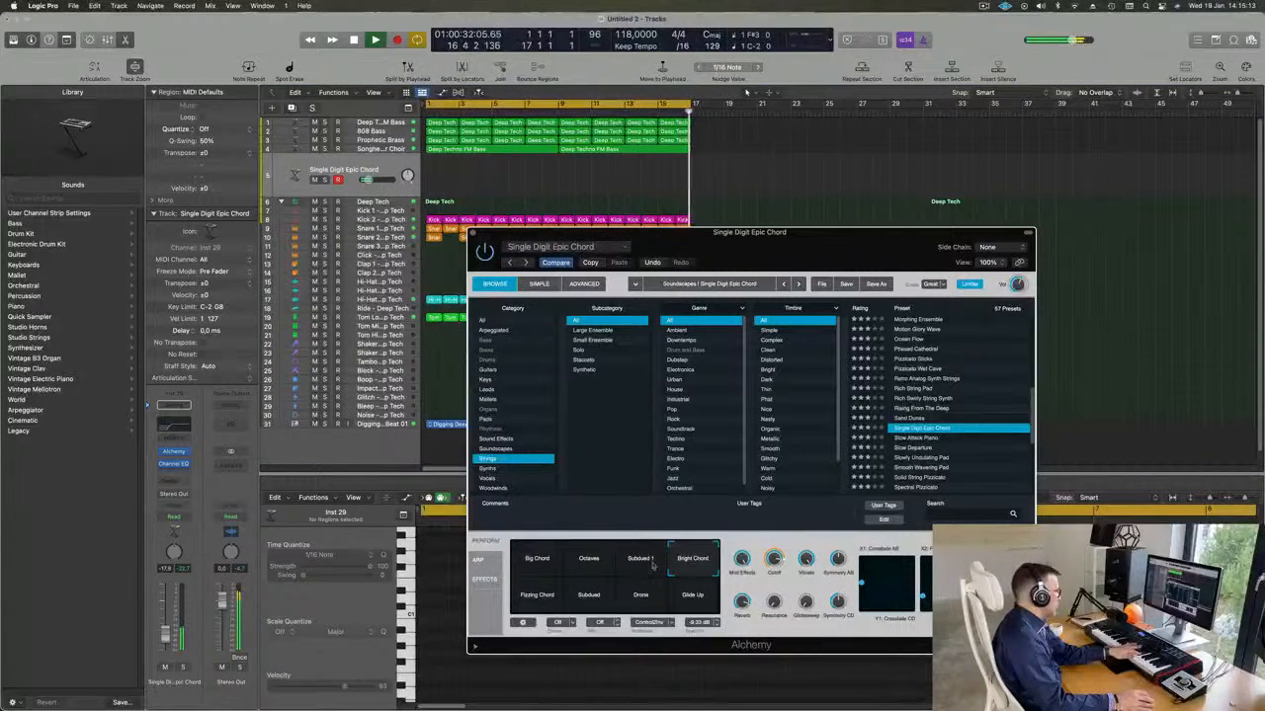
left_click(588, 595)
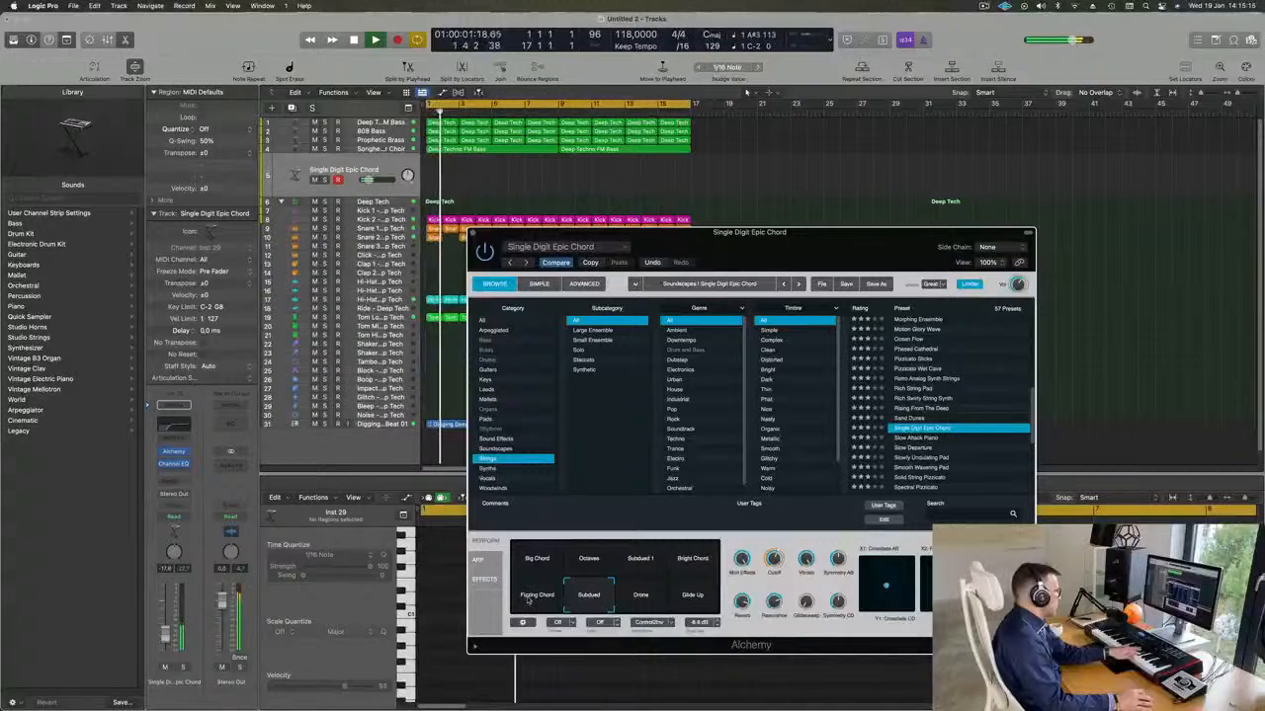
left_click(693, 596)
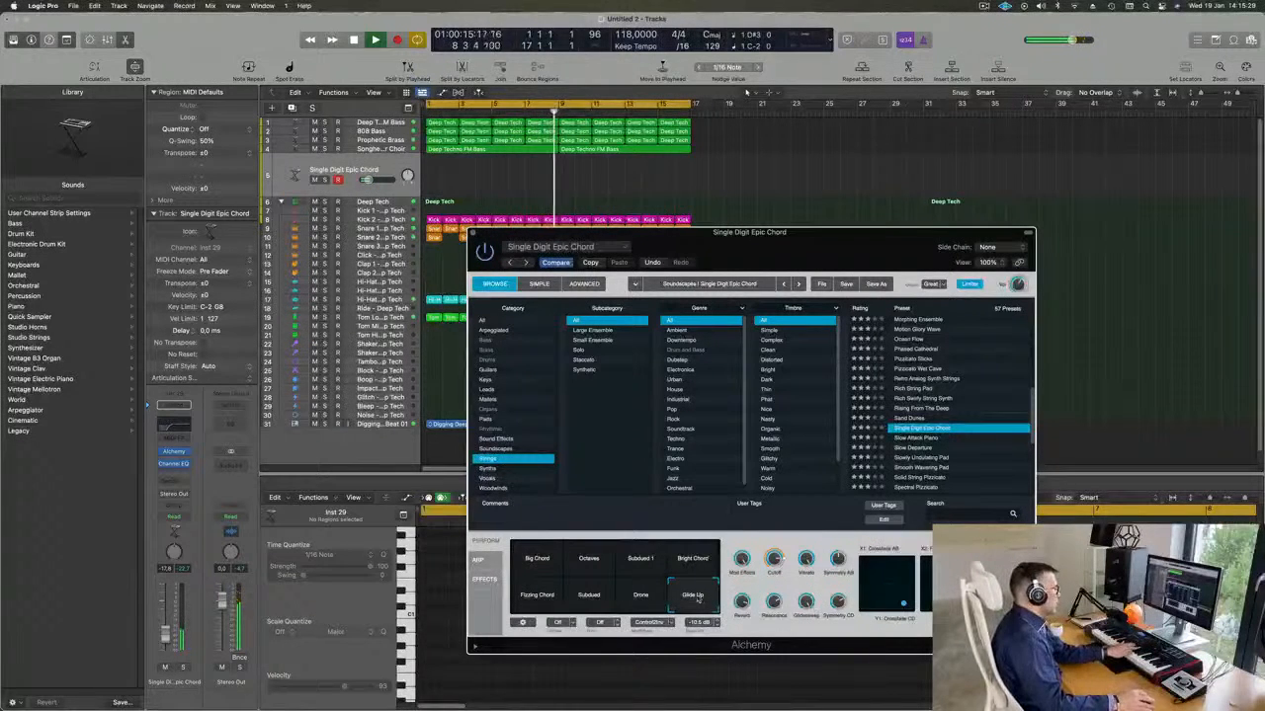
Audition the Slowly Undulating Pad and String Machine presets further down the strings list.
scroll(930, 421, "down", 3)
scroll(926, 407, "down", 3)
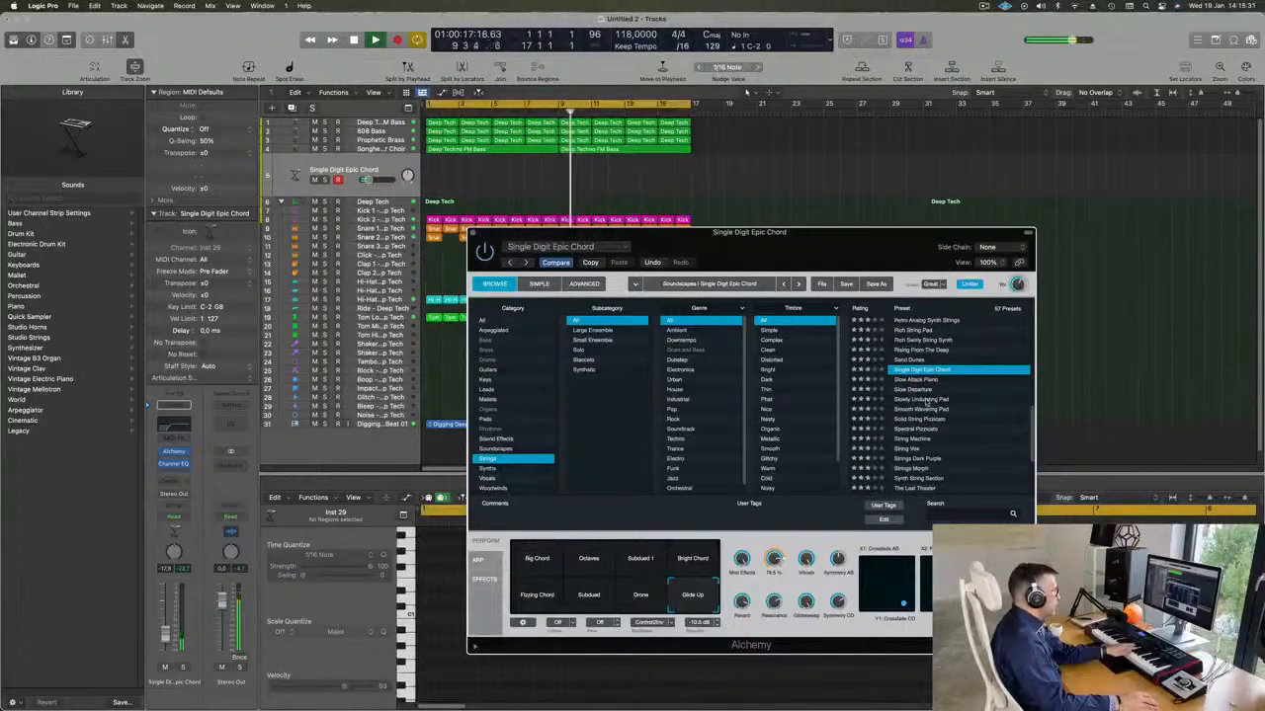
left_click(926, 400)
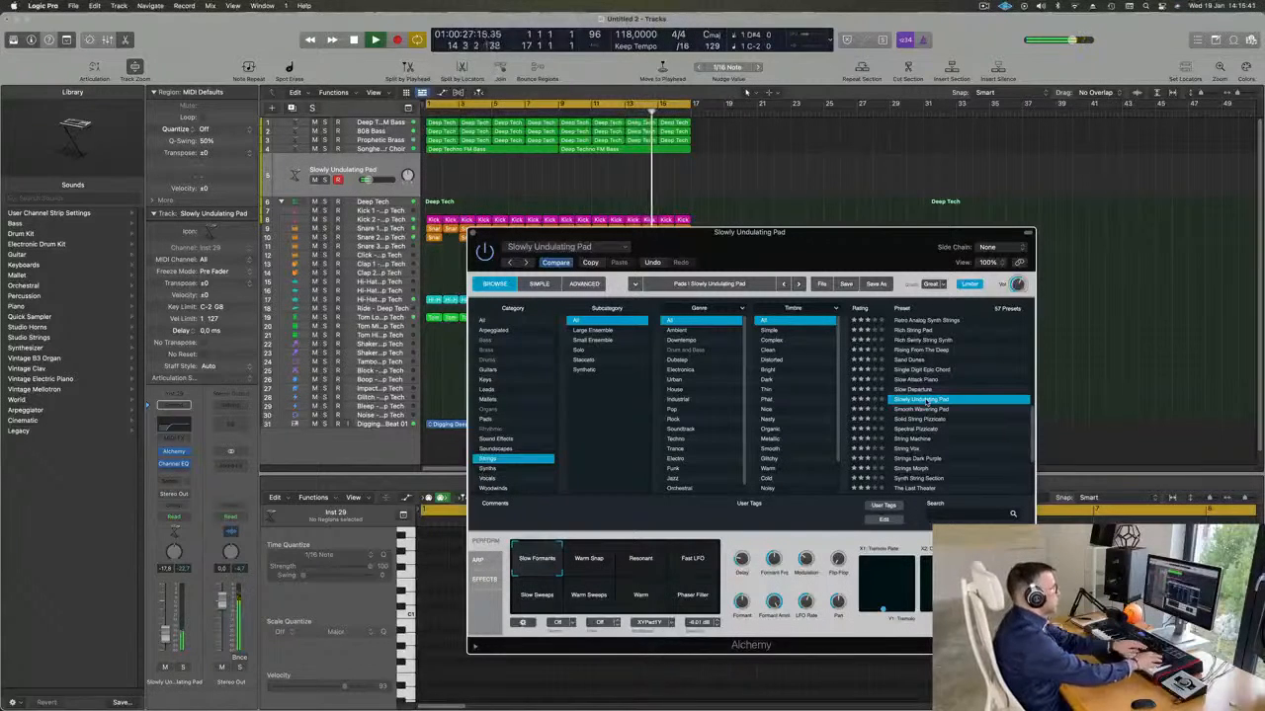
scroll(925, 403, "down", 2)
left_click(911, 400)
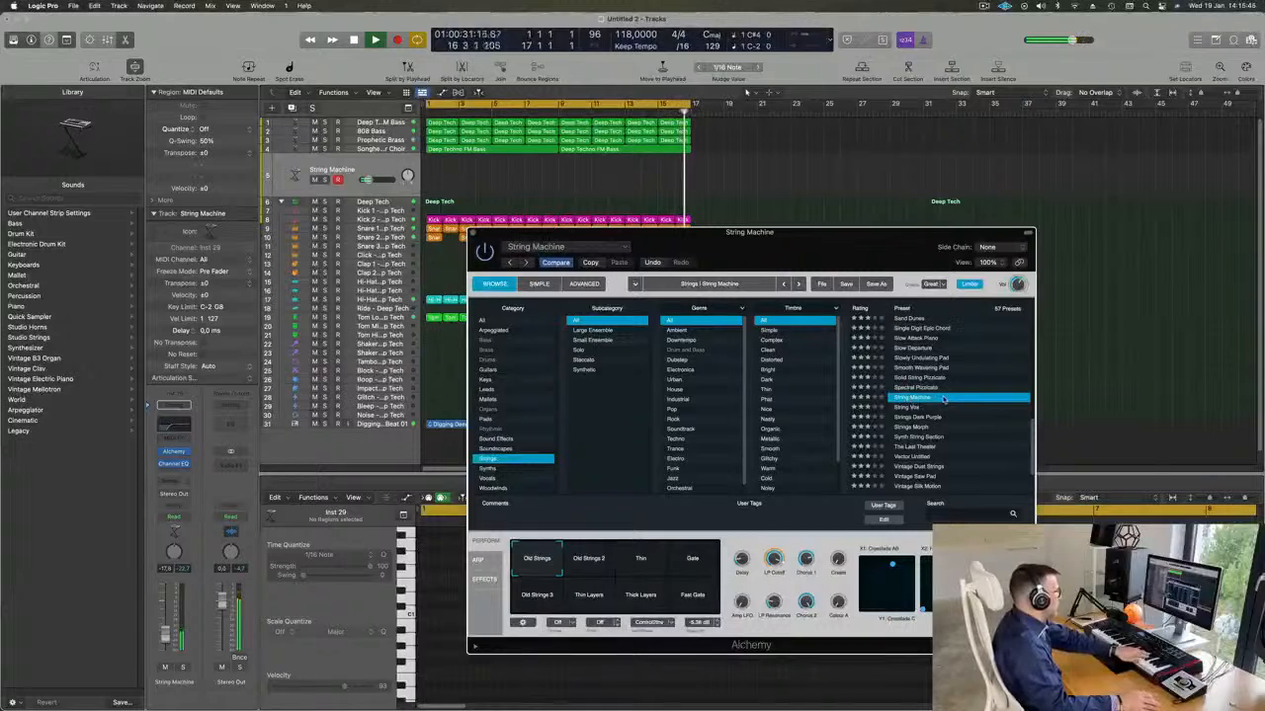
Audition Strings Dark Purple and Strings Morph, trying the Epic and Gate Pad variations of Strings Morph.
scroll(941, 400, "down", 2)
left_click(914, 380)
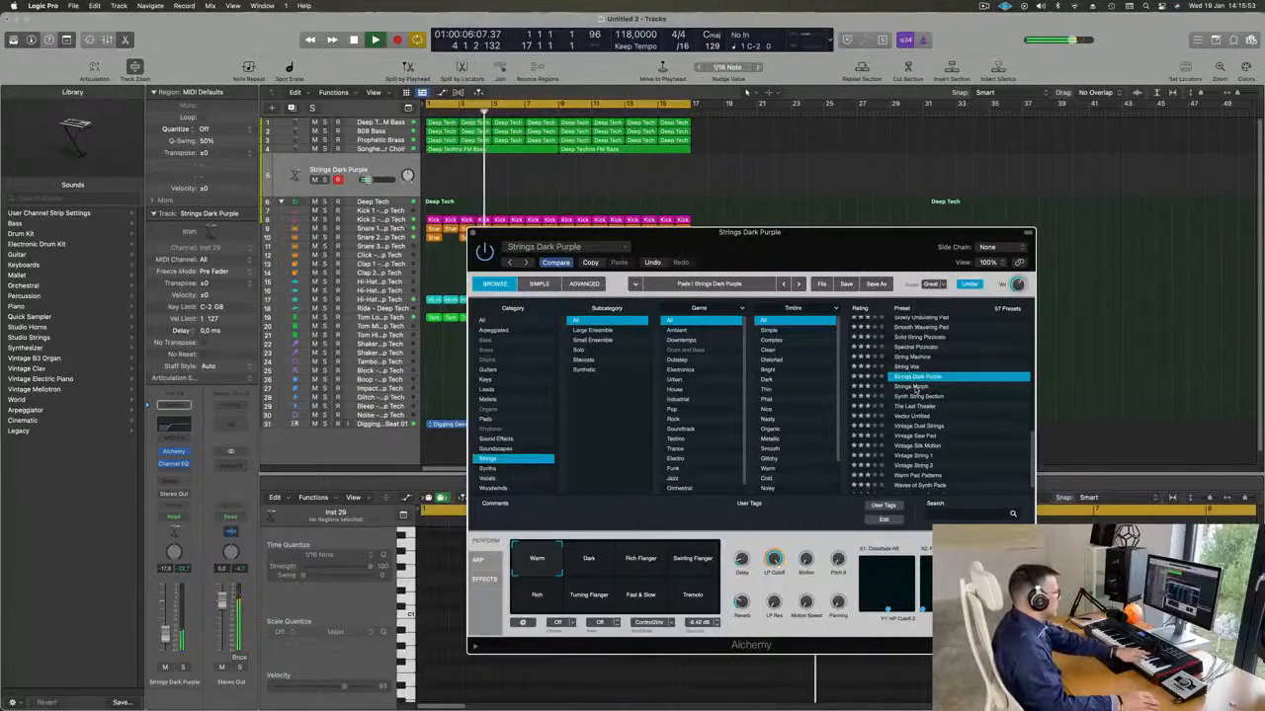
left_click(916, 387)
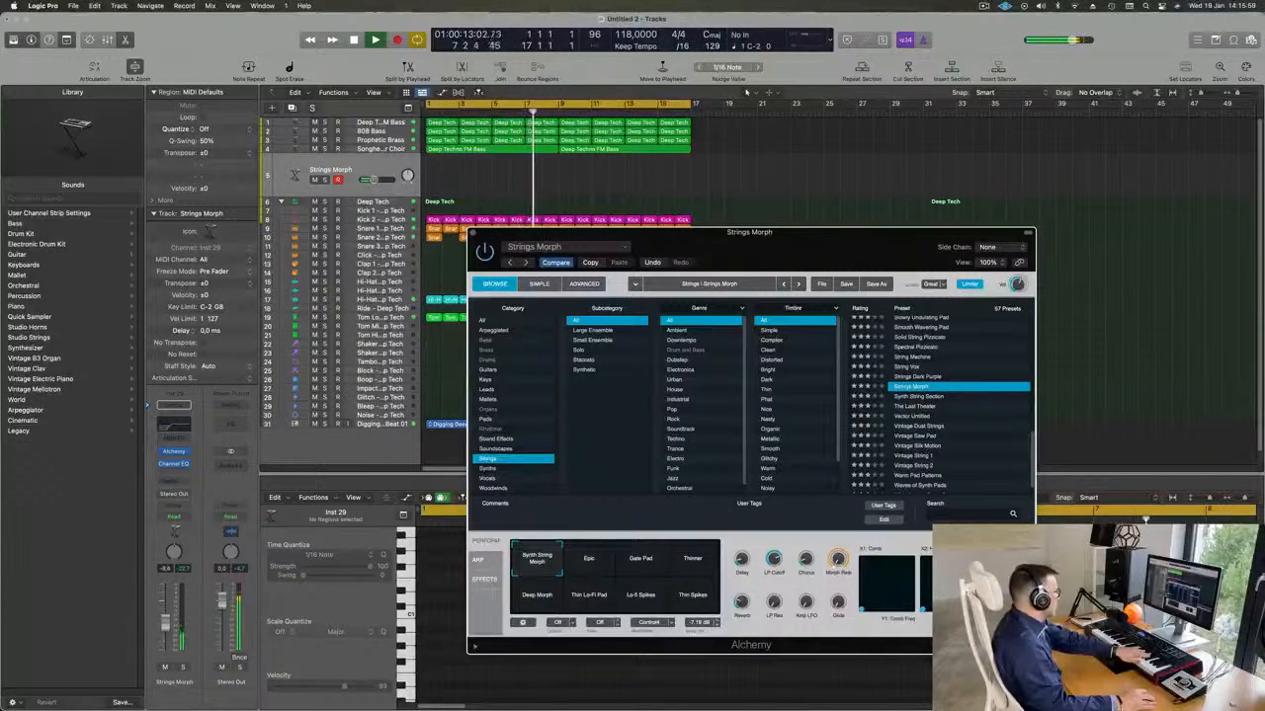
left_click(604, 566)
left_click(637, 566)
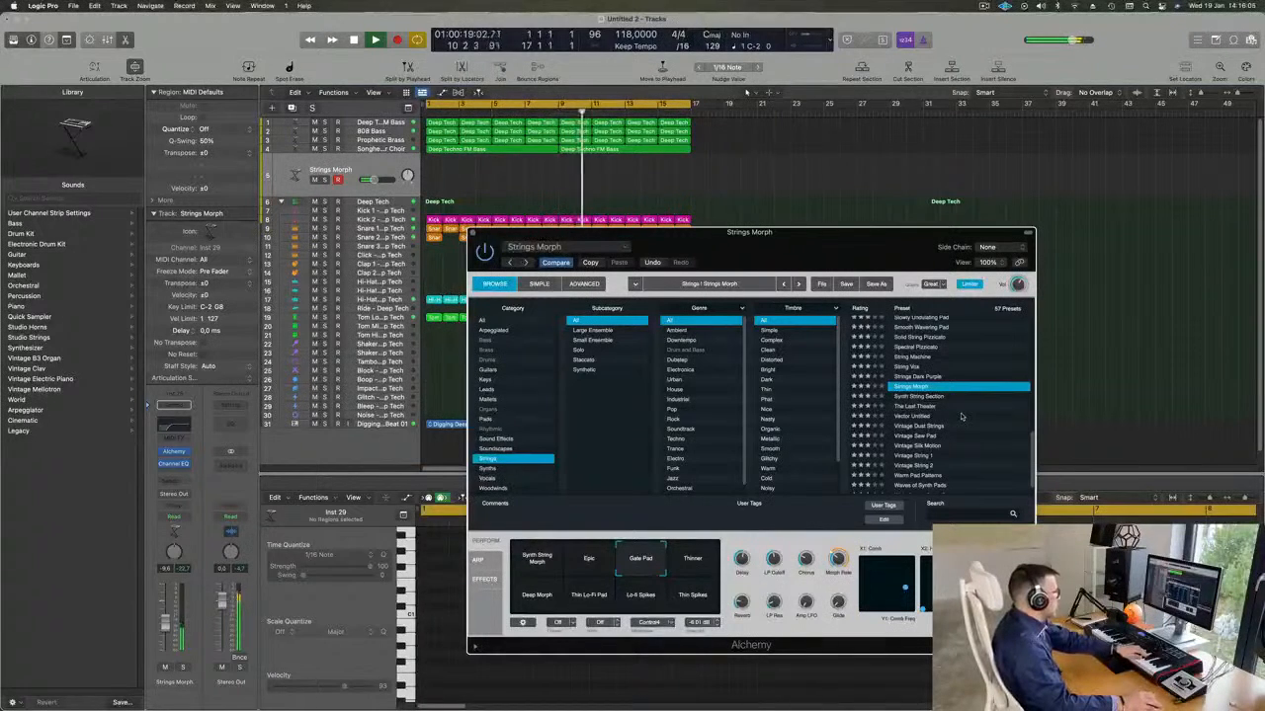
Audition Synth String Section, Vintage Dust Strings and Warm Pad Patterns, and return to 70s Synth Strings at the start of the list.
left_click(933, 398)
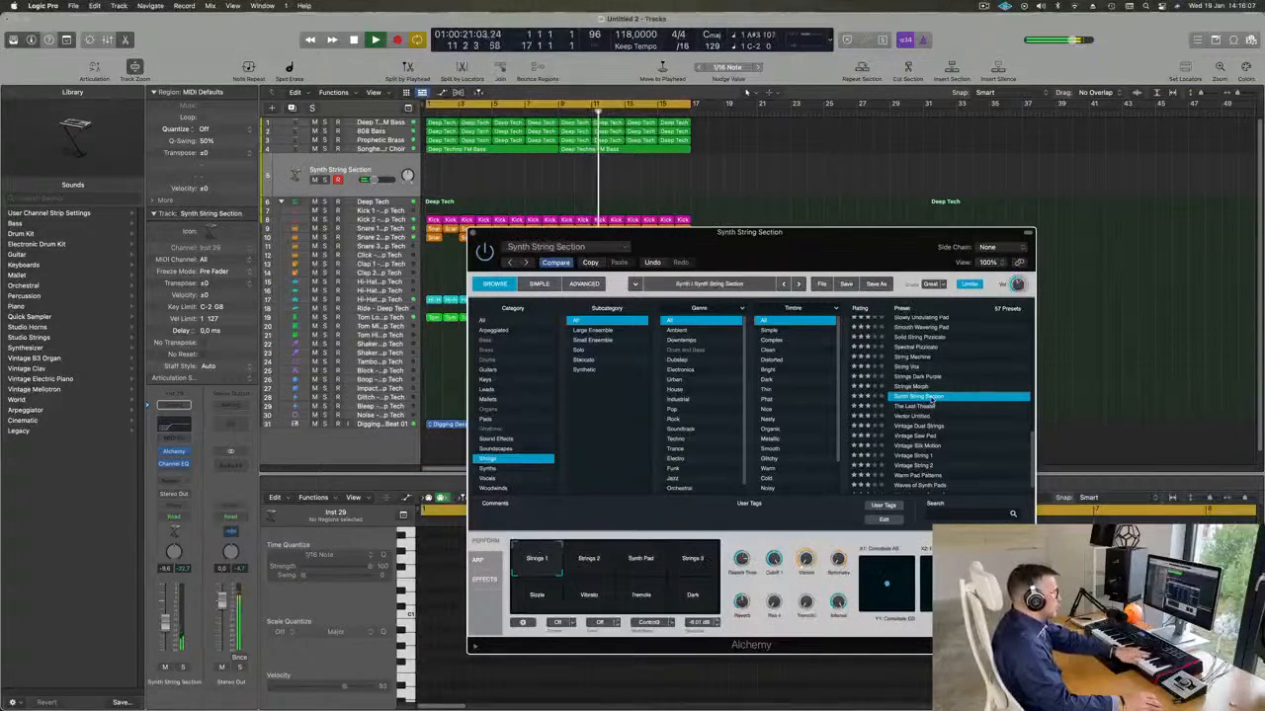
scroll(954, 401, "down", 2)
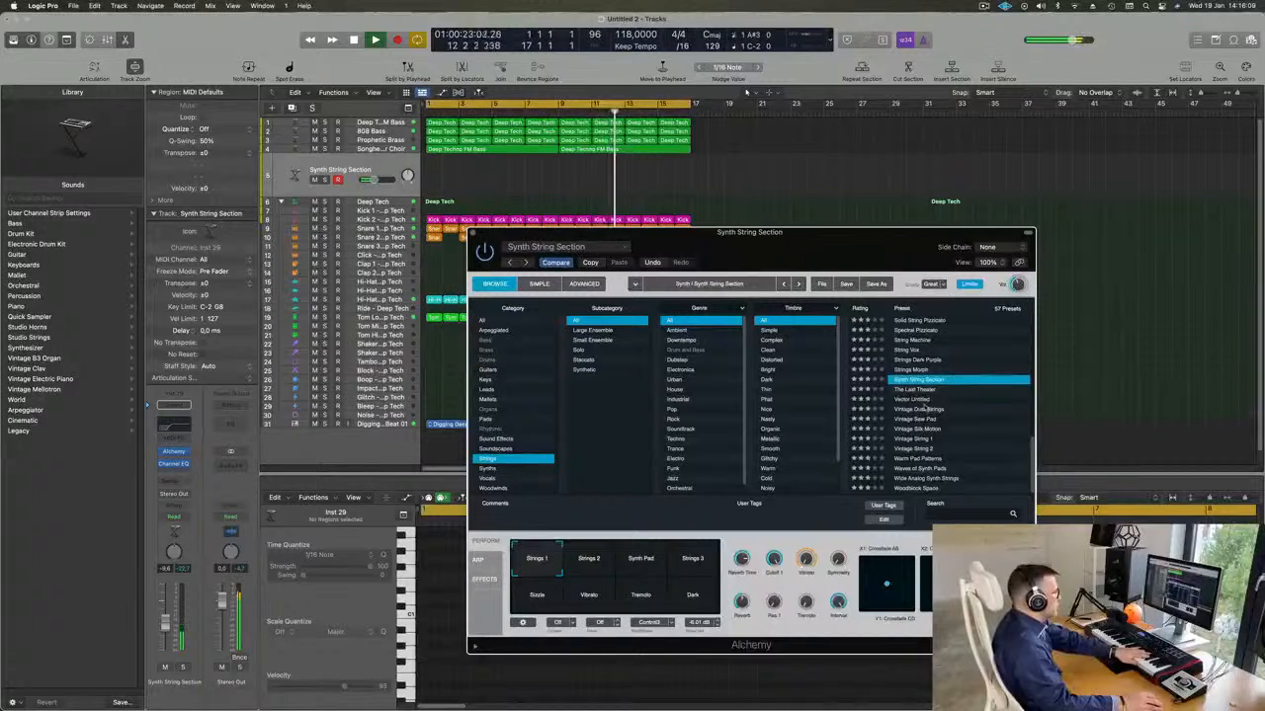
left_click(921, 409)
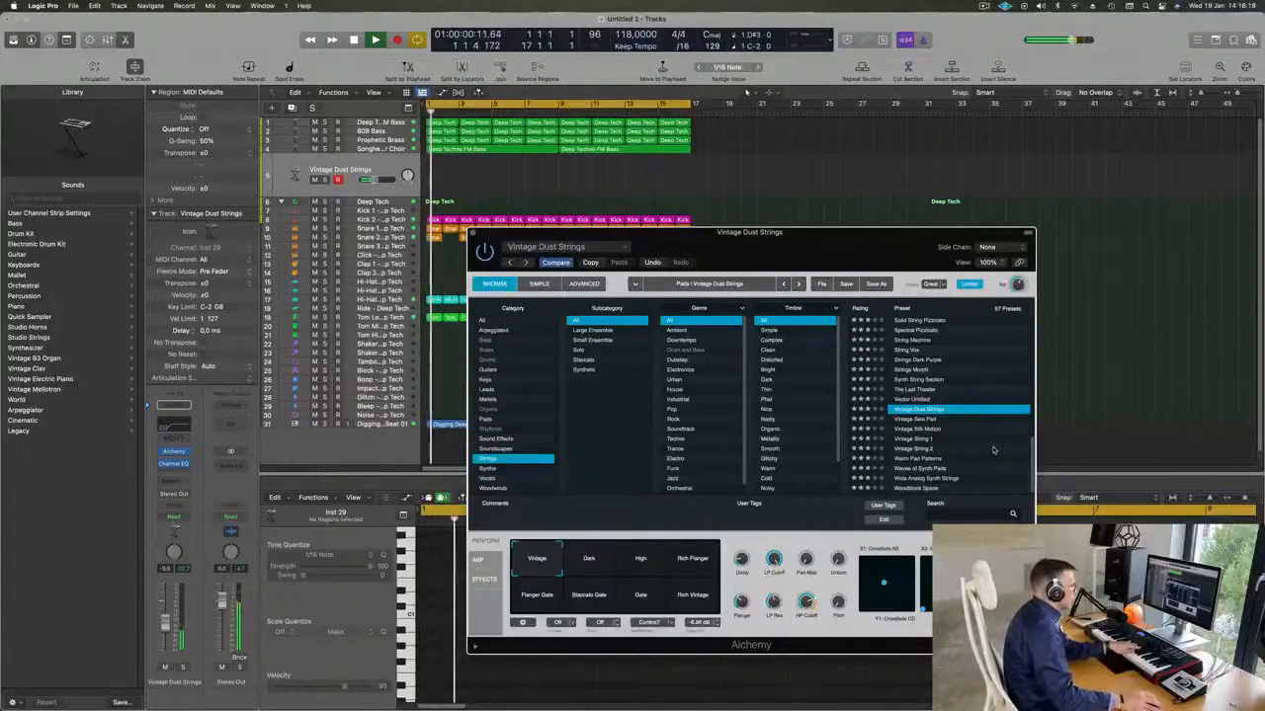
left_click(891, 457)
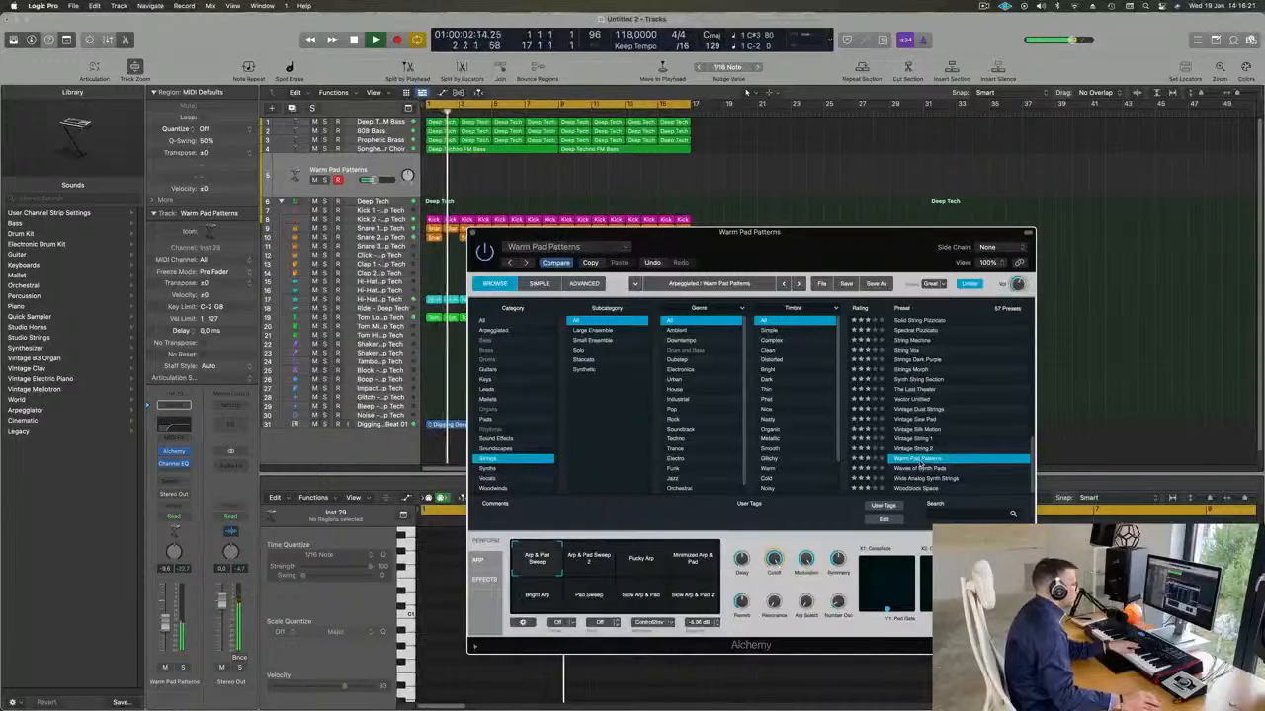
scroll(965, 326, "up", 15)
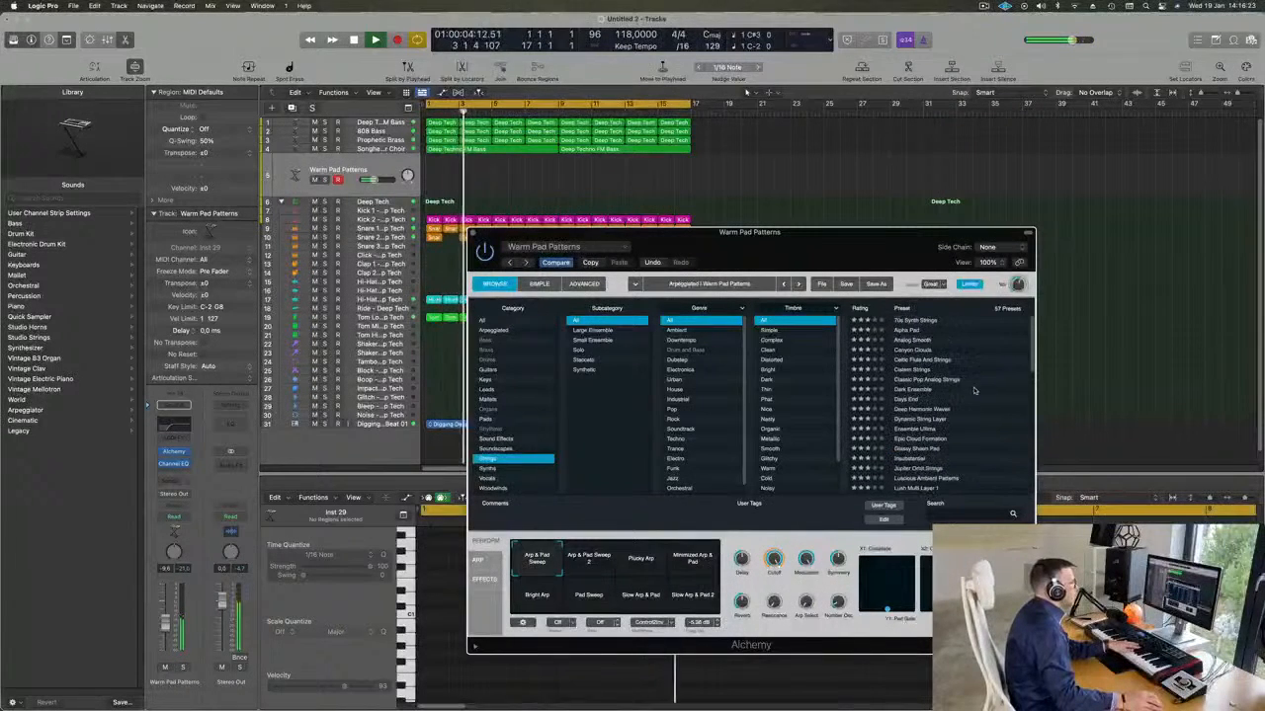
left_click(924, 322)
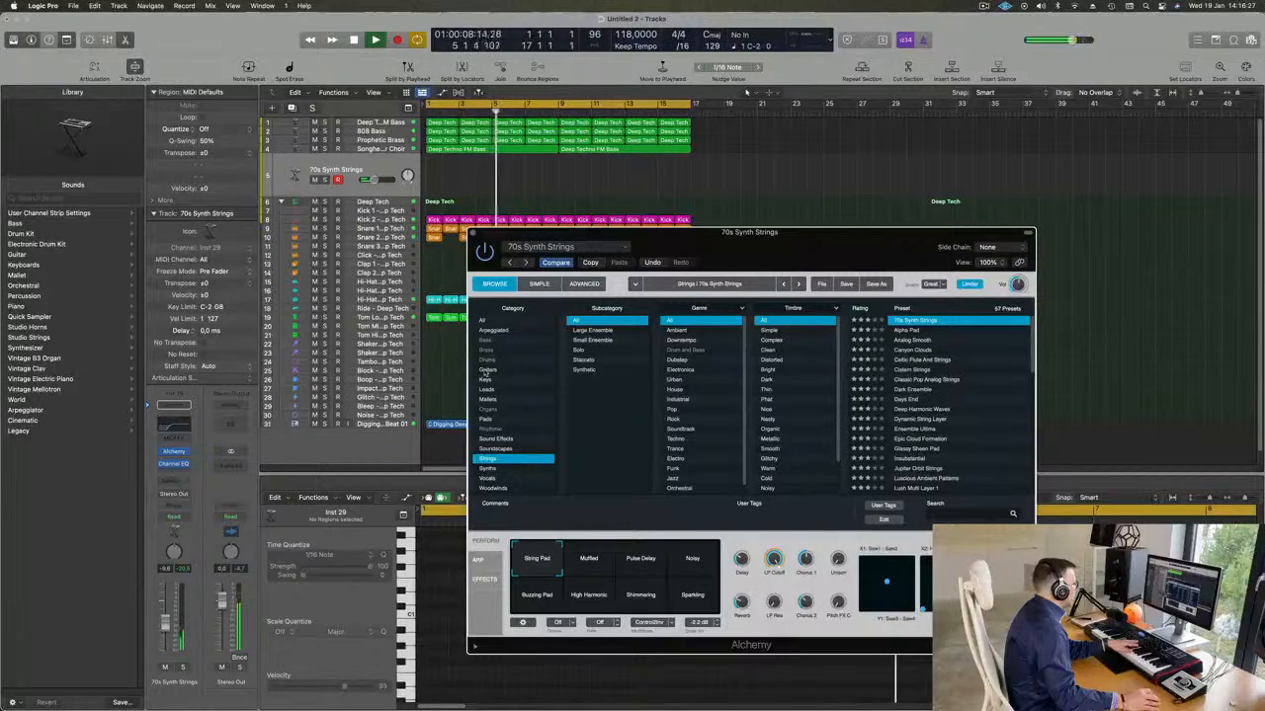
Load the Acoustic Pluck preset from the Guitars category and lower the track volume to about -14.6 dB.
left_click(485, 370)
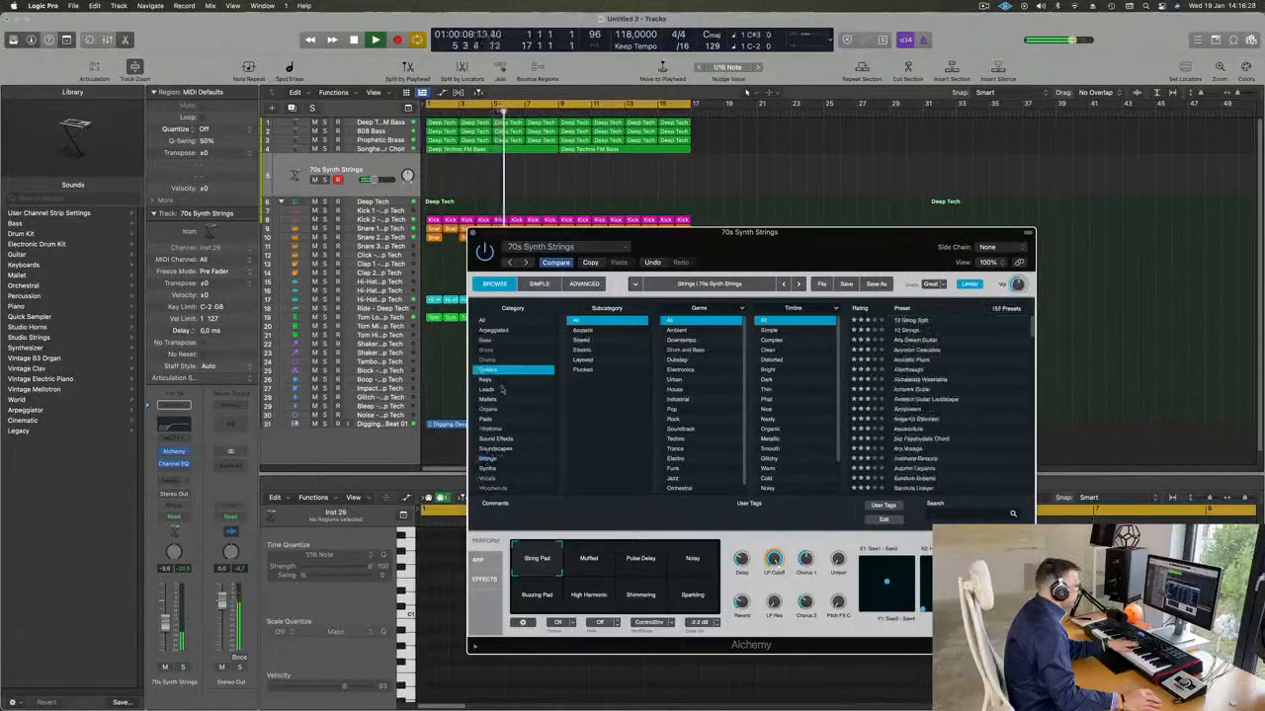
left_click(913, 361)
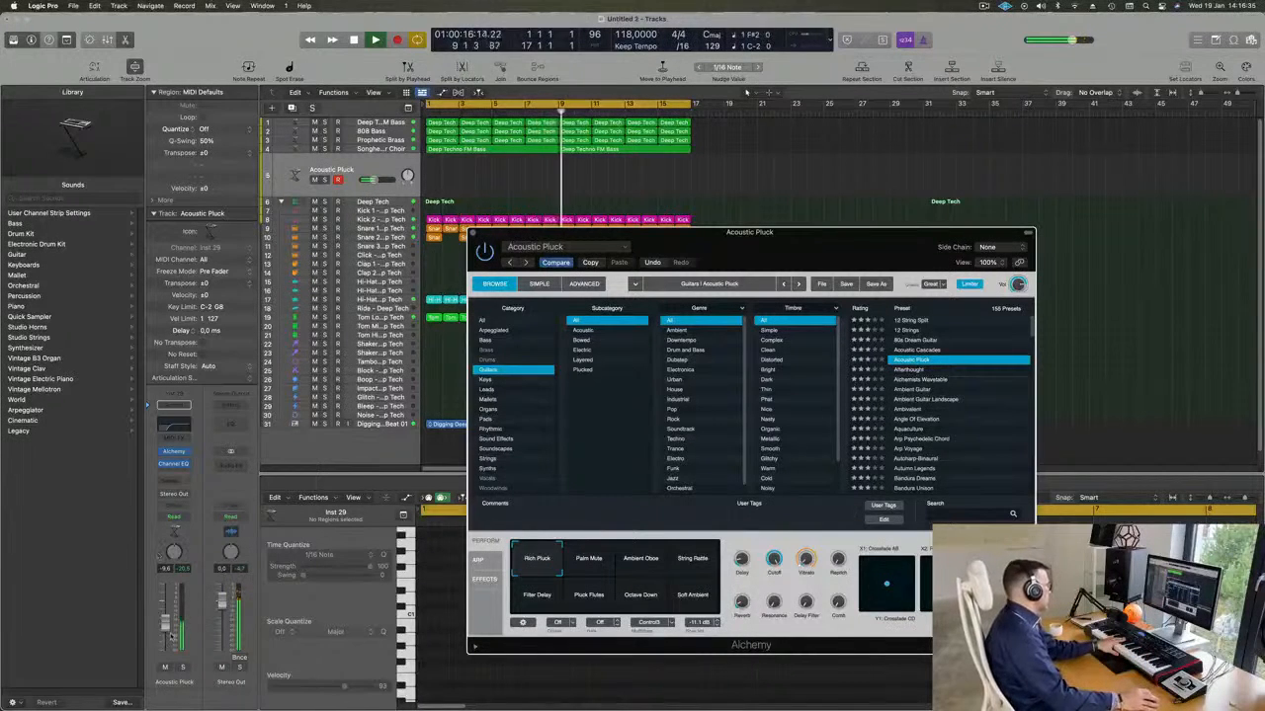
left_click_drag(165, 633, 165, 638)
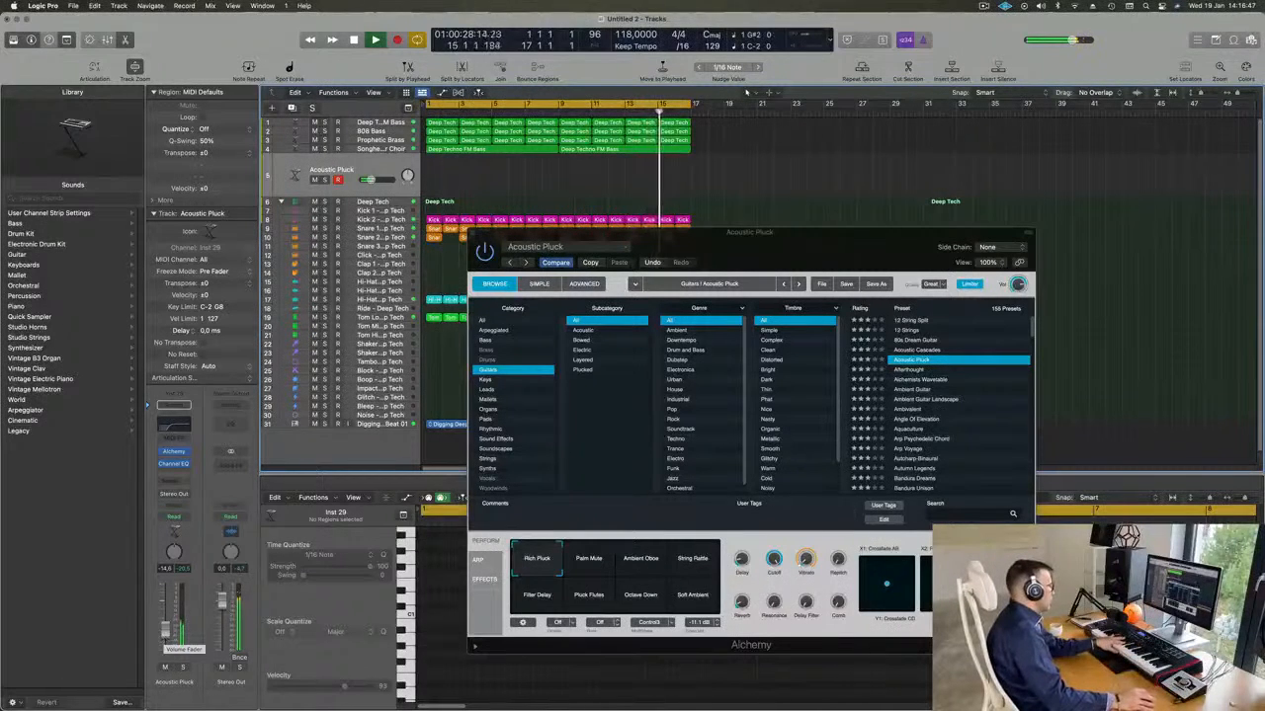
Try the Ambient Oboe, String Rattle and Pluck Flutes variations of the Acoustic Pluck preset.
left_click(642, 560)
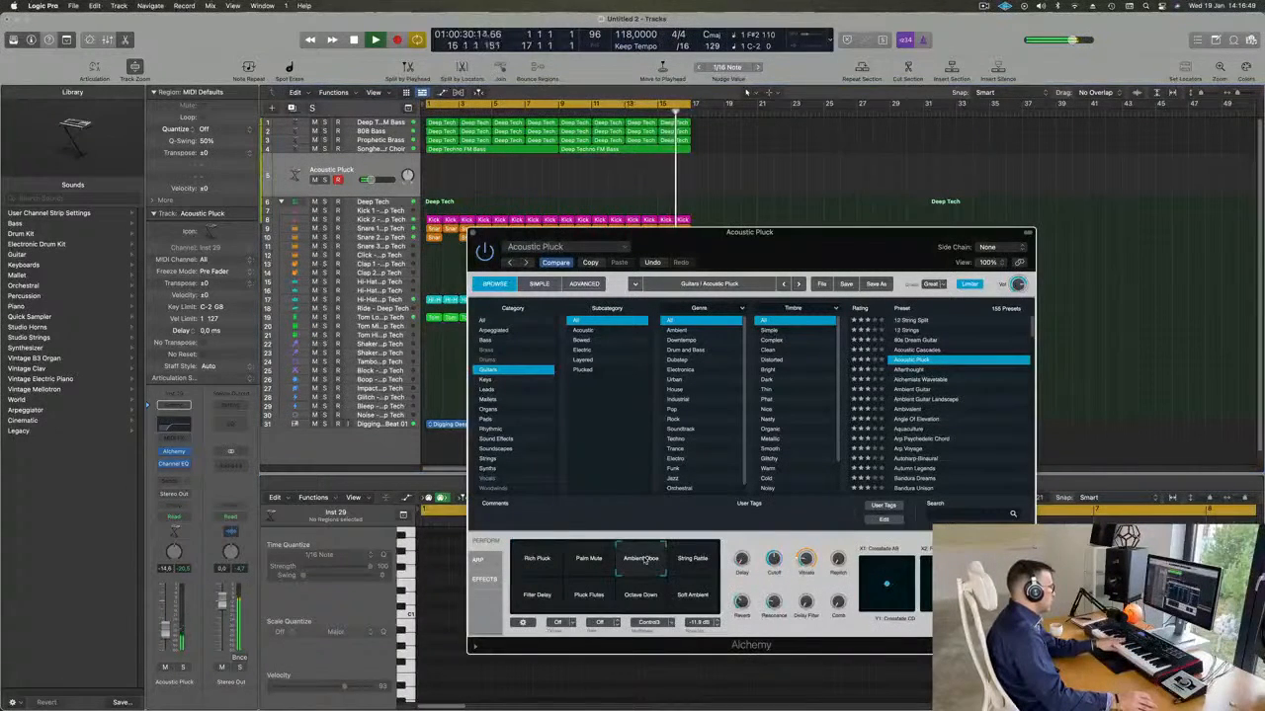
left_click(694, 559)
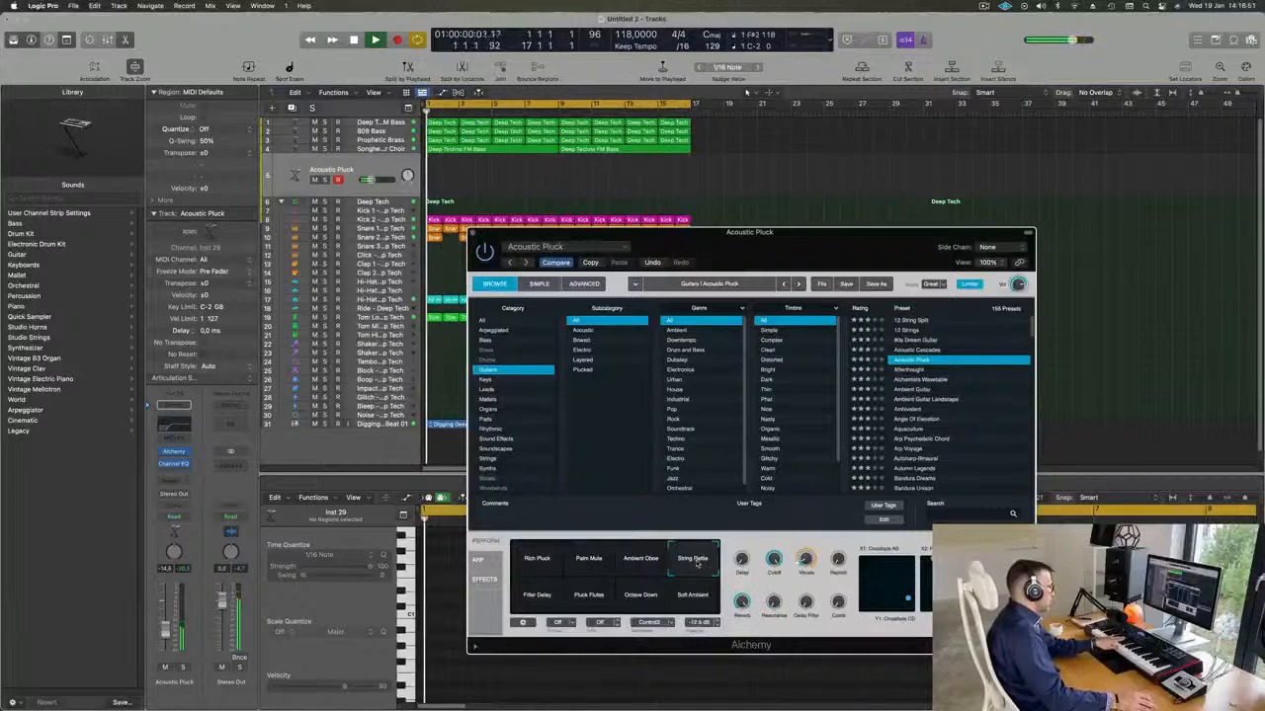
left_click(590, 596)
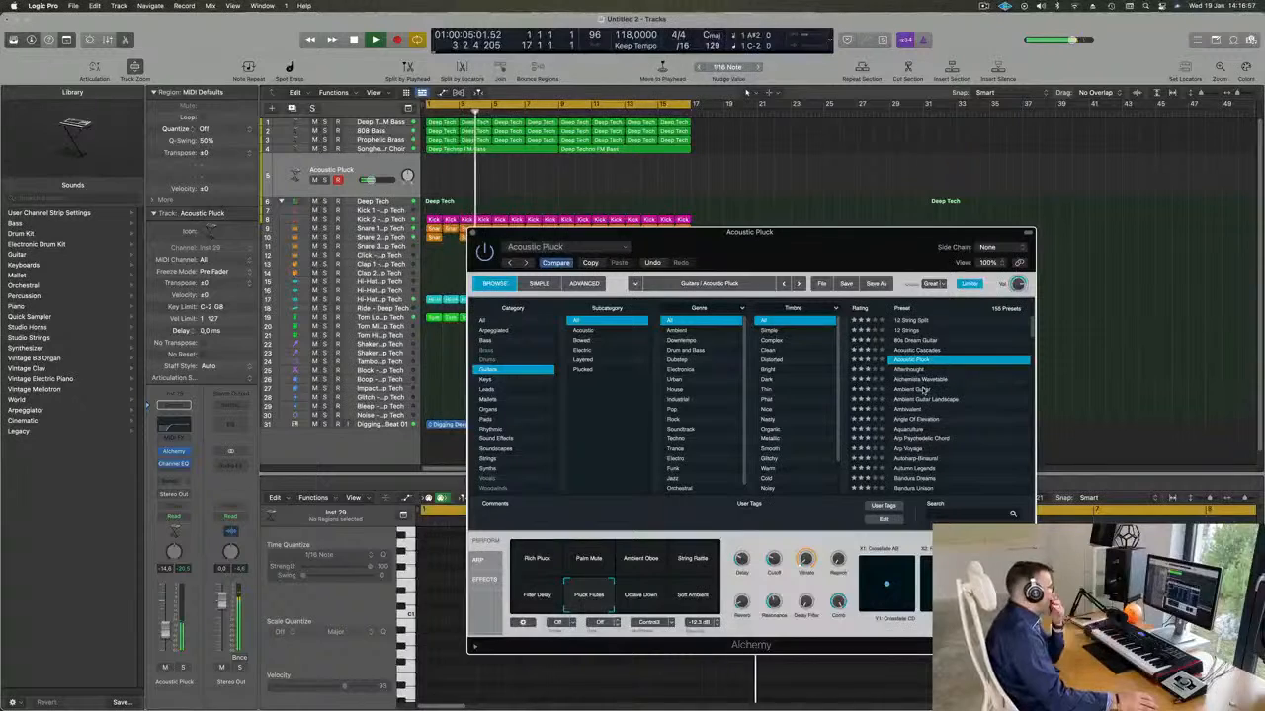
Load the Ambient Guitar preset and close the Alchemy window.
left_click_drag(842, 248, 842, 257)
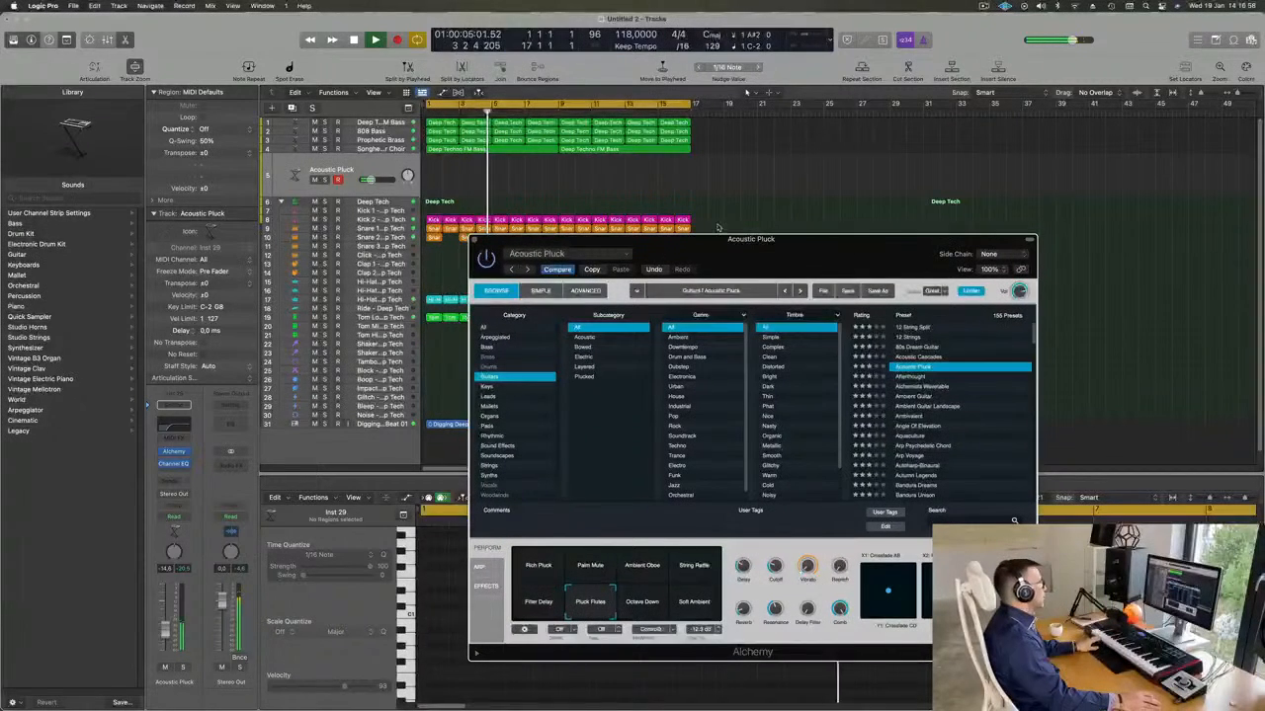
left_click(914, 396)
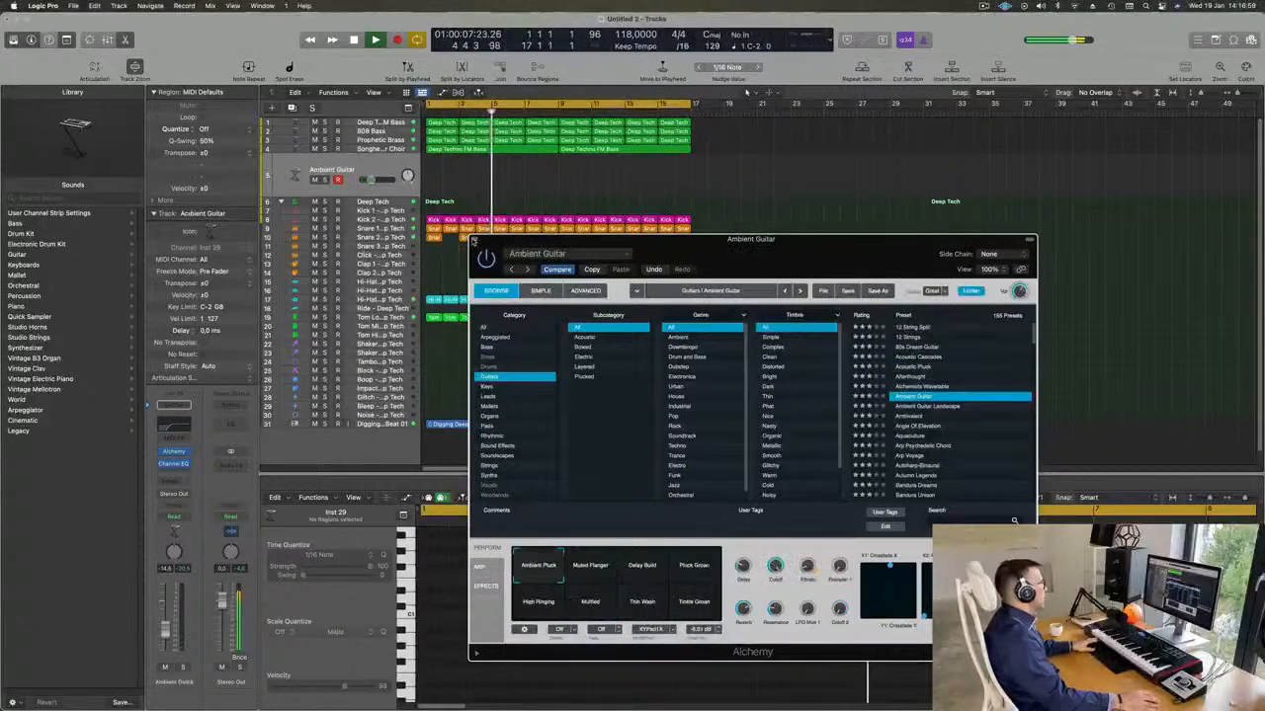
left_click(475, 240)
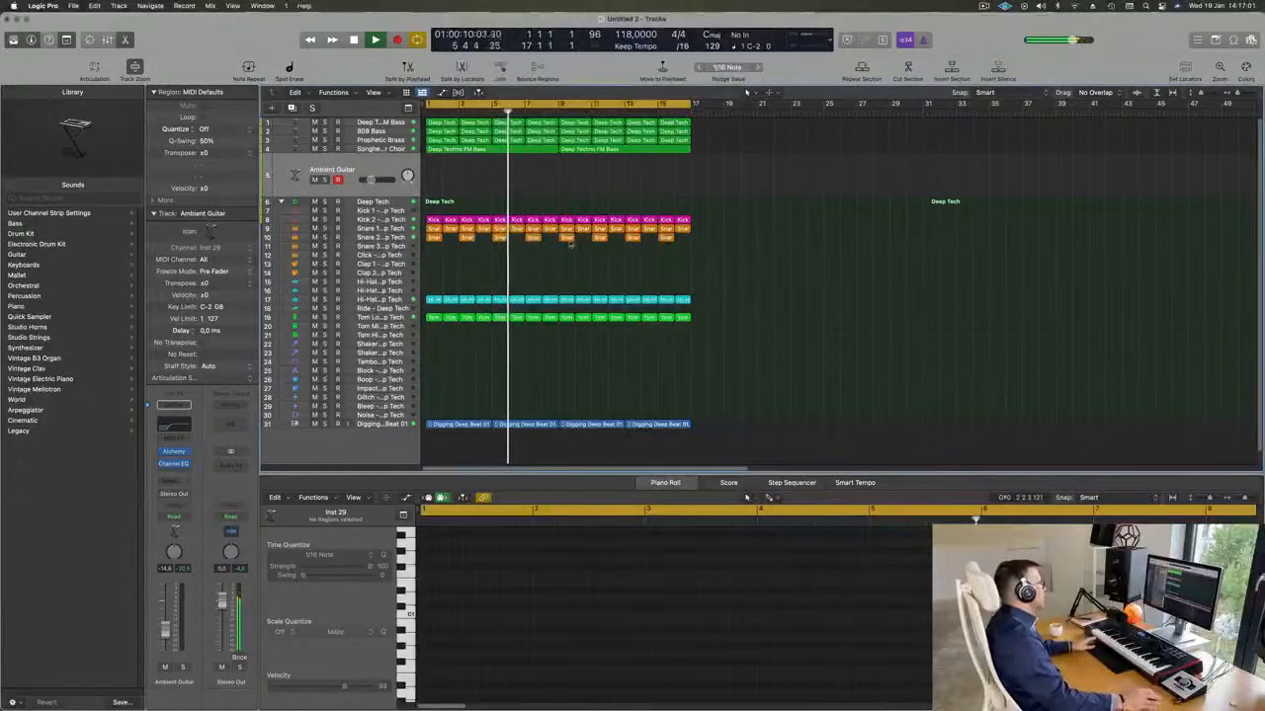
Select the Deep Techno FM Bass track and replay the loop from the beginning.
left_click(386, 123)
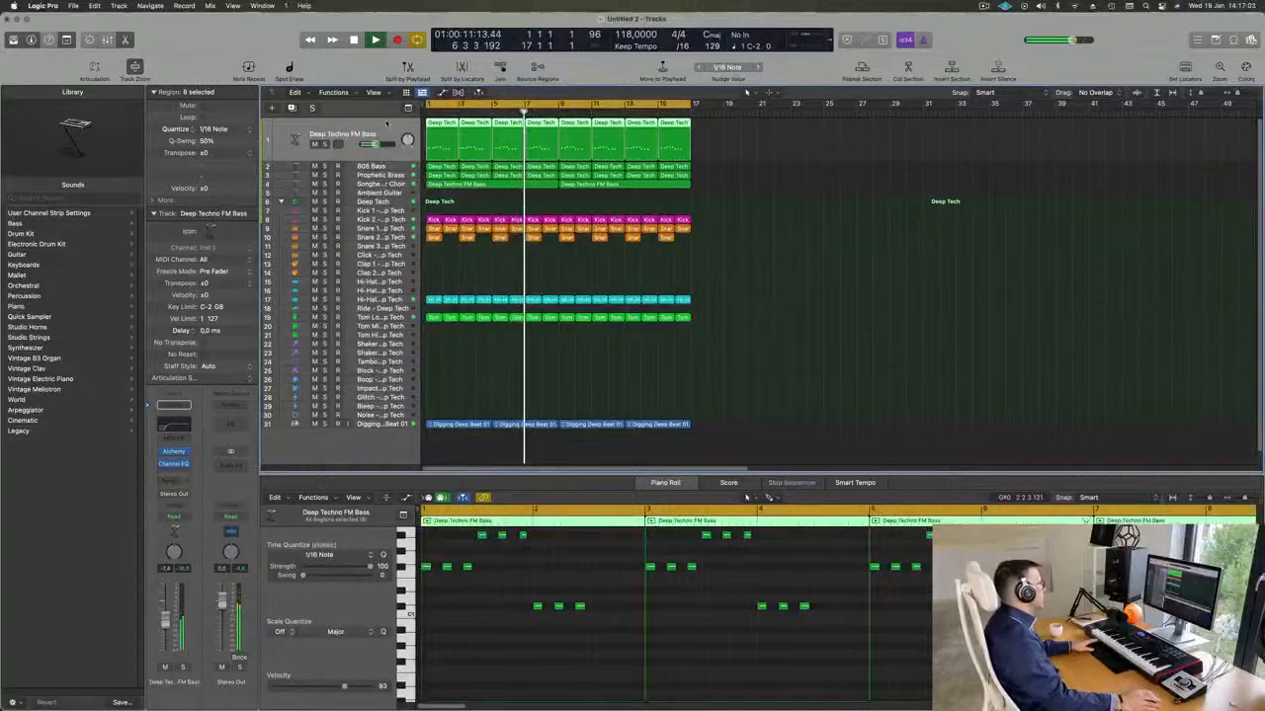
key("Return")
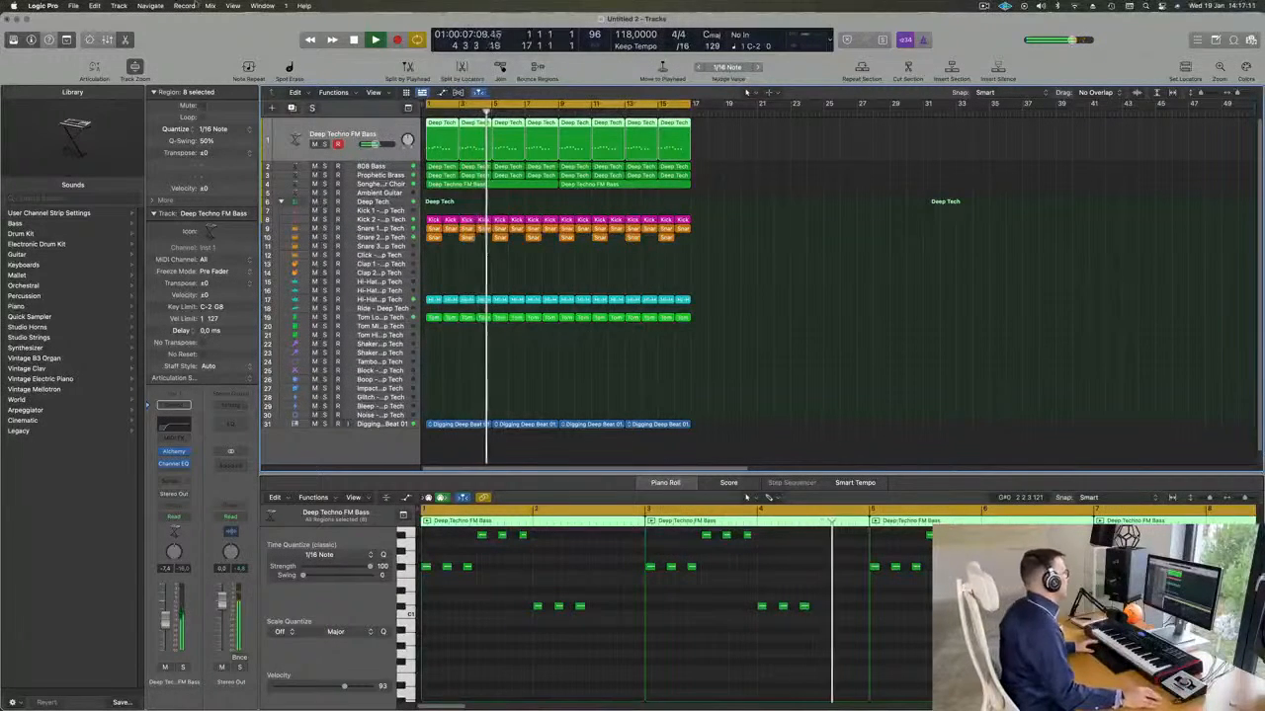
key("Return")
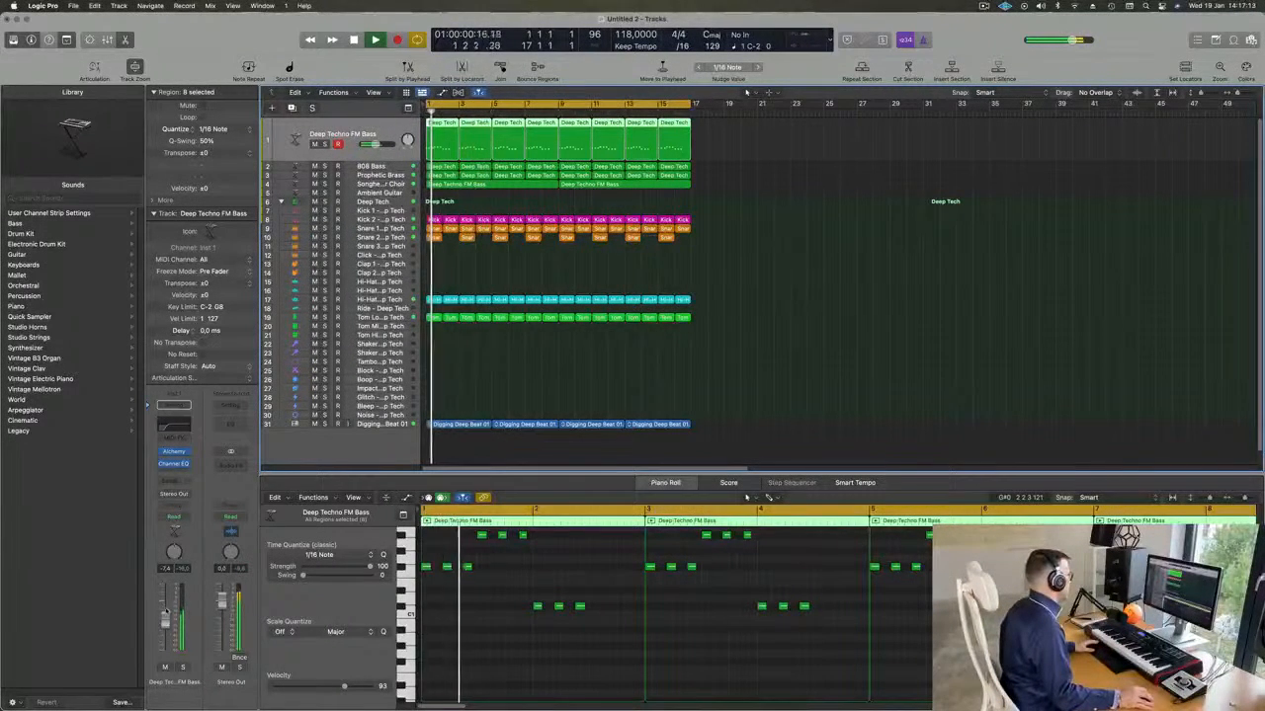
key("space")
key("space")
Add a send to Bus 5 on the Deep Techno FM Bass channel and insert a reverb plug-in on that bus's aux.
left_click(174, 404)
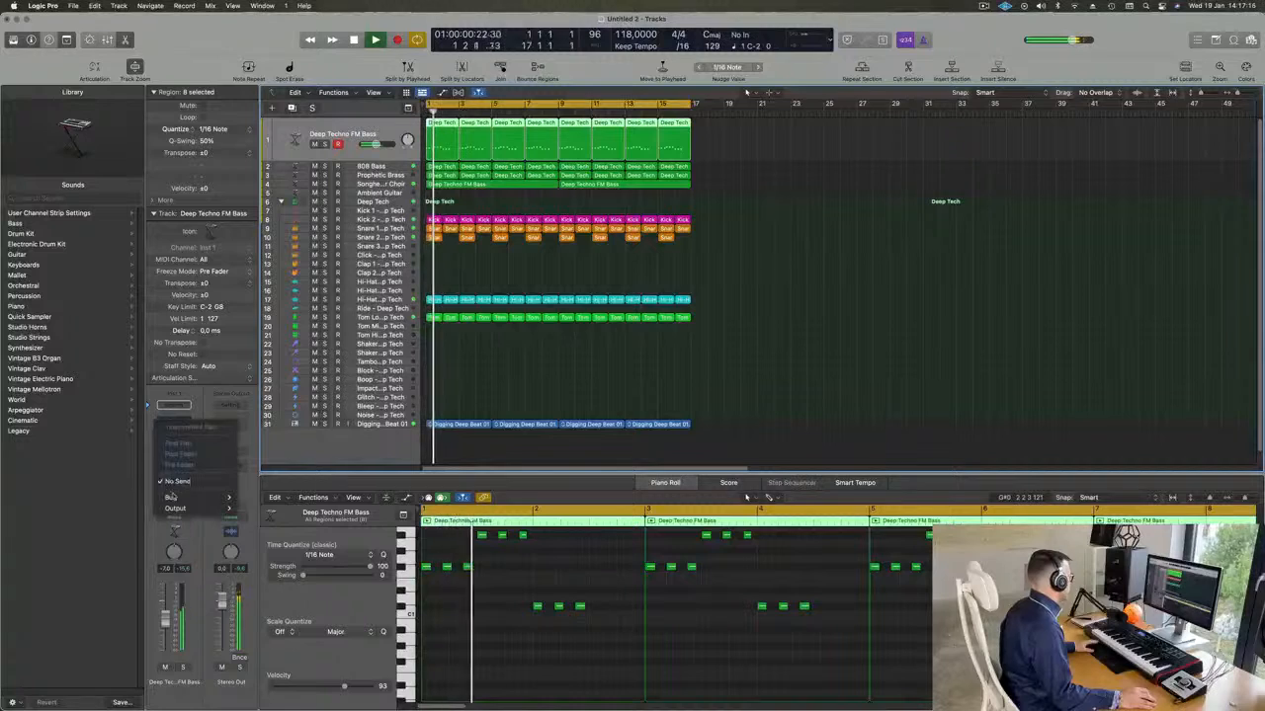
mouse_move(173, 497)
left_click(316, 355)
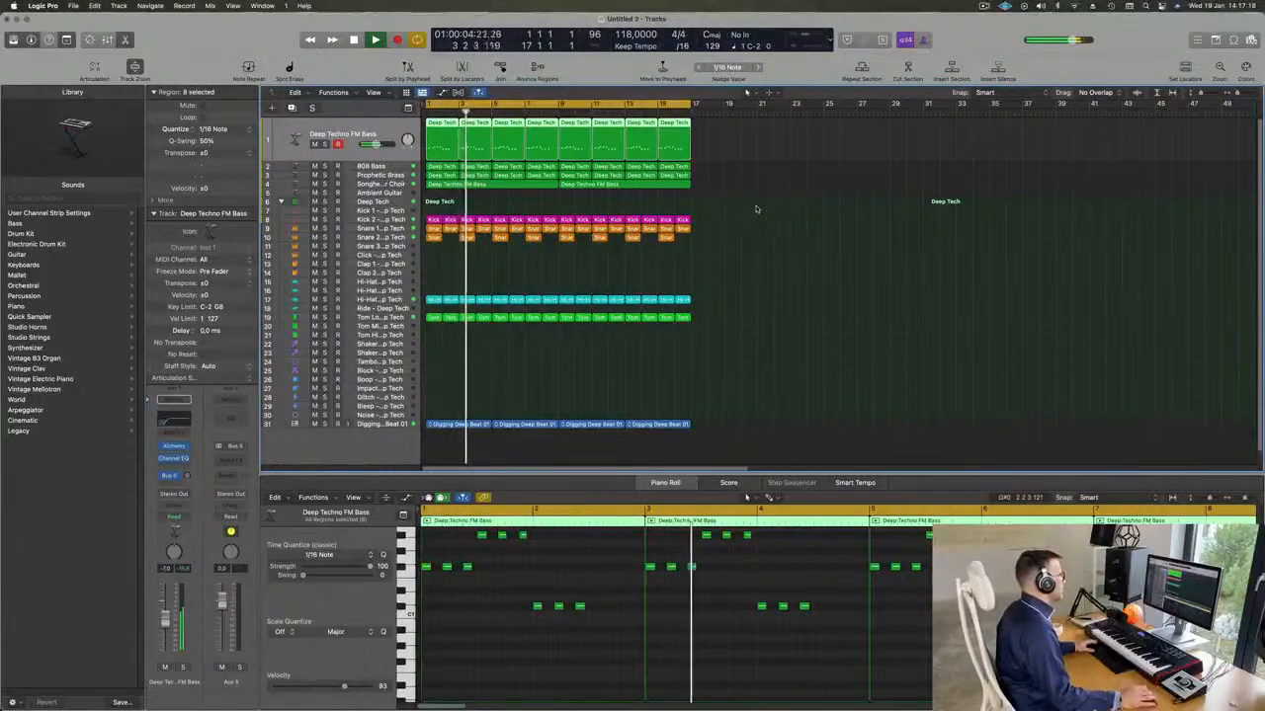
left_click(231, 459)
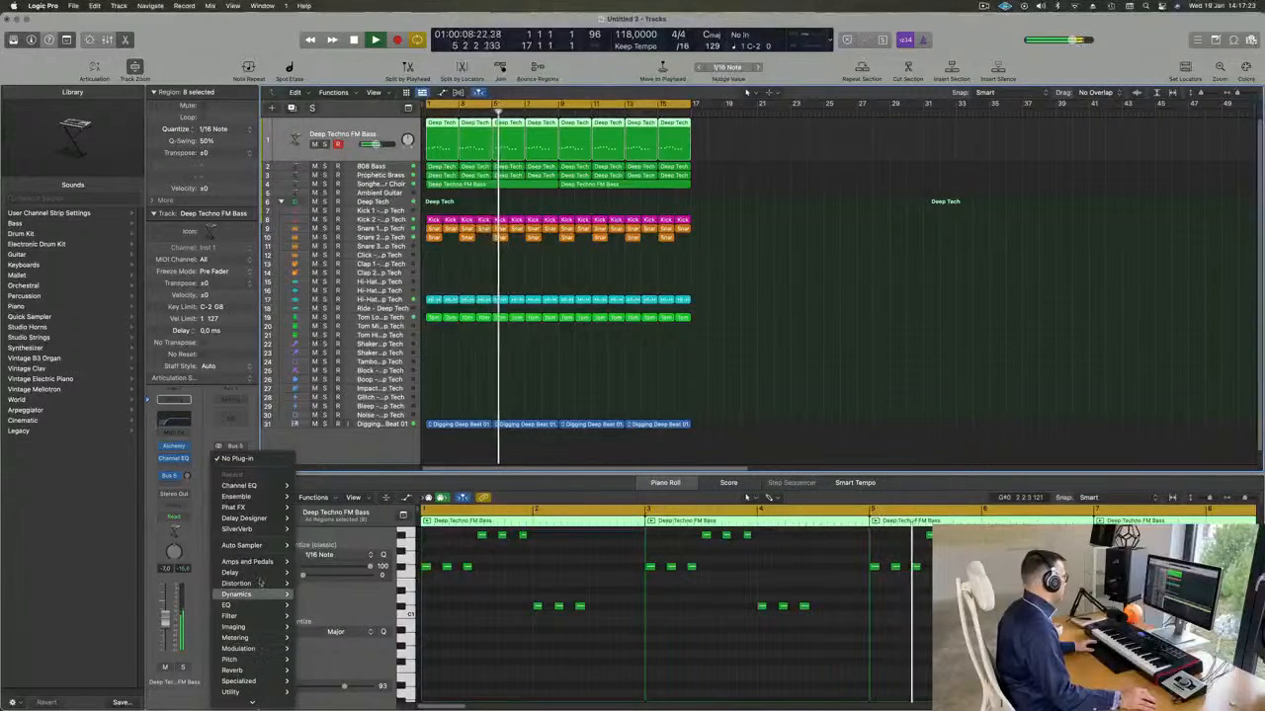
mouse_move(232, 670)
mouse_move(326, 669)
left_click(383, 669)
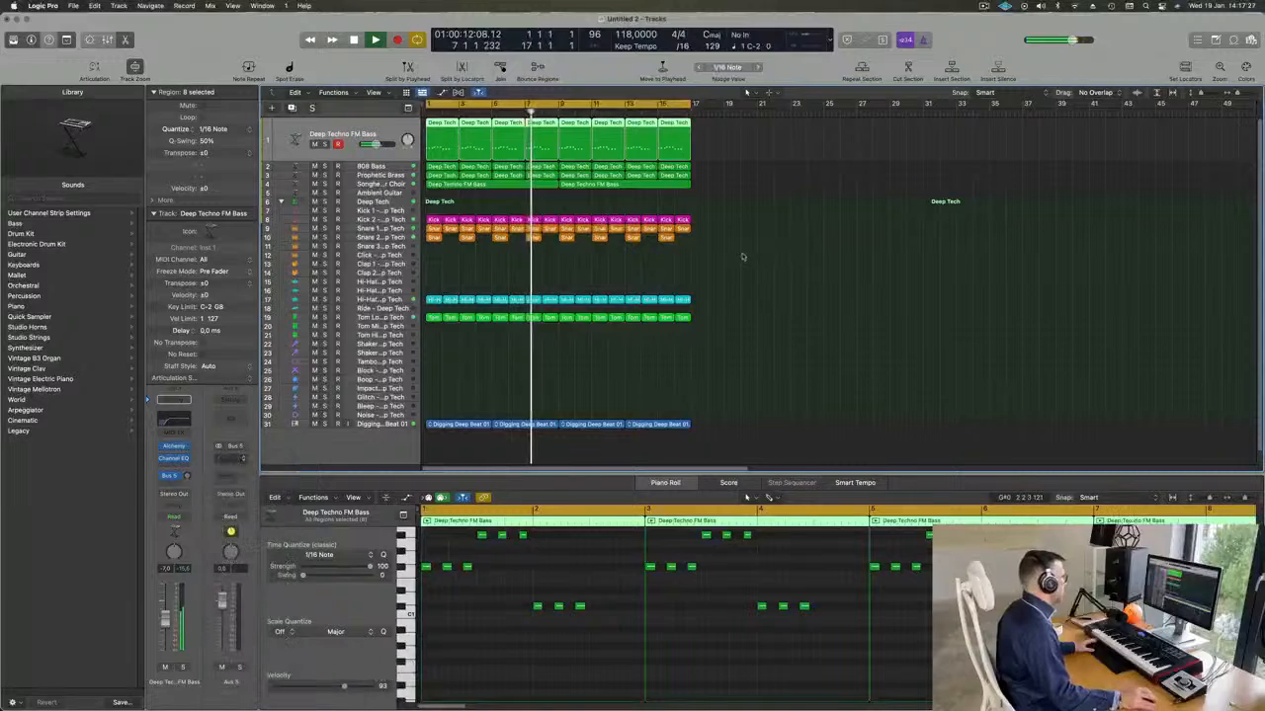
Load the Medium Ambience preset in the Aux 5 ChromaVerb and raise the Deep Techno FM Bass send to Bus 5.
left_click_drag(743, 153, 801, 132)
left_click(543, 132)
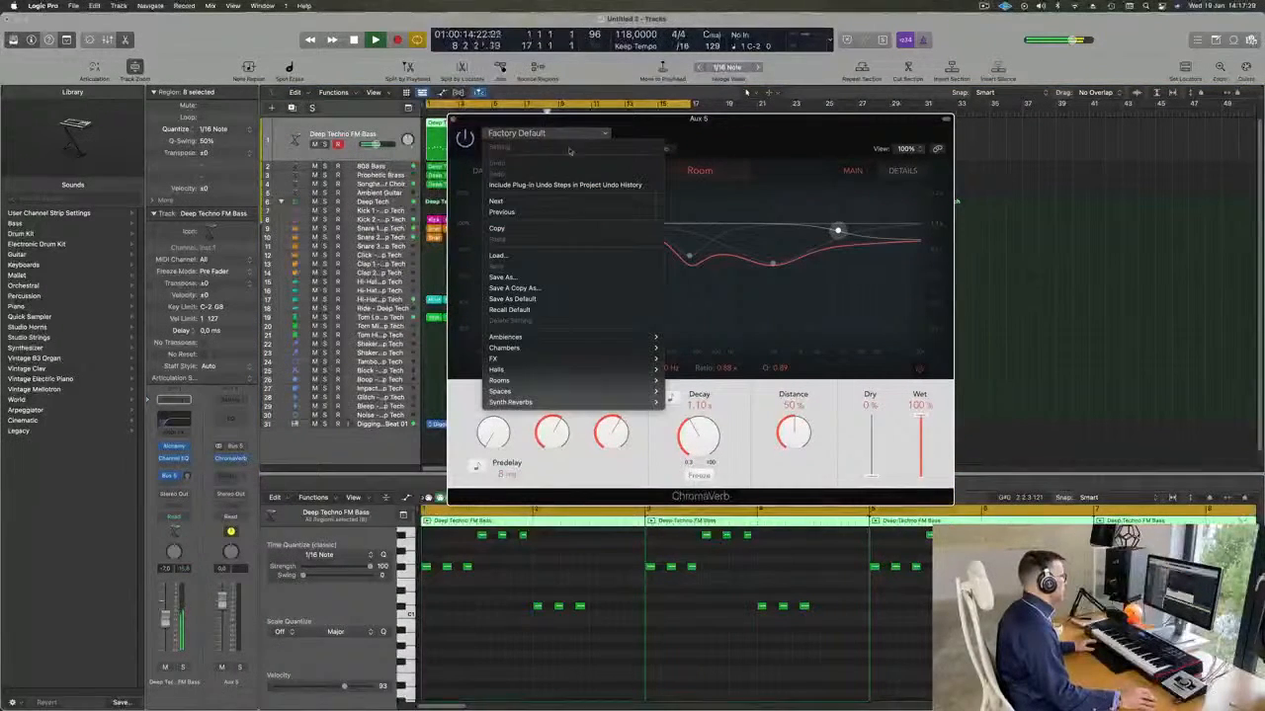
mouse_move(606, 376)
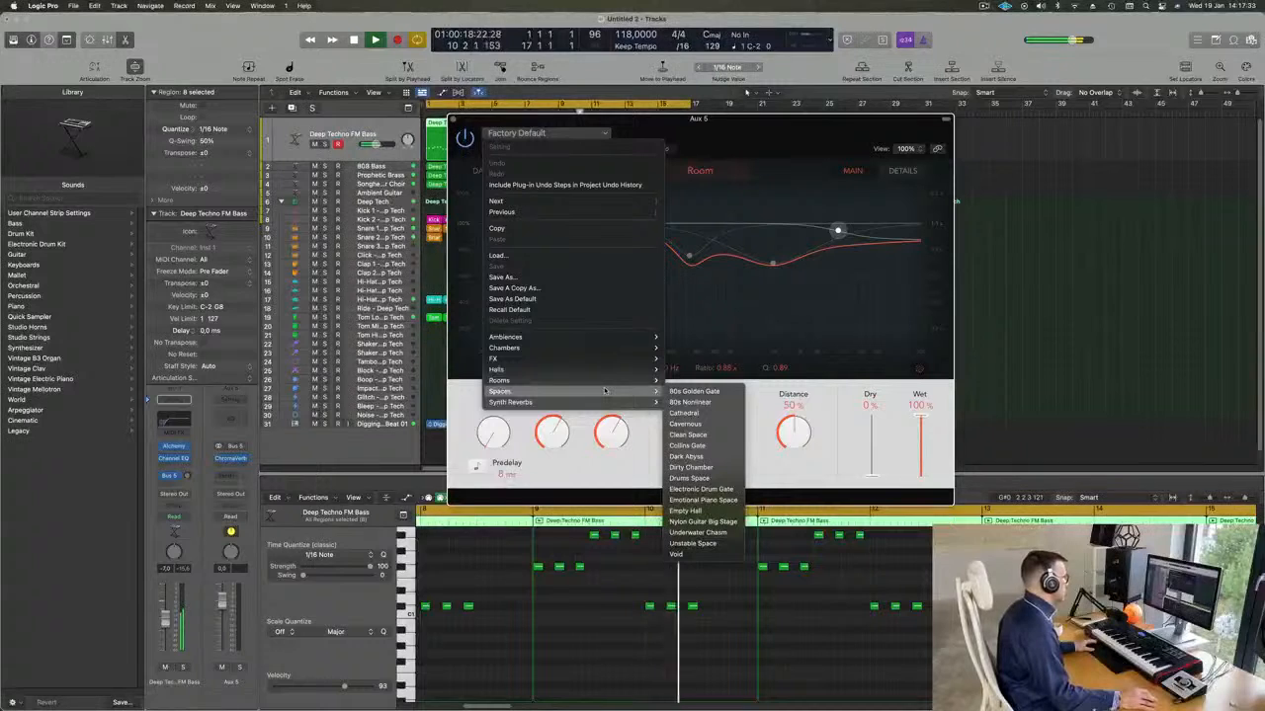
mouse_move(613, 339)
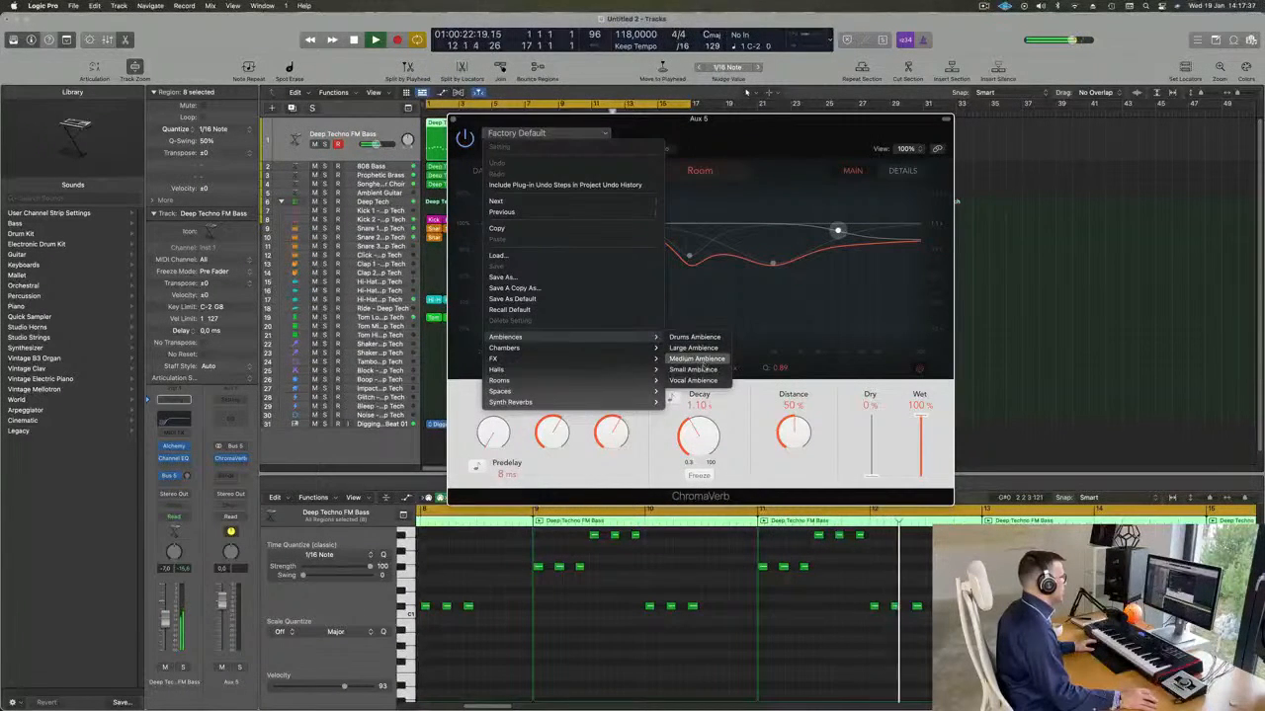
left_click(704, 361)
left_click_drag(814, 159, 923, 130)
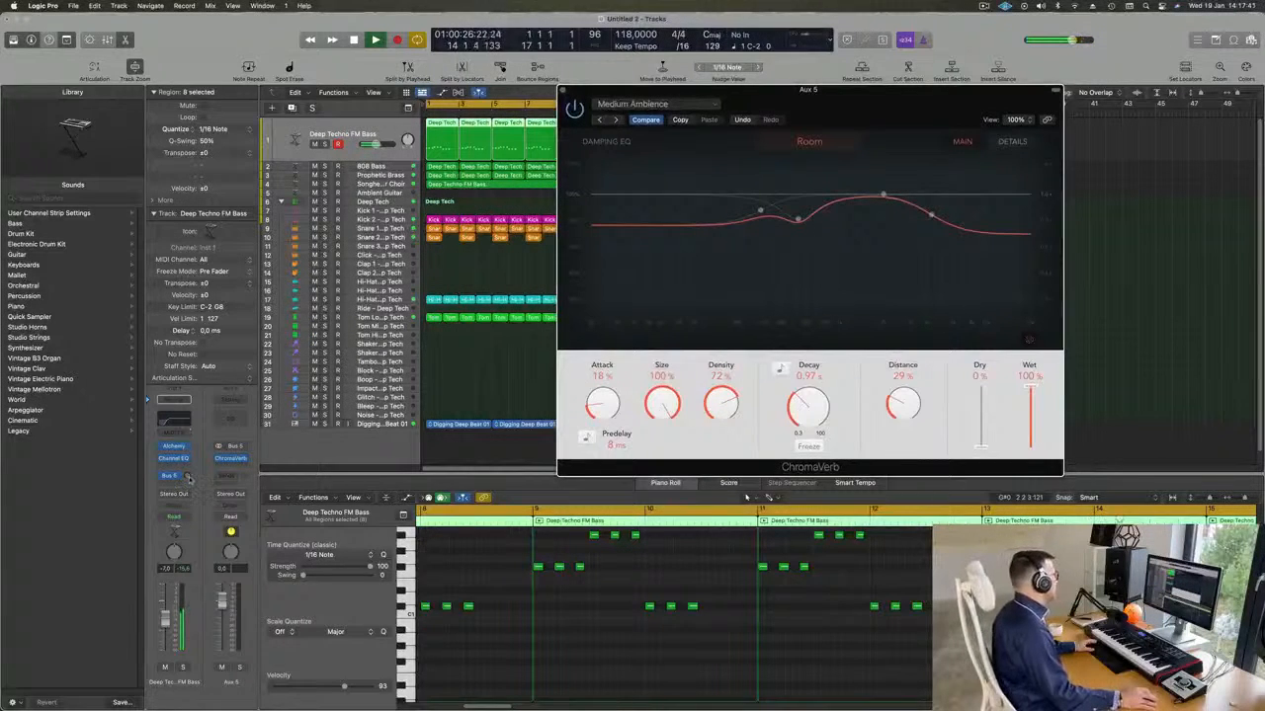
left_click_drag(187, 476, 187, 474)
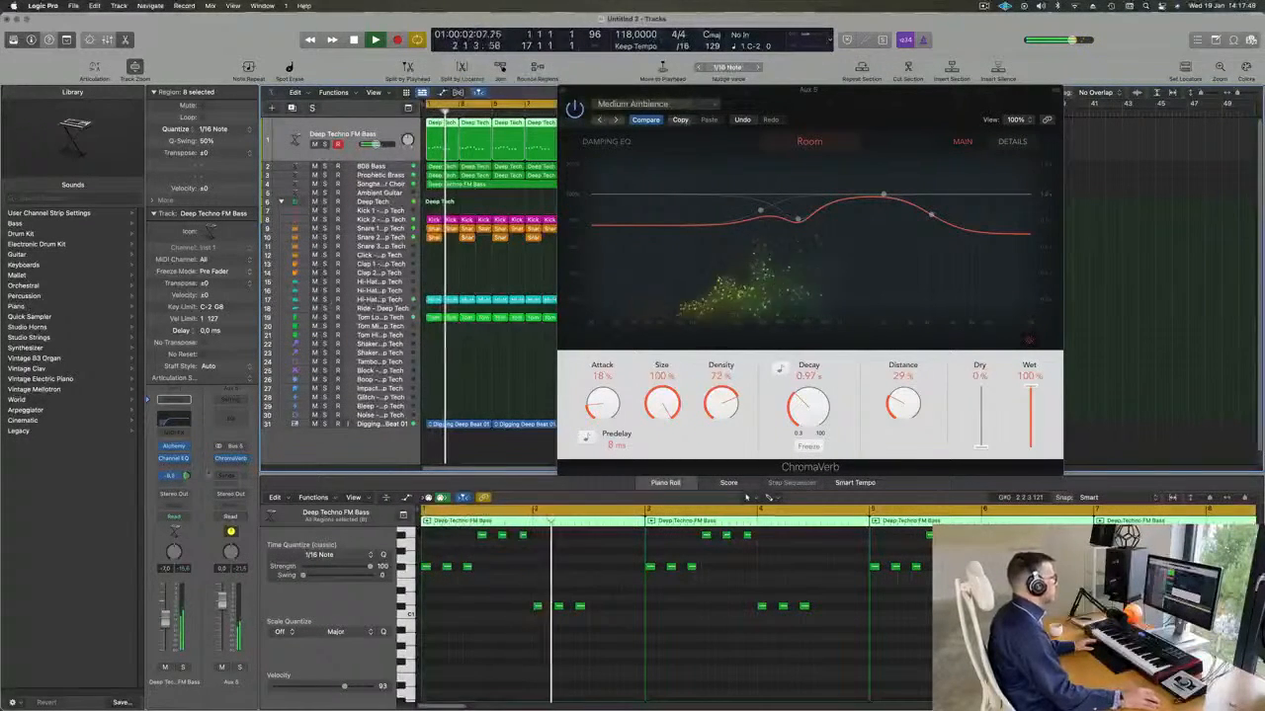
Step through the ChromaVerb presets from Small Ambience to Guitar Chamber and set the bass's Bus 5 send to about -15.2 dB.
left_click(615, 120)
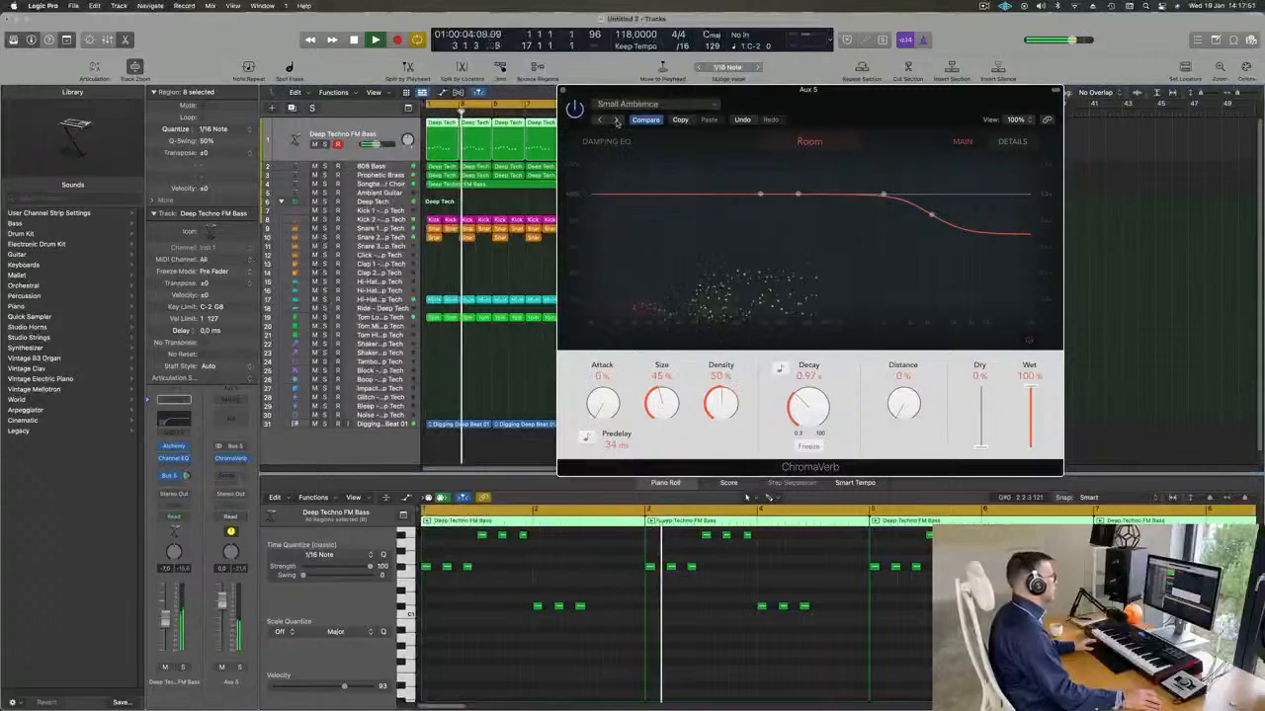
left_click(614, 119)
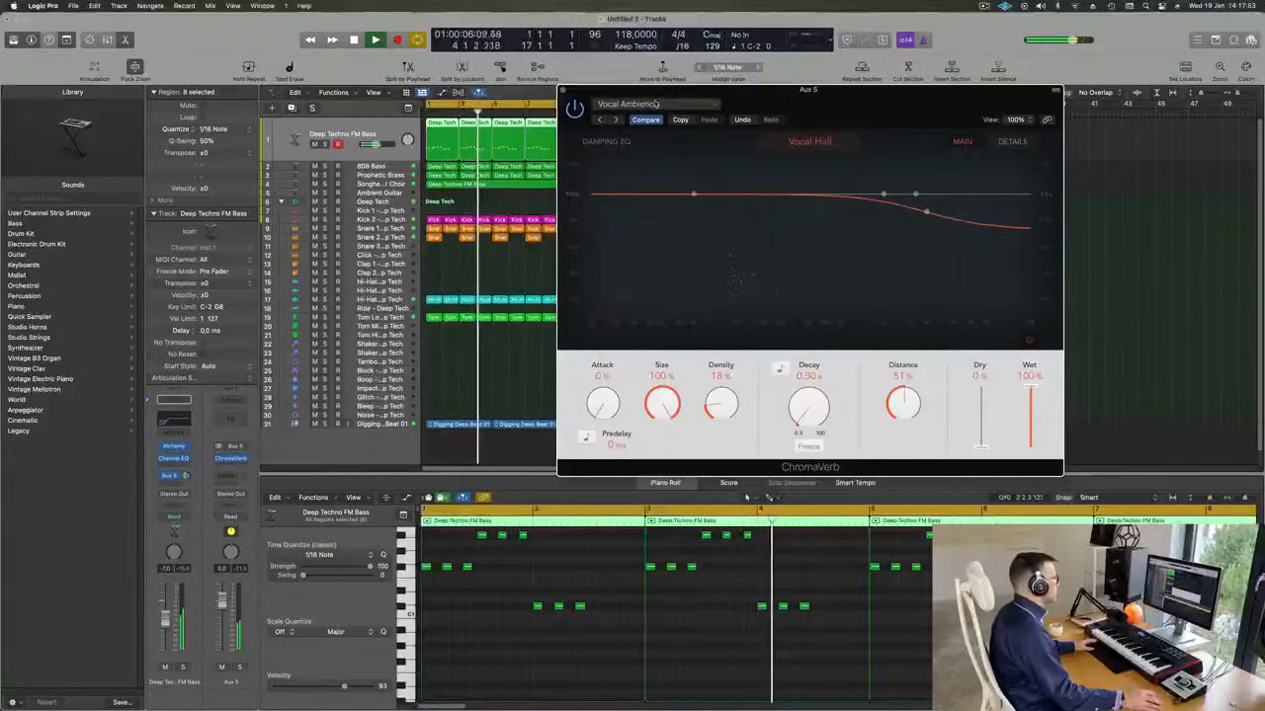
left_click_drag(774, 105, 769, 145)
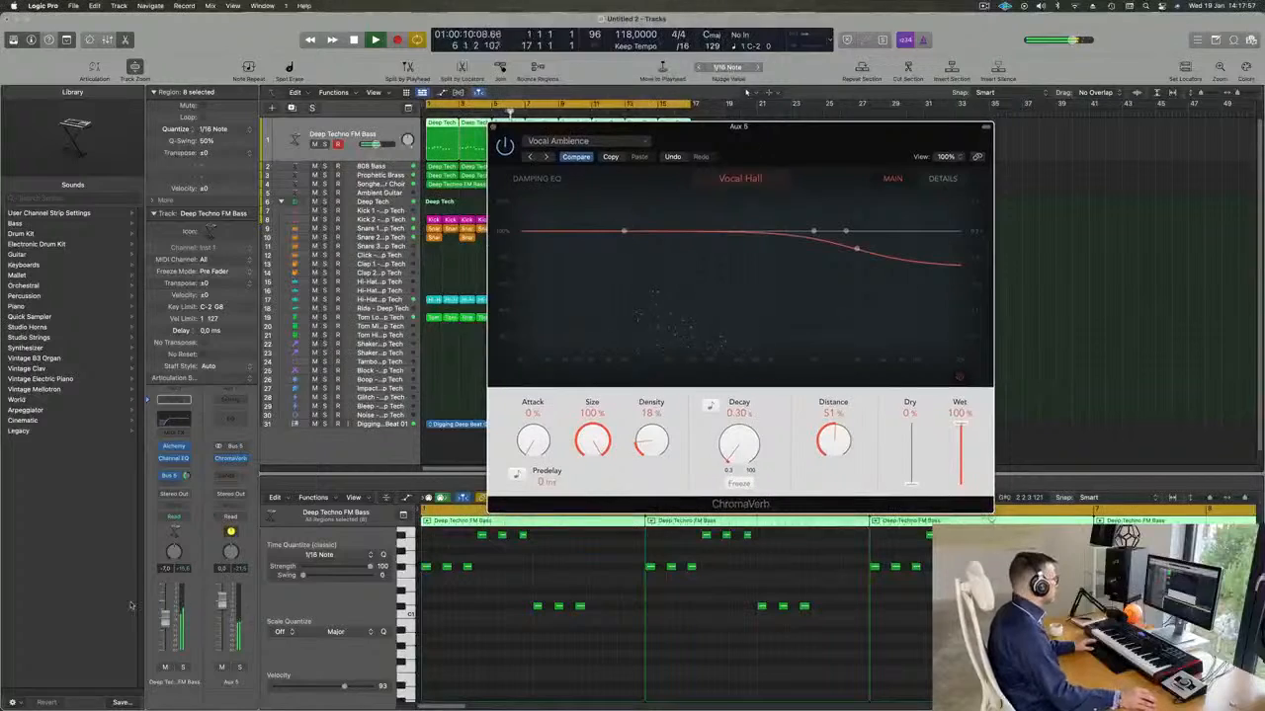
left_click(185, 475)
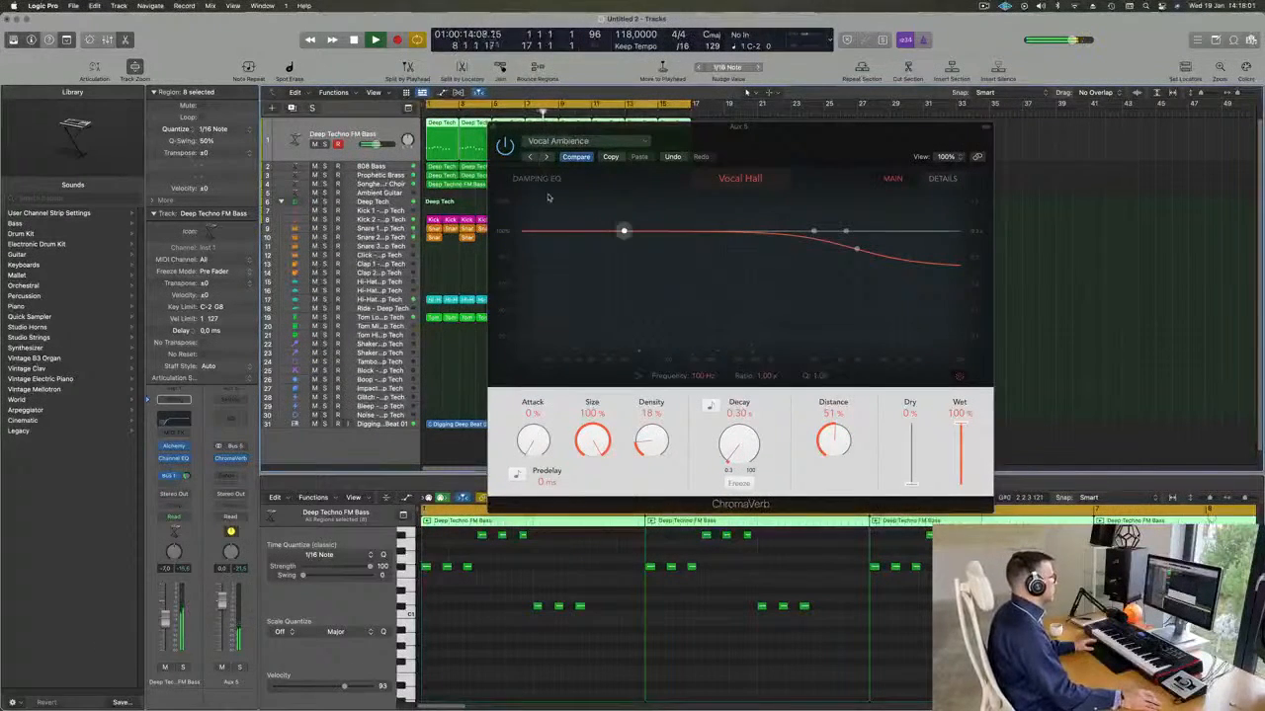
left_click(546, 156)
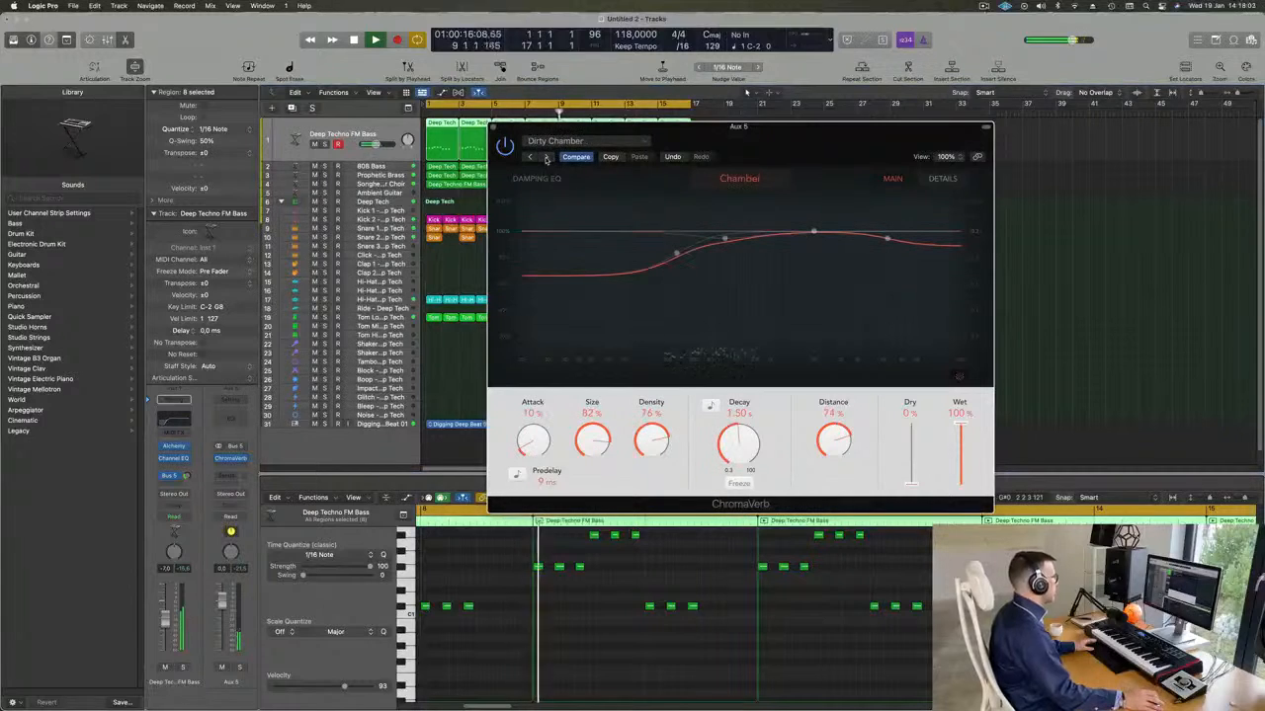
left_click(547, 157)
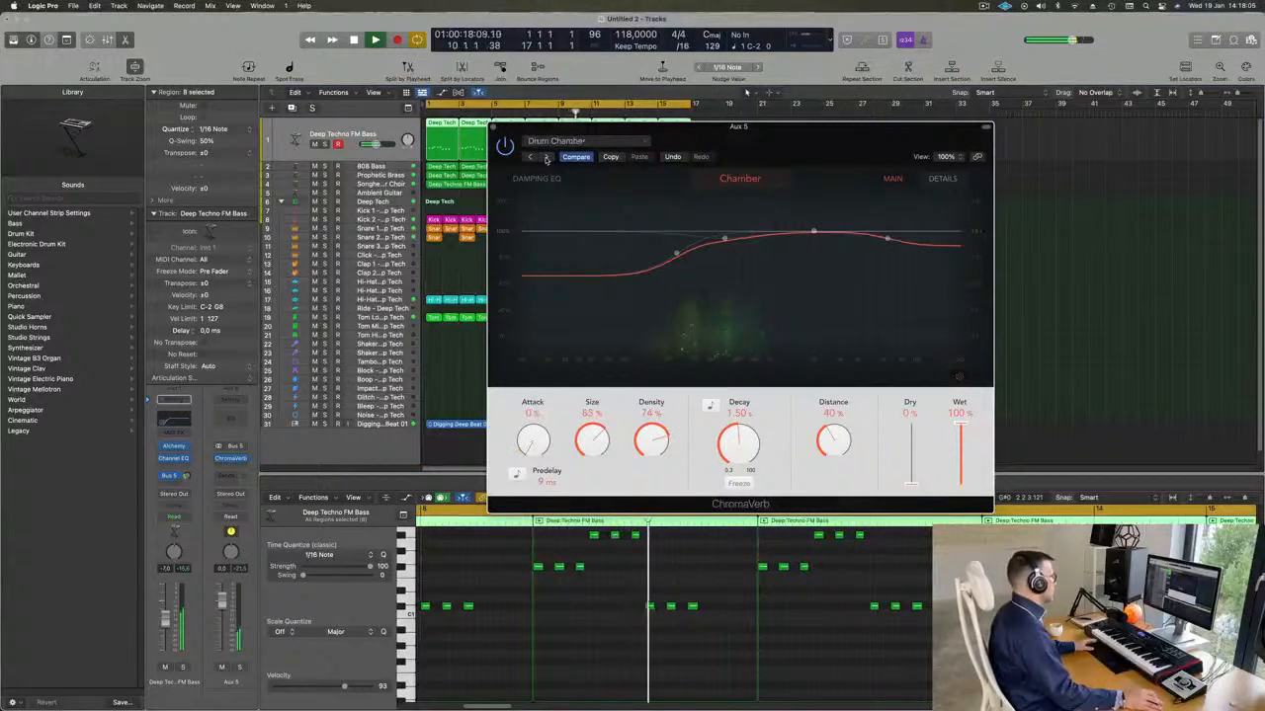
left_click(547, 157)
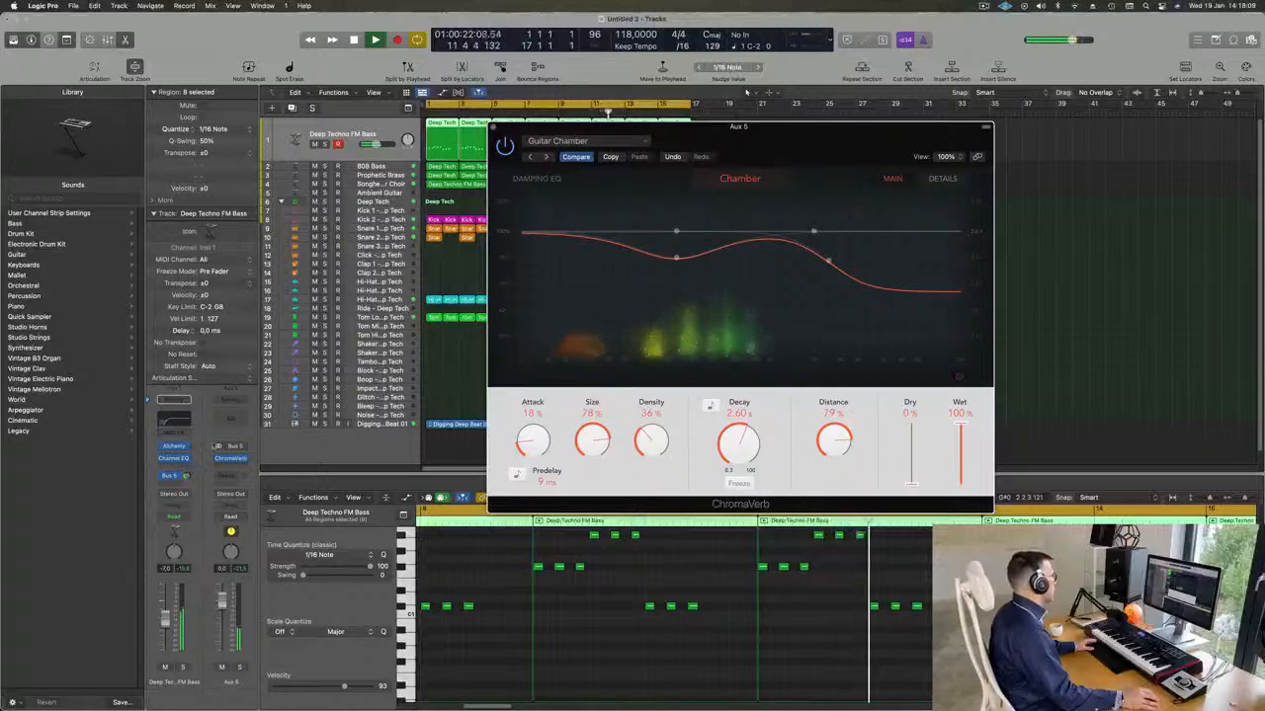
left_click_drag(186, 476, 188, 478)
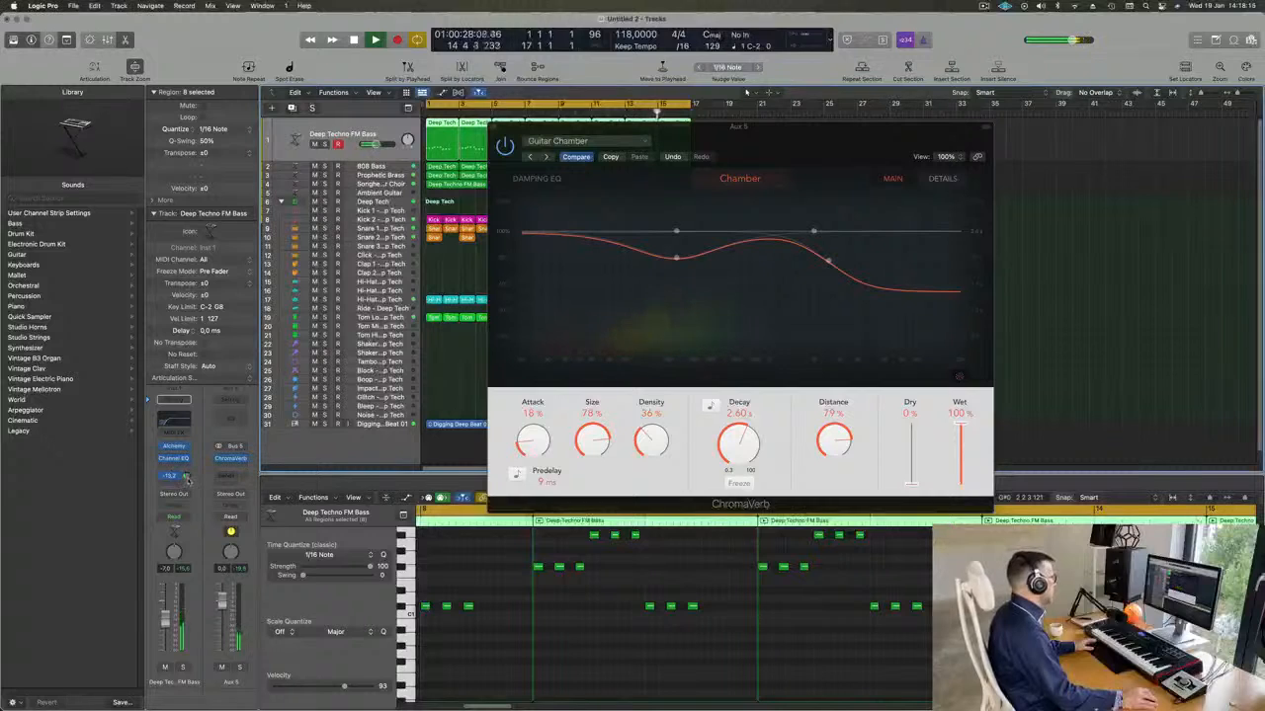
Set the reverb's attack to 0%, size to 79%, density to 60% and decay to 2.90 s, and close ChromaVerb.
left_click_drag(540, 535, 542, 537)
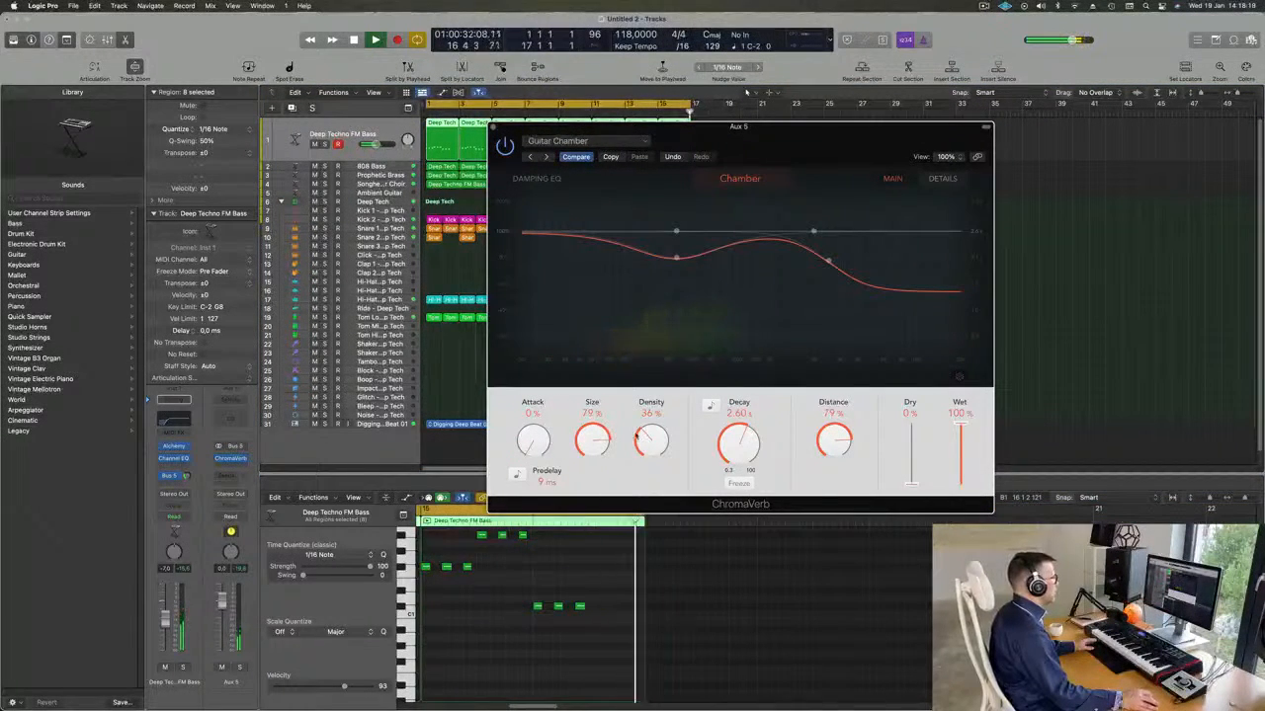
left_click_drag(654, 437, 655, 441)
left_click_drag(734, 444, 734, 442)
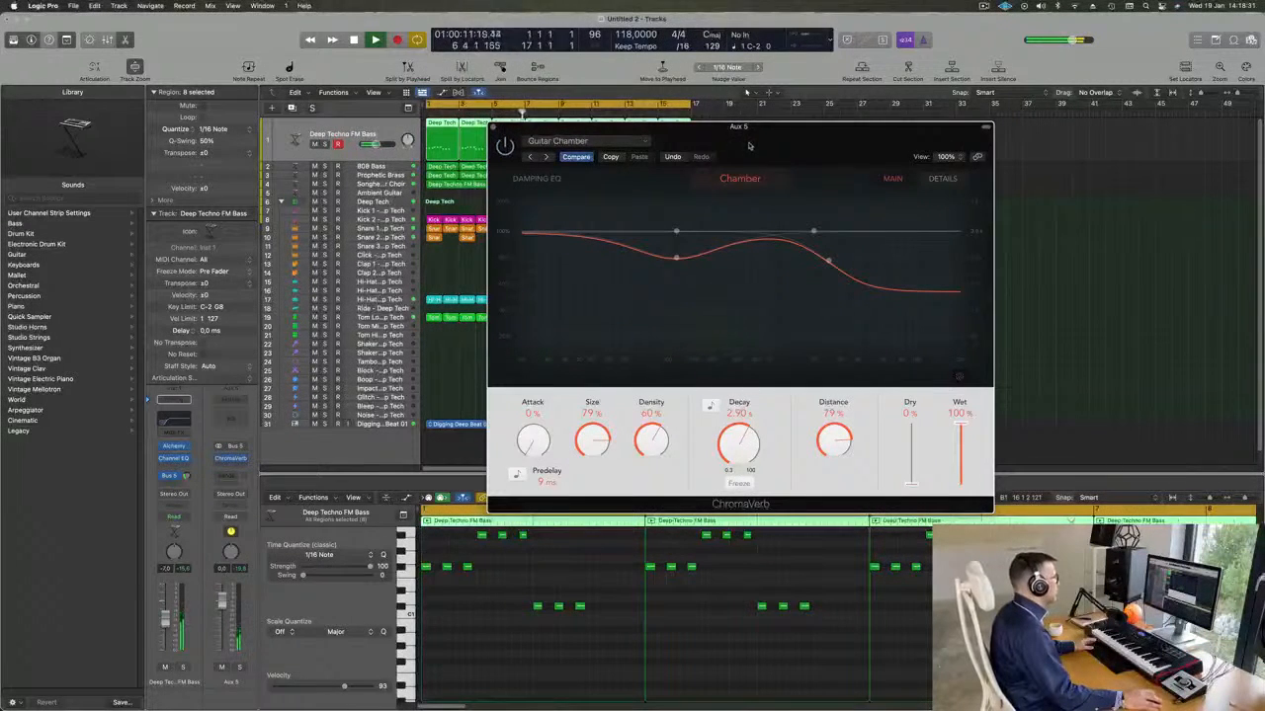
left_click_drag(753, 146, 762, 147)
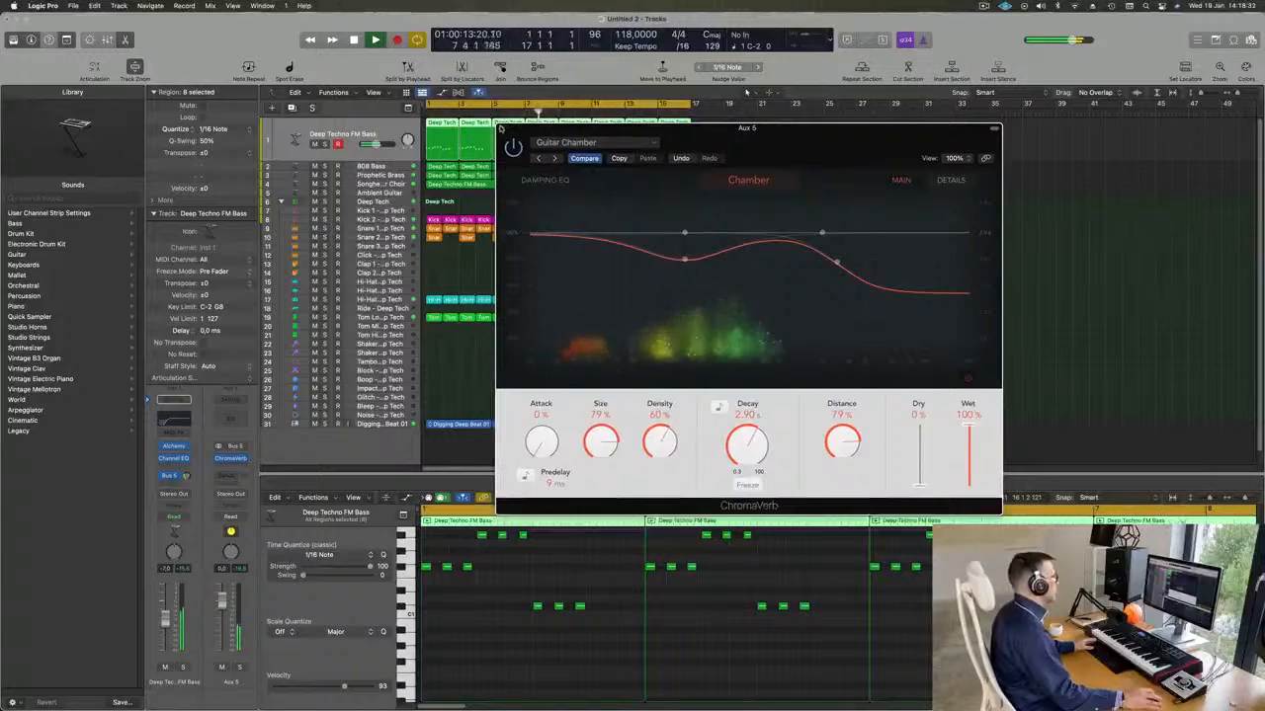
left_click(501, 129)
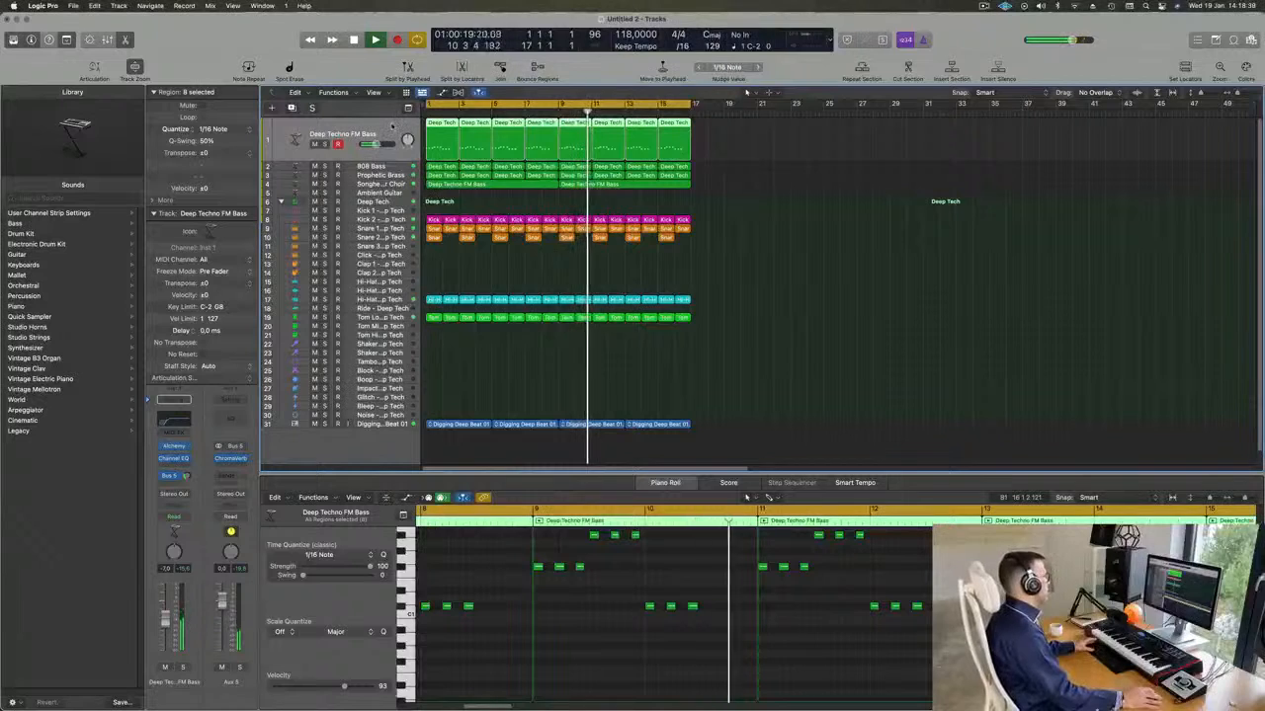
Select the 808 Bass track, replay the loop from the beginning and insert a Compressor on its channel.
key("Down")
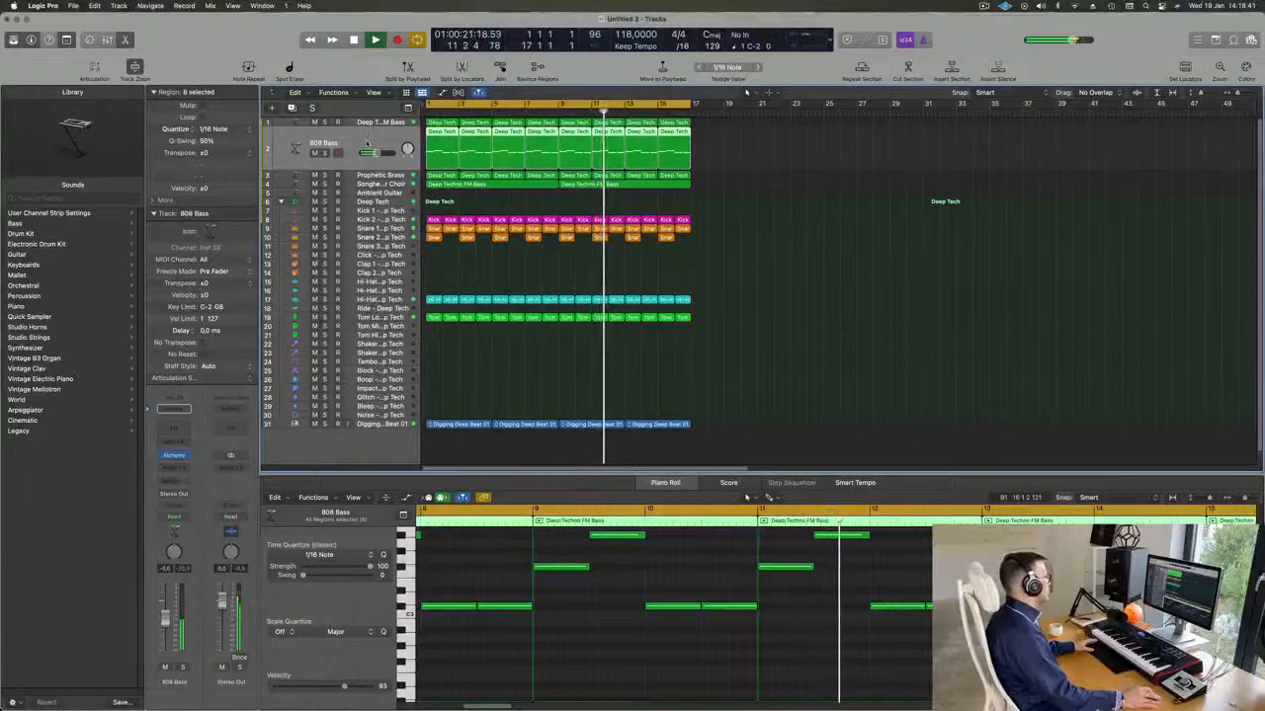
key("Return")
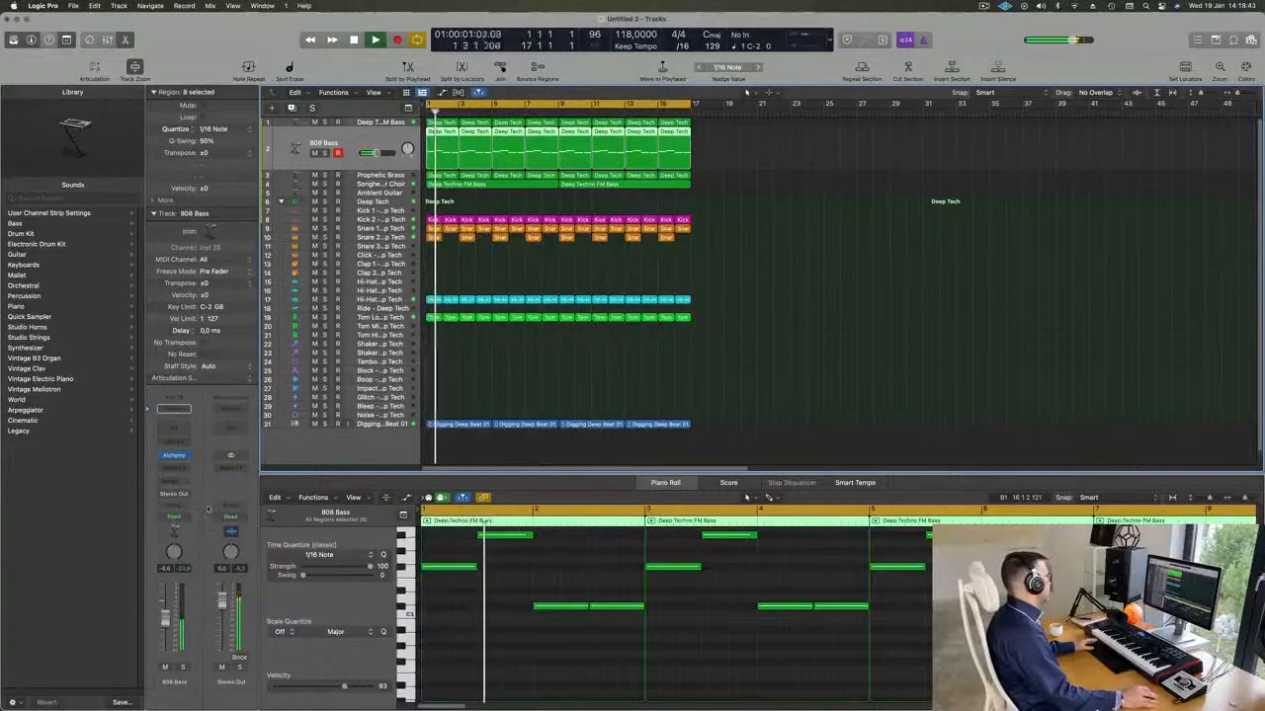
left_click(174, 467)
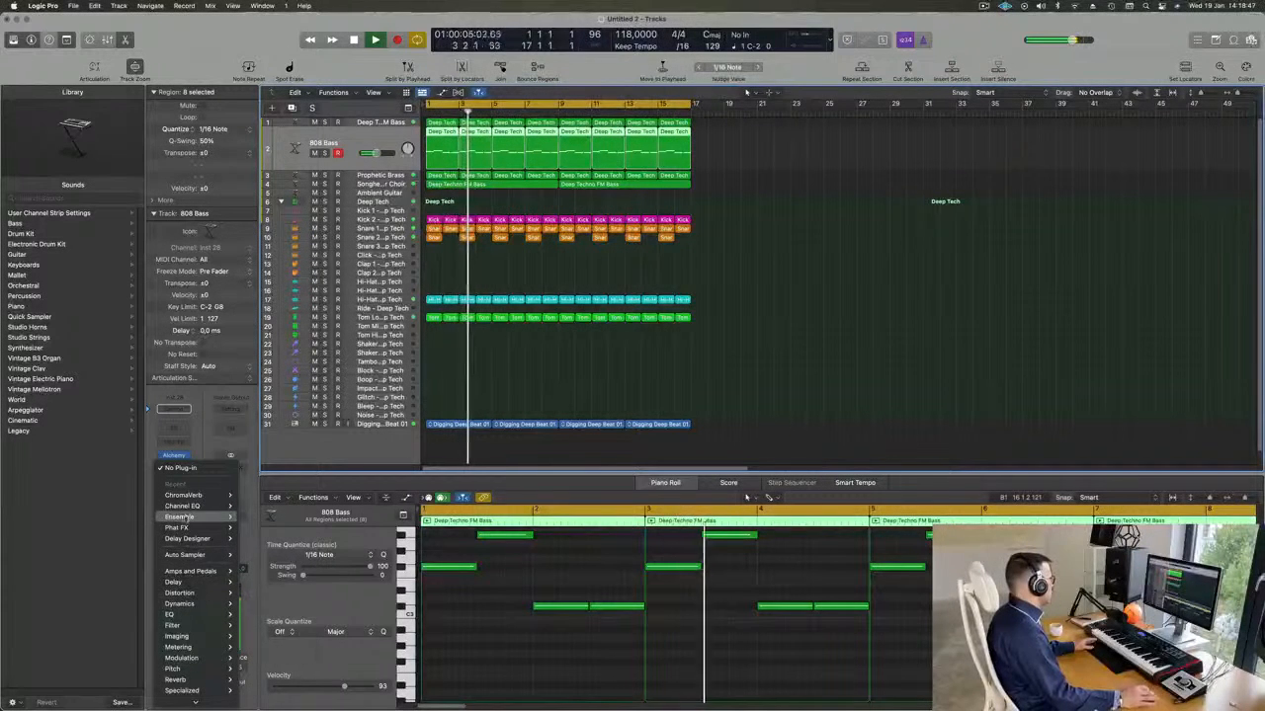
mouse_move(183, 604)
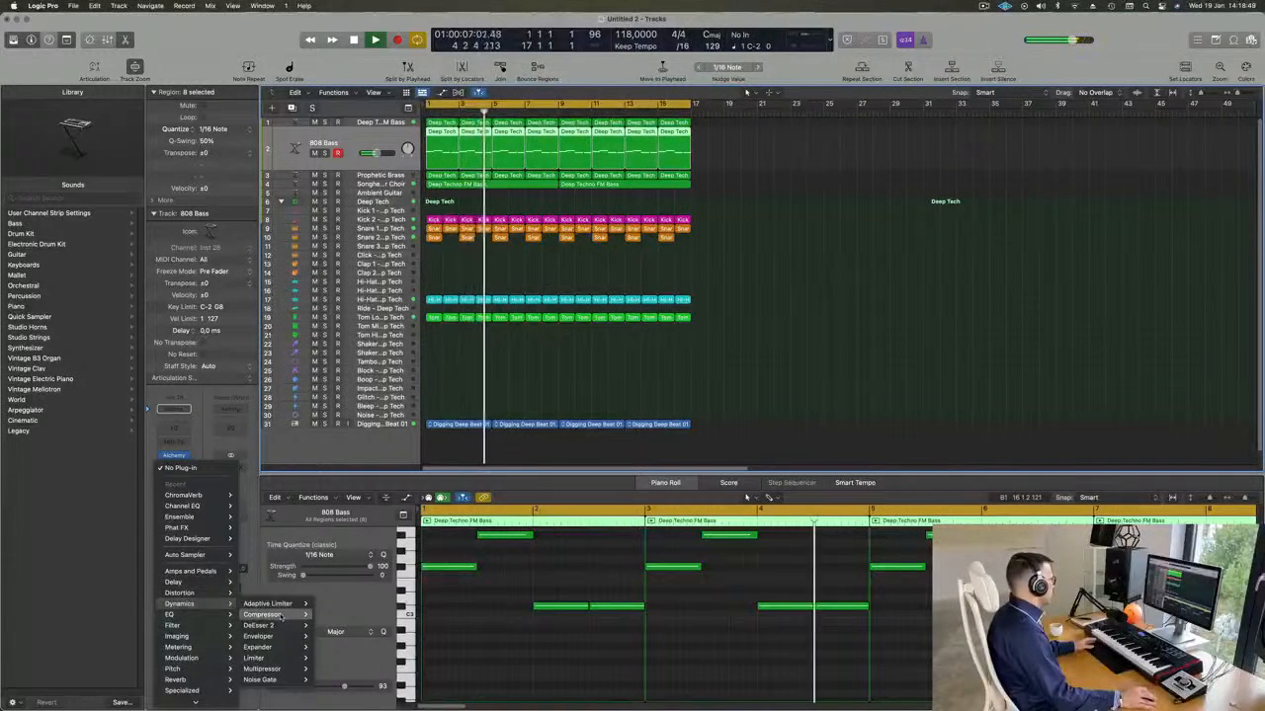
left_click(282, 615)
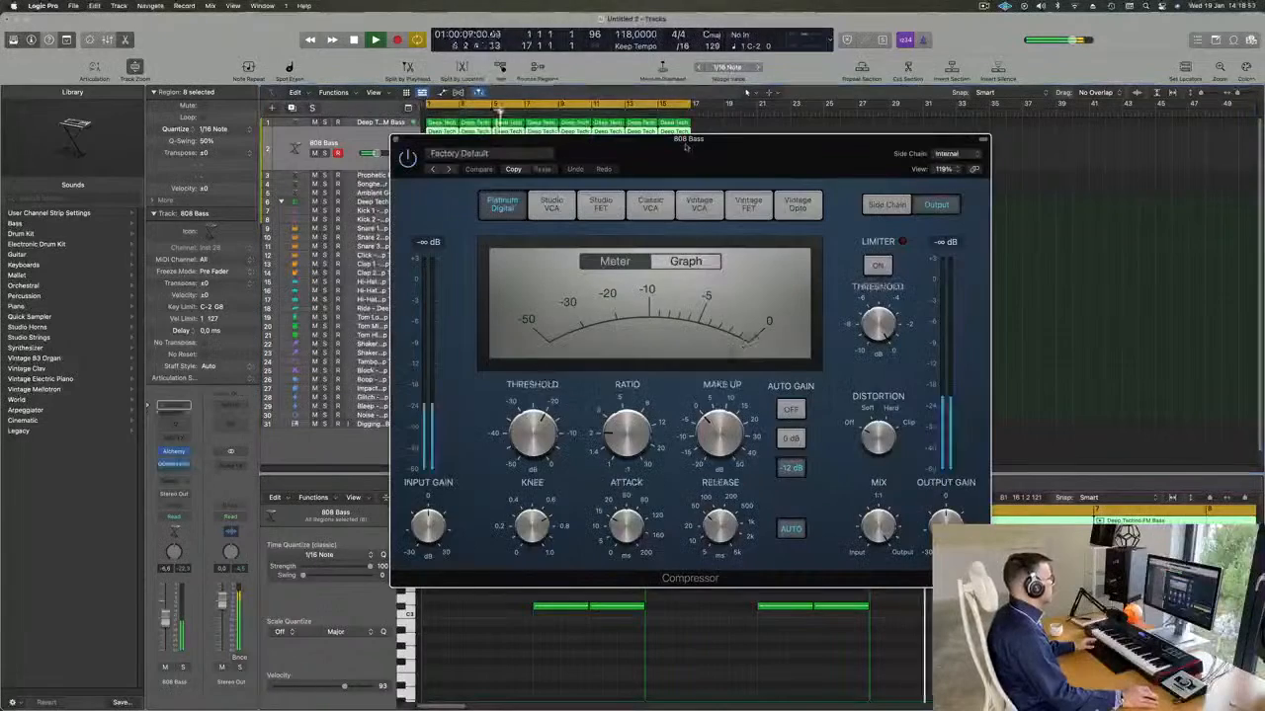
left_click_drag(655, 146, 795, 146)
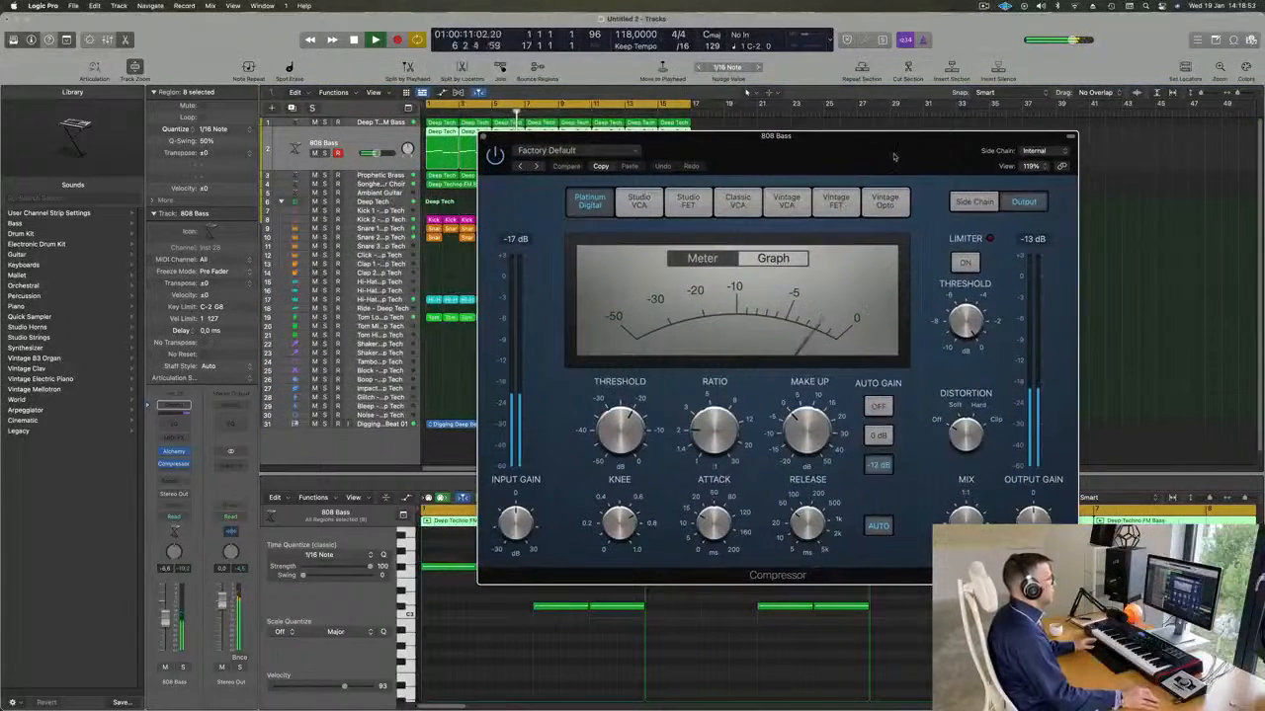
Try Kick 1 - Deep Tech as the 808 Bass compressor's side-chain source.
left_click(1024, 152)
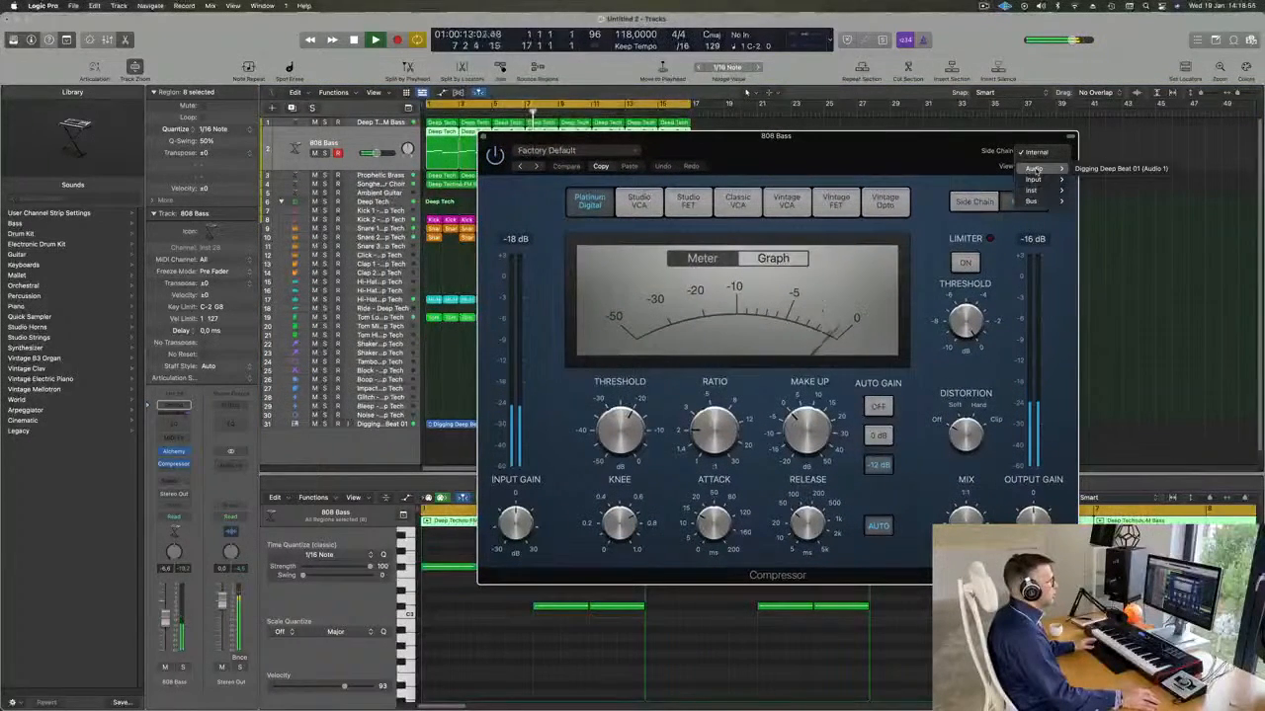
mouse_move(1032, 190)
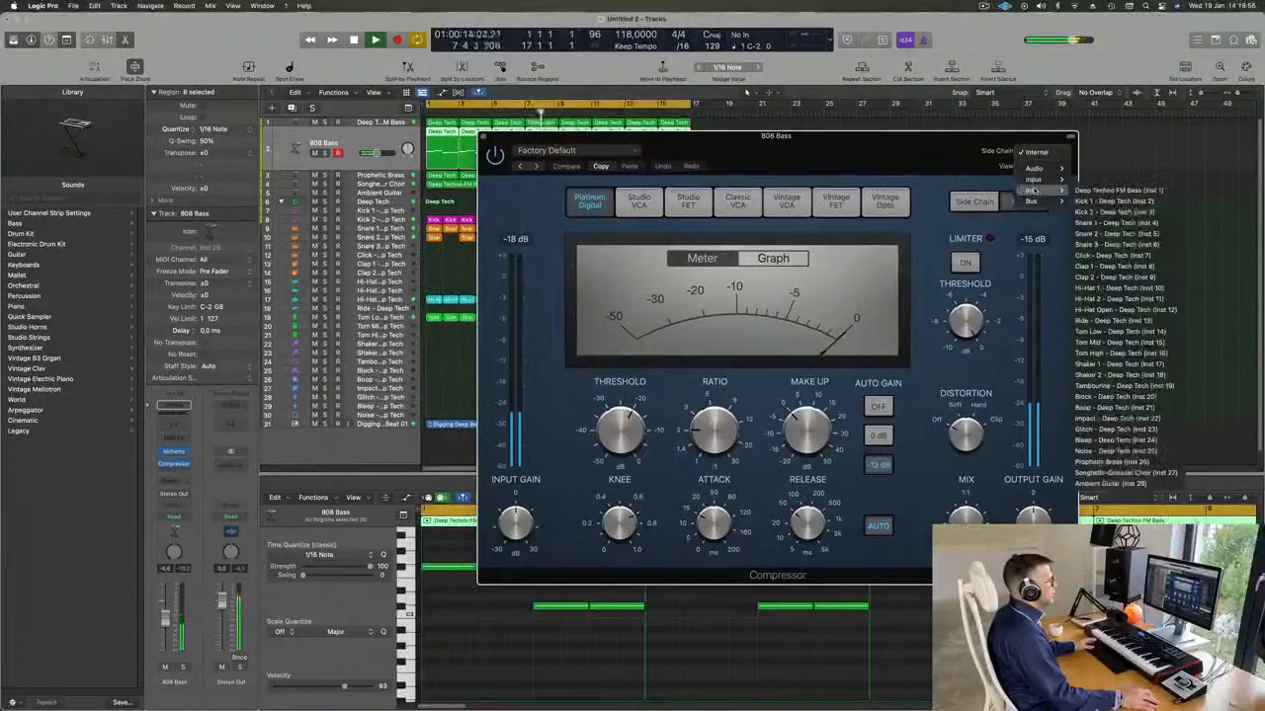
left_click(1109, 202)
left_click_drag(902, 145, 883, 165)
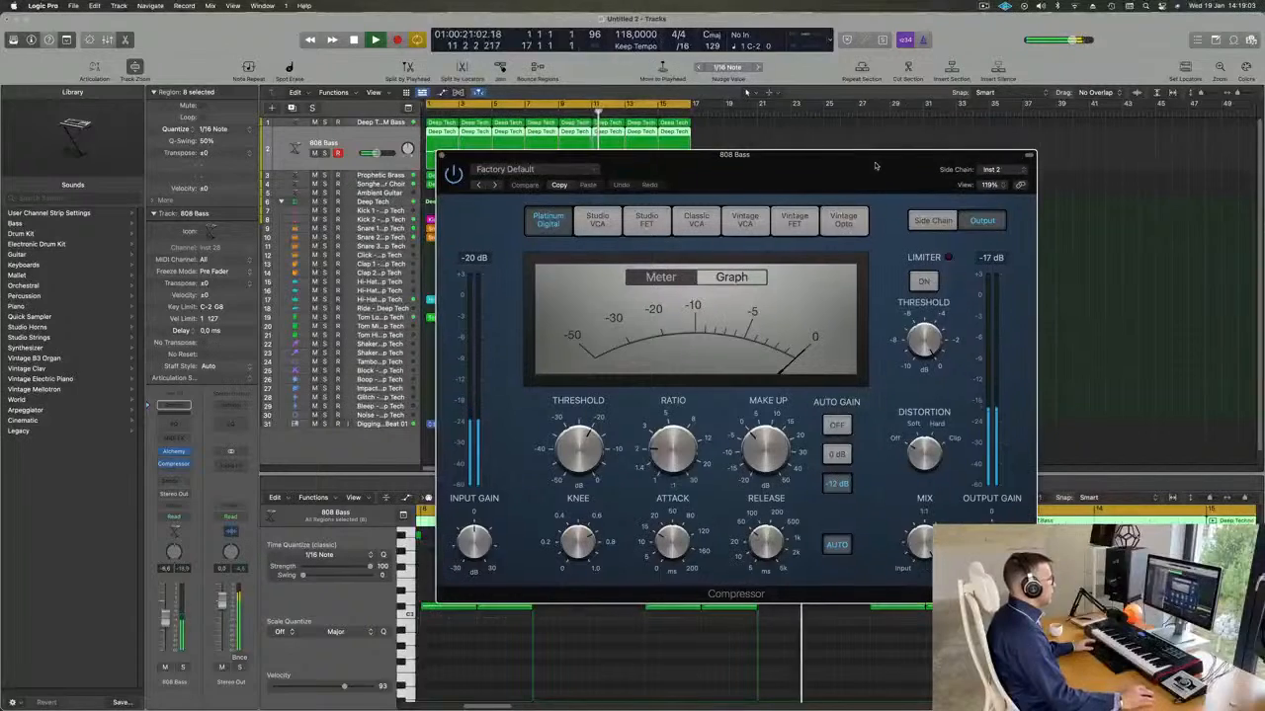
Set the 808 Bass compressor's side-chain source to Kick 2 - Deep Tech (Inst 3).
left_click(1000, 170)
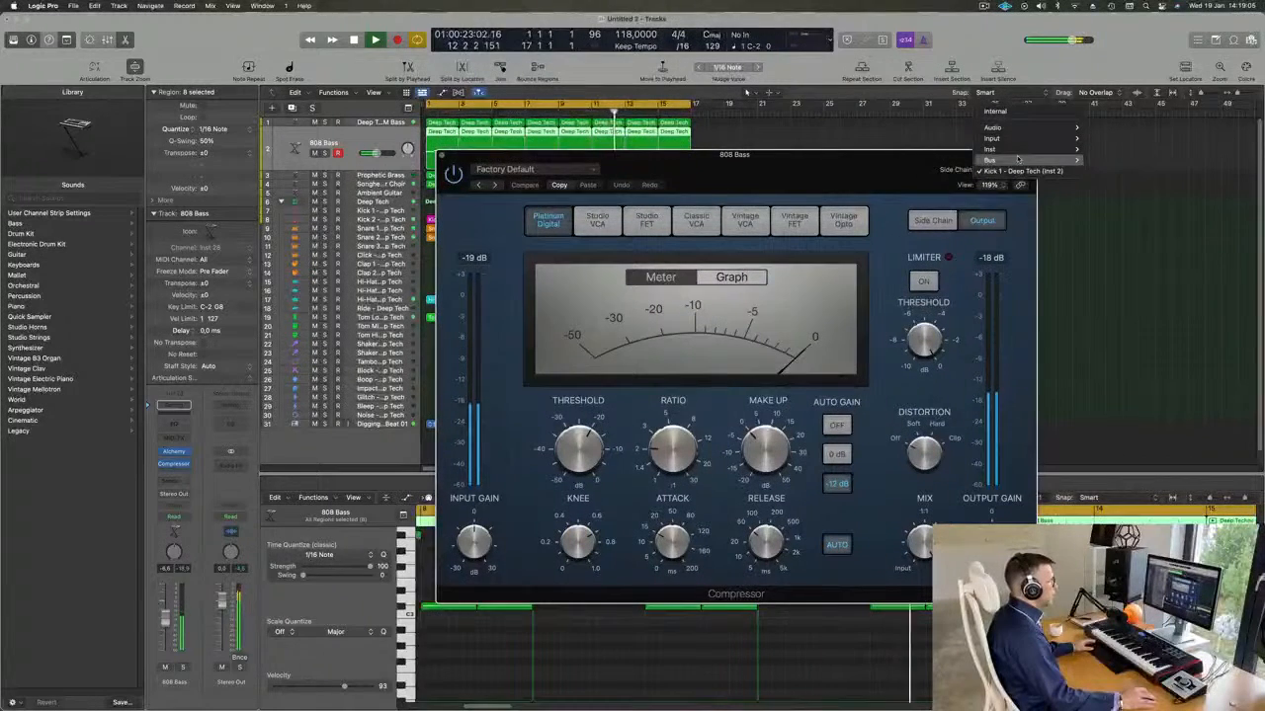
mouse_move(1021, 152)
left_click(1134, 170)
left_click_drag(857, 165, 929, 154)
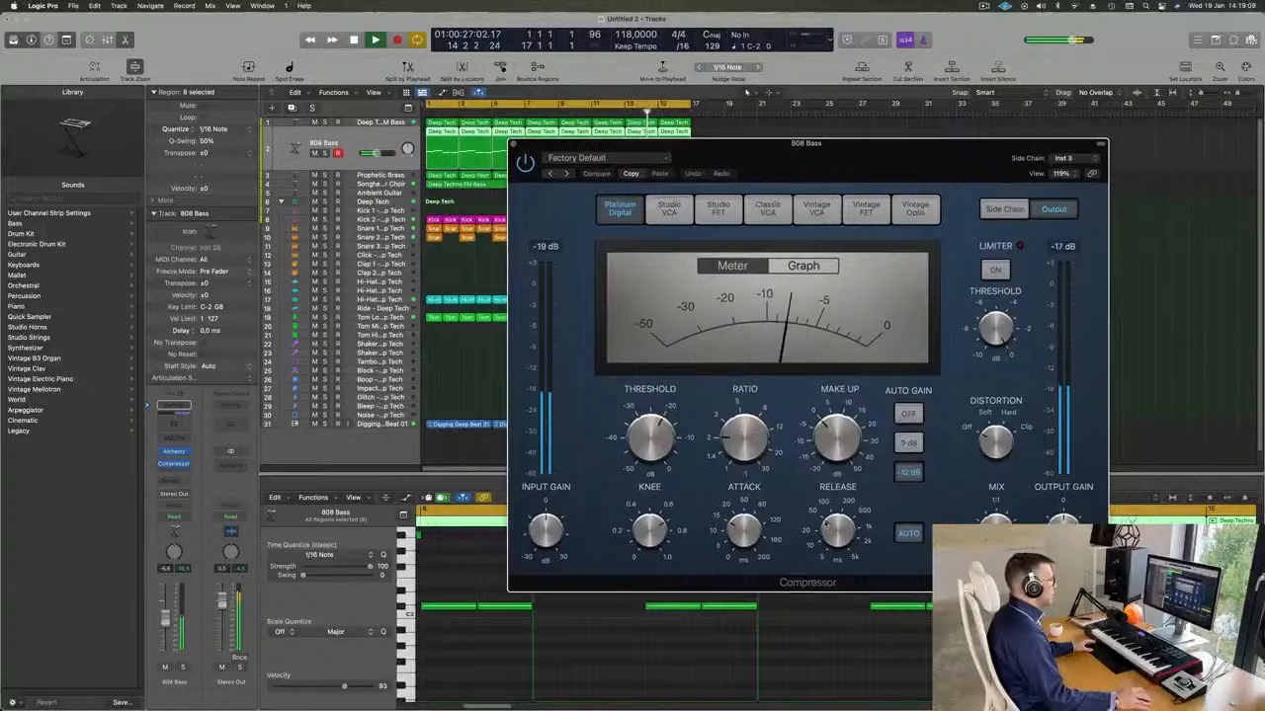
Set the compressor's ratio to 4.2:1, raise its threshold to about -10 dB and close the plug-in.
left_click_drag(748, 428, 748, 398)
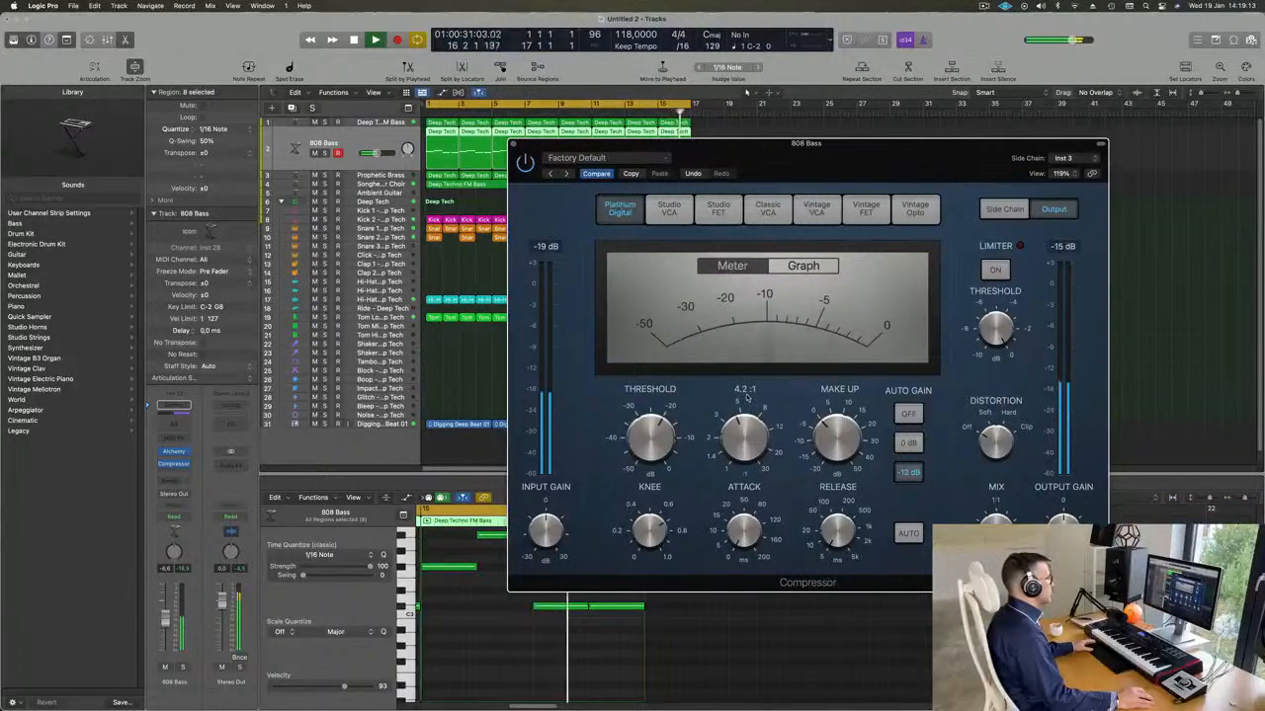
left_click_drag(652, 445, 659, 403)
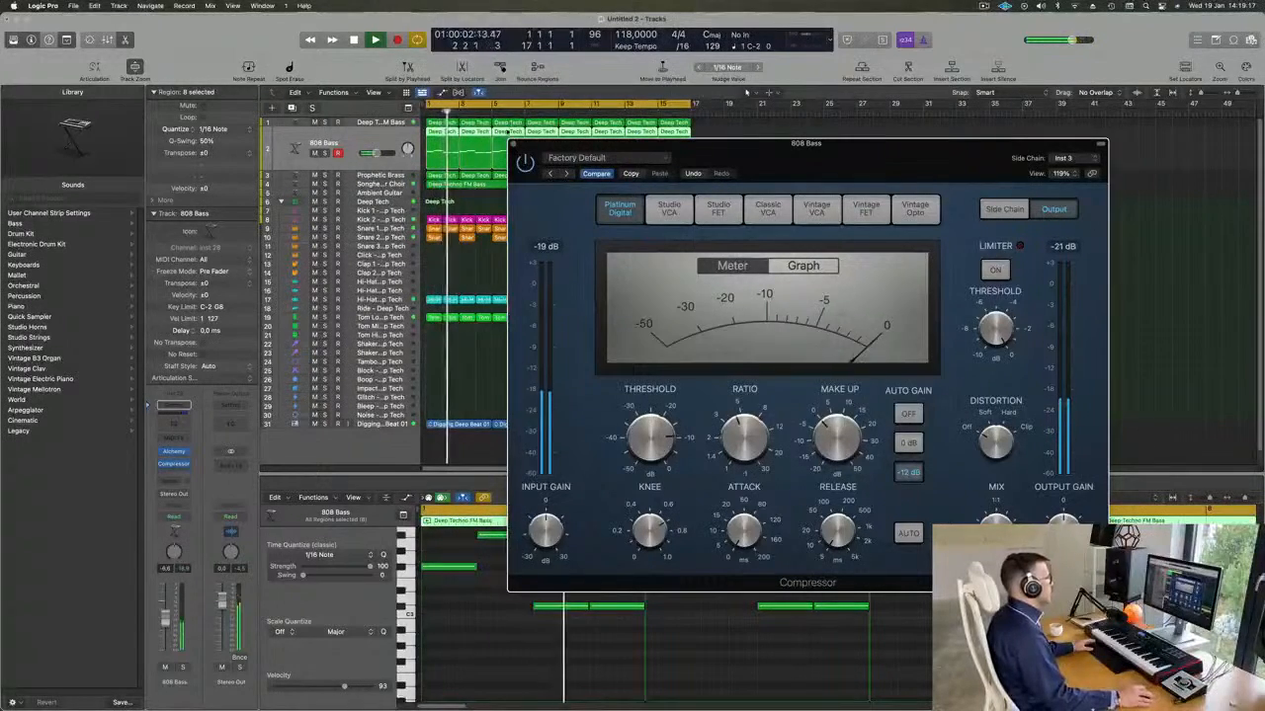
left_click(513, 144)
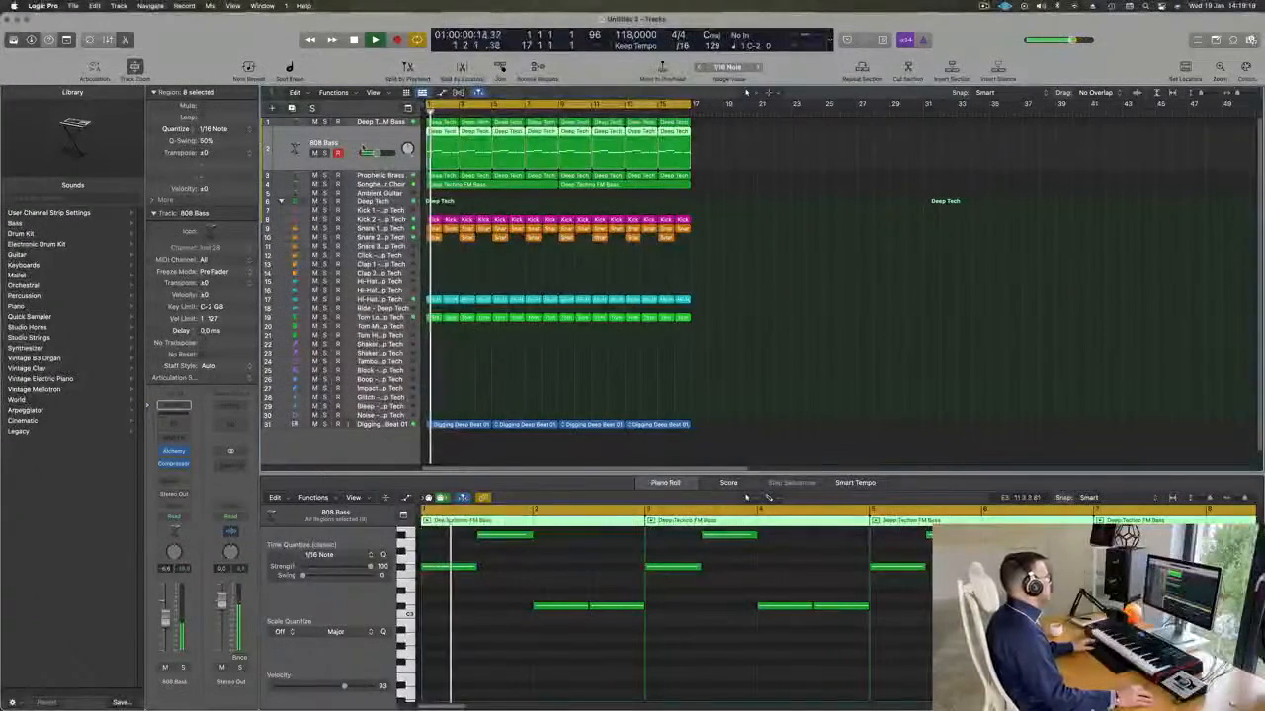
Solo the 808 Bass track, replay the loop and lower its compressor's threshold to about -13.5 dB.
left_click(325, 153)
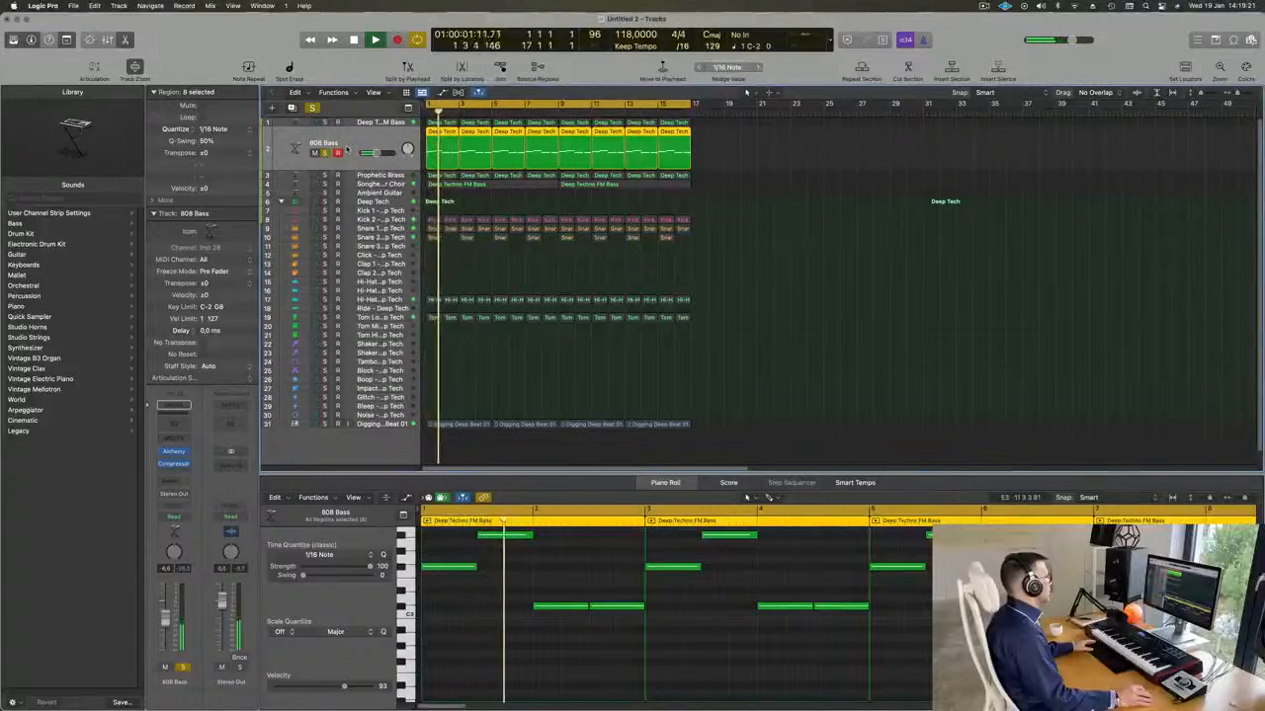
left_click(174, 452)
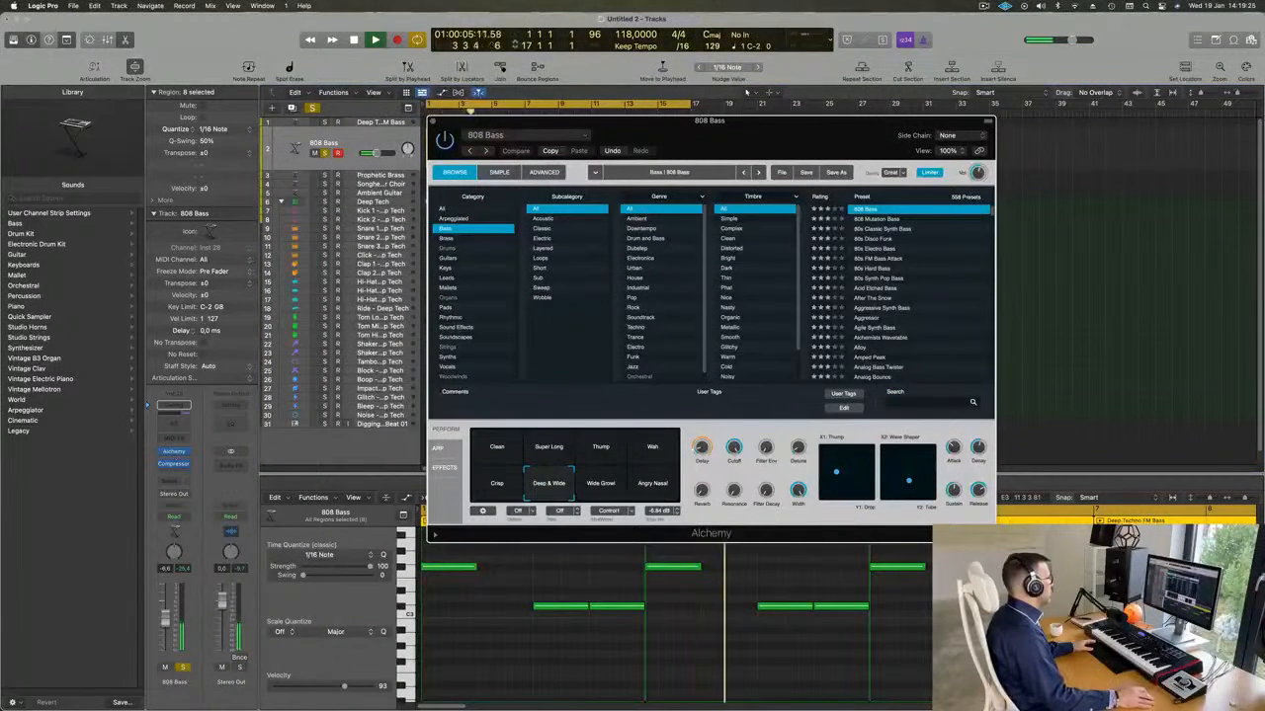
left_click(431, 120)
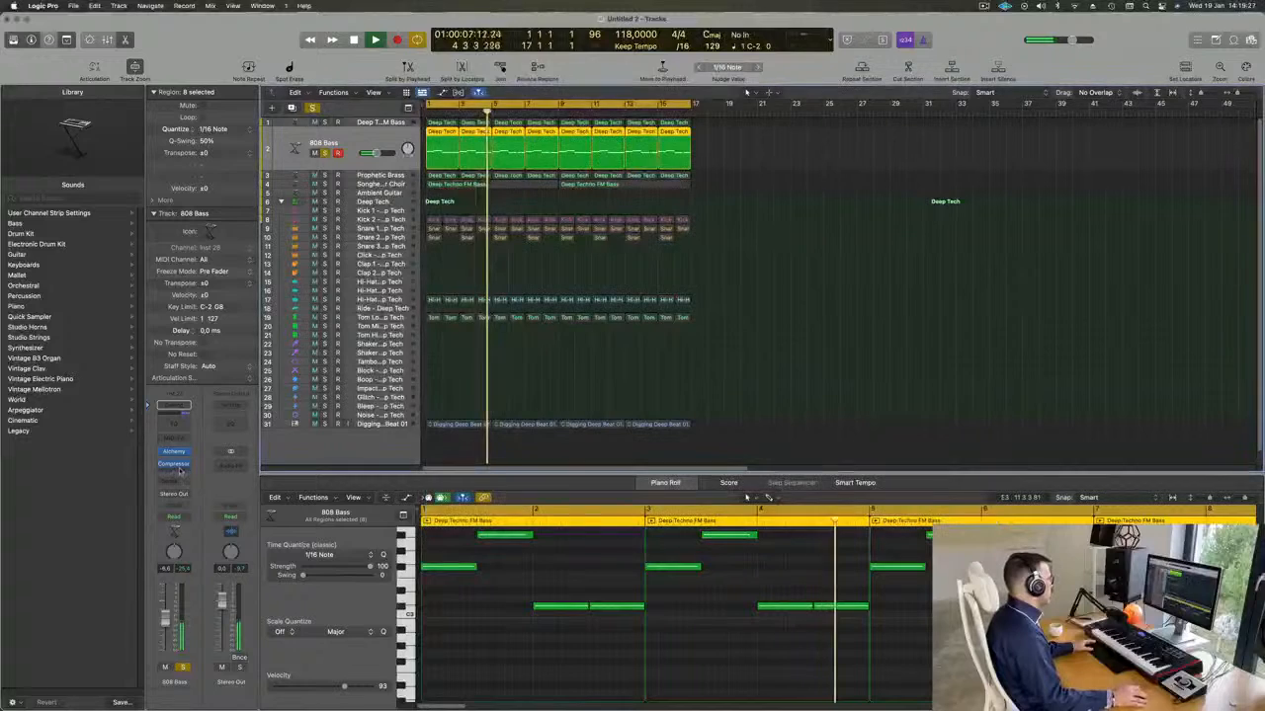
left_click(174, 463)
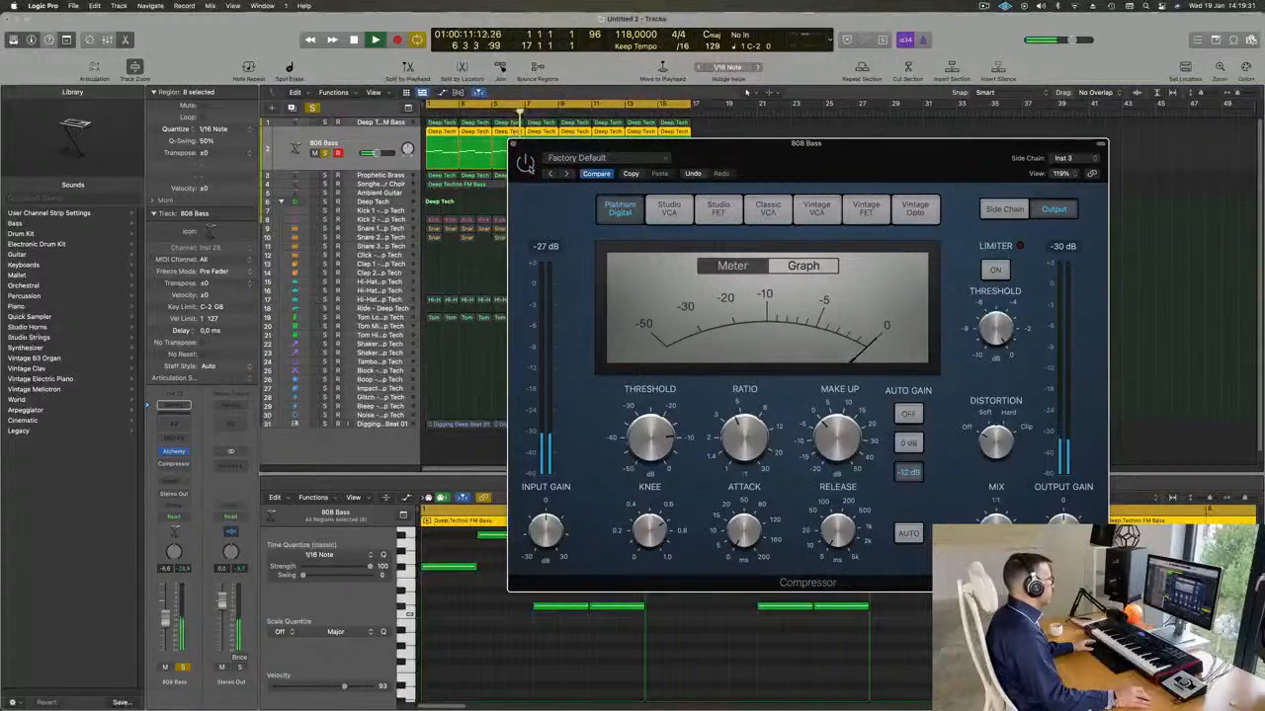
key("Return")
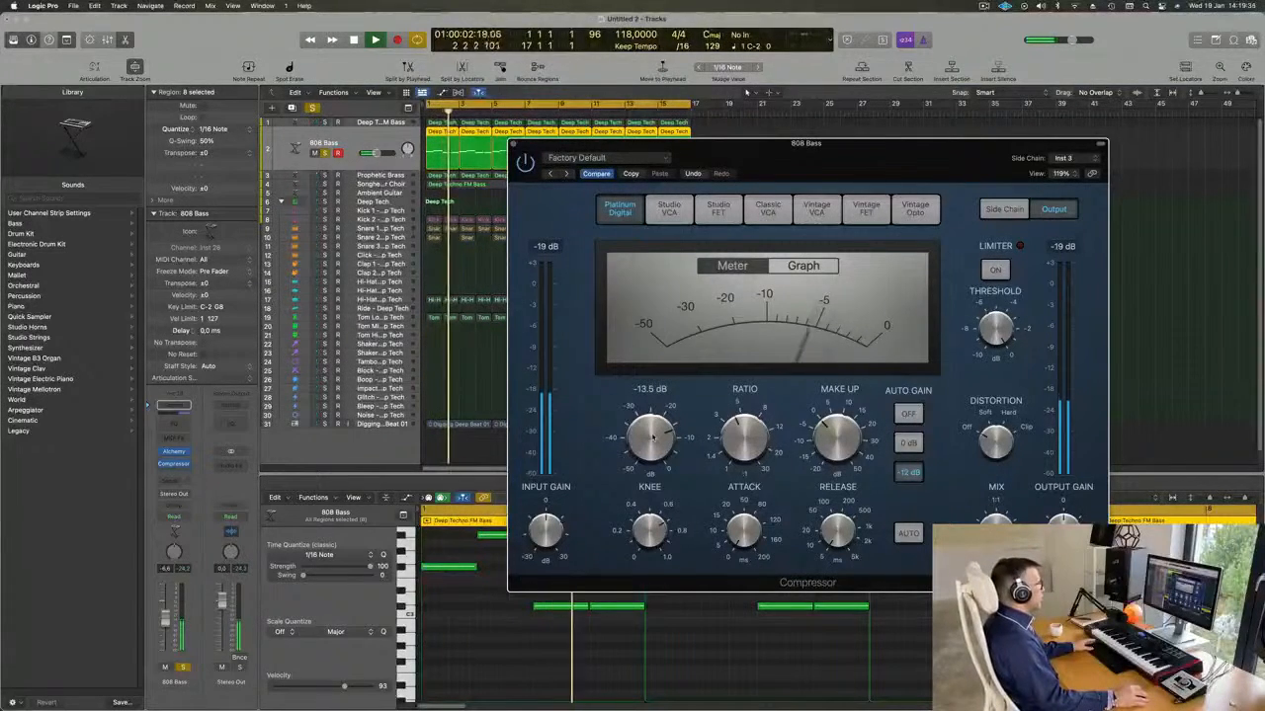
left_click_drag(613, 151, 579, 158)
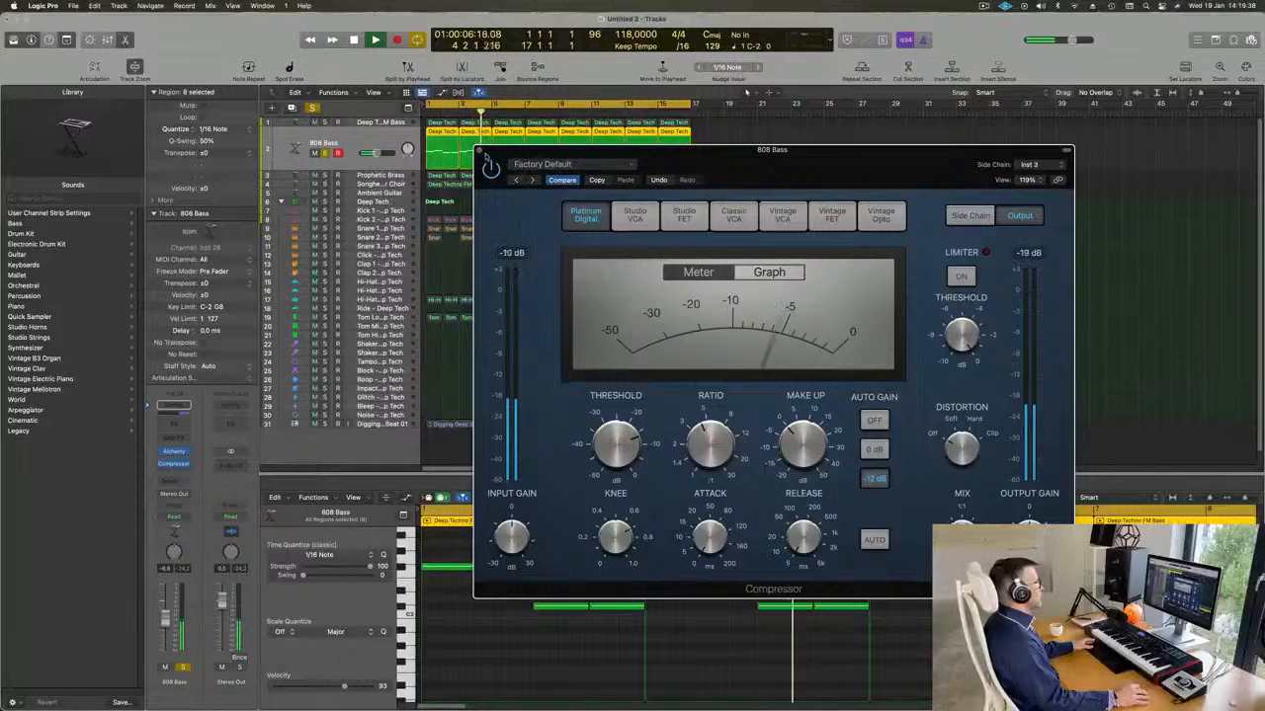
left_click(479, 151)
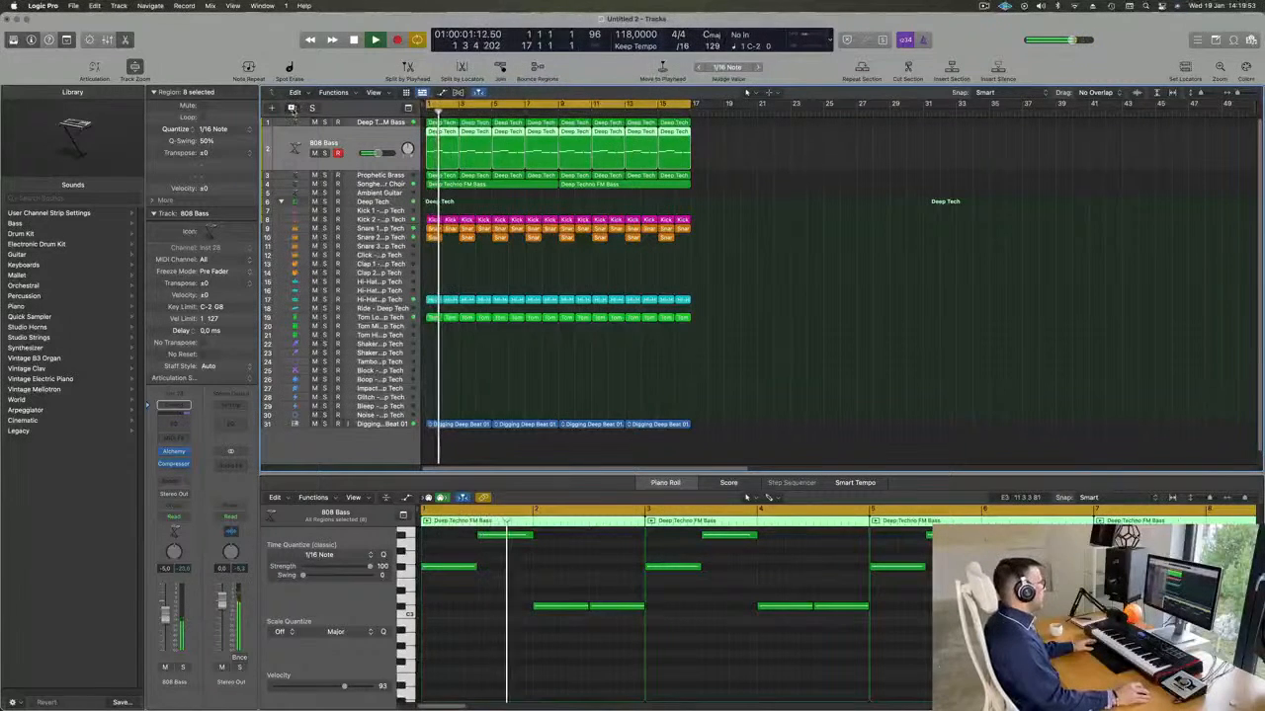
Duplicate the 808 Bass track, copy its eight regions onto the duplicate and mute the original track.
key("super+d")
left_click(443, 158)
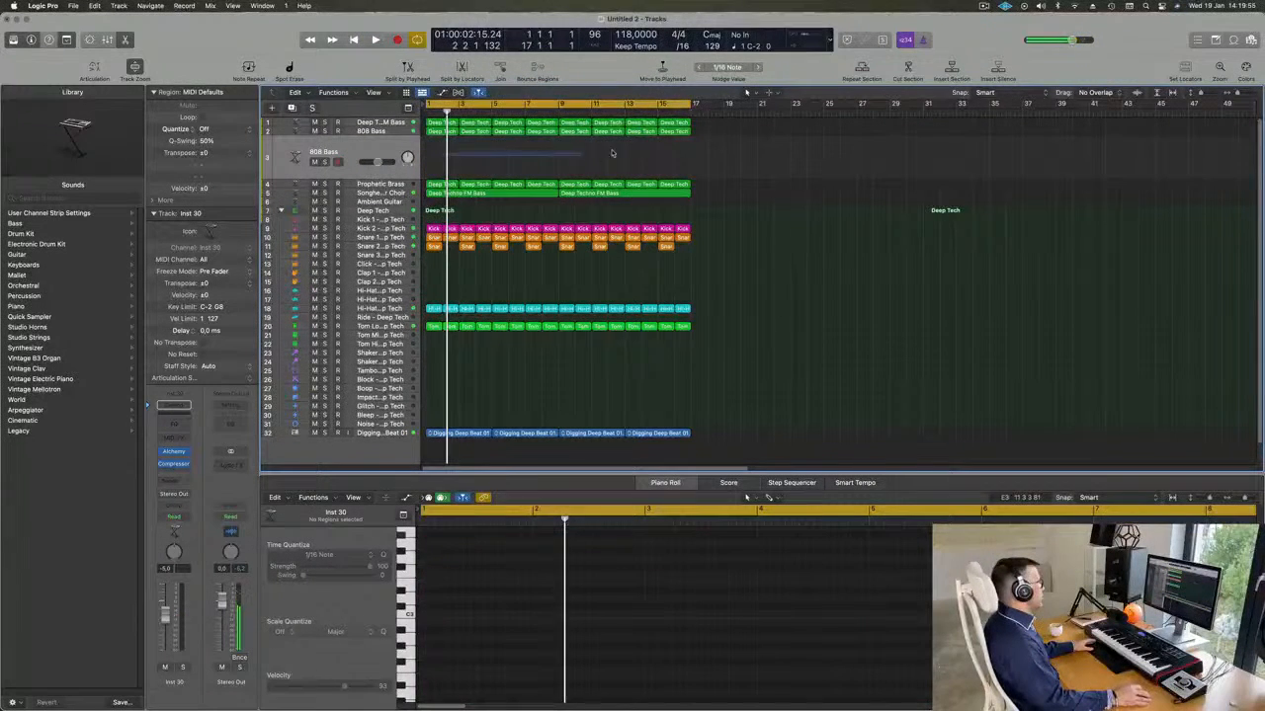
left_click_drag(596, 154, 664, 135)
left_click_drag(436, 150, 436, 156)
left_click(316, 130)
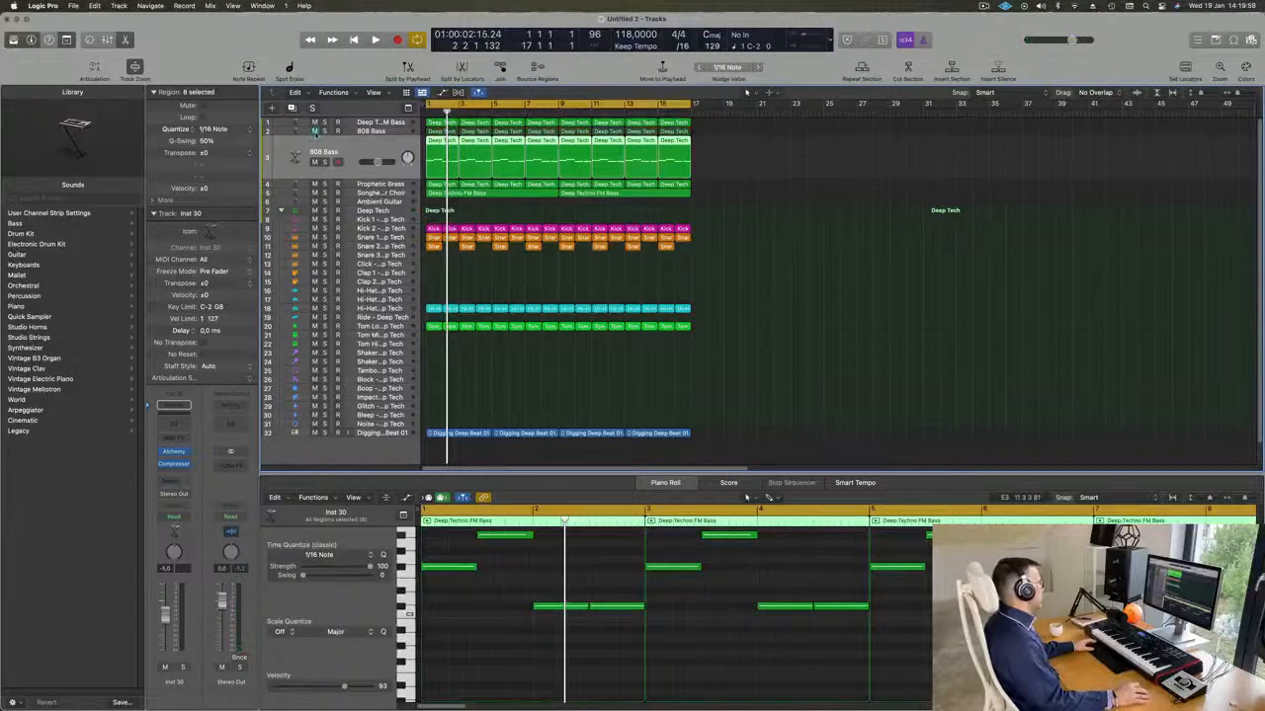
Search Alchemy's bass presets for "ree" on the duplicated track and load Roaring Reese.
key("space")
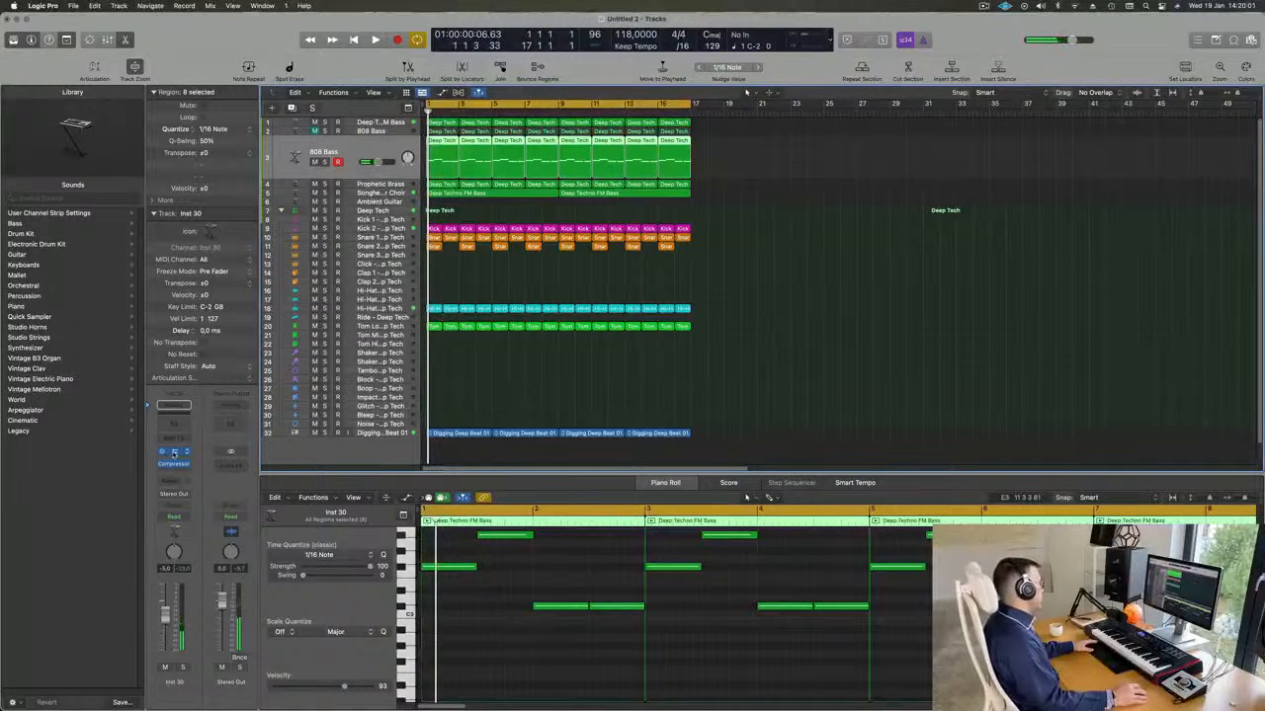
left_click(174, 453)
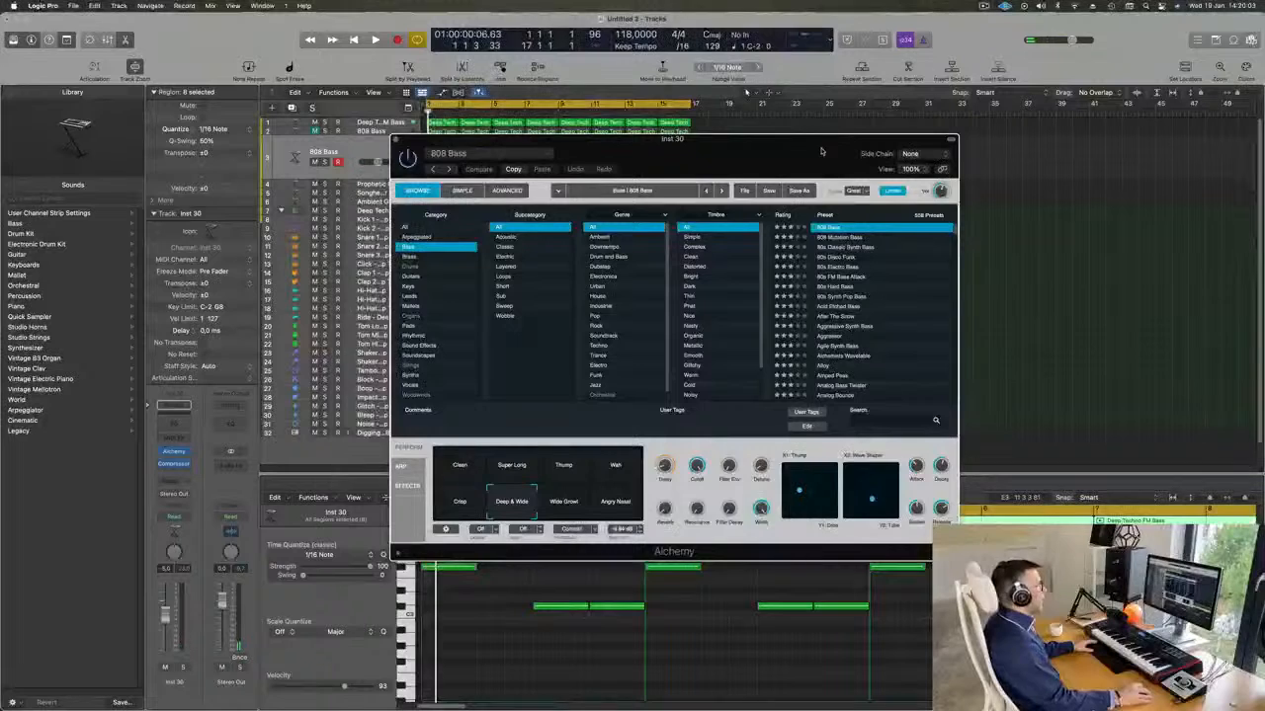
left_click_drag(820, 151, 789, 139)
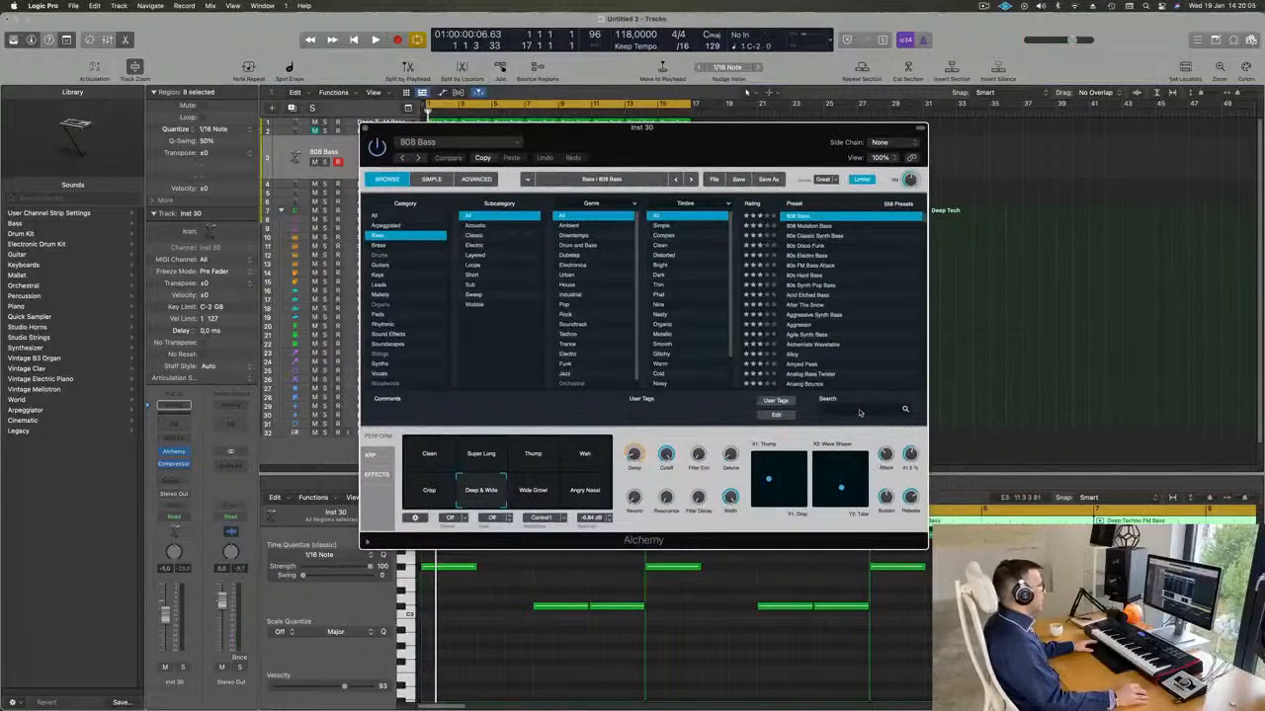
type("ree")
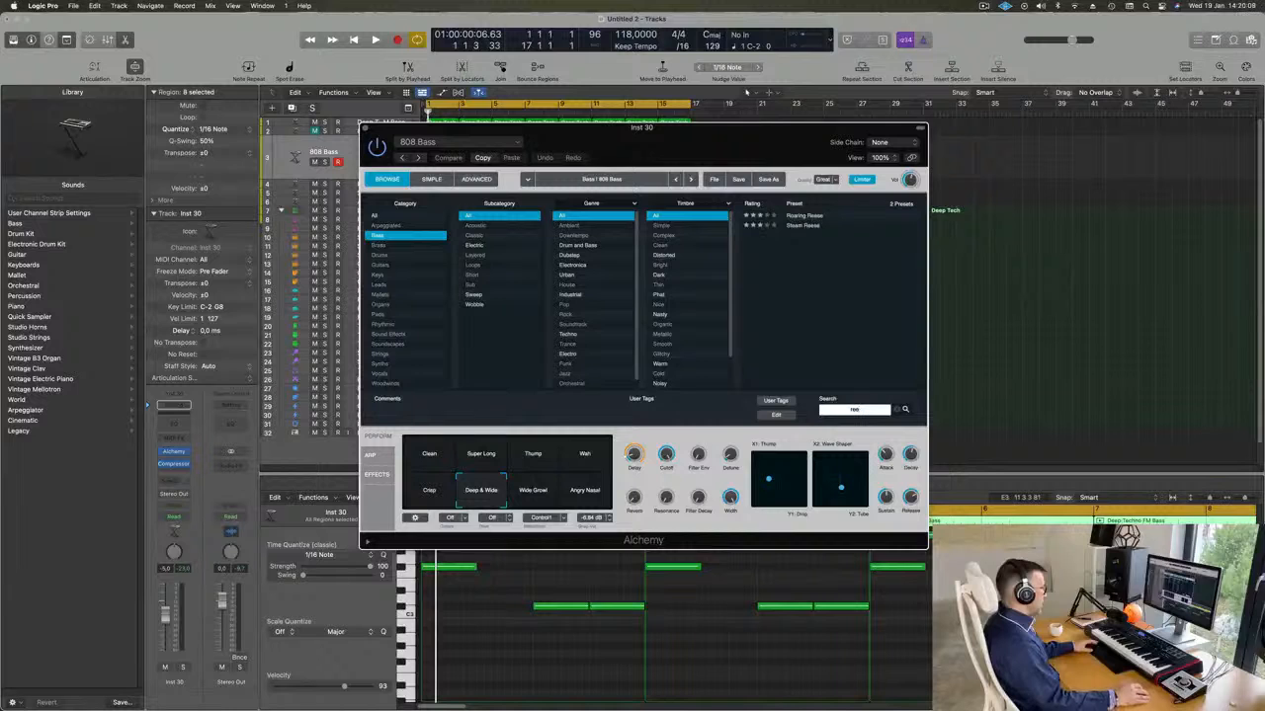
left_click(802, 216)
left_click_drag(788, 135, 1003, 217)
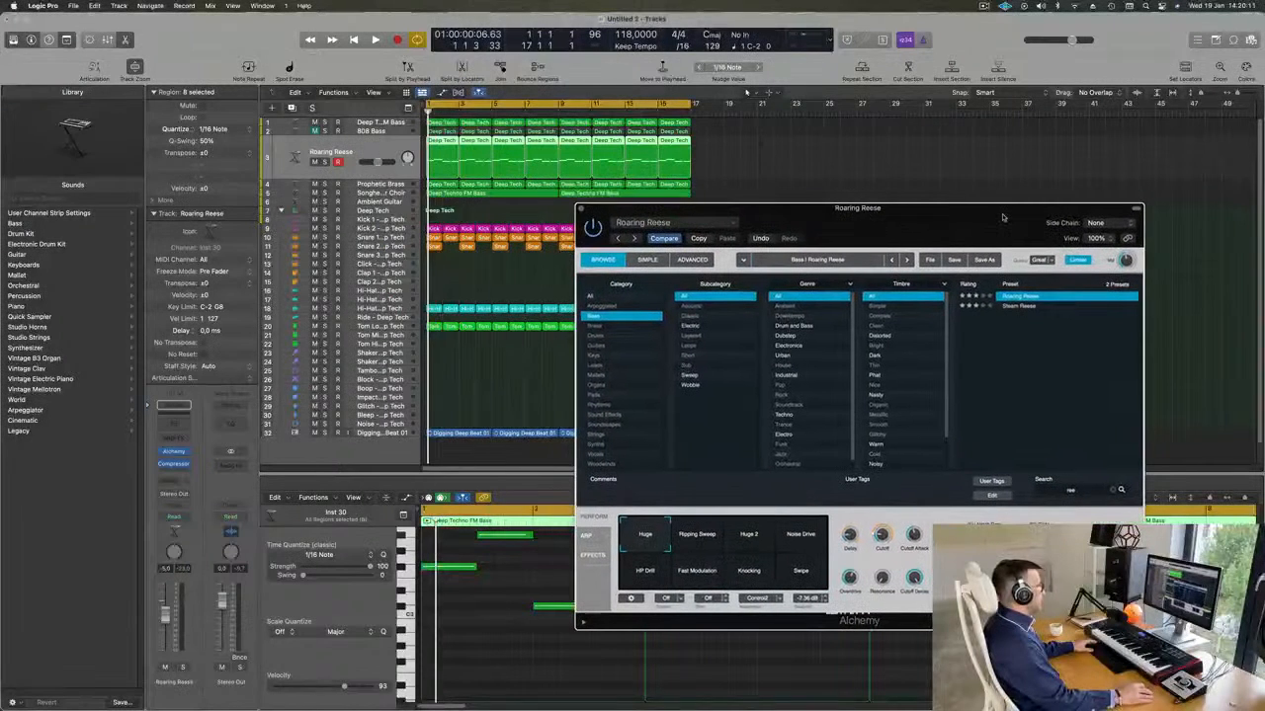
Play the loop, audition Roaring Reese's performance variations and settle on Knocking.
key("space")
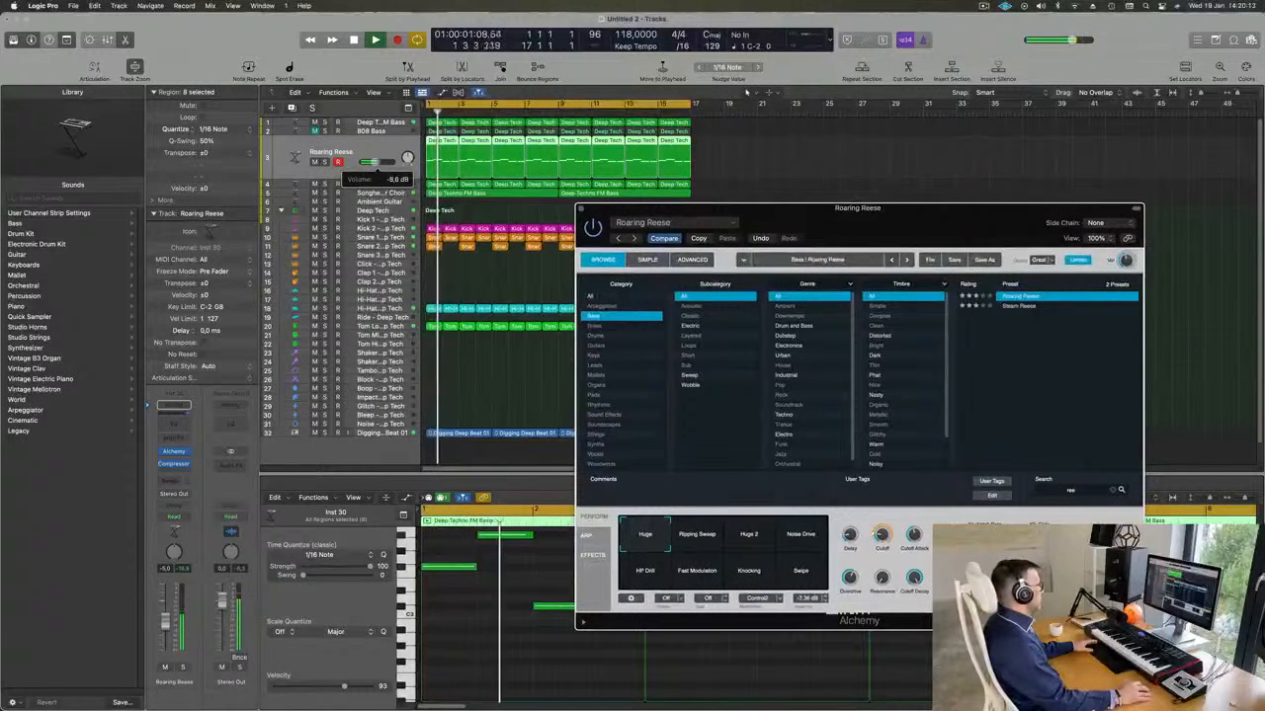
key("space")
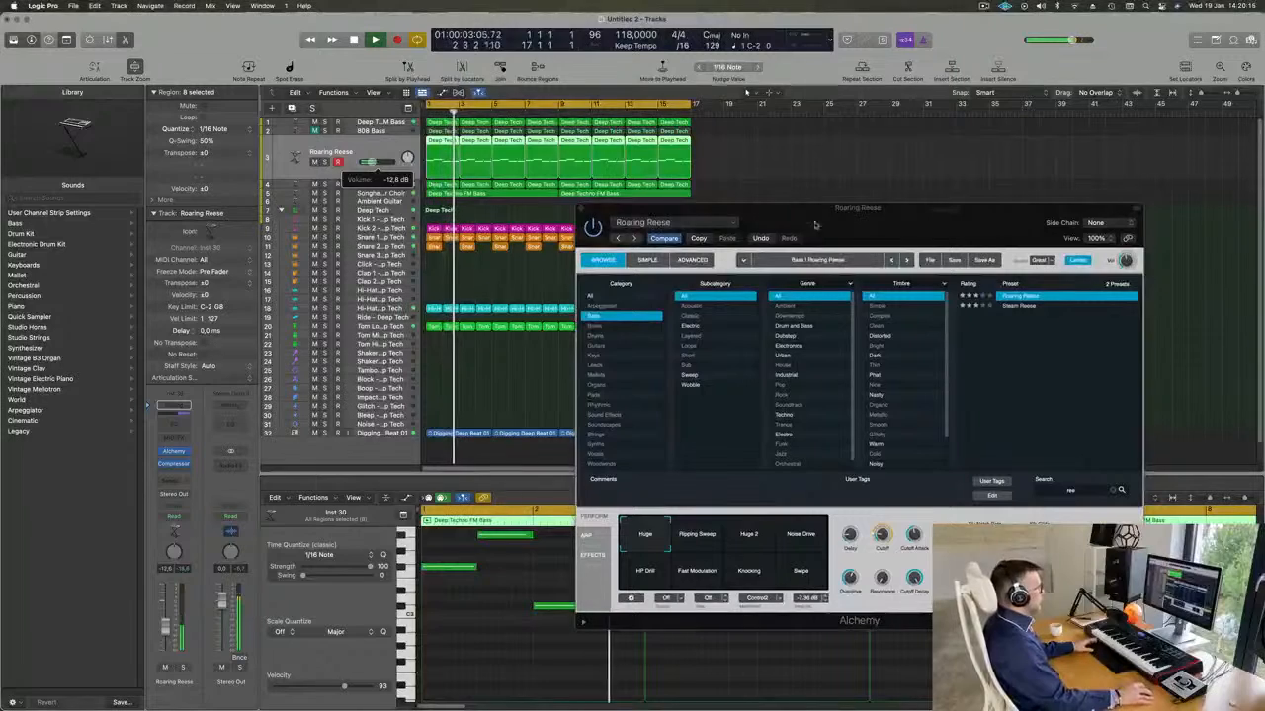
left_click_drag(948, 222, 955, 126)
key("space")
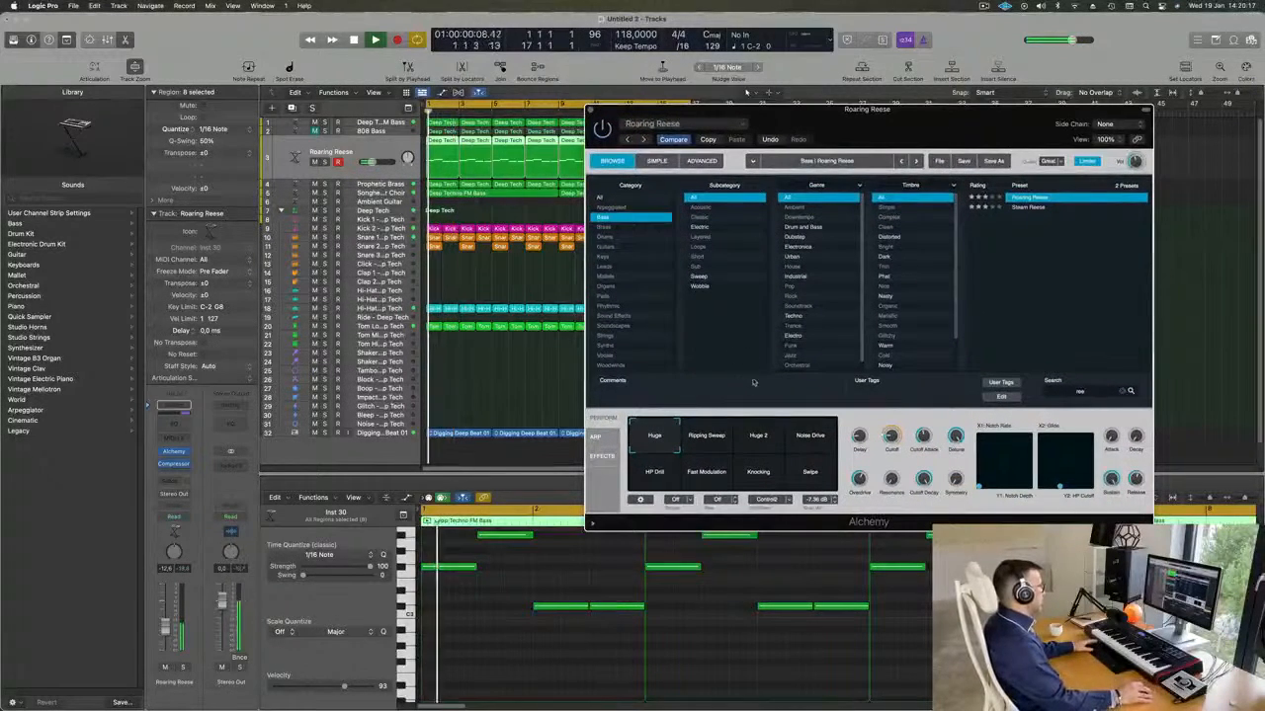
left_click(709, 442)
left_click(758, 441)
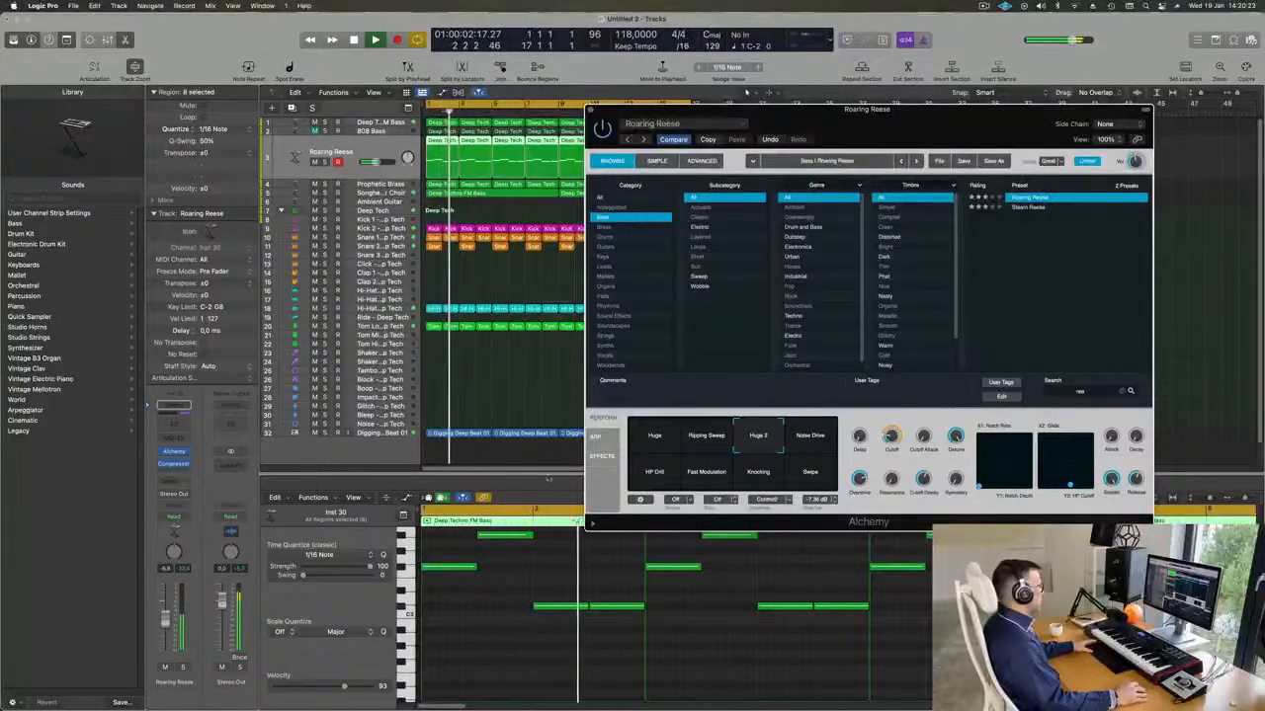
left_click(822, 442)
left_click(660, 474)
left_click(700, 474)
left_click(758, 474)
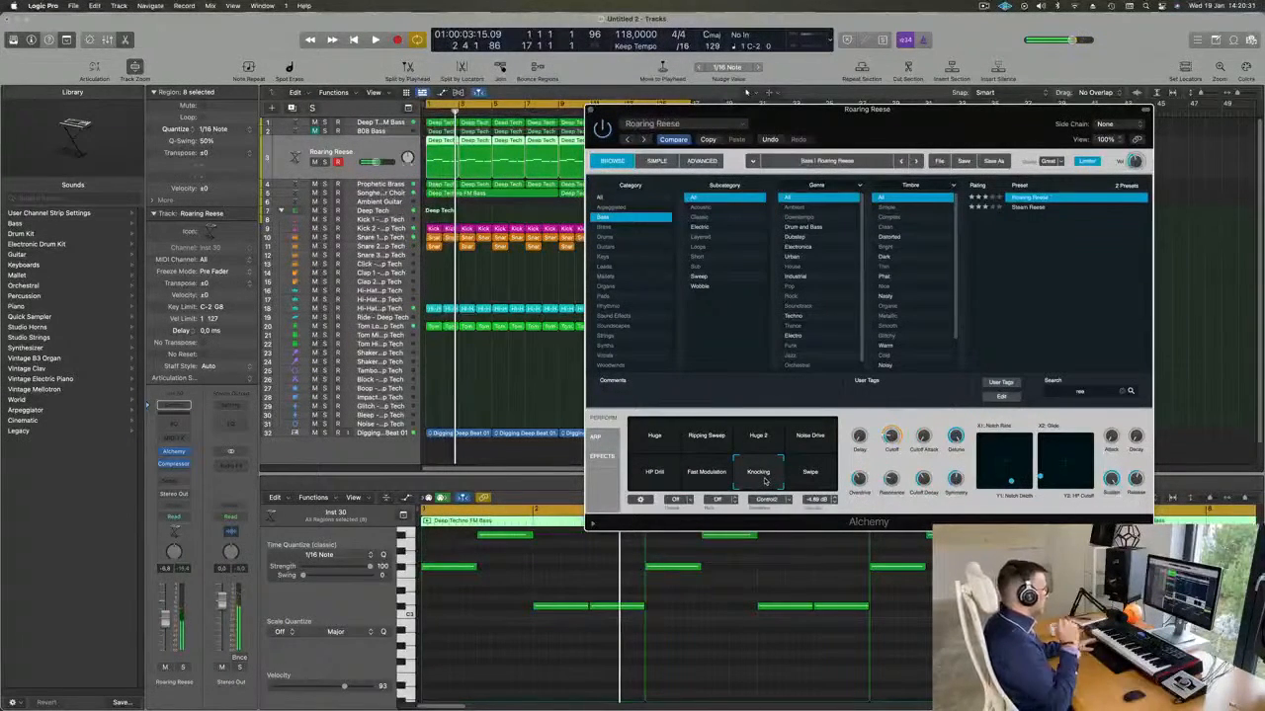
Balance the Roaring Reese track at about -12 dB against the loop and close its Alchemy window.
key("space")
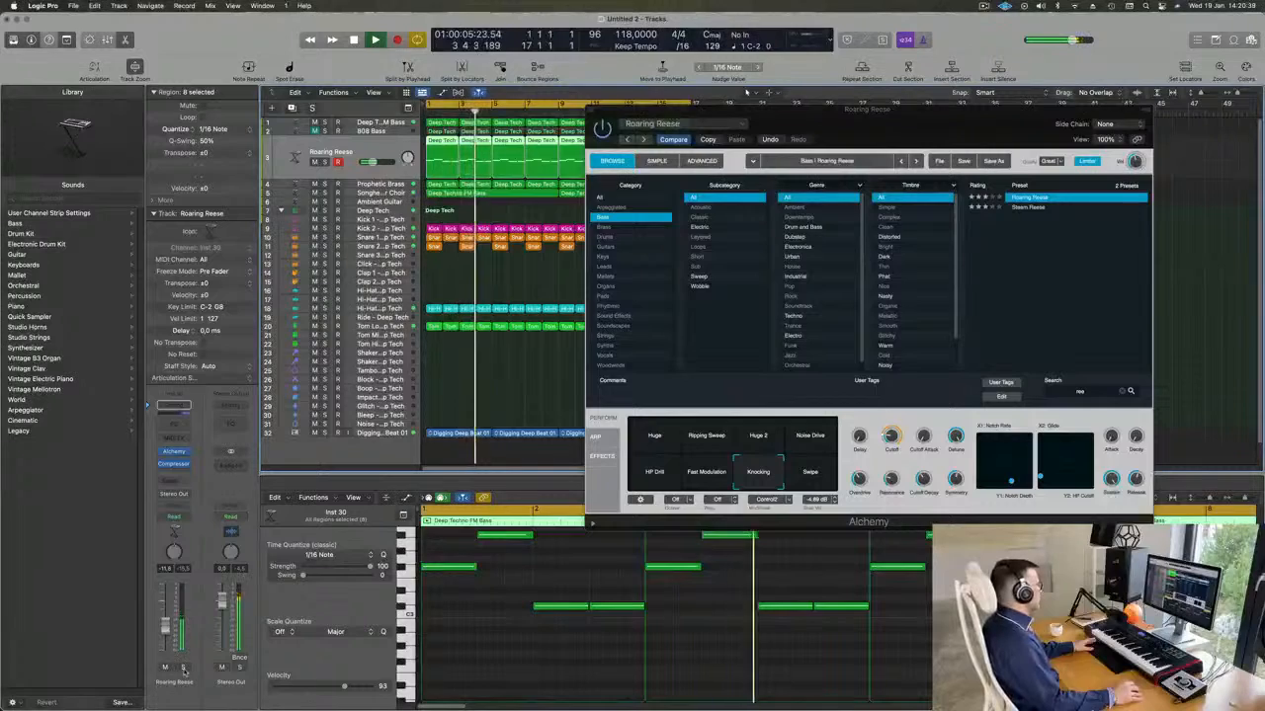
key("space")
left_click_drag(919, 127, 836, 197)
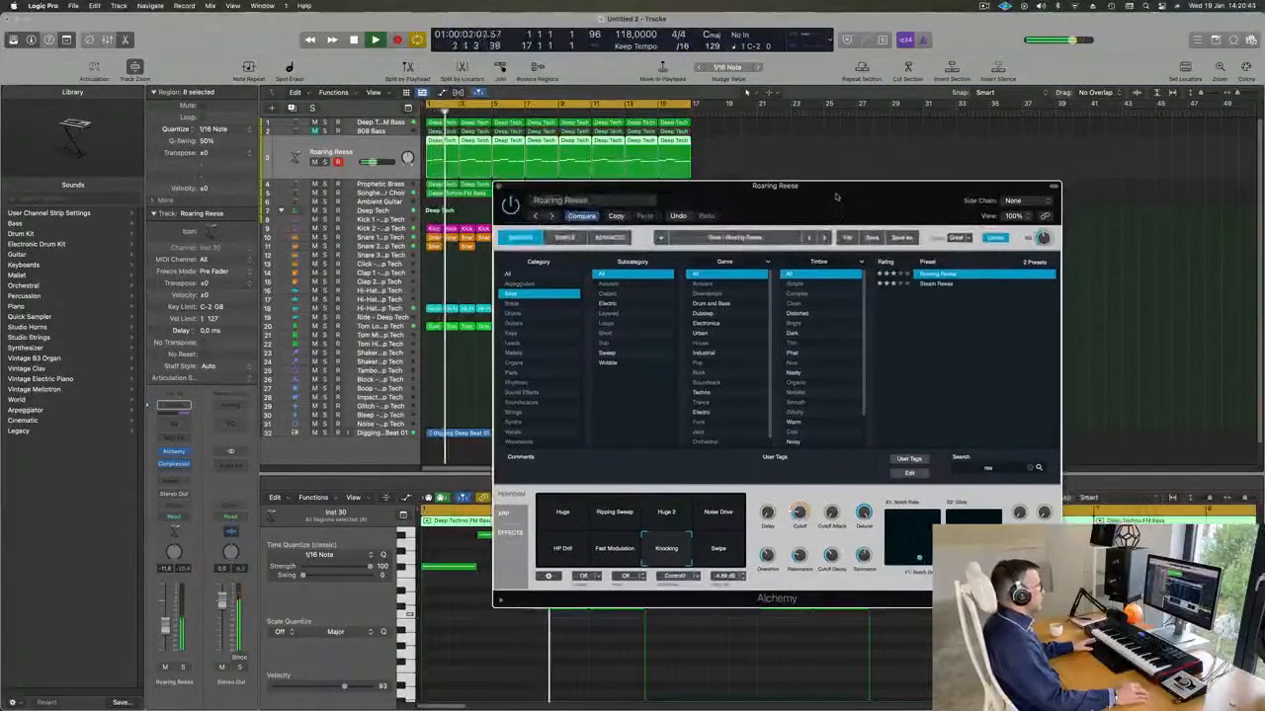
left_click(500, 187)
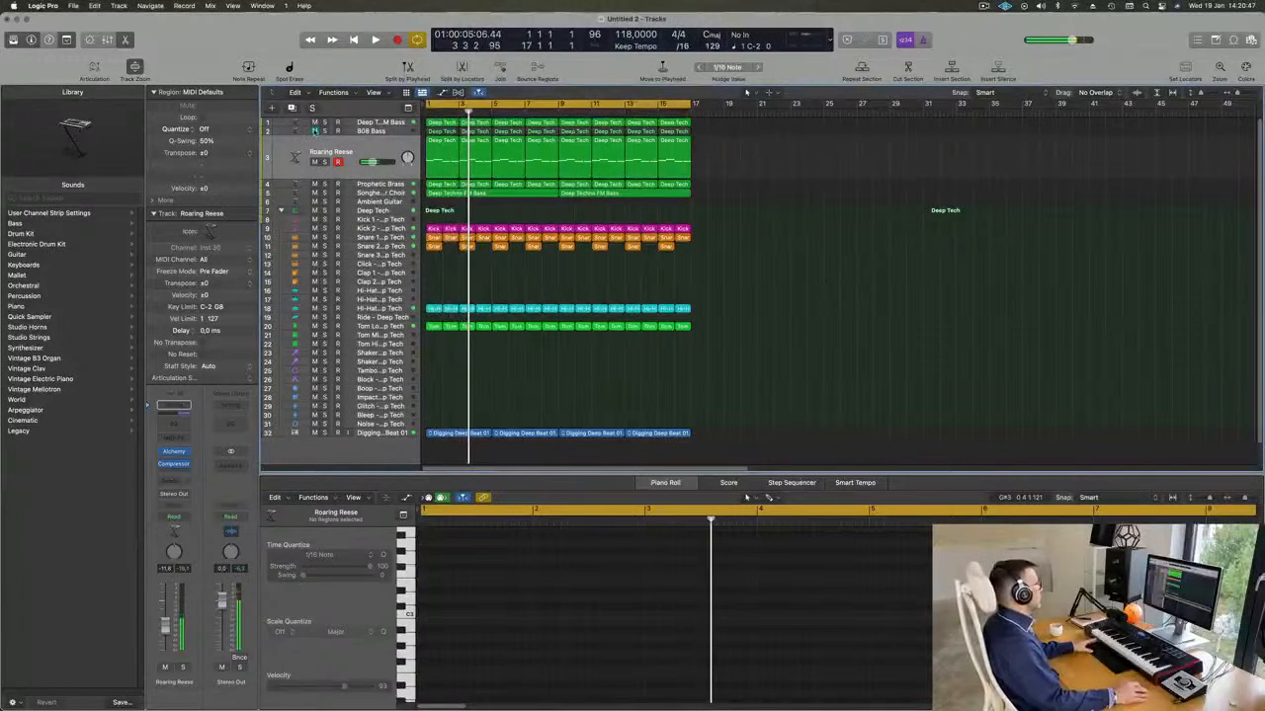
key("space")
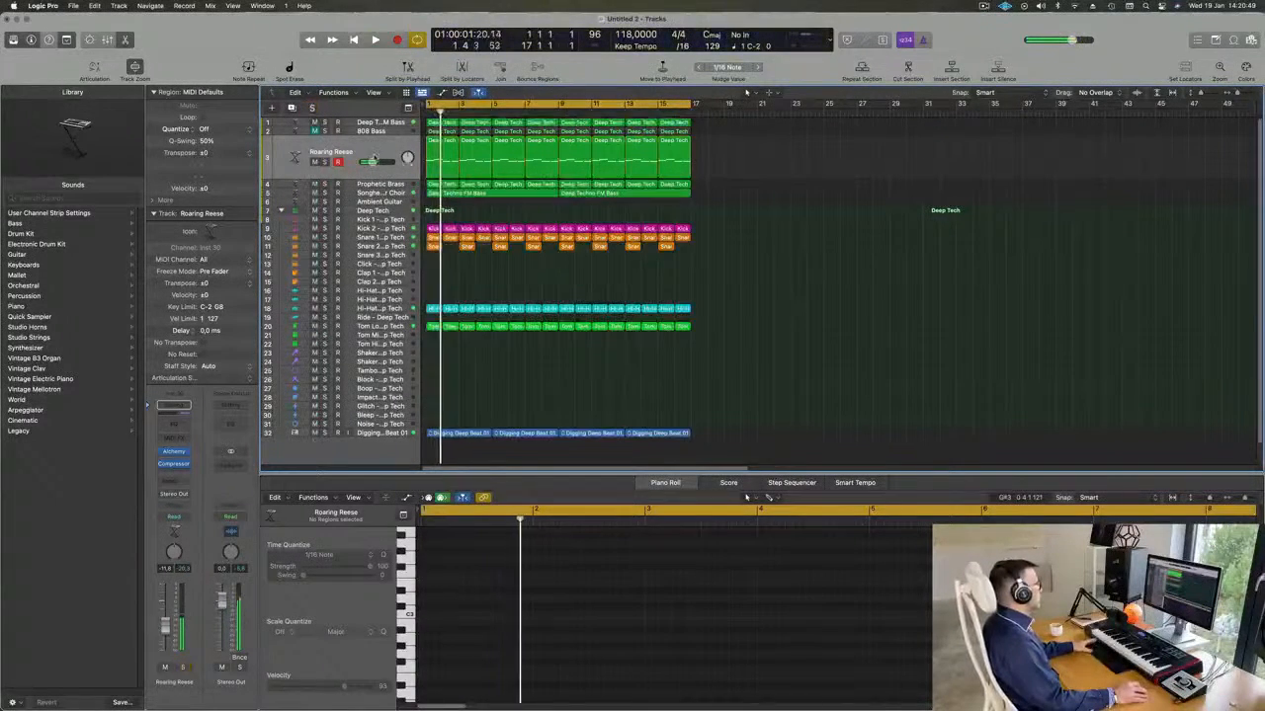
left_click(334, 171)
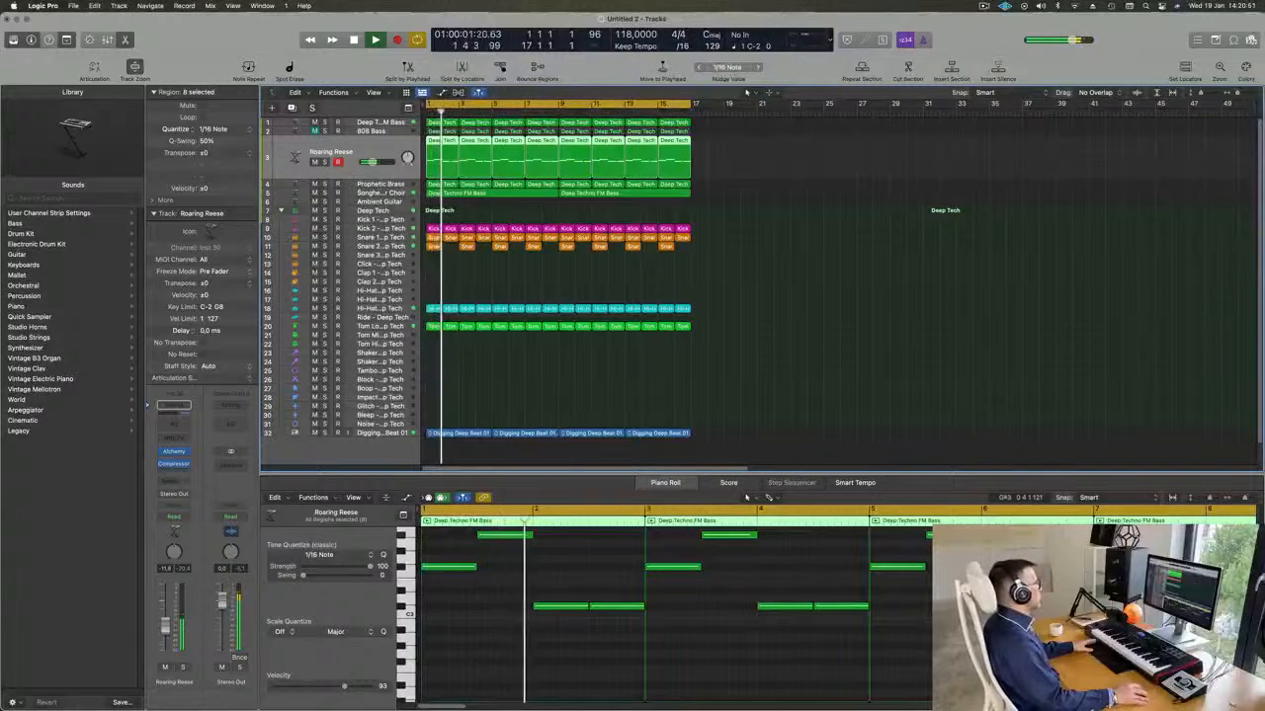
left_click(830, 206)
Replay the loop from the beginning and raise the Prophetic Brass track's volume.
left_click(378, 188)
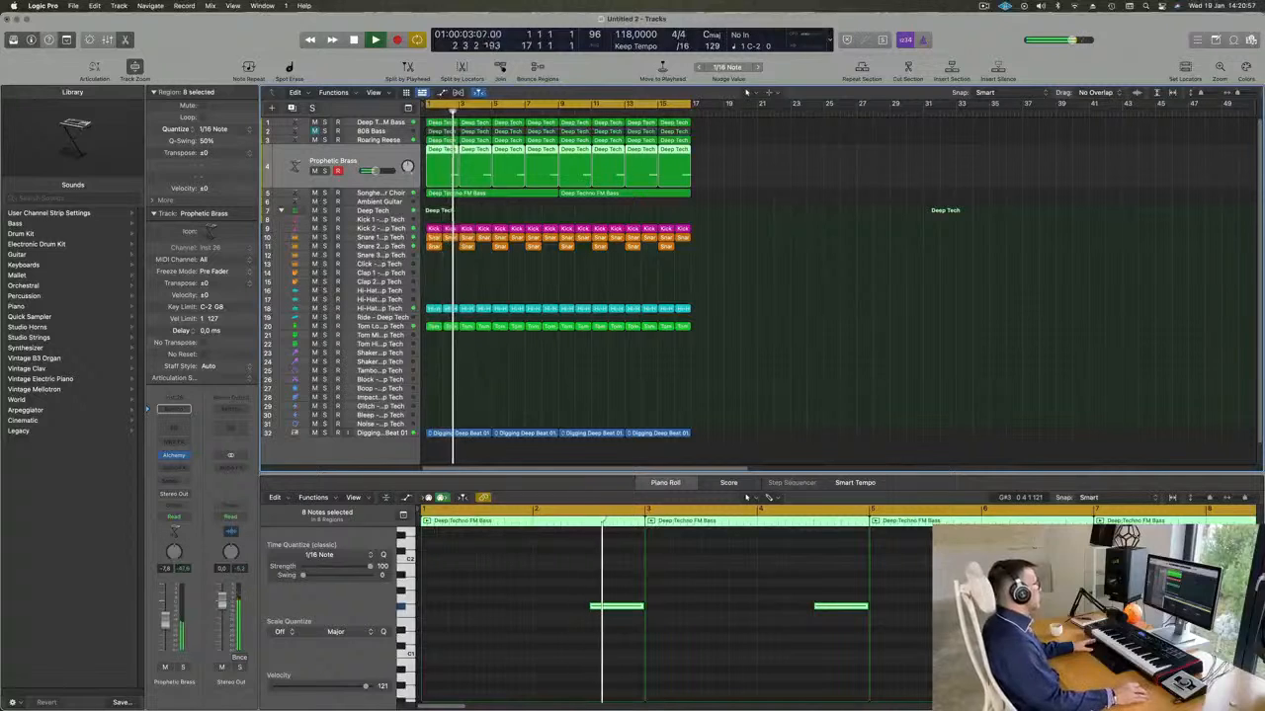
key("Return")
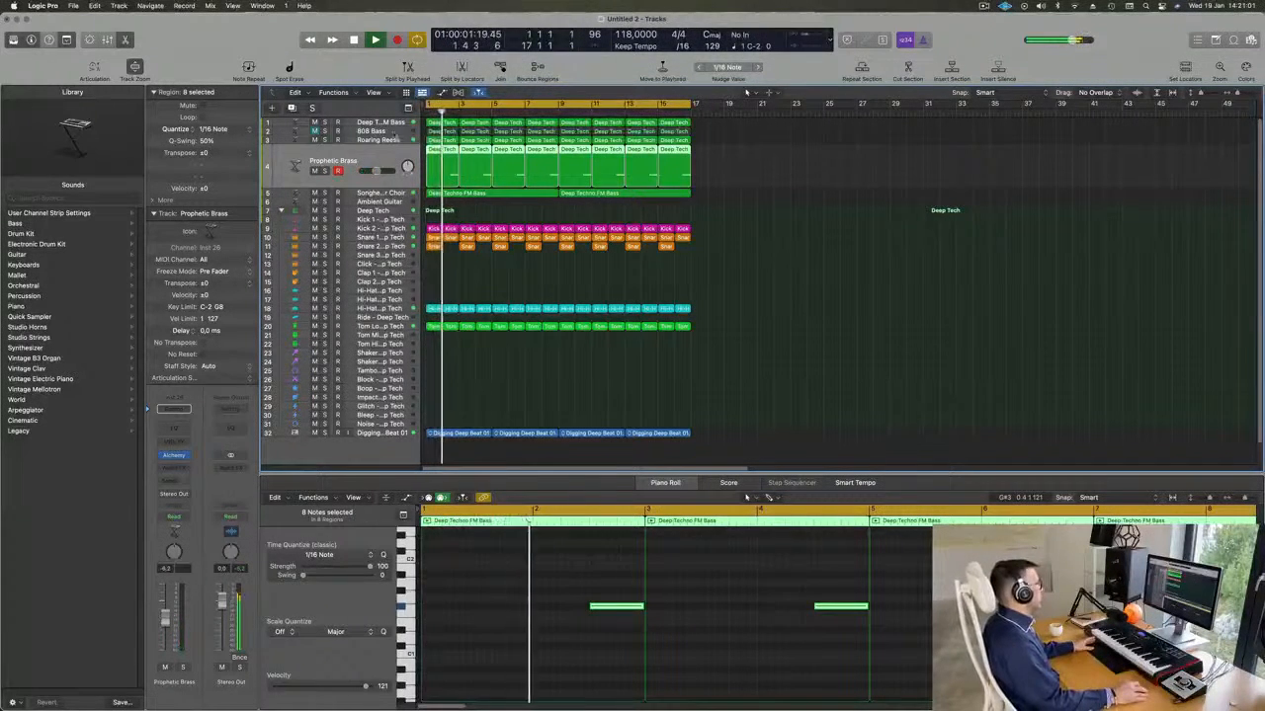
left_click(395, 131)
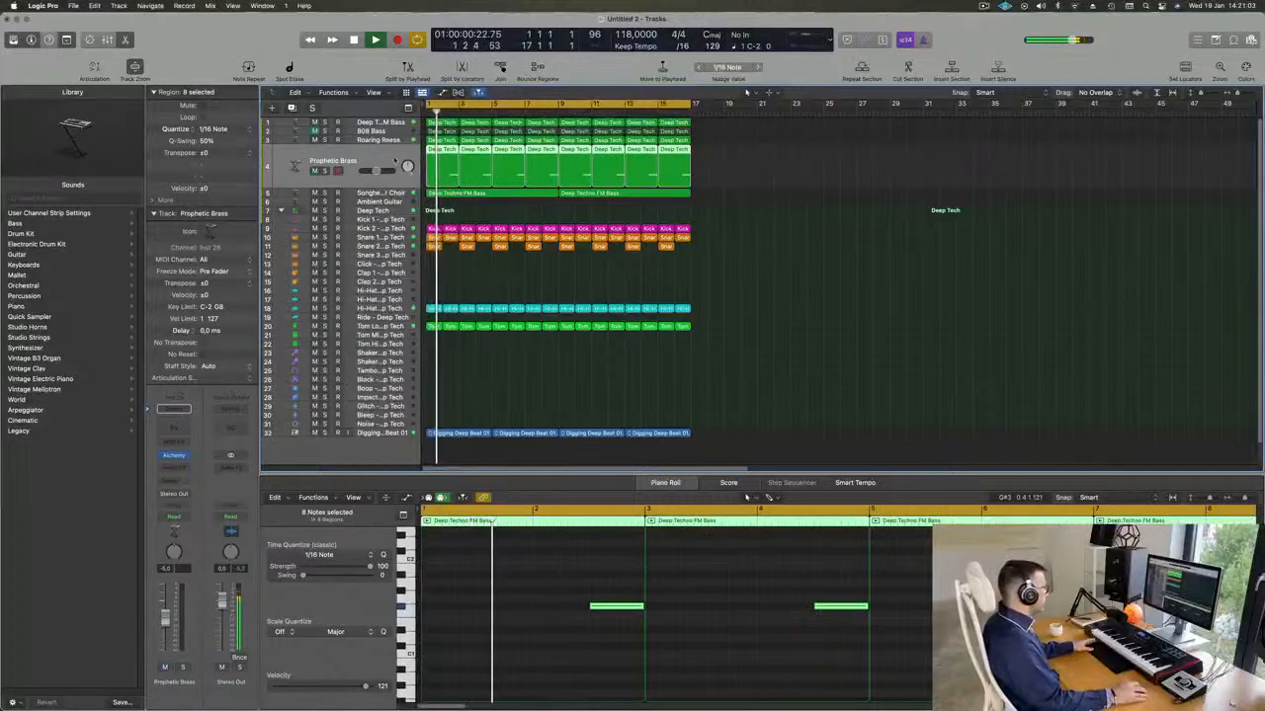
left_click(387, 176)
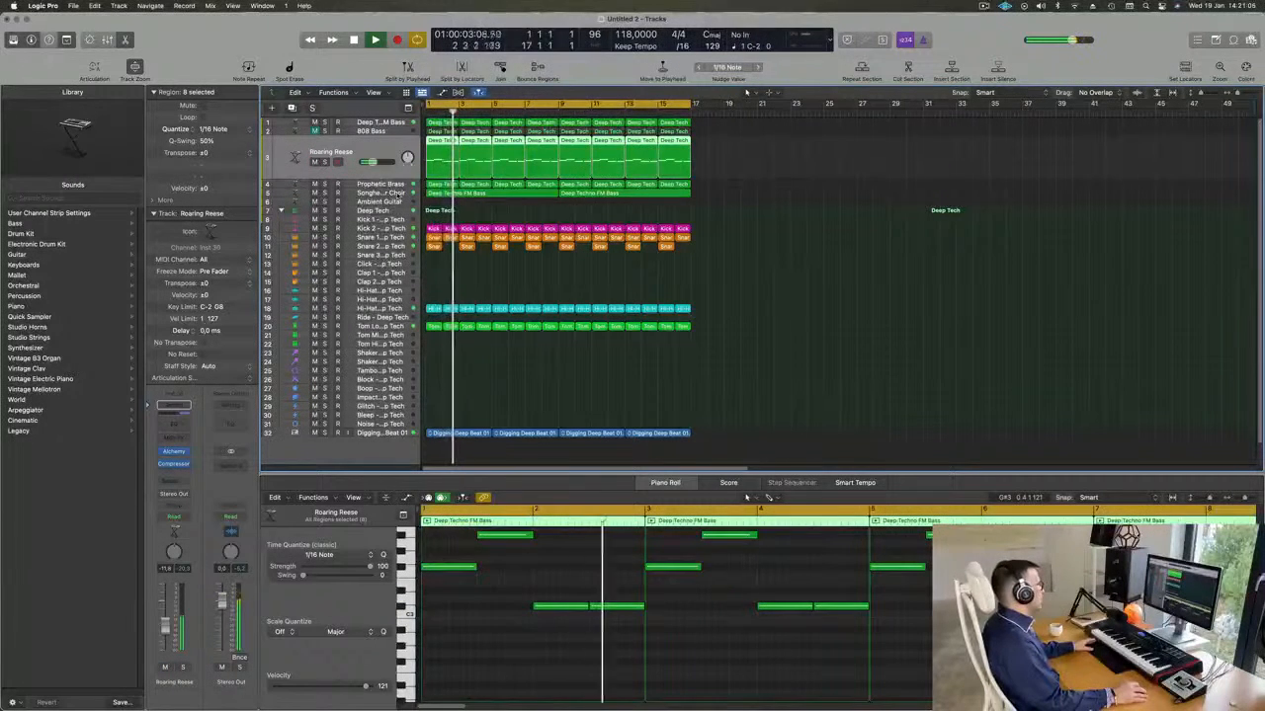
Duplicate the Songhellir-Granular Choir track and load the Drum and Bass preset Acid Etched Bass in the duplicate's Alchemy.
left_click(391, 193)
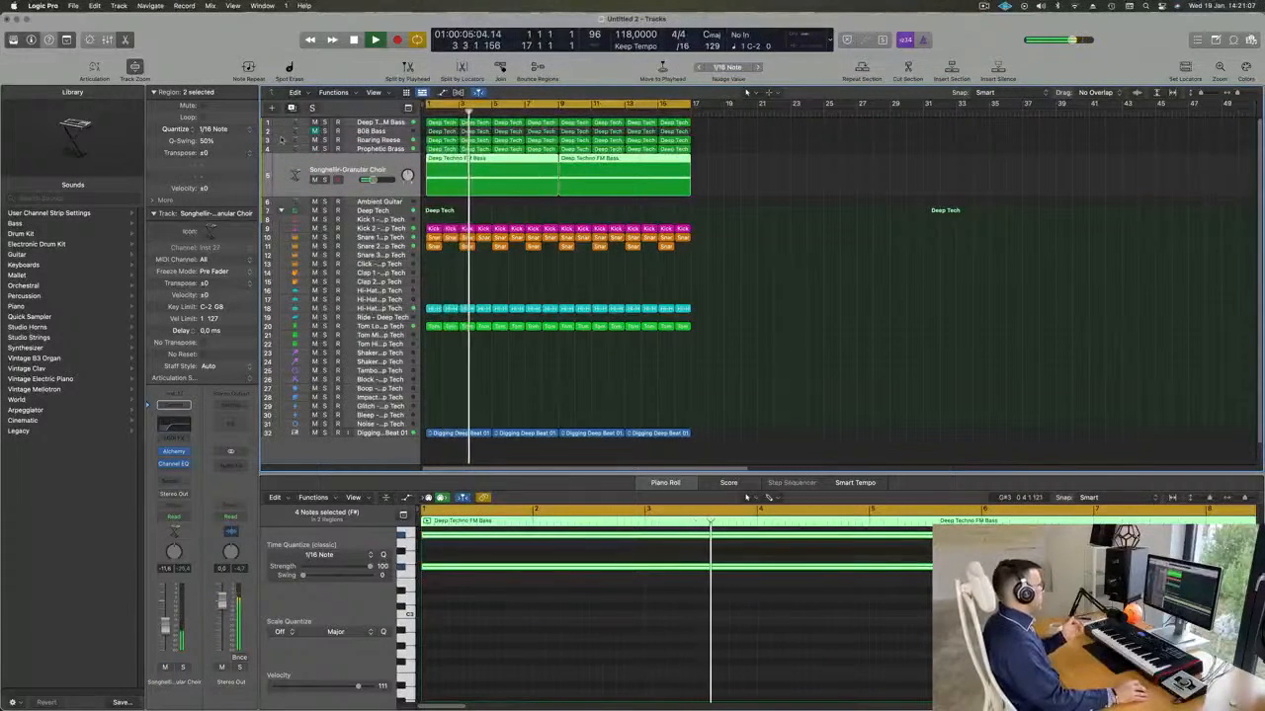
key("super+d")
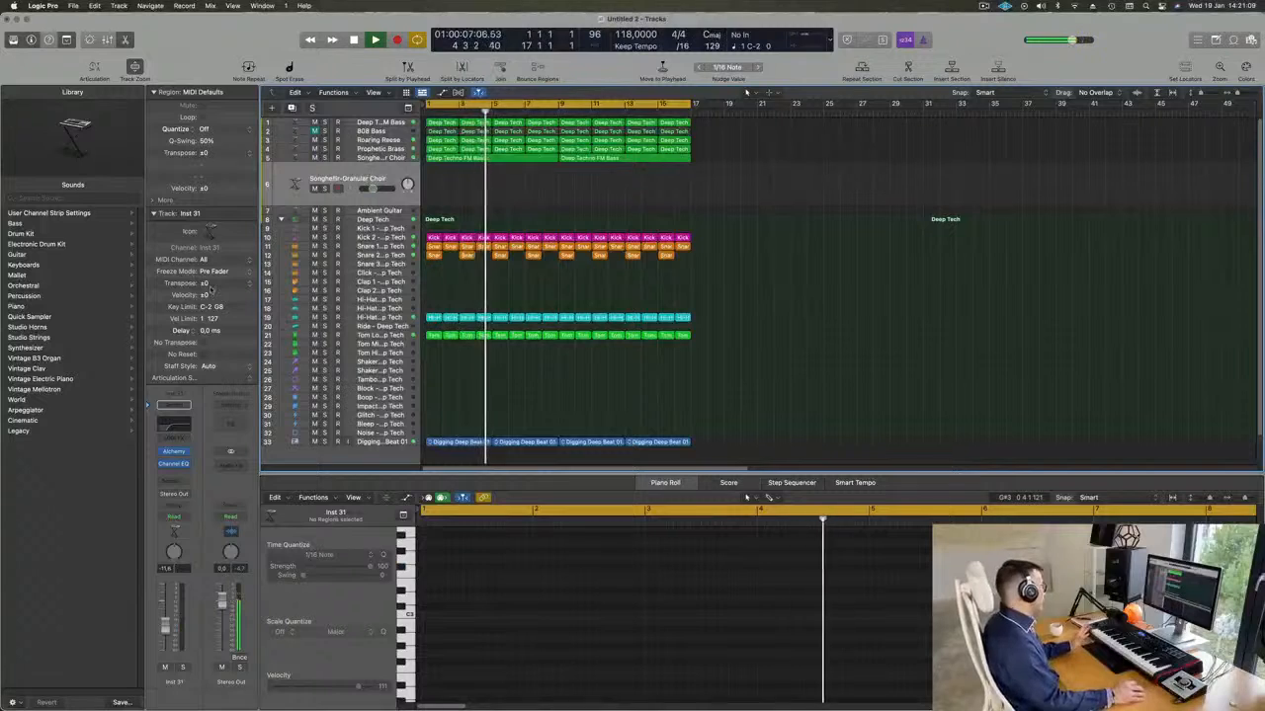
left_click(173, 453)
left_click(404, 227)
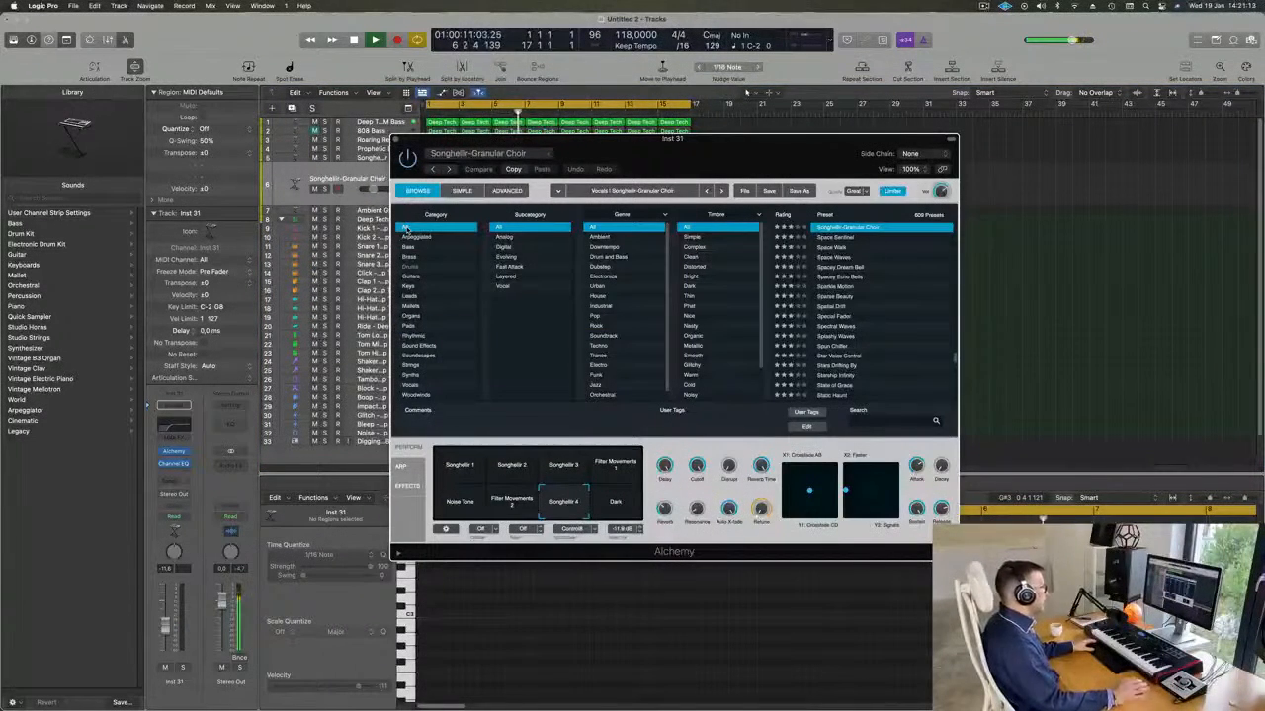
left_click(604, 257)
left_click(842, 257)
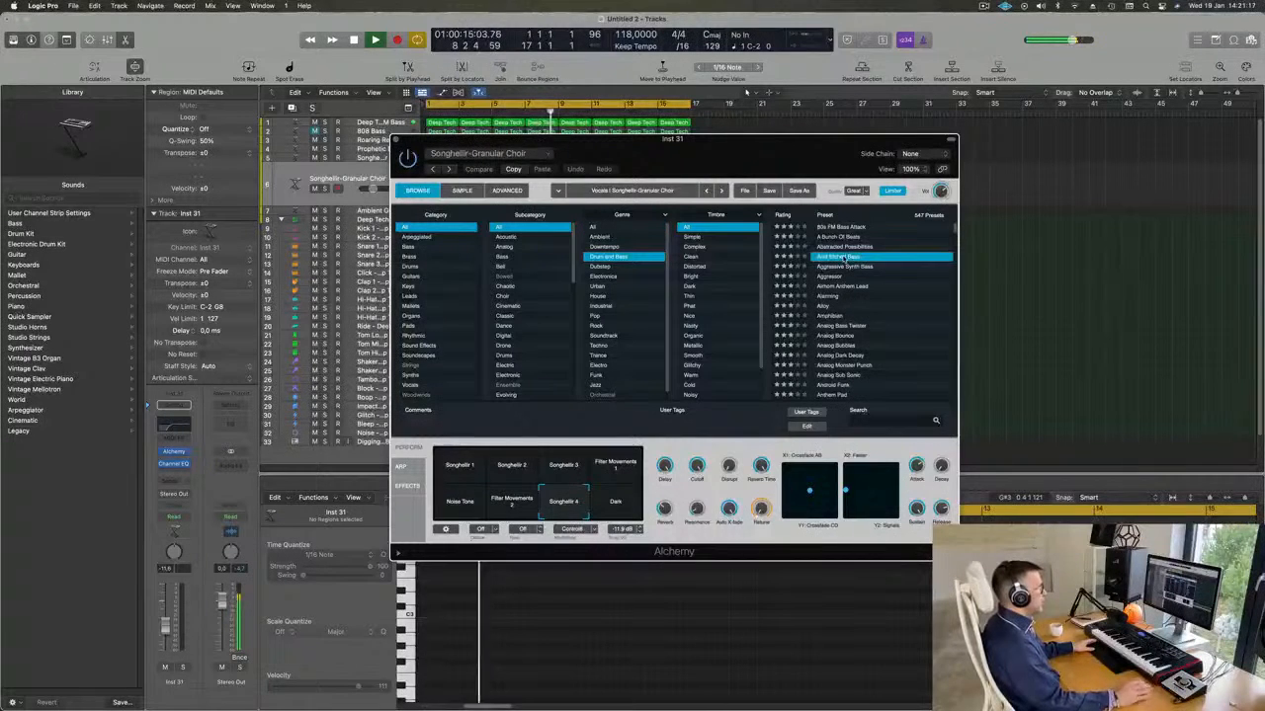
Send the Acid Etched Bass track to Bus 6 and insert a stereo SilverVerb on the Aux 6 channel.
left_click(170, 482)
mouse_move(176, 497)
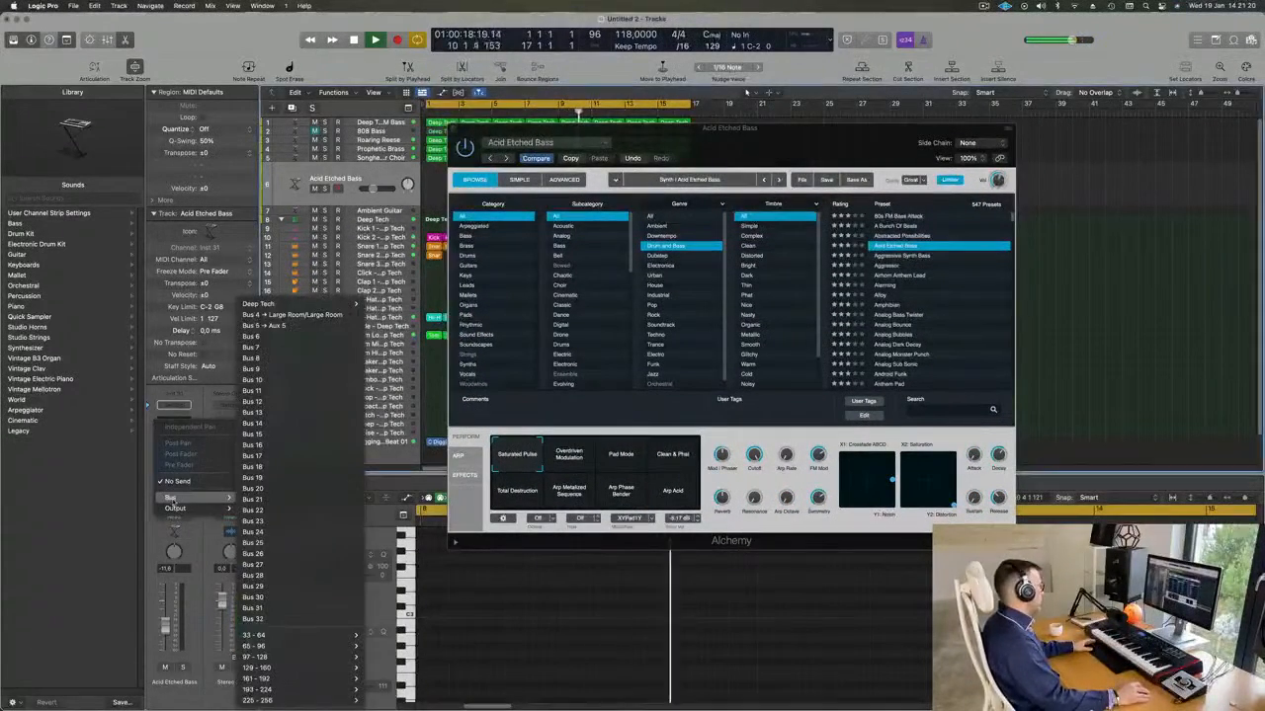
left_click(252, 337)
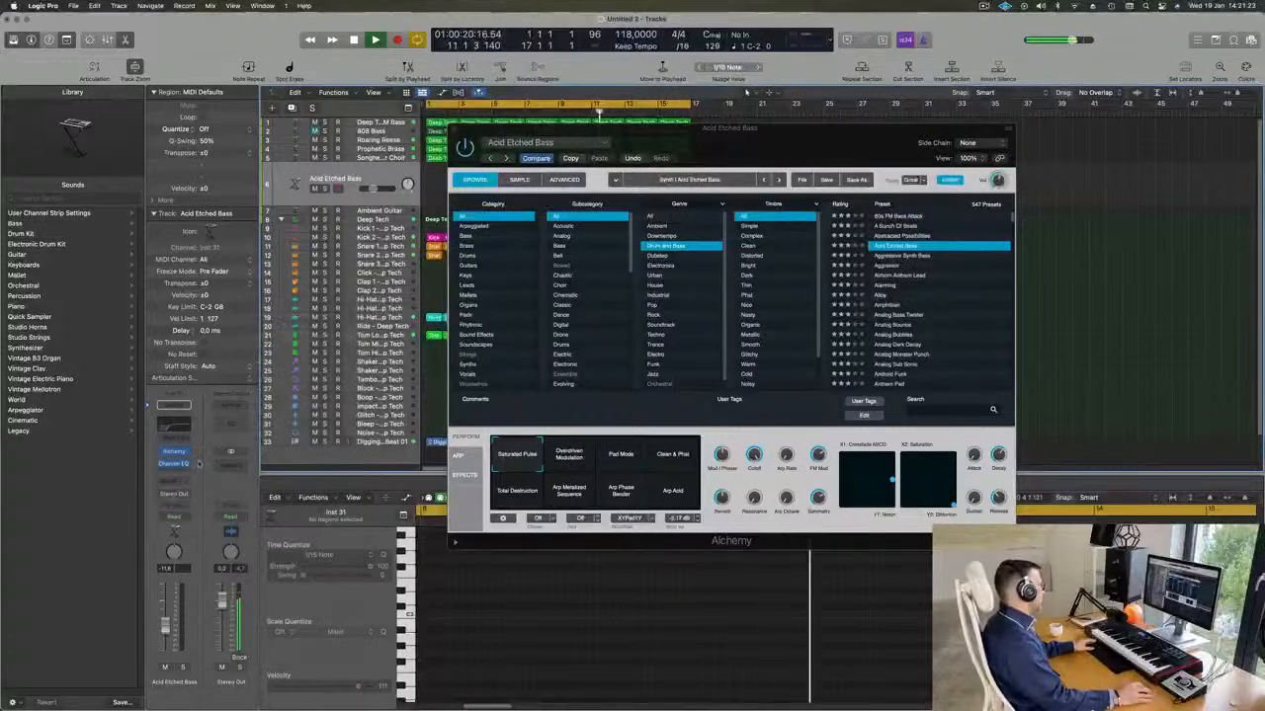
left_click(234, 463)
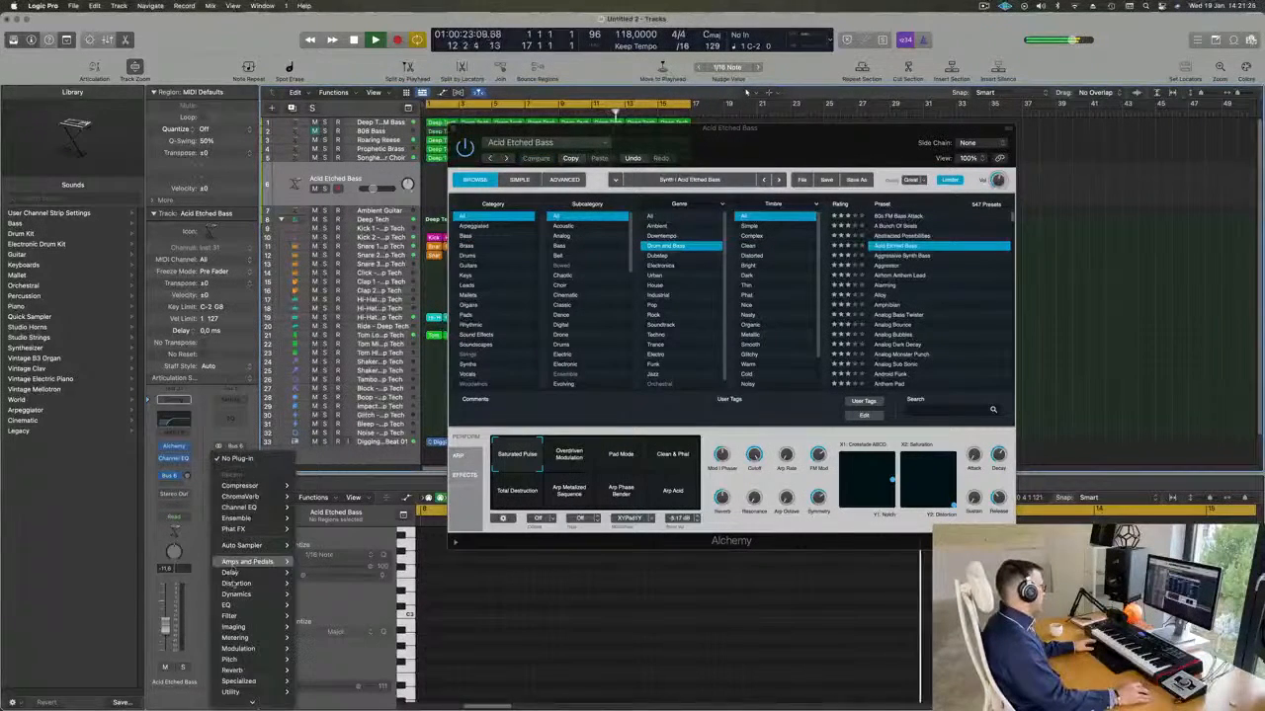
mouse_move(265, 628)
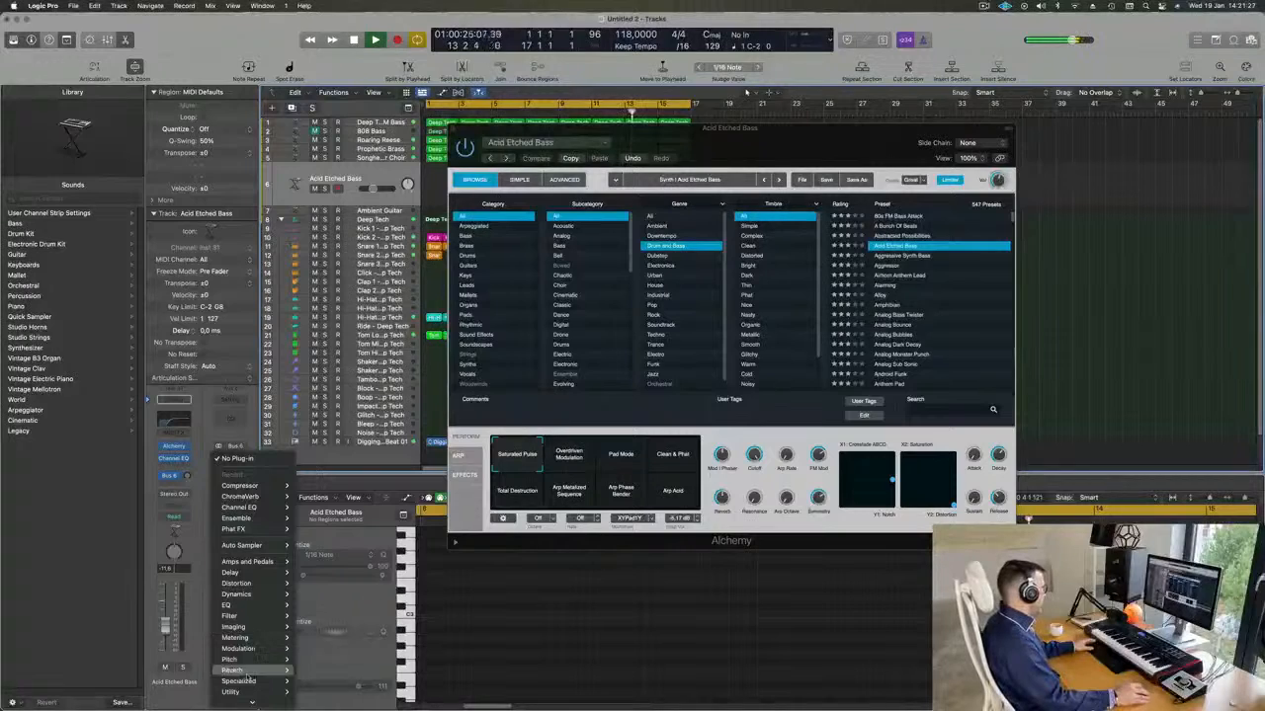
mouse_move(252, 669)
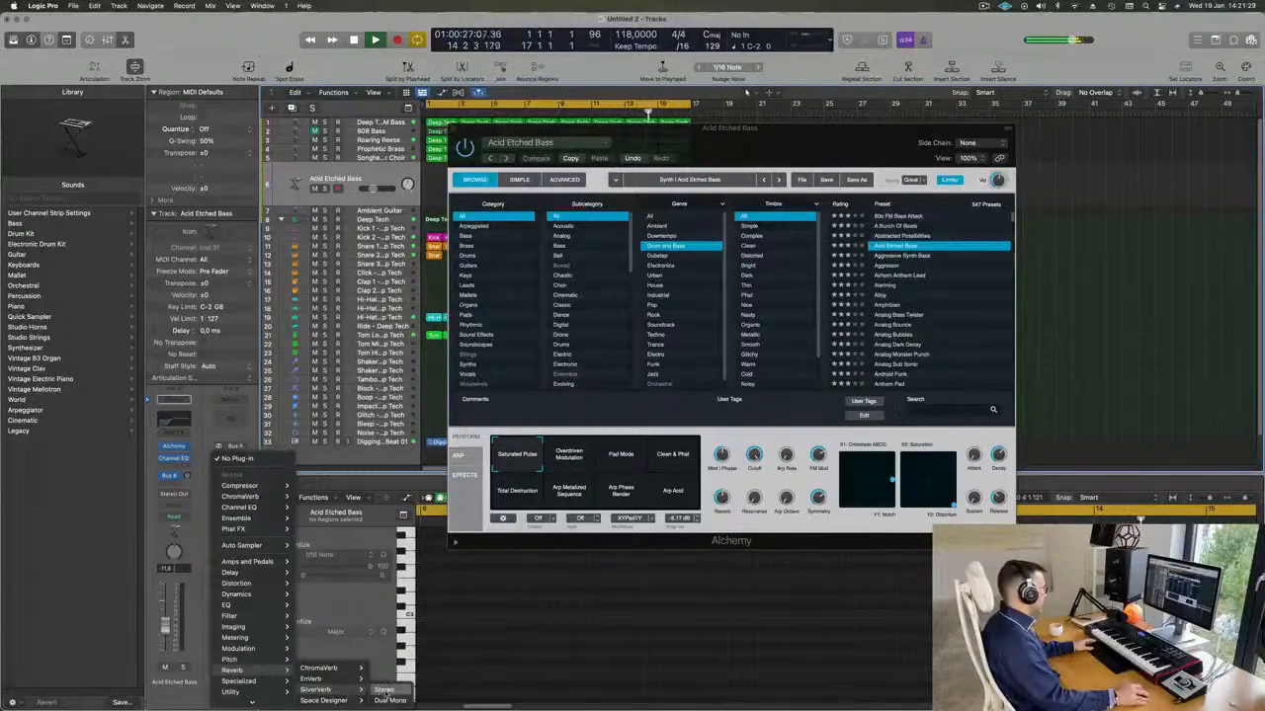
left_click(383, 690)
Load the grandiose preset in the Aux 6 SilverVerb and close the reverb's window.
left_click_drag(669, 146, 579, 156)
left_click_drag(751, 129, 887, 216)
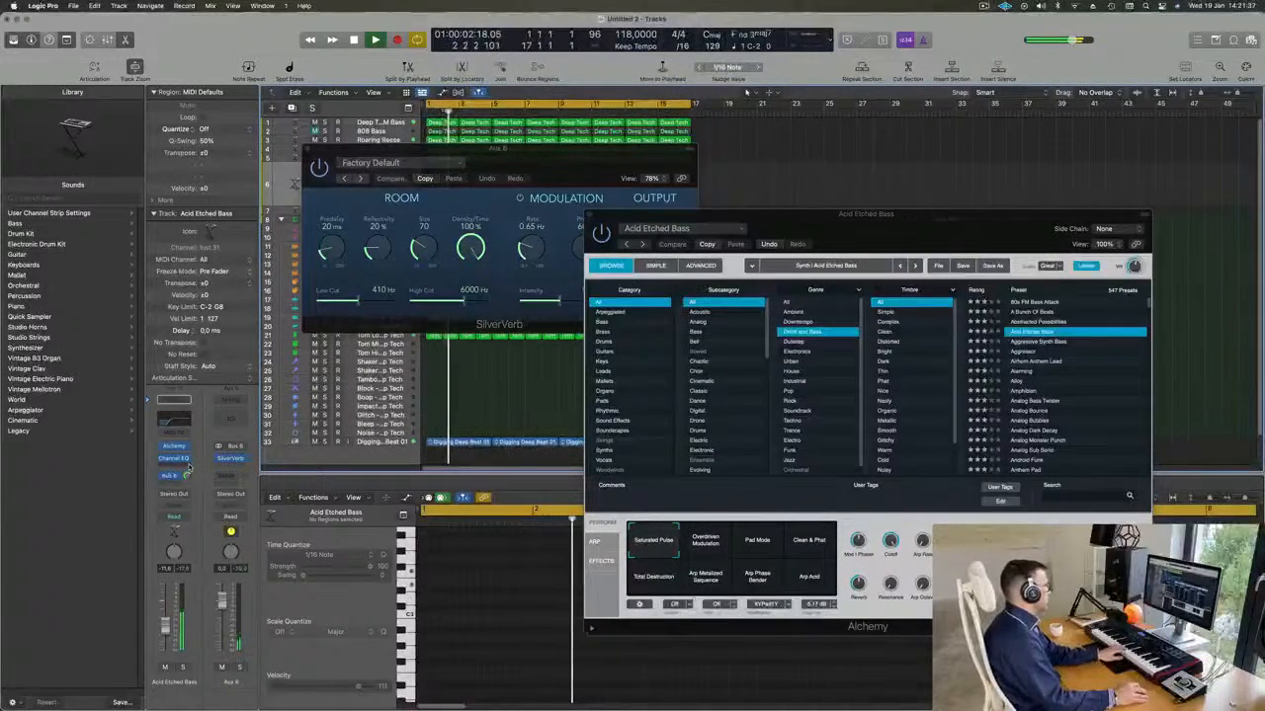
left_click_drag(573, 147, 565, 149)
left_click(385, 165)
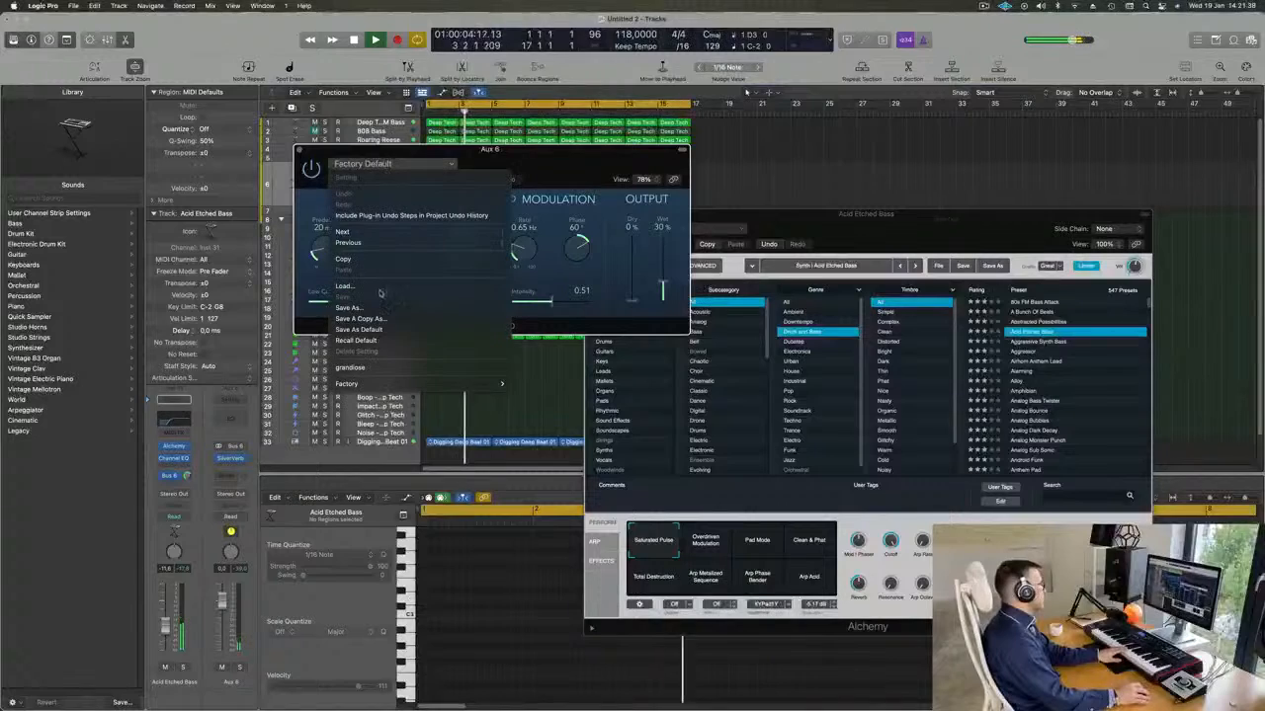
left_click(393, 368)
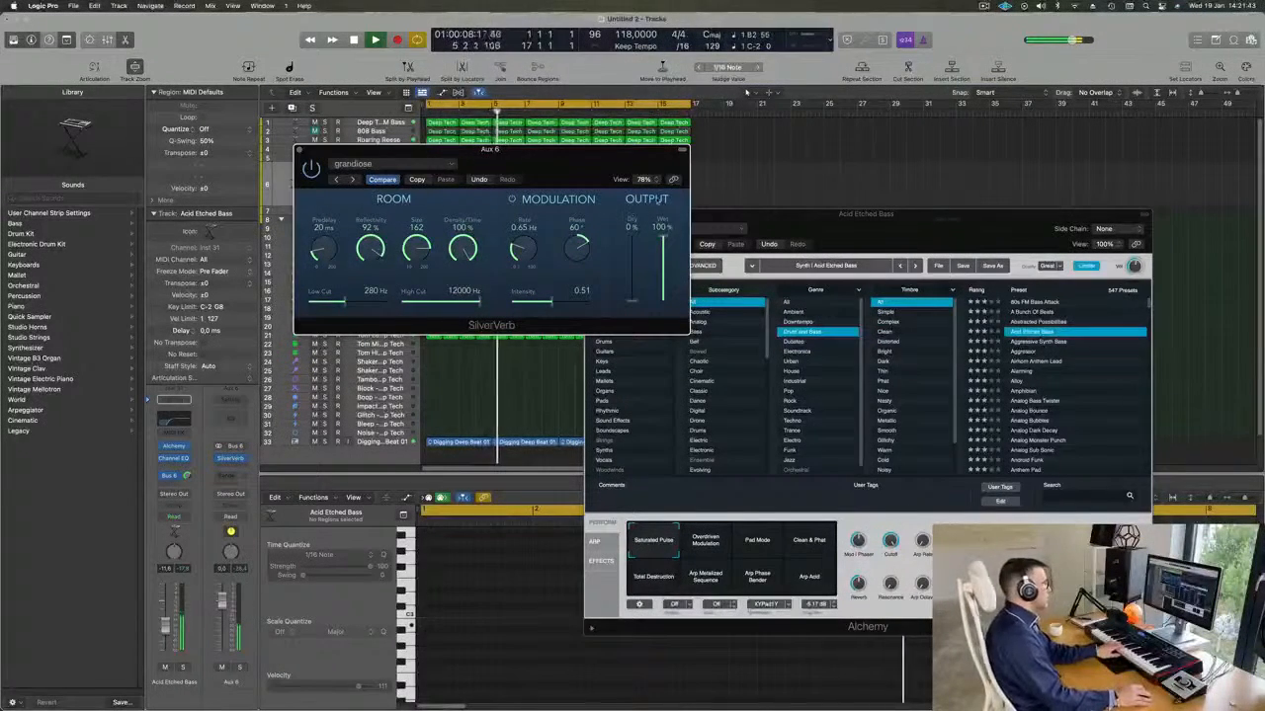
left_click(300, 150)
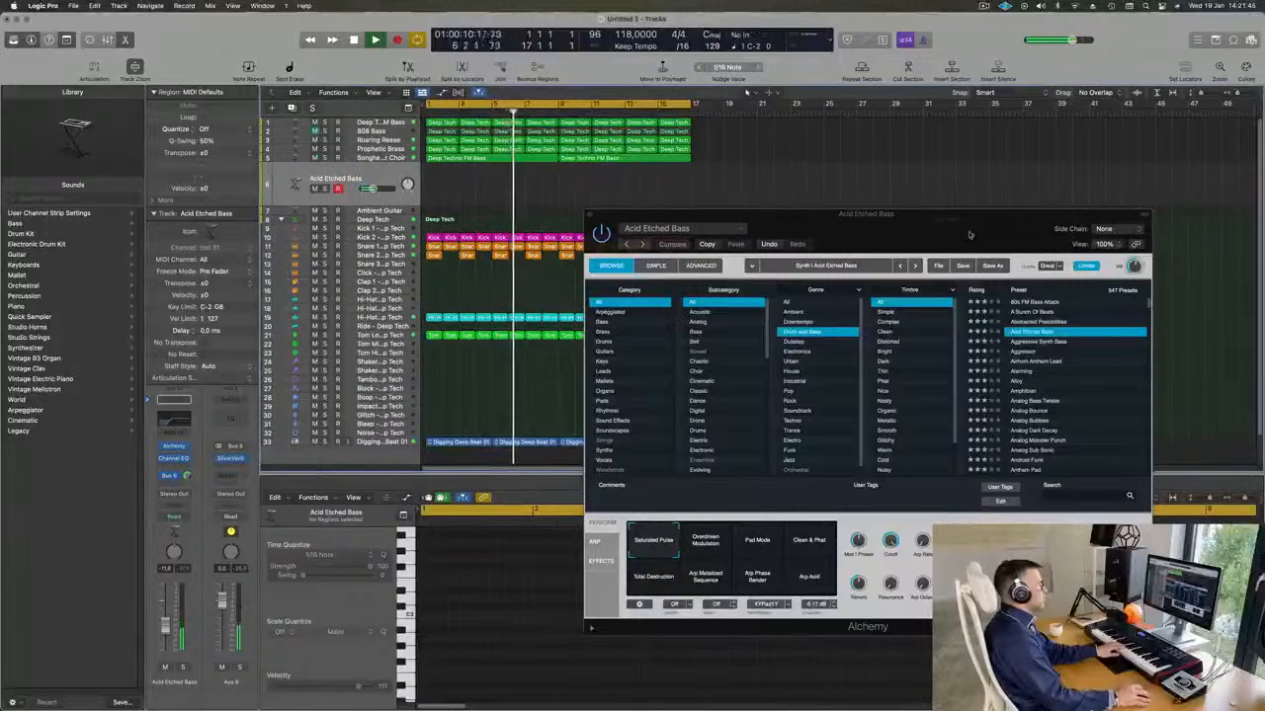
Reposition the Alchemy window clear of the track list and audition Acid Etched Bass's Overdriven Modulation variation.
left_click_drag(921, 229, 978, 160)
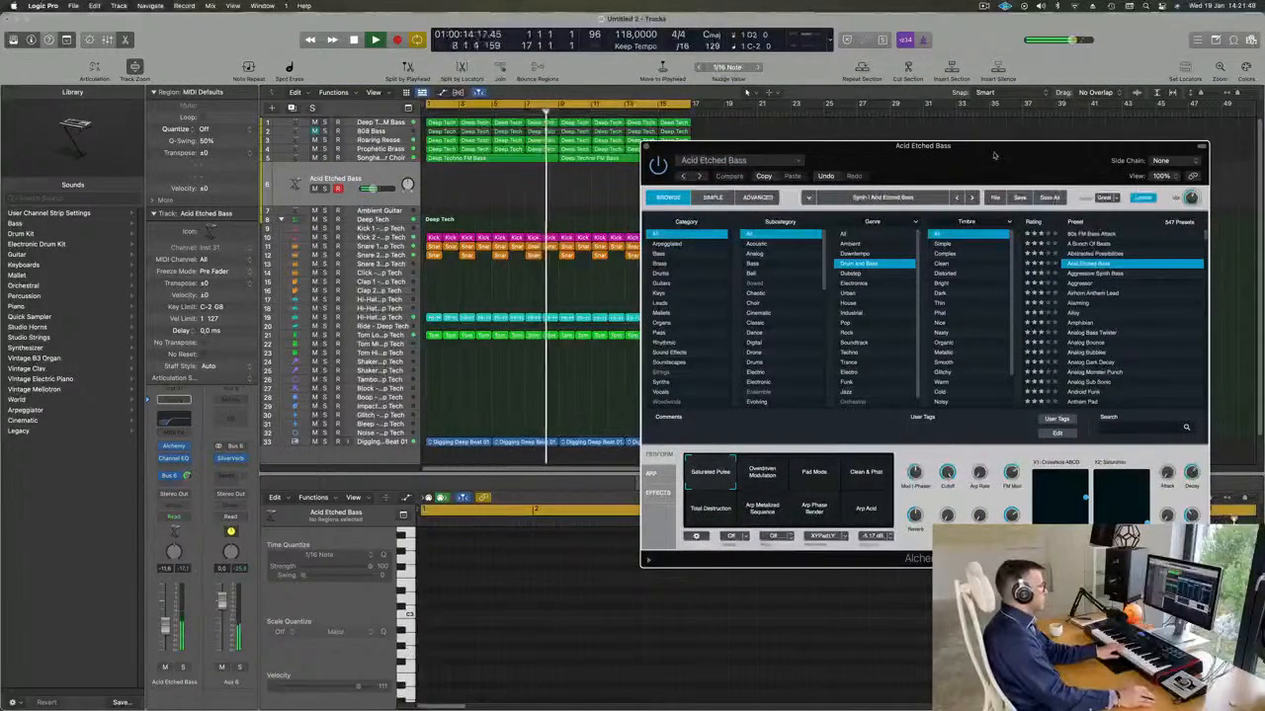
left_click_drag(923, 145, 821, 194)
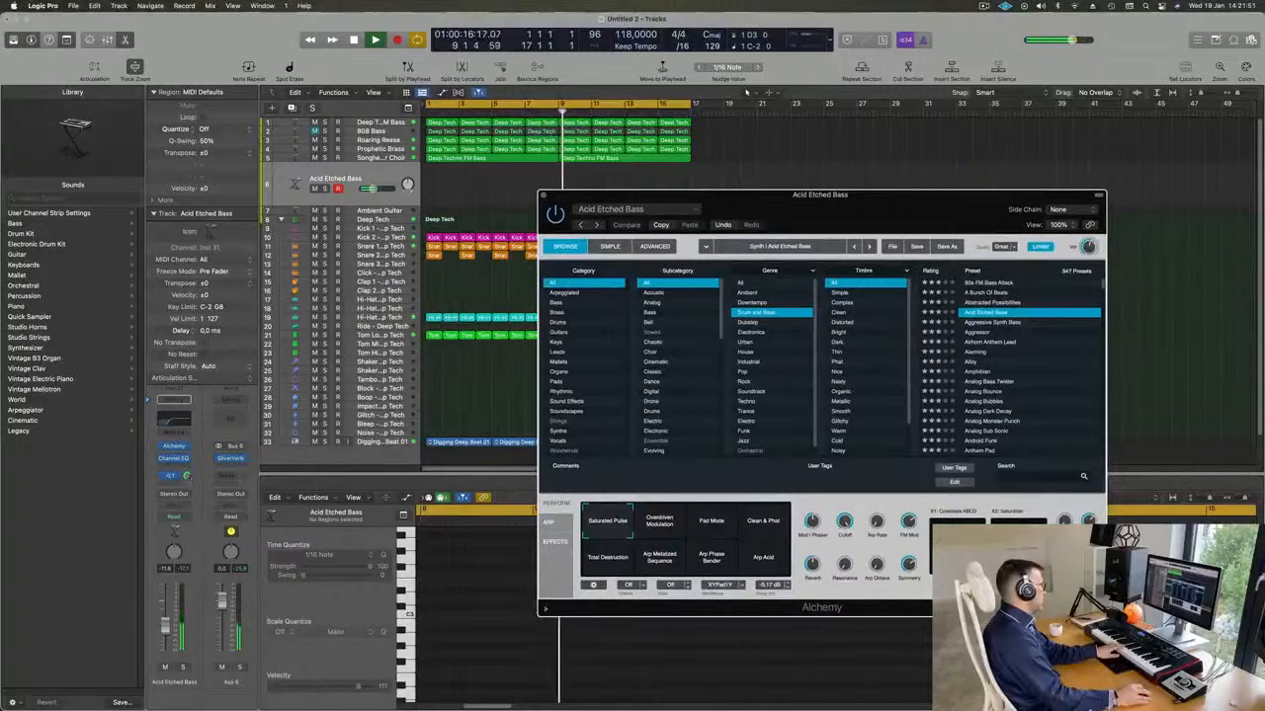
left_click(941, 176)
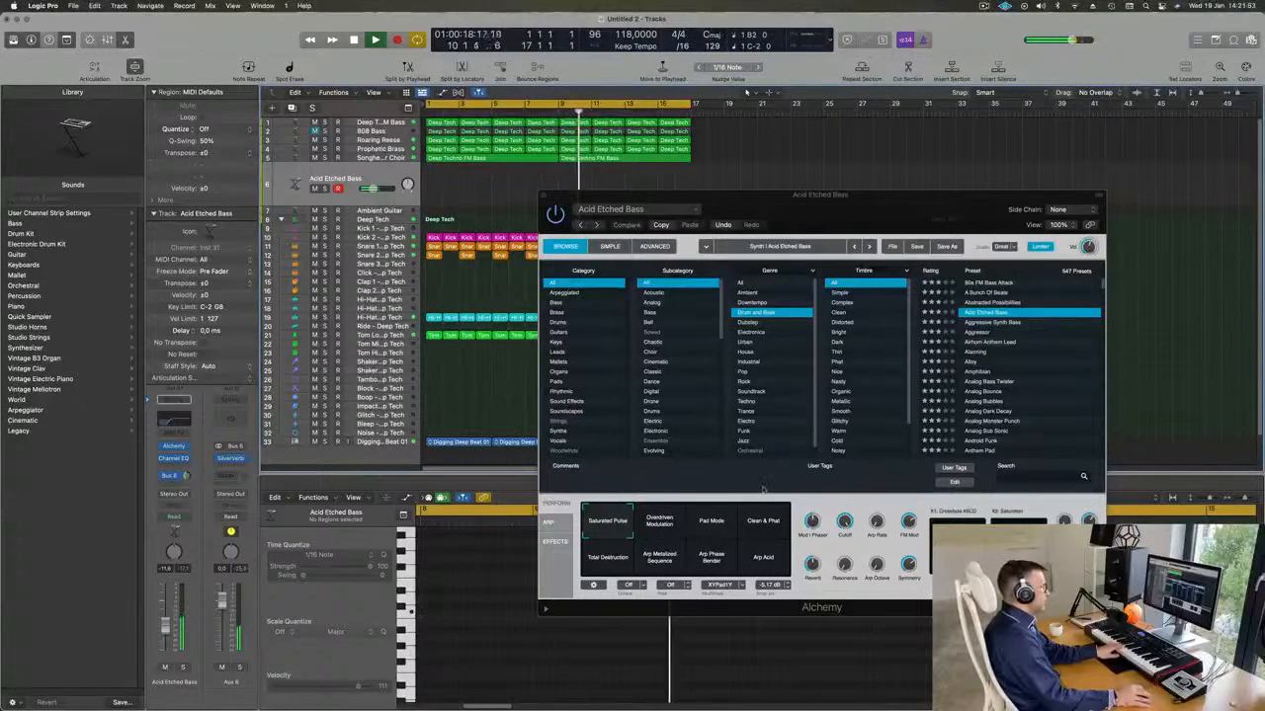
left_click(680, 524)
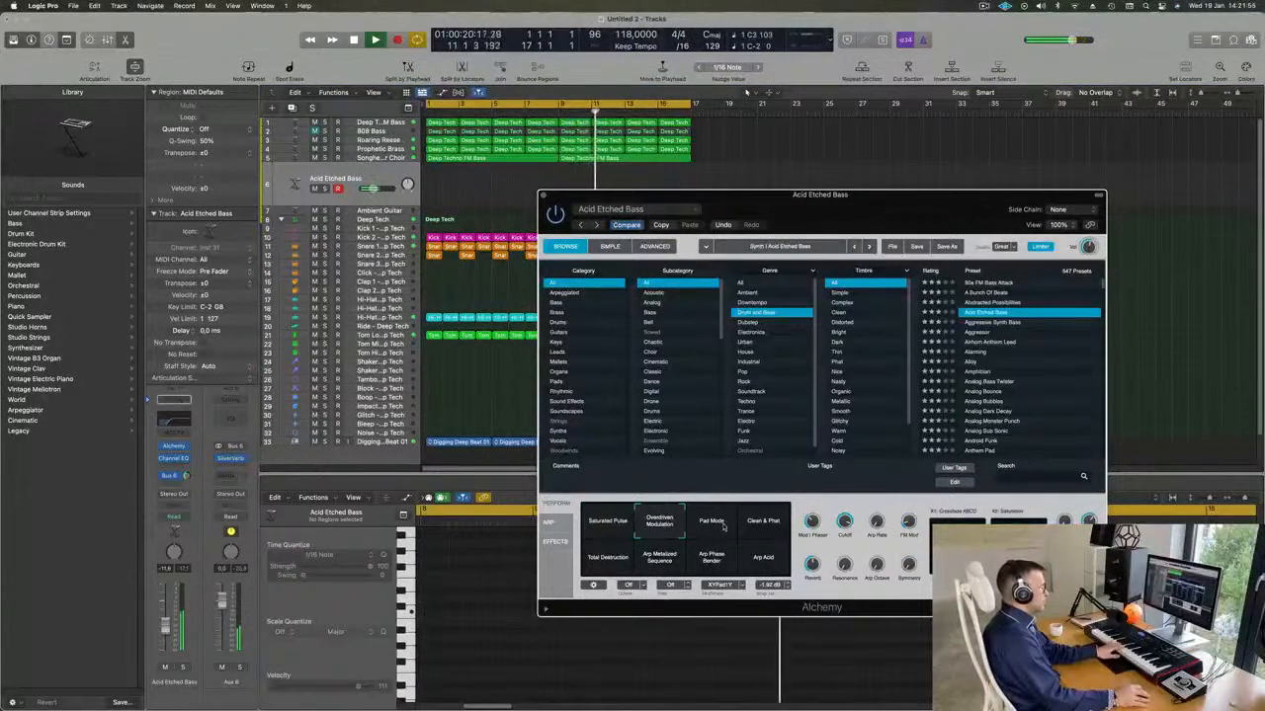
Audition the Drum and Bass presets Aggressive Synth Bass, Aggressor and Airhorn Anthem Lead against the loop.
left_click(1001, 323)
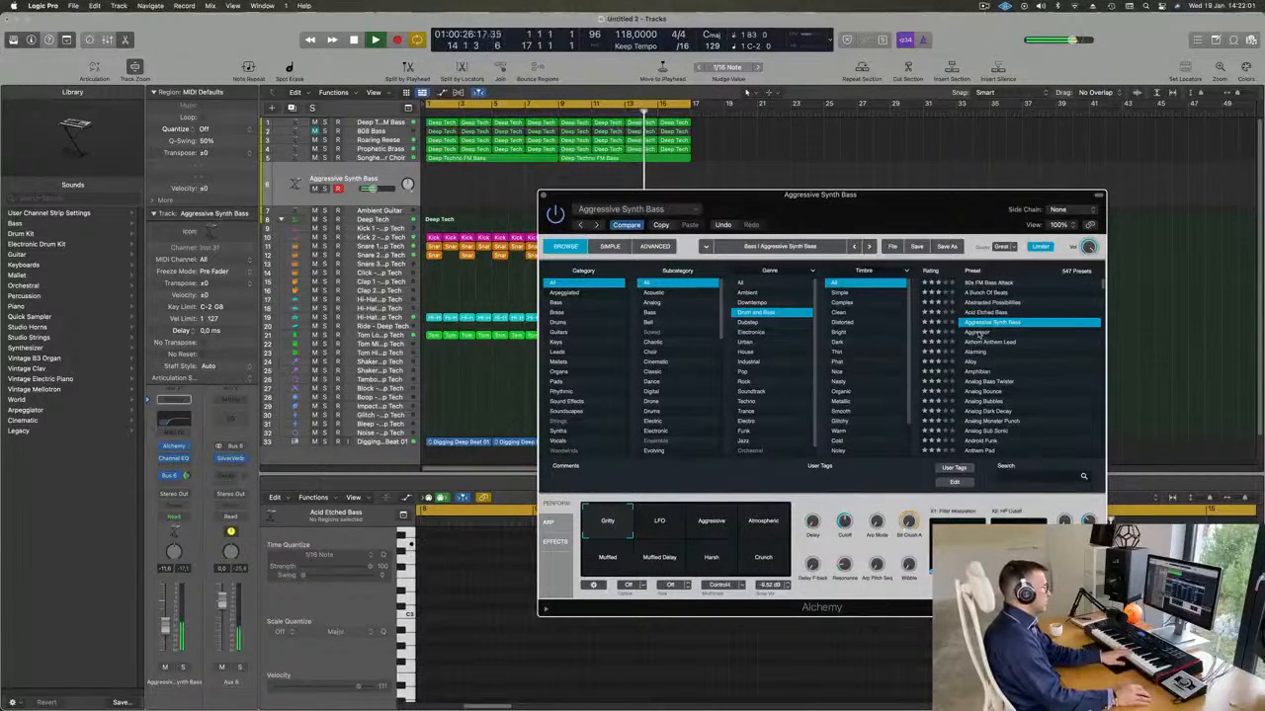
left_click(978, 333)
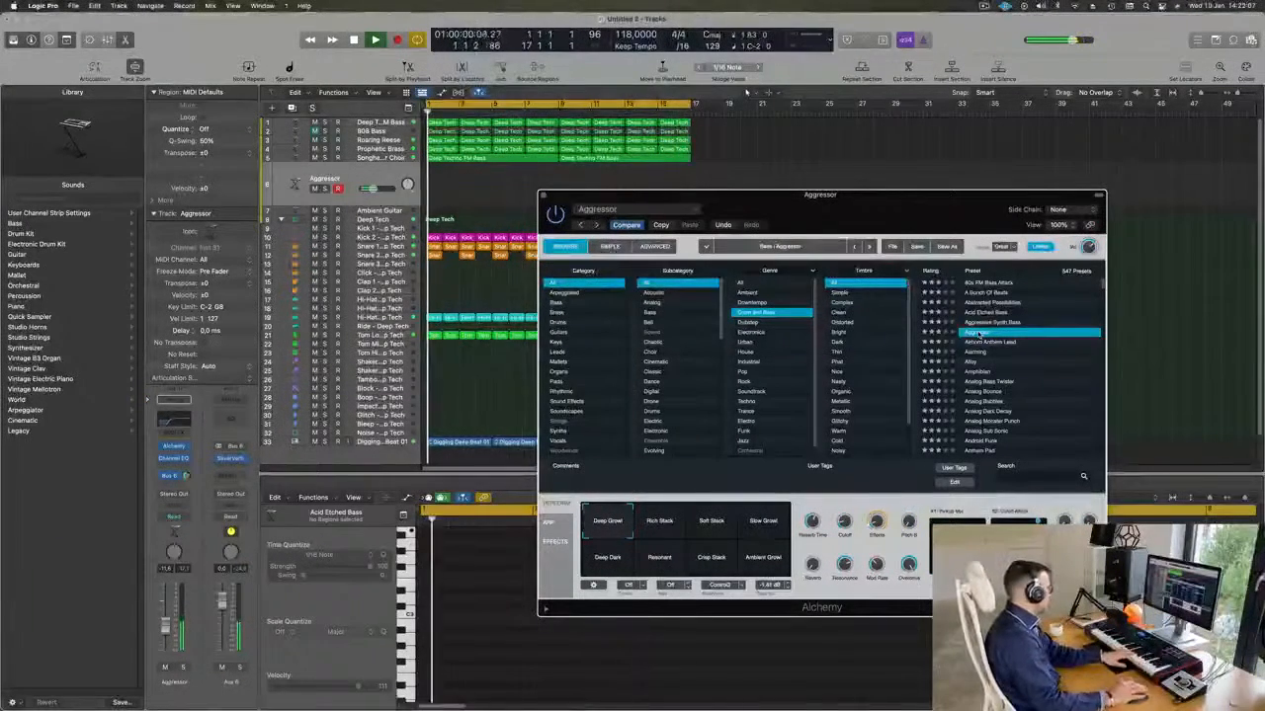
left_click(990, 343)
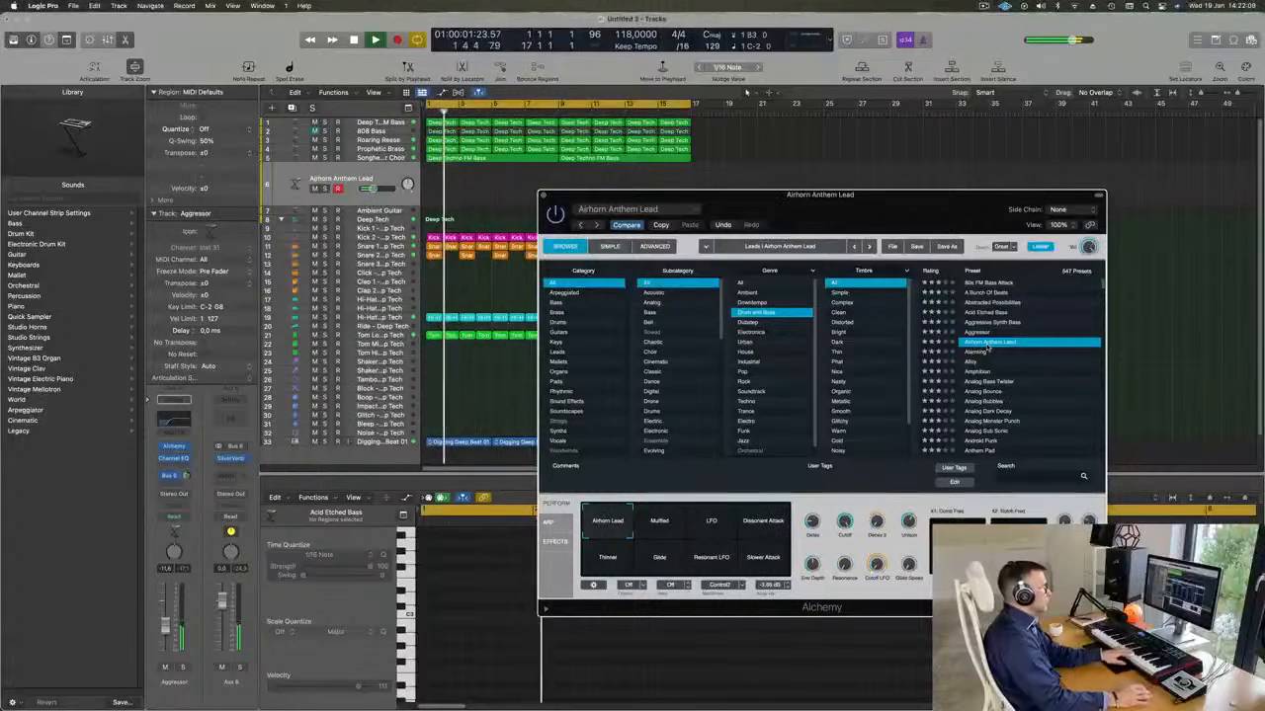
Audition the Alarming preset with its Distant and Insistent variations, plus the Alloy and Amphibian presets.
left_click(978, 353)
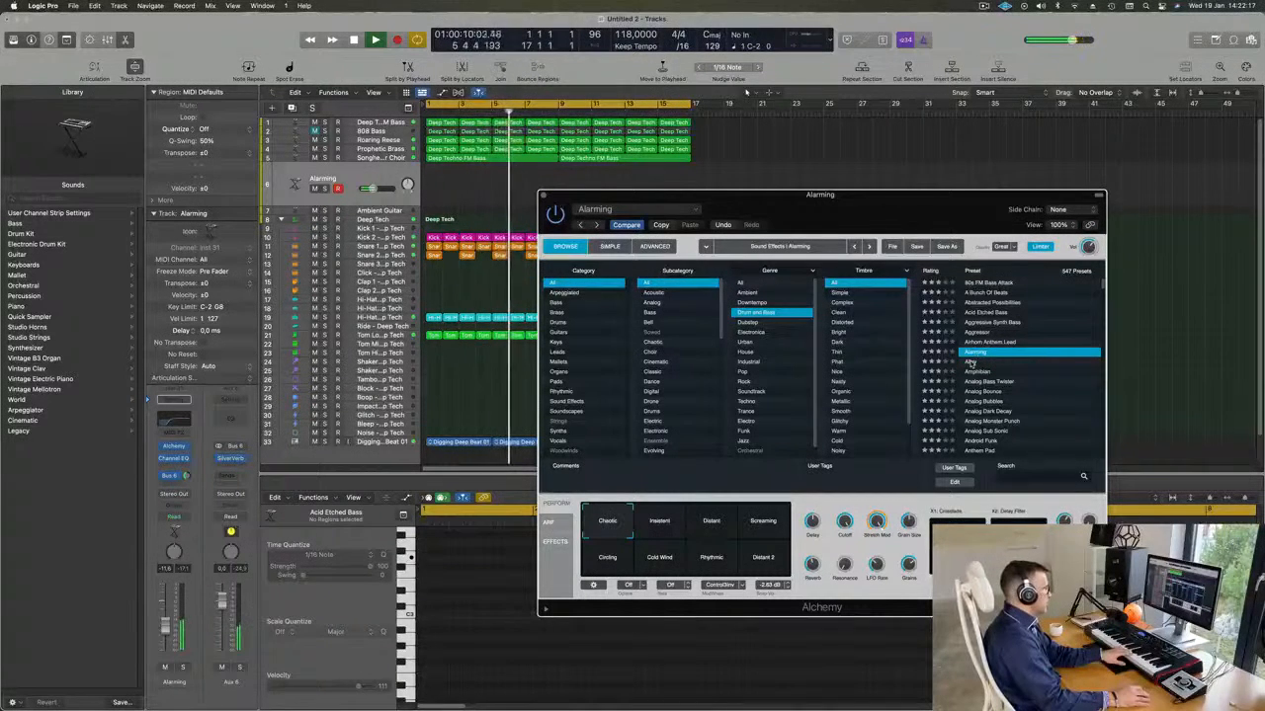
left_click(711, 521)
left_click(659, 521)
left_click(973, 364)
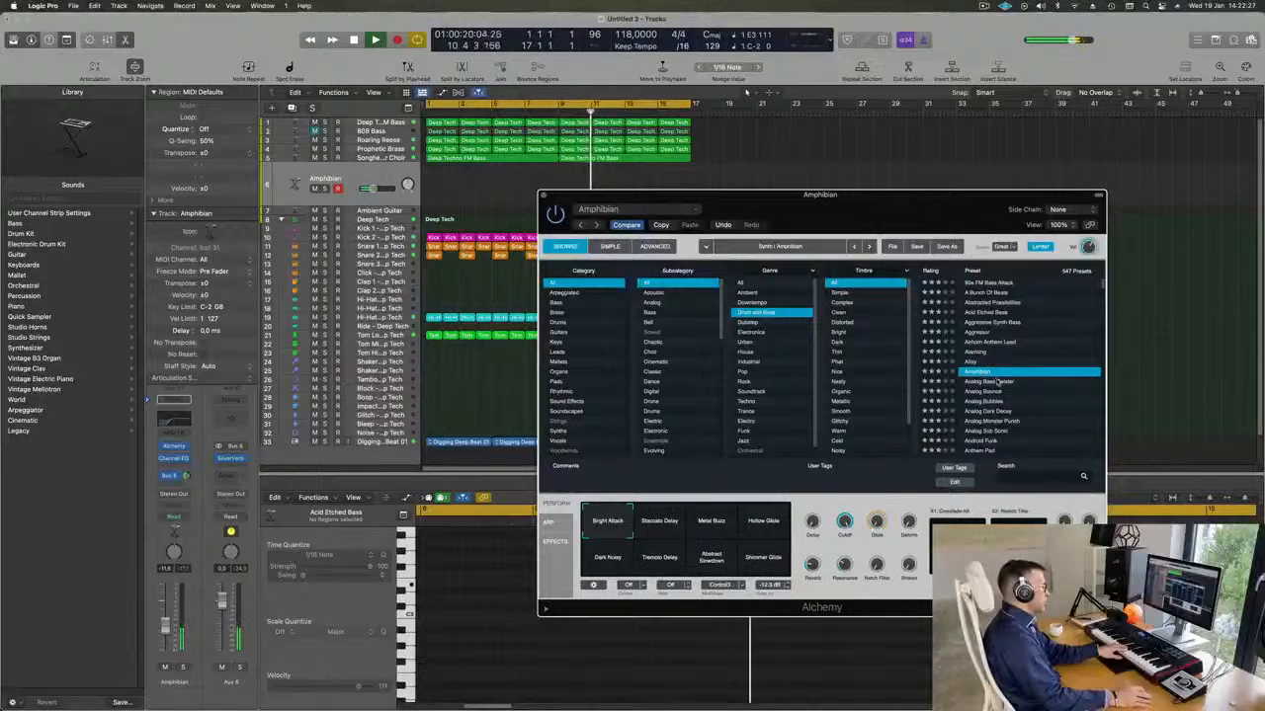
left_click(978, 371)
Try the Analog Monster Punch preset at a higher track volume, as well as the Analog Sub Sonic preset.
scroll(1003, 385, "down", 2)
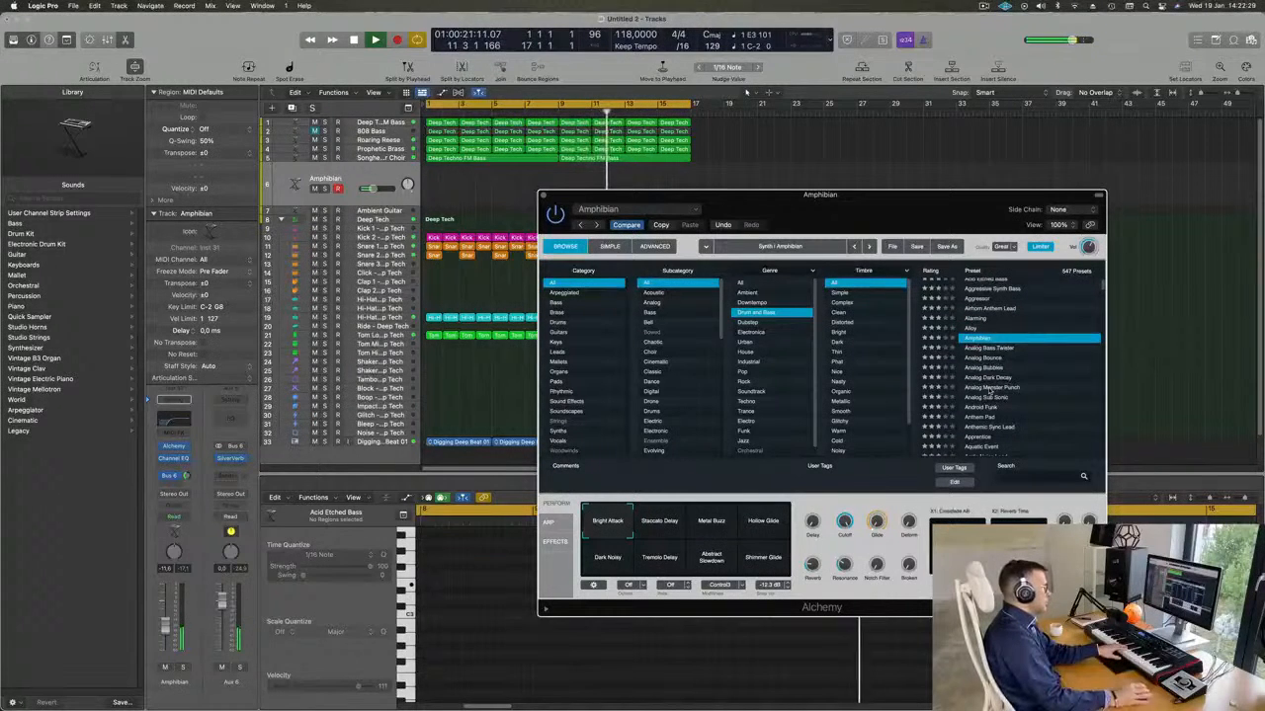
left_click(989, 388)
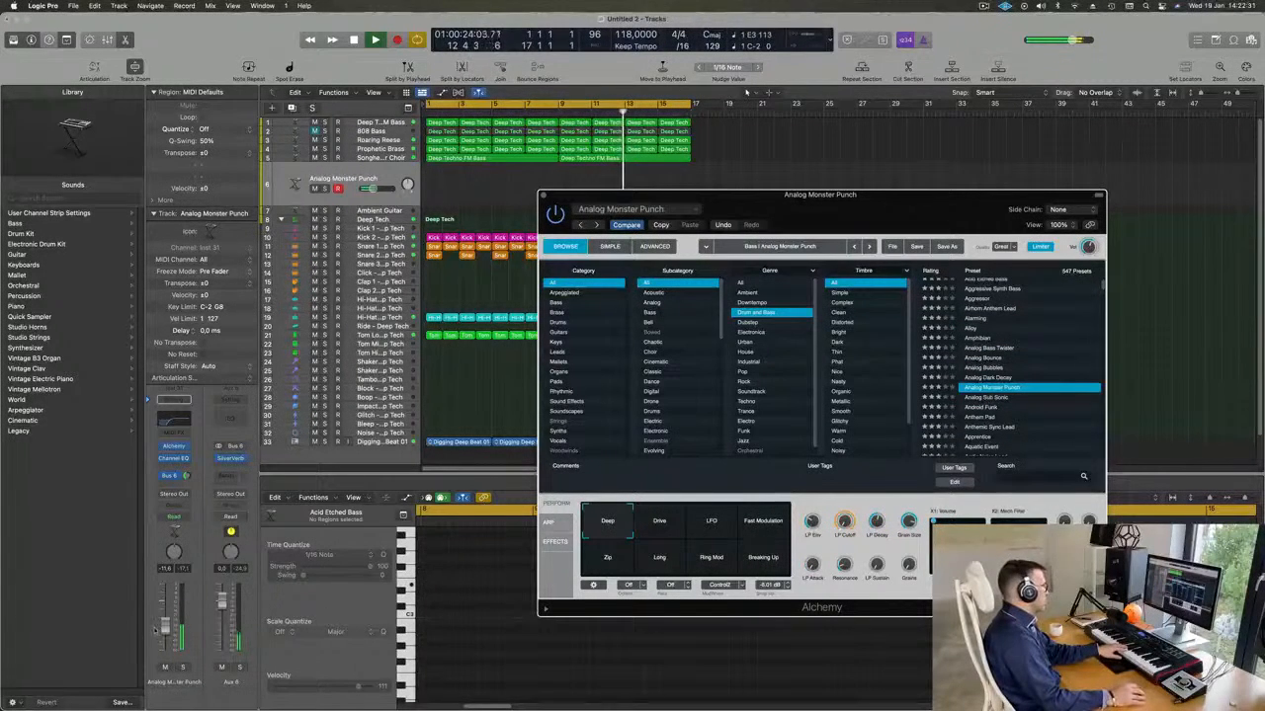
left_click_drag(166, 609, 166, 613)
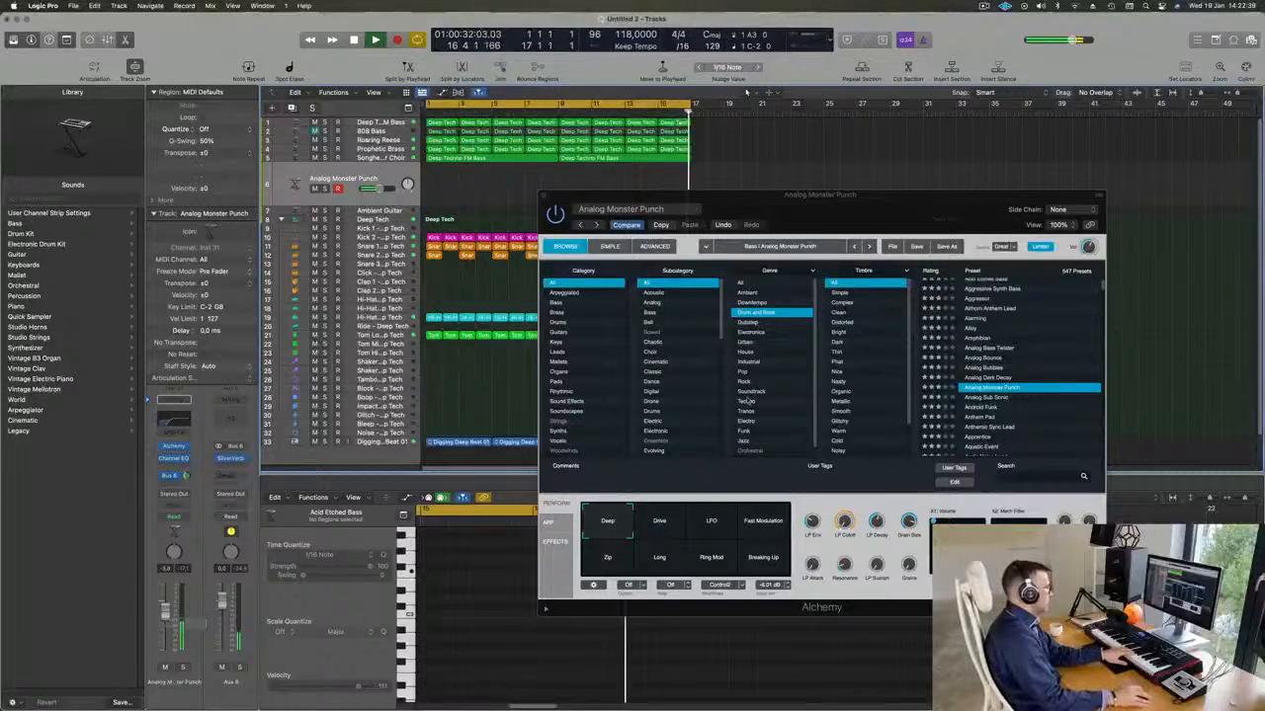
left_click(986, 398)
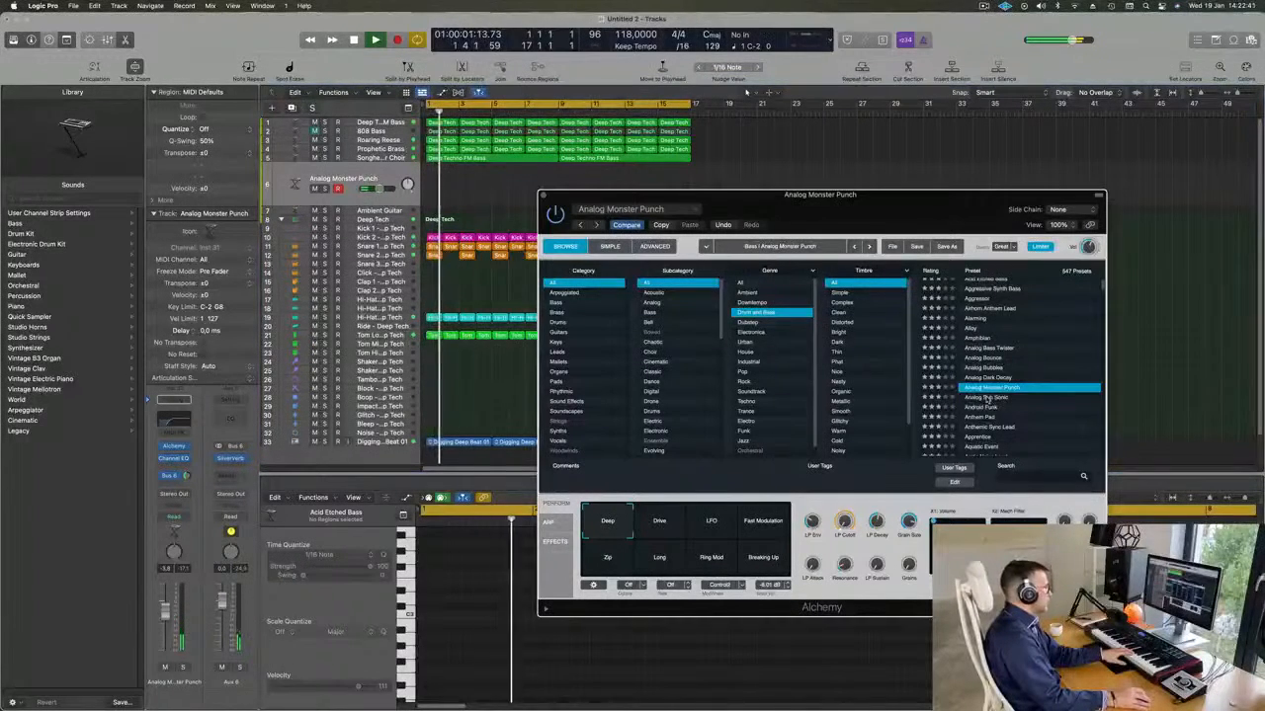
left_click(986, 399)
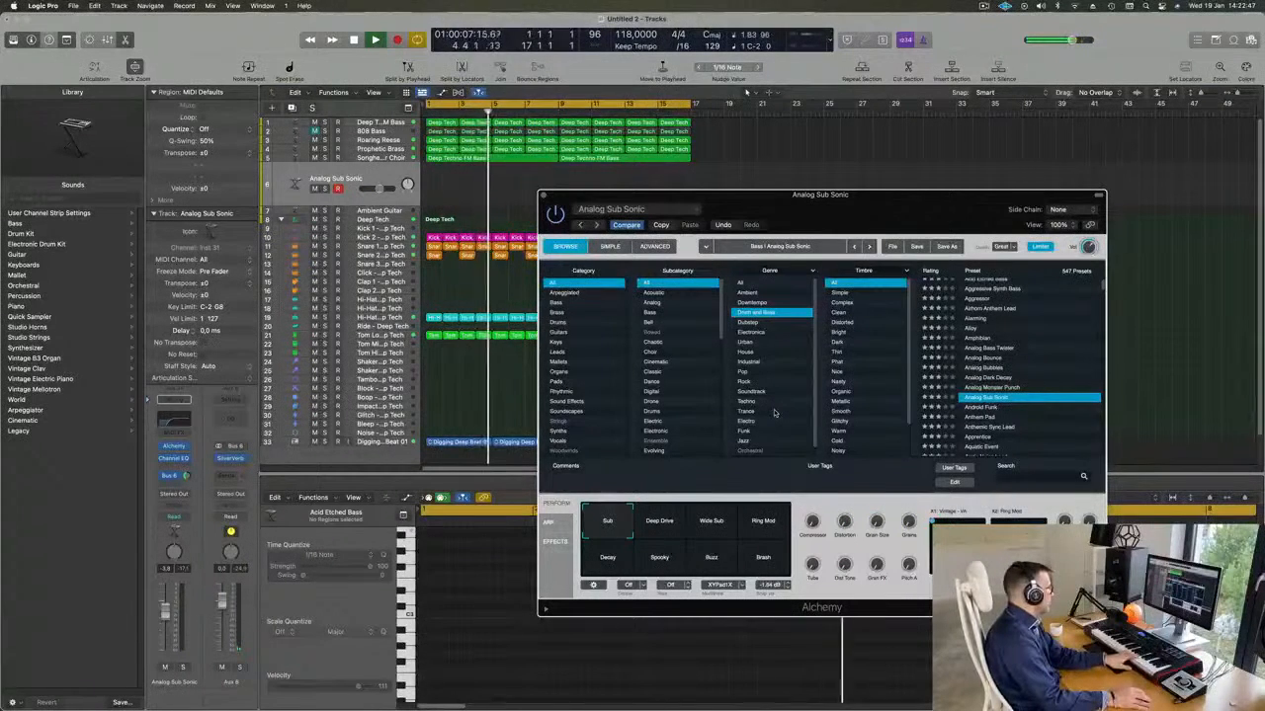
Load the Android Funk preset and audition its performance variations, including Warmer, Thick LFO, Smoother, Harmonize and Dry Gate.
left_click(976, 408)
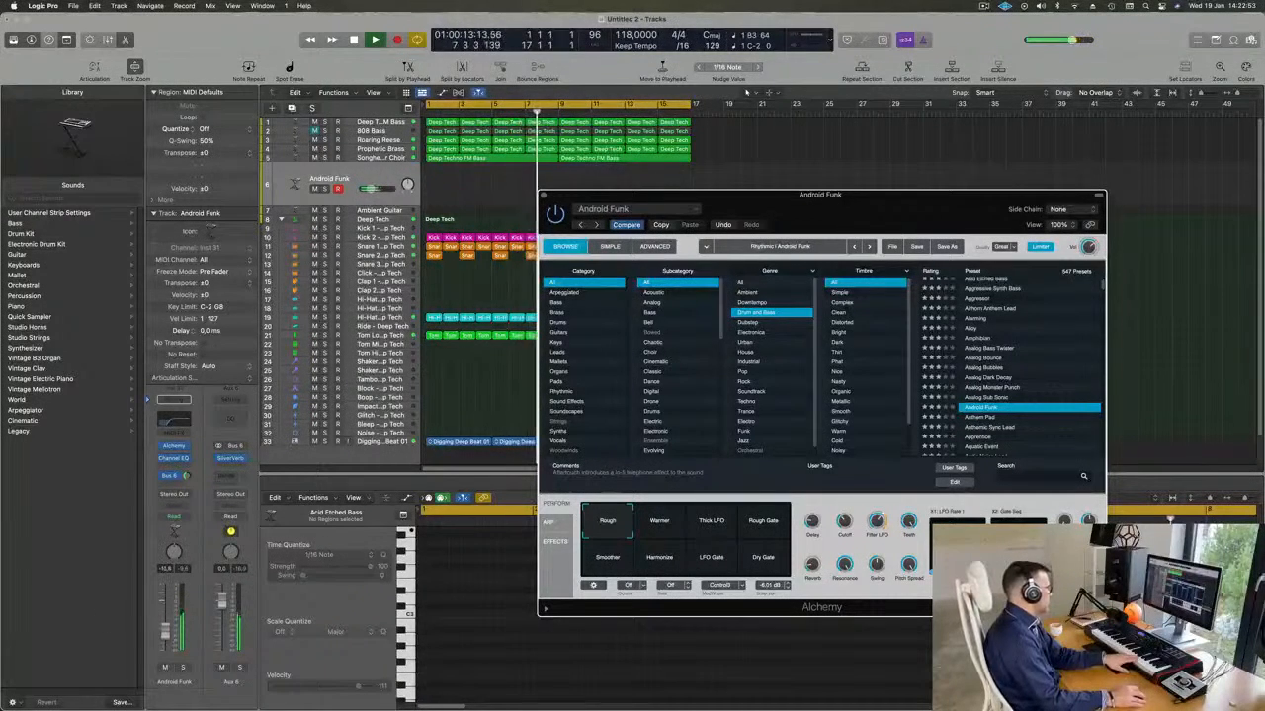
left_click(666, 530)
left_click(713, 524)
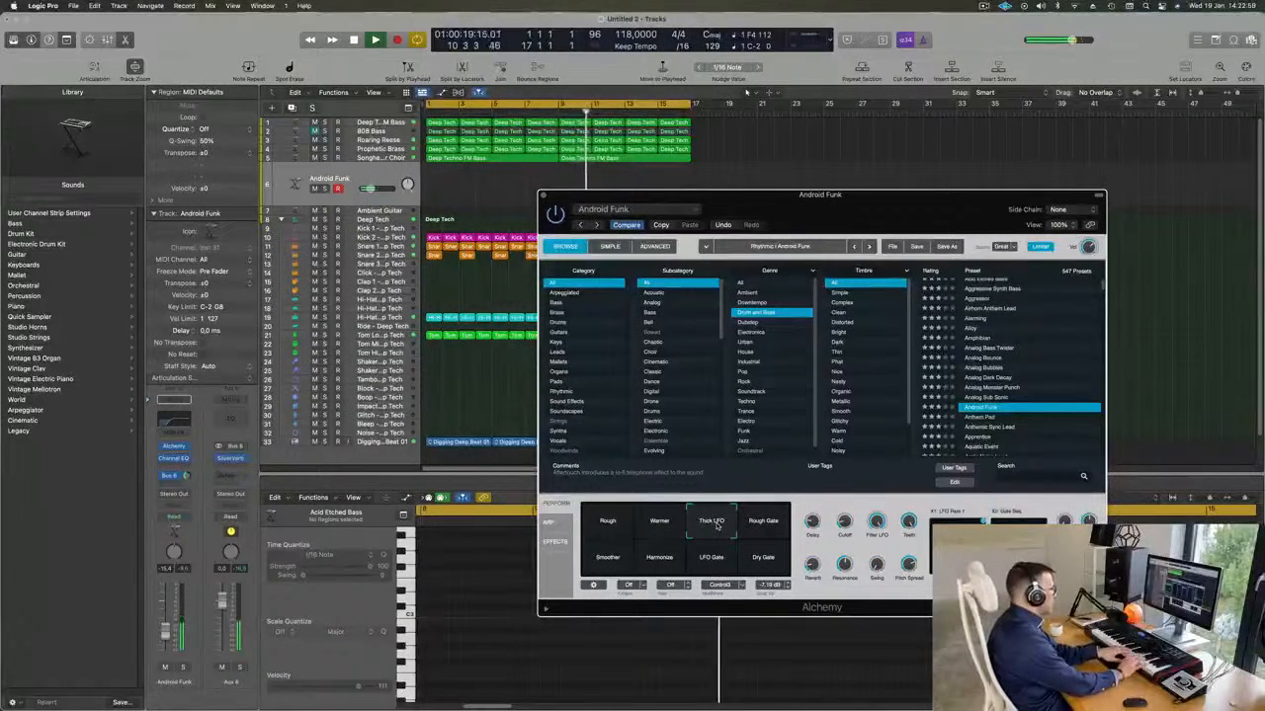
left_click(775, 521)
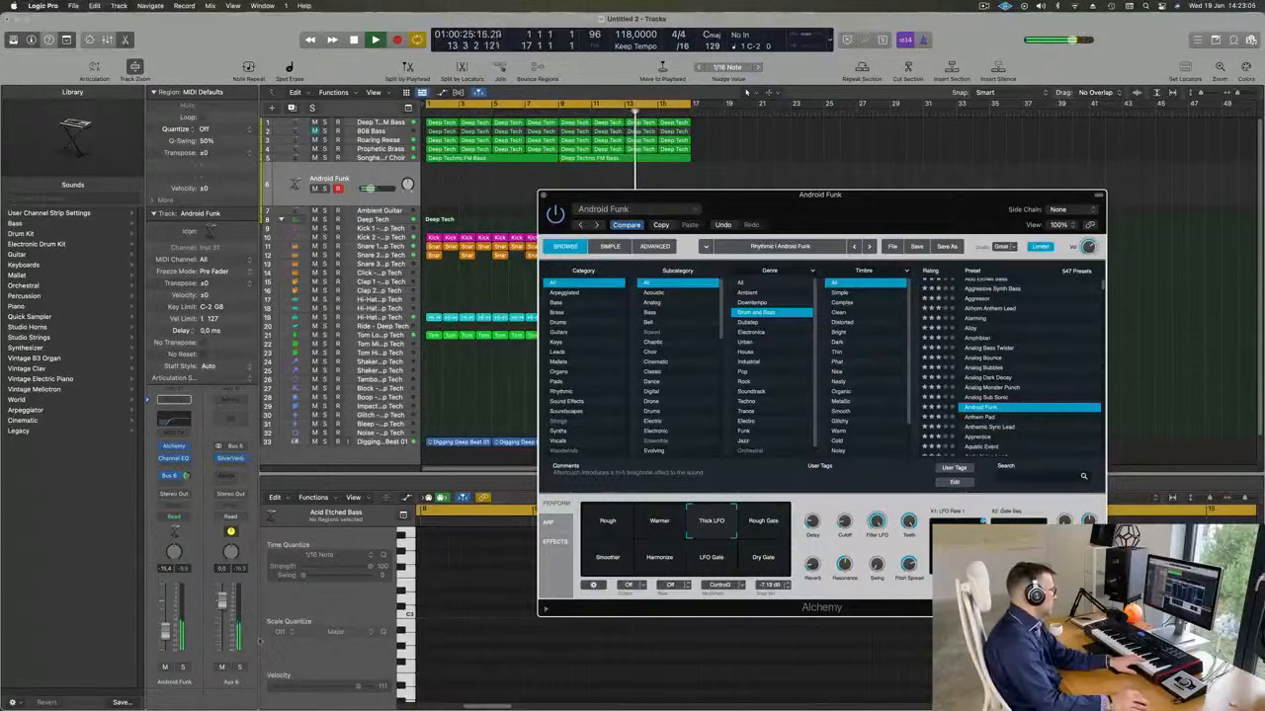
left_click(609, 559)
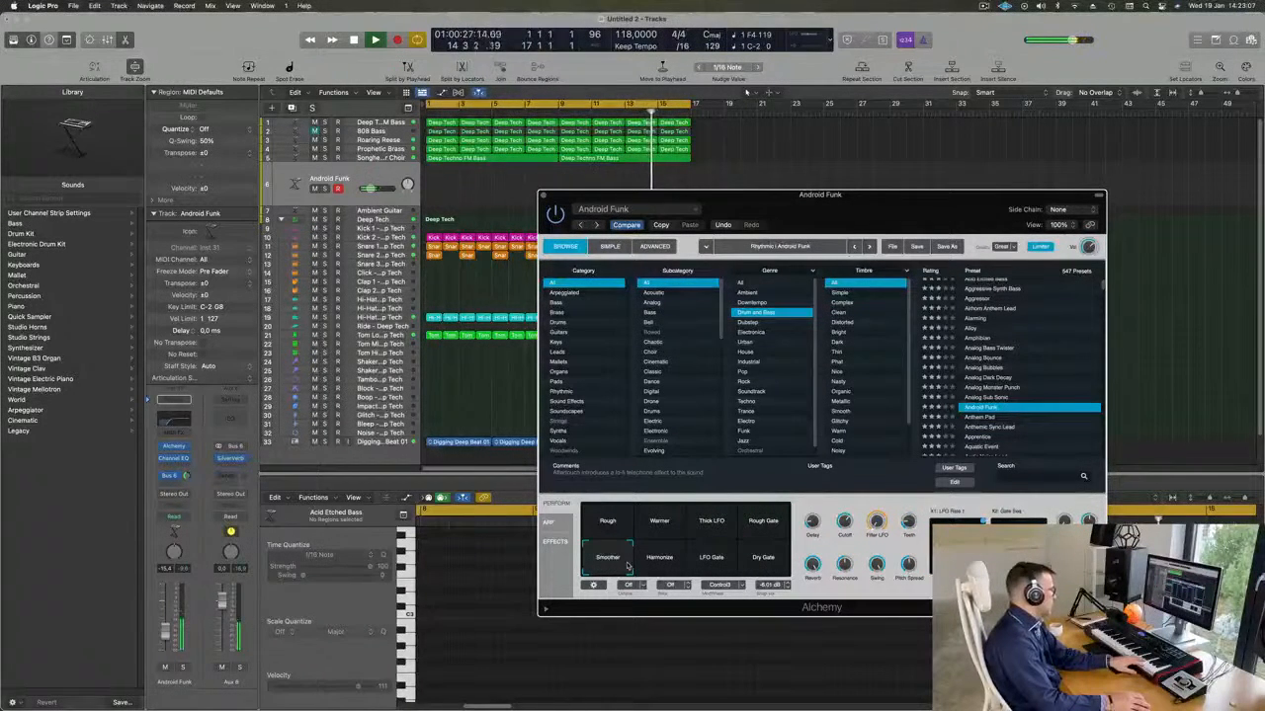
left_click(671, 563)
left_click(704, 562)
left_click(763, 559)
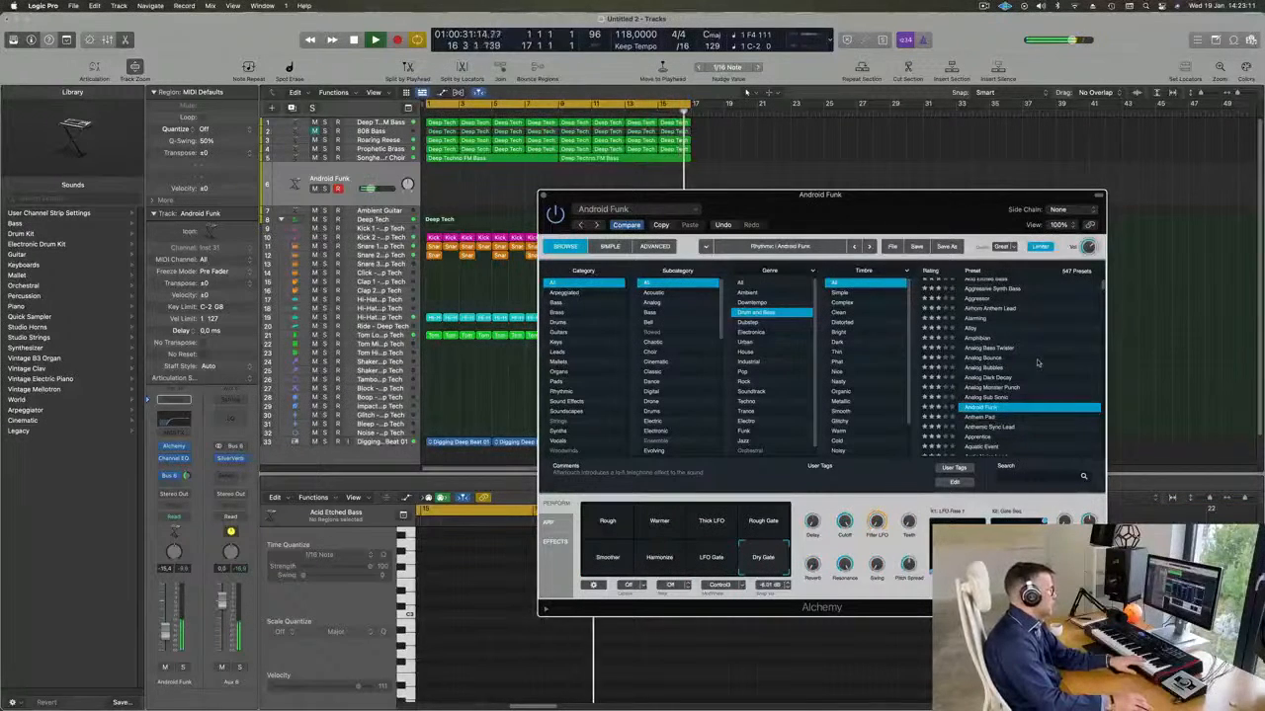
Load the Anthem Pad preset and audition its Metallic and Metal Sweep variations.
scroll(1037, 364, "down", 3)
left_click(983, 371)
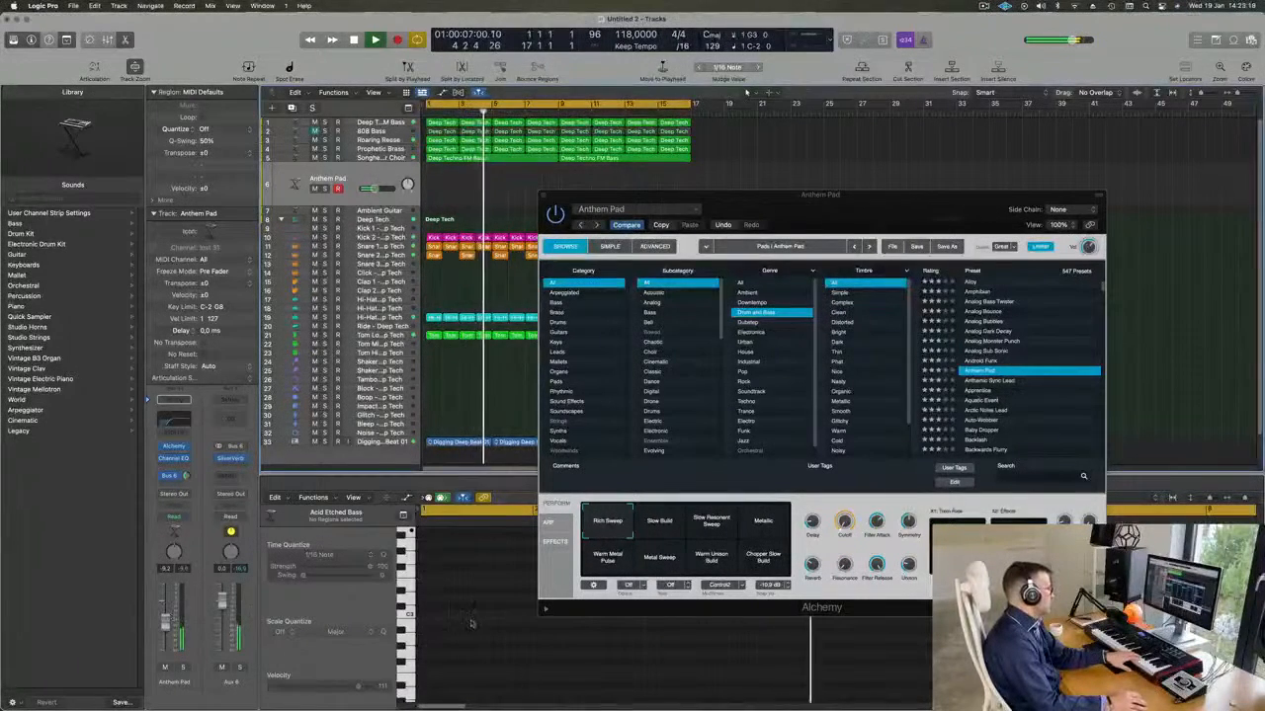
left_click(764, 525)
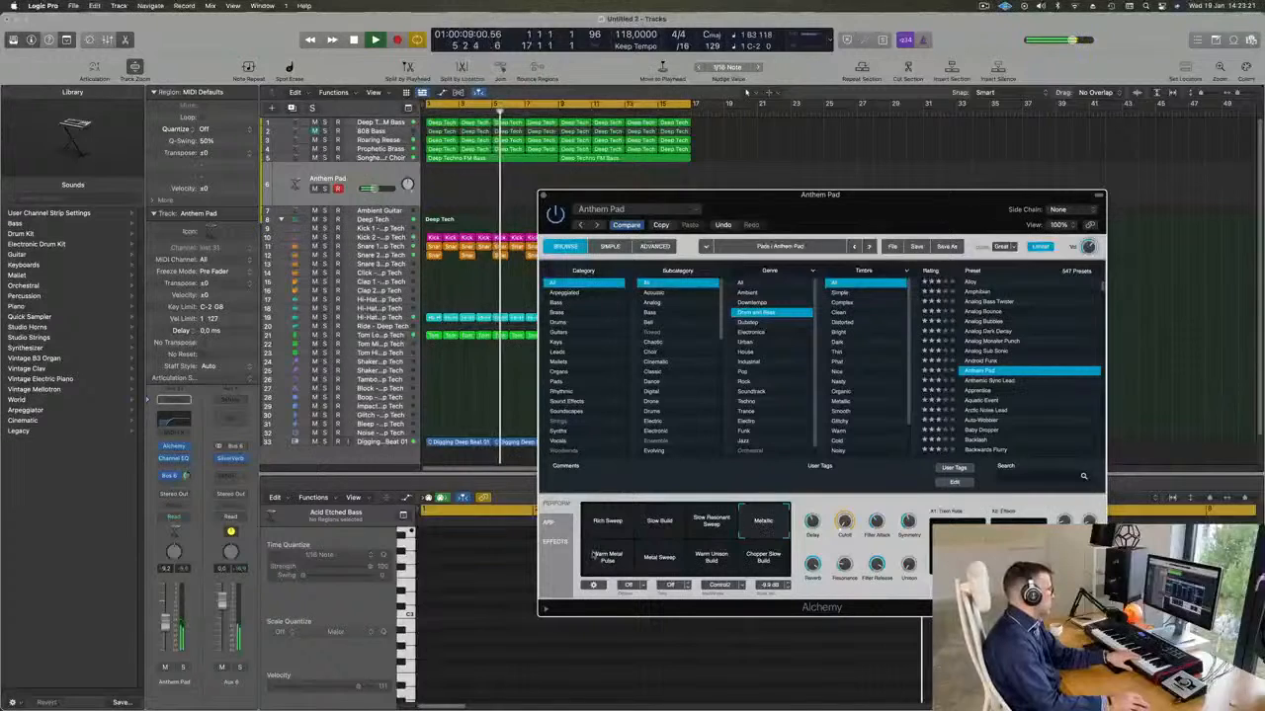
left_click(662, 557)
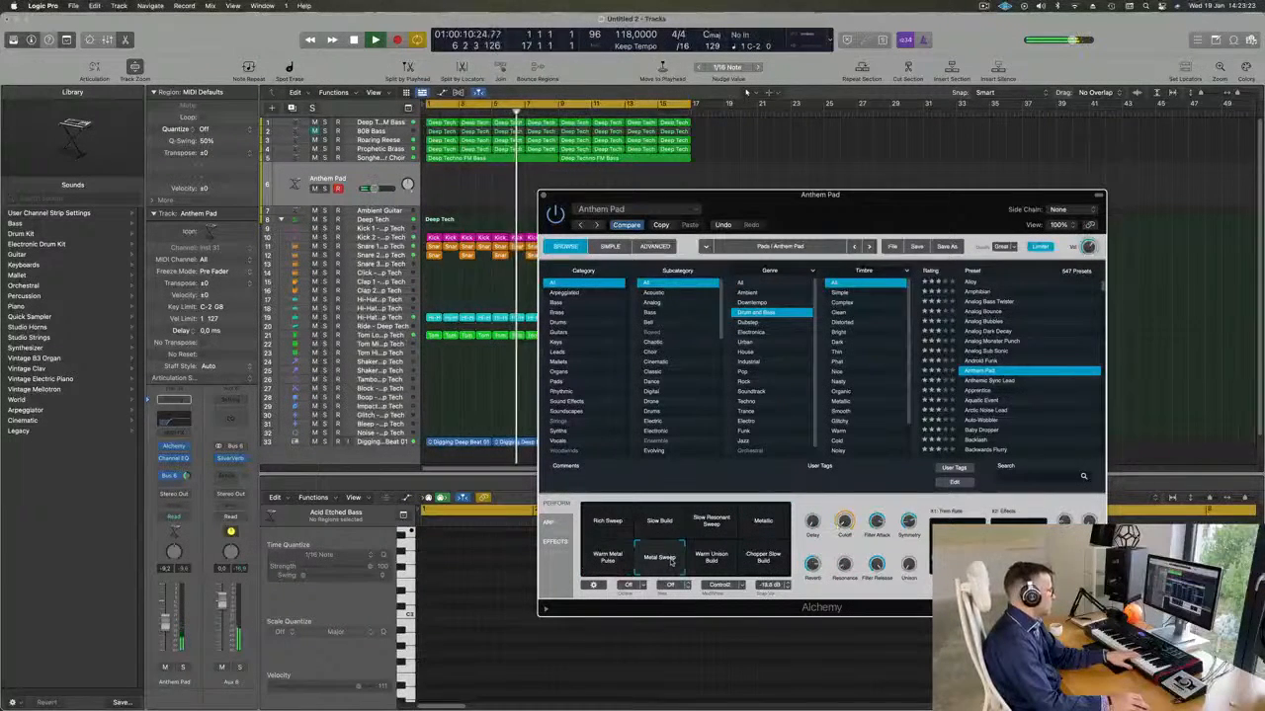
Load the Anthemic Sync Lead preset and audition its Ring Mod, Trembling, Unison, Sick Motion and Sci-Fi variations.
left_click(989, 381)
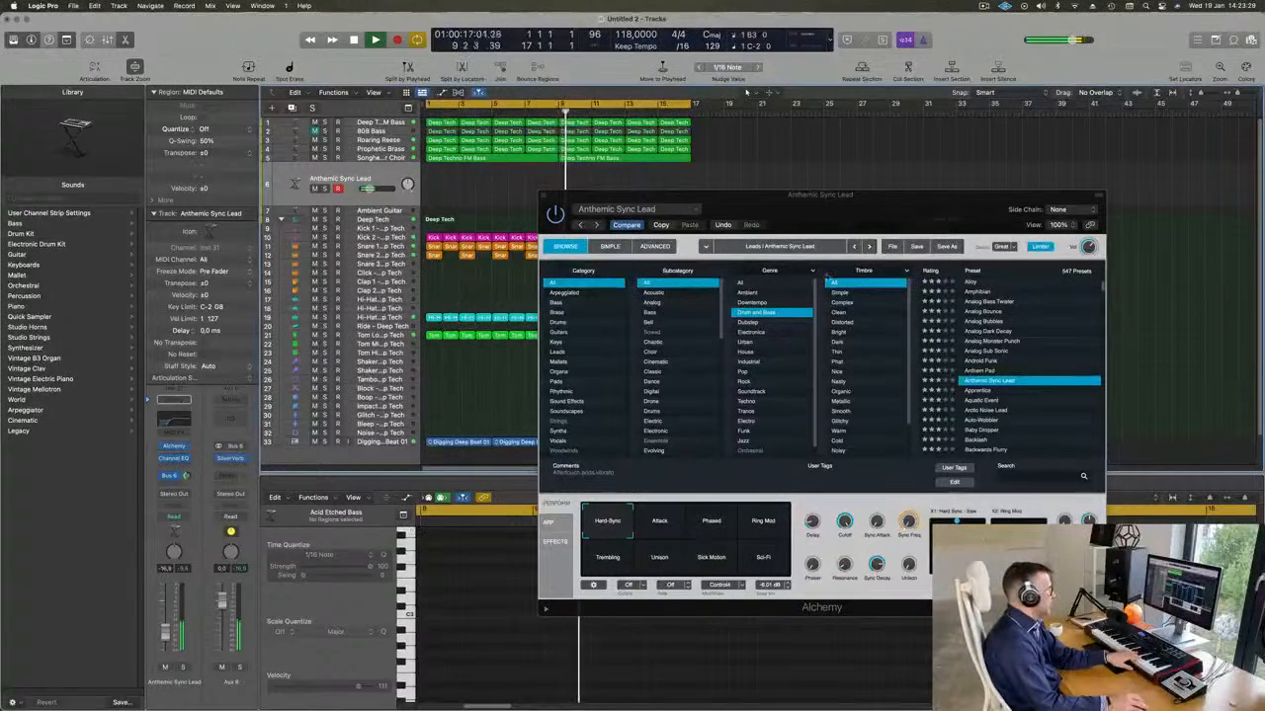
left_click(759, 522)
left_click(599, 562)
left_click(664, 565)
left_click(709, 568)
left_click(776, 566)
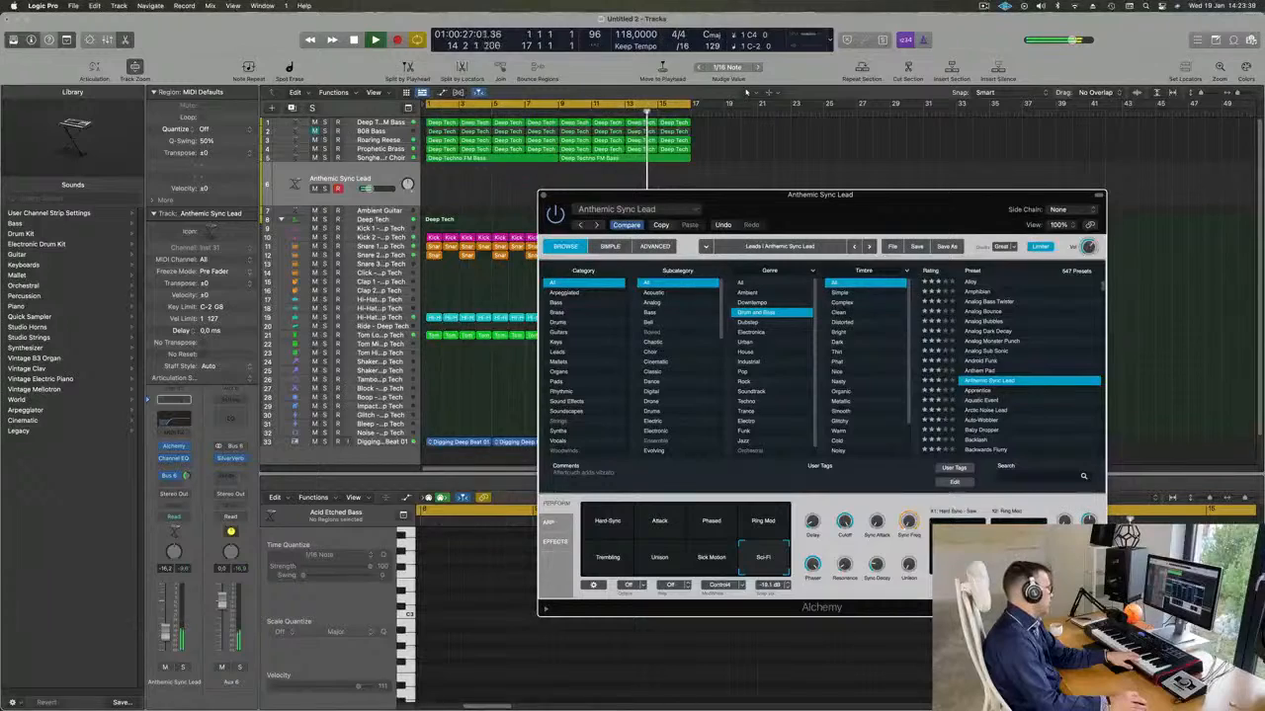
Compare the Apprentice and Arctic Noise Lead presets and audition Apprentice's Fat Delay, Snappy Sub, Dirty Filter Mod, Crunchy Arpeggio Hold, Aggressive Ambient and Filthy Filter Mod variations.
left_click(977, 392)
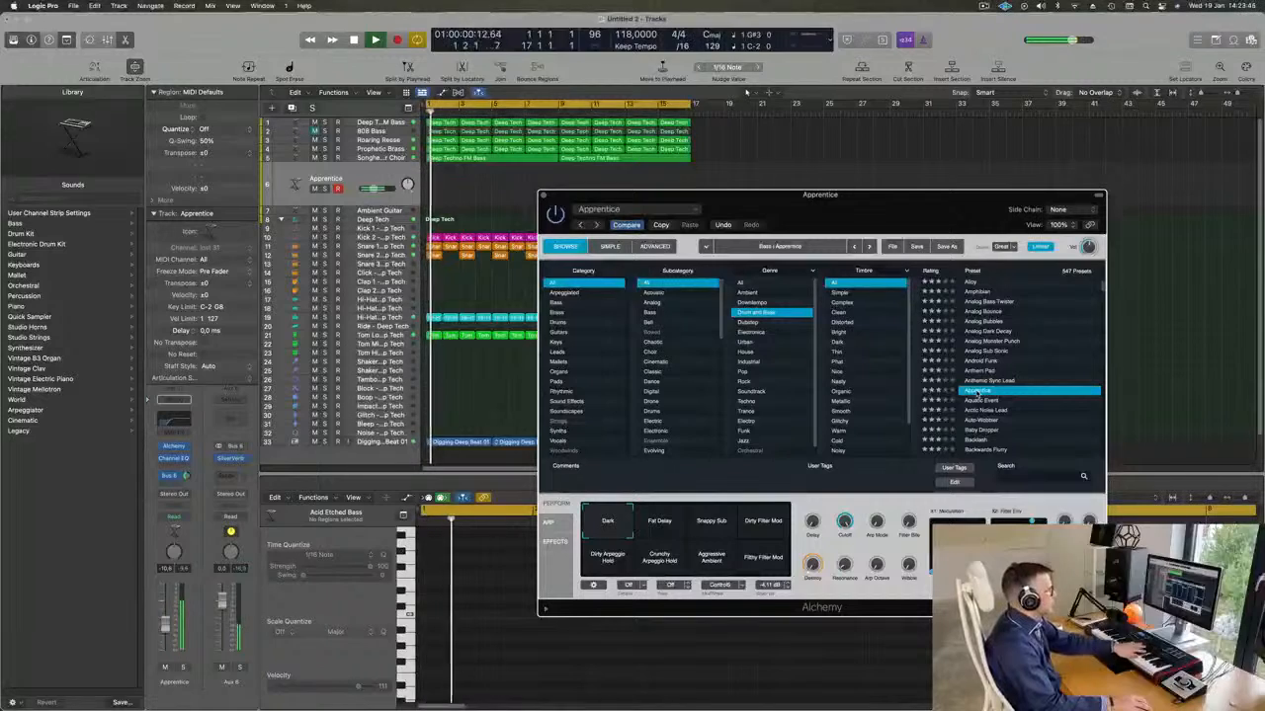
left_click(979, 410)
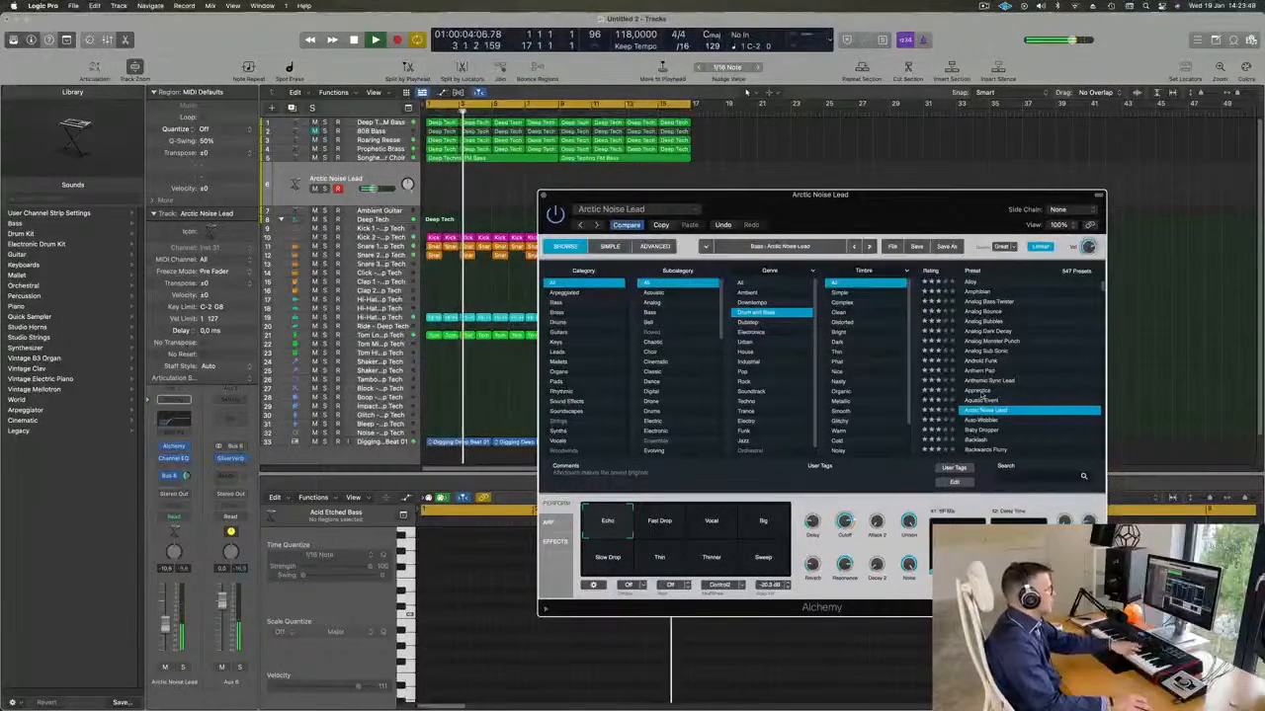
left_click(980, 394)
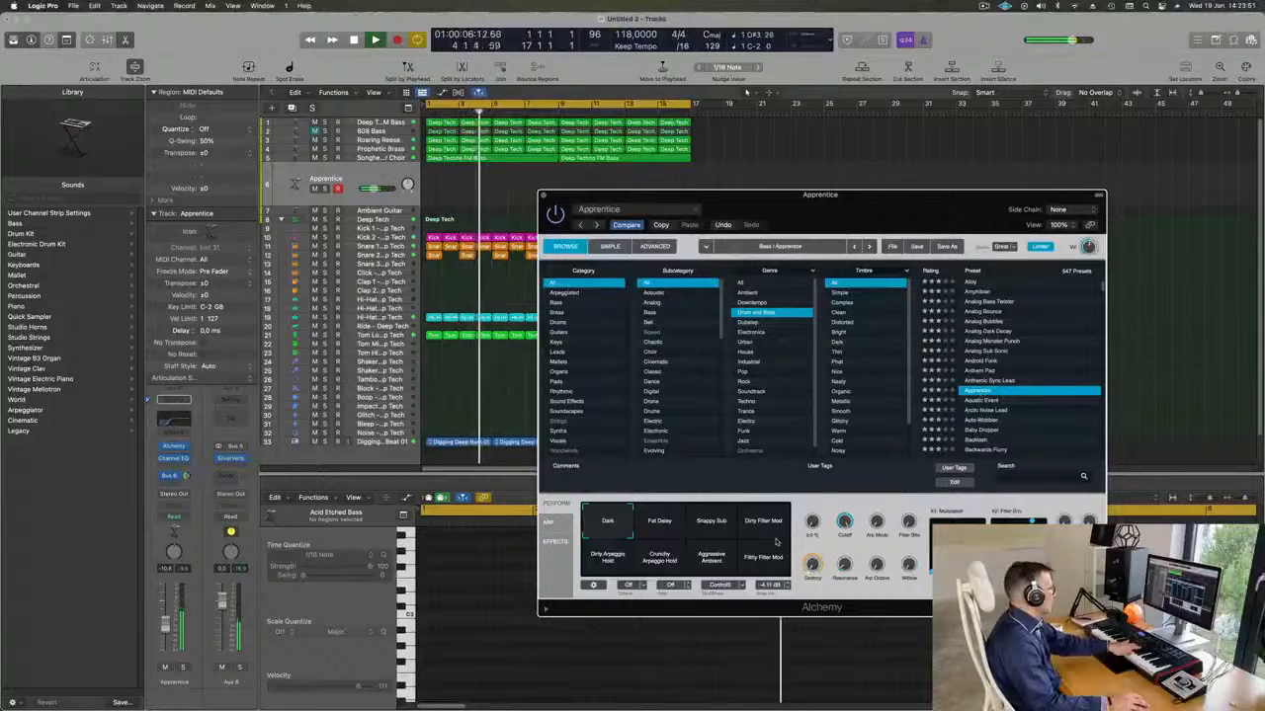
left_click(658, 525)
left_click(710, 523)
left_click(777, 520)
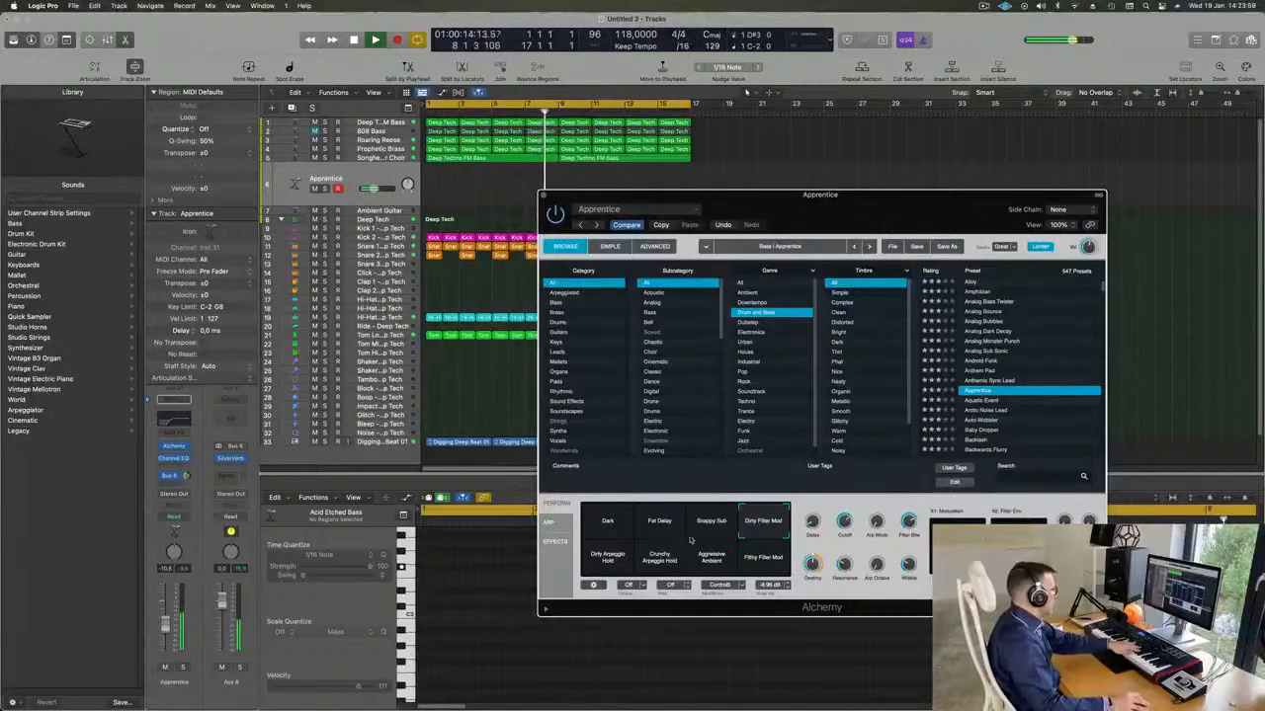
left_click(662, 559)
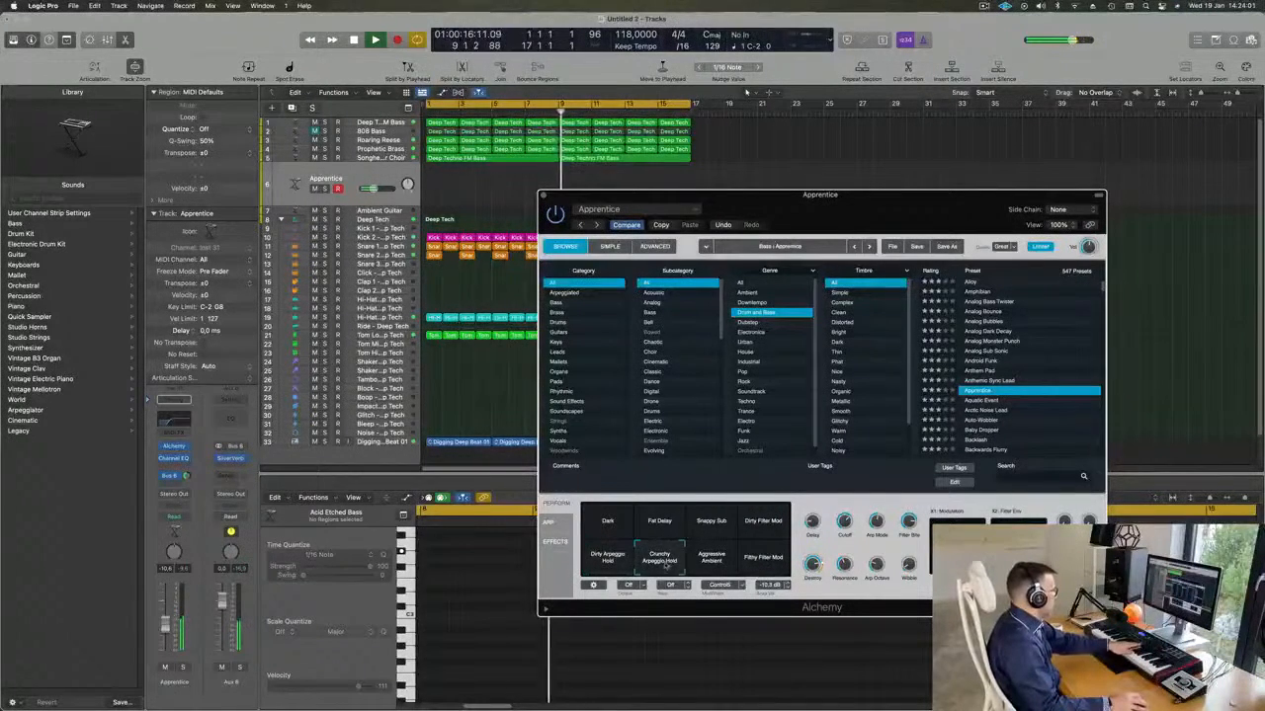
left_click(726, 565)
left_click(770, 561)
Audition the Aquatic Event, Arctic Noise Lead, Auto-Wobbler and Baby Dropper presets on the new synth track.
scroll(1042, 382, "down", 1)
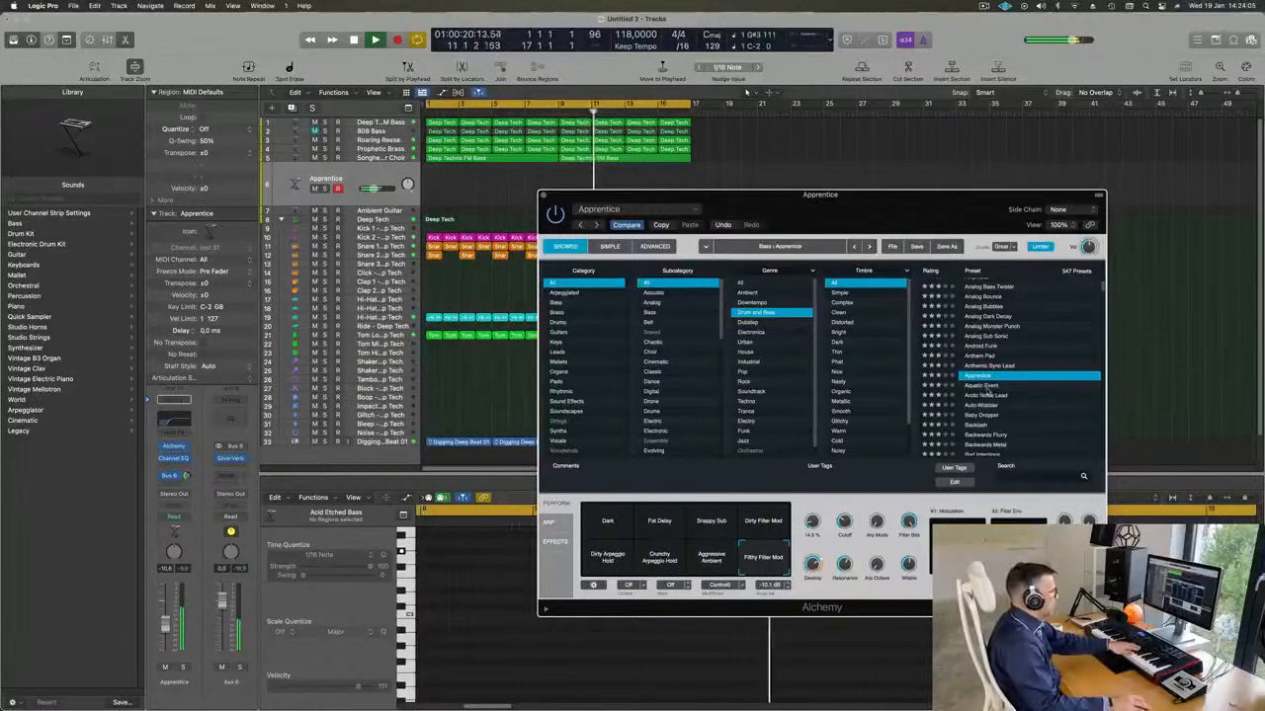
left_click(987, 387)
scroll(1008, 385, "down", 1)
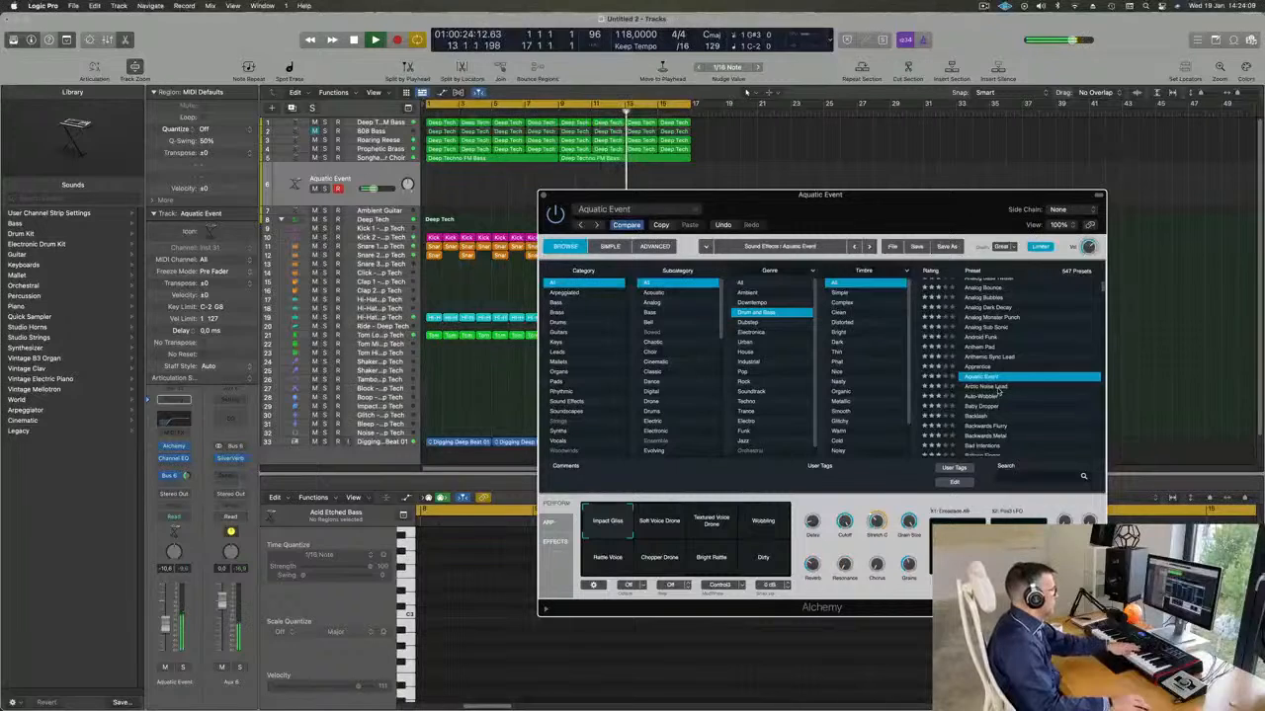
left_click(1000, 390)
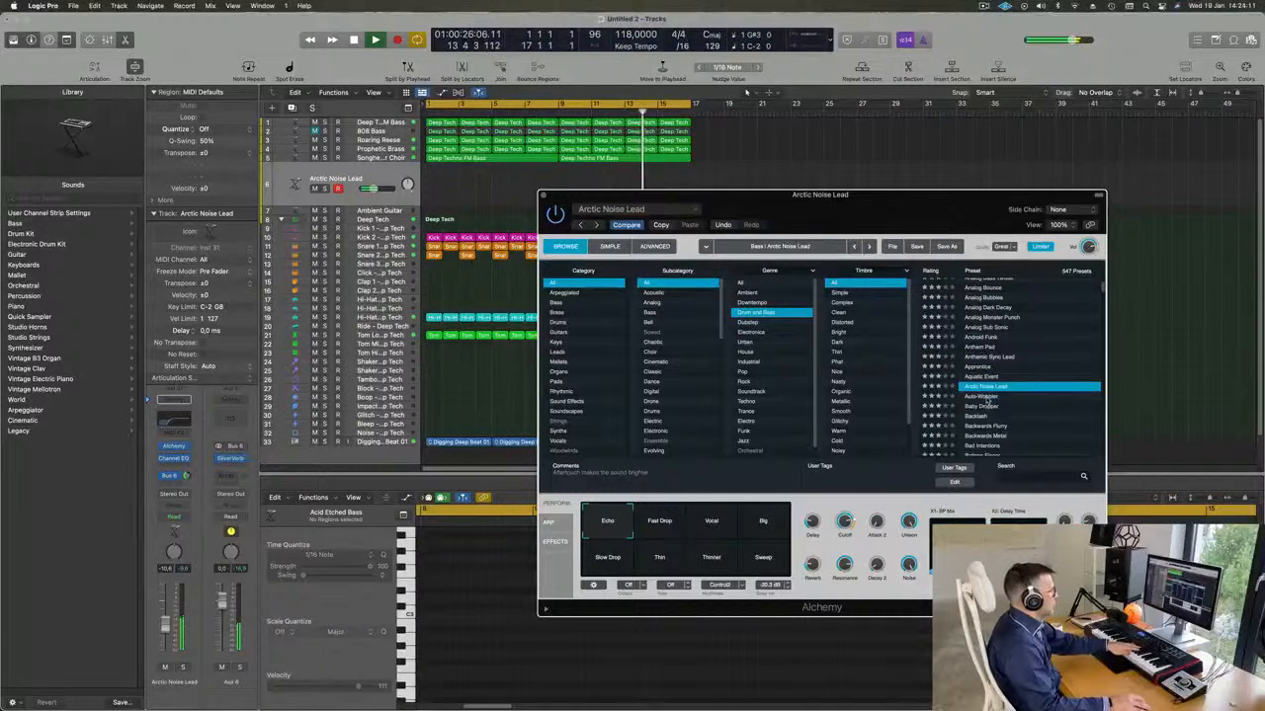
left_click(988, 397)
left_click(988, 407)
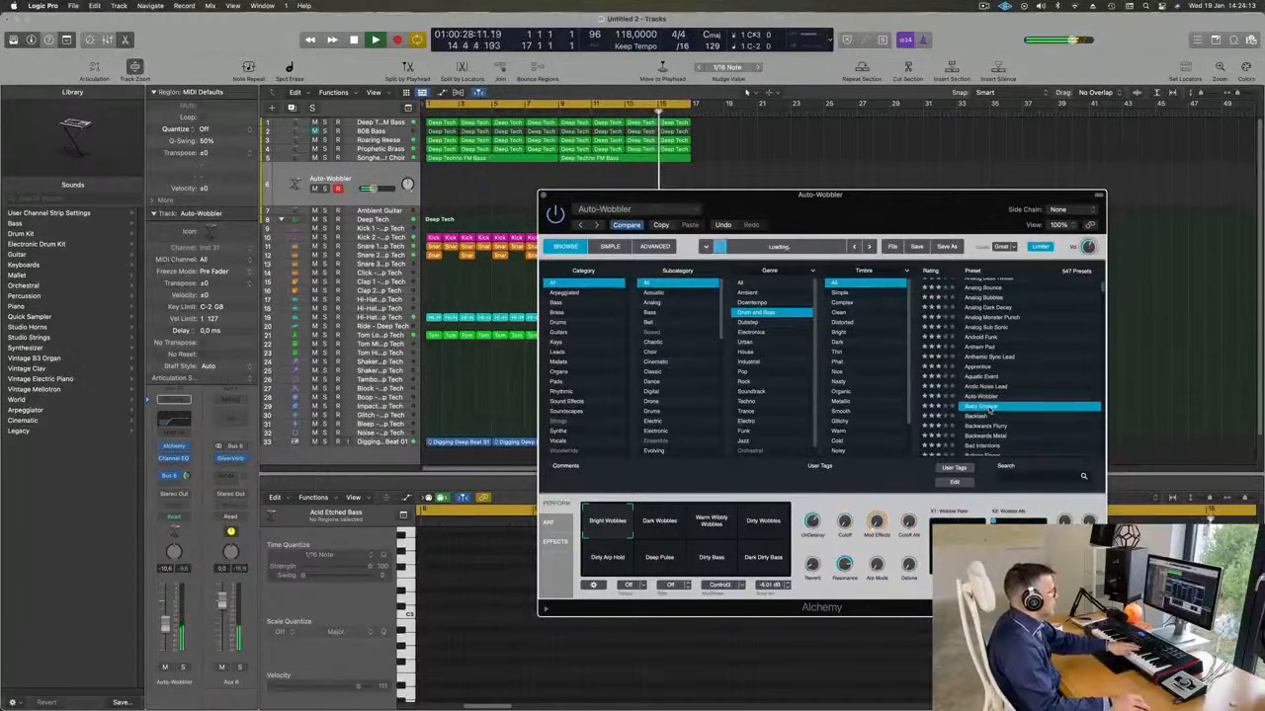
Try the Backlash, Backwards Flurry and Balloon Finger presets against the playing loop.
scroll(984, 390, "down", 3)
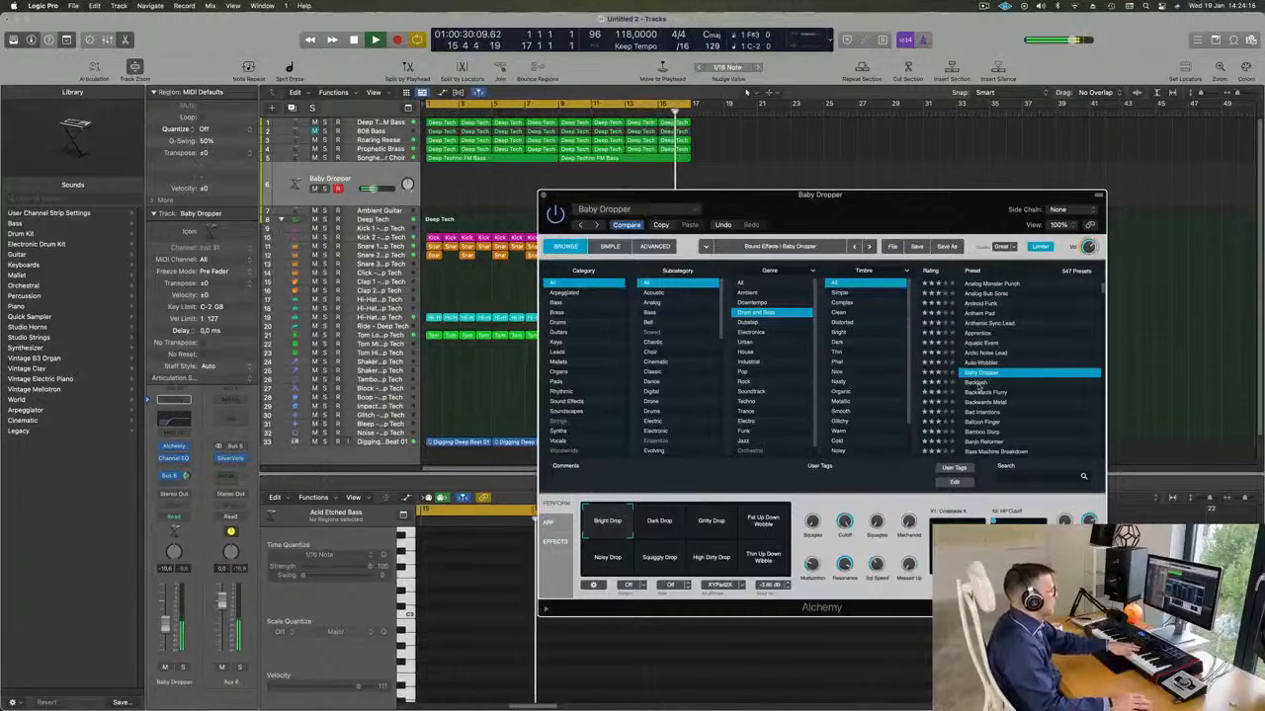
left_click(983, 384)
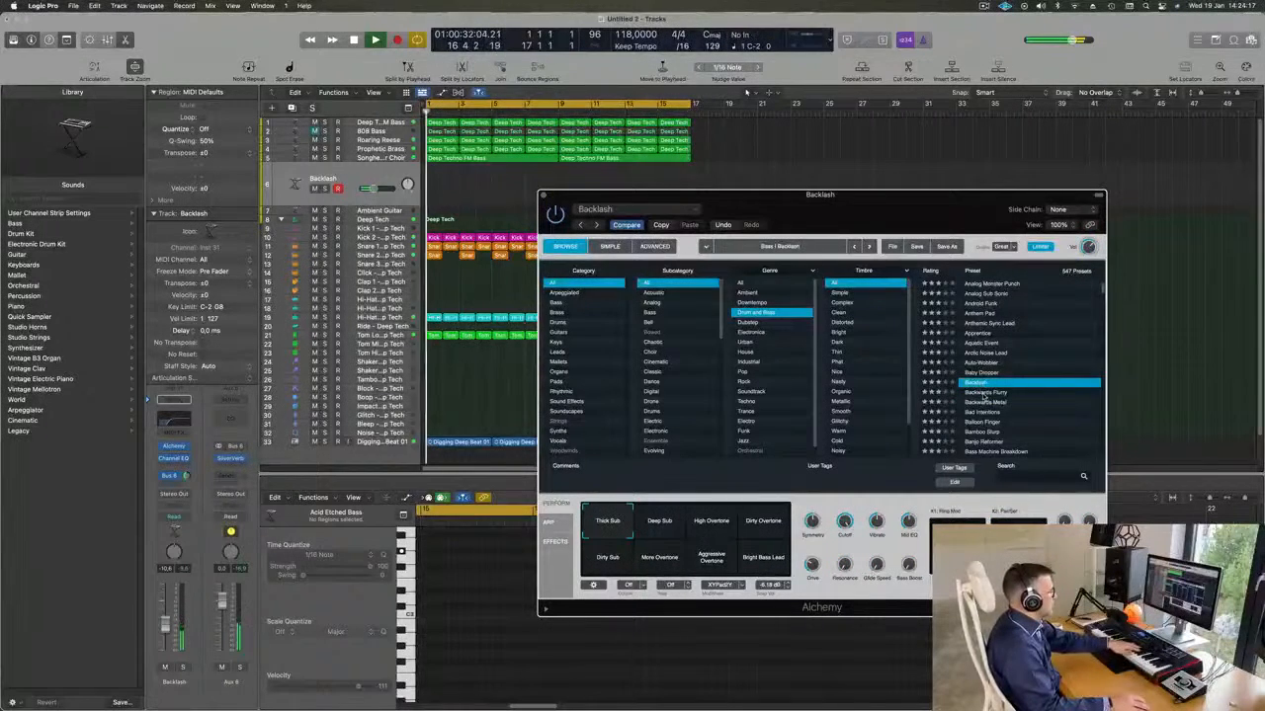
left_click(984, 393)
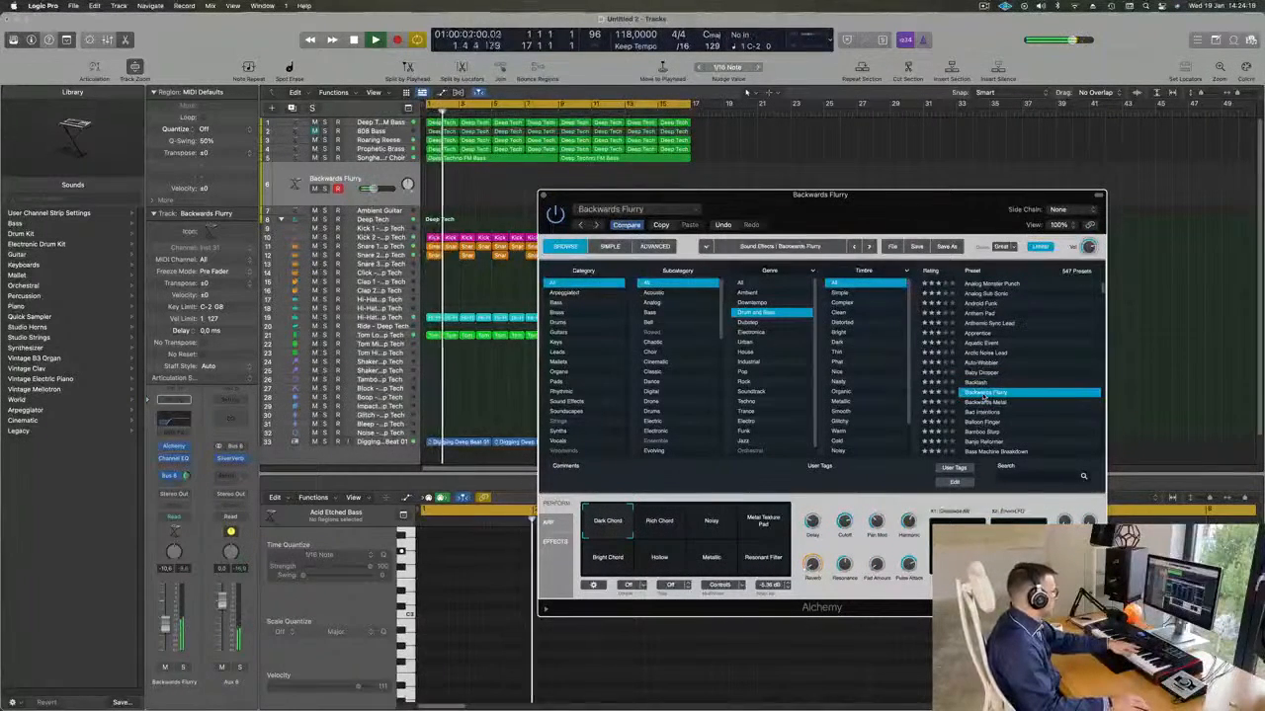
scroll(983, 393, "down", 4)
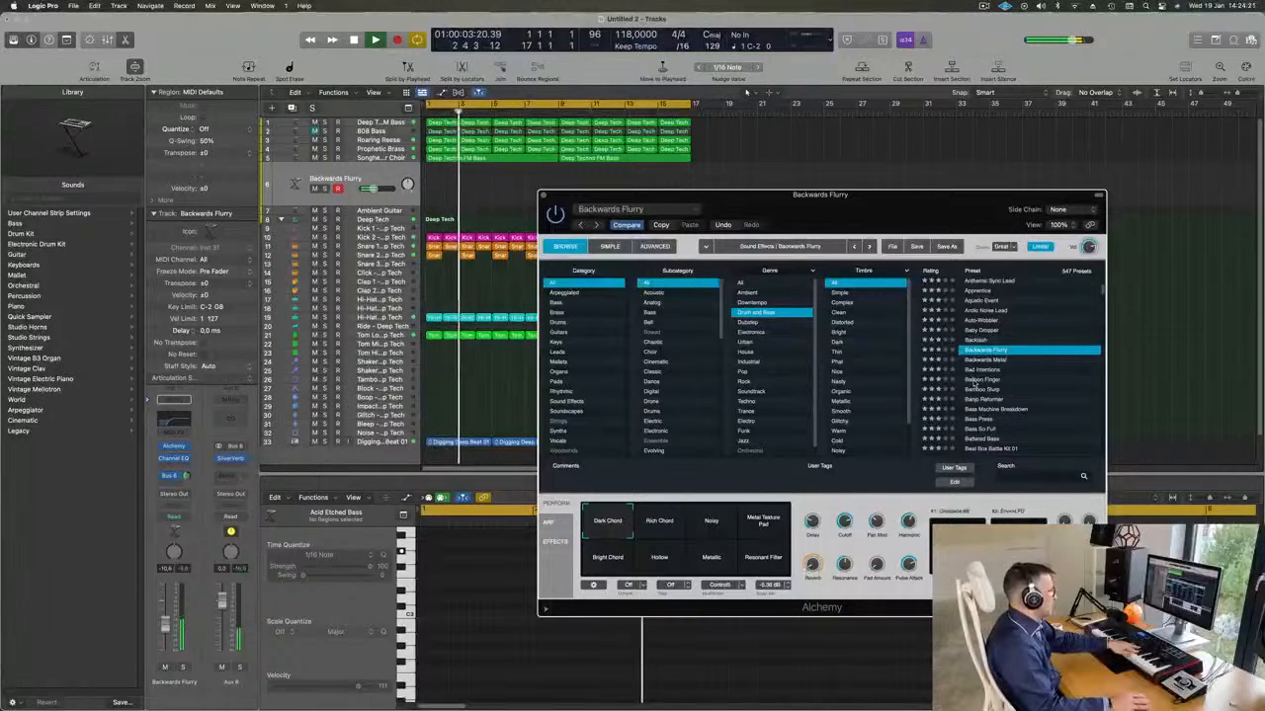
left_click(976, 381)
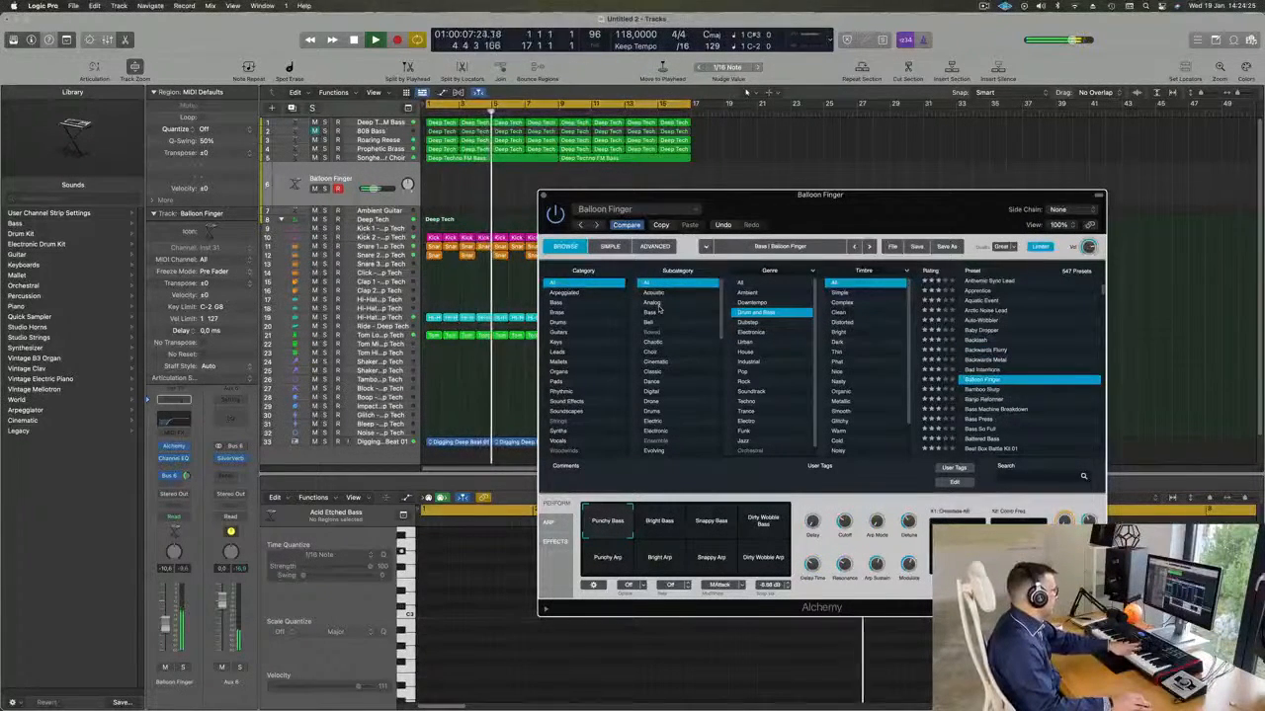
Filter the Drum and Bass presets to the Leads category and load Robot Learning To Speak.
left_click(557, 352)
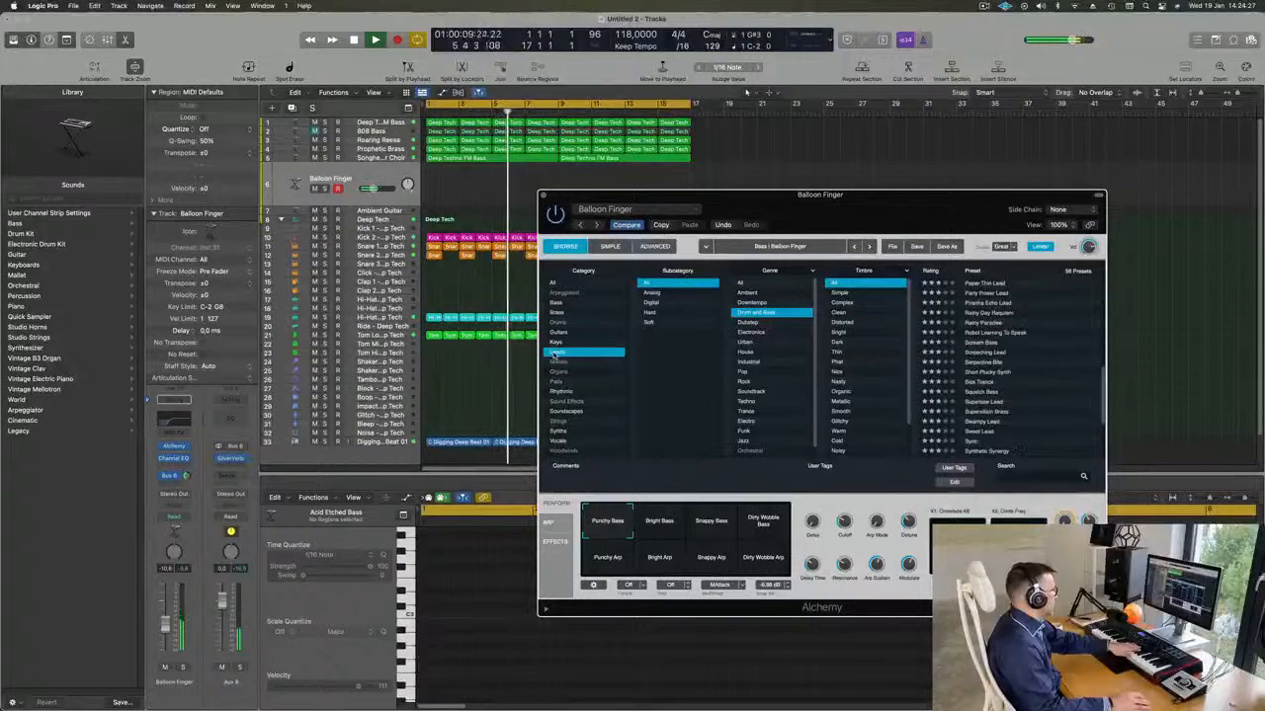
scroll(996, 308, "down", 2)
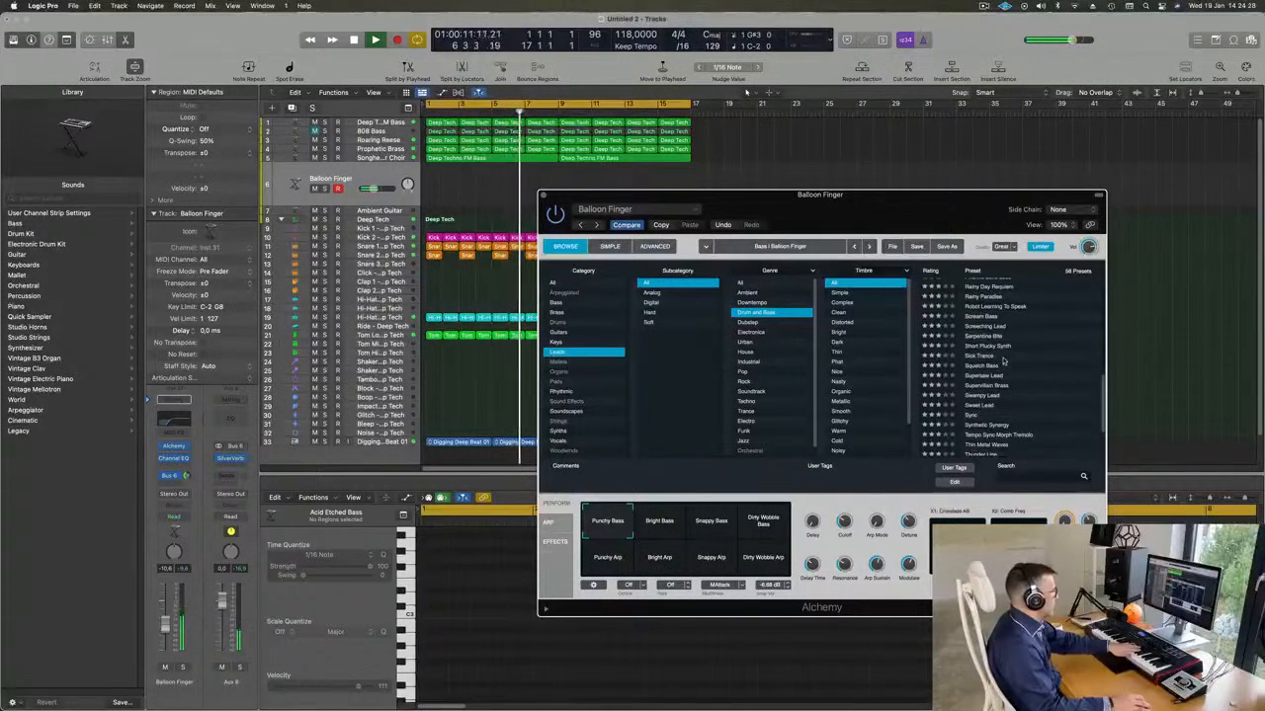
left_click(996, 307)
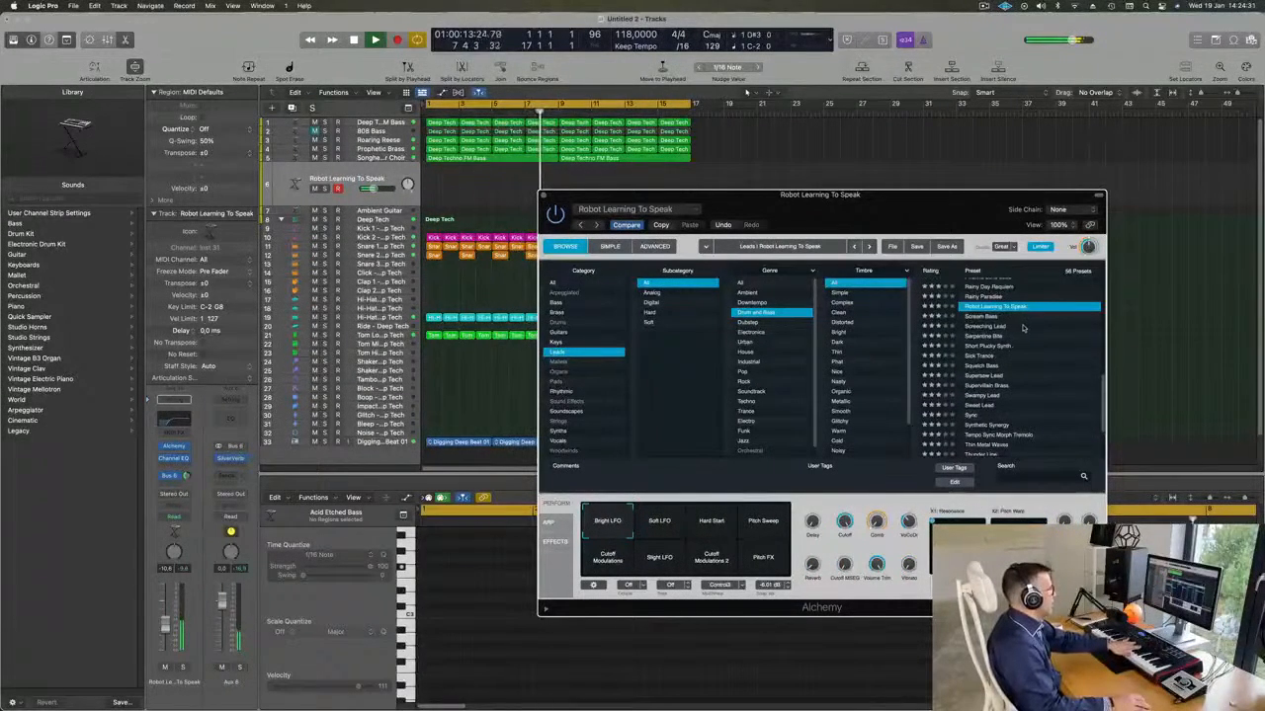
Load the Screeching Lead preset with its Vocal variation and set the track volume to about -16.2 dB, playing the loop from the start.
left_click(988, 326)
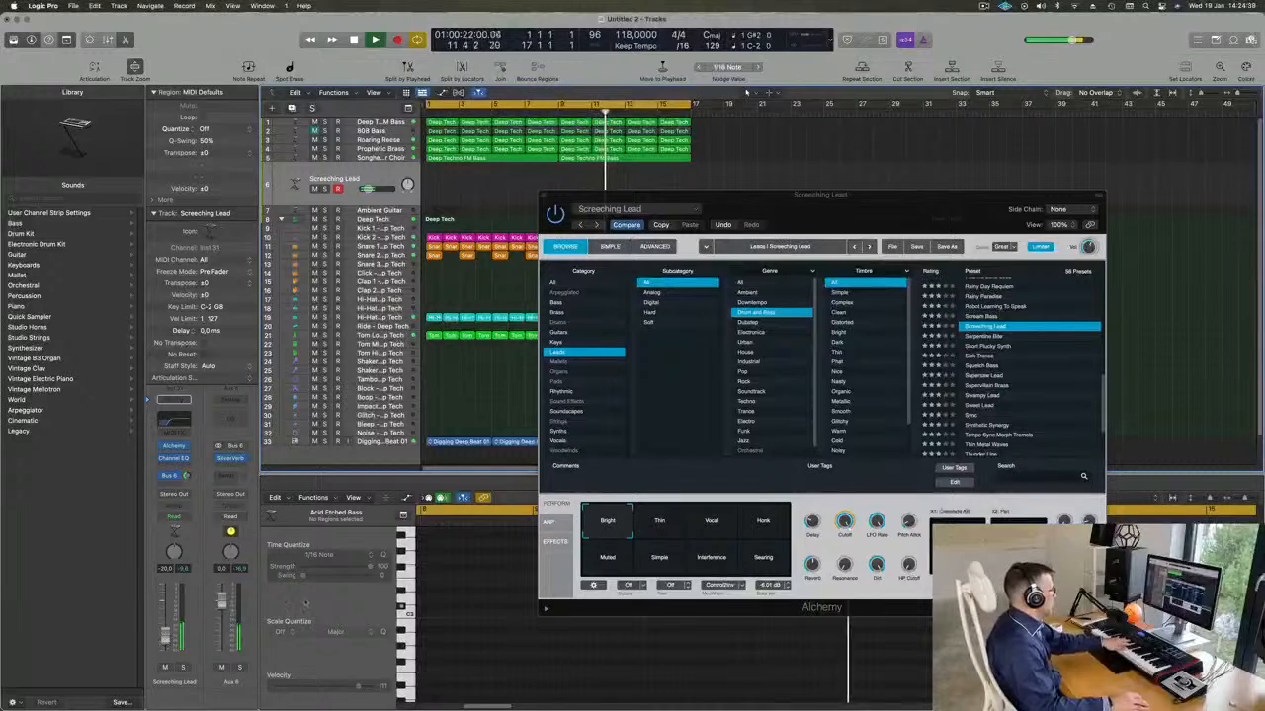
left_click(717, 529)
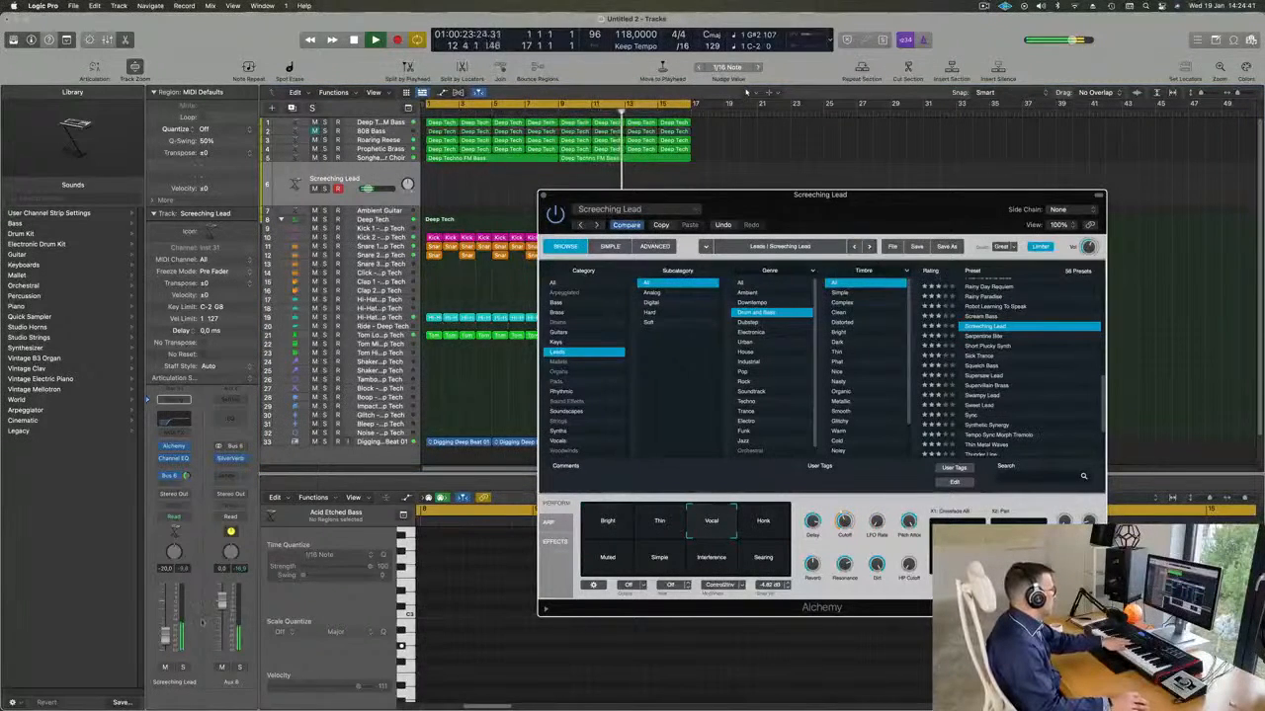
left_click_drag(169, 636, 170, 632)
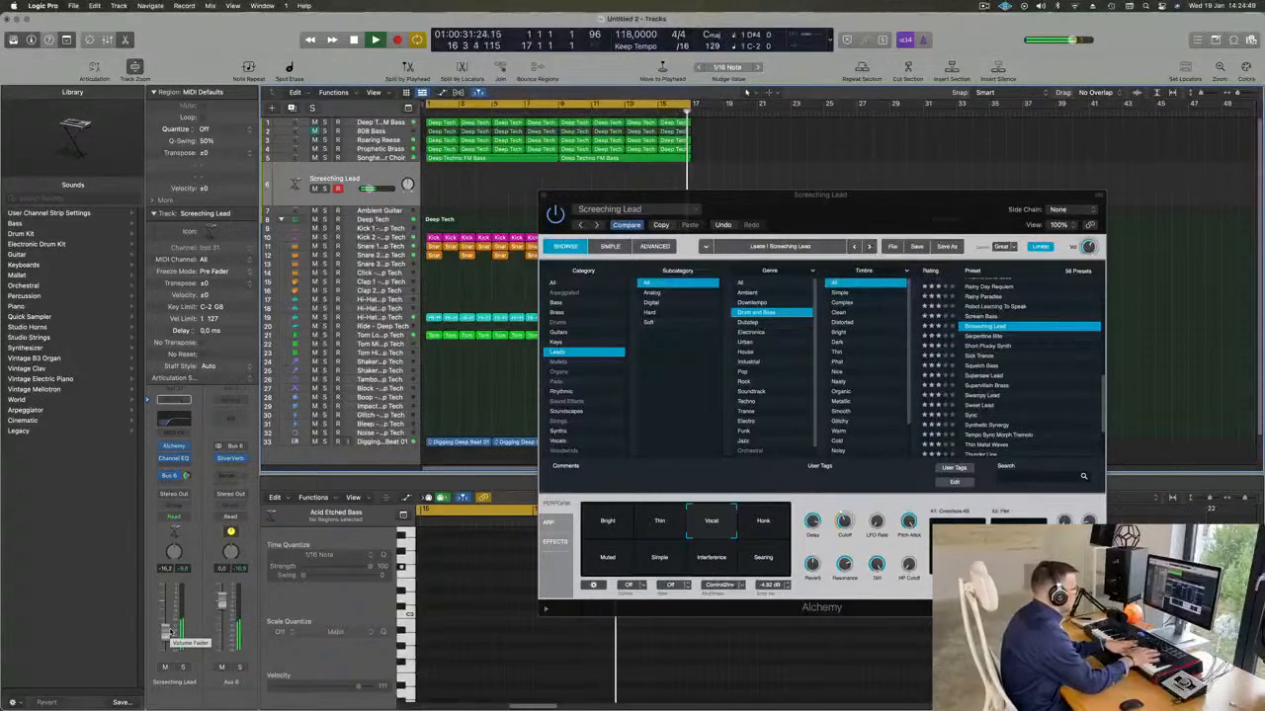
key("Return")
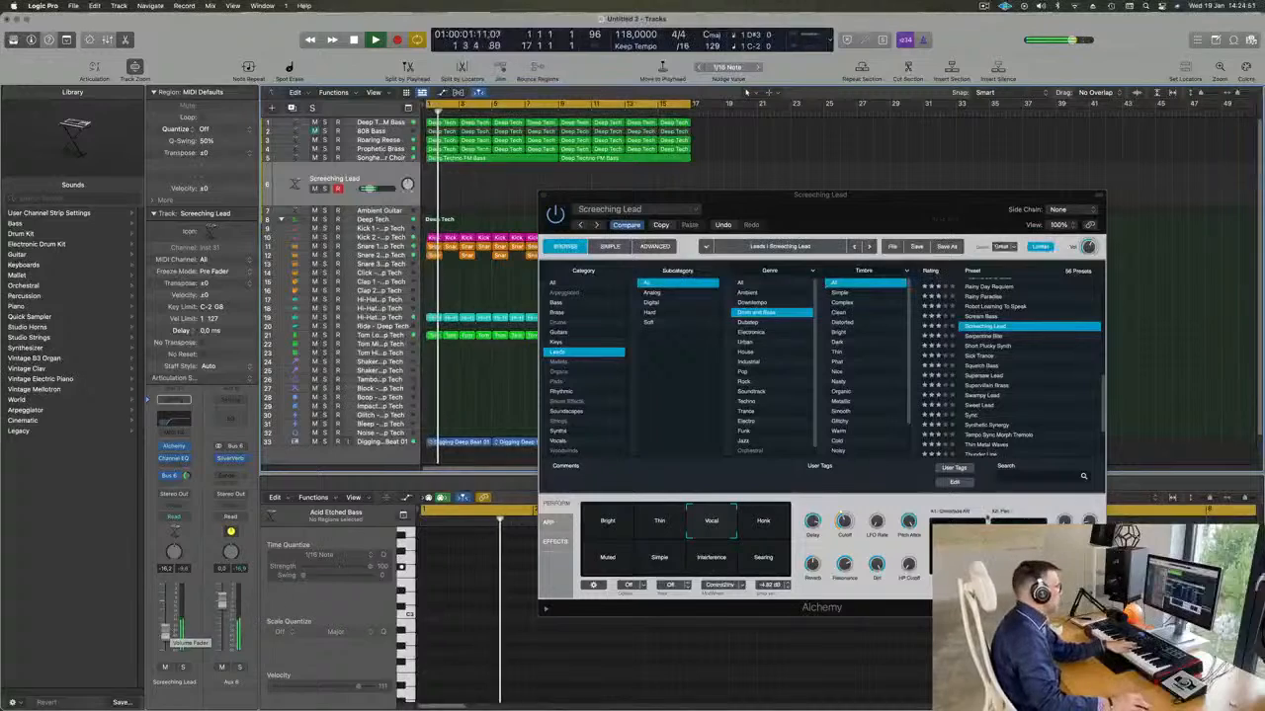
Audition the Honk, Simple, Interference and Searing variations of the Screeching Lead preset.
left_click(763, 523)
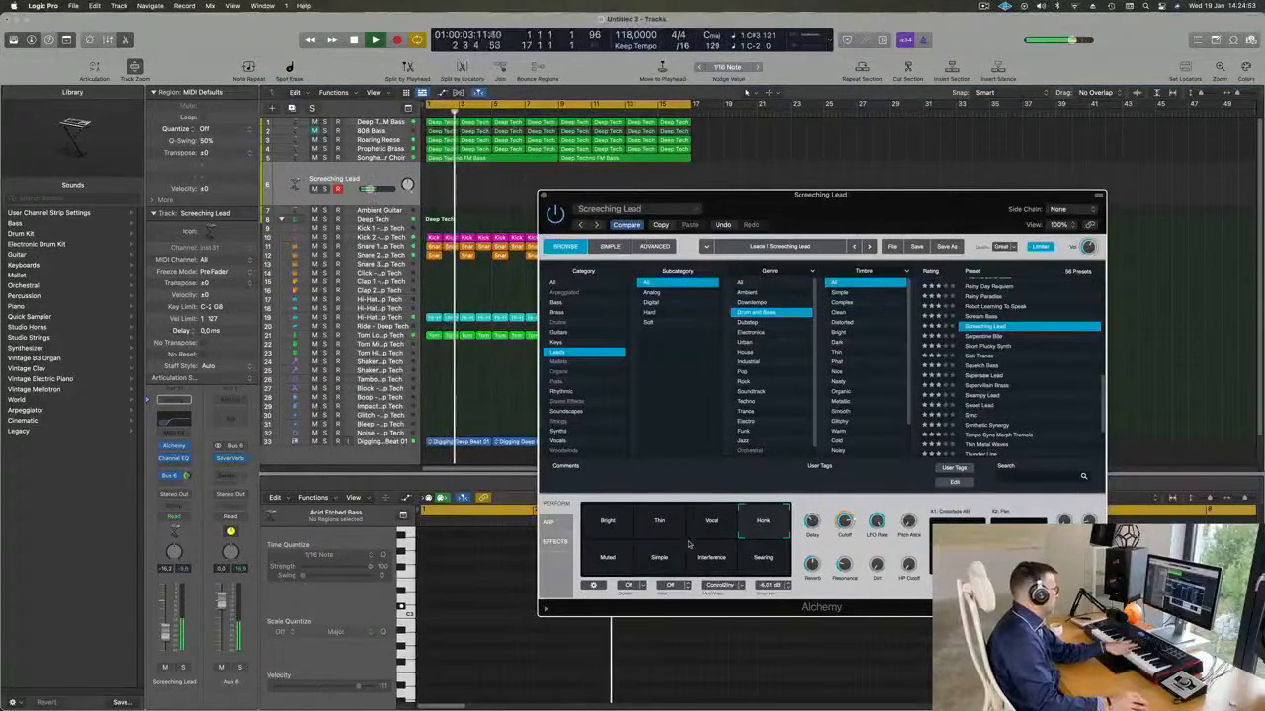
left_click(659, 558)
left_click(711, 558)
left_click(764, 559)
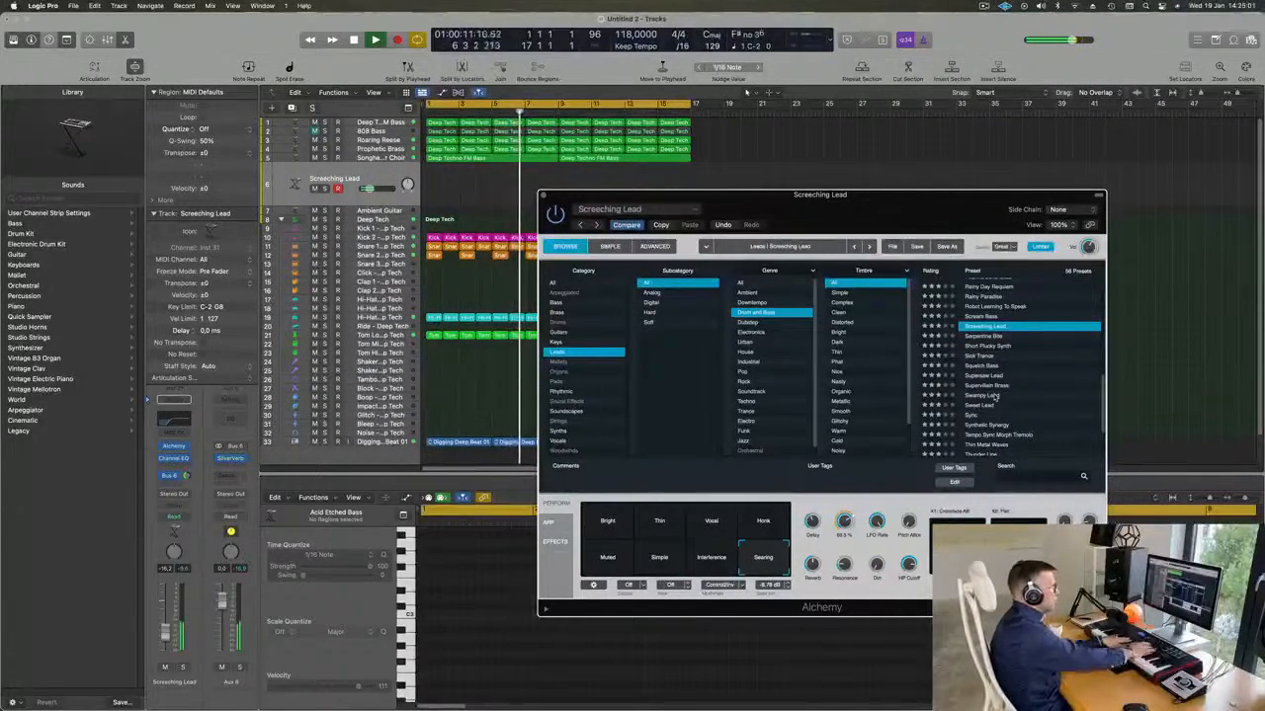
Try the Serpentine Bite preset, and load Short Plucky Synth with its Smokey variation.
left_click(993, 337)
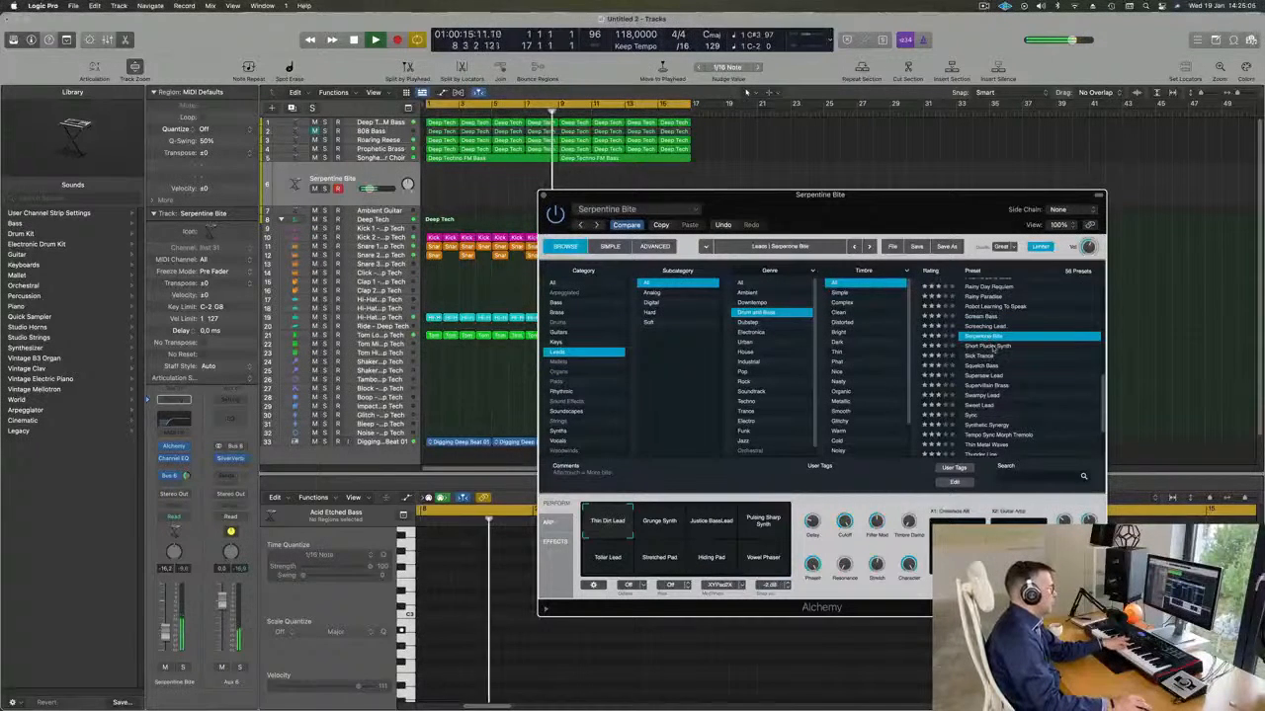
left_click(995, 347)
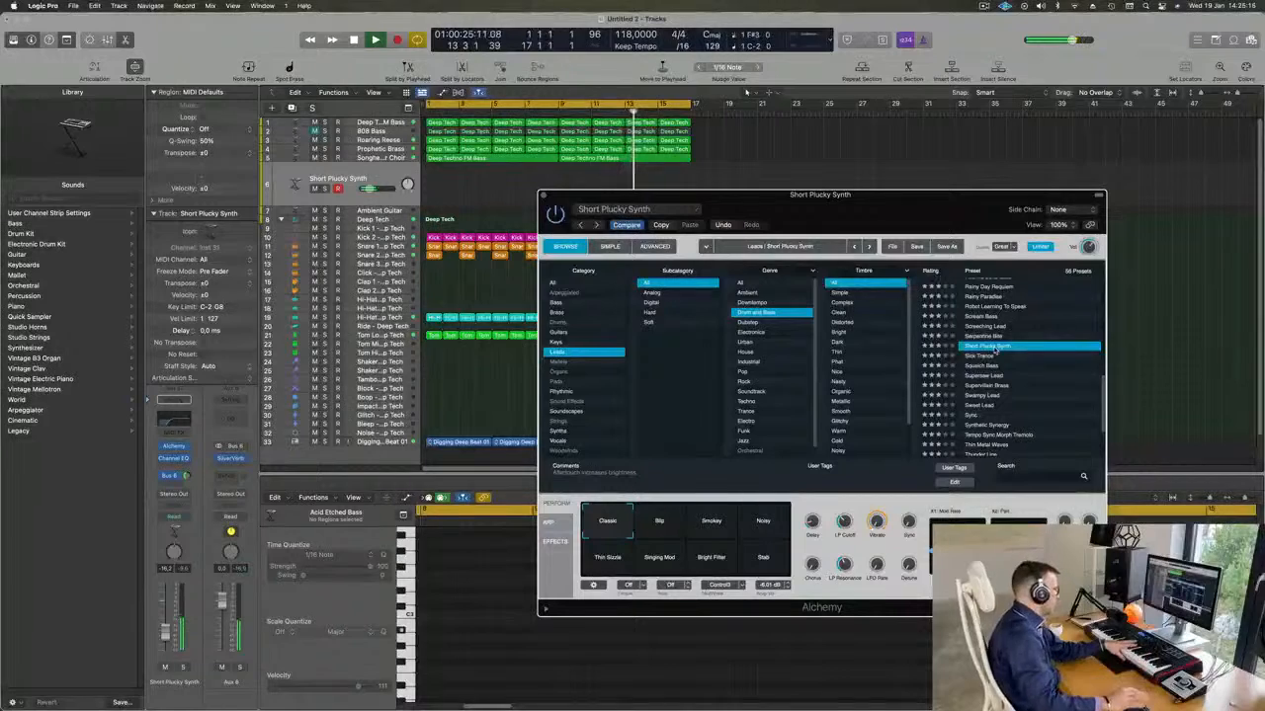
left_click(721, 523)
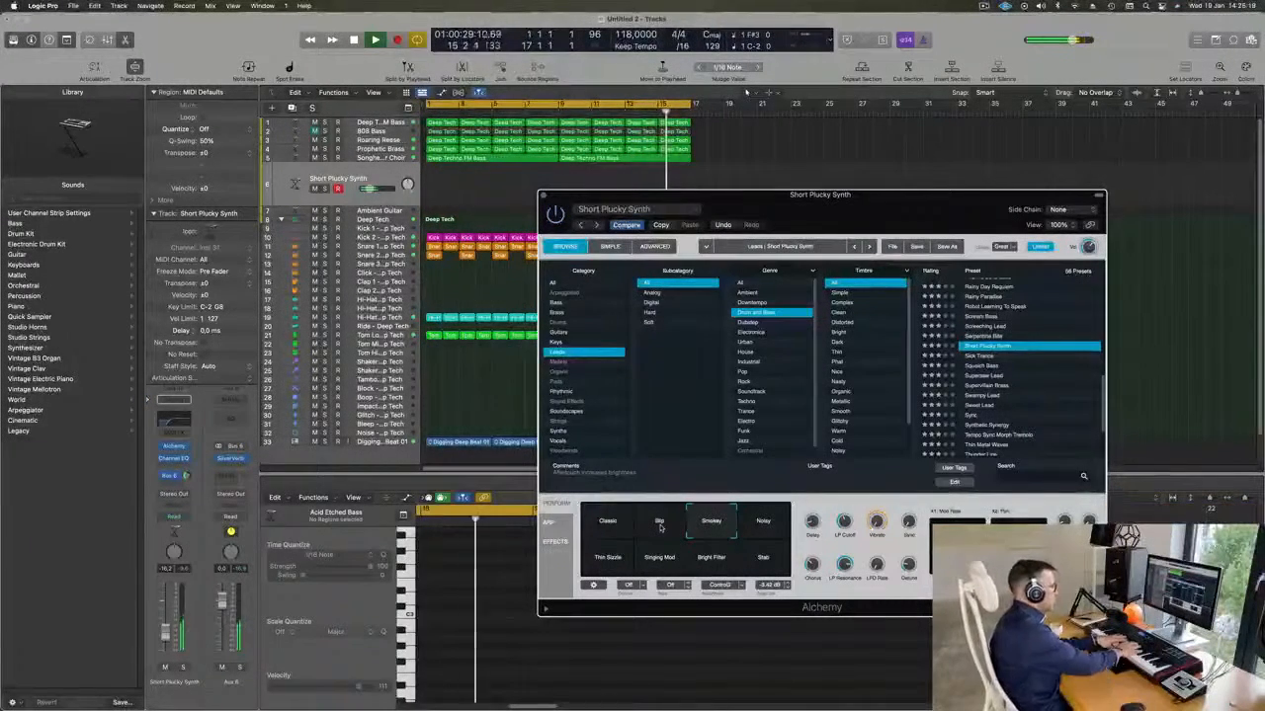
Record a Short Plucky Synth part on the synth track from bar 5 to the end of bar 16.
key("XF86AudioRaiseVolume")
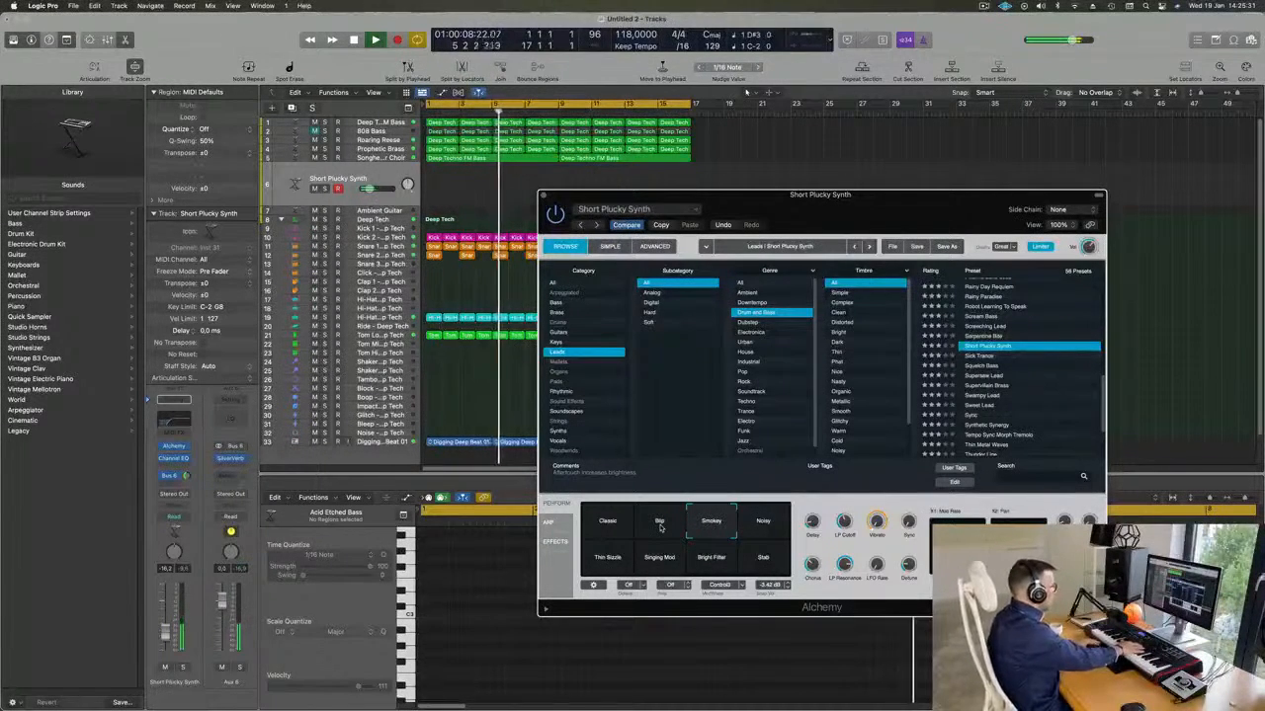
key("r")
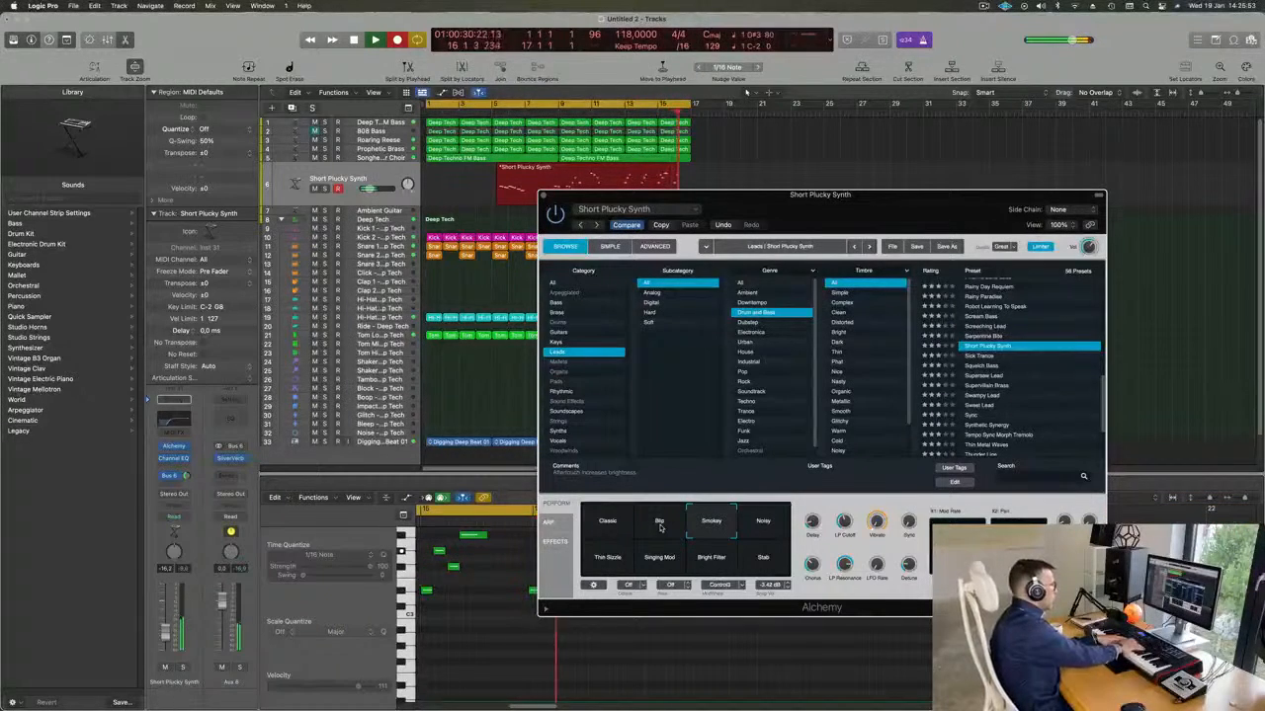
key("space")
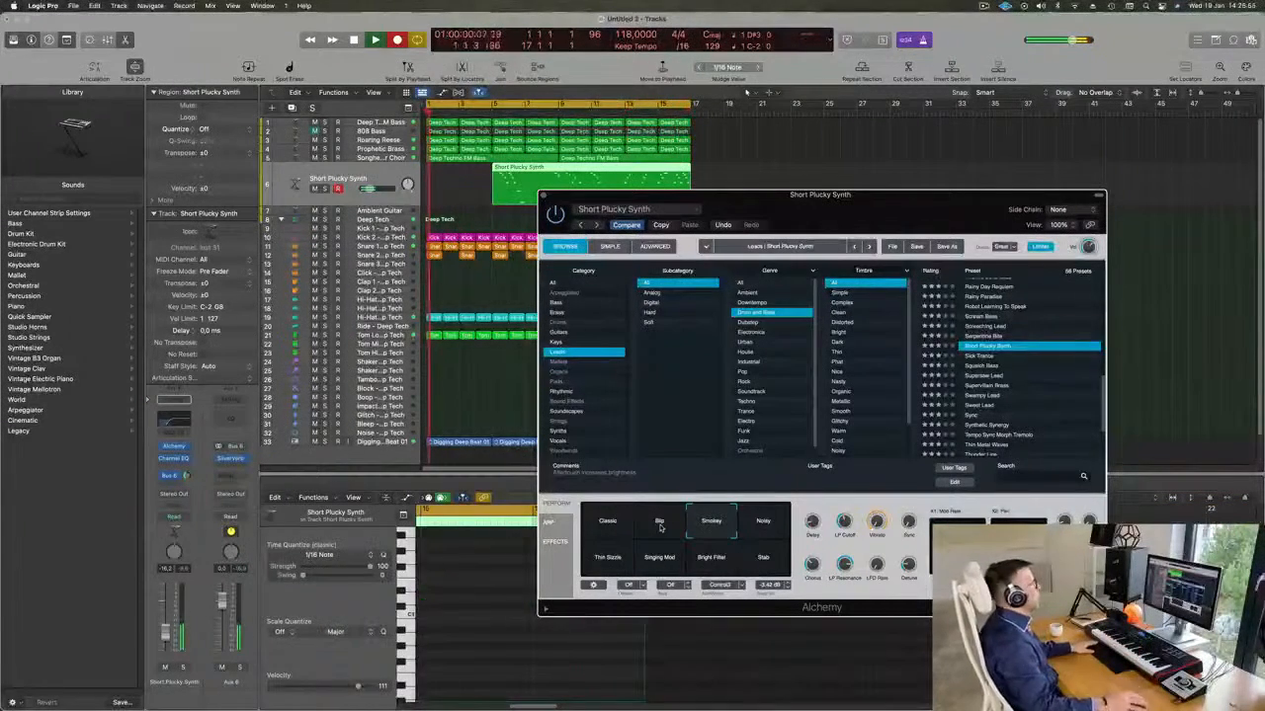
Divide the recorded Short Plucky Synth region at bar 16, delete the longer first part and move the remaining one-bar region to bar 1.
left_click_drag(676, 194, 614, 251)
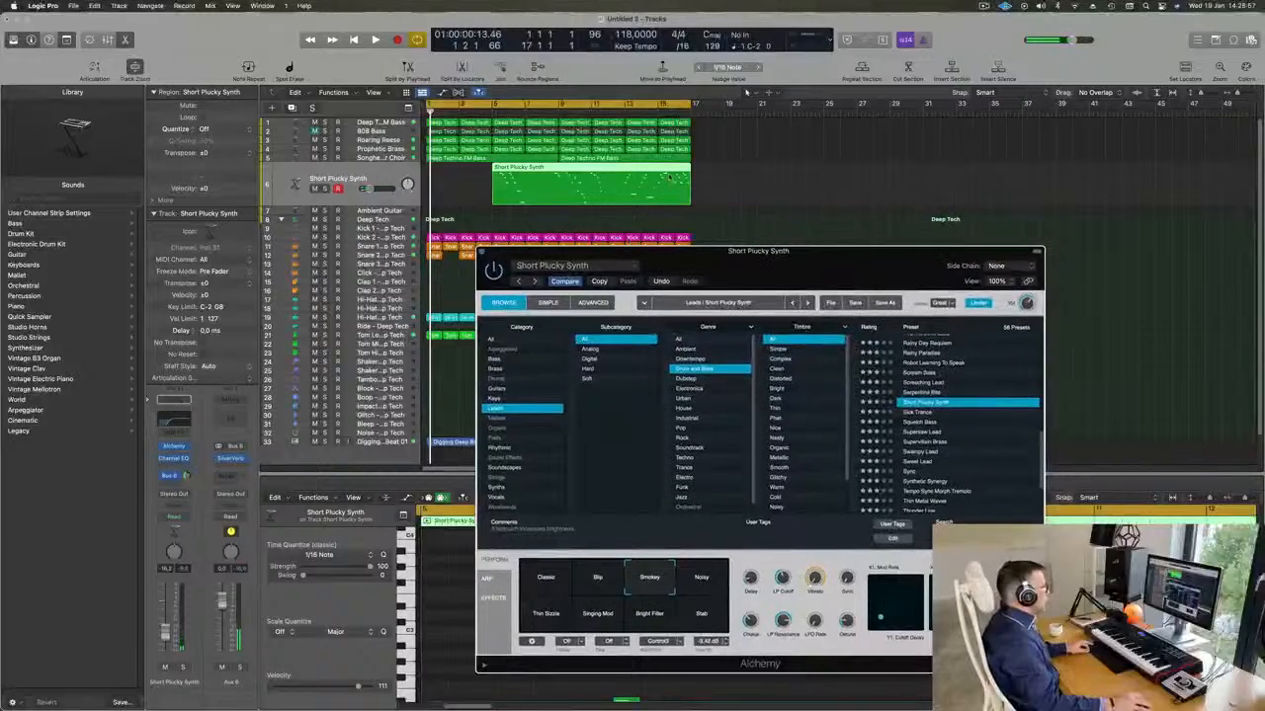
left_click(675, 175)
key("space")
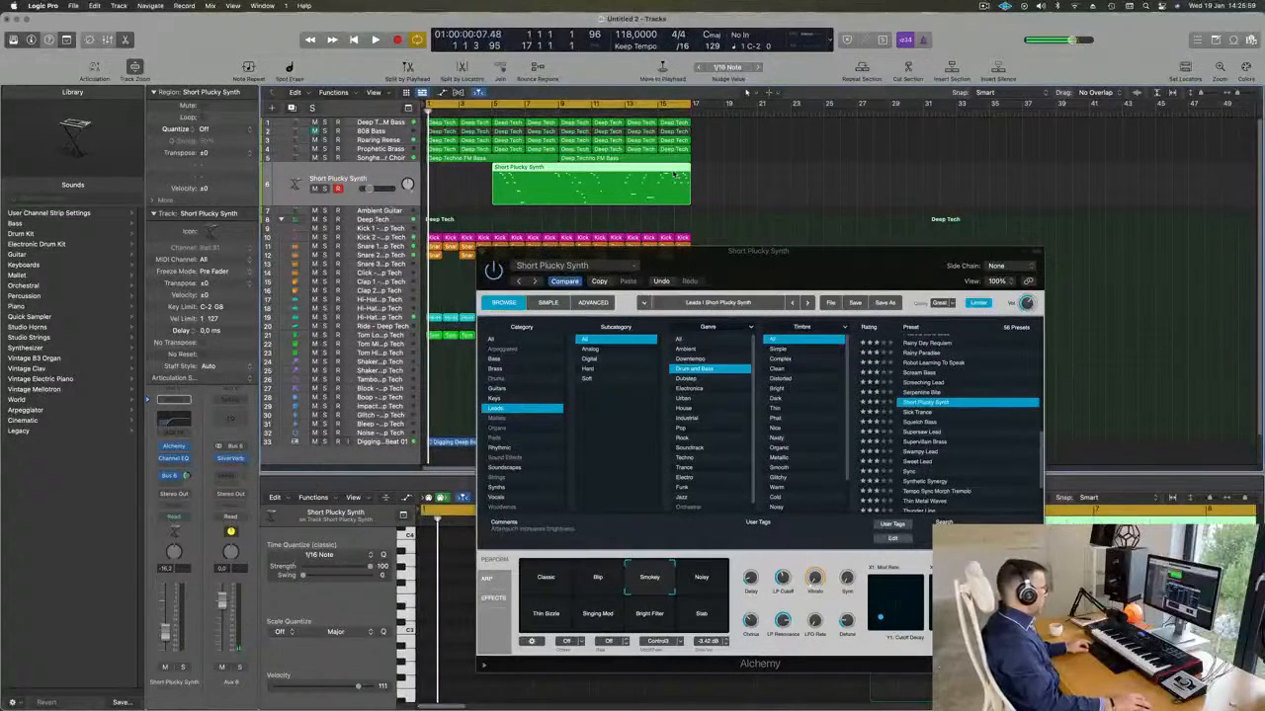
key("super+t")
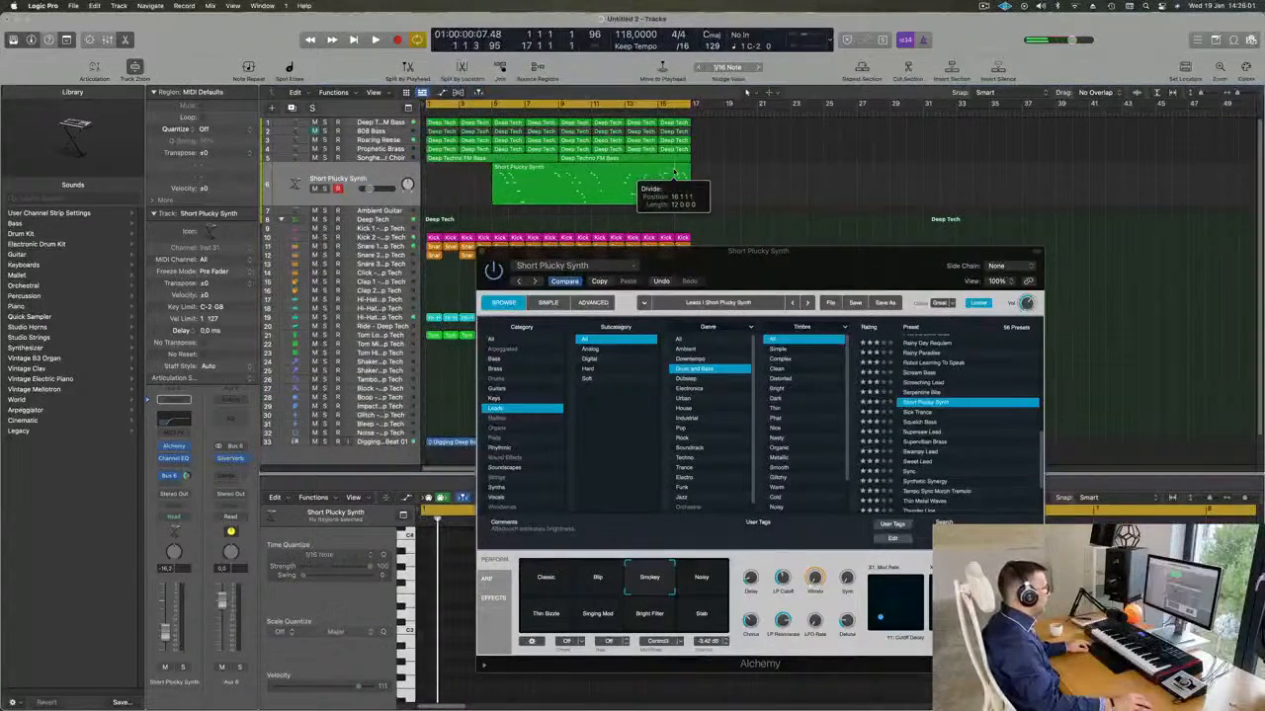
left_click(706, 248)
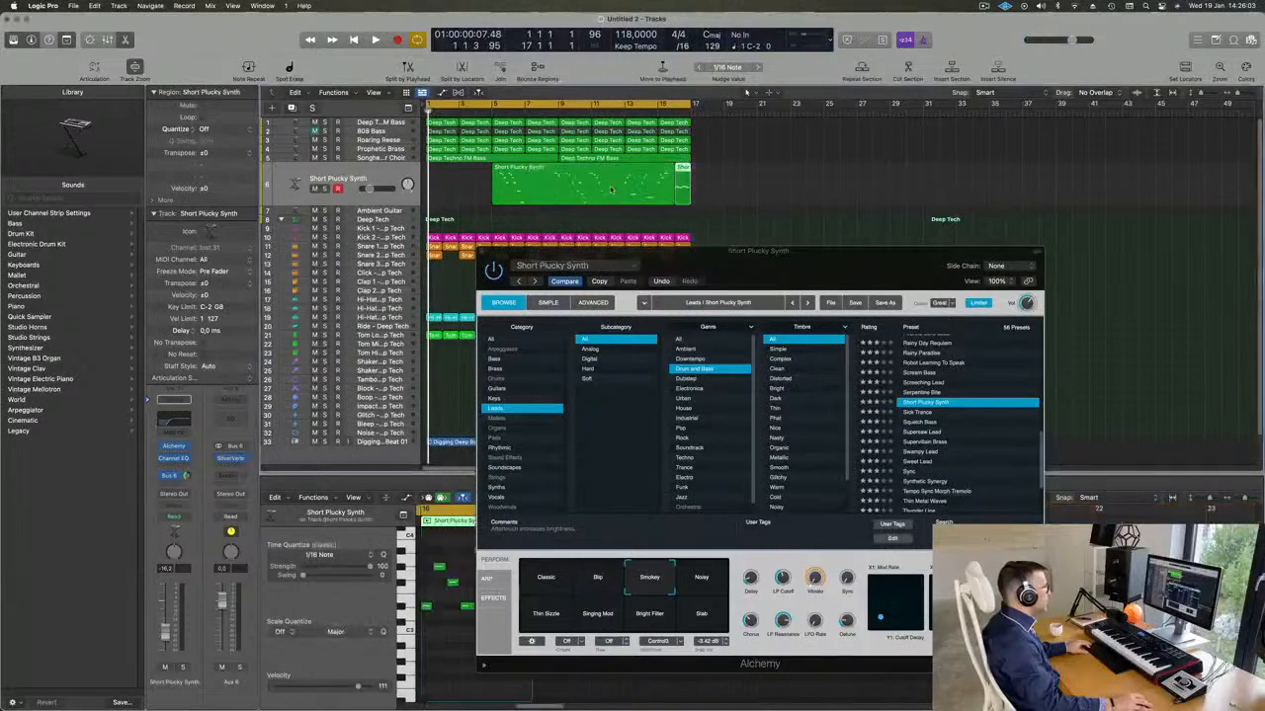
key("Delete")
left_click_drag(682, 170, 434, 178)
Quantize all notes of the one-bar Short Plucky Synth region at bar 1 to 1/16 notes.
key("space")
left_click_drag(573, 251, 919, 188)
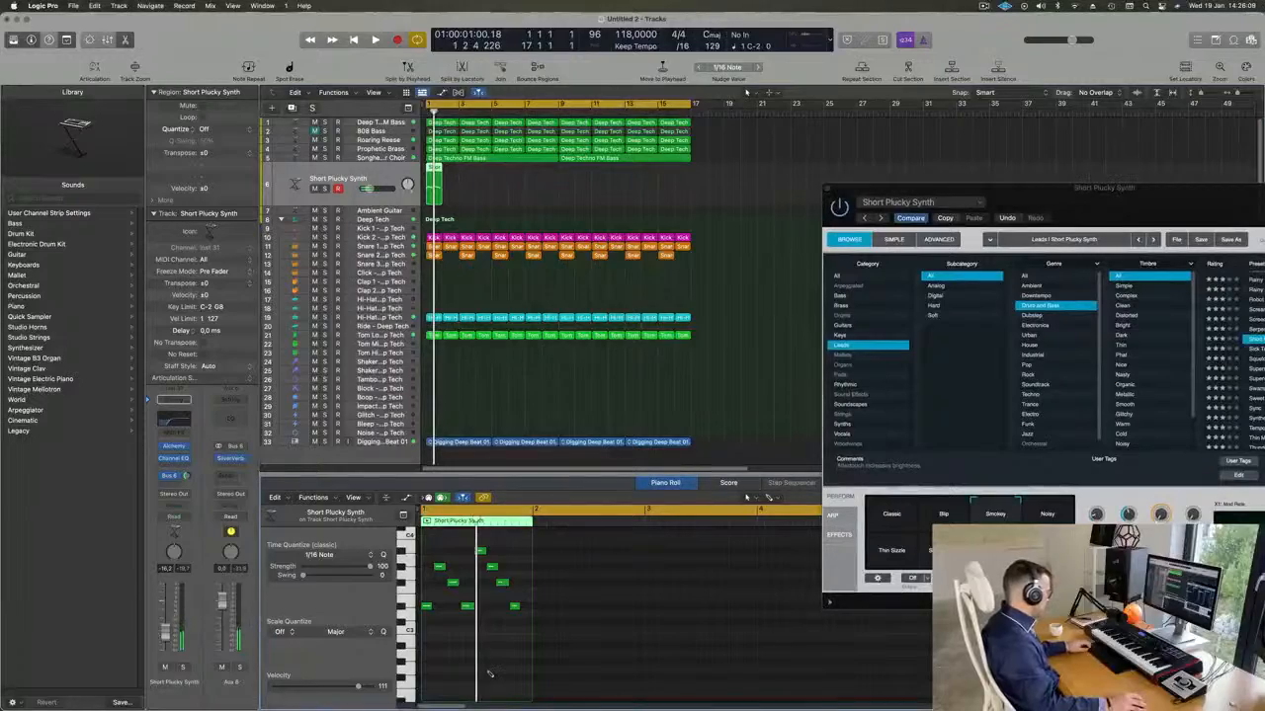
key("super+a")
key("space")
left_click_drag(1047, 189, 831, 205)
key("Return")
scroll(485, 621, "up", 5)
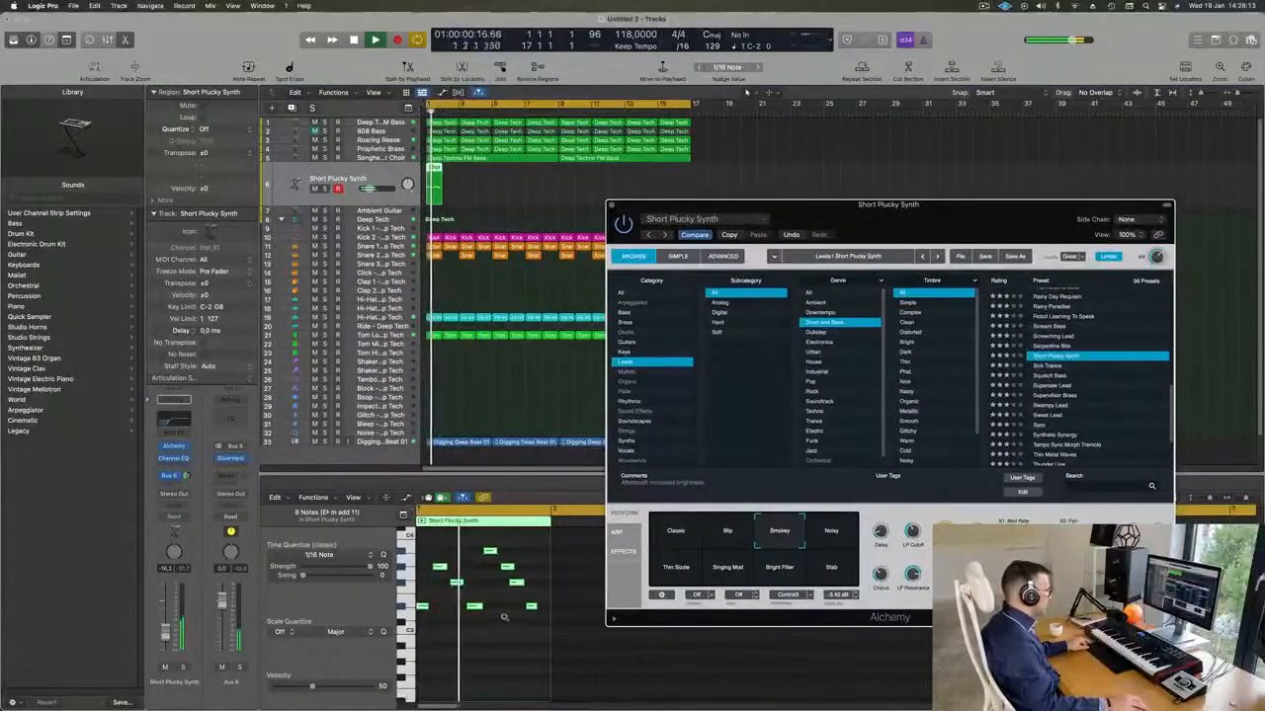
Move the last two notes of the Short Plucky Synth region one sixteenth note later.
scroll(533, 619, "left", 2)
key("space")
scroll(563, 614, "right", 3)
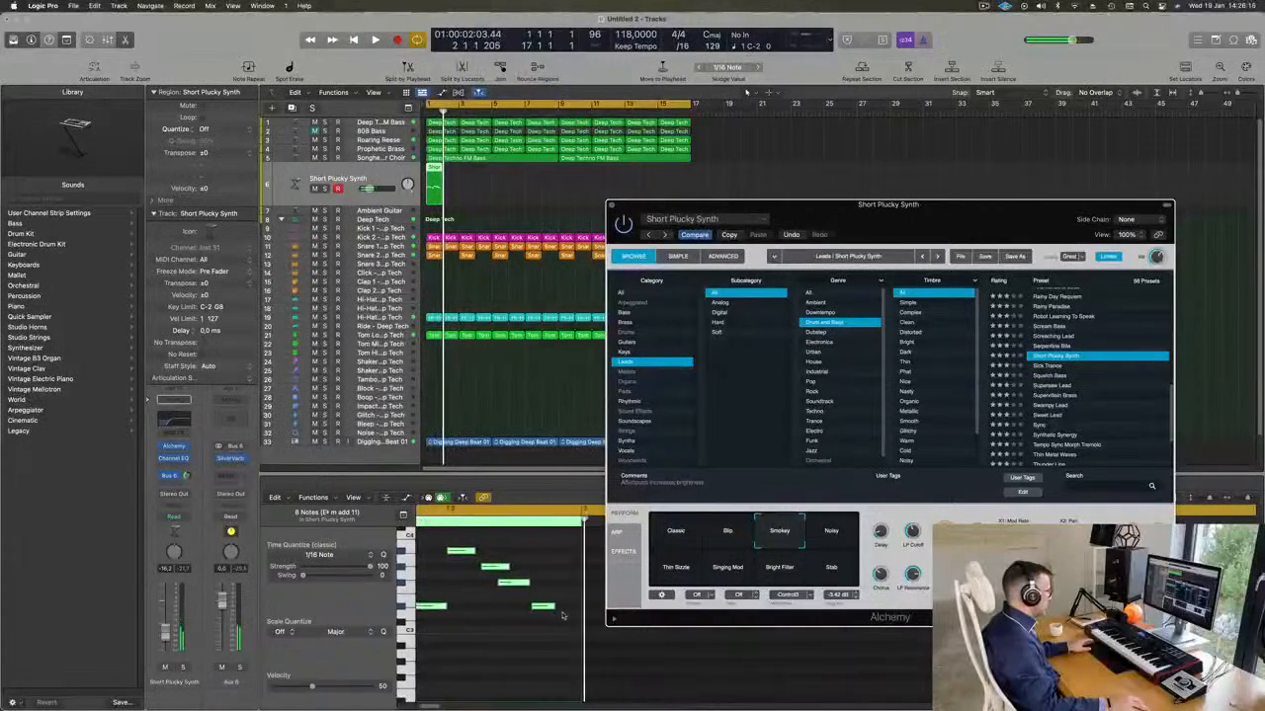
scroll(529, 604, "left", 2)
key("space")
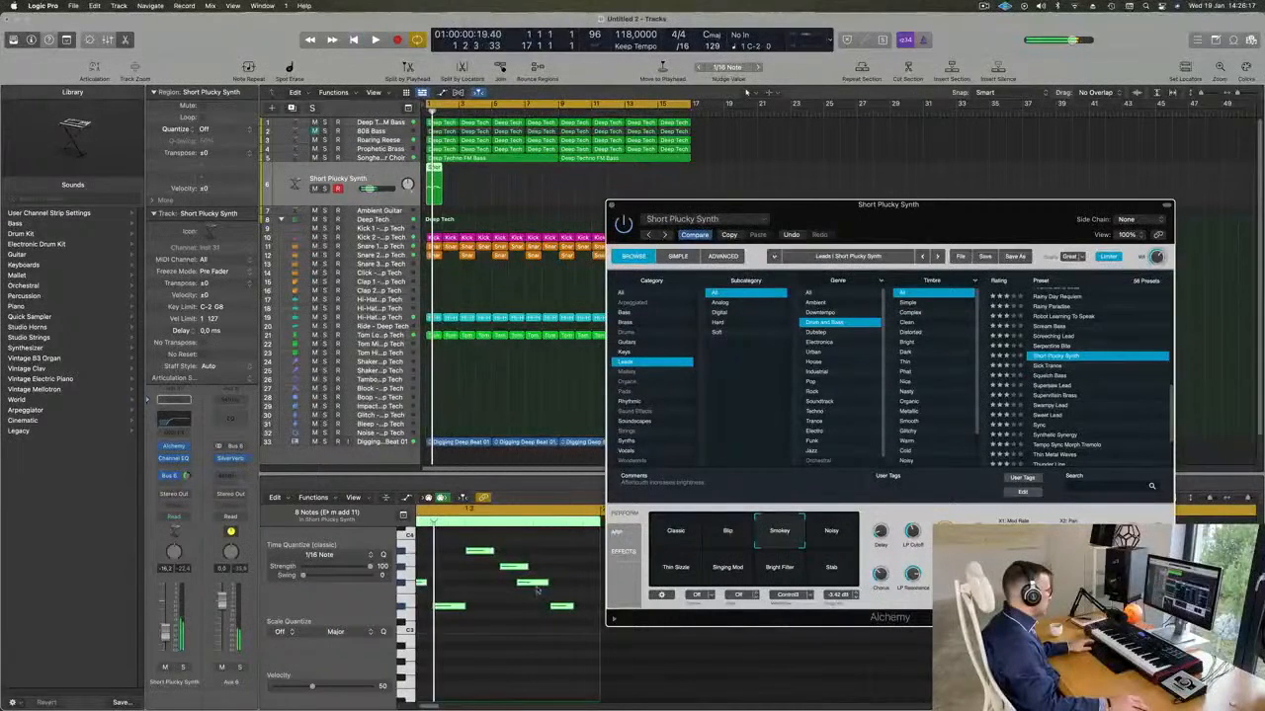
left_click_drag(570, 574, 549, 620)
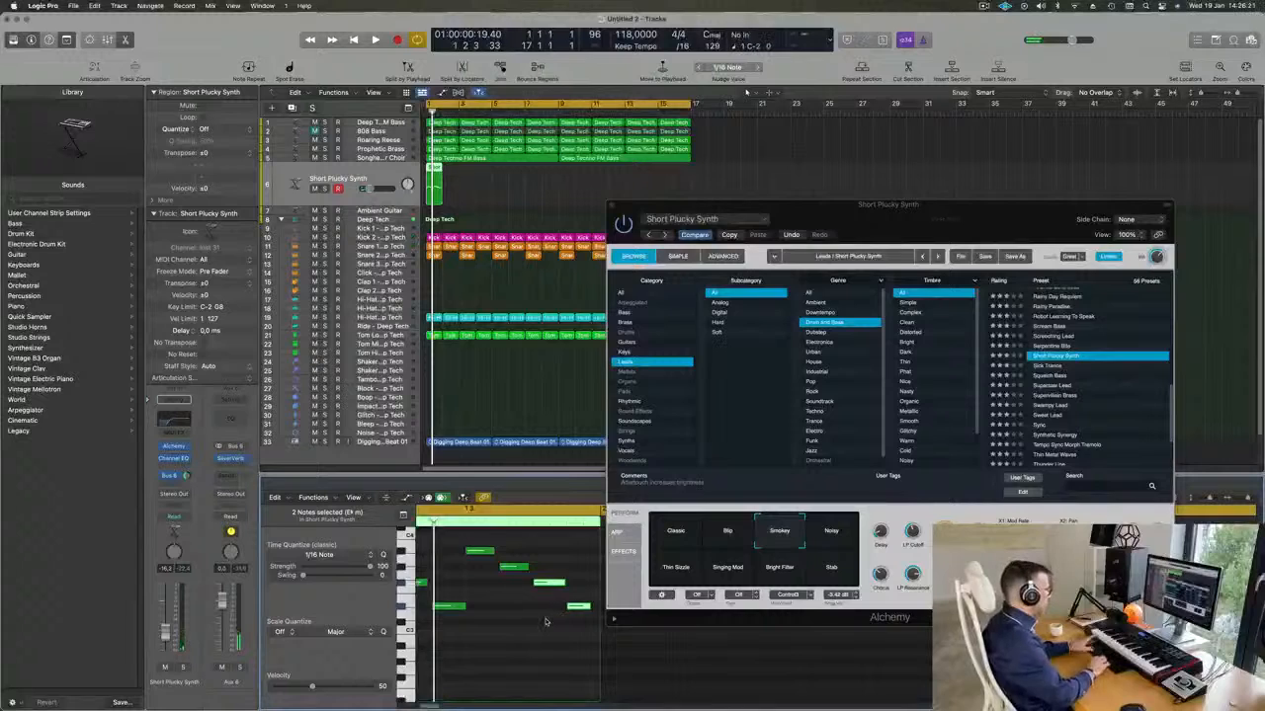
key("v")
key("space")
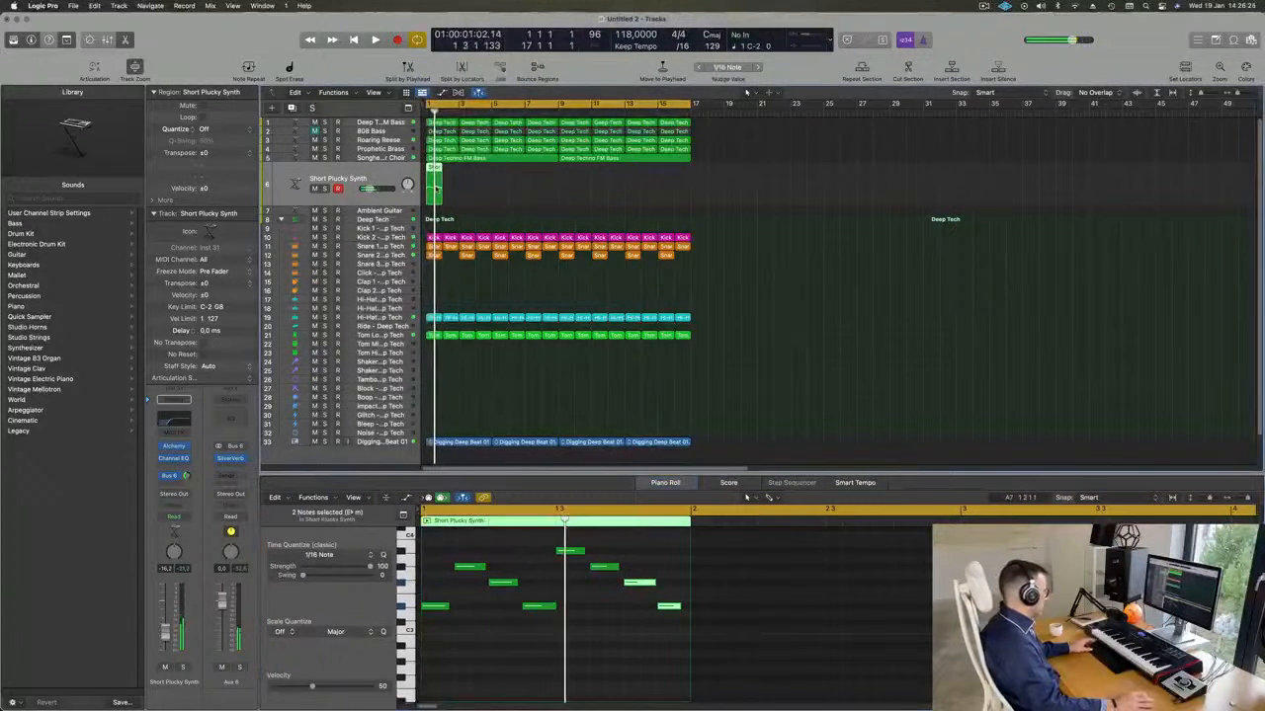
Repeat the one-bar Short Plucky Synth region until it fills bars 1 to 16, and select all sixteen regions.
key("super+r")
key("super+r")
key("super+r")
key("super+r")
key("super+r")
key("super+r")
key("super+r")
key("super+r")
key("super+r")
key("super+r")
key("super+r")
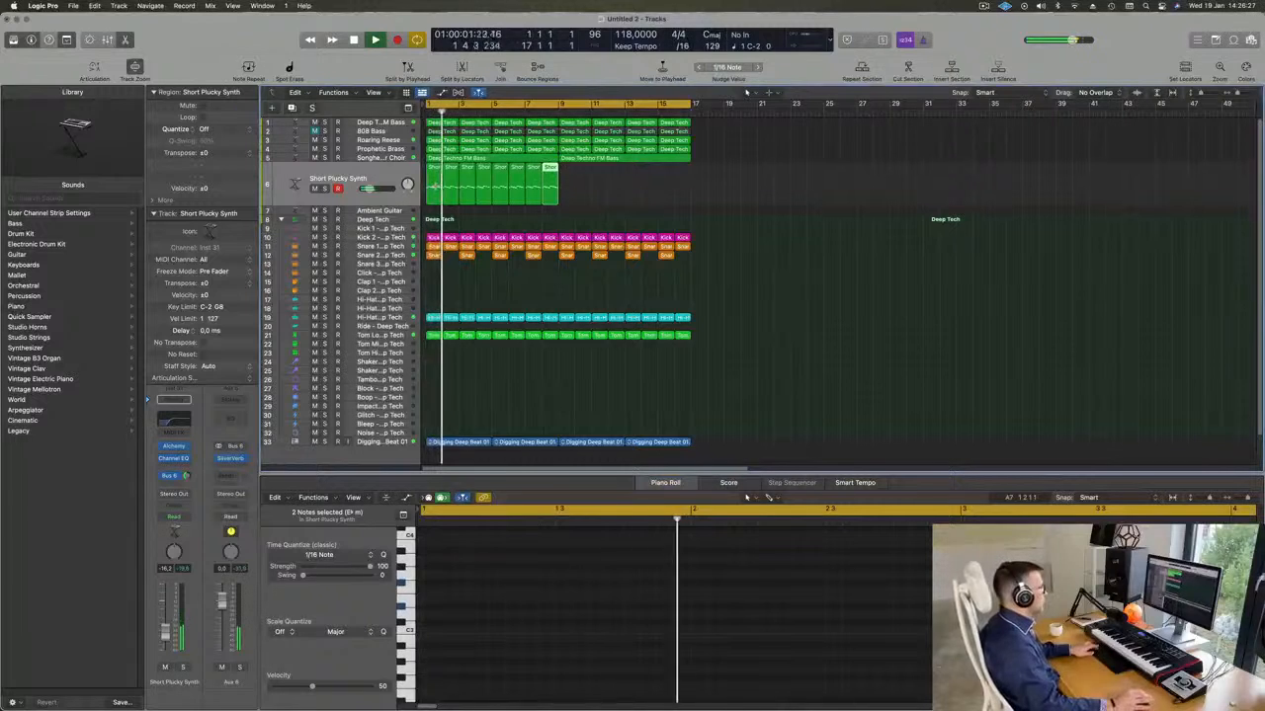
key("super+r")
key("super+r")
key("super+r")
key("super+r")
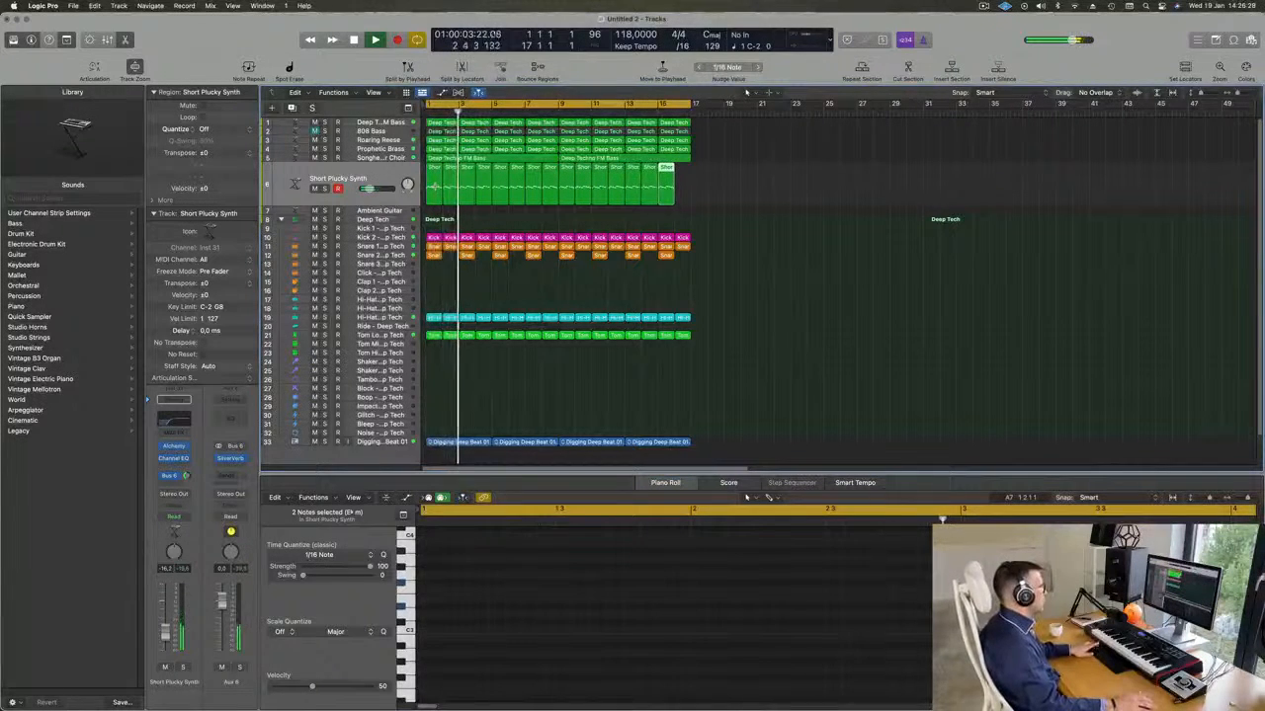
key("super+a")
key("Return")
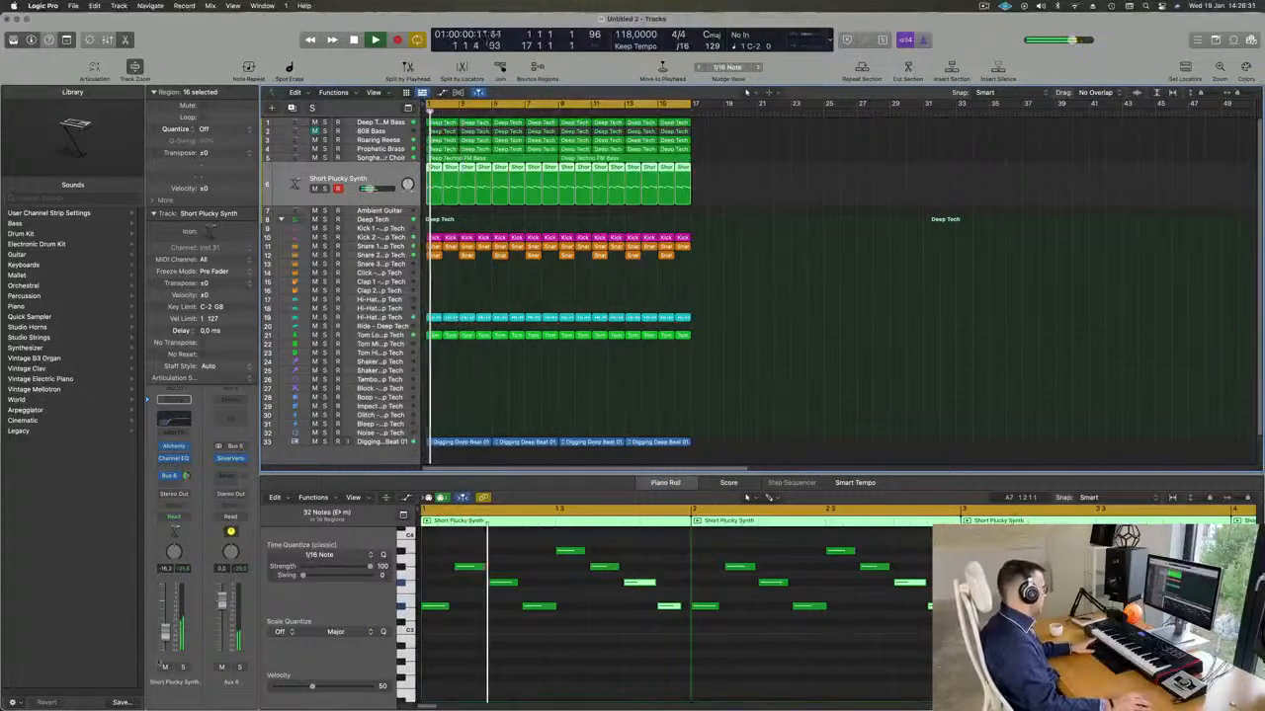
Audition the Noisy, Stab, Bright Filler, Singing Mod, Thin Sizzle and Classic variations of the Short Plucky Synth preset.
key("v")
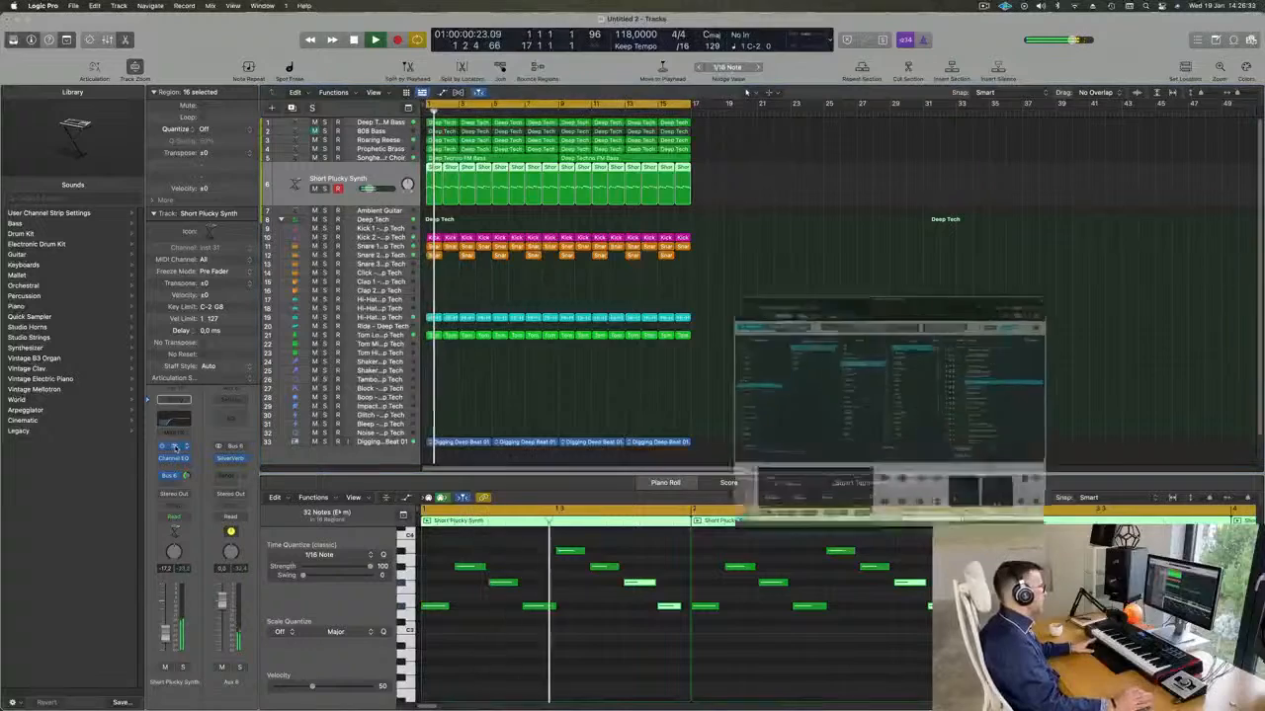
left_click_drag(919, 230, 741, 85)
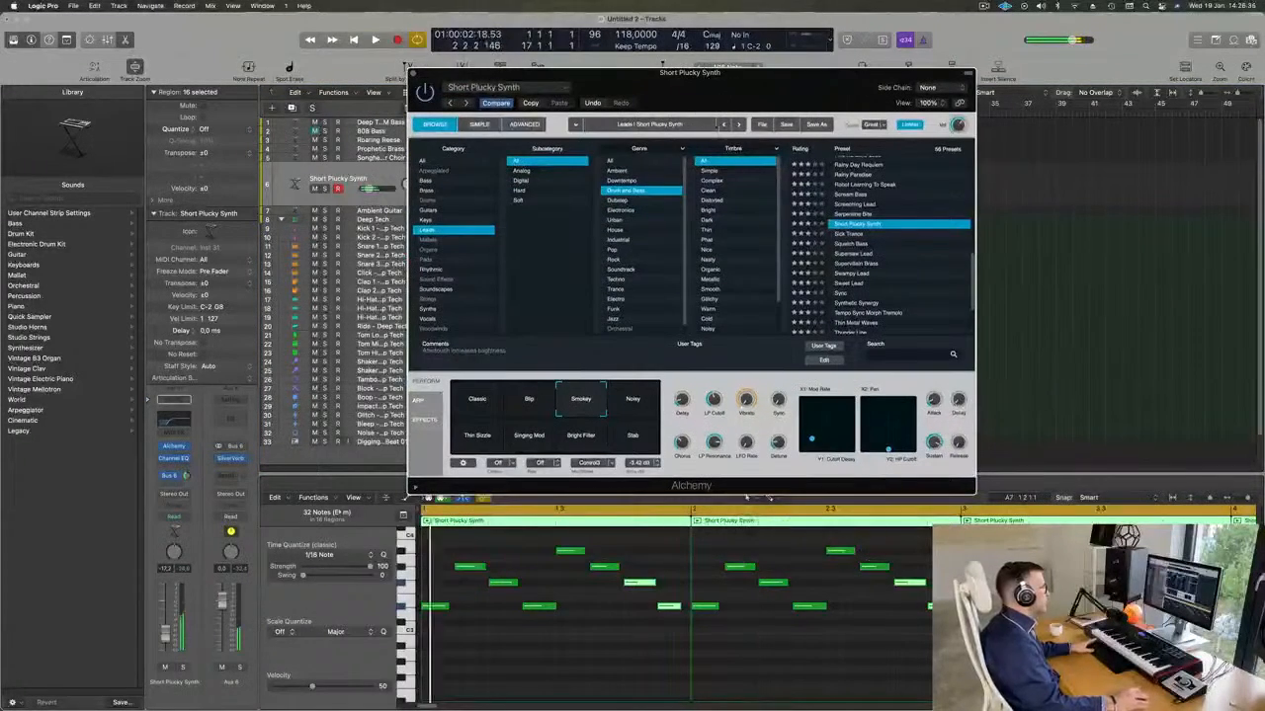
left_click(644, 400)
left_click(625, 448)
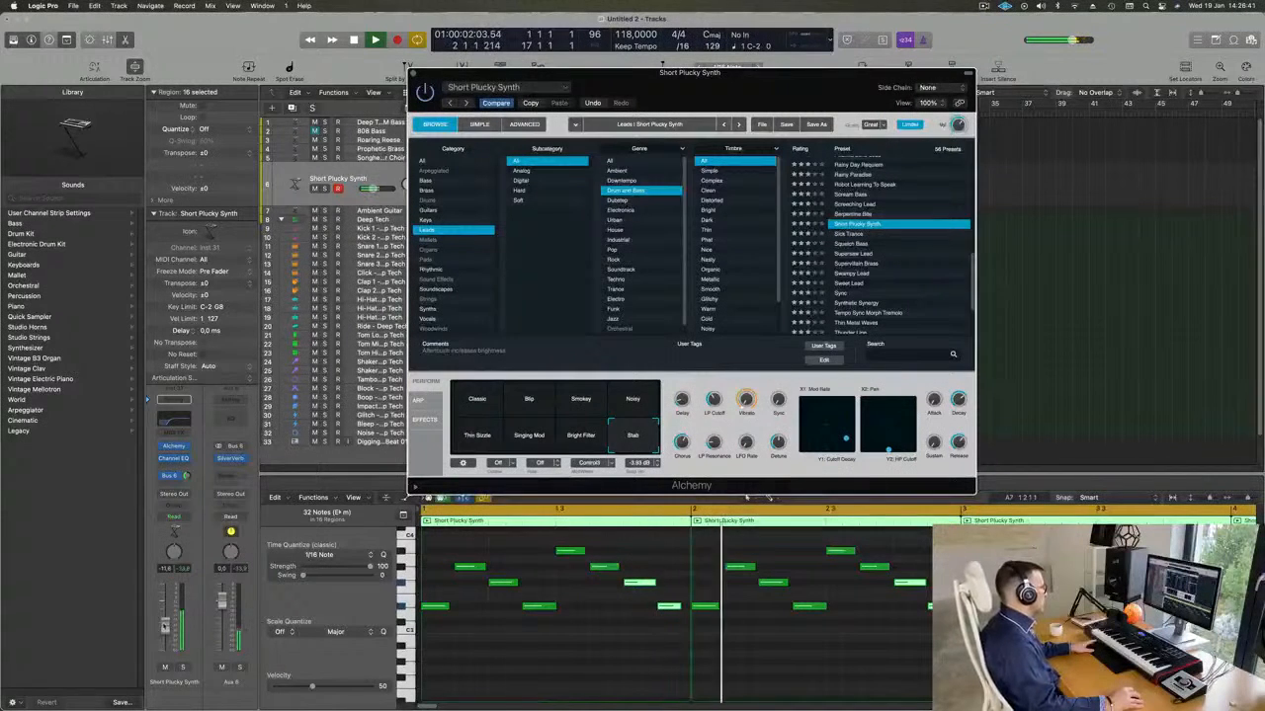
left_click(568, 446)
left_click(529, 443)
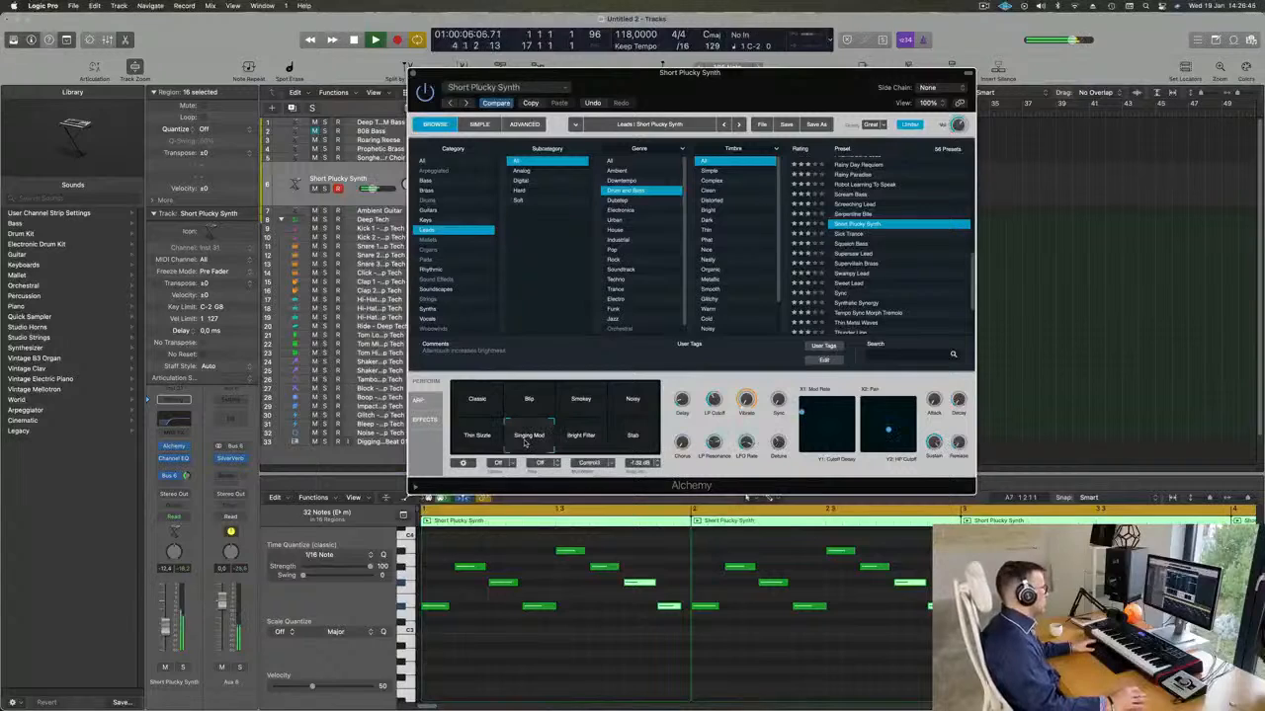
left_click(479, 427)
left_click(478, 405)
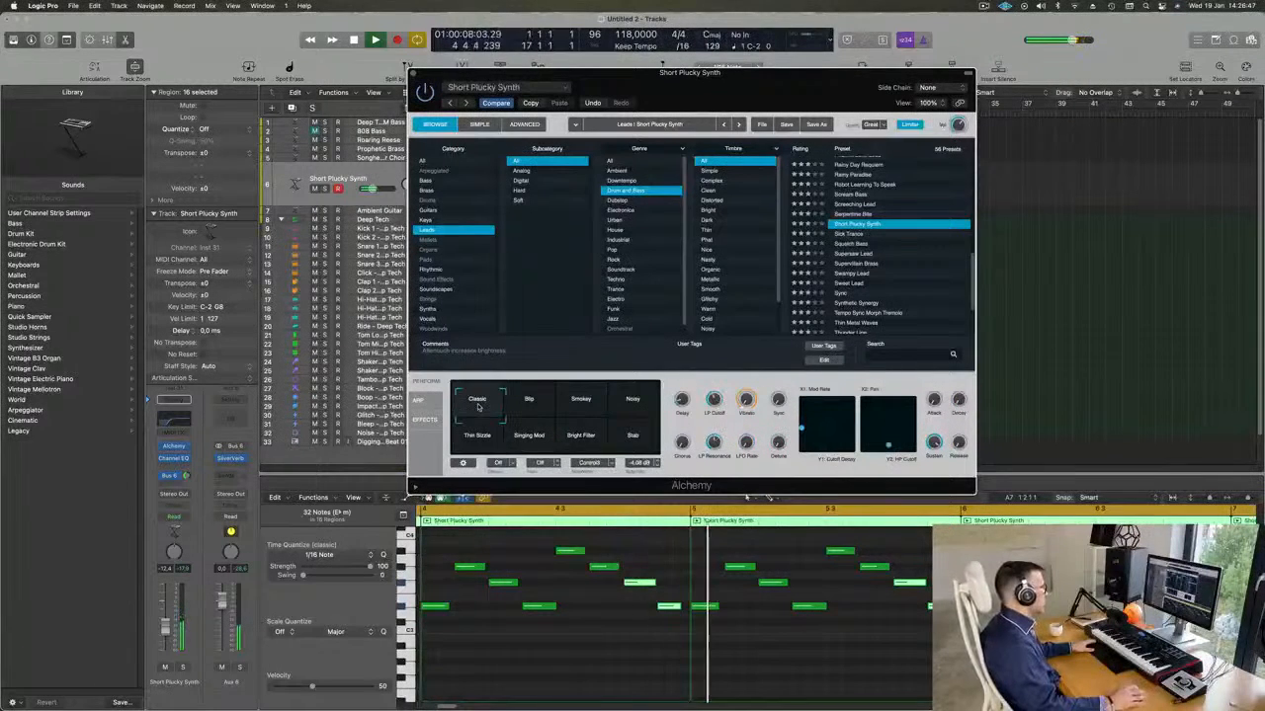
Try the Blip, Smokey and Noisy variations, and settle on a blend between Smokey and Noisy.
left_click(525, 393)
left_click(586, 398)
left_click(619, 396)
left_click_drag(645, 395, 604, 409)
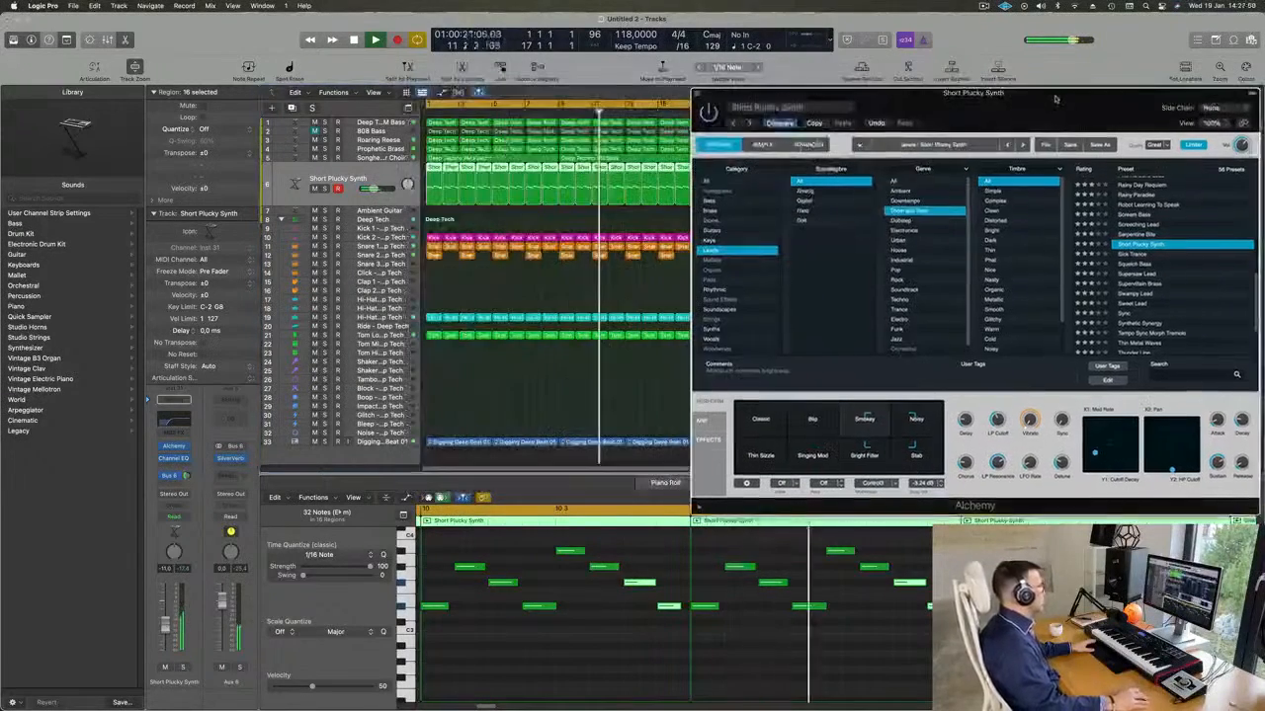
Insert a Compressor on the Short Plucky Synth channel and side-chain it to Kick 2 - Deep Tech (Inst 3).
left_click_drag(749, 94, 1032, 114)
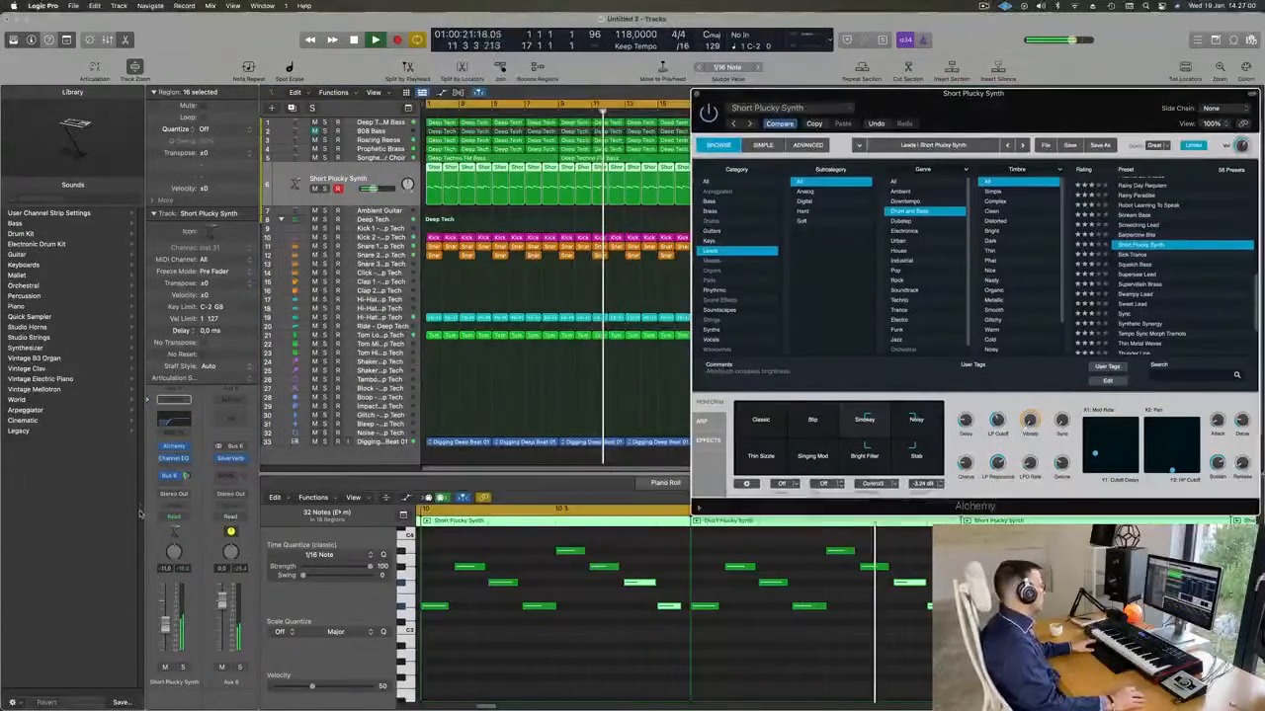
left_click(176, 467)
mouse_move(213, 503)
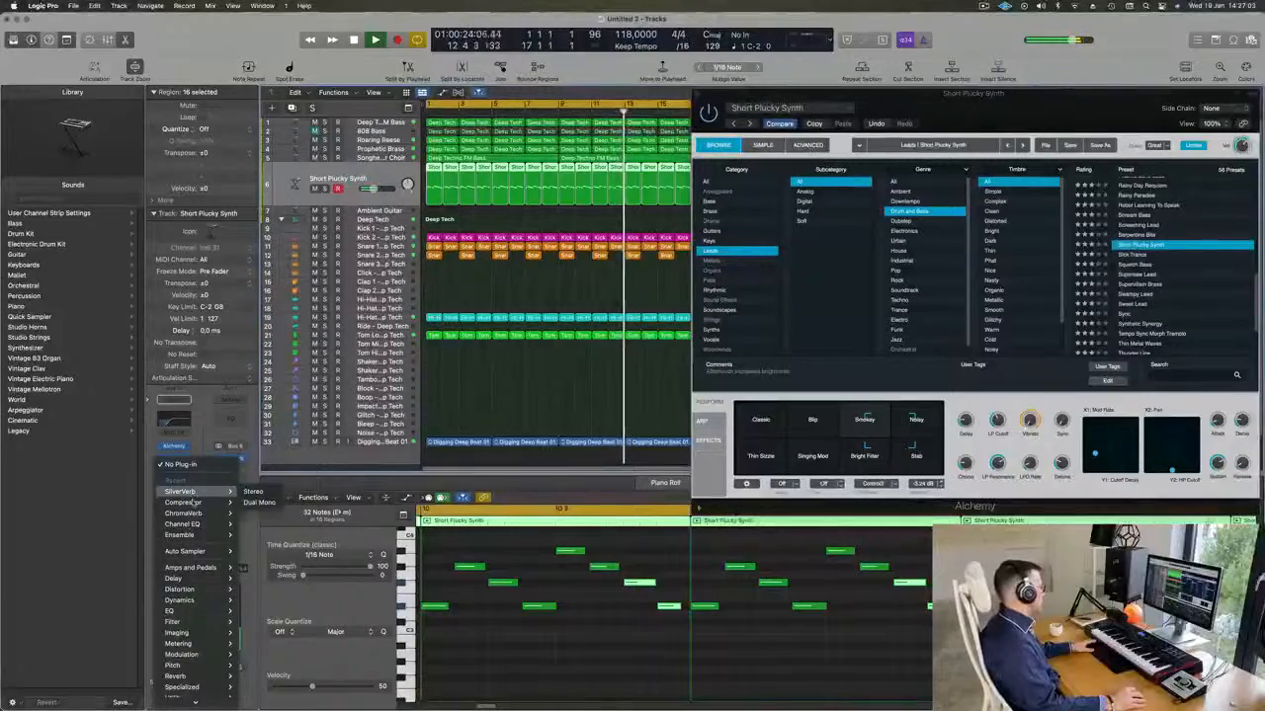
left_click(253, 503)
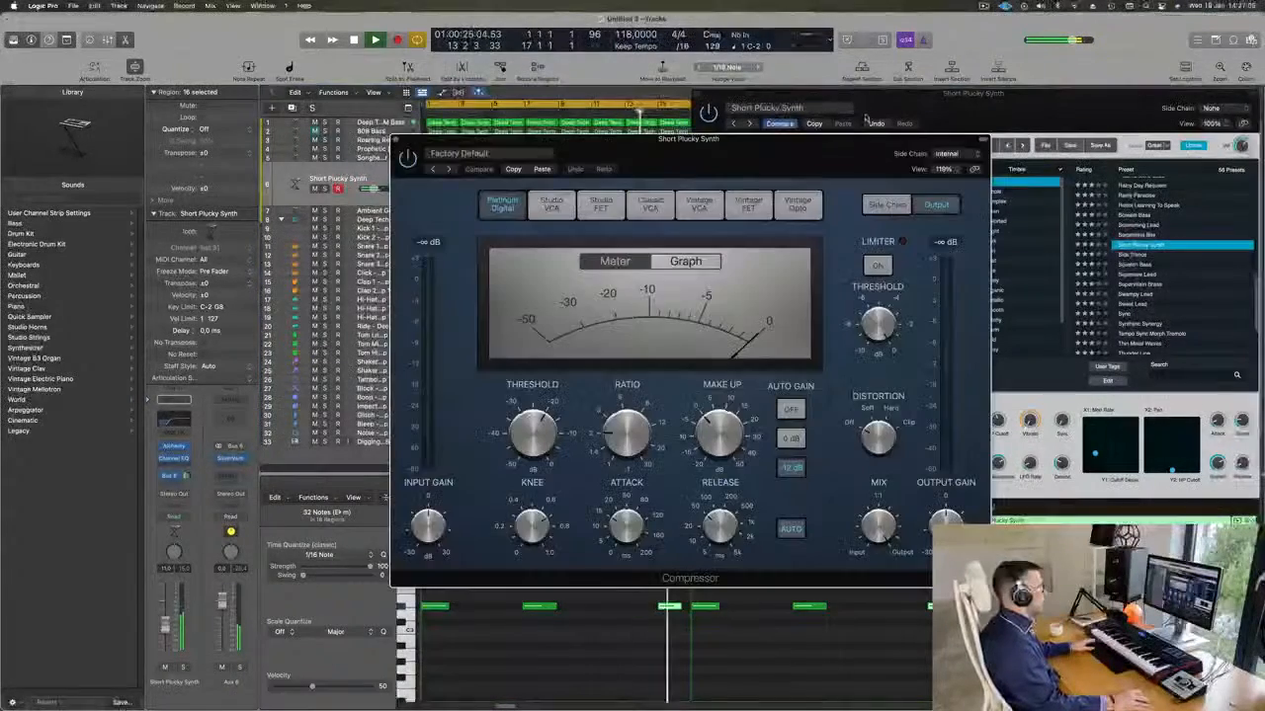
left_click_drag(828, 154, 786, 153)
left_click(906, 153)
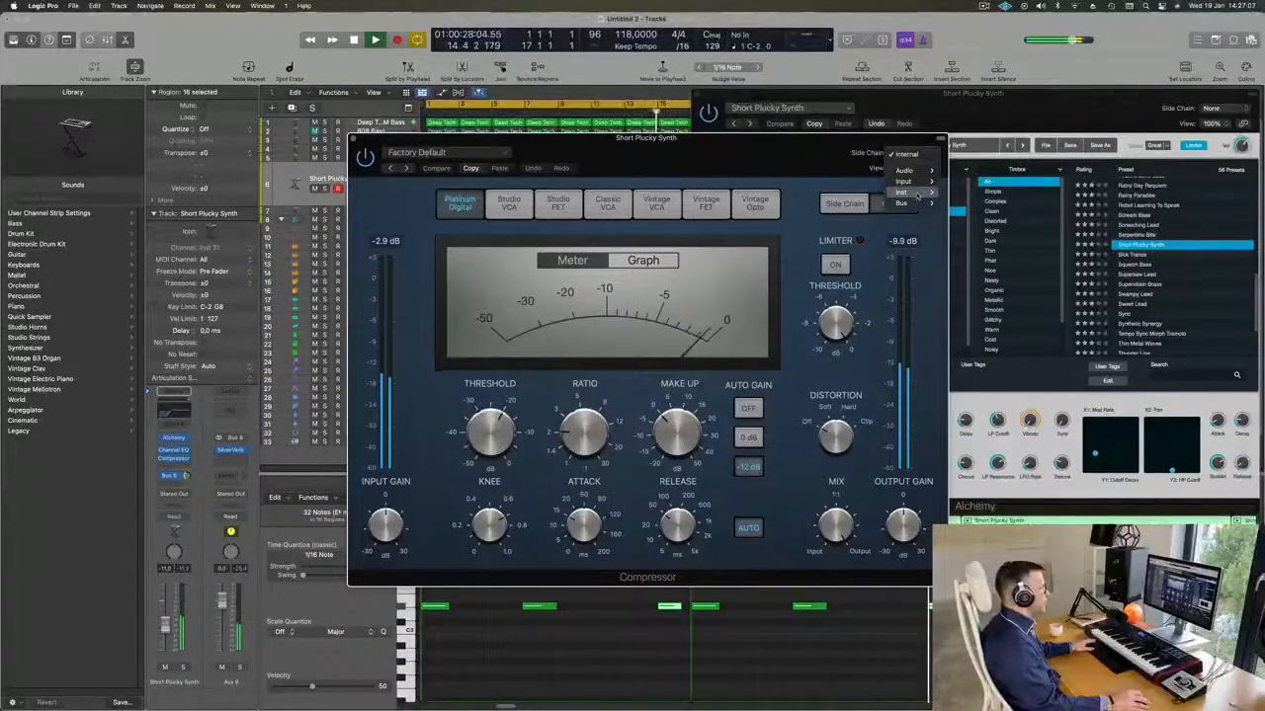
mouse_move(917, 193)
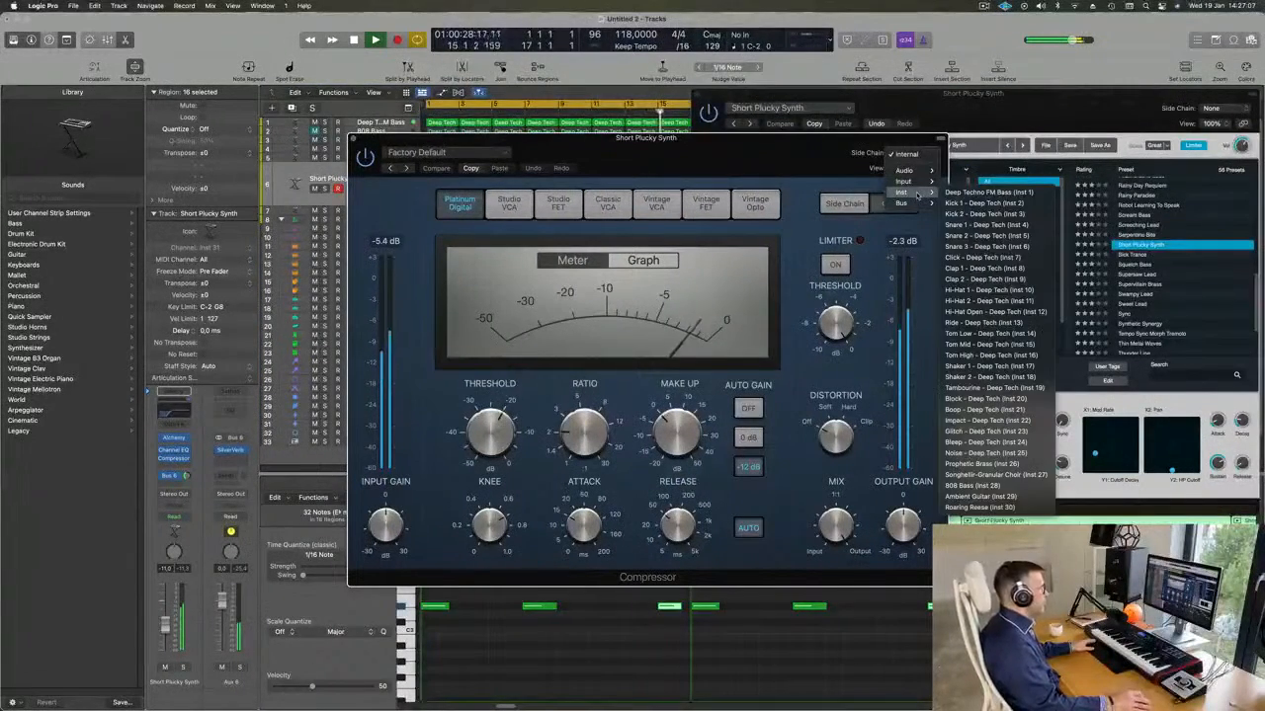
left_click(983, 213)
left_click_drag(770, 139, 883, 137)
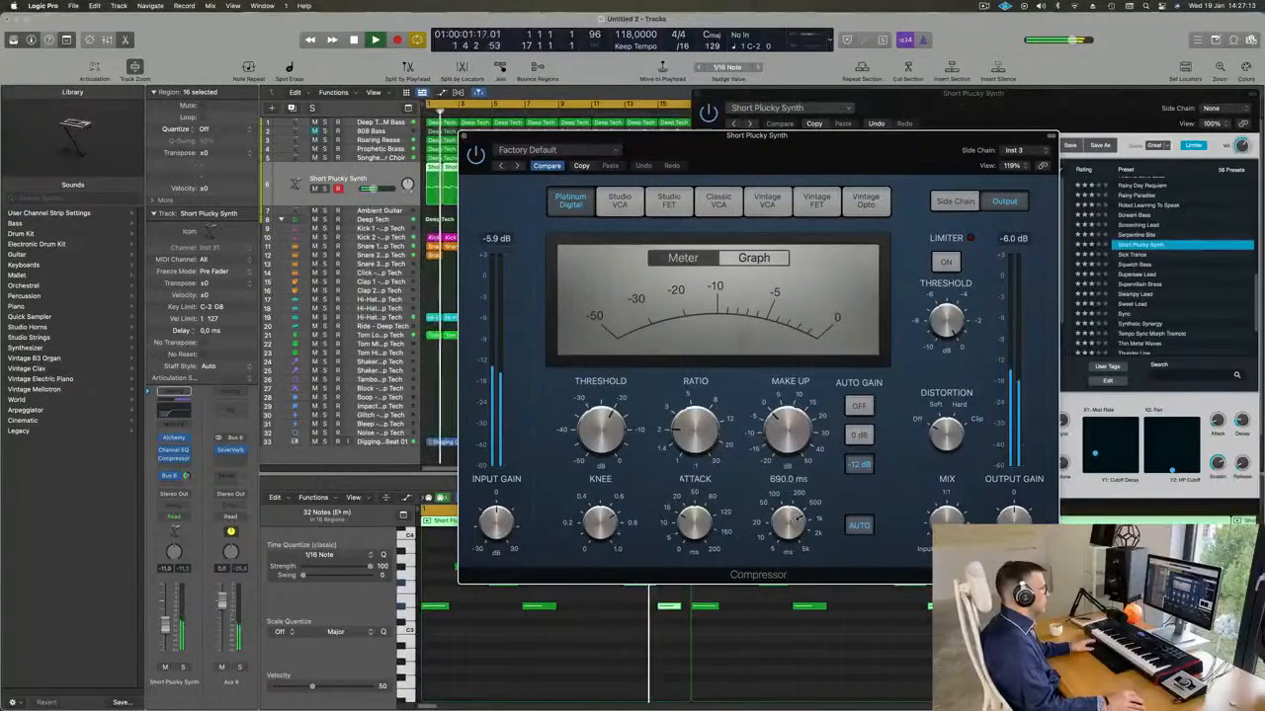
Turn off the compressor's auto release, set its ratio to about 4.1:1, and close the Compressor and Alchemy windows.
left_click(859, 525)
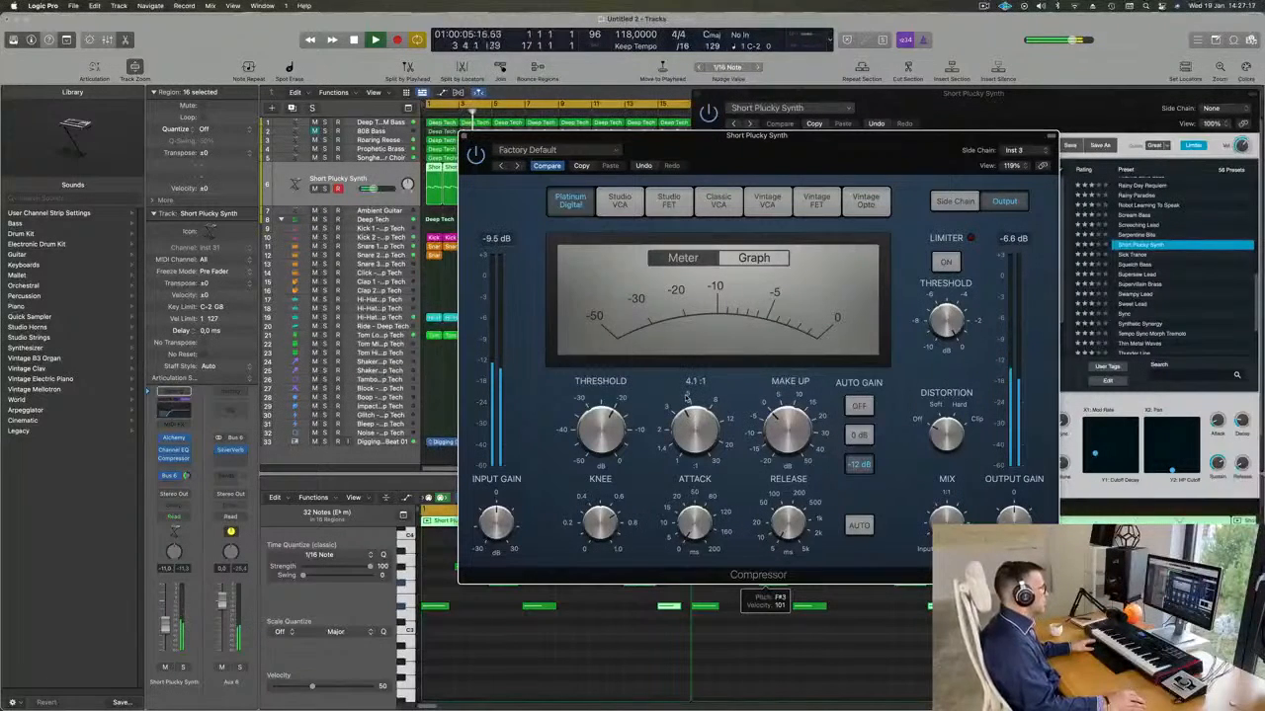
left_click_drag(622, 419, 623, 424)
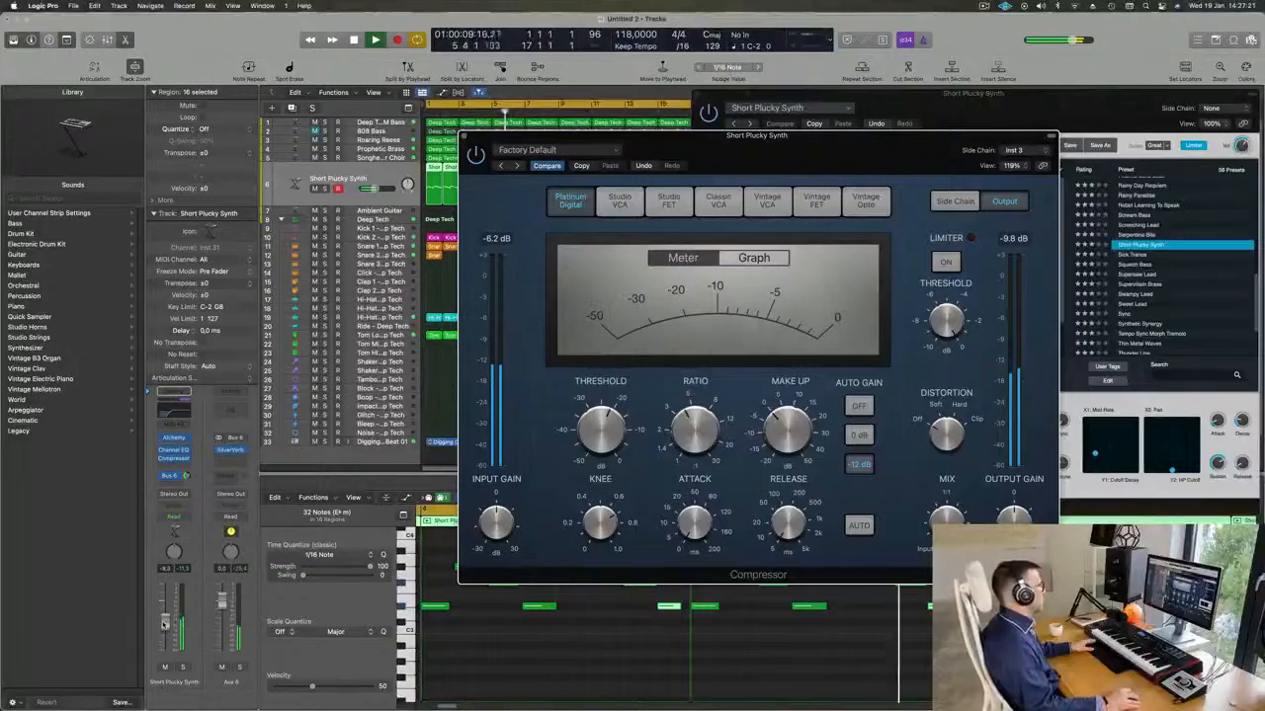
key("v")
left_click(463, 135)
left_click_drag(962, 96, 817, 191)
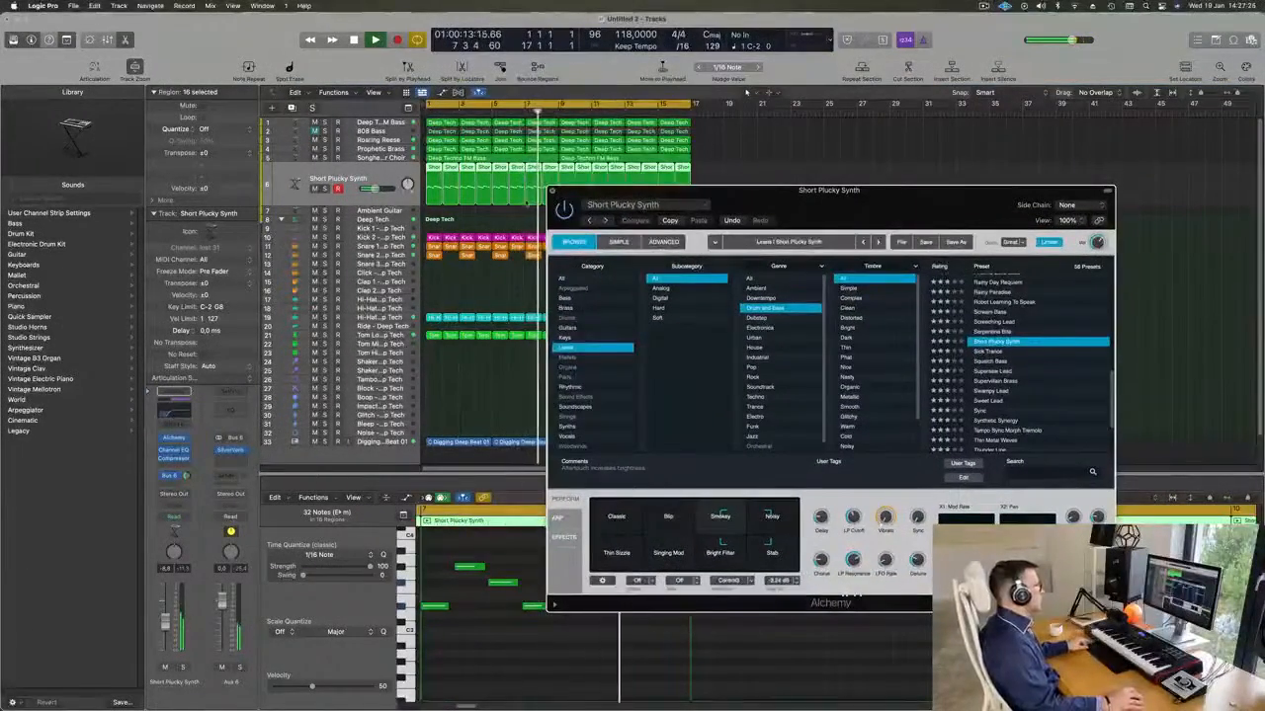
left_click(552, 190)
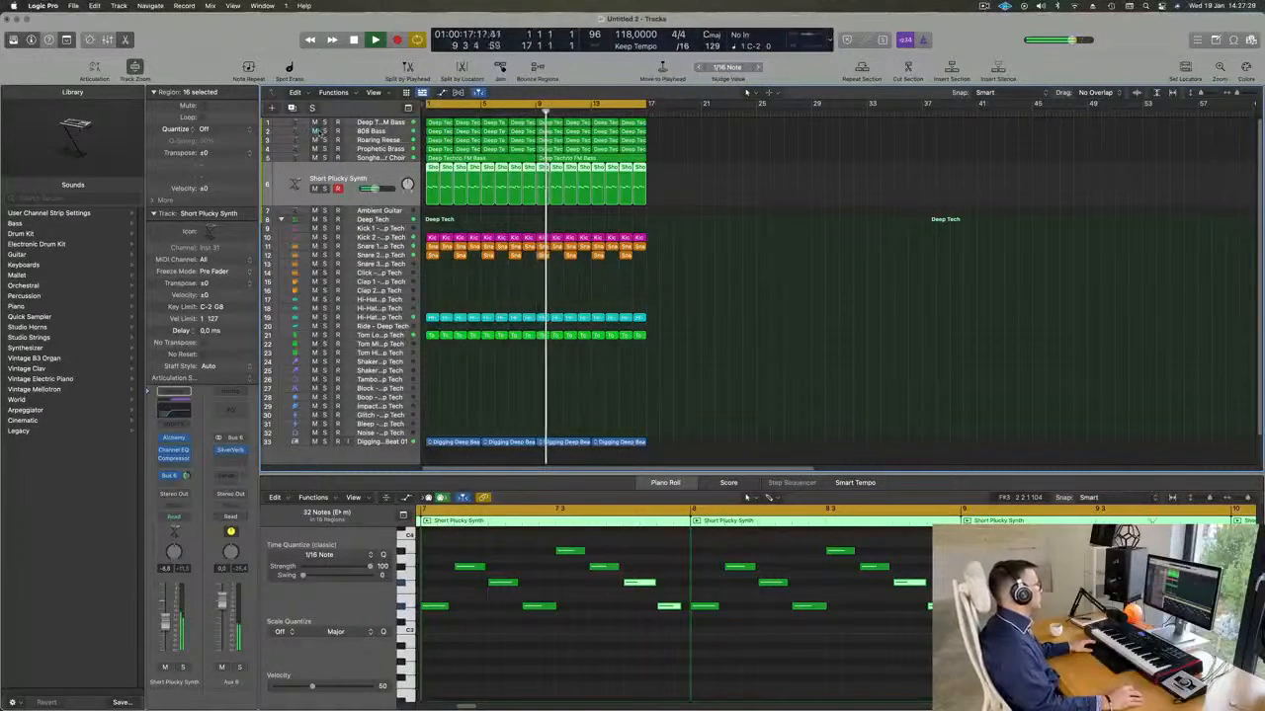
Mute the Deep Techno FM Bass, 808 Bass, Prophetic Brass and choir tracks, leaving Roaring Reese unmuted.
left_click(315, 132)
left_click(315, 124)
left_click(315, 140)
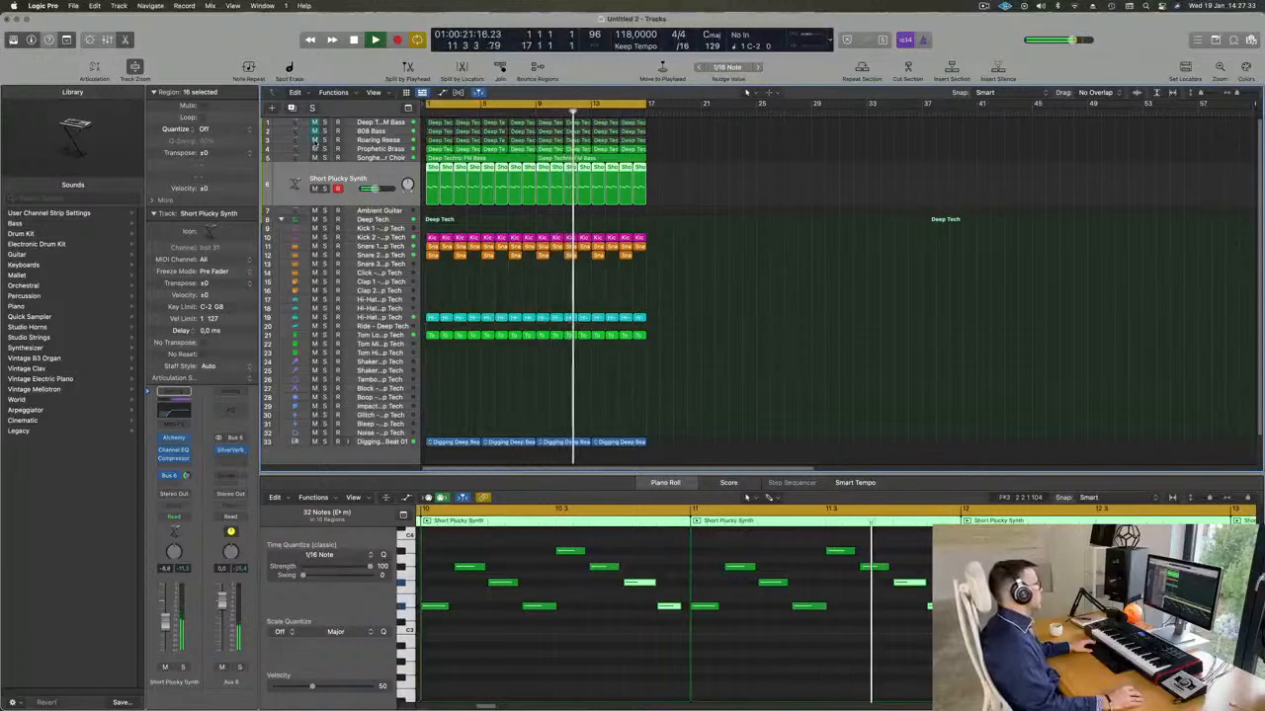
left_click(315, 149)
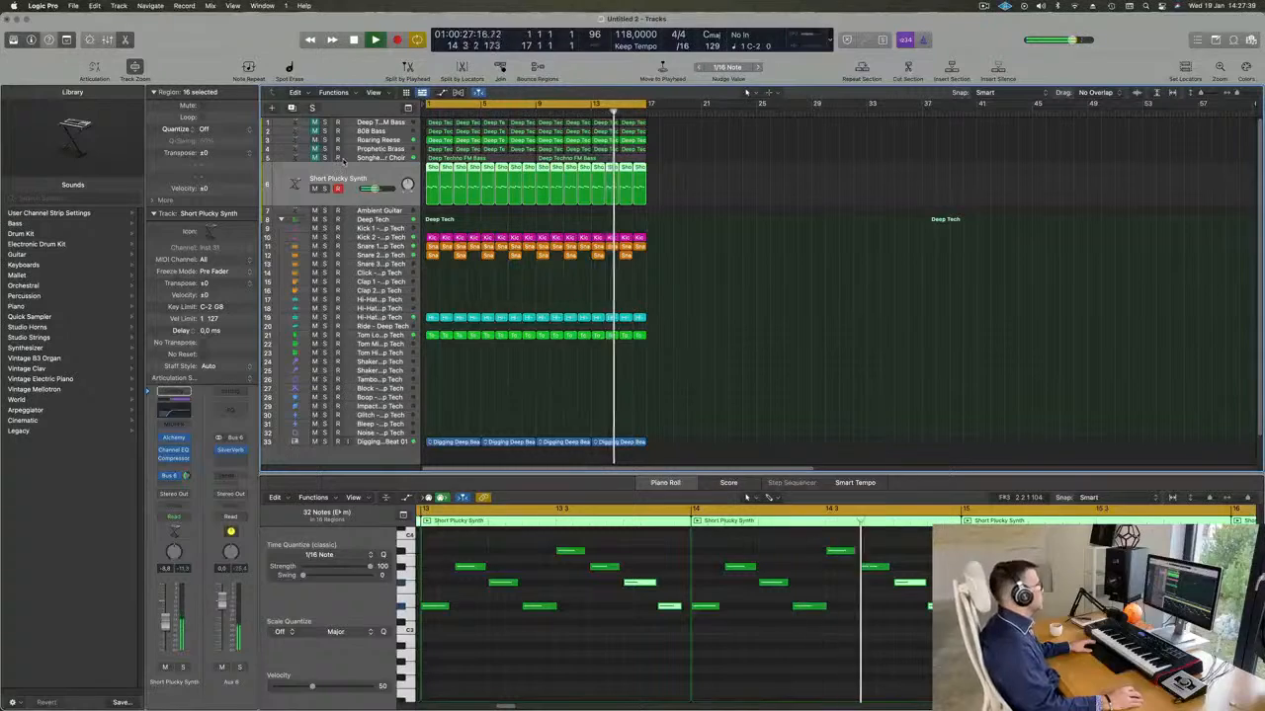
Adjust the Channel EQ low cut on Short Plucky Synth to about 254 Hz, and restart playback.
key("super+Left")
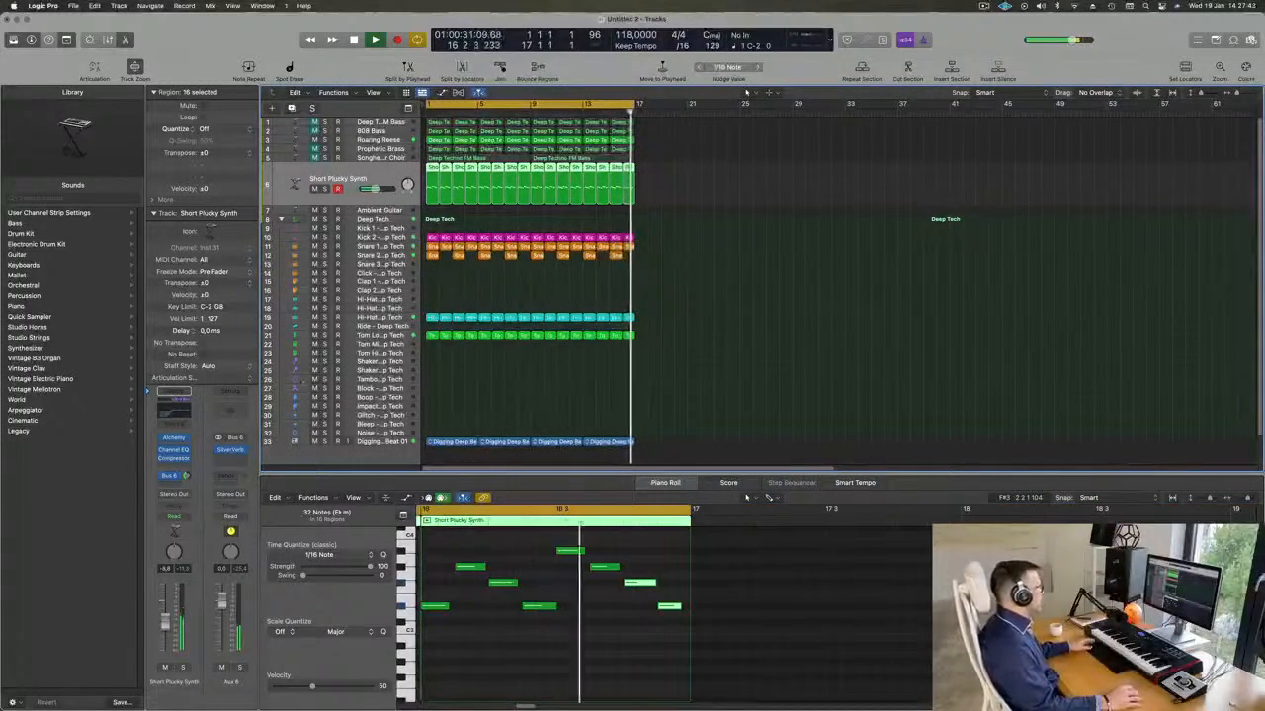
key("e")
mouse_move(707, 344)
left_mouse_down()
mouse_move(671, 340)
mouse_move(978, 333)
mouse_move(687, 337)
mouse_move(703, 342)
left_mouse_up()
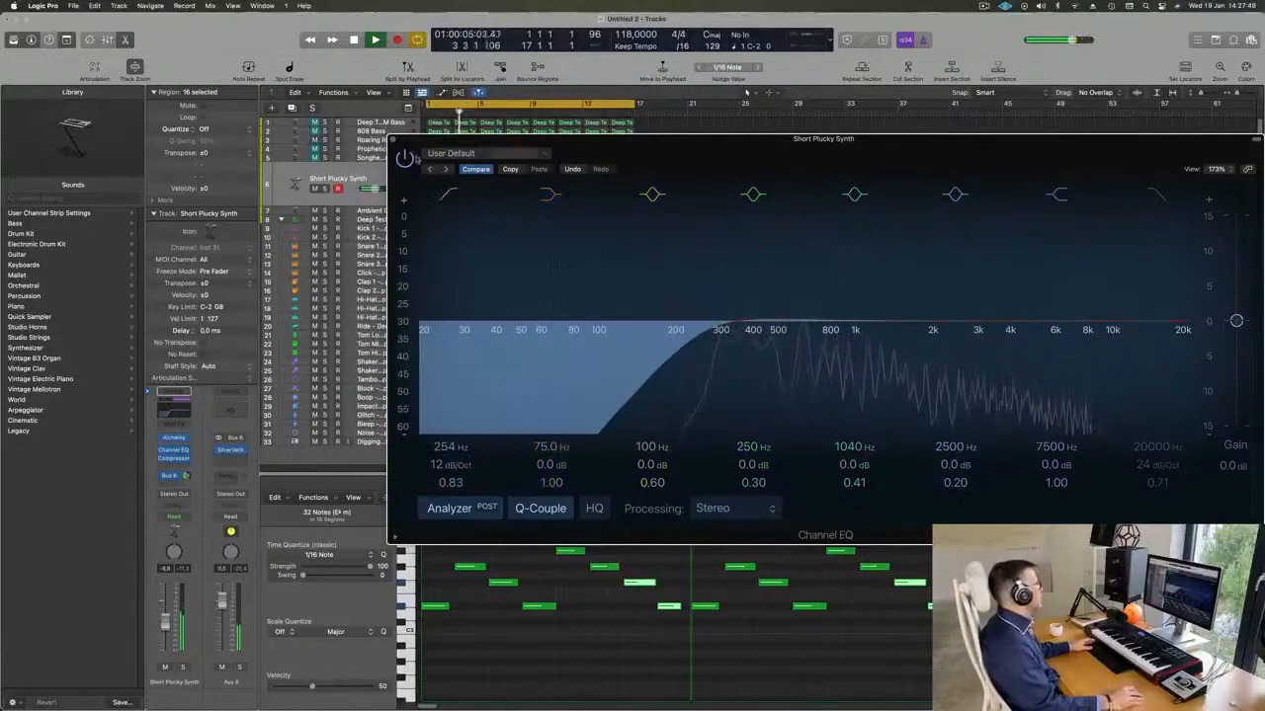
key("super+w")
key("space")
Unmute the Songhellir-Granular Choir track while checking the Roaring Reese, 808 Bass and Prophetic Brass tracks.
key("space")
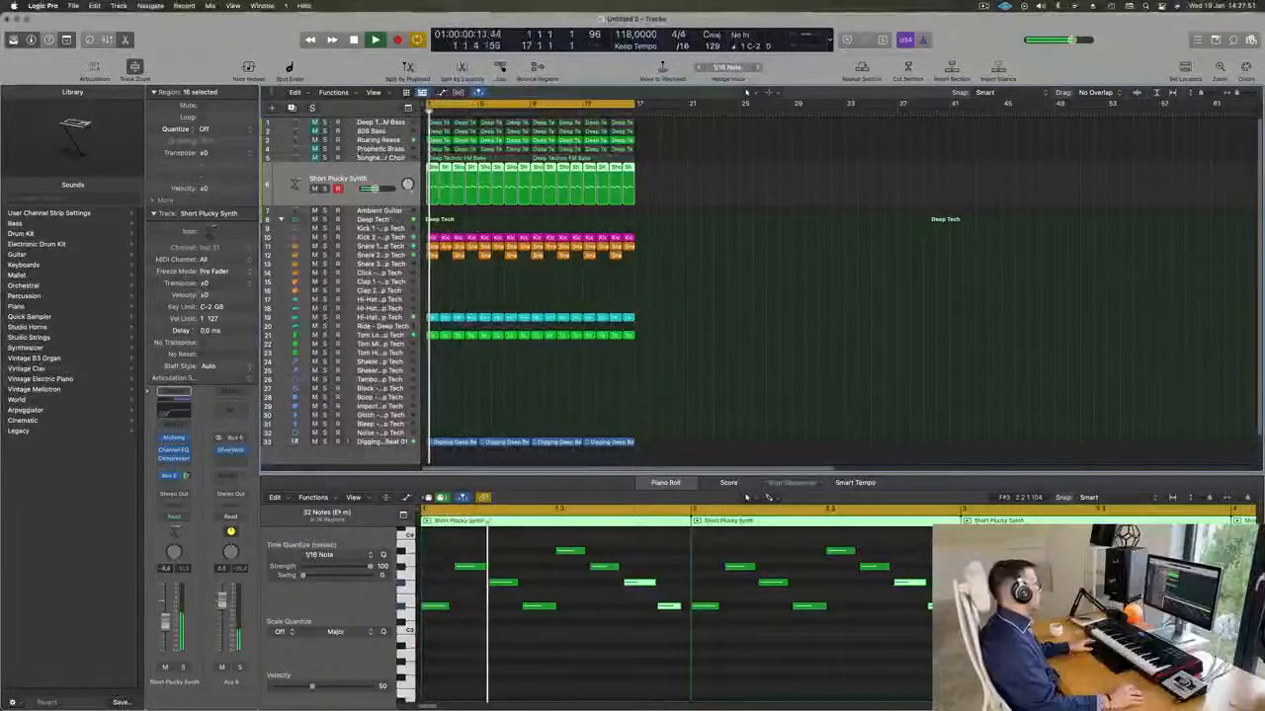
left_click(296, 141)
key("space")
key("space")
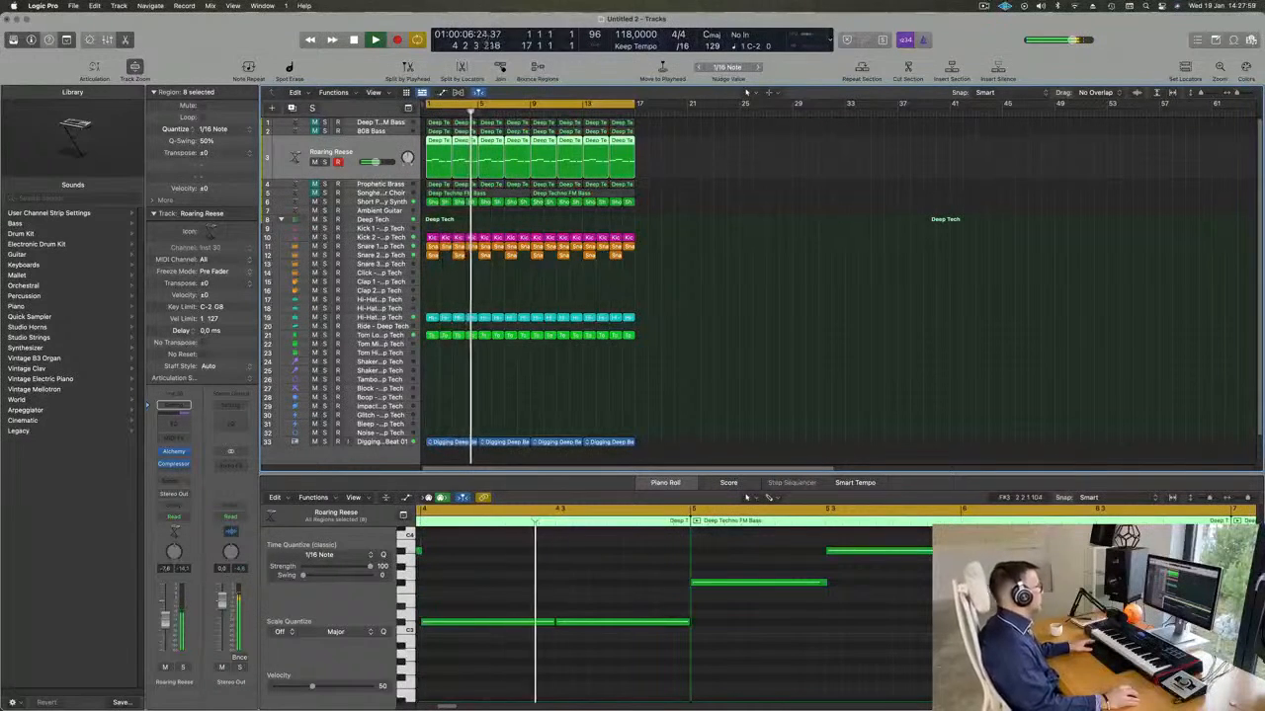
left_click(297, 191)
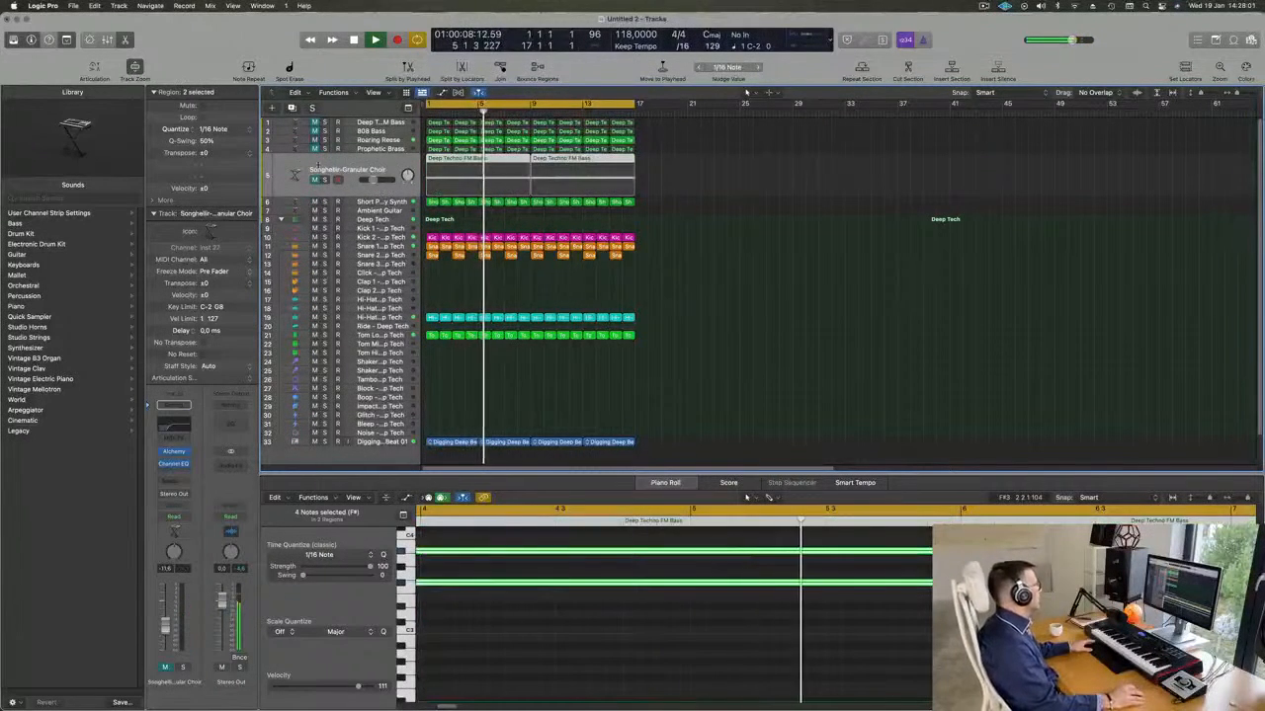
left_click(314, 180)
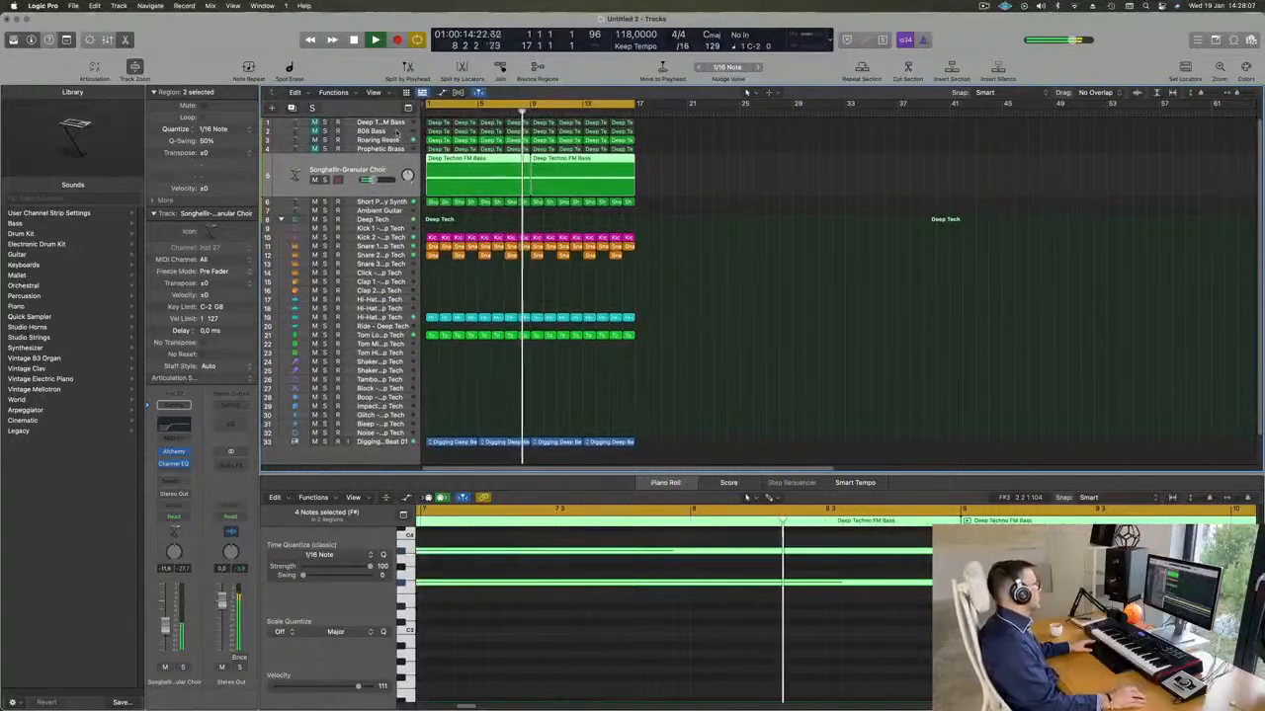
left_click(398, 131)
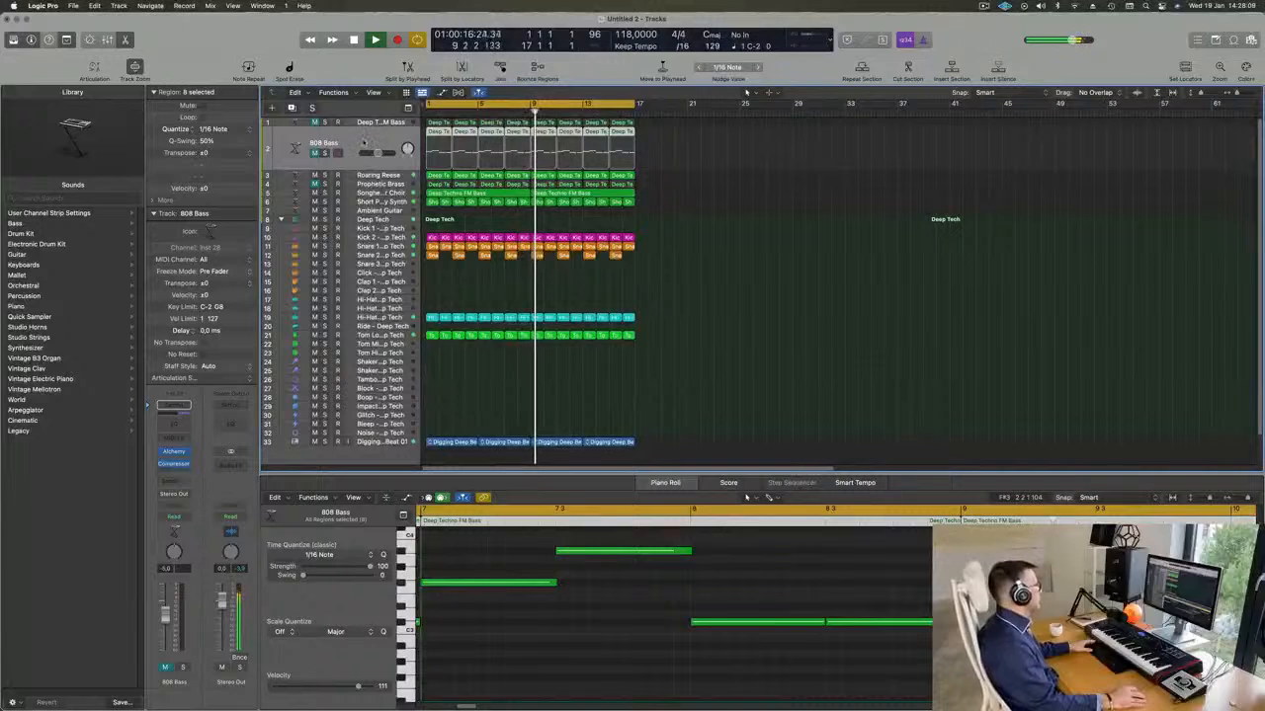
left_click(380, 184)
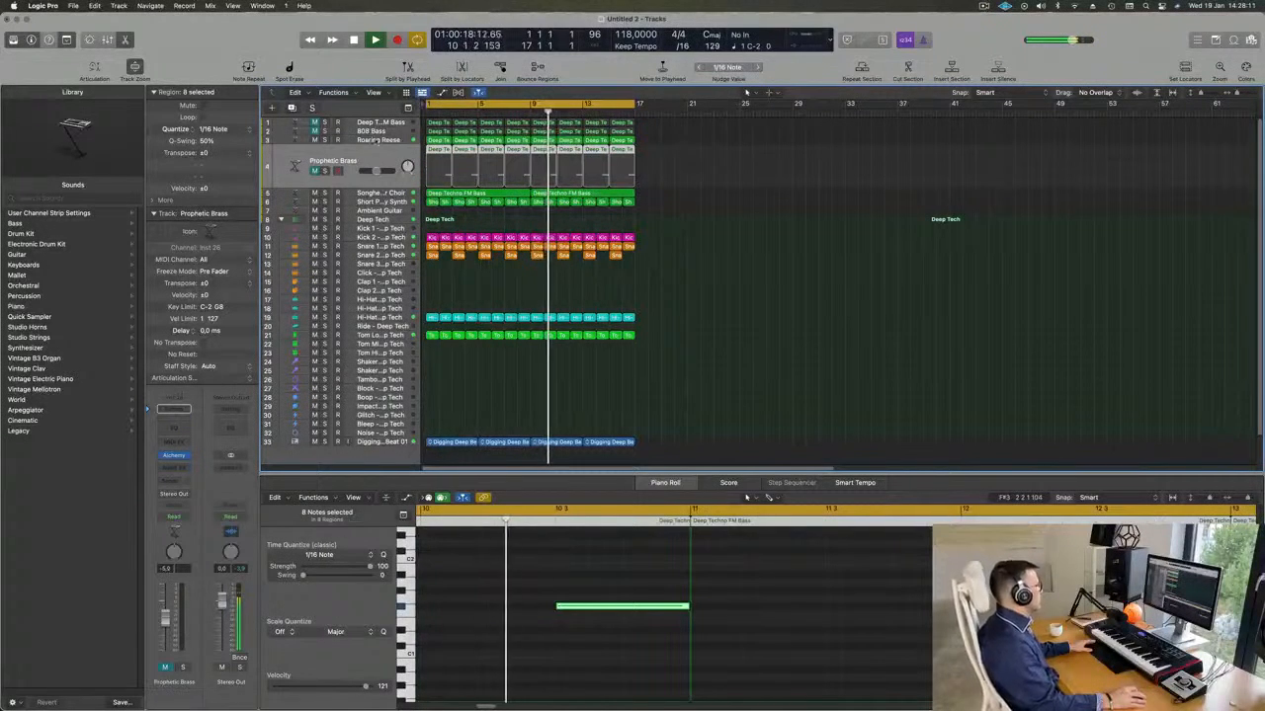
Unmute the Prophetic Brass and Deep Techno FM Bass tracks and select the Deep Techno FM Bass track during playback.
left_click(314, 170)
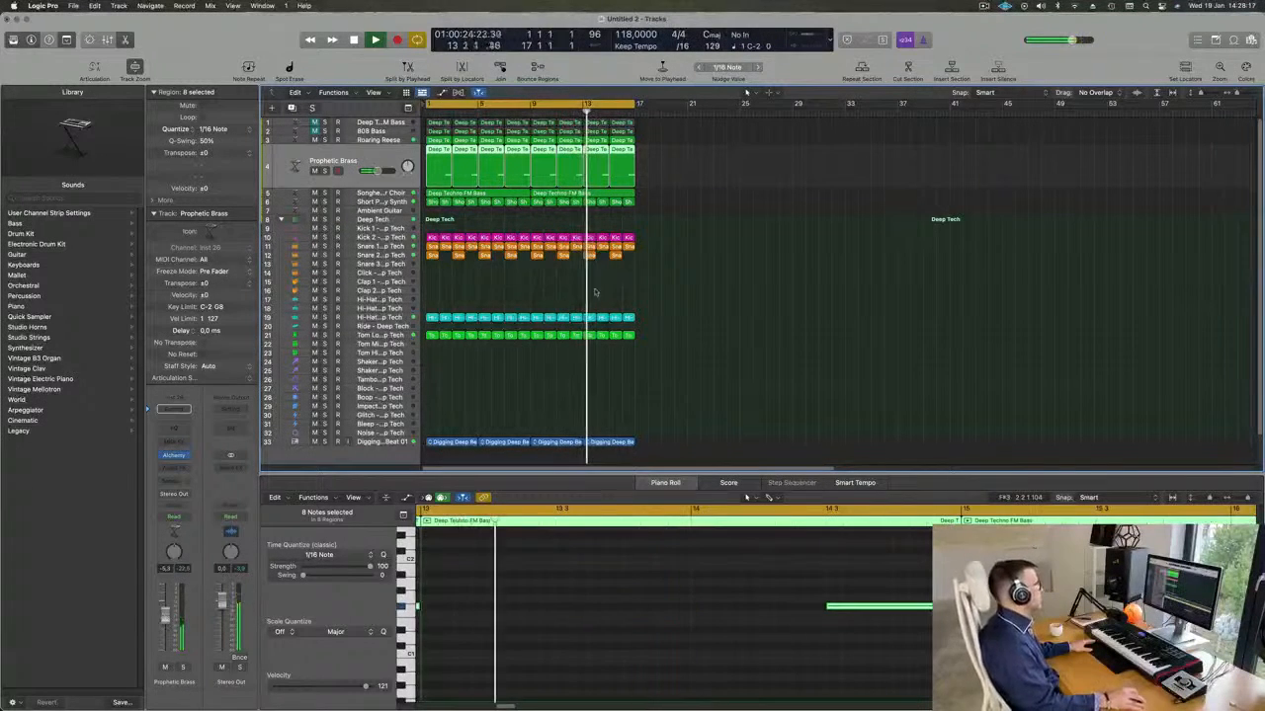
left_click(316, 123)
left_click(287, 124)
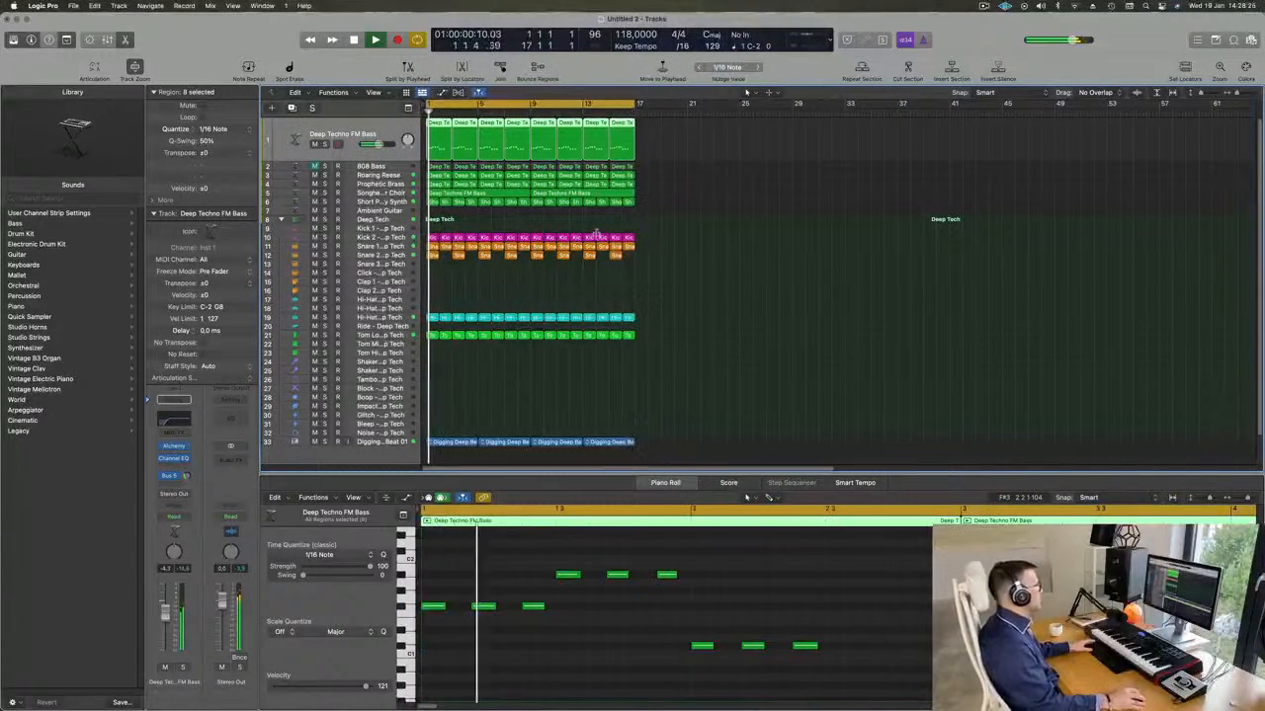
scroll(425, 212, "down", 2)
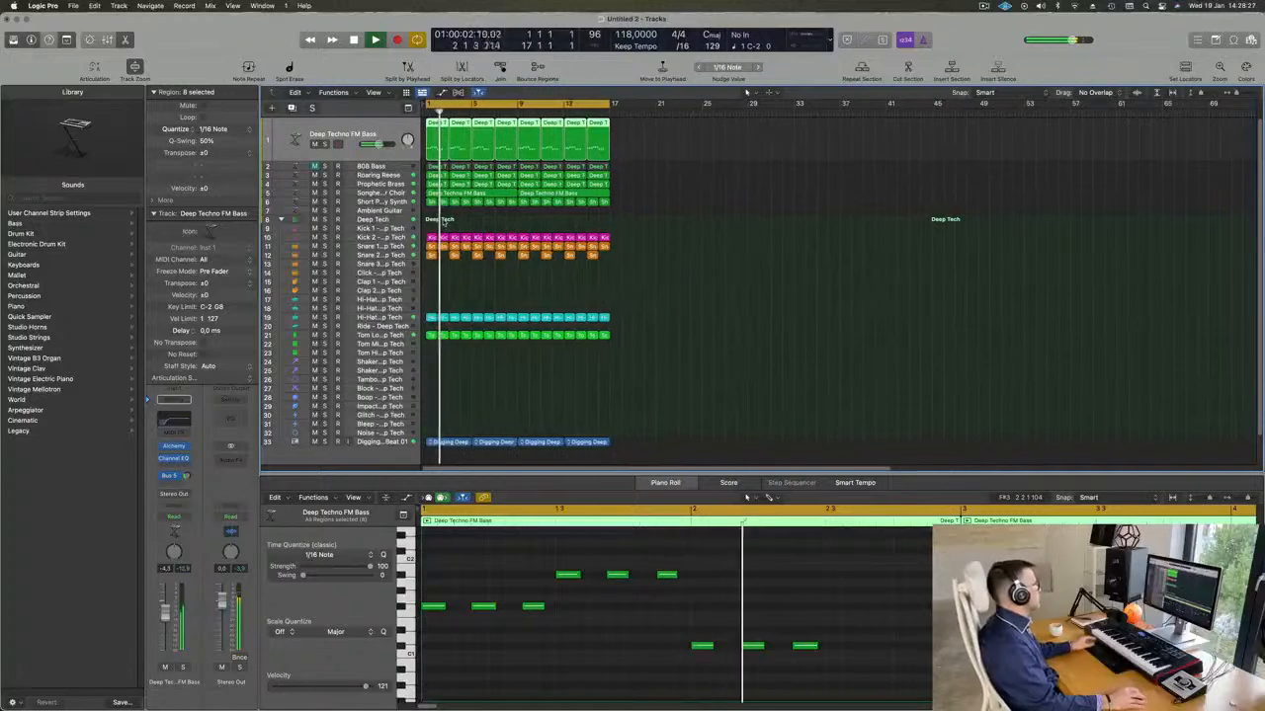
Select the Short Plucky Synth track and clear the selection of its regions while the loop keeps playing.
left_click(385, 201)
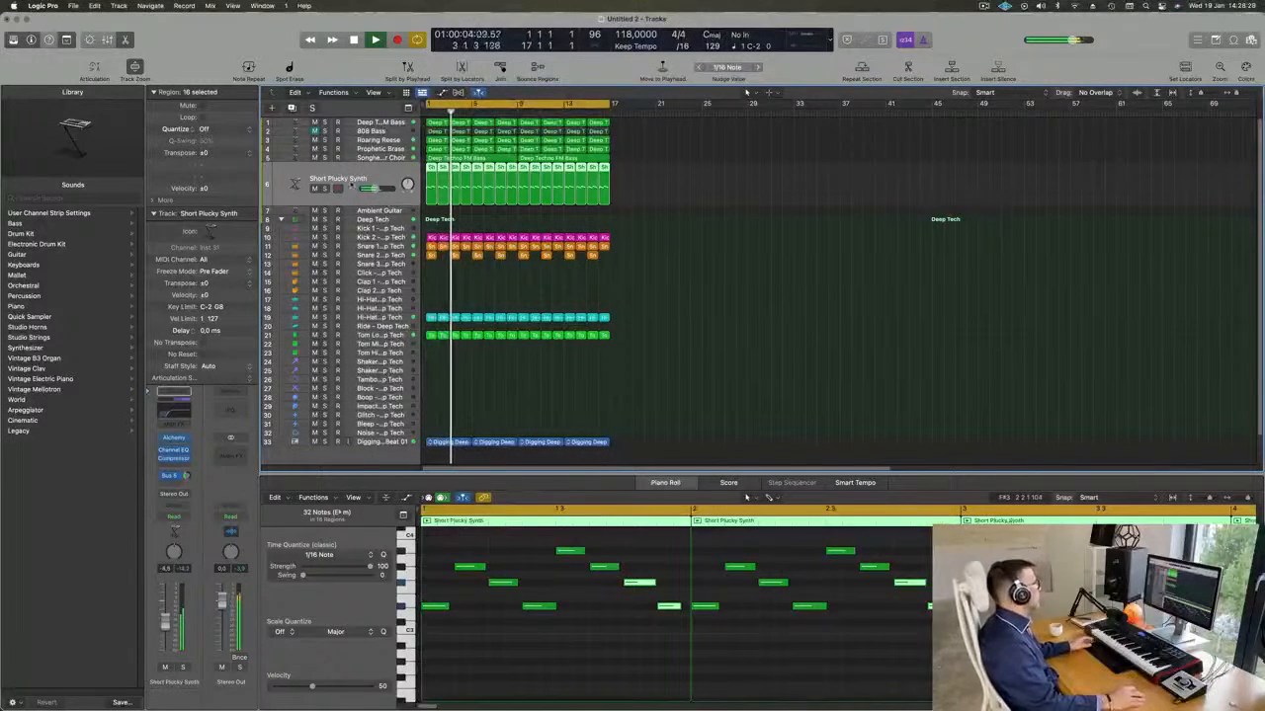
left_click(984, 6)
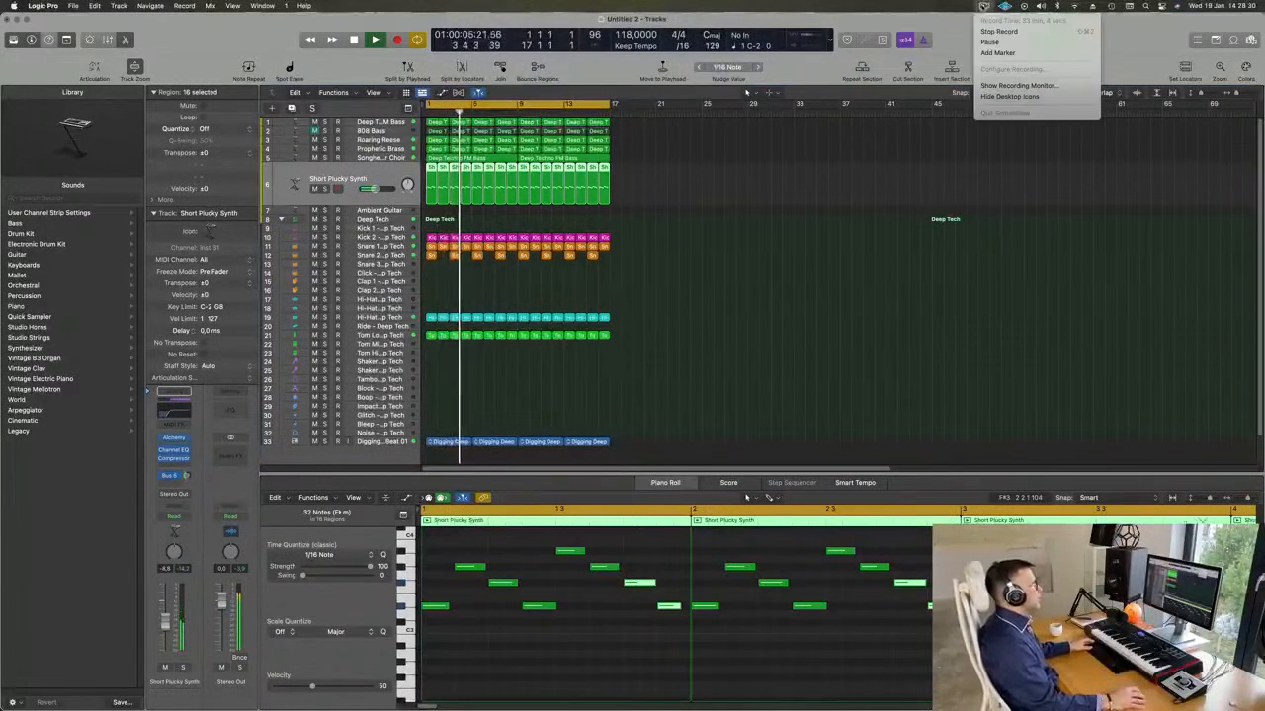
left_click(750, 150)
scroll(712, 198, "down", 1)
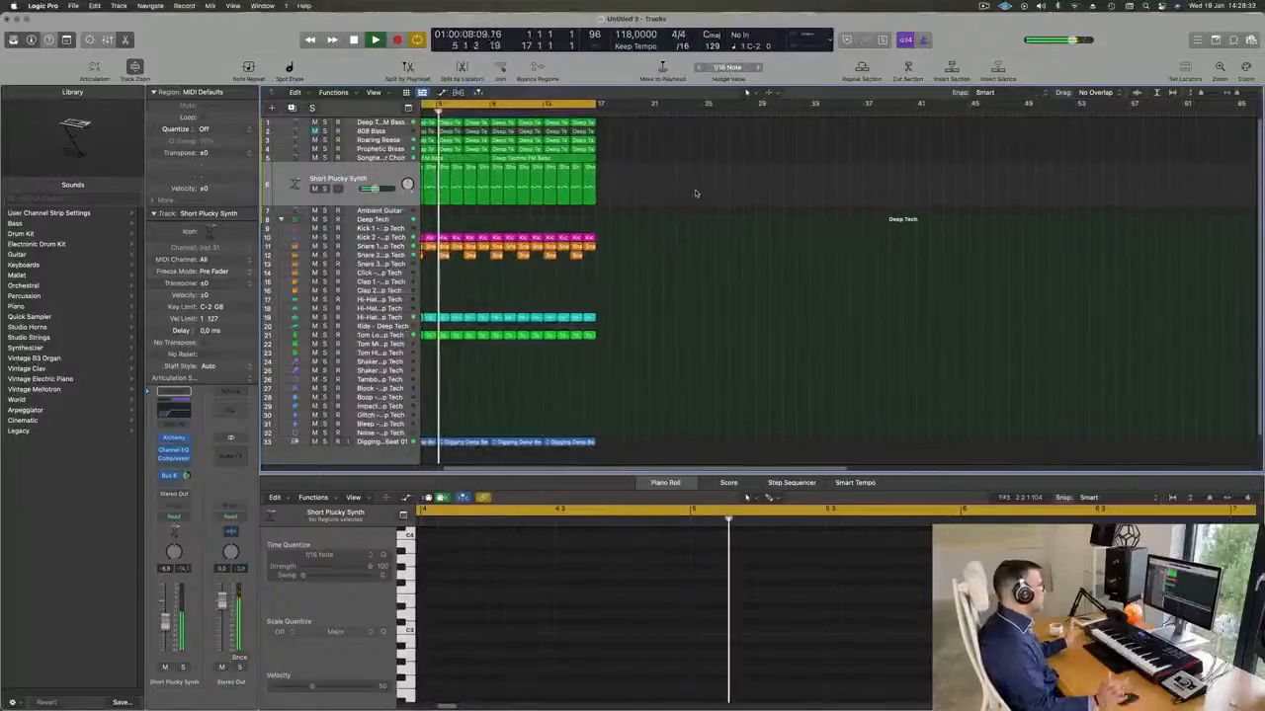